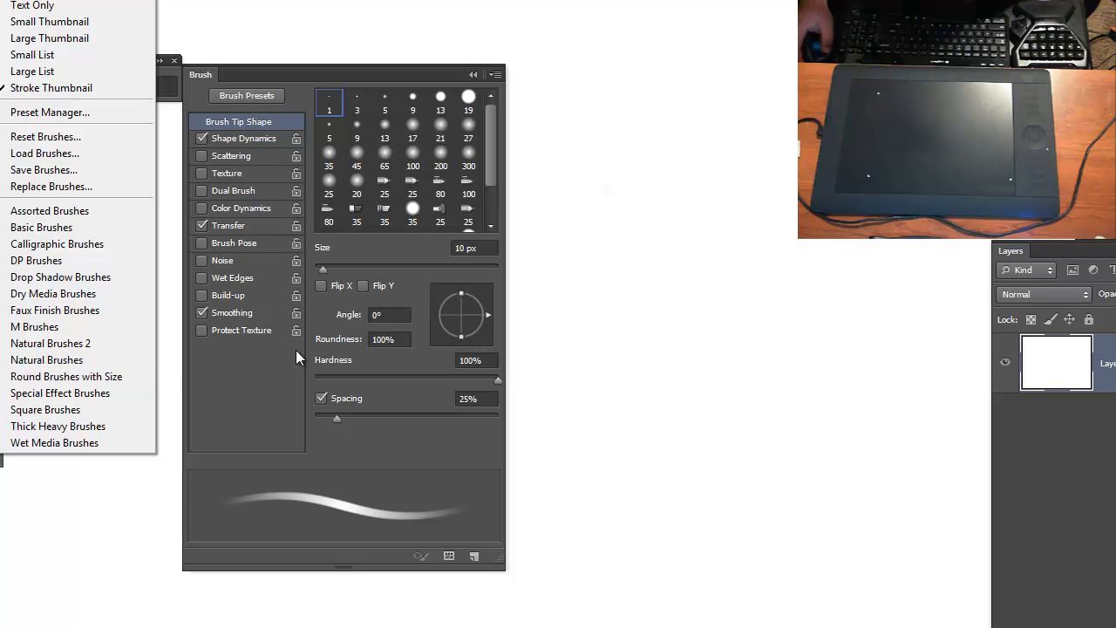
- Dismiss the open list of brush libraries and add a new empty layer above the white one
left_click(567, 339)
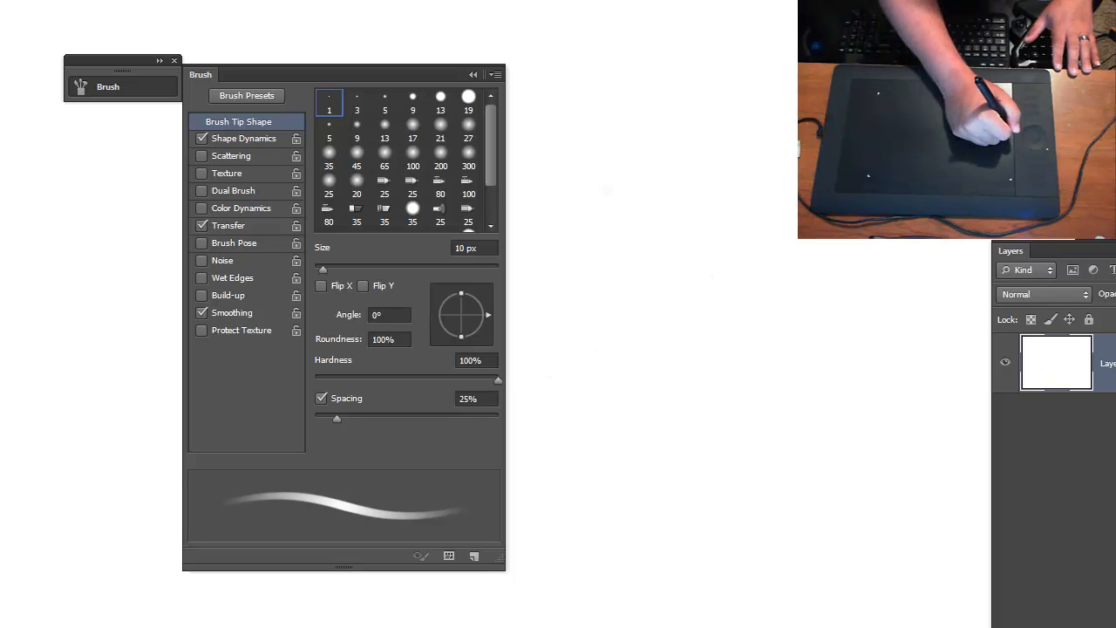
left_click(1012, 166)
left_click_drag(543, 349, 564, 516)
left_click(727, 244)
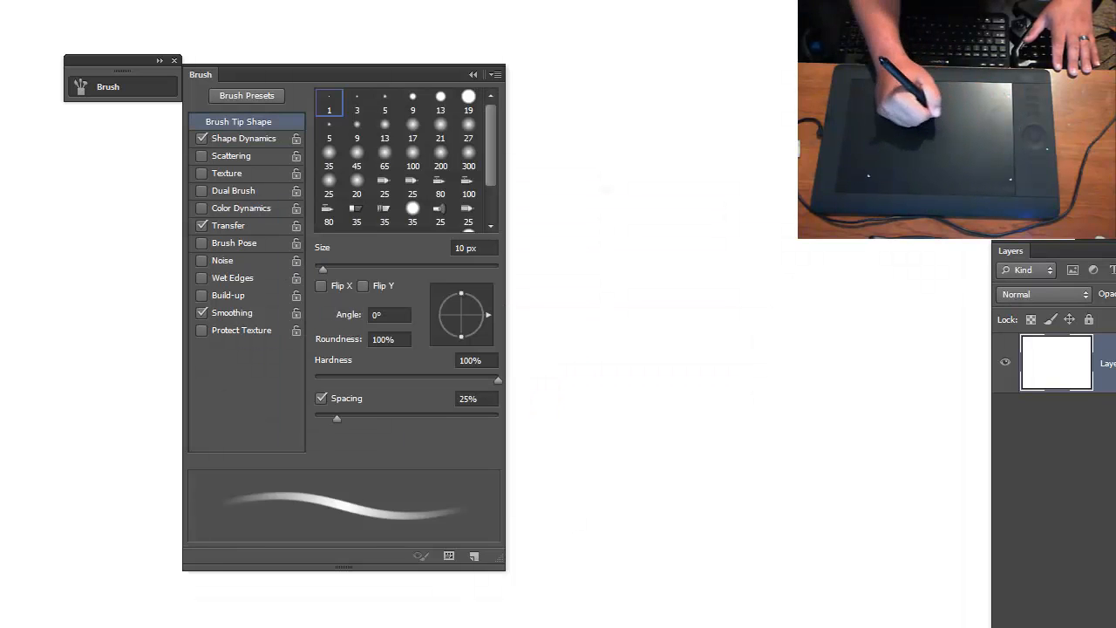
key("ctrl+shift+alt+n")
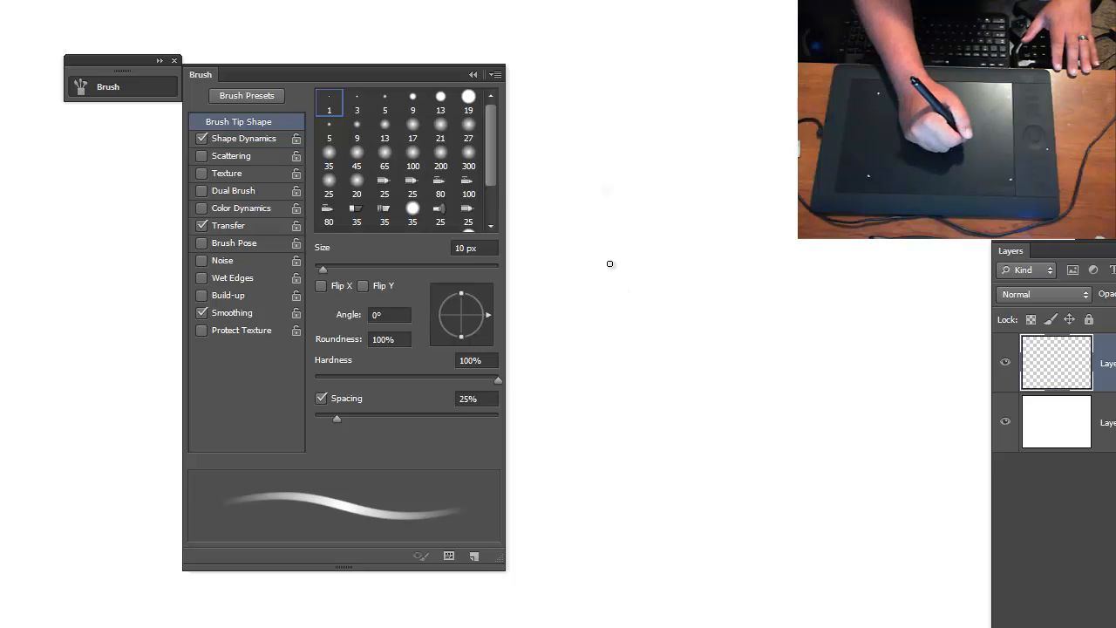
- Try different brush tips, including the hard round, soft round, erodible 25 px and 35 px tips
left_click(464, 113)
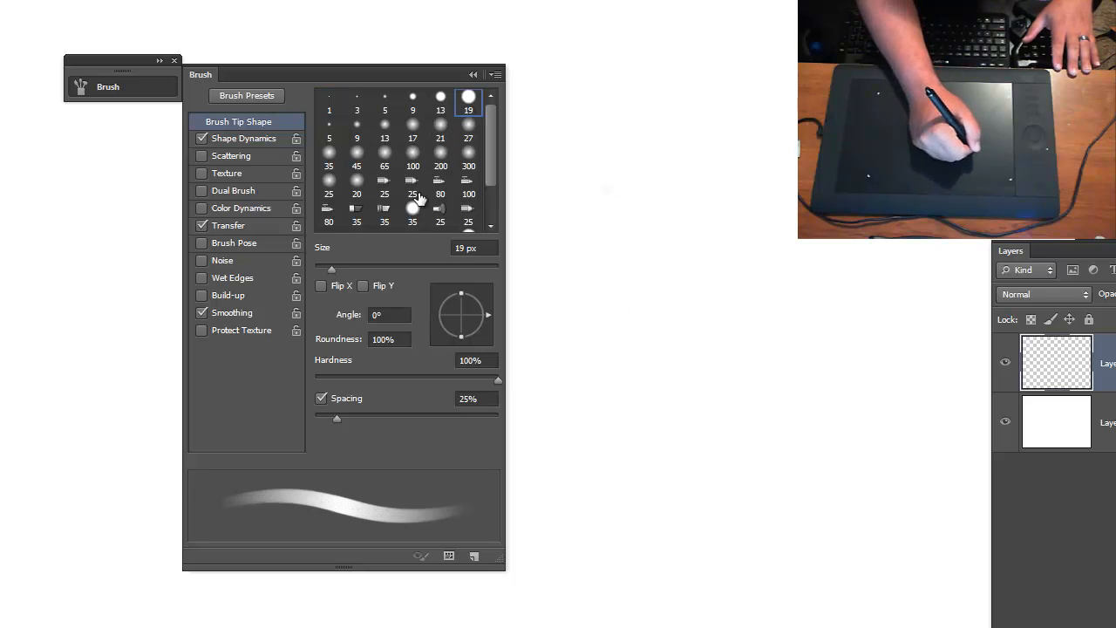
scroll(471, 170, "down", 2)
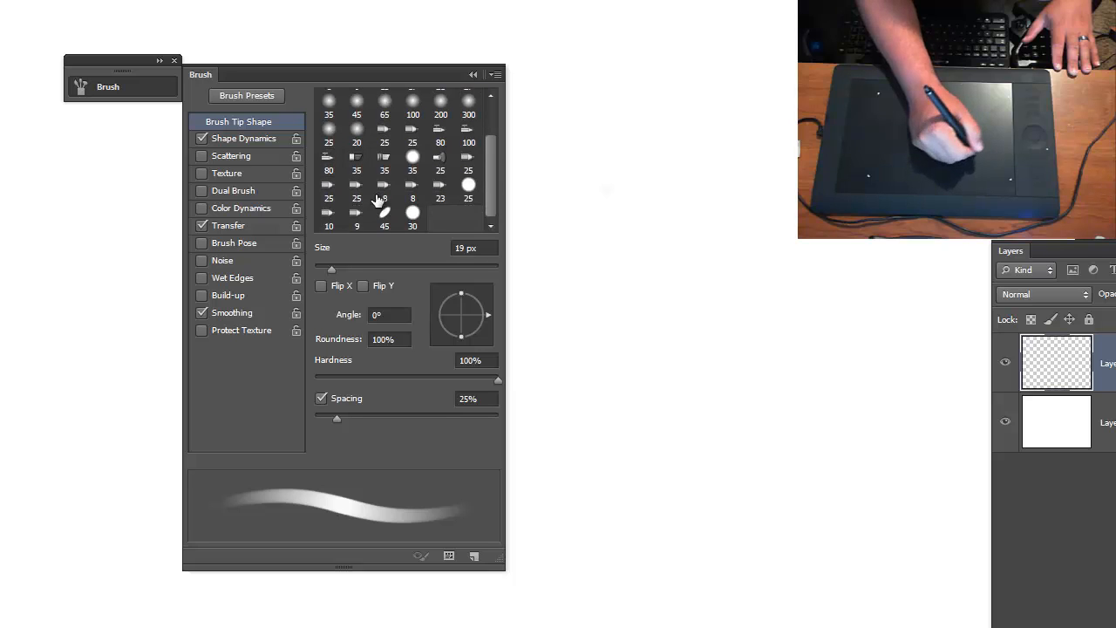
left_click_drag(496, 179, 486, 108)
left_click(401, 105)
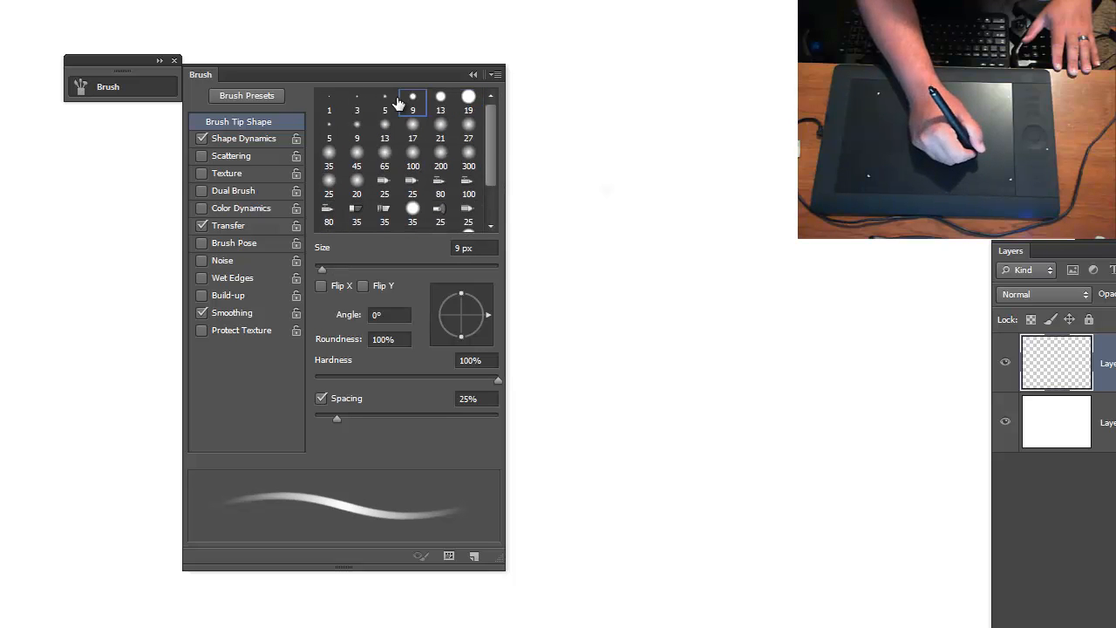
left_click(386, 104)
left_click(421, 99)
left_click(440, 98)
left_click(412, 124)
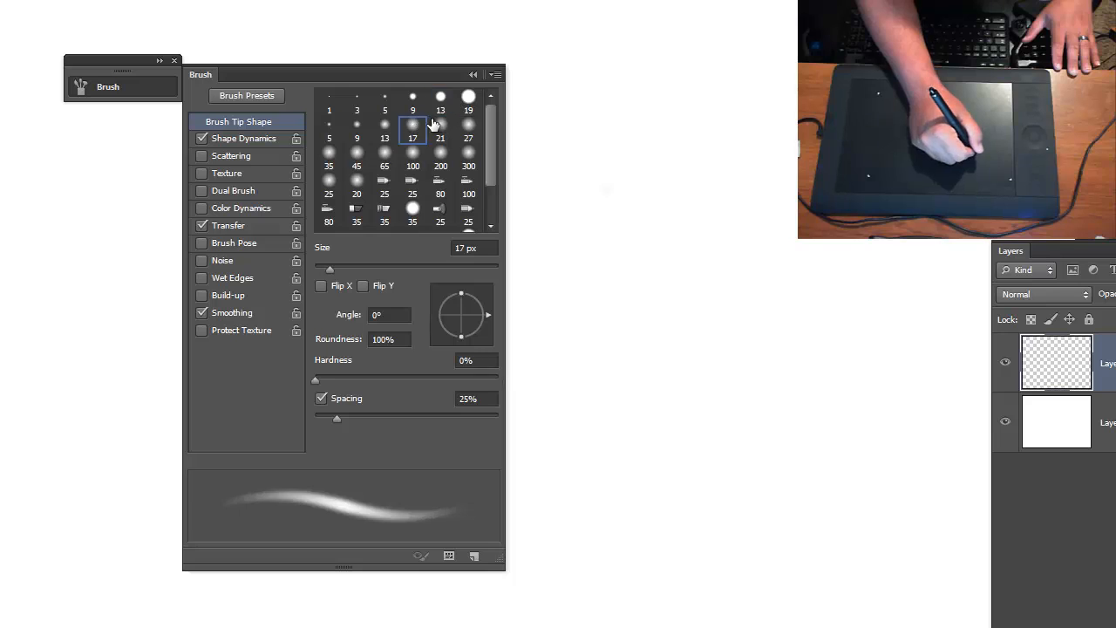
left_click(469, 126)
left_click(468, 154)
left_click(420, 166)
left_click(356, 182)
left_click(413, 184)
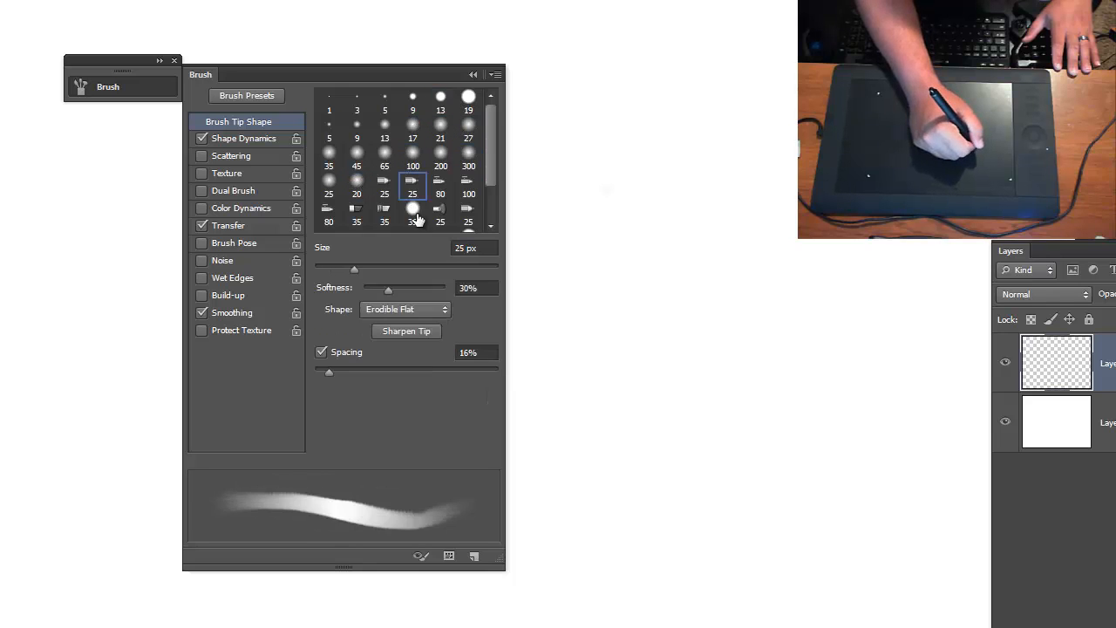
left_click(416, 215)
- Compare the small hard round brush tips and choose the 19 px one
left_click(419, 129)
left_click(419, 102)
left_click(387, 104)
left_click(419, 103)
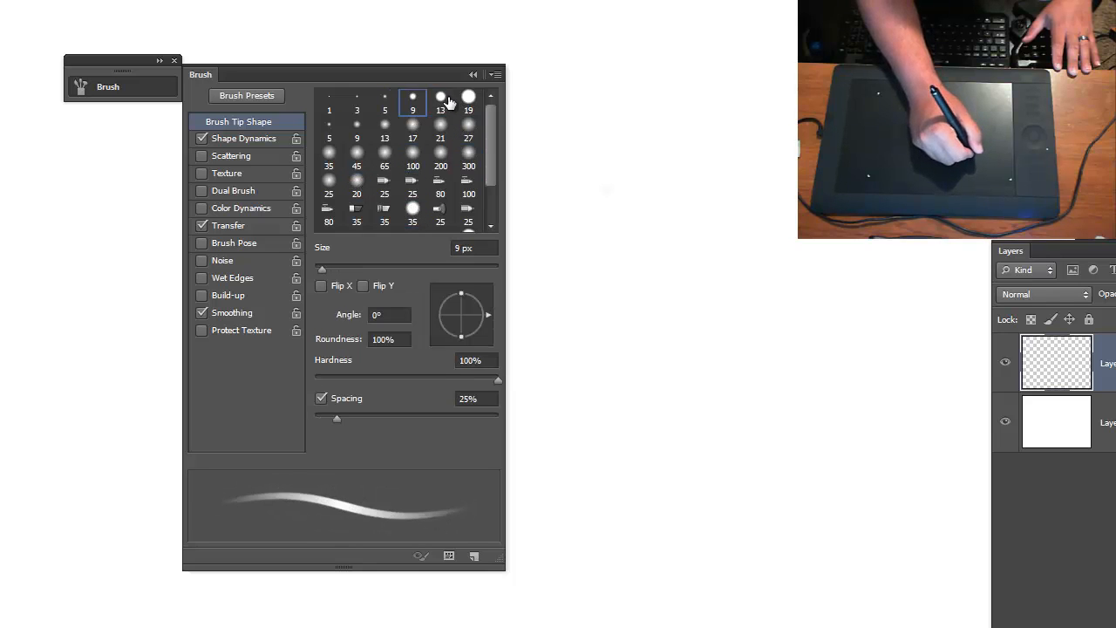
left_click(445, 103)
left_click(469, 102)
left_click(443, 105)
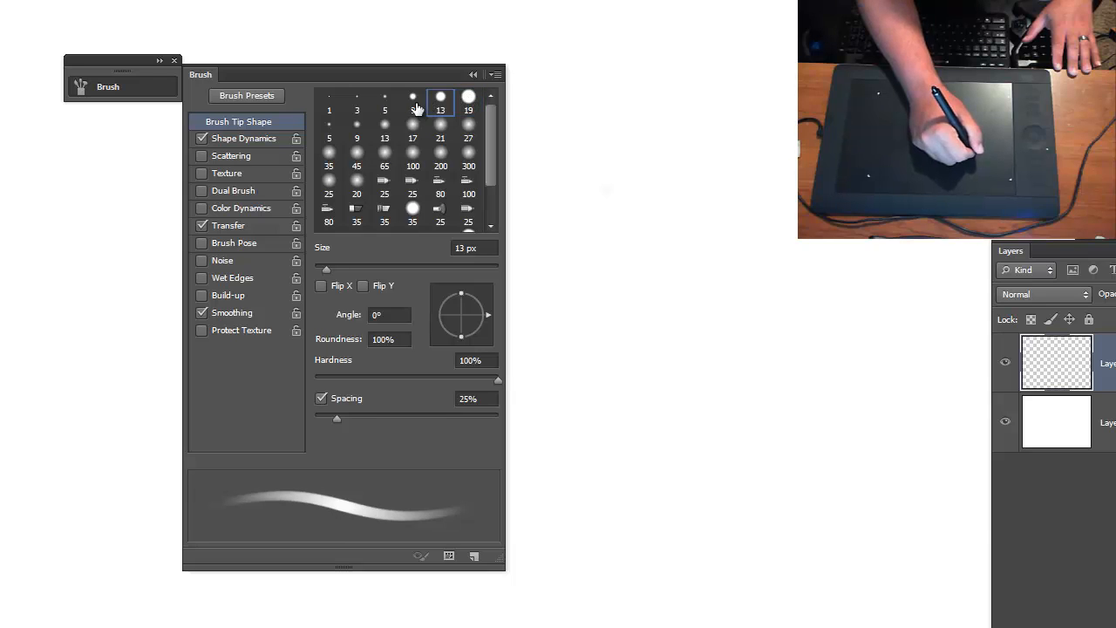
left_click(470, 105)
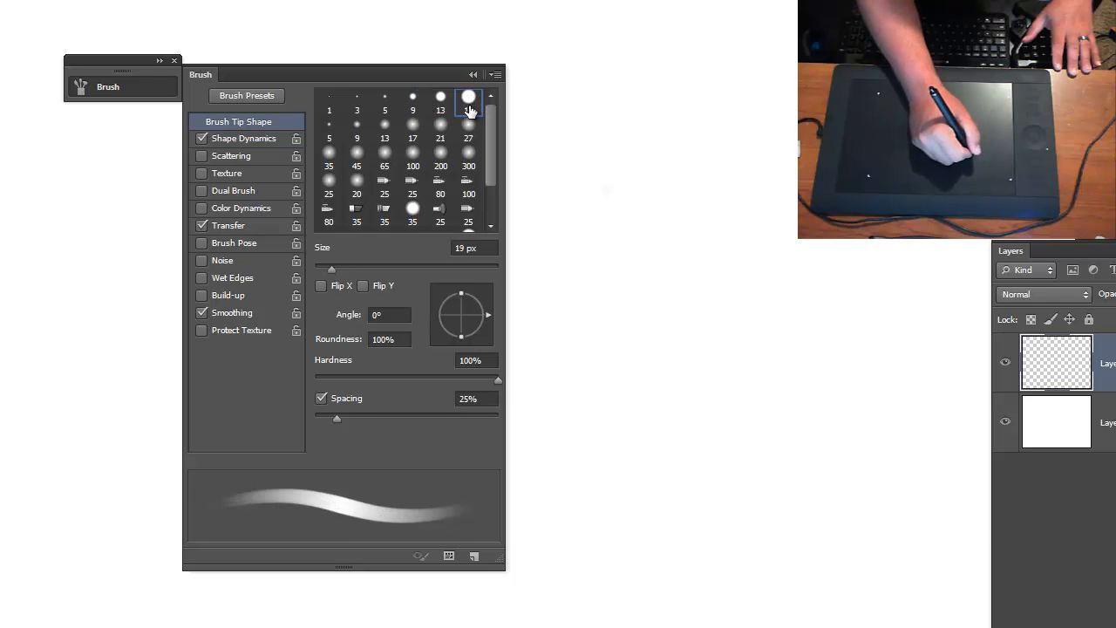
- Turn off Transfer, set the Shape Dynamics minimum diameter to 0%, and return to the brush tip shape settings
left_click(202, 136)
left_click(201, 226)
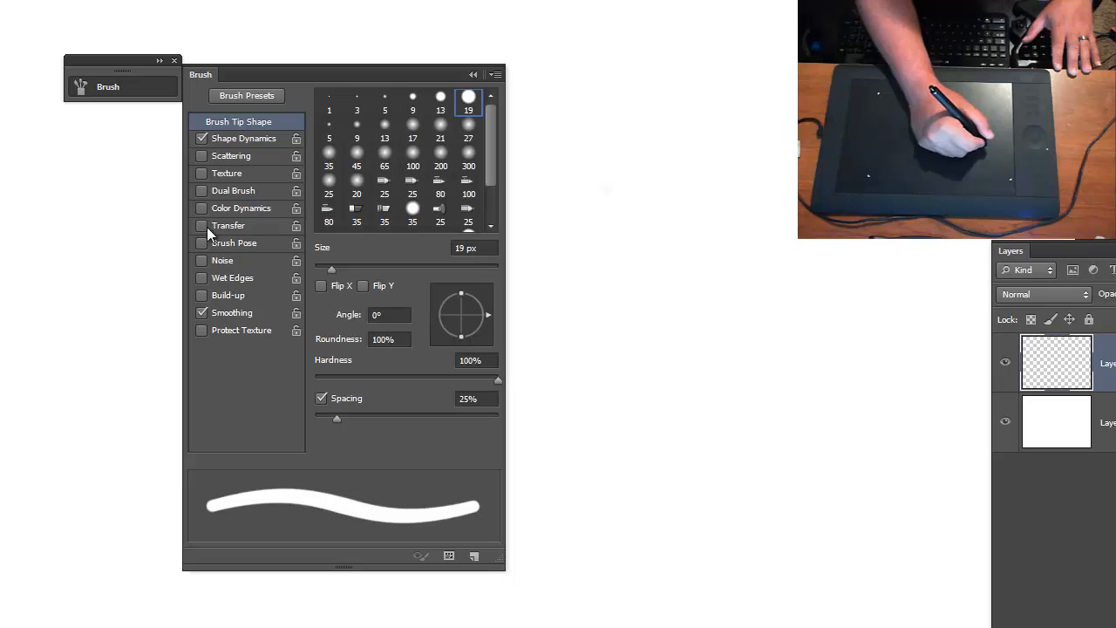
left_click(259, 141)
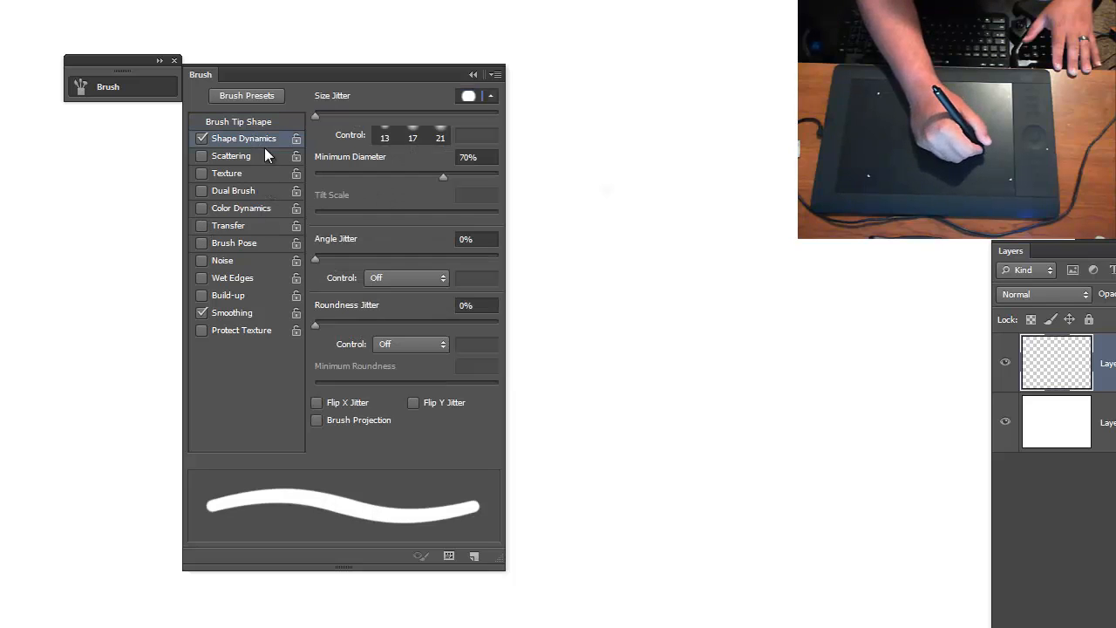
left_click_drag(434, 176, 294, 196)
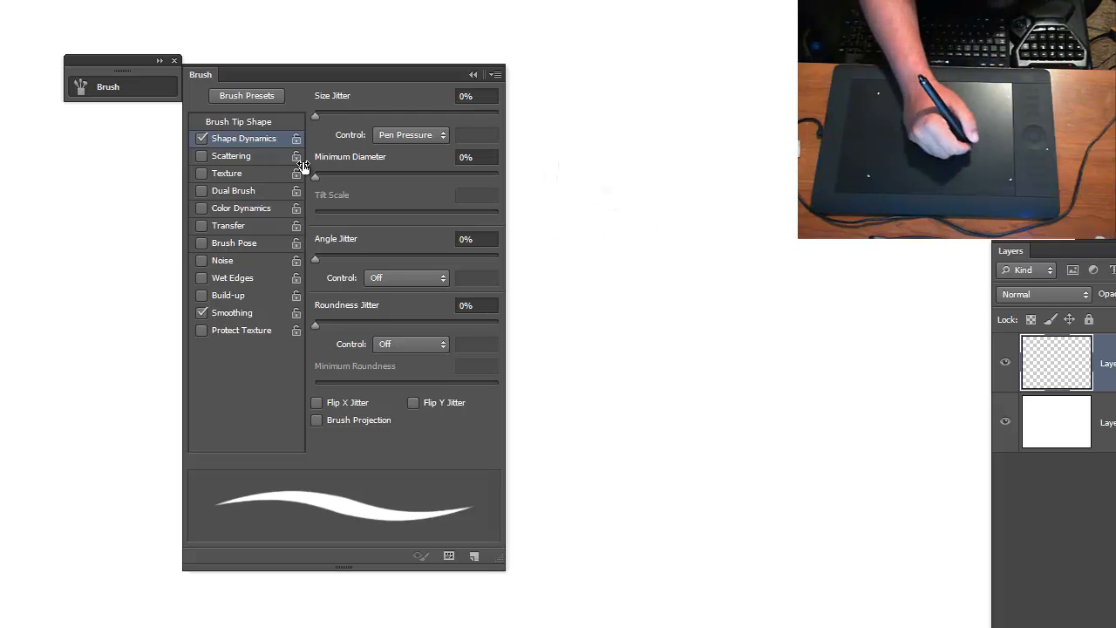
left_click(238, 122)
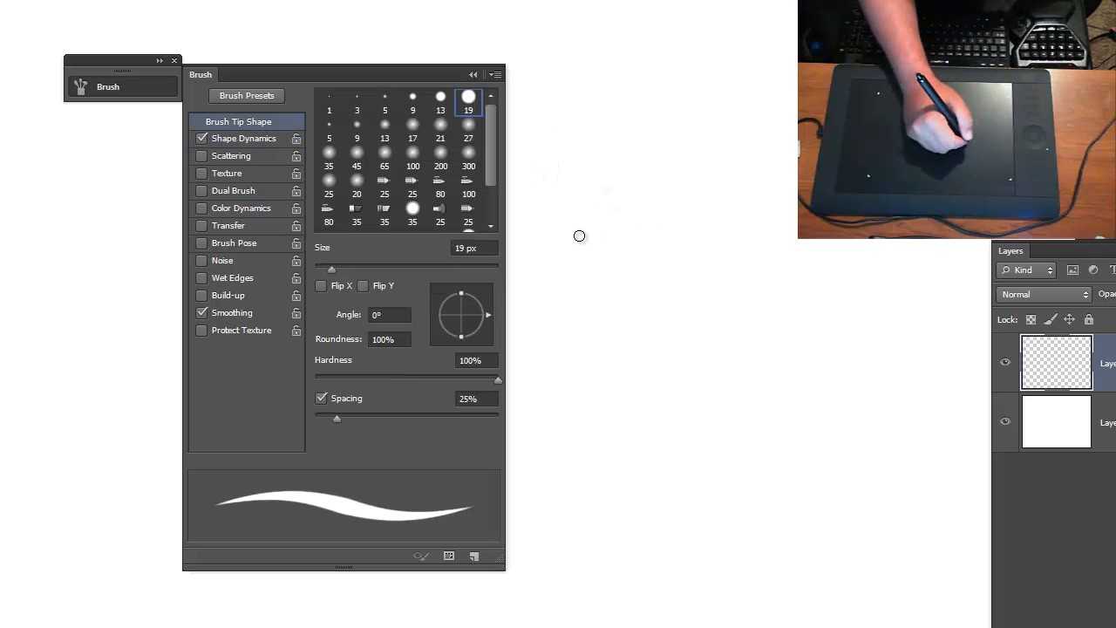
- Paint several curved and zigzag test strokes of varying thickness with the 19 px brush on the new layer
mouse_move(594, 261)
left_mouse_down()
mouse_move(703, 194)
mouse_move(752, 190)
mouse_move(773, 260)
left_mouse_up()
mouse_move(703, 265)
left_mouse_down()
mouse_move(744, 277)
mouse_move(717, 293)
left_mouse_up()
mouse_move(742, 276)
left_mouse_down()
mouse_move(724, 340)
mouse_move(742, 301)
mouse_move(865, 274)
left_mouse_up()
mouse_move(676, 330)
left_mouse_down()
mouse_move(803, 317)
mouse_move(779, 425)
left_mouse_up()
mouse_move(683, 370)
left_mouse_down()
mouse_move(689, 478)
mouse_move(707, 441)
left_mouse_up()
left_click_drag(725, 415, 805, 461)
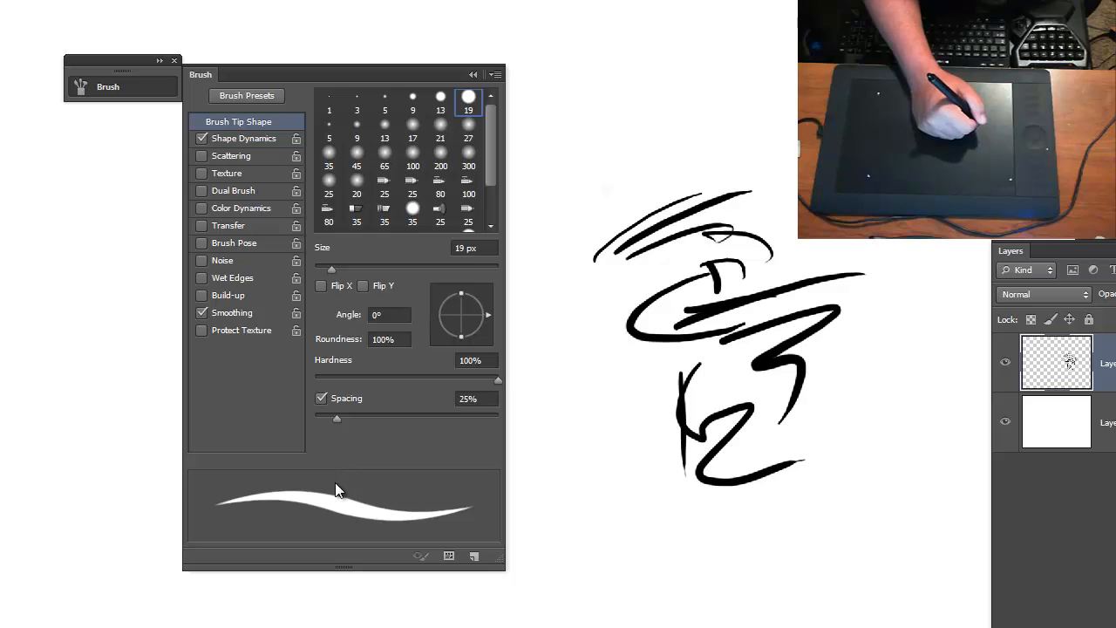
- Paint a diagonal line below the test strokes, overlay it with small circles, and add a row of separate dots beside it
left_click_drag(569, 459, 661, 548)
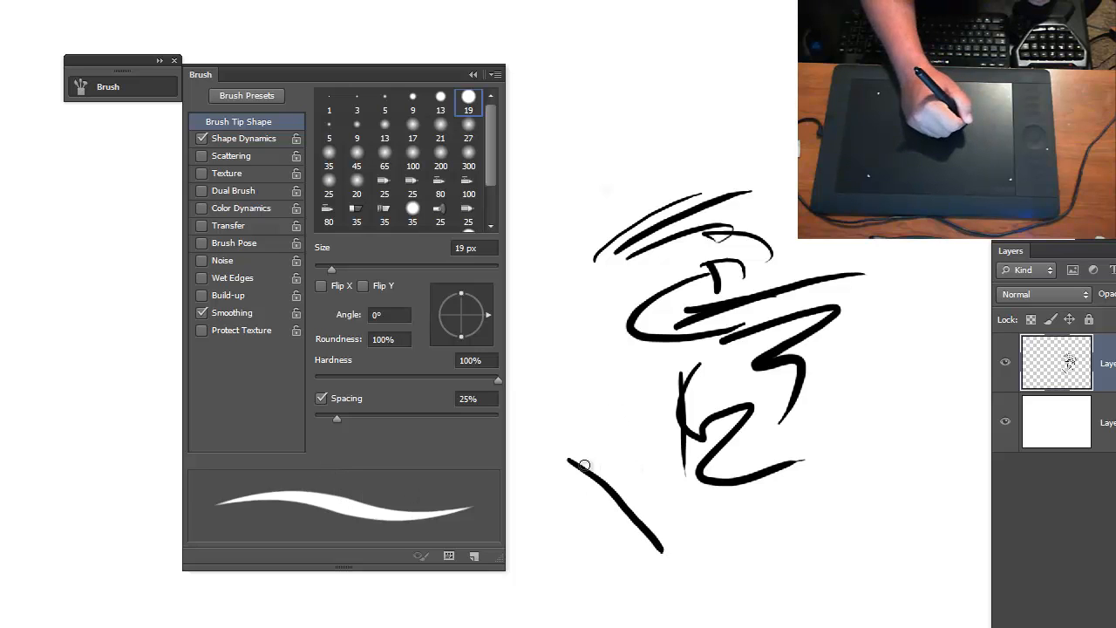
mouse_move(584, 465)
left_mouse_down()
mouse_move(614, 486)
mouse_move(606, 494)
mouse_move(626, 496)
mouse_move(615, 507)
mouse_move(643, 508)
mouse_move(691, 546)
left_mouse_up()
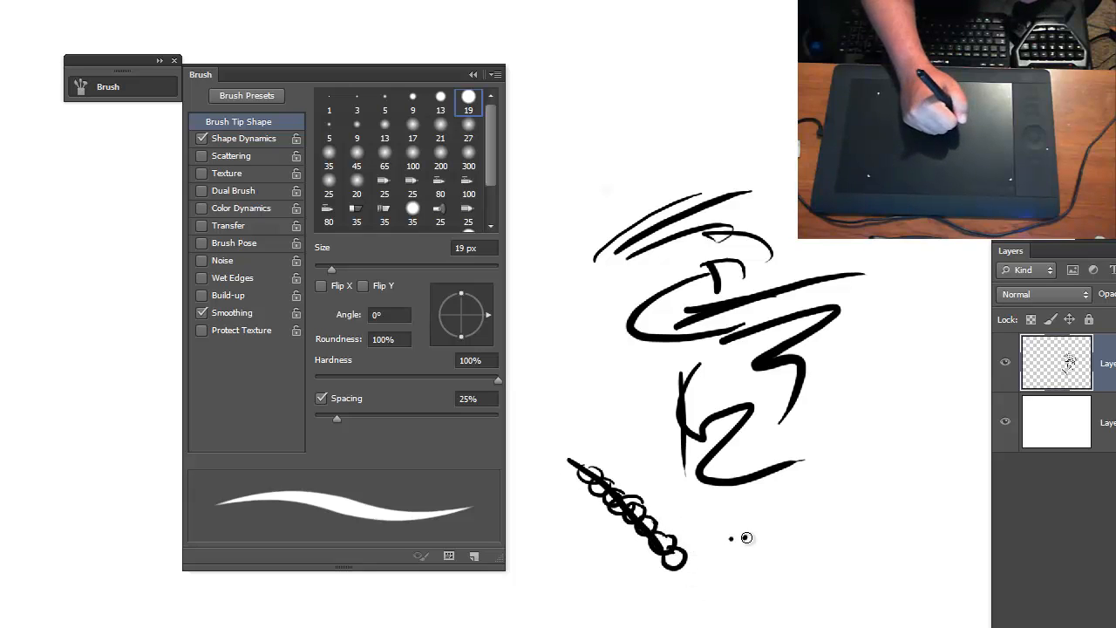
left_click(792, 515)
left_click(810, 510)
left_click(833, 507)
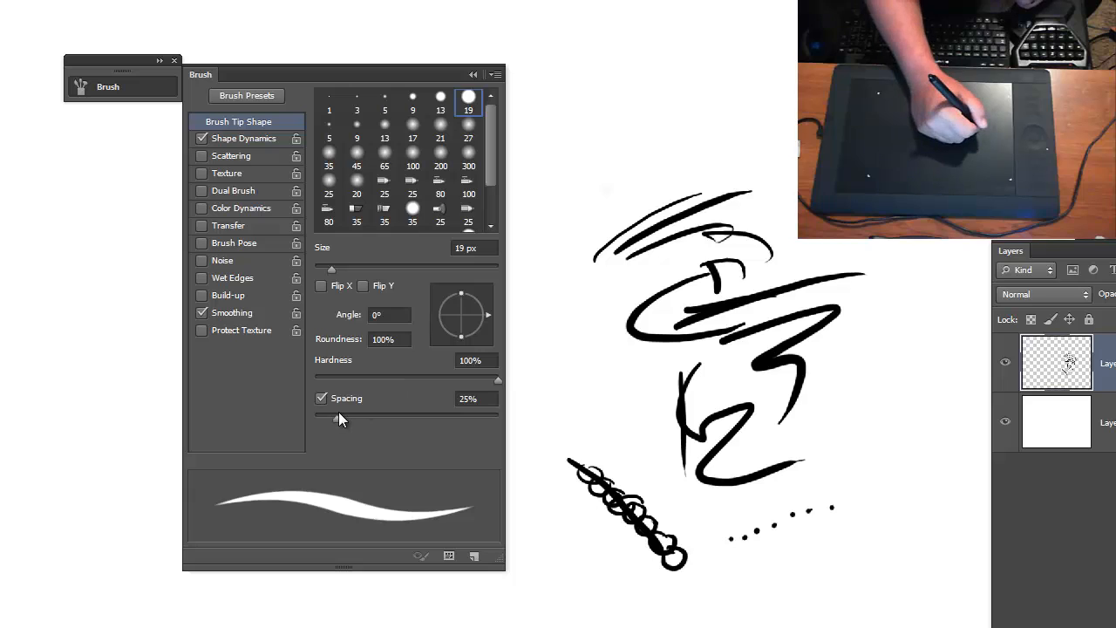
- Set the brush spacing to 161% and paint dotted test strokes around and below the solid ones
left_click_drag(336, 415, 434, 419)
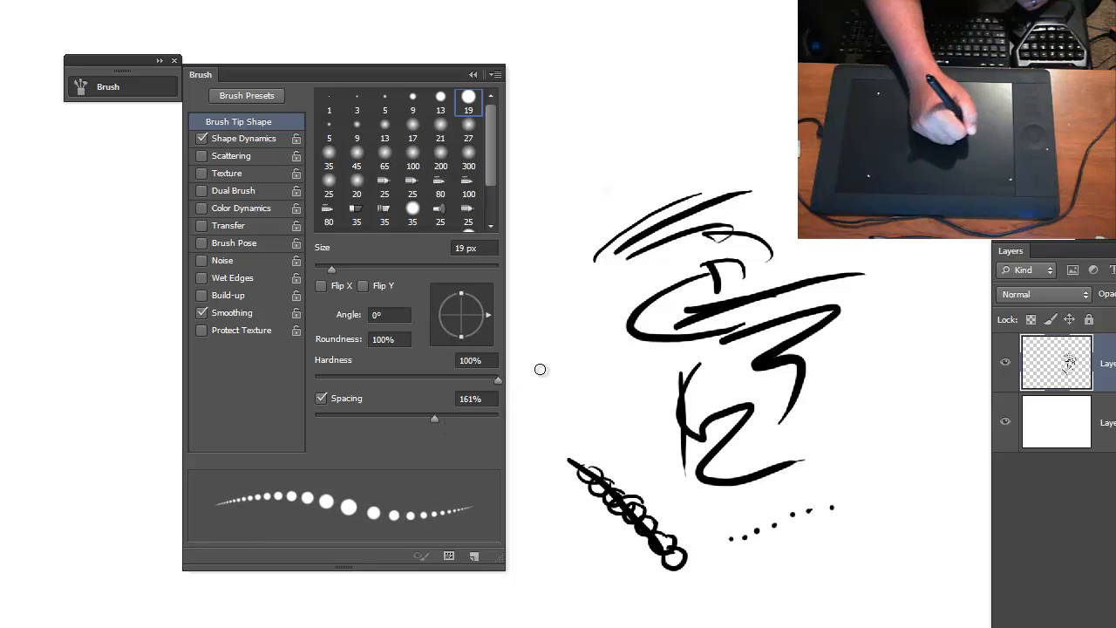
mouse_move(550, 366)
left_mouse_down()
mouse_move(631, 453)
mouse_move(639, 423)
mouse_move(586, 361)
mouse_move(578, 308)
mouse_move(640, 365)
mouse_move(655, 408)
left_mouse_up()
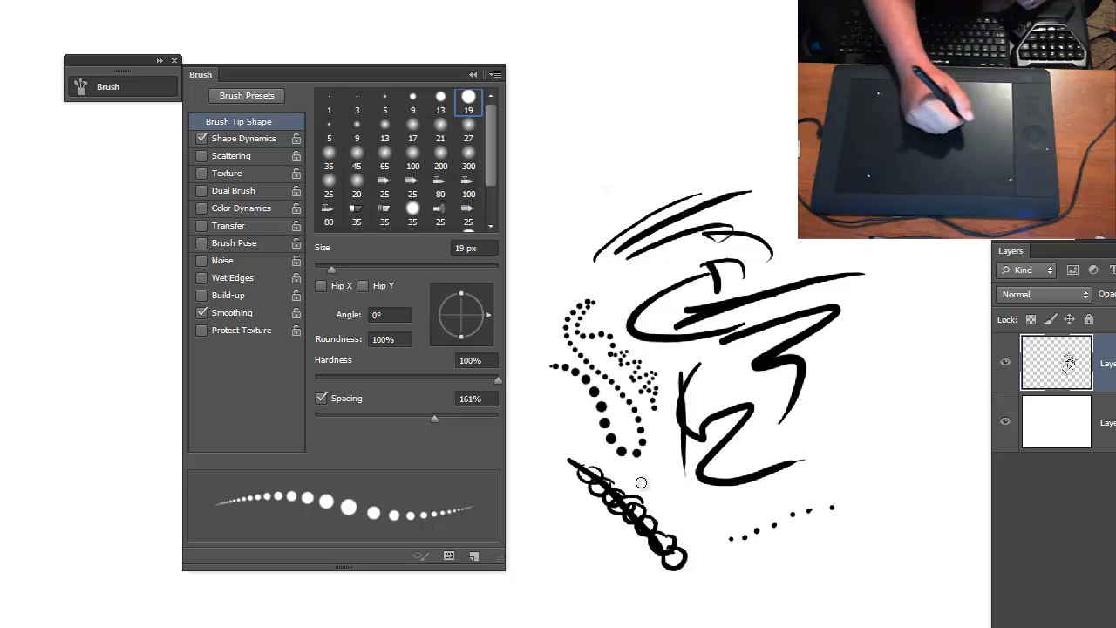
mouse_move(648, 471)
left_mouse_down()
mouse_move(703, 504)
mouse_move(757, 508)
mouse_move(899, 453)
left_mouse_up()
left_click_drag(765, 506, 877, 451)
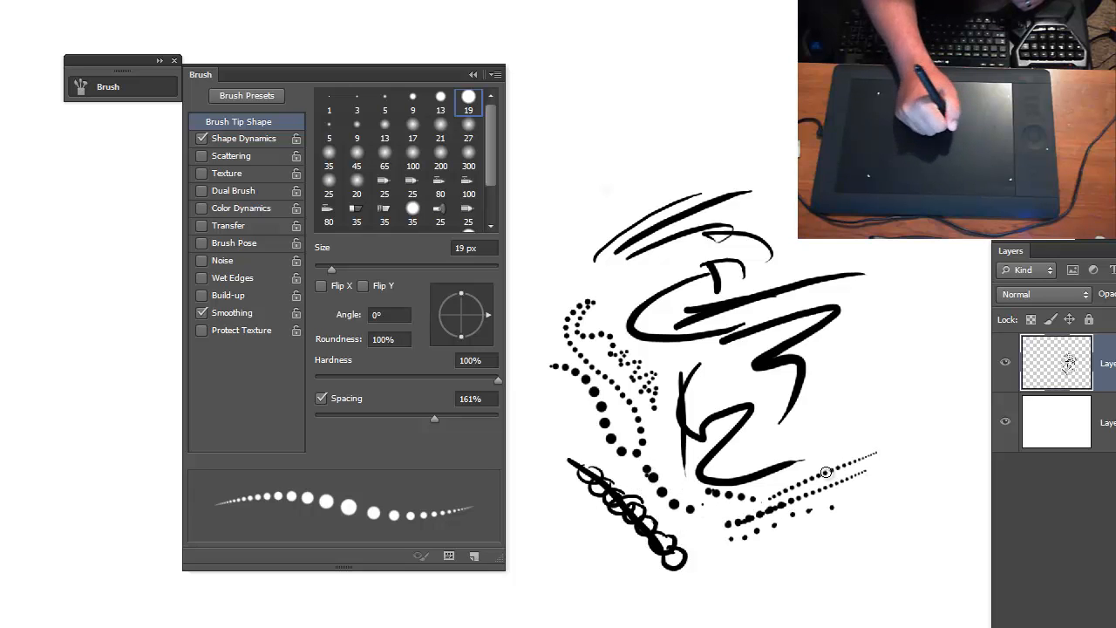
mouse_move(792, 484)
left_mouse_down()
mouse_move(898, 431)
mouse_move(867, 440)
left_mouse_up()
mouse_move(864, 415)
left_mouse_down()
mouse_move(821, 516)
mouse_move(875, 407)
mouse_move(835, 485)
left_mouse_up()
mouse_move(892, 397)
left_mouse_down()
mouse_move(853, 471)
mouse_move(920, 395)
left_mouse_up()
left_click_drag(915, 424, 942, 410)
left_click_drag(860, 477, 956, 431)
left_click_drag(844, 490, 939, 449)
mouse_move(846, 504)
left_mouse_down()
mouse_move(906, 488)
mouse_move(839, 523)
left_mouse_up()
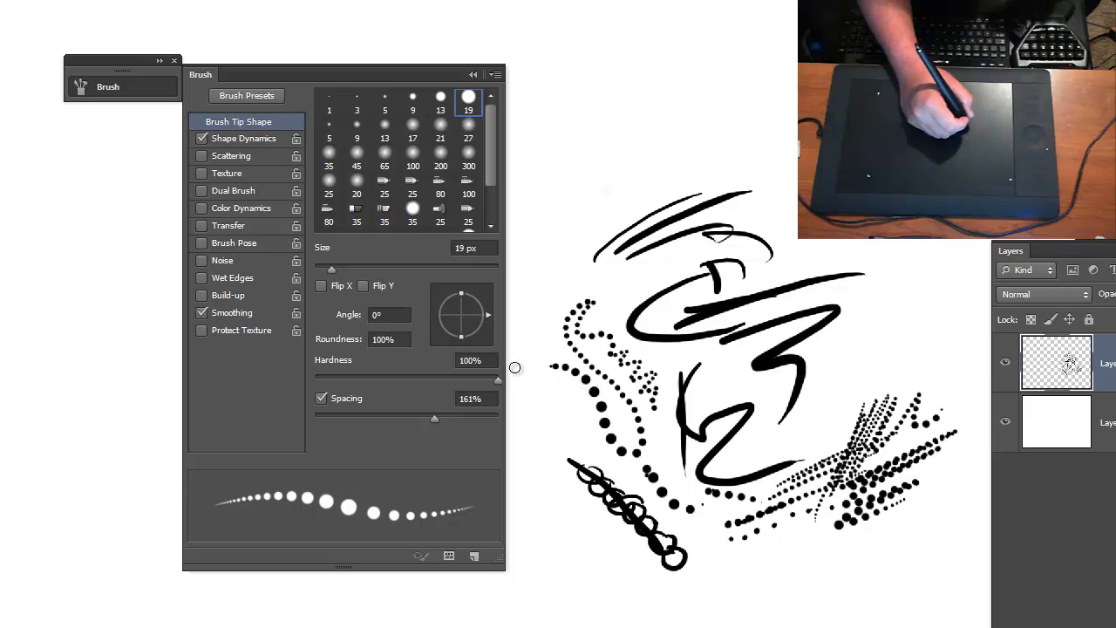
- Set the brush spacing to 25% and paint solid test strokes to the right of the upper curves
left_click_drag(433, 420, 336, 422)
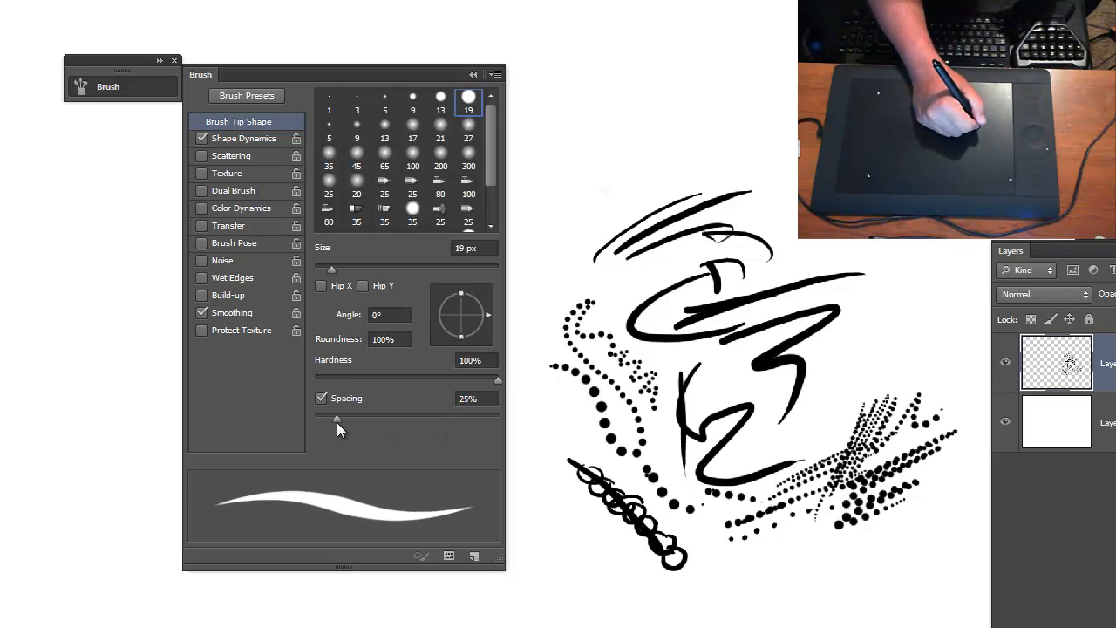
left_click_drag(764, 224, 806, 195)
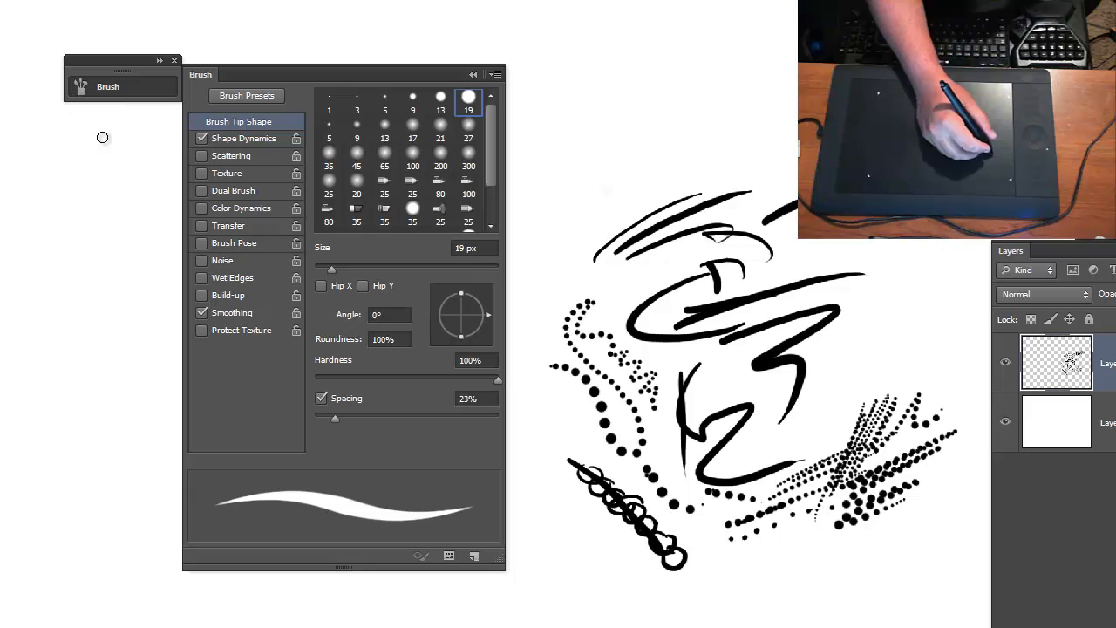
- Set the brush spacing to 1% and paint smooth overlapping strokes across the upper part of the canvas
left_click_drag(332, 418, 293, 423)
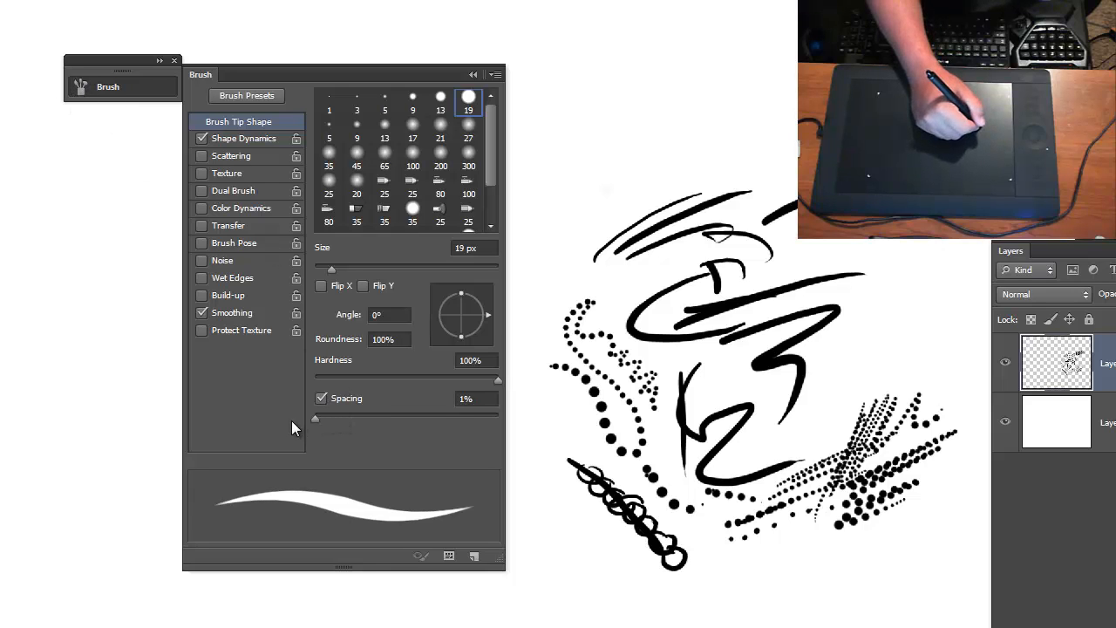
mouse_move(533, 263)
left_mouse_down()
mouse_move(633, 175)
mouse_move(666, 169)
left_mouse_up()
left_click_drag(563, 253, 736, 137)
mouse_move(550, 209)
left_mouse_down()
mouse_move(735, 129)
mouse_move(706, 119)
left_mouse_up()
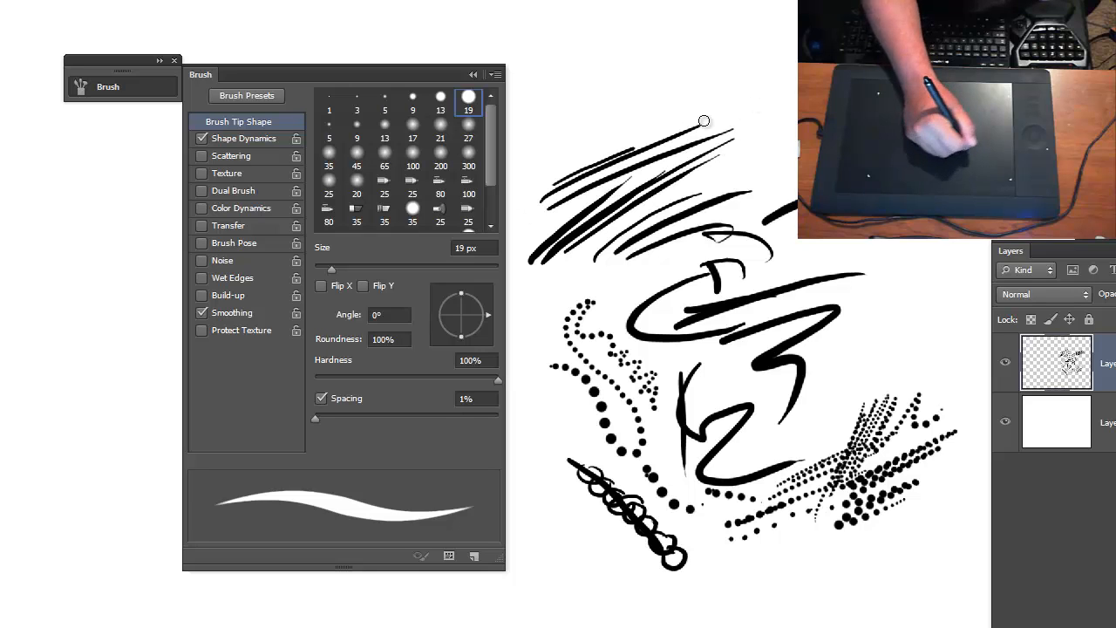
left_click_drag(646, 174, 680, 95)
left_click_drag(685, 179, 730, 112)
left_click_drag(708, 157, 795, 112)
left_click_drag(702, 124, 799, 92)
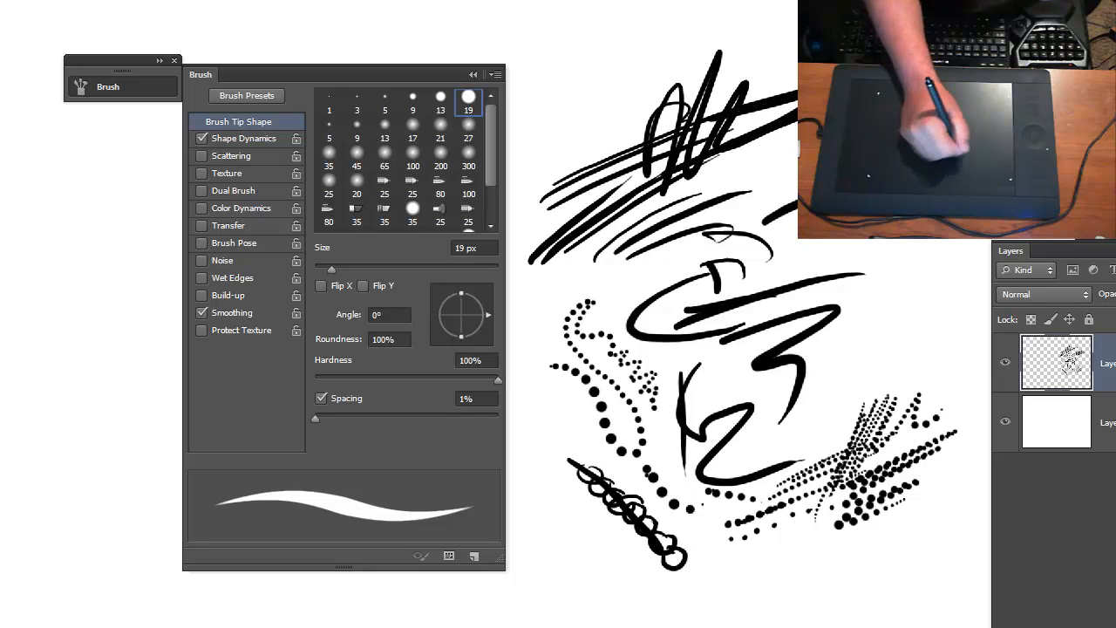
left_click_drag(746, 150, 799, 101)
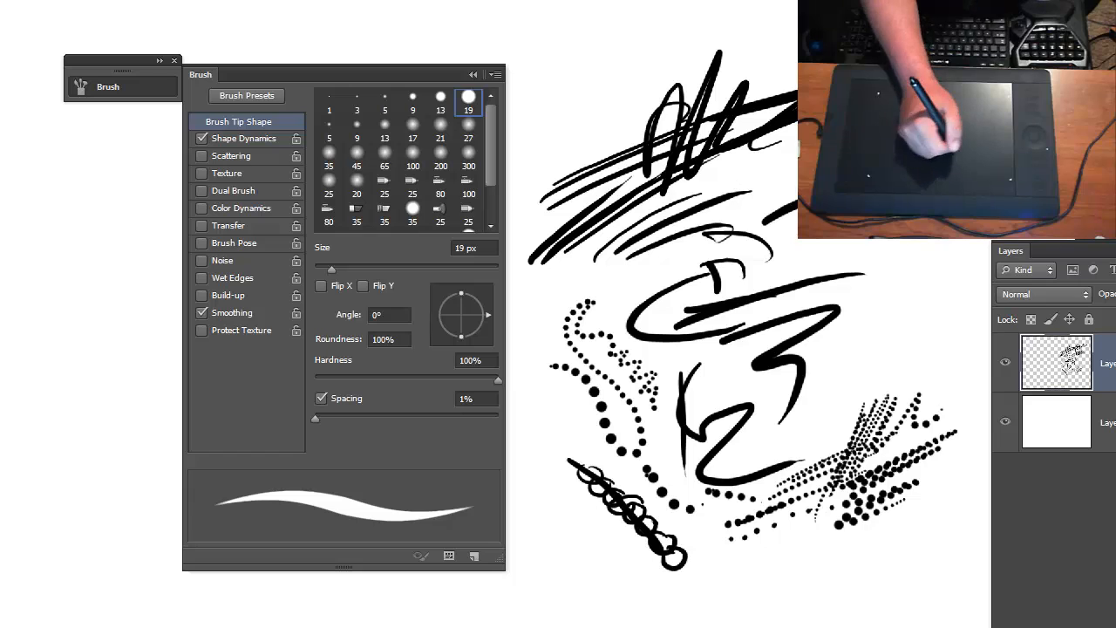
left_click_drag(797, 180, 921, 246)
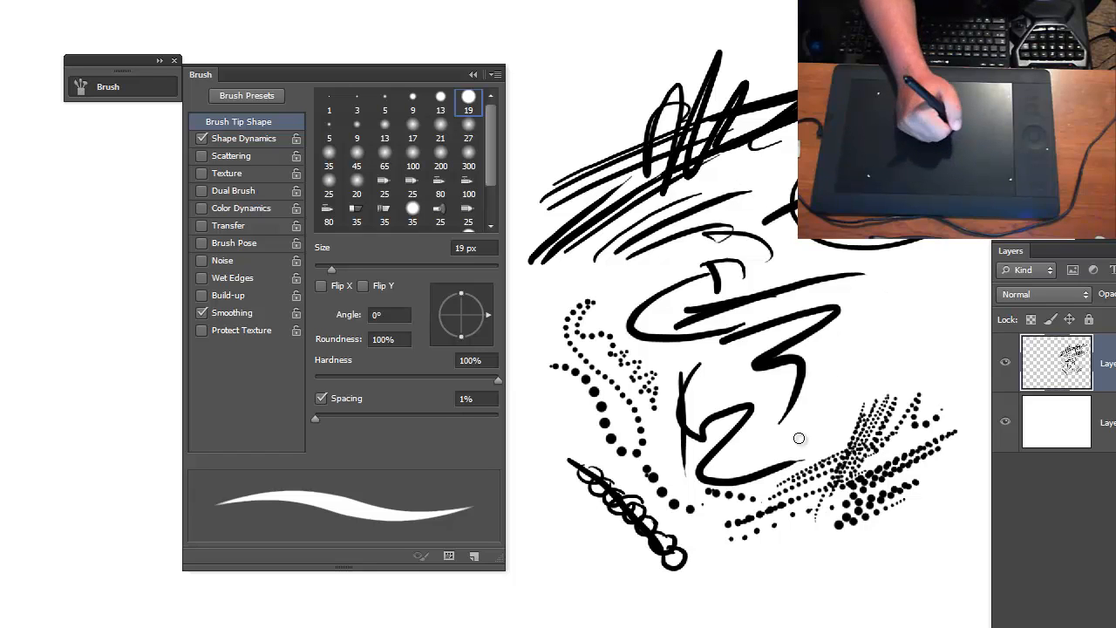
- Zoom in on the painted strokes to examine their edges at close range, and zoom back out to the whole page
key("z")
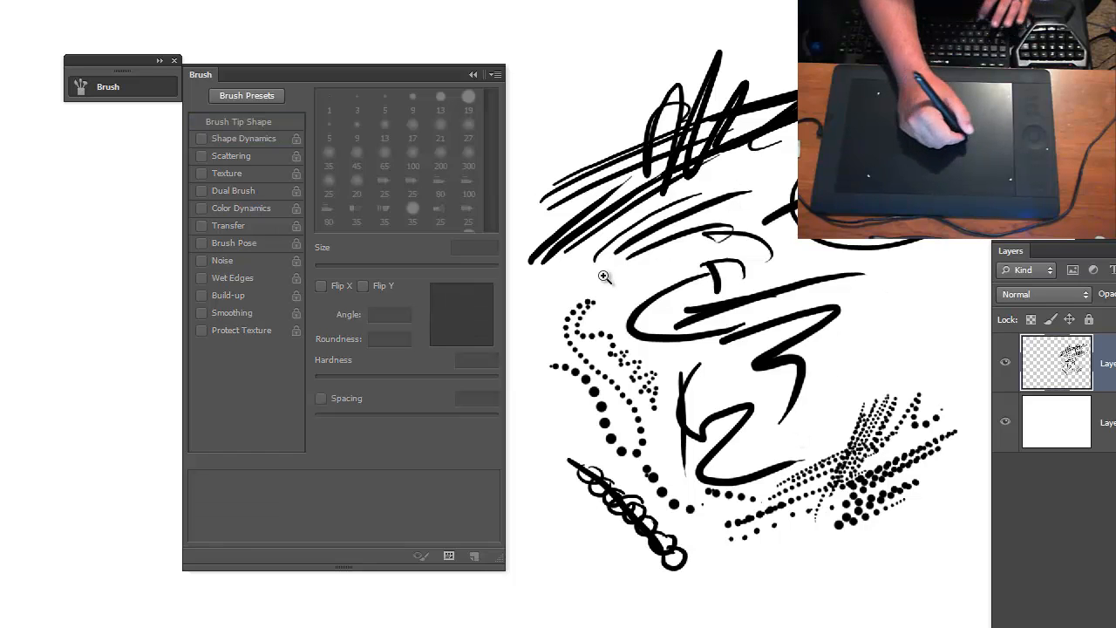
left_click(605, 275)
left_click(774, 201)
left_click_drag(773, 201, 955, 244)
left_click_drag(614, 259, 888, 280)
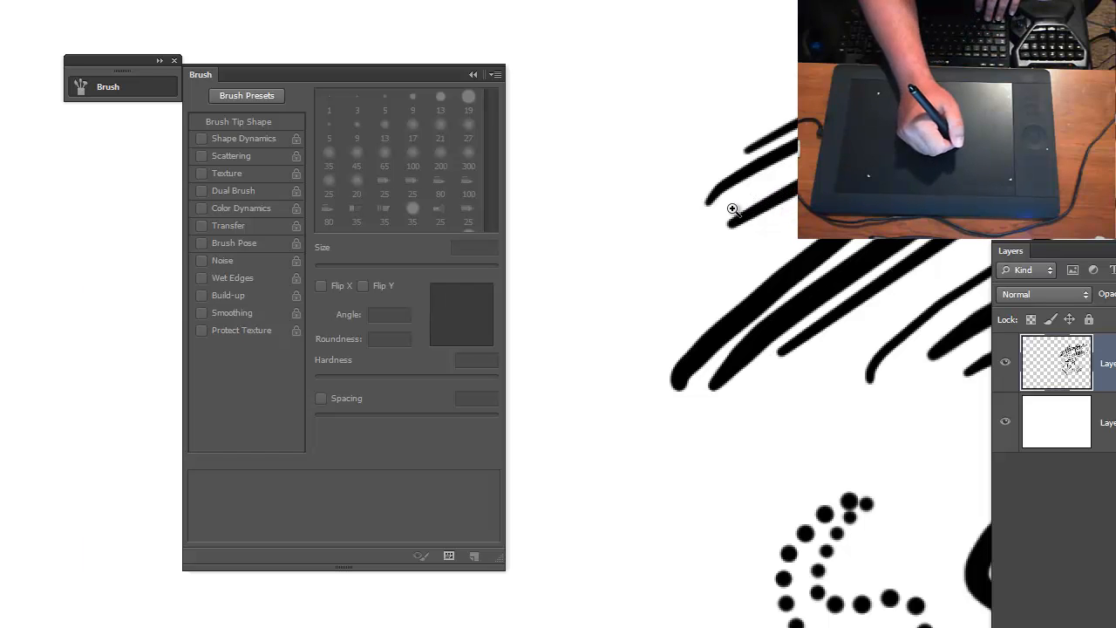
key("super")
left_click(690, 242)
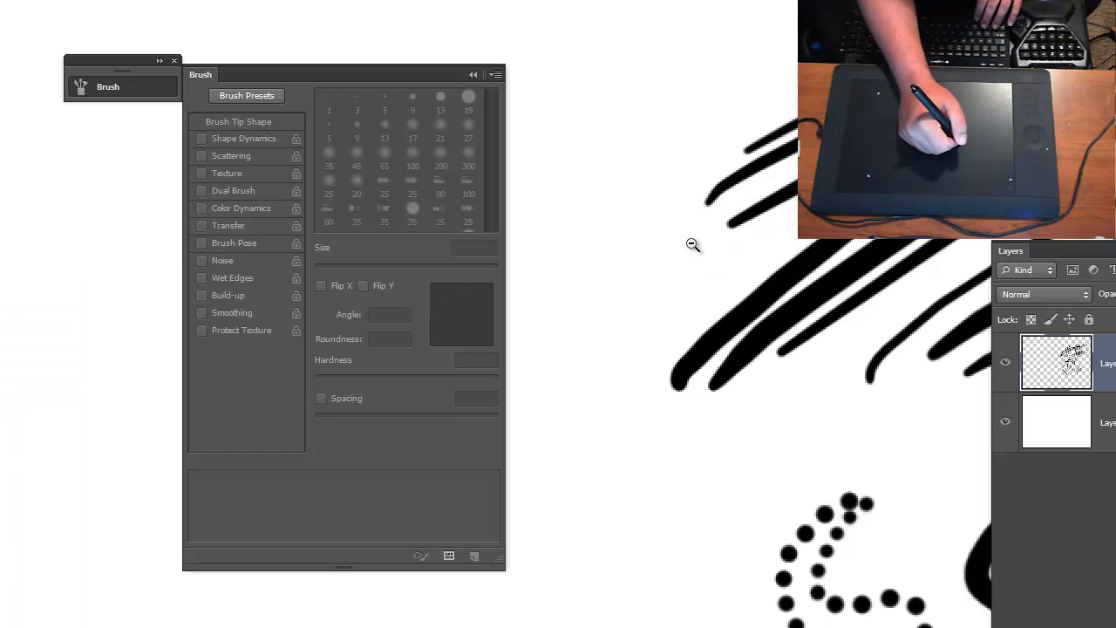
left_click(669, 249)
left_click(667, 250)
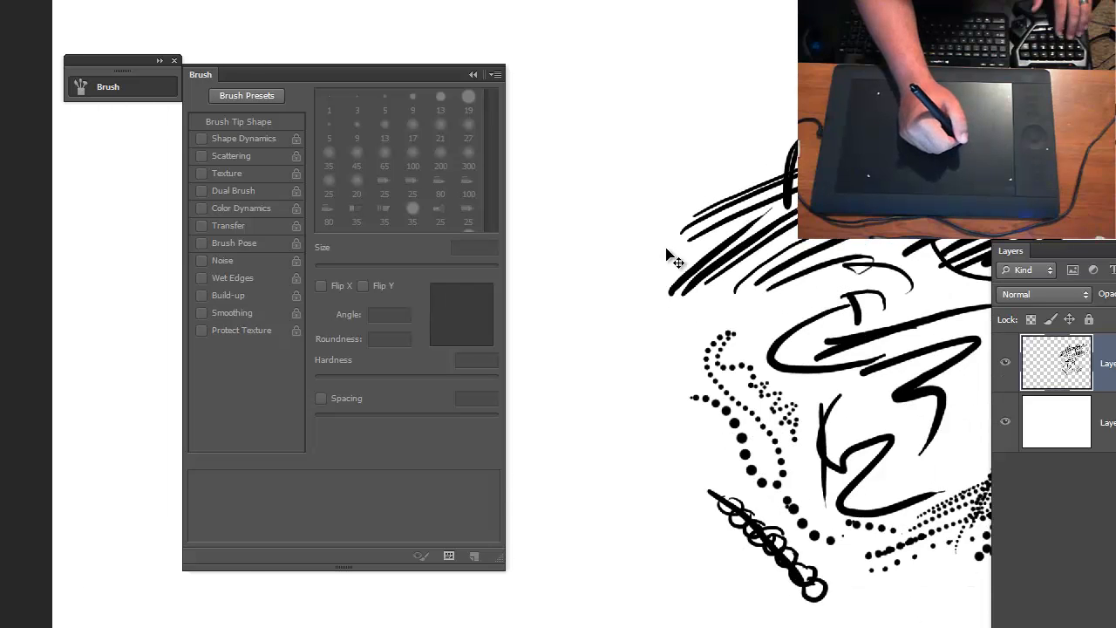
left_click(667, 250)
left_click(602, 288)
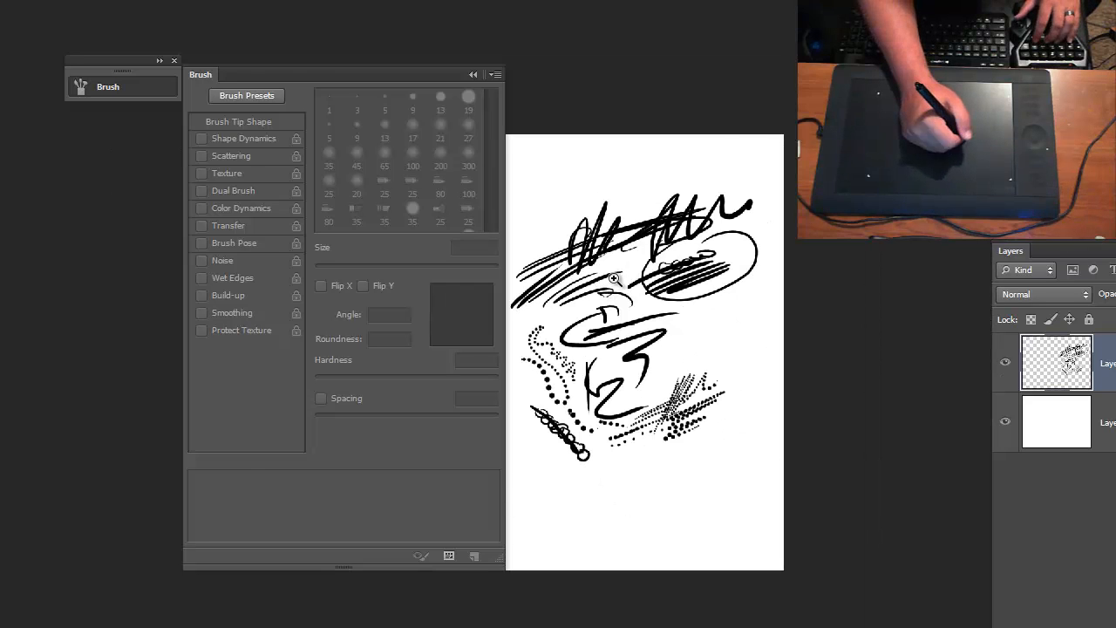
- Undo the most recent test strokes one by one, back to the solid curves and earlier dotted marks
left_click(614, 280)
left_click(676, 285, "alt")
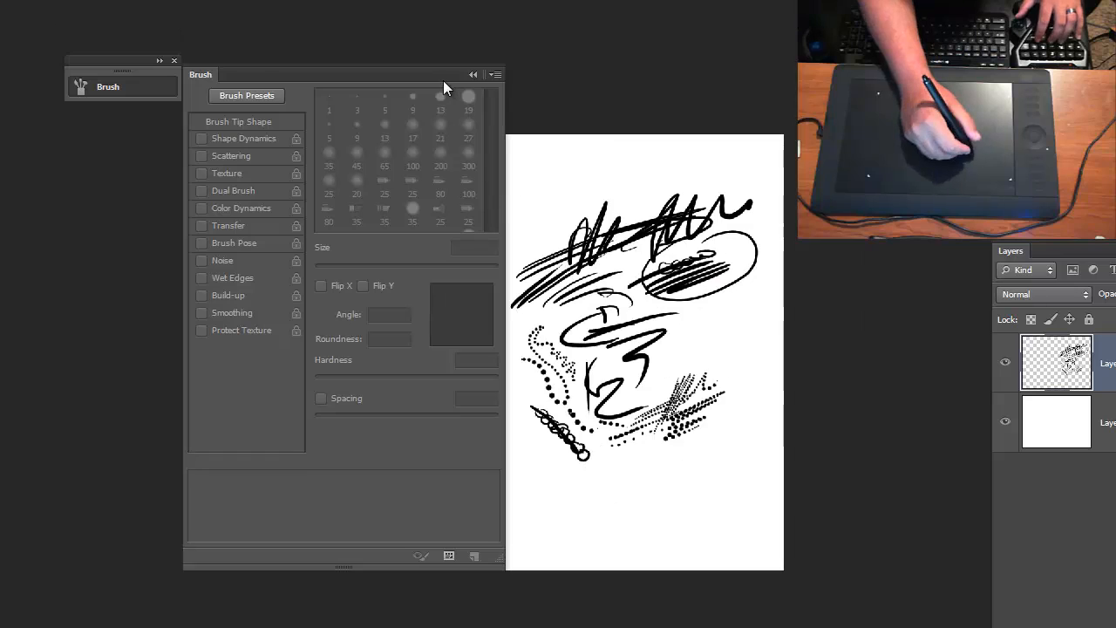
left_click(548, 216)
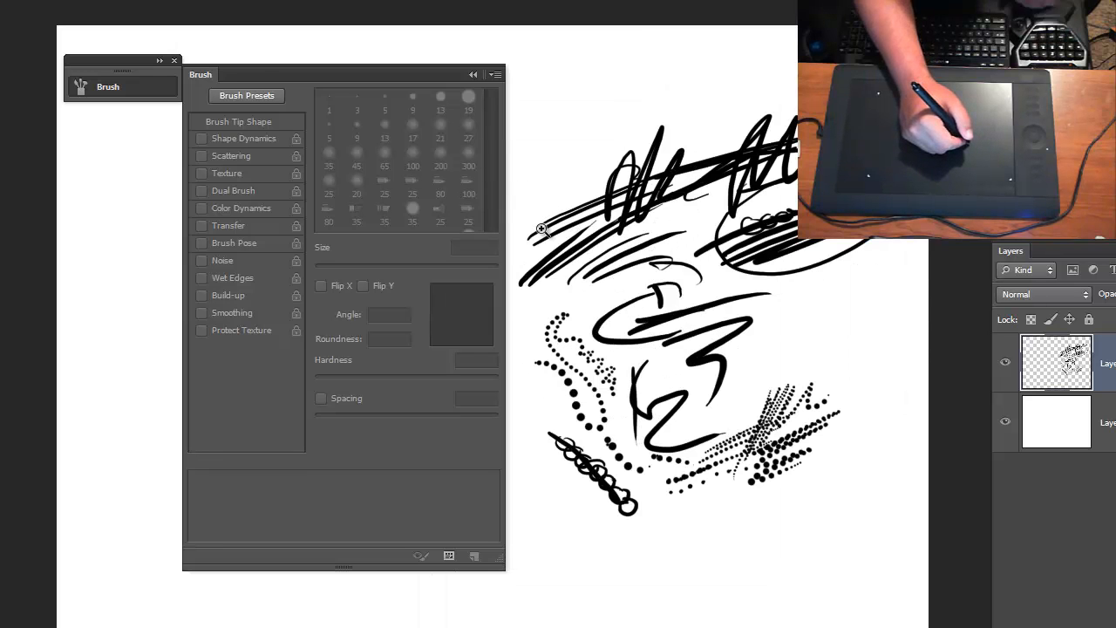
key("ctrl+alt+z")
key("ctrl+alt+z")
key("ctrl+alt+z")
key("ctrl+alt+z")
key("ctrl+alt+z")
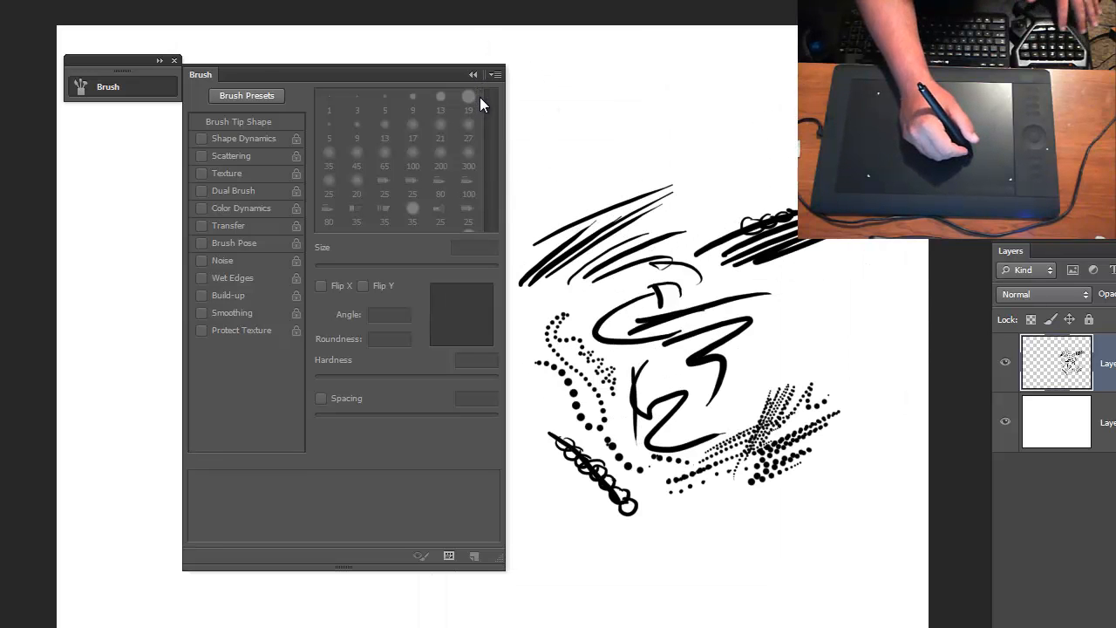
key("ctrl+alt+z")
key("ctrl+alt+z")
key("ctrl+alt+z")
key("ctrl+alt+z")
key("ctrl+alt+z")
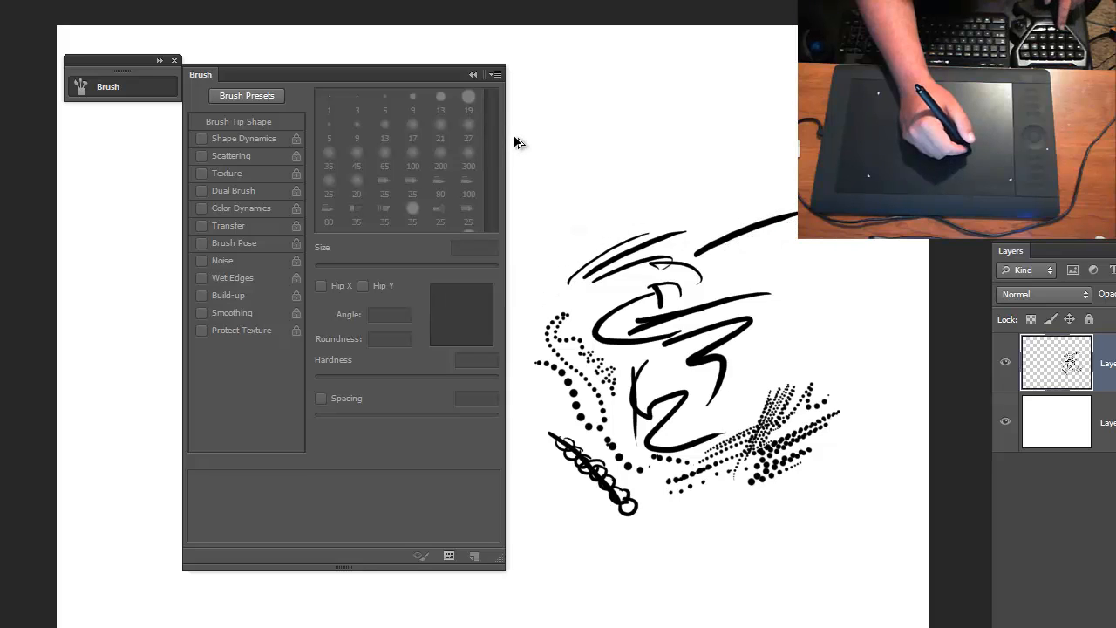
key("ctrl+alt+z")
key("ctrl+alt+z")
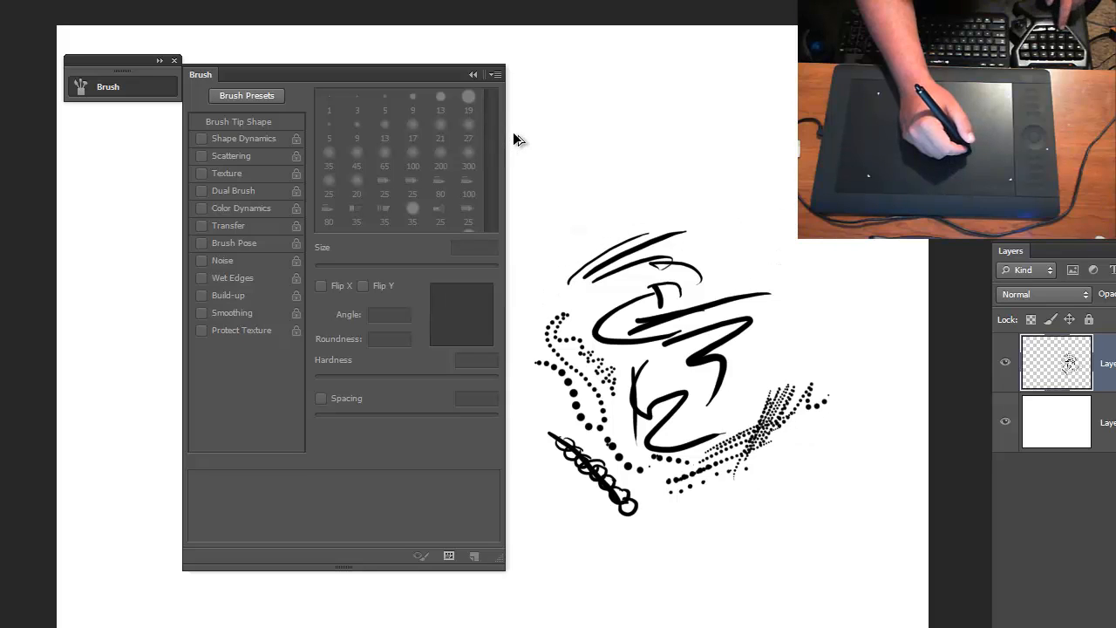
- Delete the layer holding the remaining test marks and create a new empty layer above the white one
left_click(472, 75)
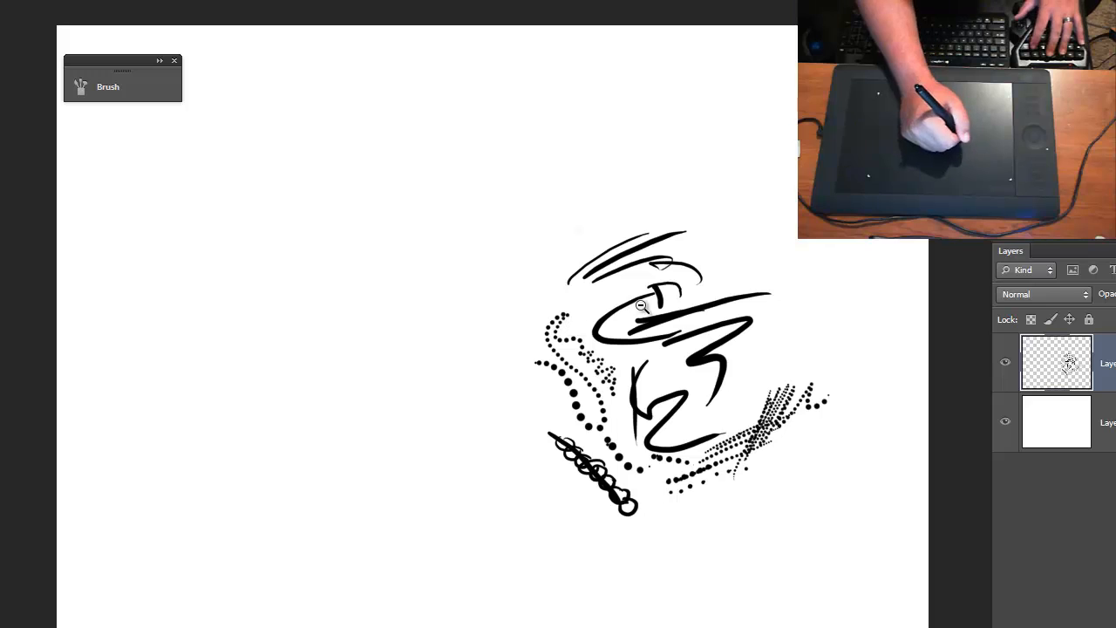
key("ctrl+minus")
left_click(489, 348)
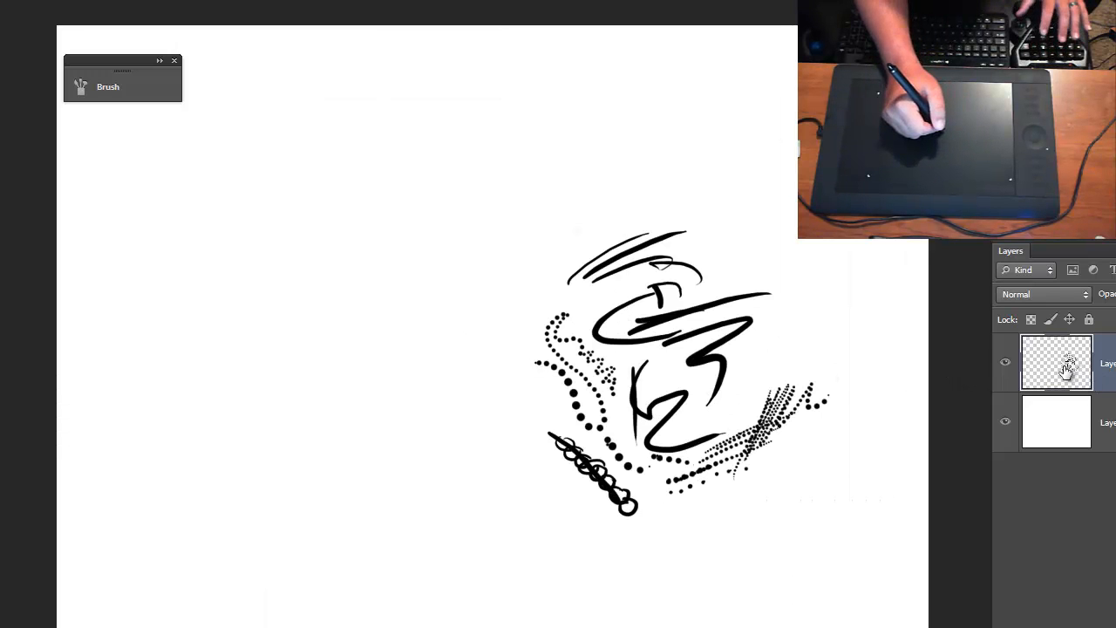
mouse_move(1067, 371)
left_mouse_down()
mouse_move(1103, 364)
mouse_move(1070, 571)
mouse_move(1073, 627)
mouse_move(1115, 627)
left_mouse_up()
left_click(1108, 627)
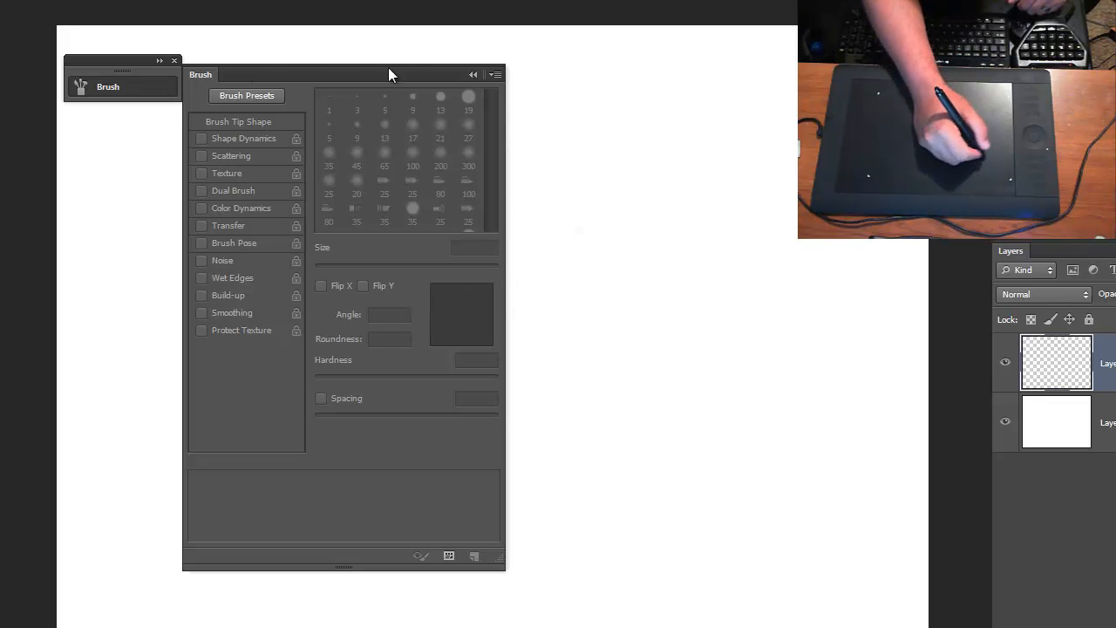
- Select the Brush tool with the hard round 13 px tip, using Transfer and Build-up with Shape Dynamics off
key("b")
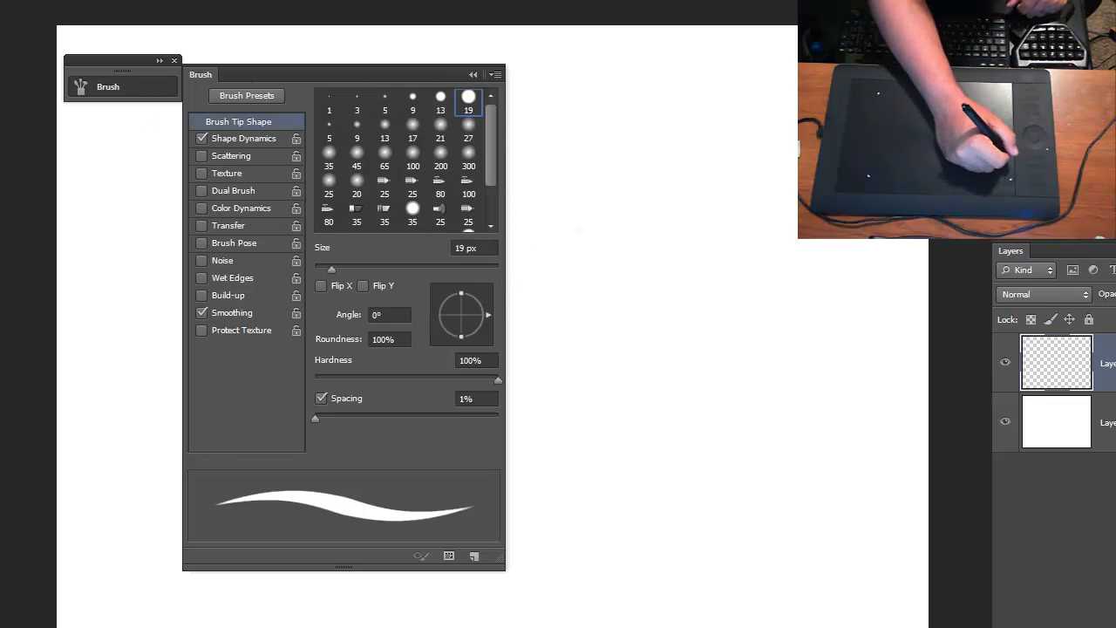
left_click(440, 99)
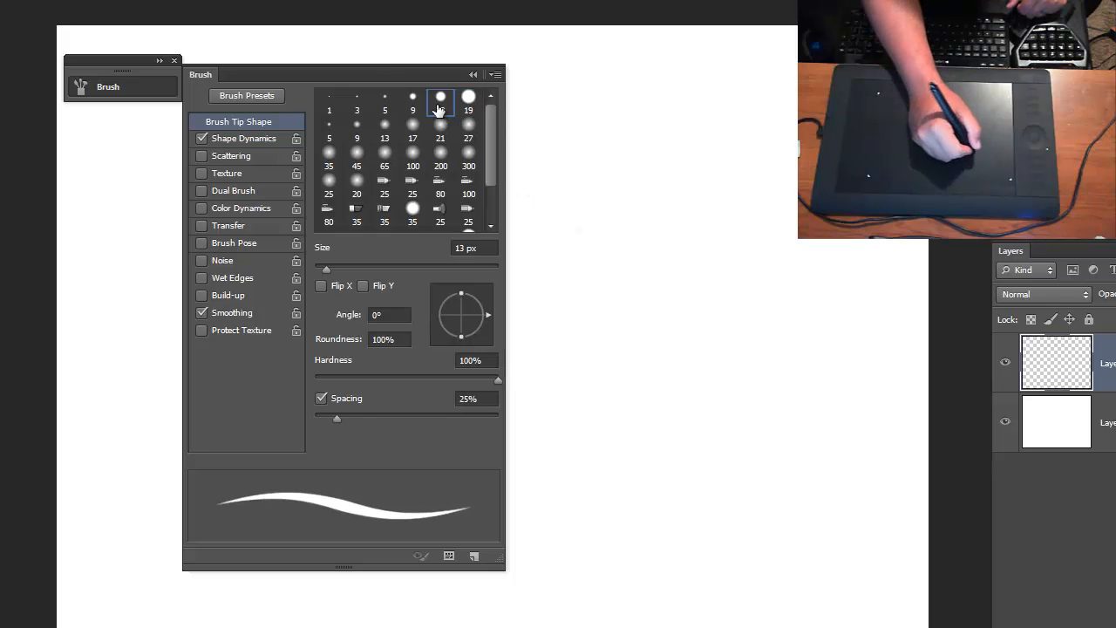
left_click(472, 75)
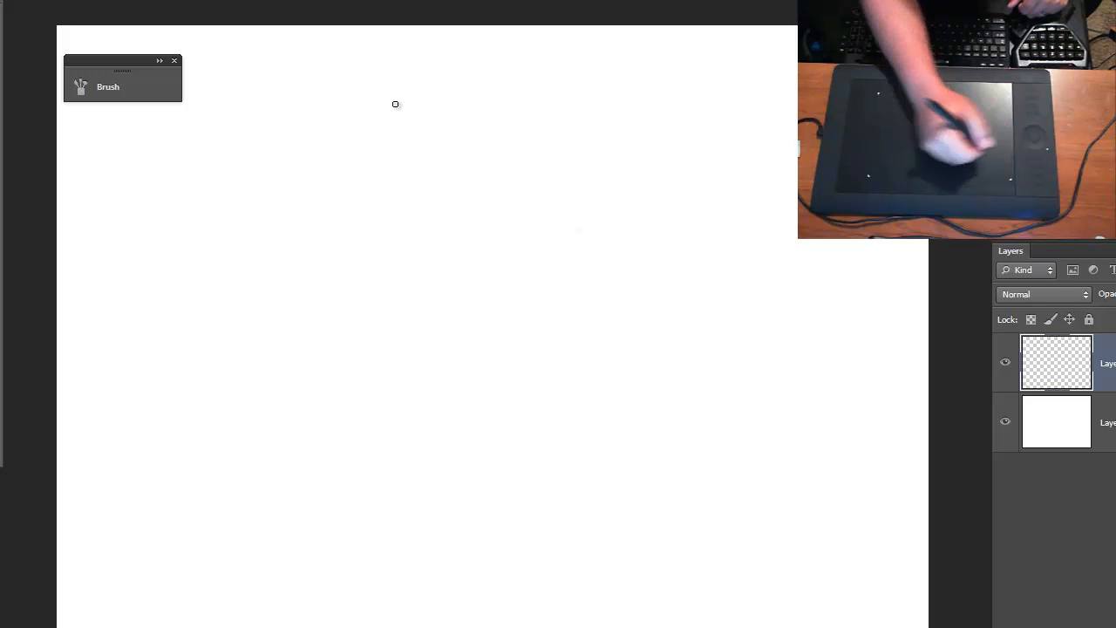
left_click(81, 85)
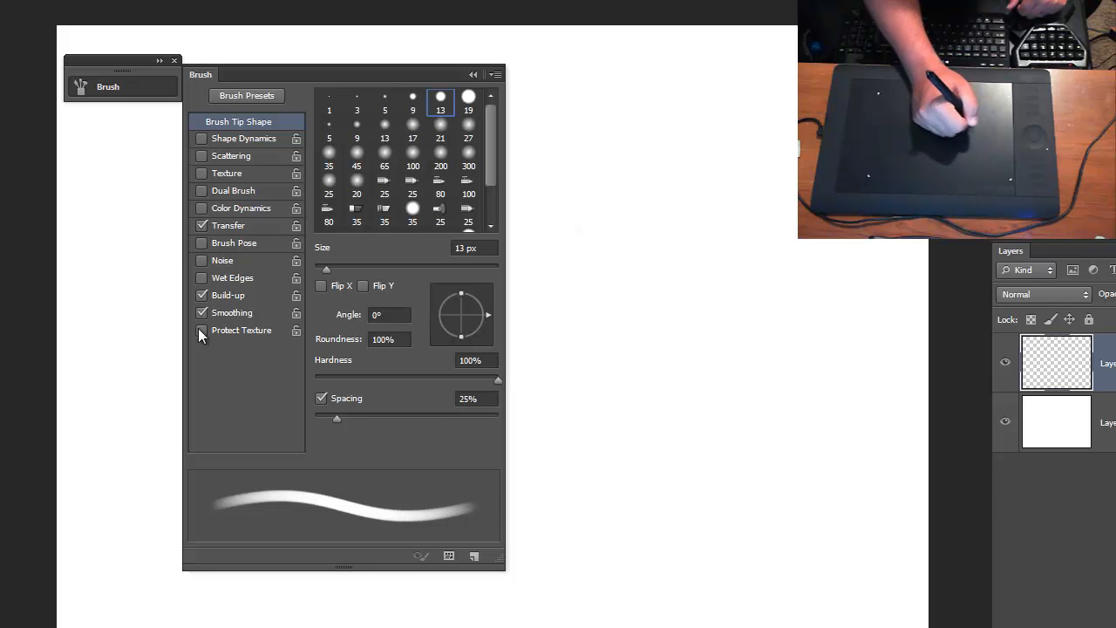
left_click(202, 226)
left_click(202, 226)
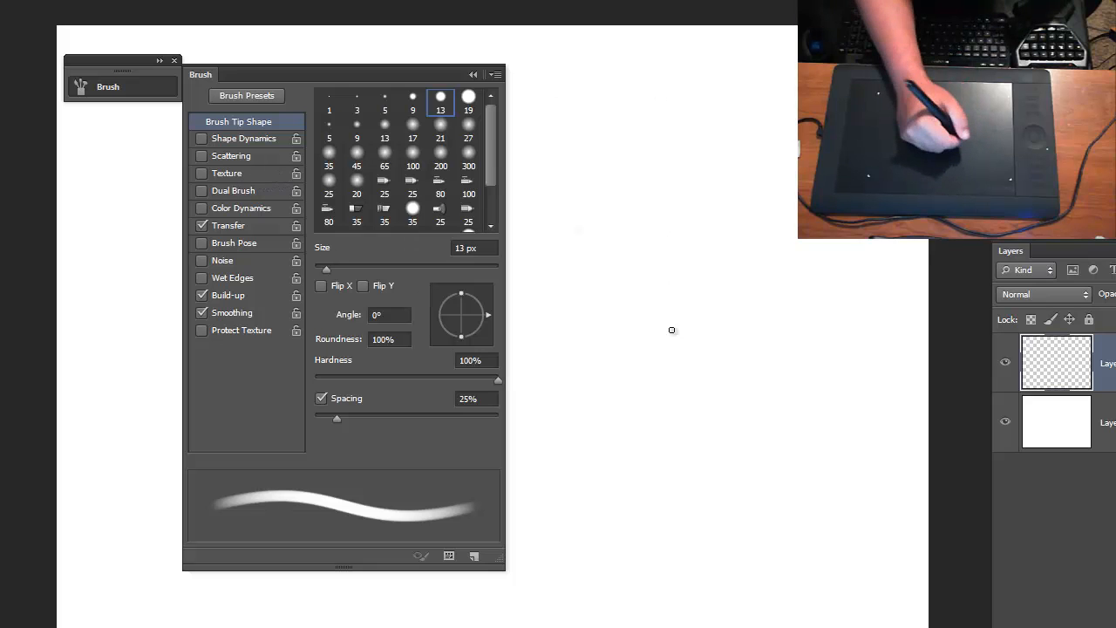
- Paint crossing test strokes at varying pen pressure in the middle of the canvas with the 13 px brush
left_click_drag(679, 303, 661, 320)
left_click_drag(726, 277, 656, 337)
mouse_move(673, 242)
left_mouse_down()
mouse_move(726, 374)
mouse_move(729, 354)
left_mouse_up()
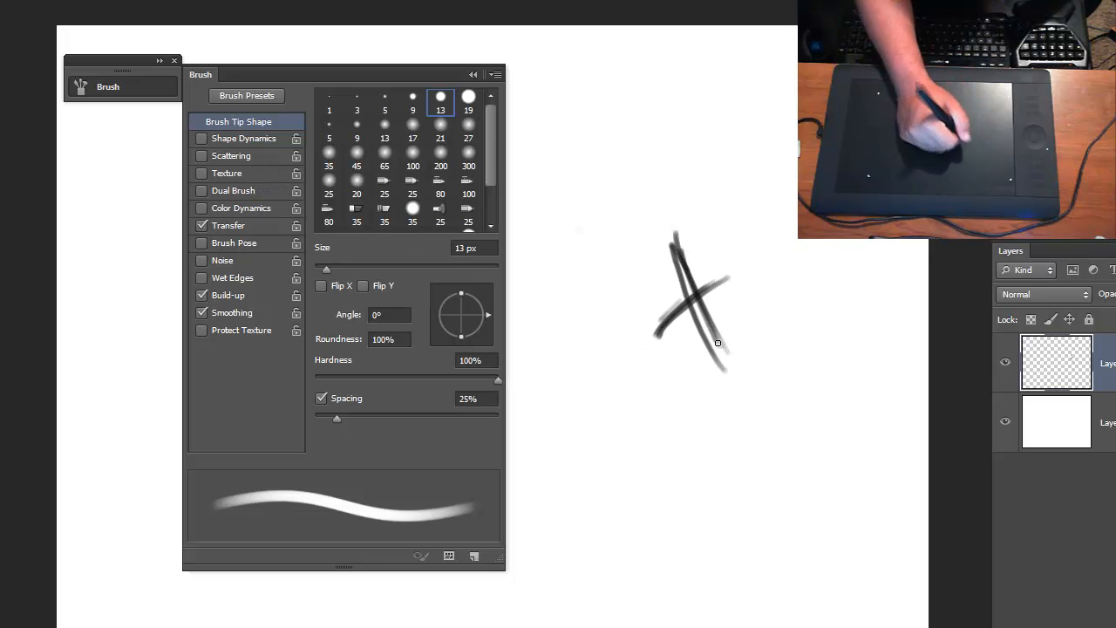
left_click_drag(776, 256, 642, 329)
mouse_move(755, 288)
left_mouse_down()
mouse_move(665, 347)
mouse_move(676, 377)
left_mouse_up()
mouse_move(716, 226)
left_mouse_down()
mouse_move(727, 389)
mouse_move(742, 363)
left_mouse_up()
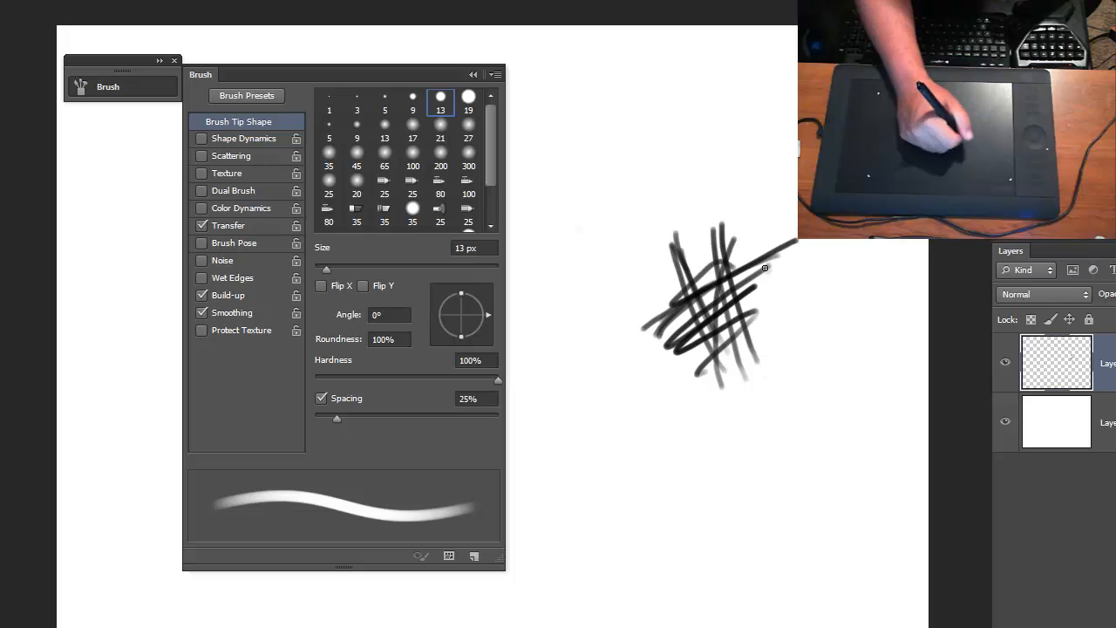
left_click_drag(799, 239, 667, 307)
left_click_drag(789, 315, 778, 360)
- Undo all the crossing test strokes until the layer is empty
key("ctrl+alt+z")
key("ctrl+alt+z")
key("ctrl+alt+z")
key("ctrl+alt+z")
key("ctrl+alt+z")
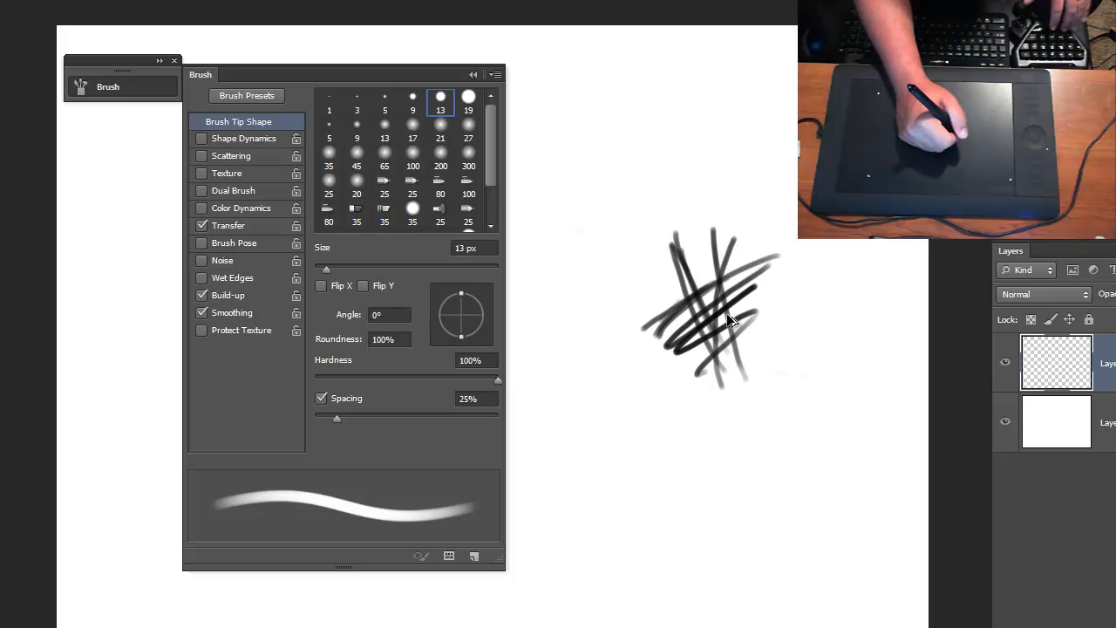
key("ctrl+alt+z")
key("ctrl+alt+z")
key("ctrl+alt+z")
key("ctrl+alt+z")
key("ctrl+alt+z")
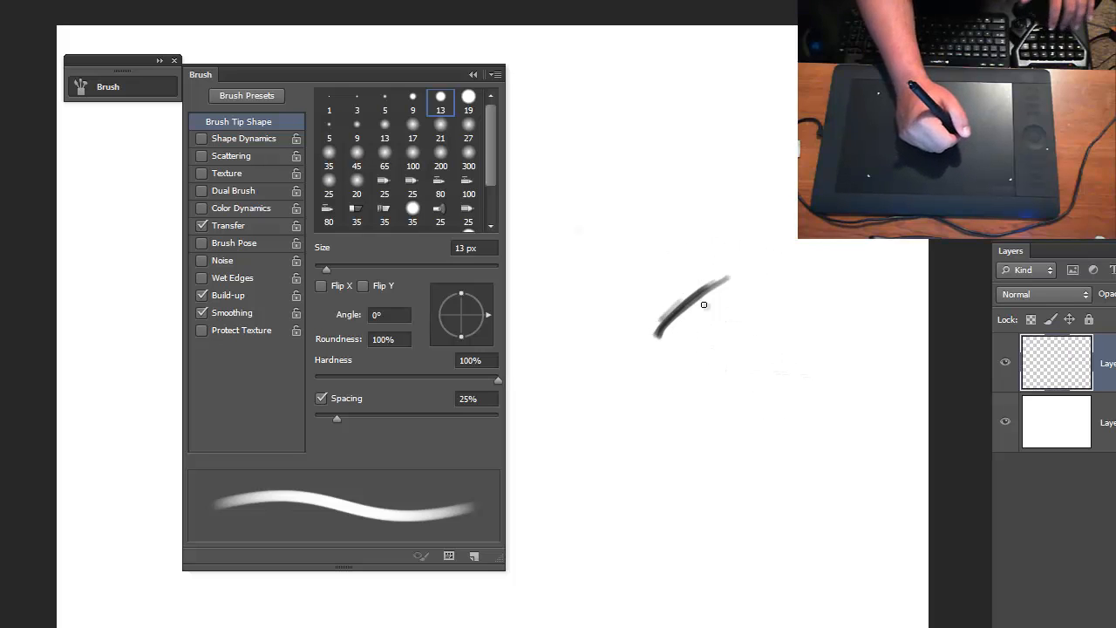
key("ctrl+alt+z")
key("ctrl+alt+z")
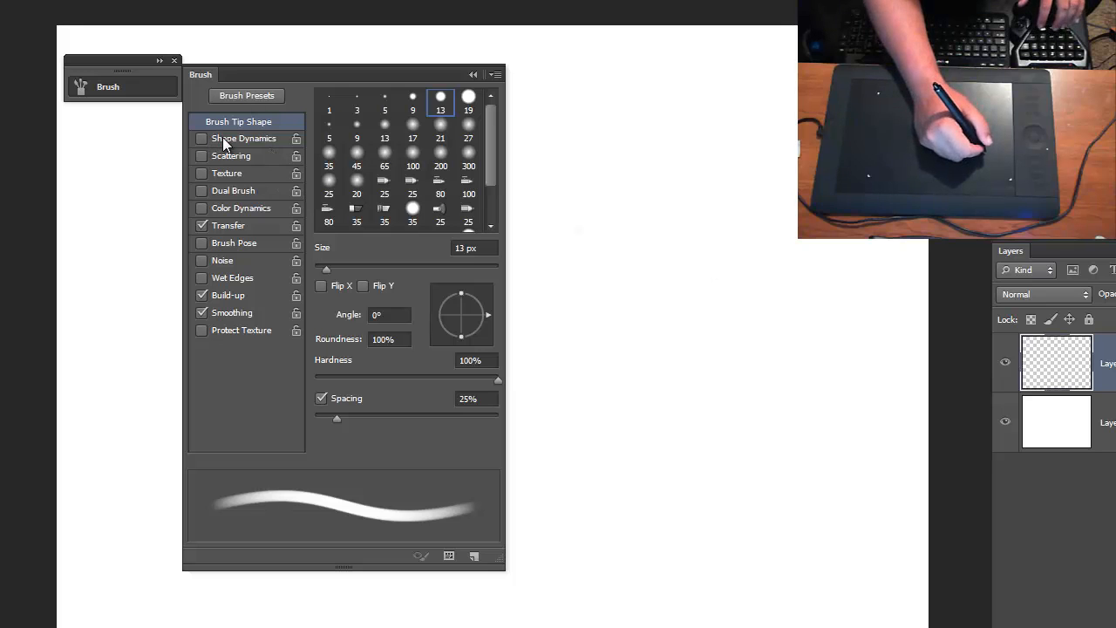
- Review Shape Dynamics but leave it off, and try several brush tips before choosing the hard round 19 px one
left_click(222, 140)
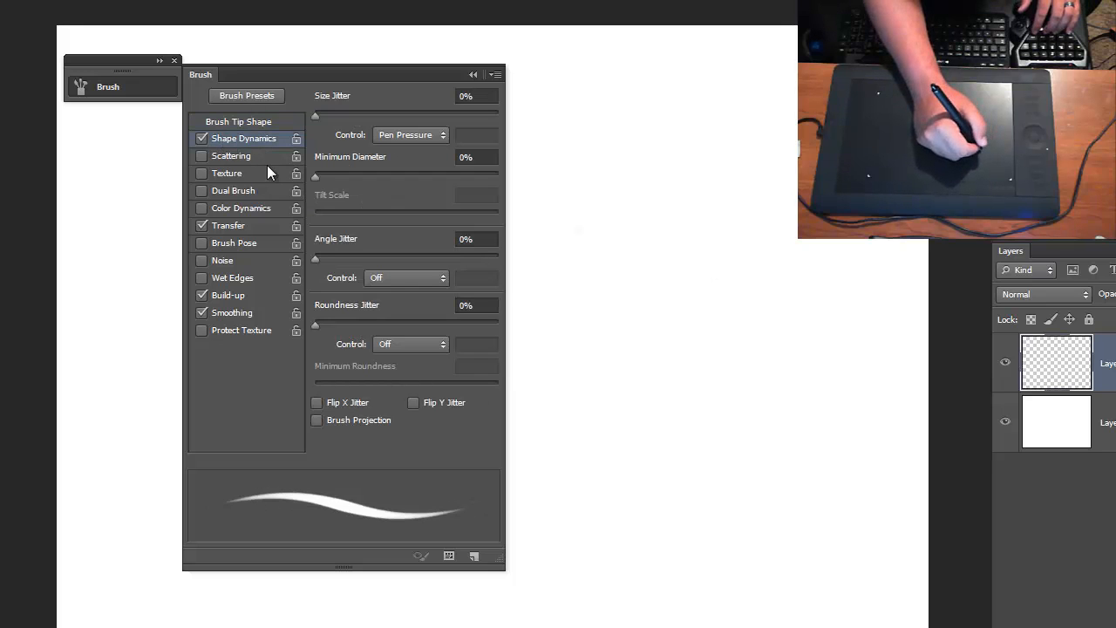
left_click(201, 138)
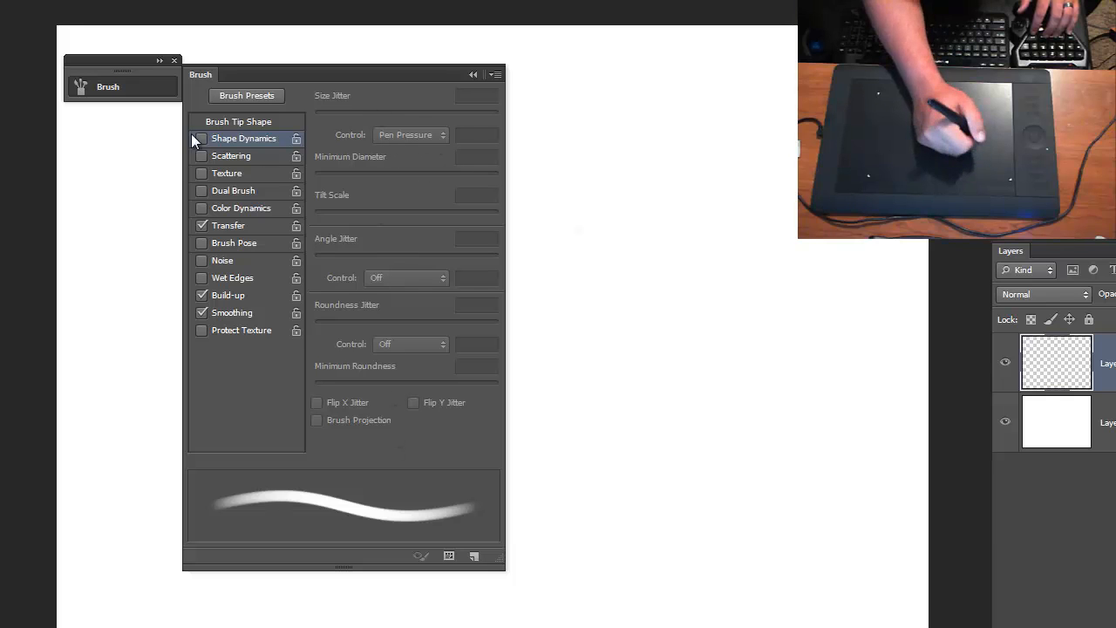
left_click(232, 121)
left_click(468, 99)
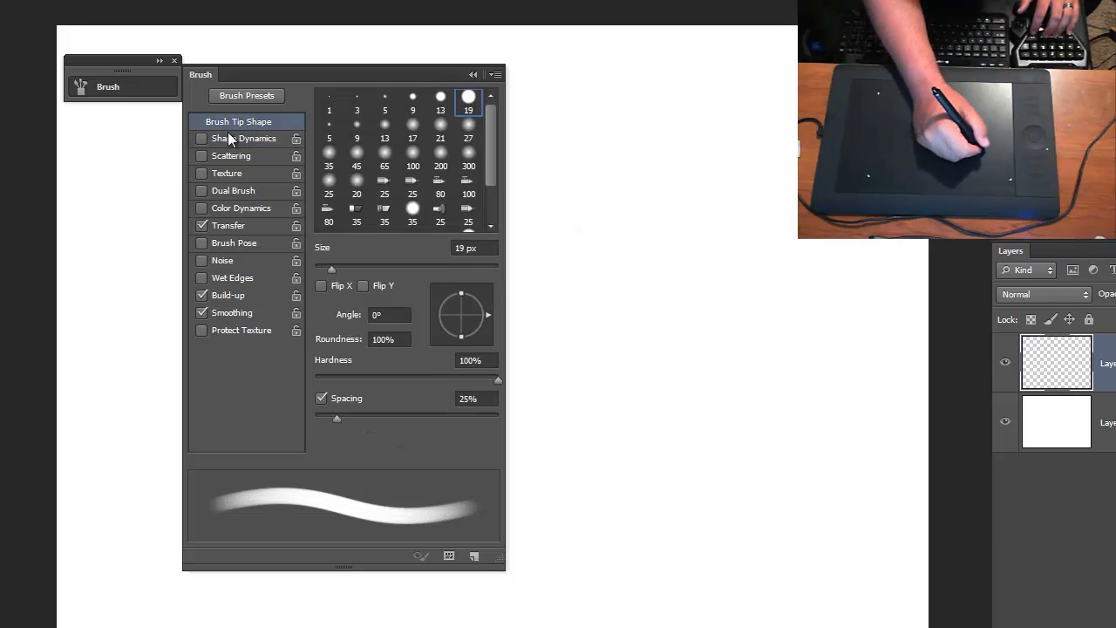
left_click(469, 125)
left_click(416, 153)
left_click(357, 183)
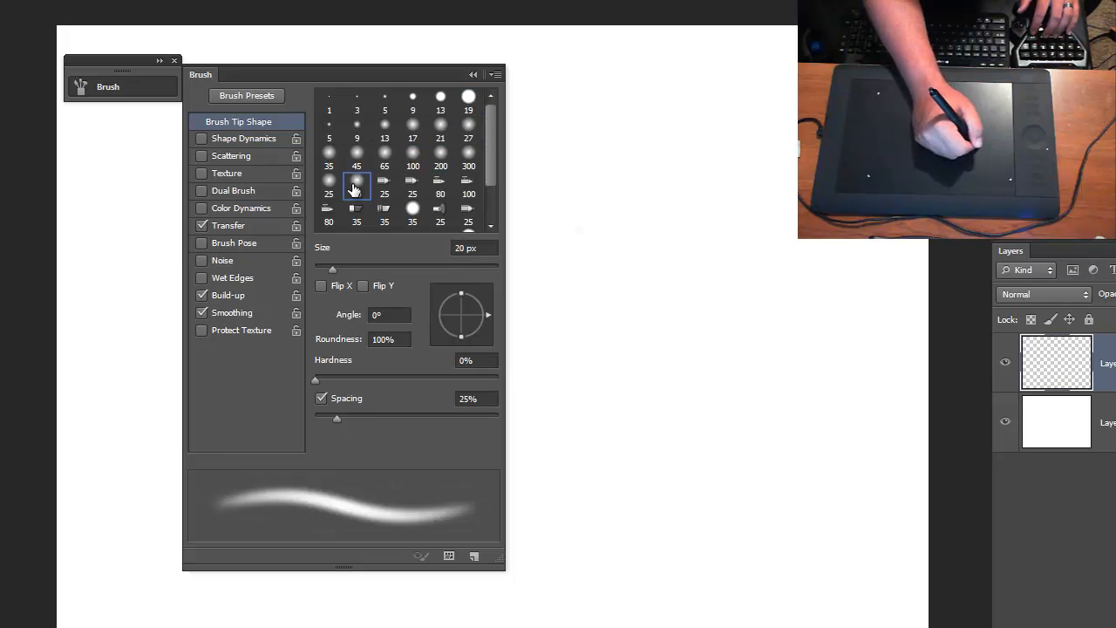
left_click(414, 209)
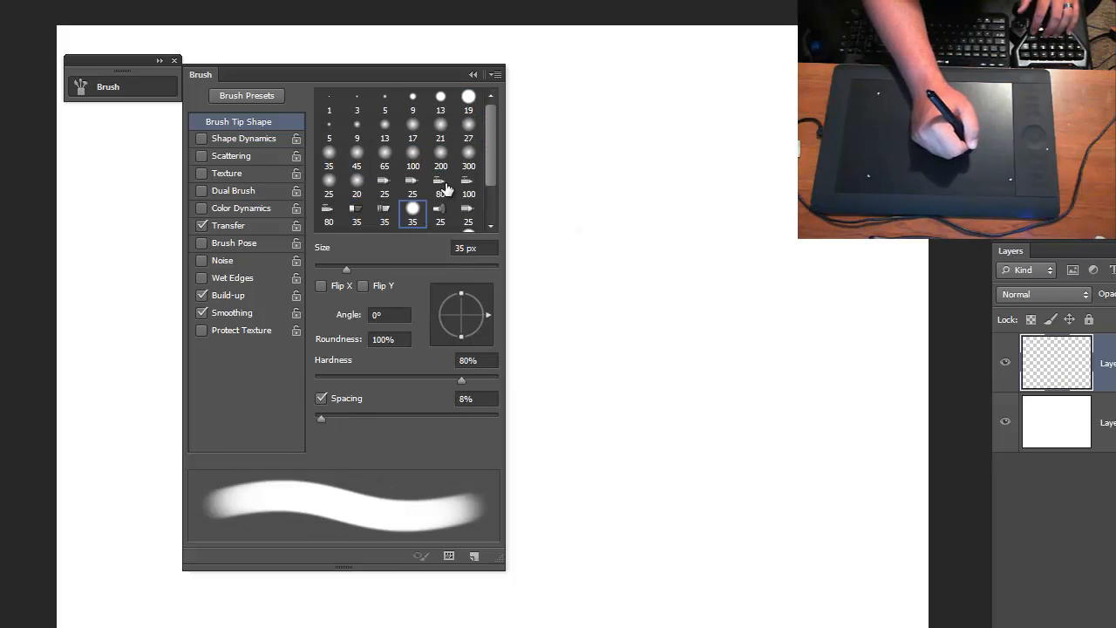
left_click(469, 100)
left_click(440, 97)
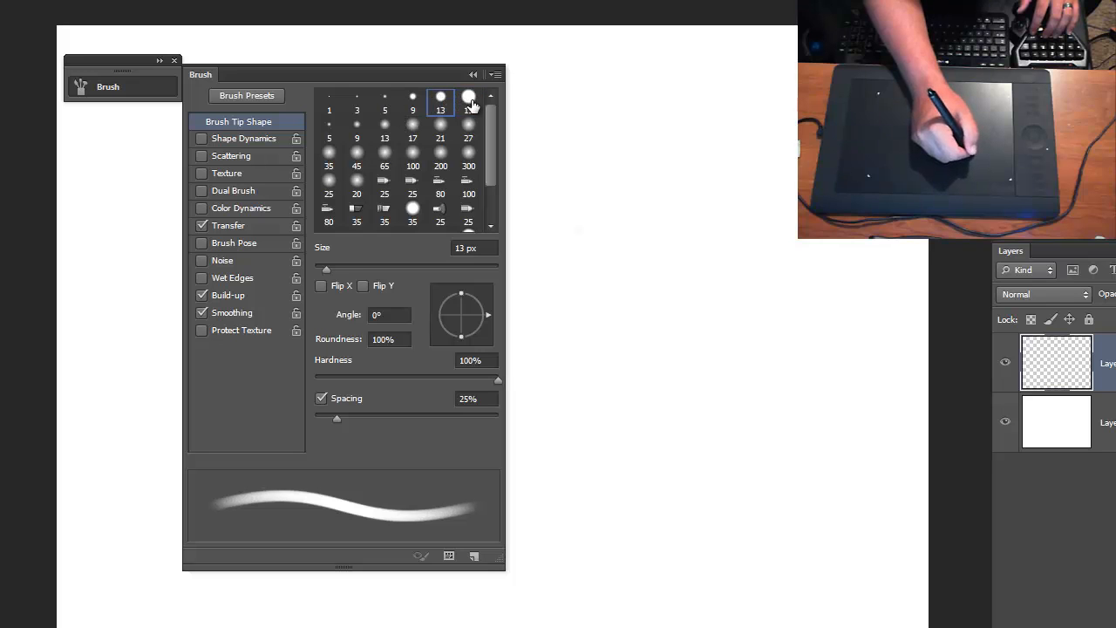
left_click(469, 98)
left_click(473, 74)
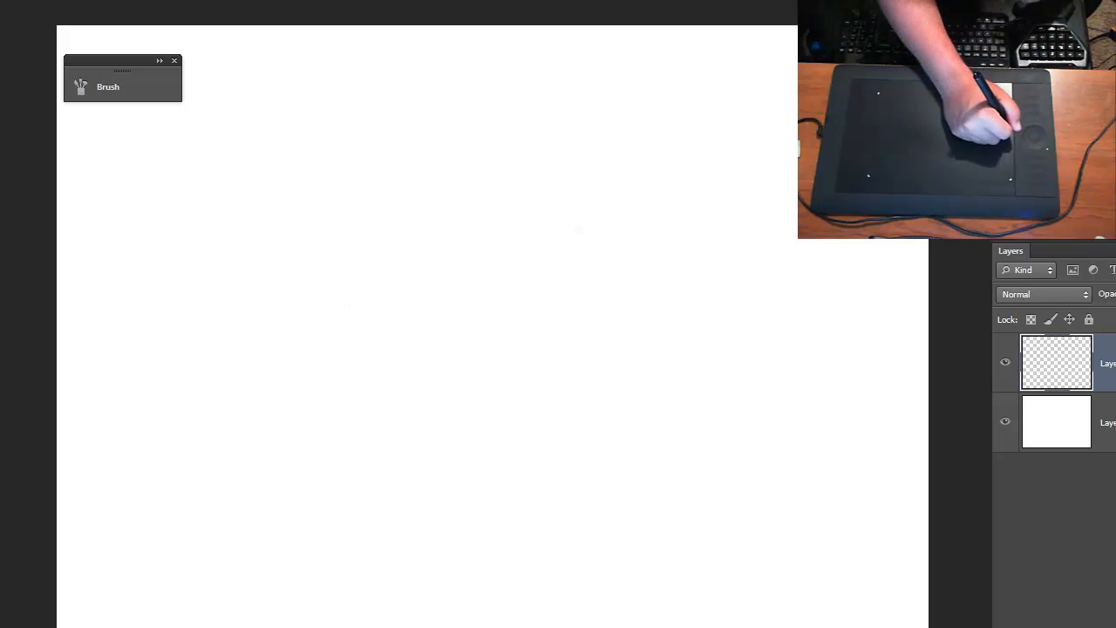
- Set the foreground color to dark red 970000
left_click(537, 326)
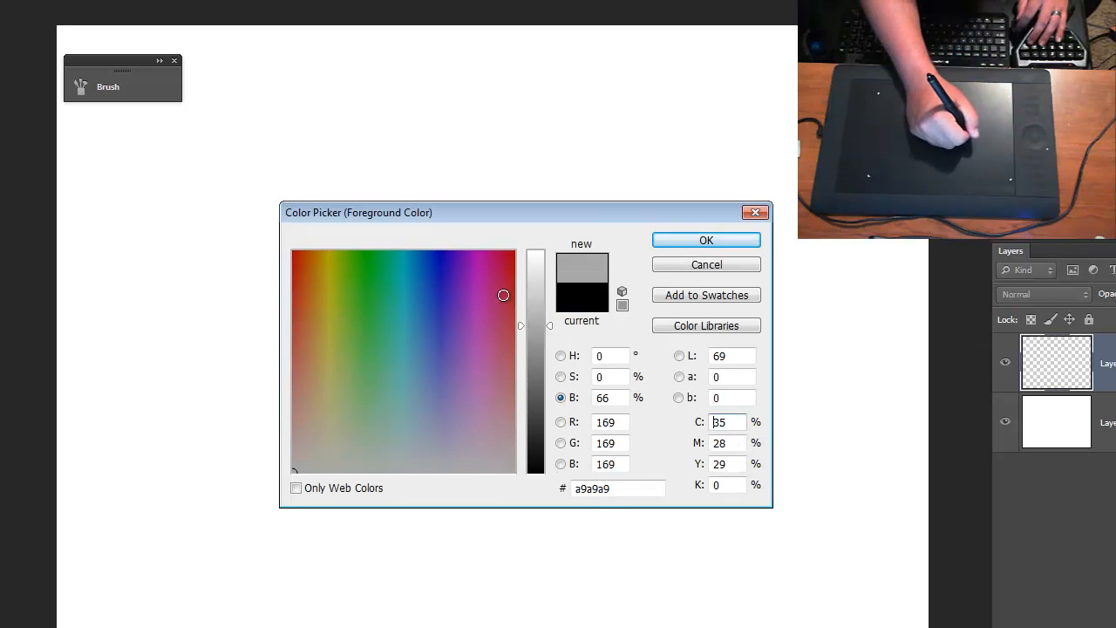
left_click_drag(488, 271, 543, 243)
left_click_drag(539, 326, 541, 341)
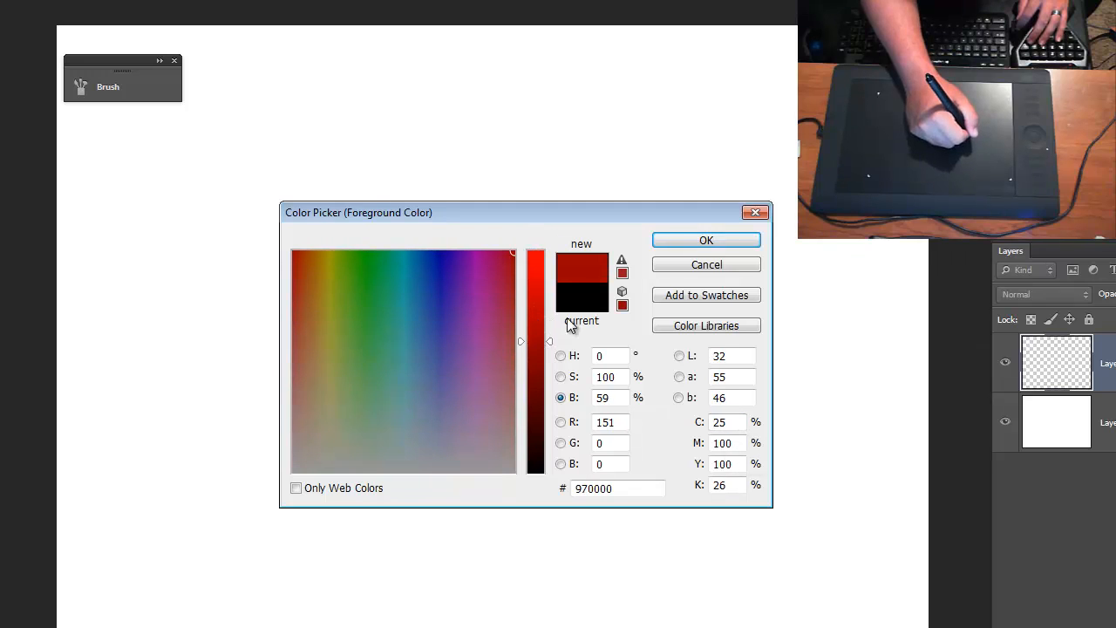
left_click(729, 242)
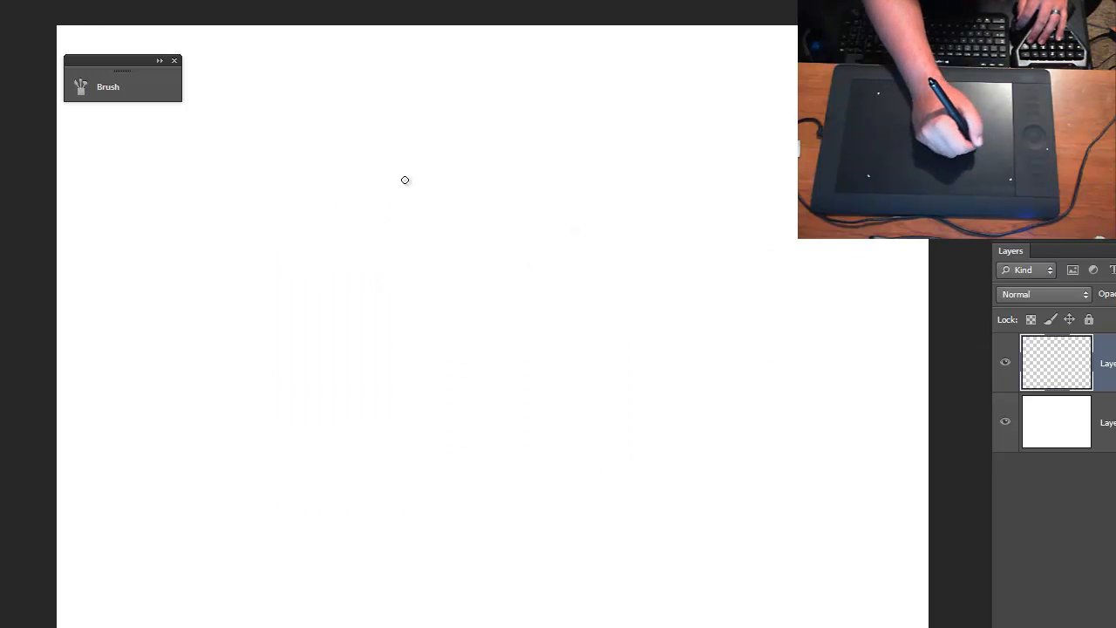
- Sketch a tapered upright block with a narrower top in the upper middle of the canvas
mouse_move(457, 162)
left_mouse_down()
mouse_move(432, 262)
mouse_move(459, 152)
mouse_move(434, 259)
mouse_move(531, 294)
mouse_move(462, 278)
mouse_move(506, 292)
mouse_move(511, 160)
left_mouse_up()
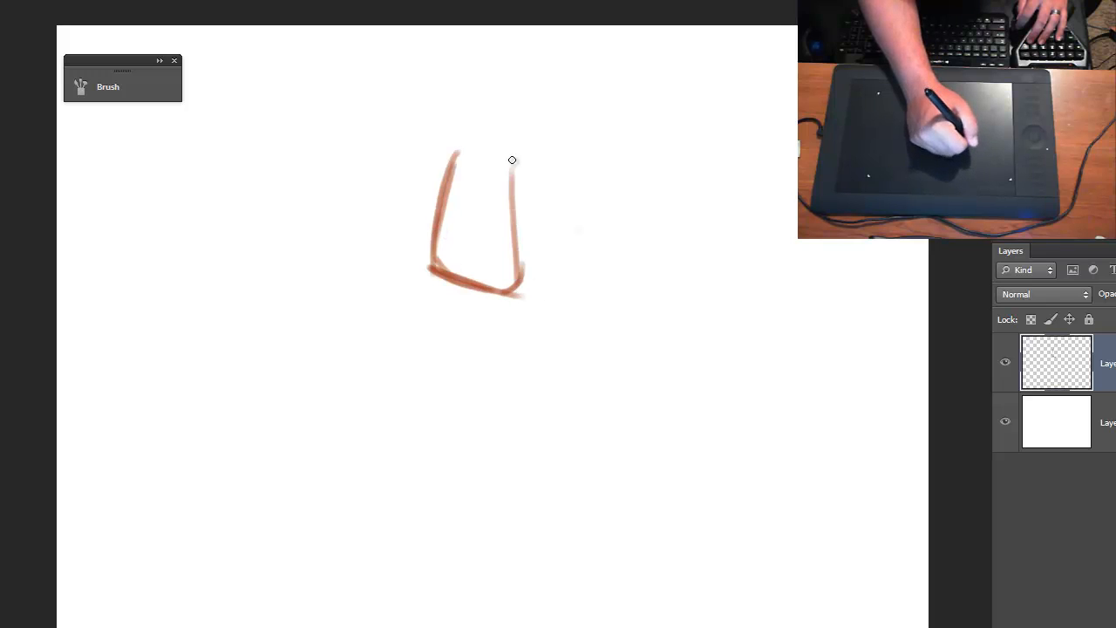
left_click_drag(523, 302, 521, 165)
left_click_drag(447, 155, 517, 162)
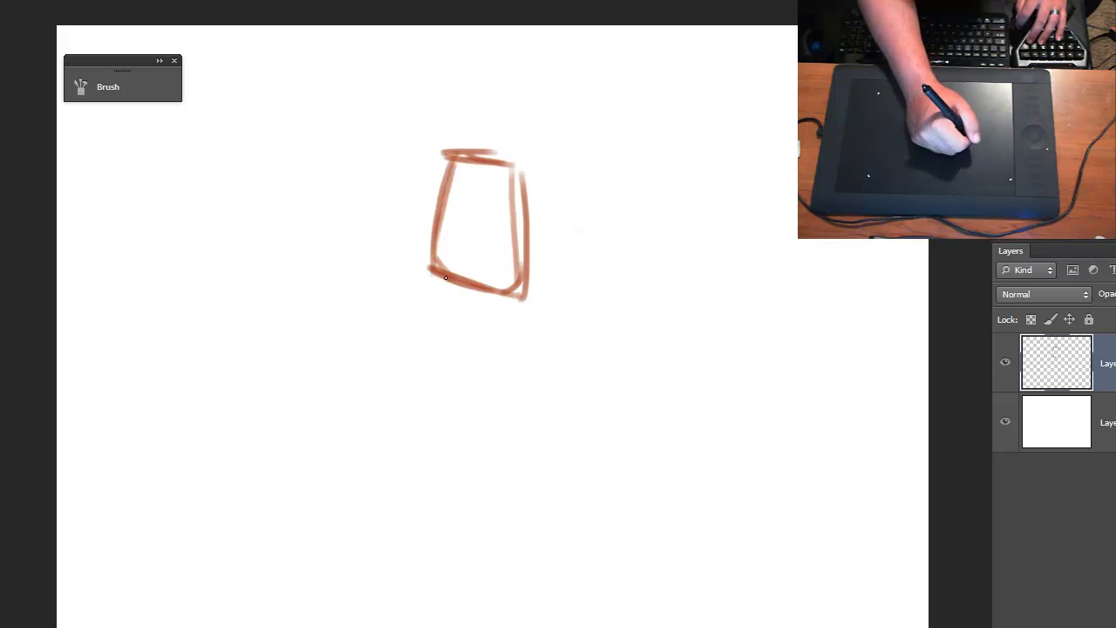
- Sketch a wider flaring block beneath the first one, with a doubled slanted base and right edge
mouse_move(453, 281)
left_mouse_down()
mouse_move(405, 339)
mouse_move(451, 291)
mouse_move(391, 380)
left_mouse_up()
mouse_move(431, 326)
left_mouse_down()
mouse_move(380, 391)
mouse_move(445, 428)
left_mouse_up()
mouse_move(374, 384)
left_mouse_down()
mouse_move(487, 452)
mouse_move(507, 438)
left_mouse_up()
mouse_move(501, 297)
left_mouse_down()
mouse_move(504, 454)
mouse_move(515, 455)
left_mouse_up()
left_click_drag(524, 464, 399, 418)
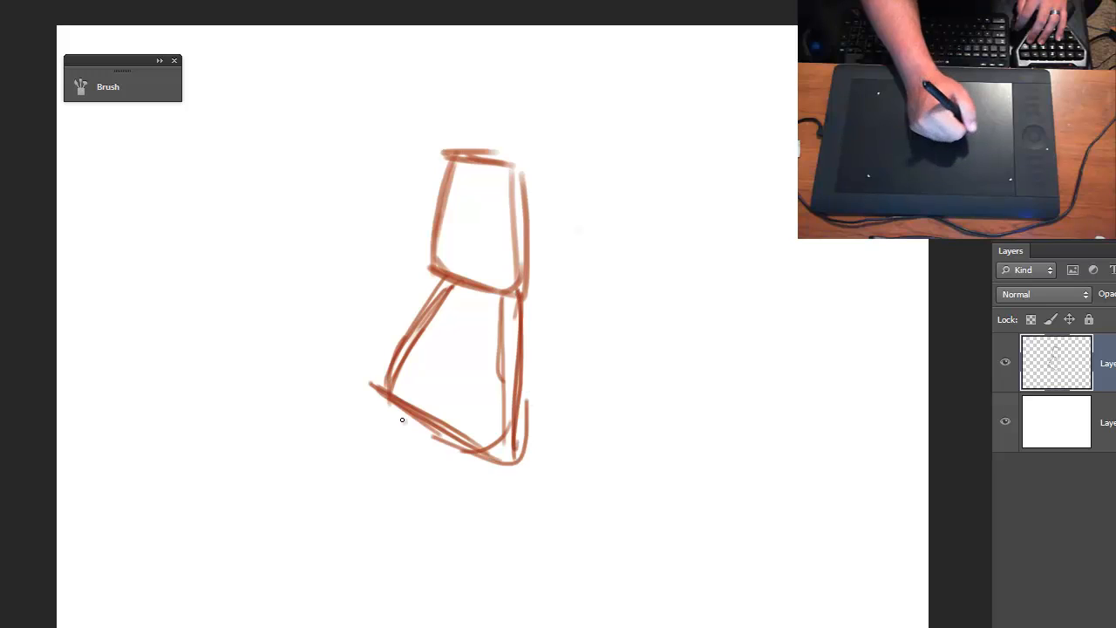
left_click_drag(366, 385, 493, 463)
left_click_drag(393, 401, 478, 452)
left_click_drag(527, 337, 510, 473)
left_click_drag(512, 279, 514, 435)
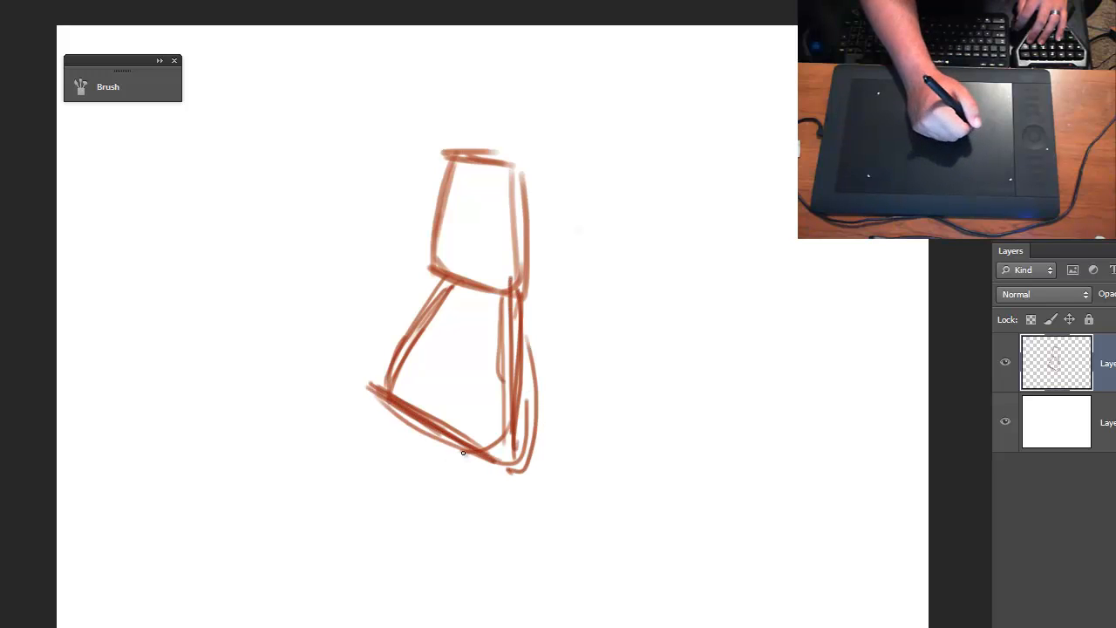
- Sketch a slanted leg-like segment extending down and right from the lower block's base
mouse_move(435, 430)
left_mouse_down()
mouse_move(478, 498)
mouse_move(487, 537)
mouse_move(559, 531)
left_mouse_up()
mouse_move(514, 445)
left_mouse_down()
mouse_move(548, 524)
mouse_move(538, 337)
left_mouse_up()
left_click_drag(523, 484, 505, 362)
left_click_drag(506, 363, 532, 499)
left_click_drag(529, 436, 547, 524)
mouse_move(535, 518)
left_mouse_down()
mouse_move(424, 490)
mouse_move(488, 532)
left_mouse_up()
left_click_drag(489, 534, 467, 501)
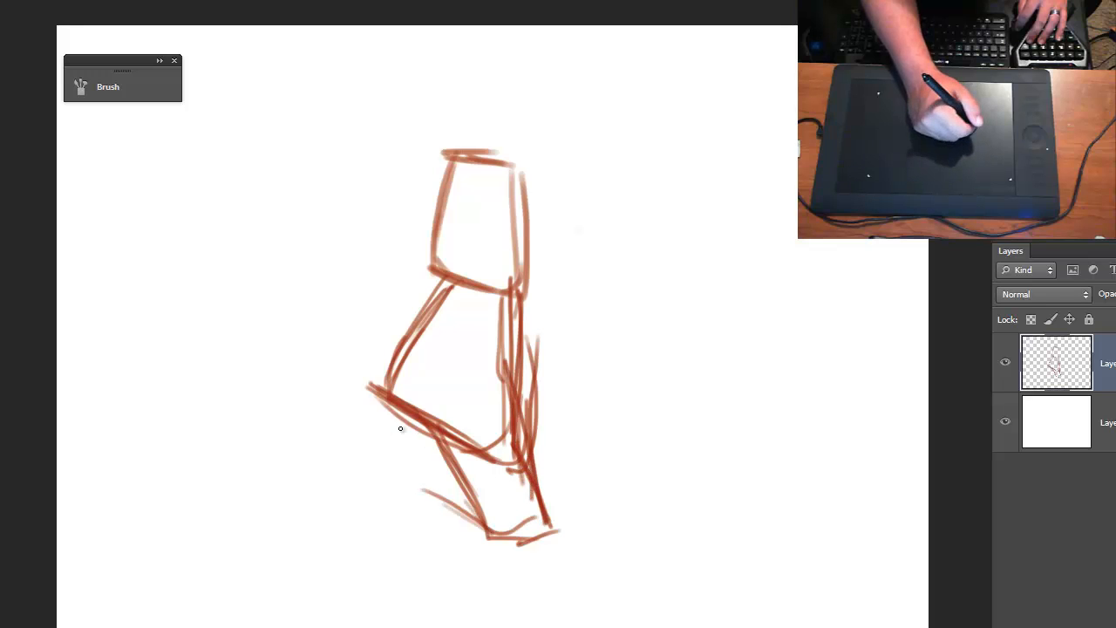
- Sketch a short second segment with a slanted foot line beneath the lower block's left corner
mouse_move(384, 405)
left_mouse_down()
mouse_move(371, 478)
mouse_move(414, 506)
left_mouse_up()
left_click_drag(358, 494, 423, 511)
left_click_drag(426, 467, 417, 508)
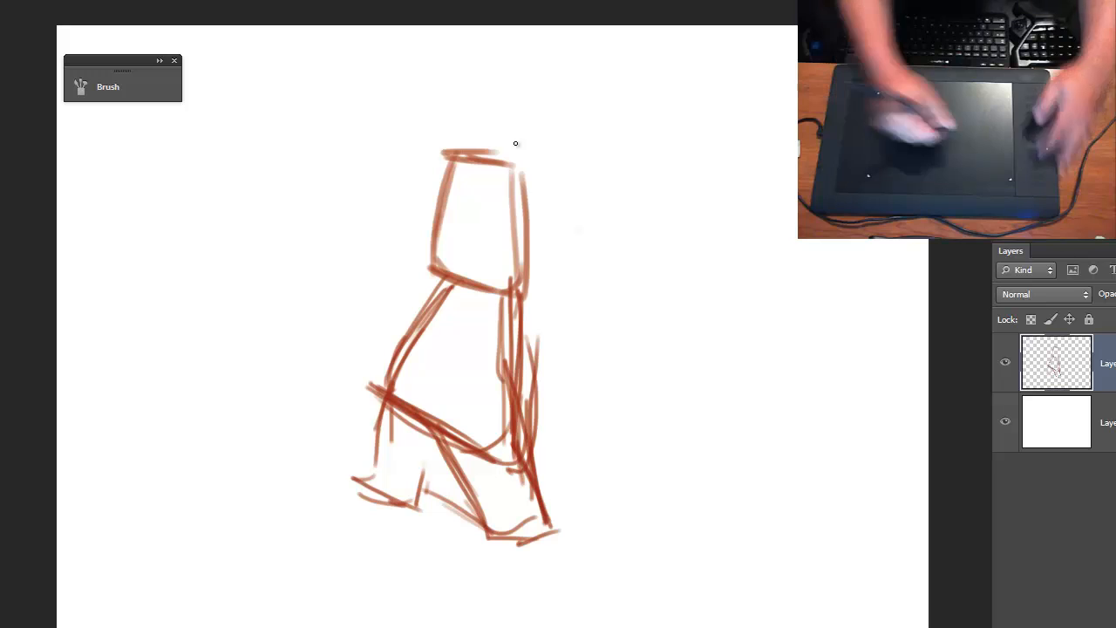
- Reinforce the side, top and bottom outlines of the upper block with additional strokes
mouse_move(447, 153)
left_mouse_down()
mouse_move(424, 257)
mouse_move(448, 154)
mouse_move(427, 269)
mouse_move(507, 288)
left_mouse_up()
mouse_move(520, 223)
left_mouse_down()
mouse_move(518, 294)
mouse_move(515, 154)
mouse_move(454, 152)
mouse_move(508, 163)
left_mouse_up()
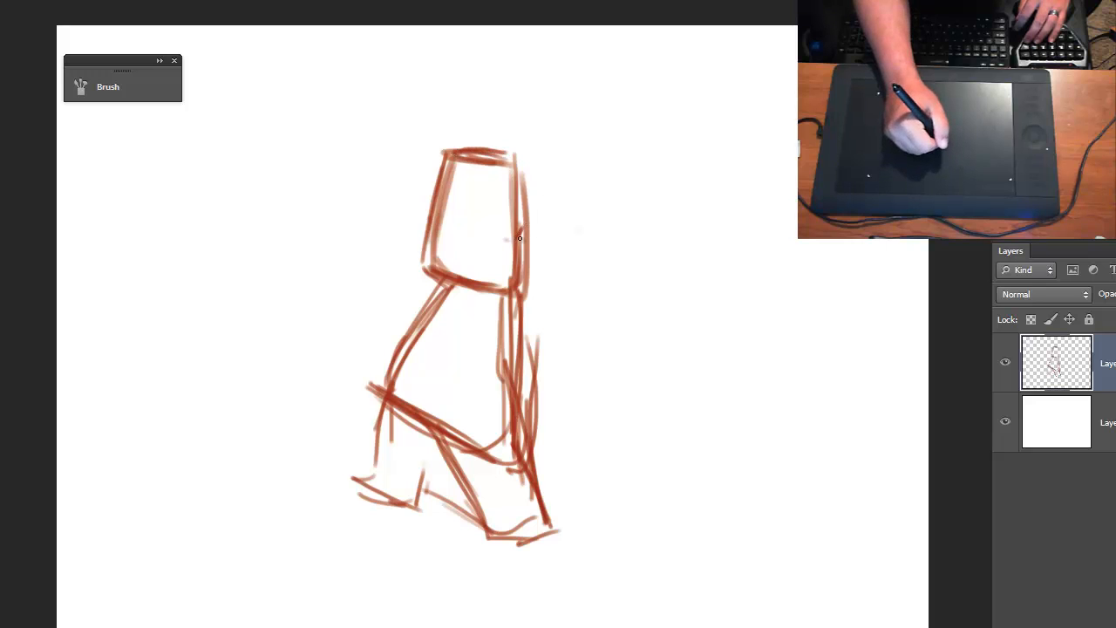
- Sketch ear marks beside the upper block and add a horizontal and a vertical guideline curving across it
left_click_drag(430, 225, 423, 260)
mouse_move(411, 209)
left_mouse_down()
mouse_move(537, 216)
mouse_move(416, 215)
mouse_move(514, 230)
left_mouse_up()
left_click_drag(473, 126, 451, 251)
left_click_drag(464, 162, 449, 271)
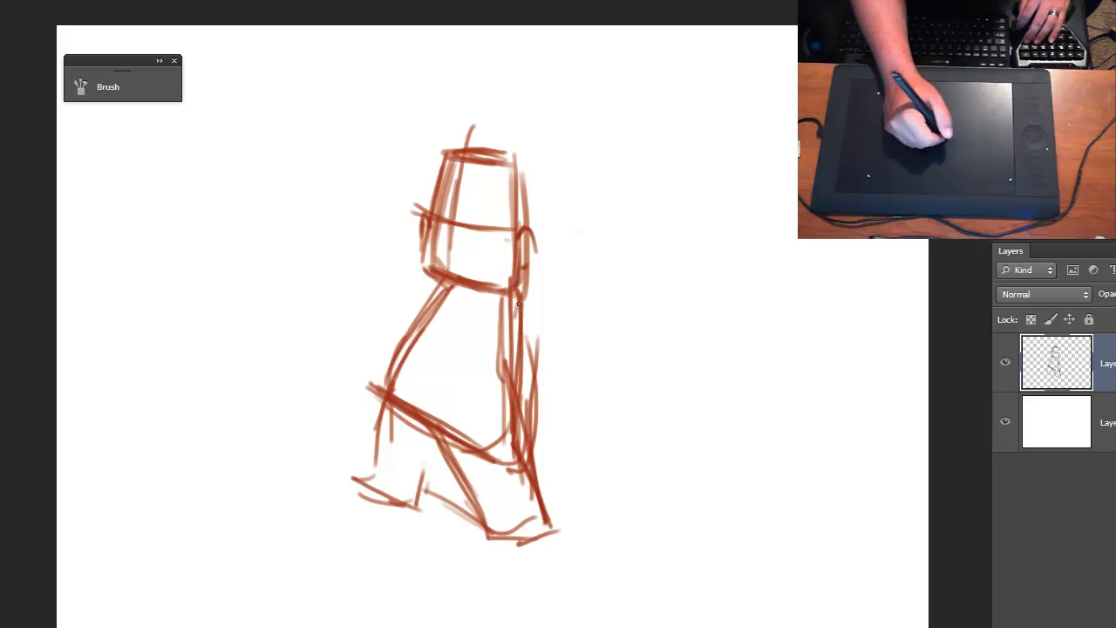
- Sketch both upper arms sloping down from the head block along the sides of the torso block
left_click_drag(515, 290, 557, 406)
mouse_move(551, 362)
left_mouse_down()
mouse_move(521, 399)
mouse_move(495, 351)
left_mouse_up()
left_click_drag(513, 300, 497, 373)
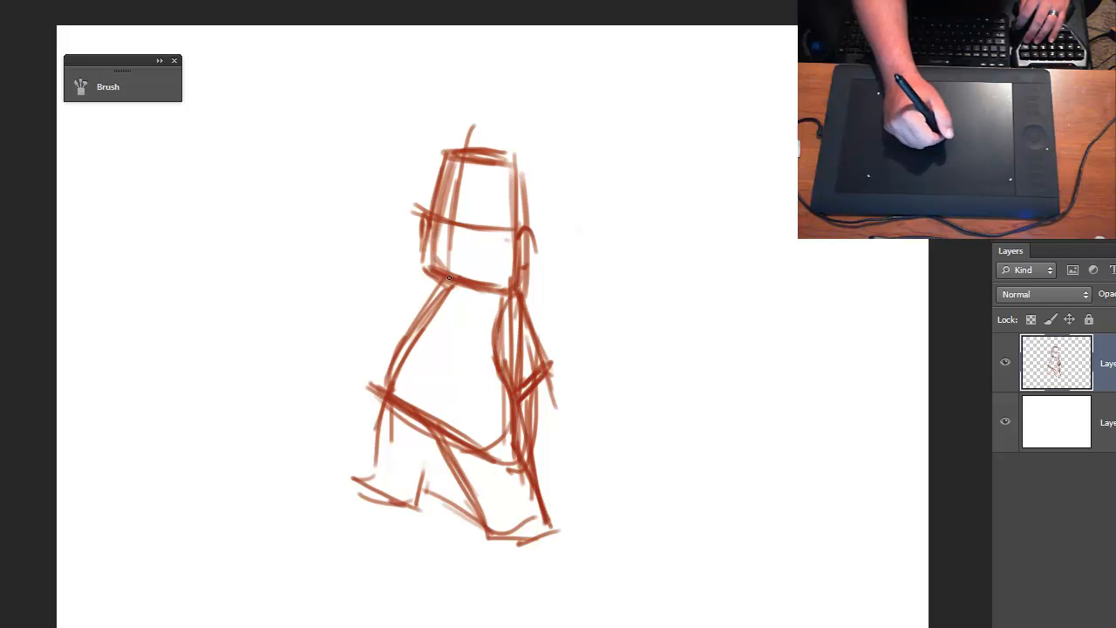
mouse_move(436, 279)
left_mouse_down()
mouse_move(394, 315)
mouse_move(392, 345)
left_mouse_up()
left_click_drag(408, 304, 390, 351)
- Sketch the right forearm and hand below the elbow line and an angular left forearm against the torso
left_click_drag(518, 398, 528, 444)
mouse_move(529, 443)
left_mouse_down()
mouse_move(566, 427)
mouse_move(570, 410)
left_mouse_up()
left_click_drag(552, 365, 570, 415)
left_click_drag(567, 417, 522, 431)
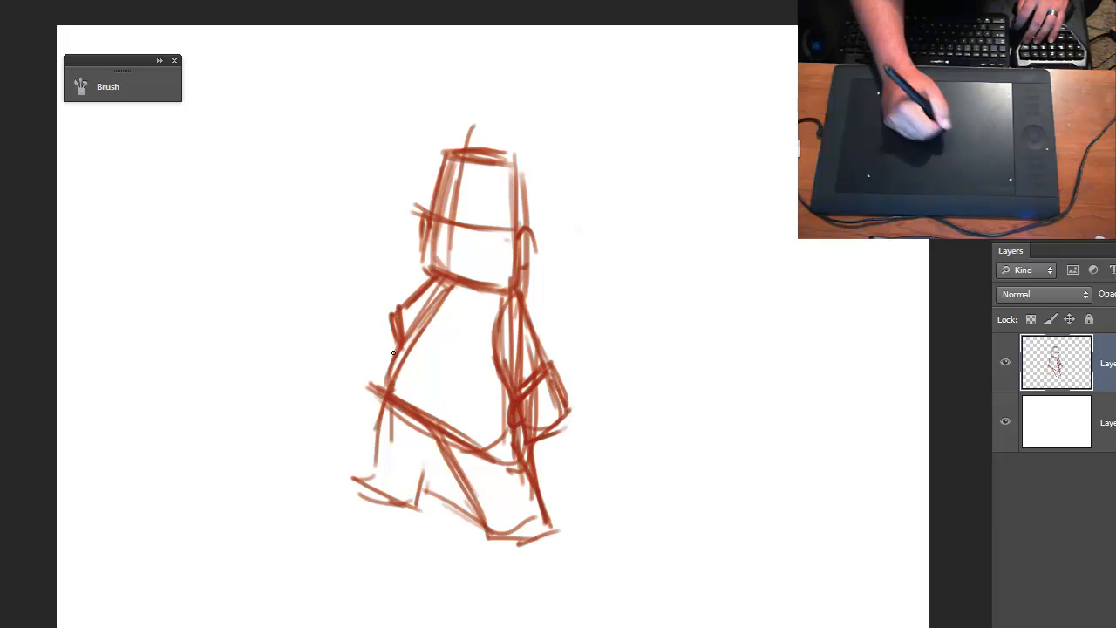
mouse_move(397, 317)
left_mouse_down()
mouse_move(377, 345)
mouse_move(393, 337)
mouse_move(390, 356)
left_mouse_up()
- Sketch blocky feet under both legs, reinforce the inner leg contour and add fold marks at the knees
mouse_move(497, 553)
left_mouse_down()
mouse_move(498, 533)
mouse_move(562, 565)
mouse_move(535, 530)
mouse_move(562, 566)
left_mouse_up()
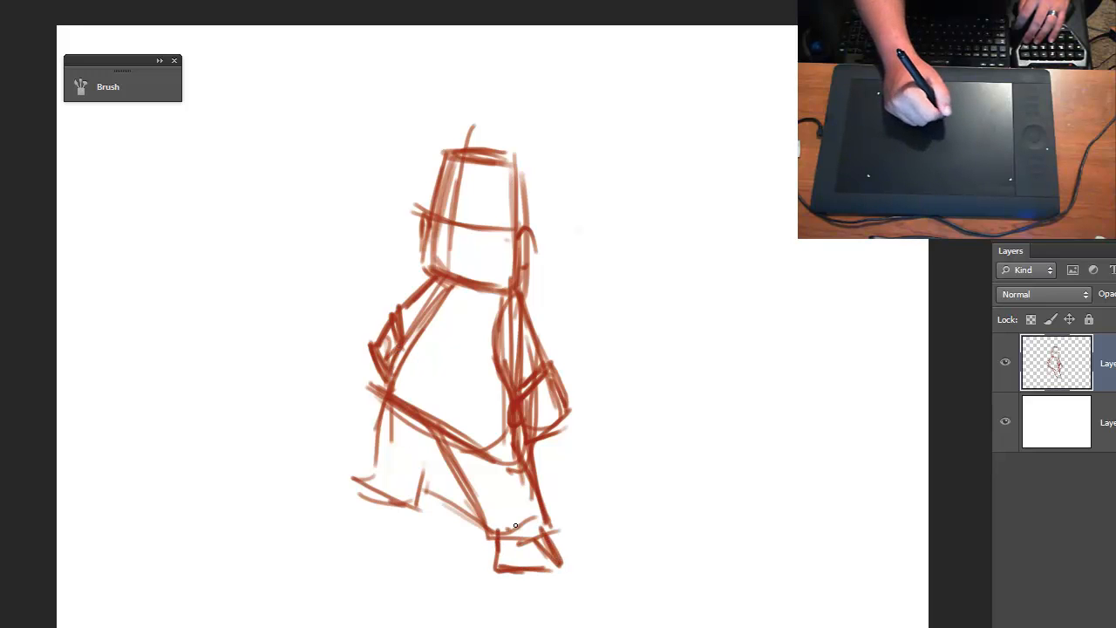
mouse_move(368, 482)
left_mouse_down()
mouse_move(322, 497)
mouse_move(376, 521)
mouse_move(408, 516)
mouse_move(421, 484)
mouse_move(420, 501)
left_mouse_up()
mouse_move(398, 463)
left_mouse_down()
mouse_move(454, 475)
mouse_move(492, 551)
left_mouse_up()
mouse_move(452, 485)
left_mouse_down()
mouse_move(402, 493)
mouse_move(358, 474)
mouse_move(393, 388)
left_mouse_up()
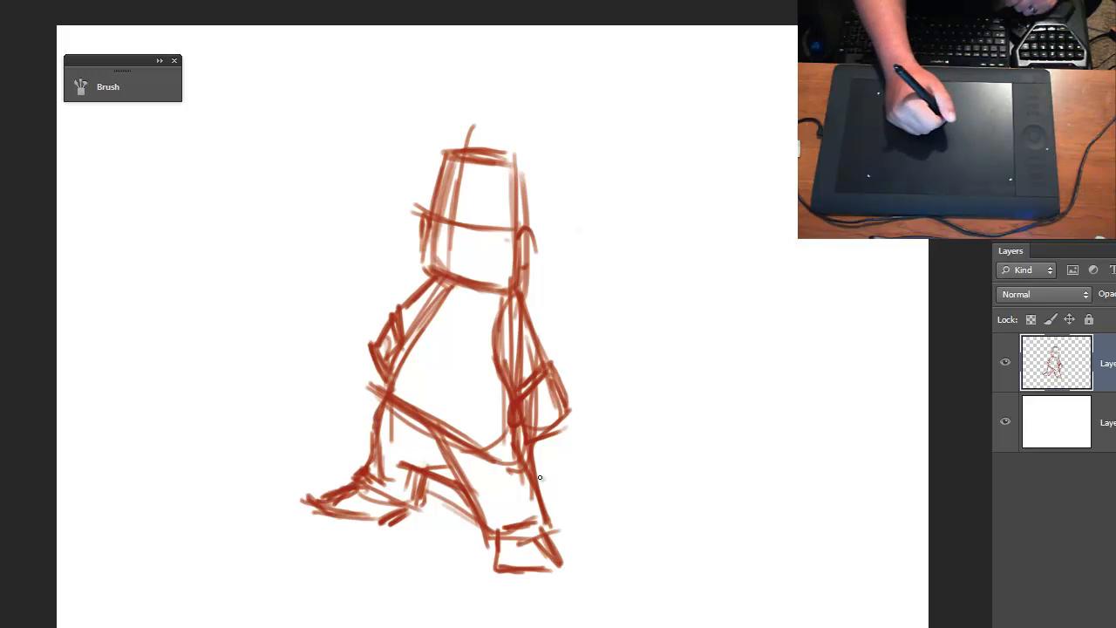
mouse_move(525, 451)
left_mouse_down()
mouse_move(540, 506)
mouse_move(514, 508)
left_mouse_up()
left_click_drag(388, 439, 378, 457)
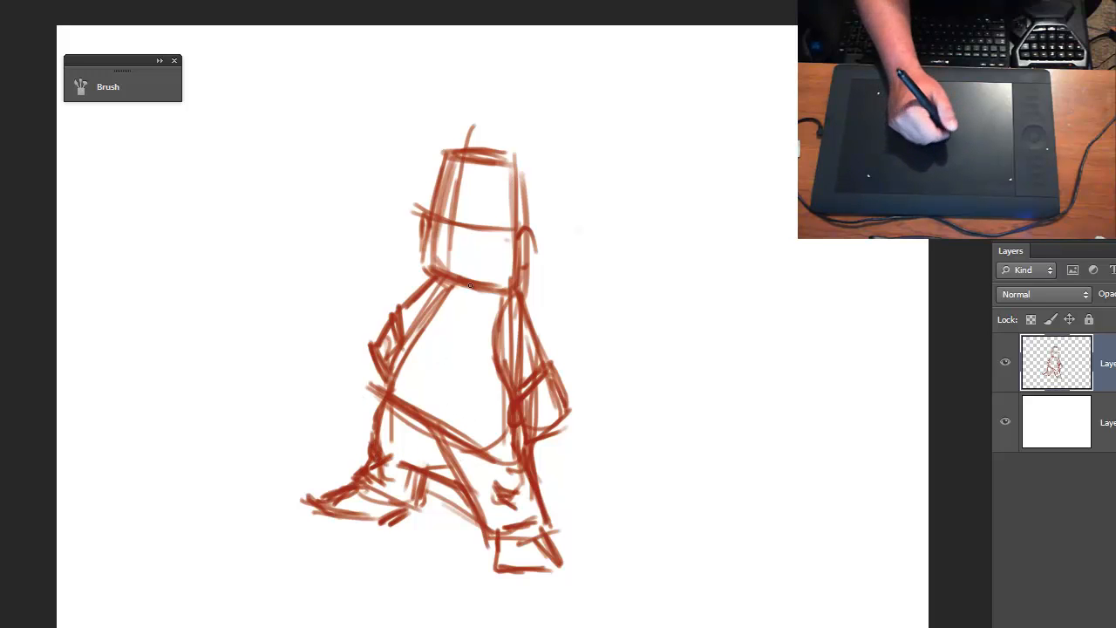
- Sketch a faint curved band across the head block above the horizontal guideline
key("ctrl+plus")
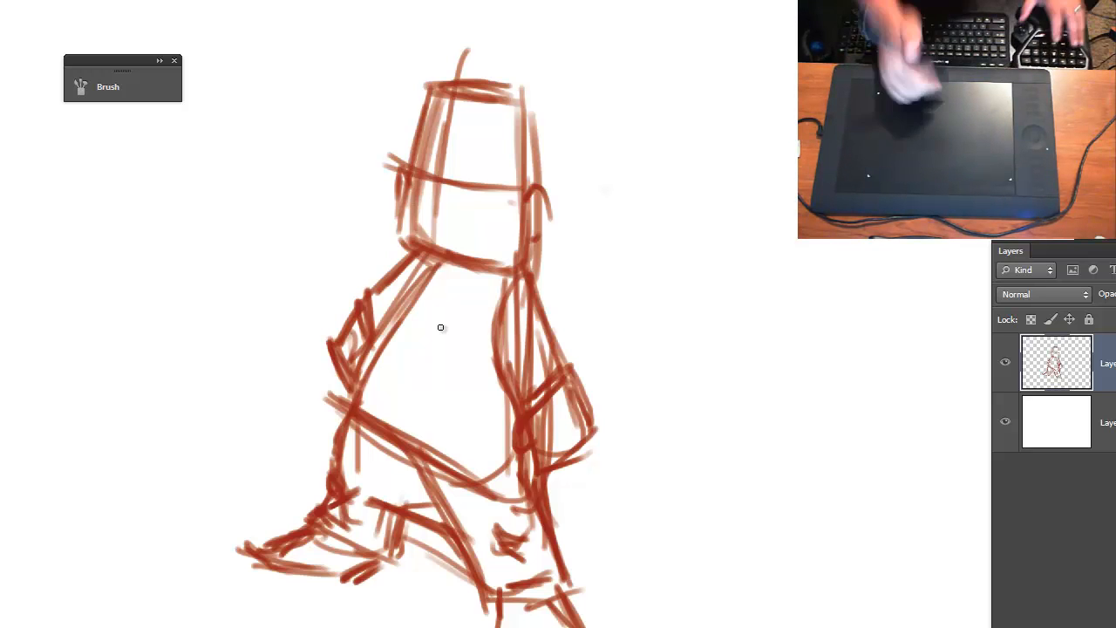
mouse_move(504, 344)
left_mouse_down()
mouse_move(497, 365)
mouse_move(524, 294)
mouse_move(541, 340)
mouse_move(531, 341)
left_mouse_up()
key("ctrl+plus")
key("ctrl+minus")
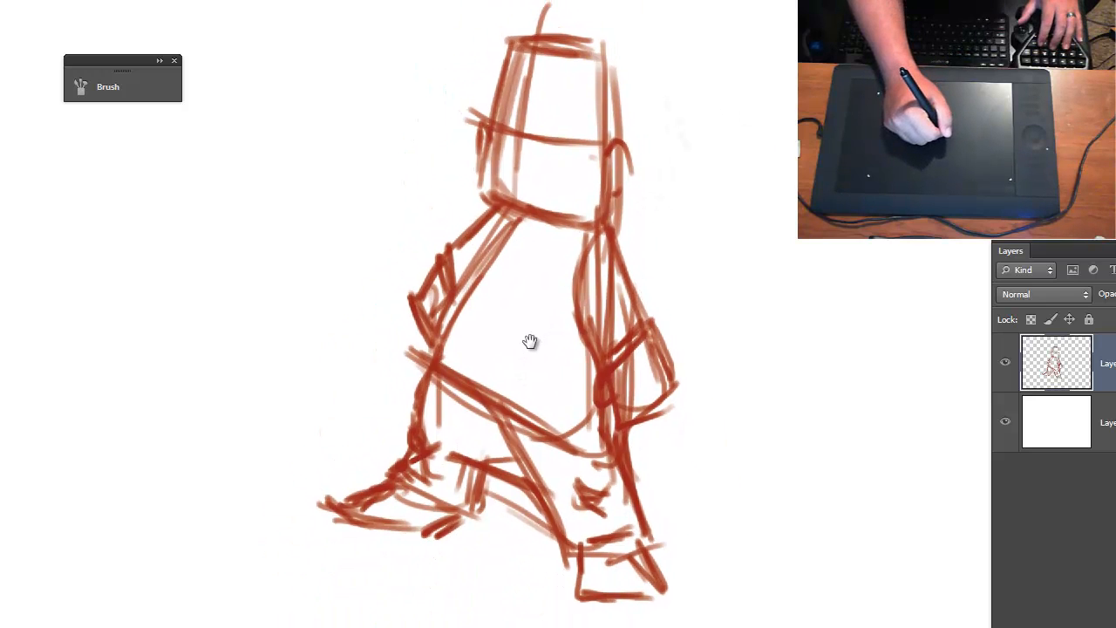
mouse_move(523, 105)
left_mouse_down()
mouse_move(590, 118)
mouse_move(477, 95)
mouse_move(561, 114)
mouse_move(570, 100)
mouse_move(512, 96)
left_mouse_up()
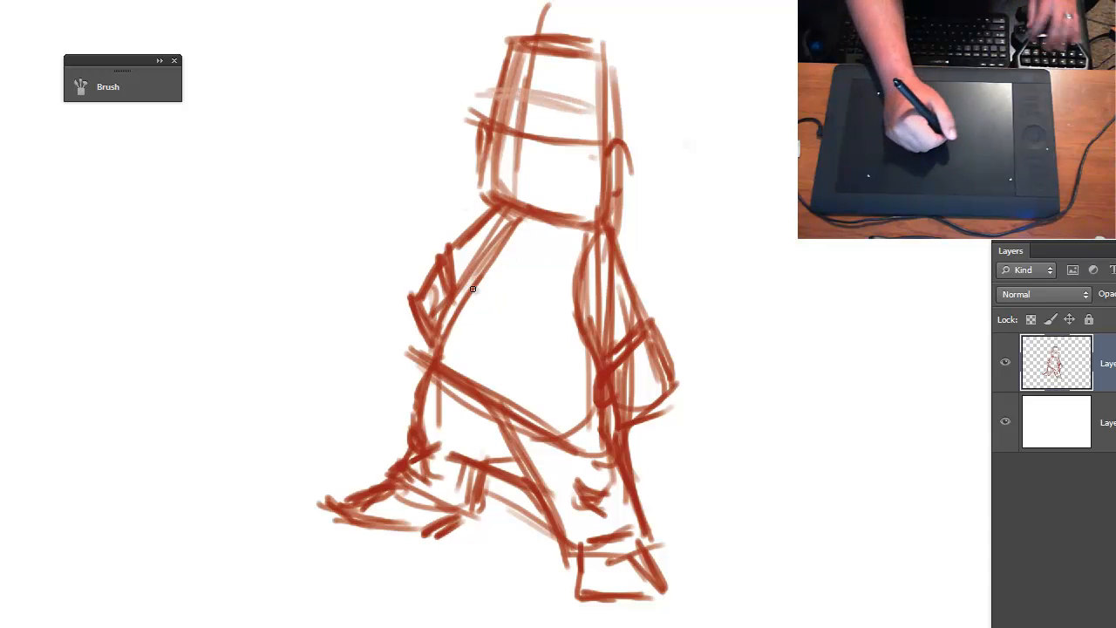
- Set the foreground color to the saturated dark red ae0000
left_click(3, 365)
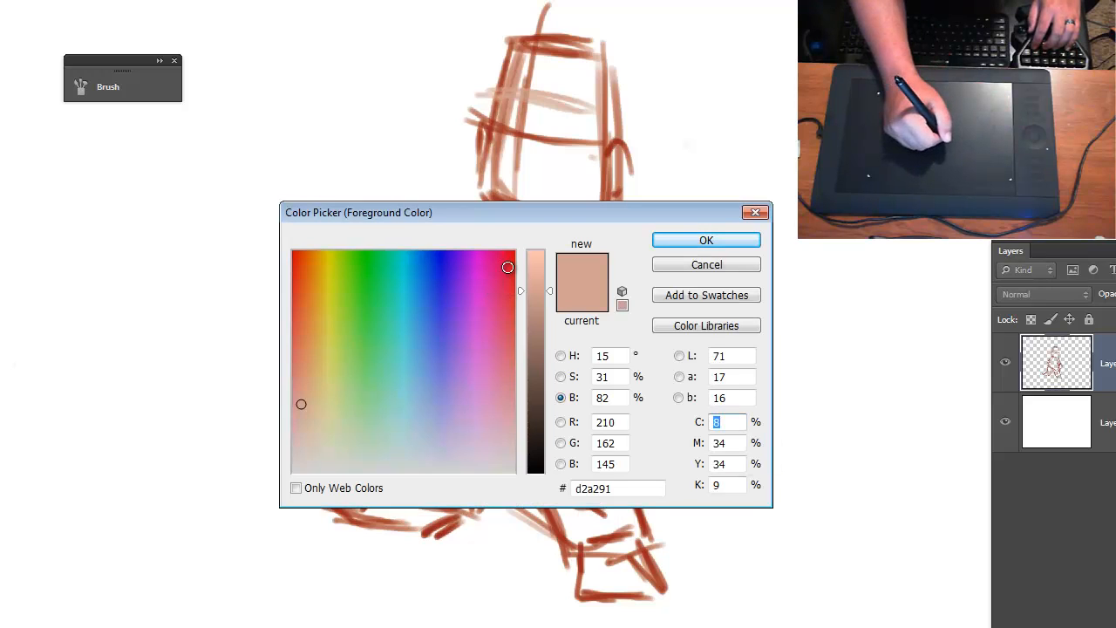
left_click_drag(508, 267, 515, 250)
left_click_drag(536, 291, 538, 321)
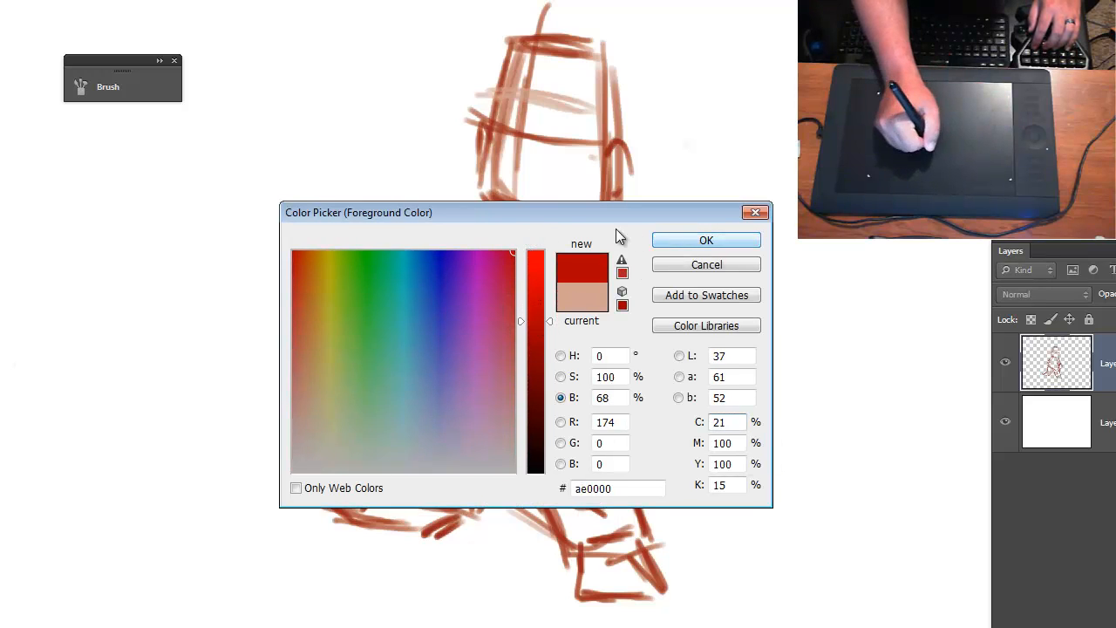
key("Return")
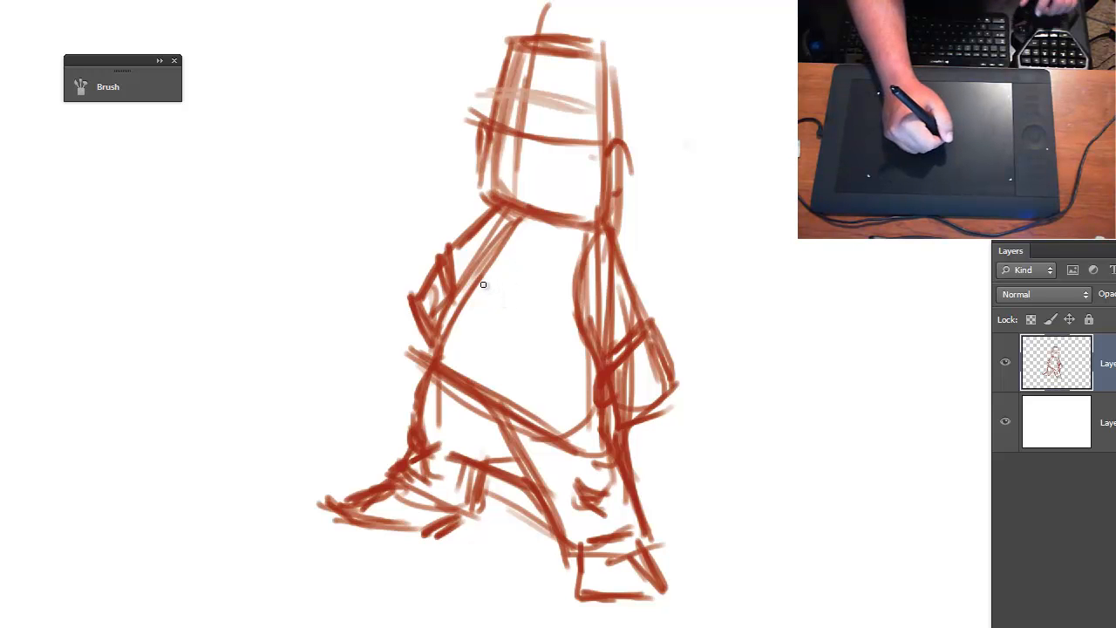
- Sketch a cap over the head block with a peaked crown, a curved band and a pointed flap at the right
left_click_drag(515, 314, 534, 303)
key("ctrl+plus")
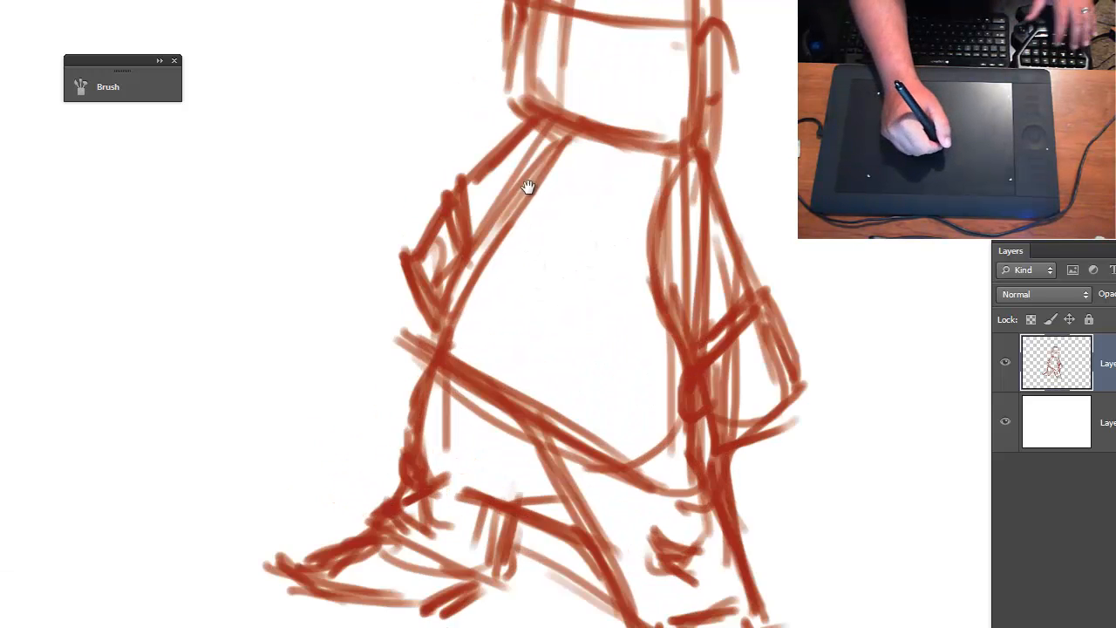
left_click_drag(556, 108, 505, 323)
mouse_move(469, 180)
left_mouse_down()
mouse_move(555, 169)
mouse_move(624, 195)
left_mouse_up()
left_click_drag(552, 174, 665, 222)
mouse_move(489, 164)
left_mouse_down()
mouse_move(484, 106)
mouse_move(541, 64)
mouse_move(538, 53)
mouse_move(513, 67)
mouse_move(486, 132)
mouse_move(507, 65)
mouse_move(568, 40)
mouse_move(553, 51)
mouse_move(654, 108)
mouse_move(645, 202)
mouse_move(667, 206)
mouse_move(720, 270)
mouse_move(734, 263)
mouse_move(753, 280)
mouse_move(696, 302)
mouse_move(731, 262)
left_mouse_up()
mouse_move(598, 467)
left_mouse_down()
mouse_move(598, 253)
mouse_move(611, 248)
left_mouse_up()
key("ctrl+minus")
left_click_drag(603, 362, 635, 366)
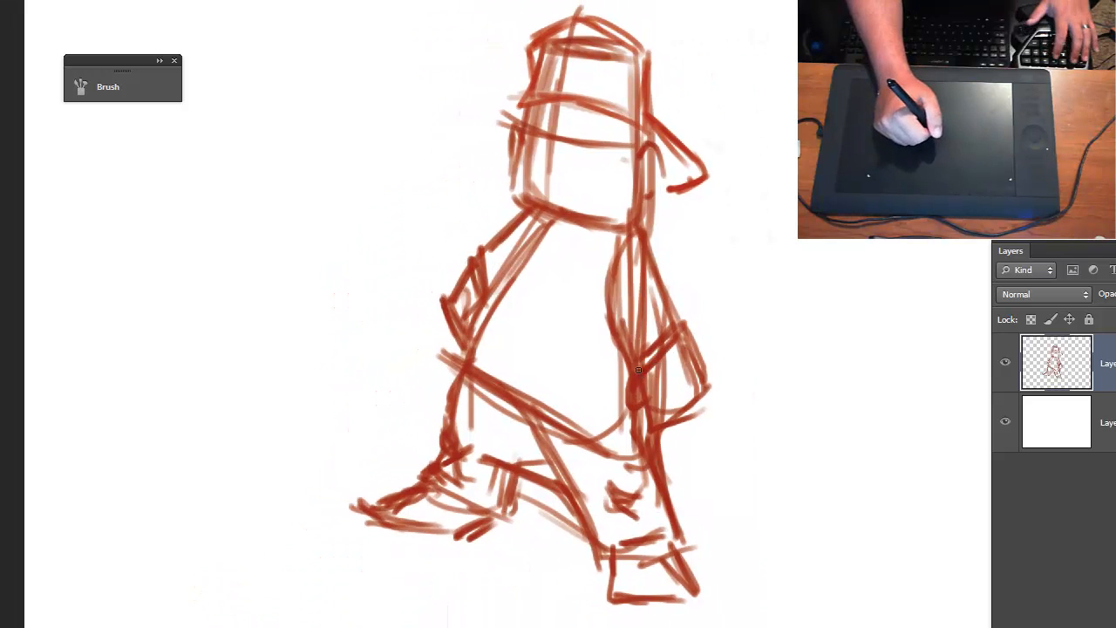
left_click(653, 362)
left_click(584, 211)
key("ctrl+plus")
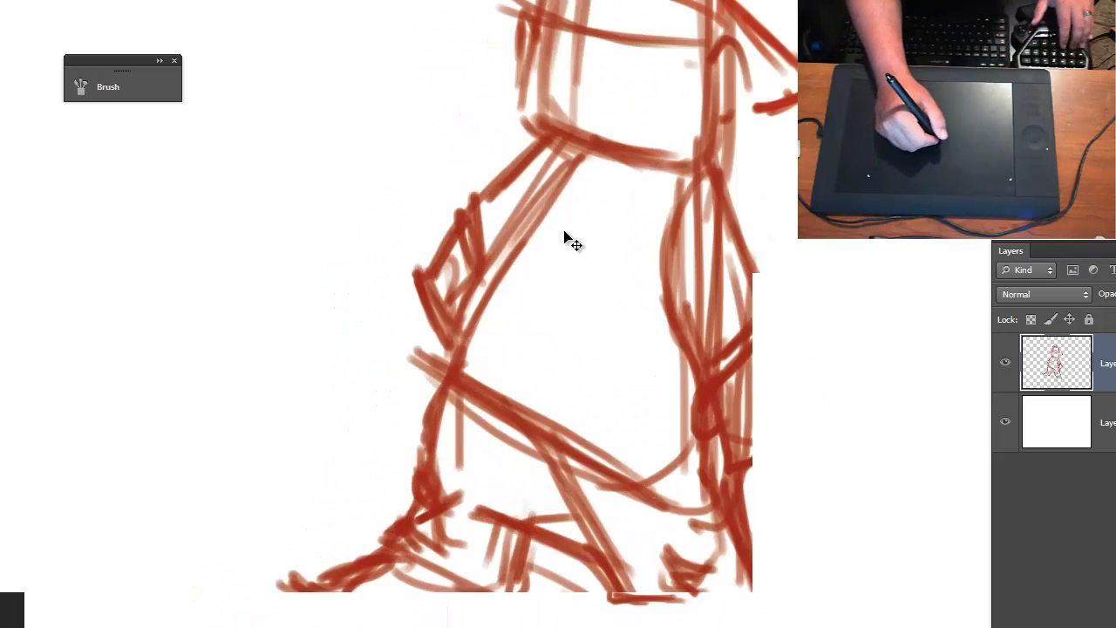
left_click_drag(598, 202, 598, 303)
key("ctrl+minus")
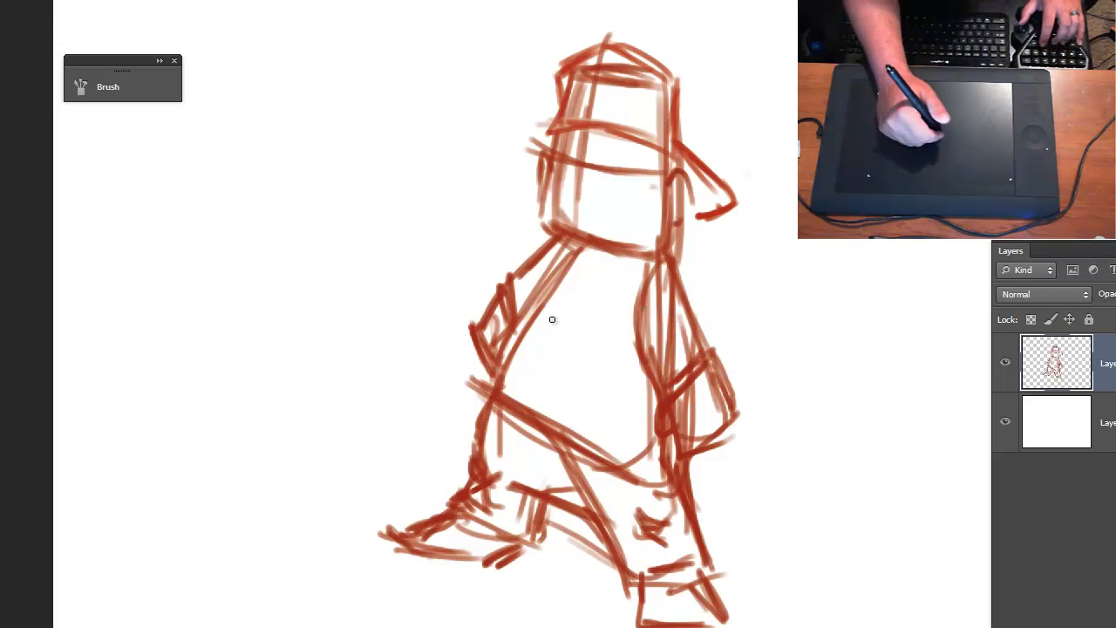
key("ctrl+plus")
left_click_drag(629, 210, 584, 242)
key("ctrl+minus")
left_click_drag(606, 357, 624, 267)
- Add short strokes along the inner leg and crotch between the two legs
left_click_drag(567, 442, 599, 506)
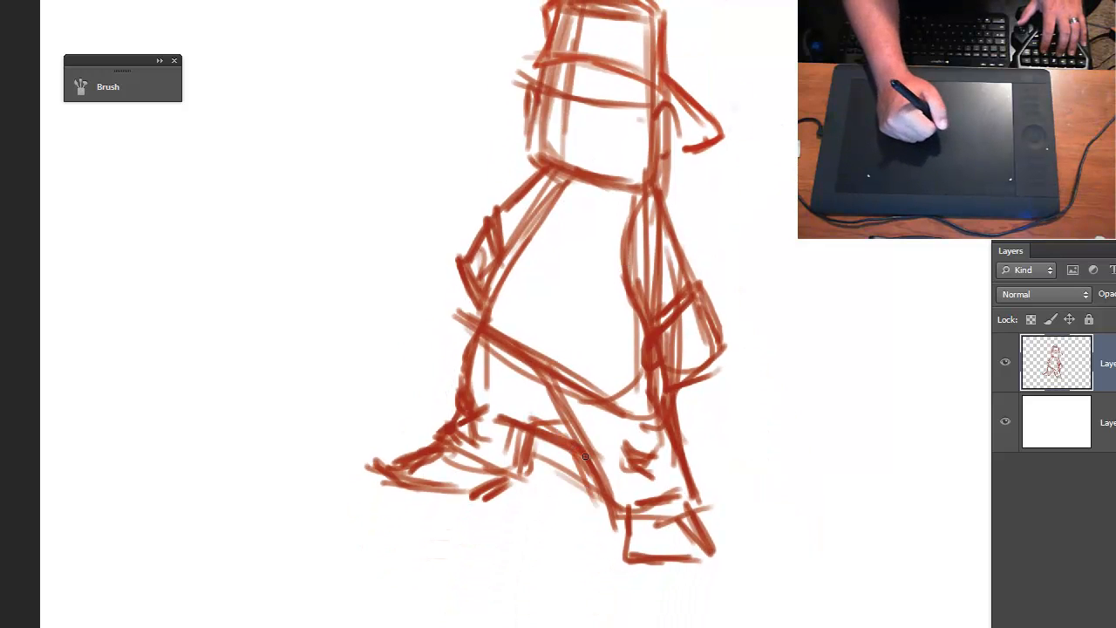
left_click_drag(572, 423, 525, 430)
left_click_drag(501, 396, 535, 422)
mouse_move(585, 262)
left_mouse_down()
mouse_move(576, 399)
mouse_move(574, 287)
left_mouse_up()
key("ctrl+plus")
left_click_drag(592, 212, 589, 241)
key("ctrl+minus")
key("ctrl+minus")
key("ctrl+plus")
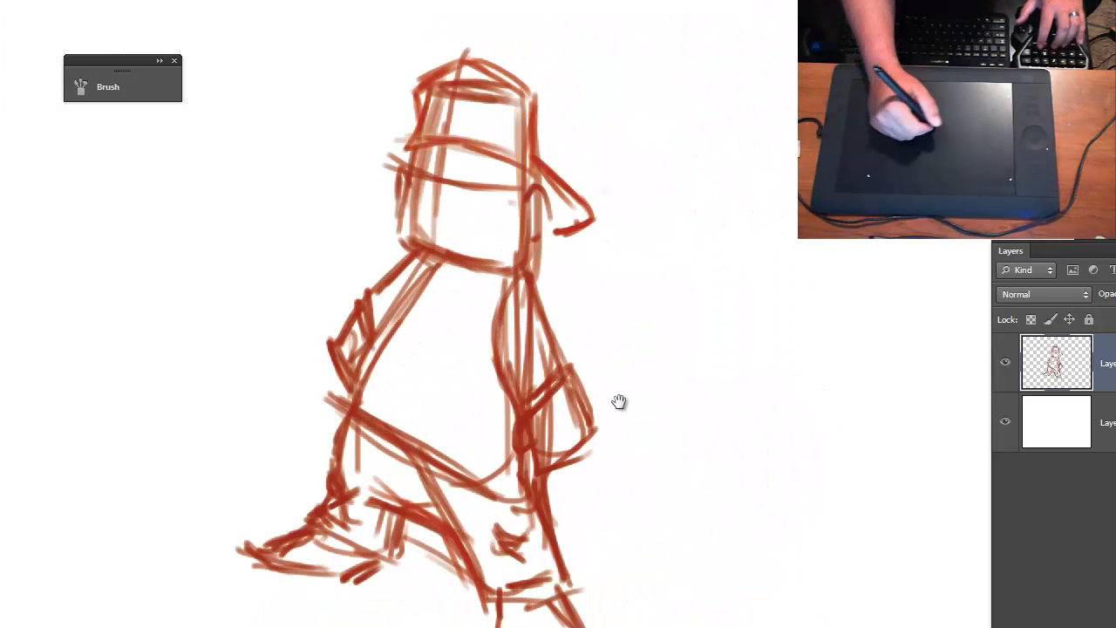
mouse_move(620, 404)
left_mouse_down()
mouse_move(787, 309)
mouse_move(802, 329)
left_mouse_up()
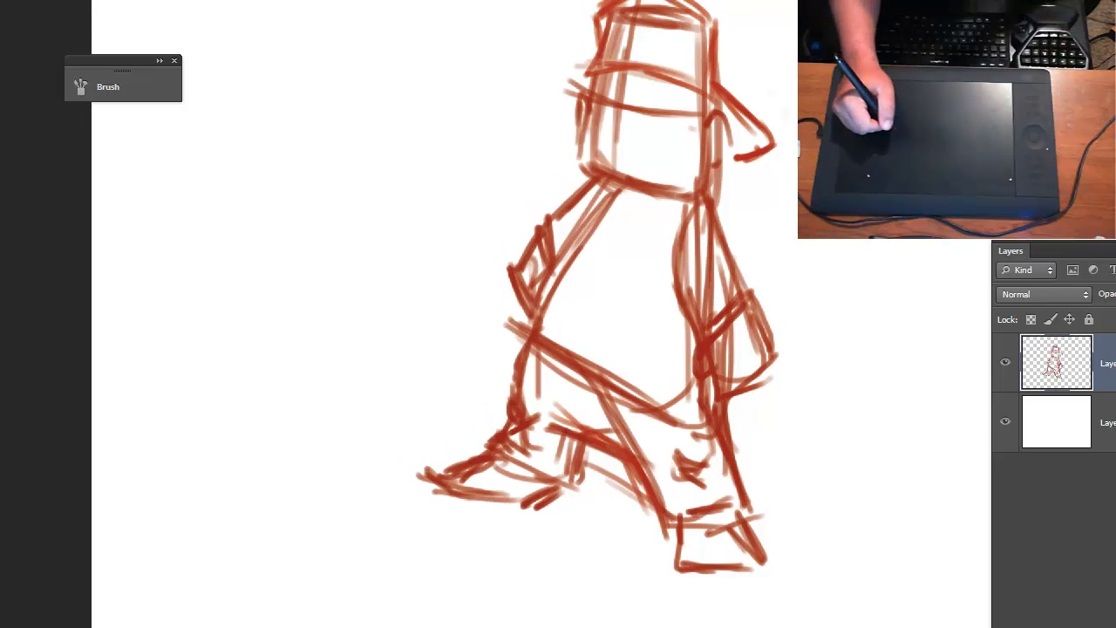
- Create a new layer above the sketch, lower the sketch layer's opacity so it fades, and make the new layer active
key("ctrl+alt+shift+n")
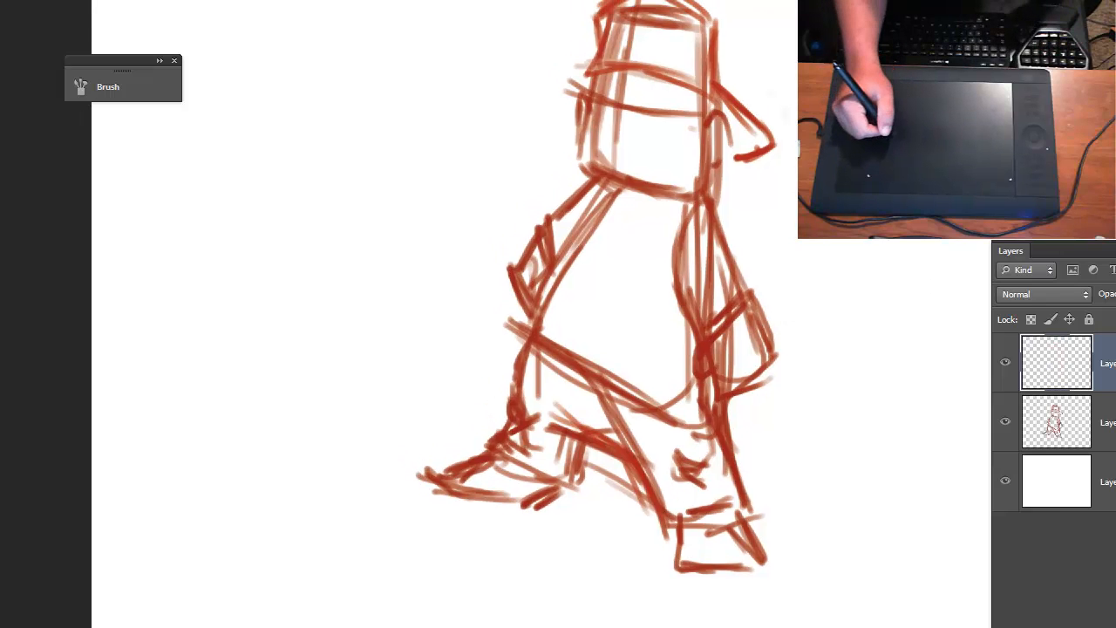
key("alt+bracketleft")
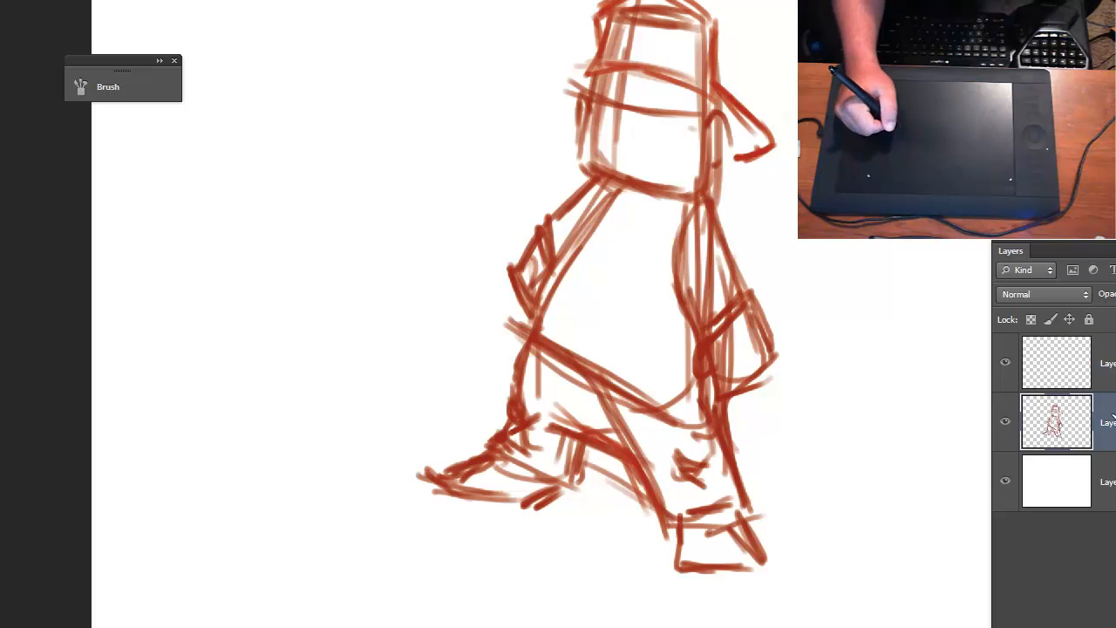
left_click(1115, 295)
left_click_drag(1115, 315, 1111, 323)
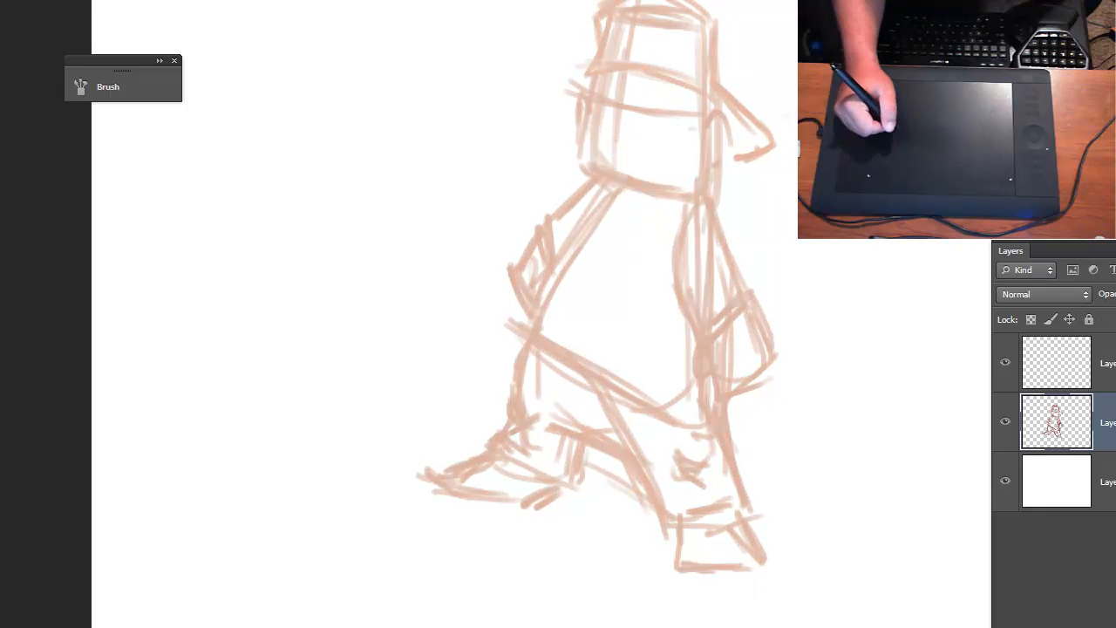
left_click(1103, 365)
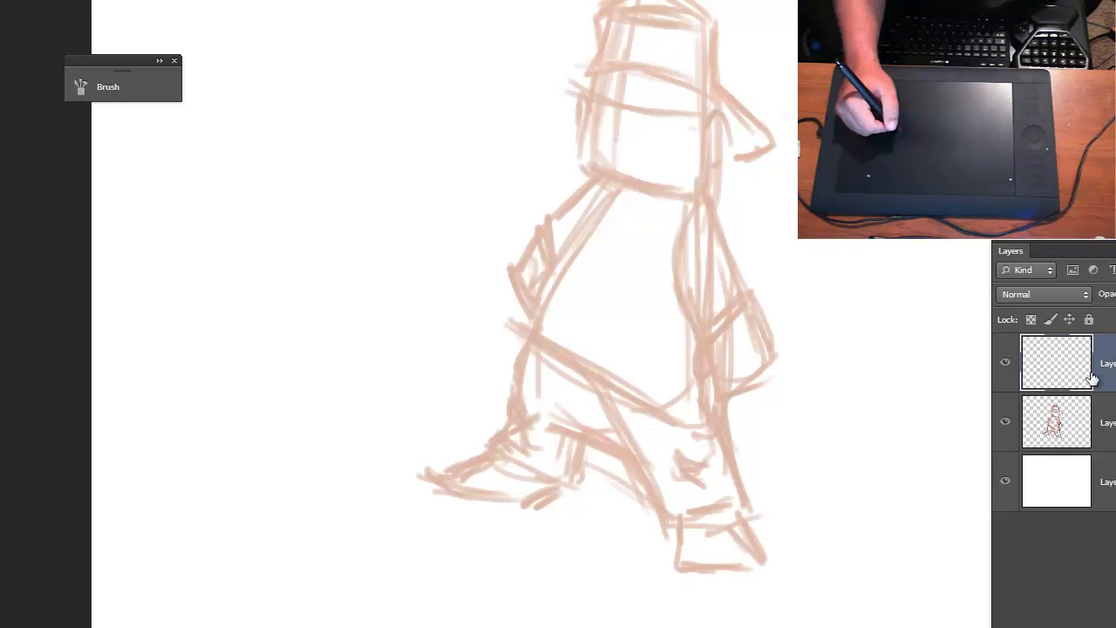
- Hide the surrounding panels to clear the workspace around the faded figure
key("Tab")
key("ctrl+plus")
key("ctrl+plus")
key("ctrl+plus")
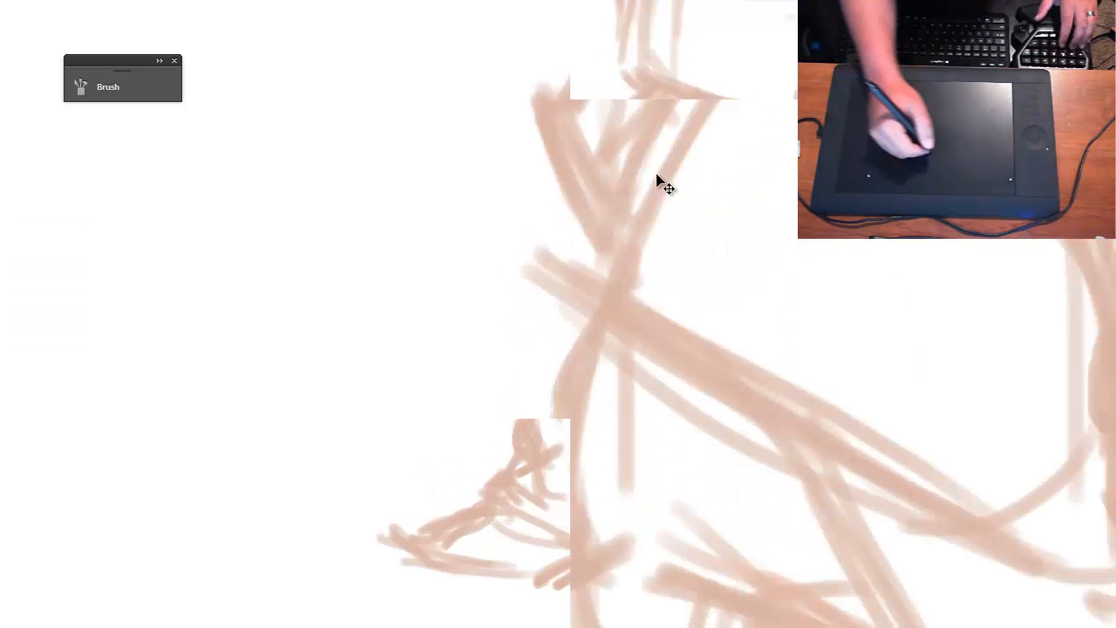
left_click_drag(685, 260, 610, 381)
key("ctrl+minus")
key("ctrl+minus")
mouse_move(673, 283)
left_mouse_down()
mouse_move(663, 308)
mouse_move(655, 284)
left_mouse_up()
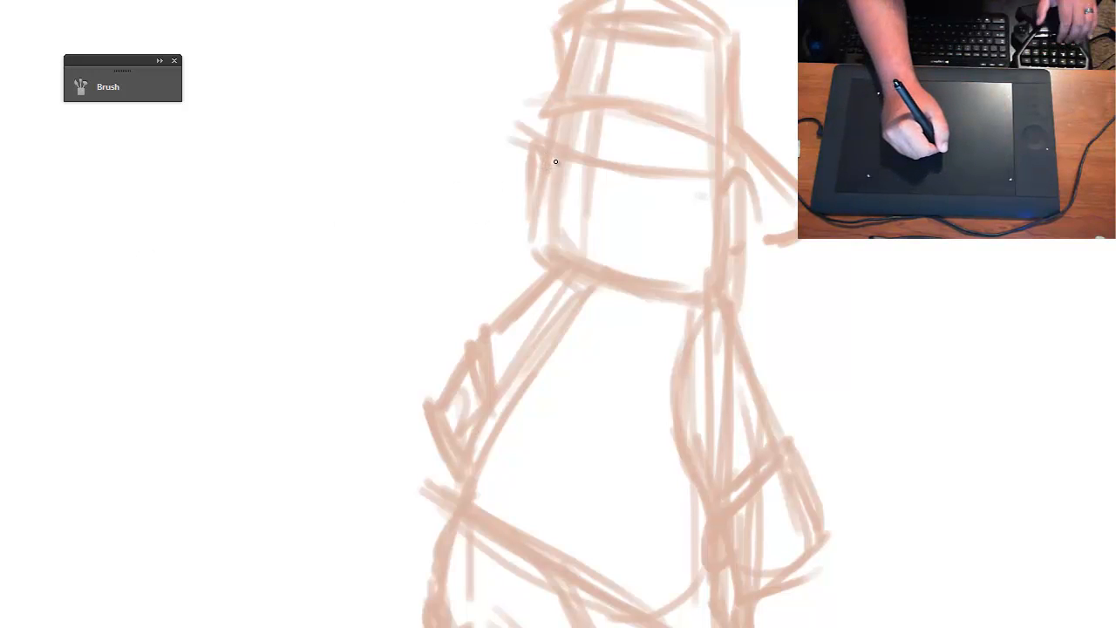
- Draw the refined cheek, pointed bearded chin and right jaw outline over the faded head block
key("ctrl+plus")
key("ctrl+plus")
key("ctrl+plus")
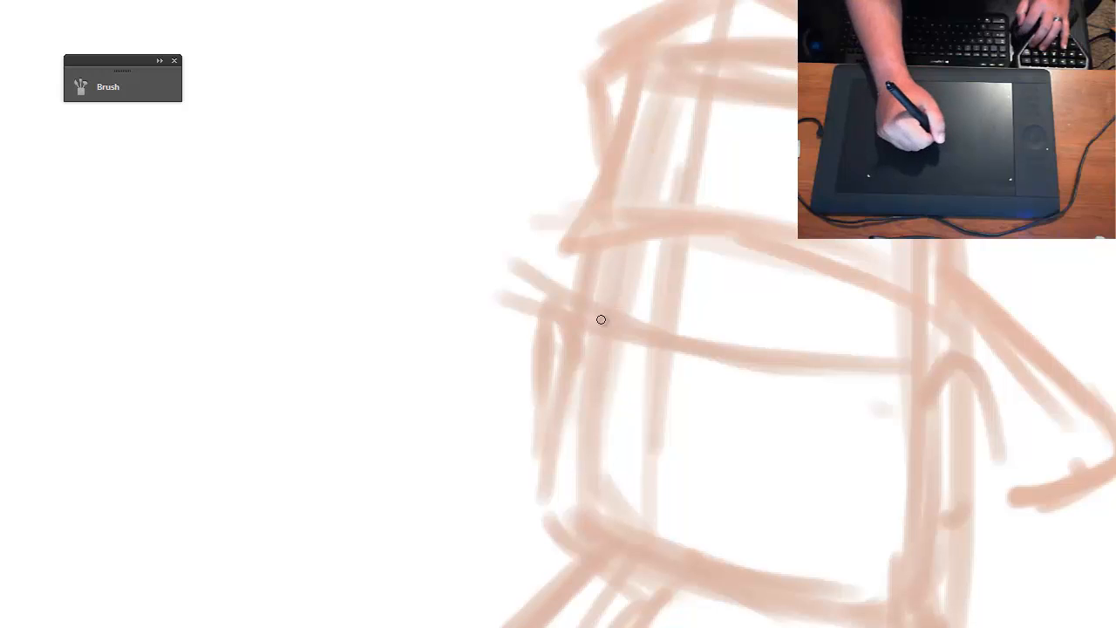
mouse_move(601, 319)
left_mouse_down()
mouse_move(593, 307)
mouse_move(559, 427)
mouse_move(541, 411)
left_mouse_up()
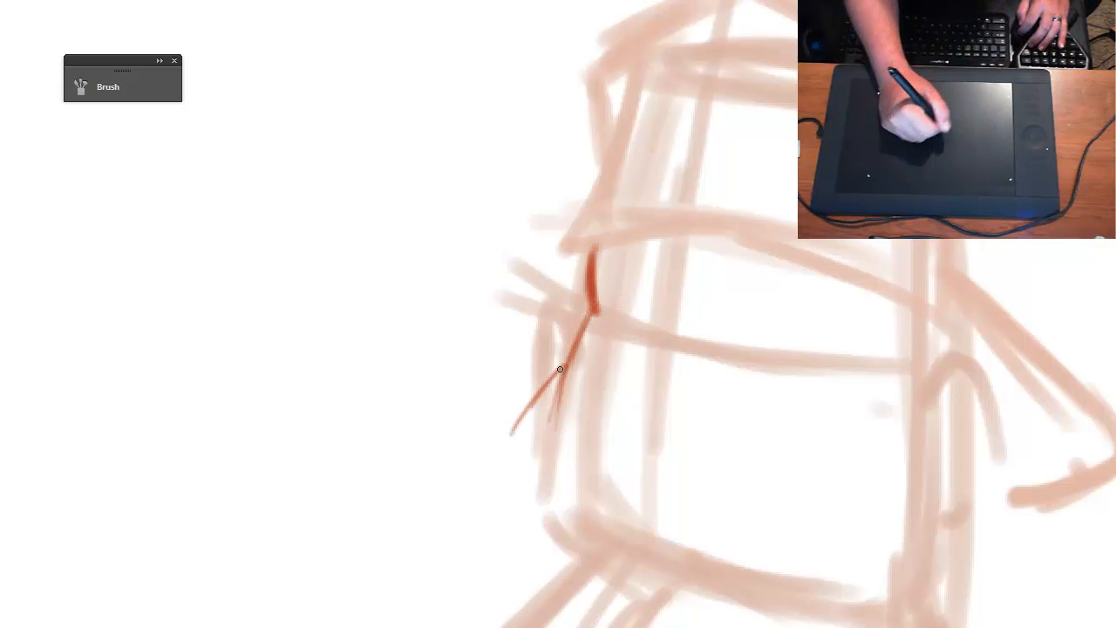
mouse_move(559, 370)
left_mouse_down()
mouse_move(511, 474)
mouse_move(528, 538)
mouse_move(510, 491)
mouse_move(591, 588)
mouse_move(473, 394)
mouse_move(505, 427)
mouse_move(566, 427)
mouse_move(531, 457)
mouse_move(668, 424)
mouse_move(663, 466)
mouse_move(800, 347)
mouse_move(827, 305)
mouse_move(798, 414)
left_mouse_up()
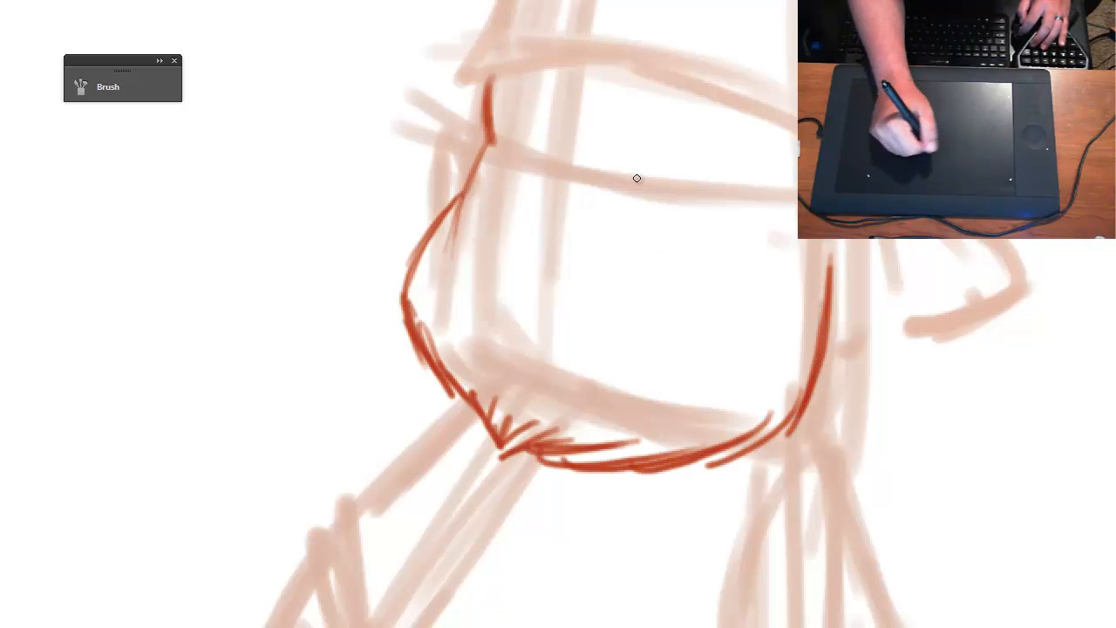
- Draw two oval eyes on the eye guideline, angled brows above them and a rounded nose between them
left_click_drag(635, 144, 629, 175)
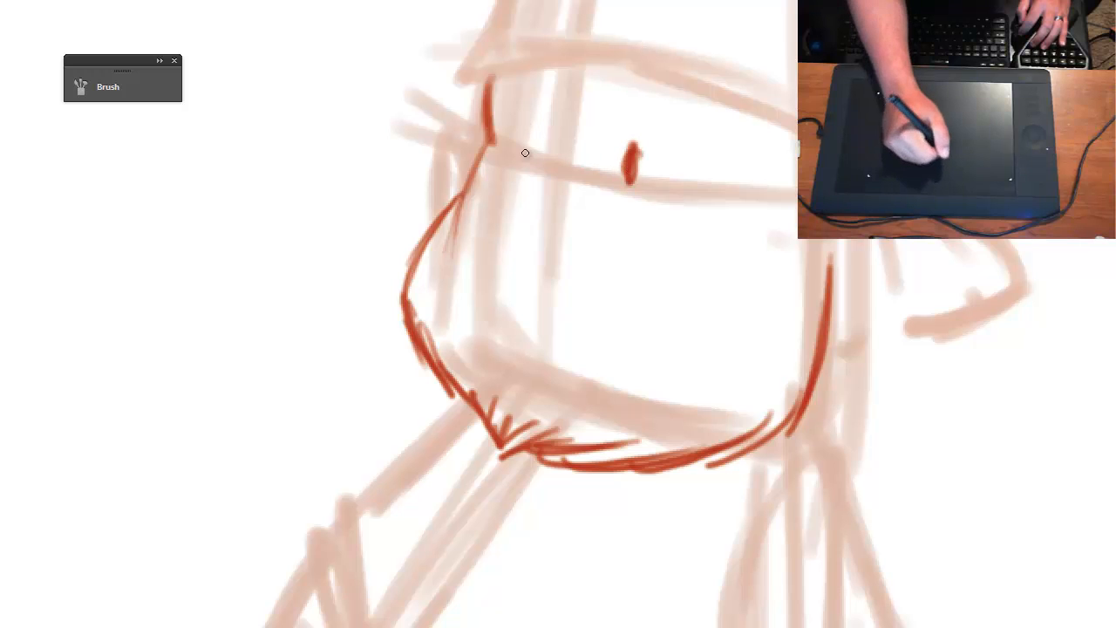
mouse_move(535, 141)
left_mouse_down()
mouse_move(537, 168)
mouse_move(536, 144)
left_mouse_up()
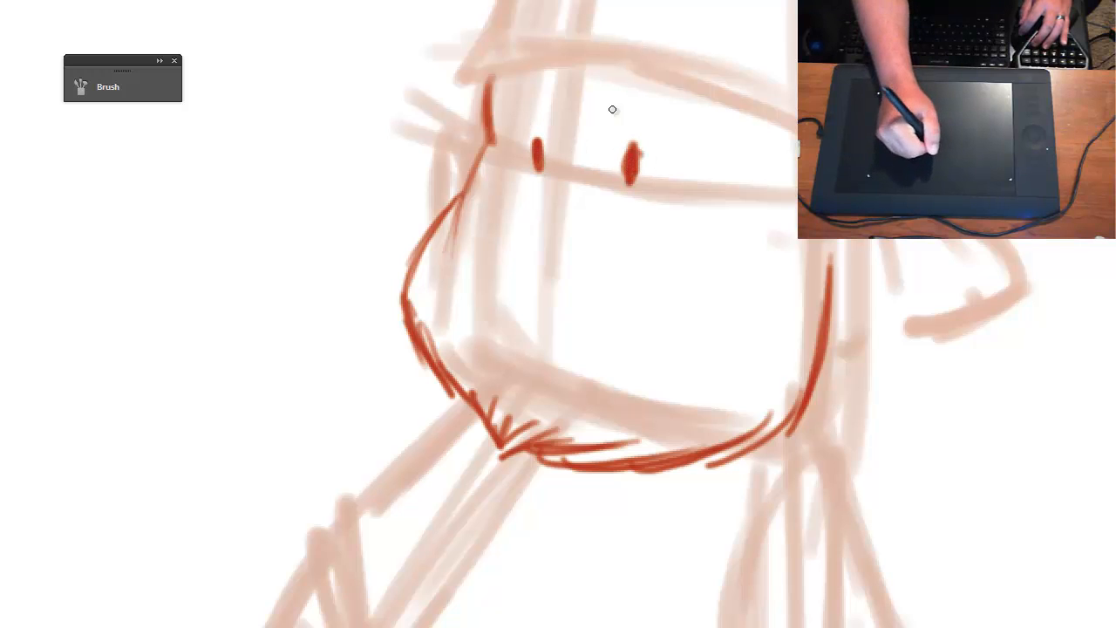
mouse_move(599, 57)
left_mouse_down()
mouse_move(597, 128)
mouse_move(713, 118)
mouse_move(730, 129)
left_mouse_up()
mouse_move(552, 68)
left_mouse_down()
mouse_move(541, 132)
mouse_move(489, 78)
mouse_move(502, 74)
mouse_move(538, 173)
mouse_move(570, 183)
mouse_move(511, 173)
mouse_move(498, 206)
mouse_move(525, 230)
mouse_move(584, 222)
left_mouse_up()
left_click_drag(511, 199, 565, 217)
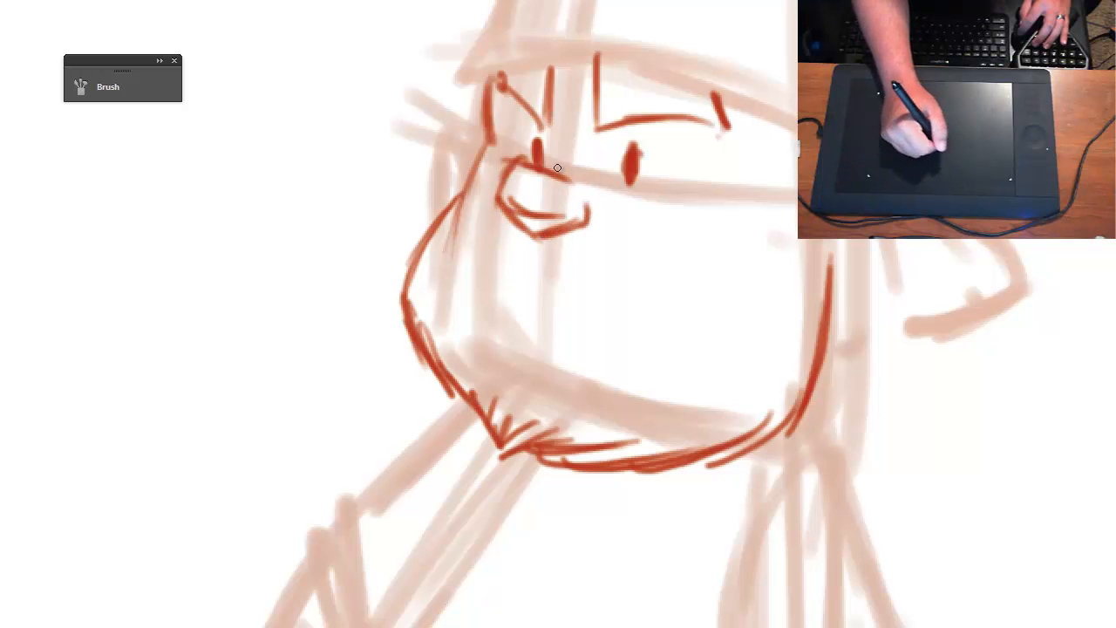
left_click_drag(551, 165, 580, 174)
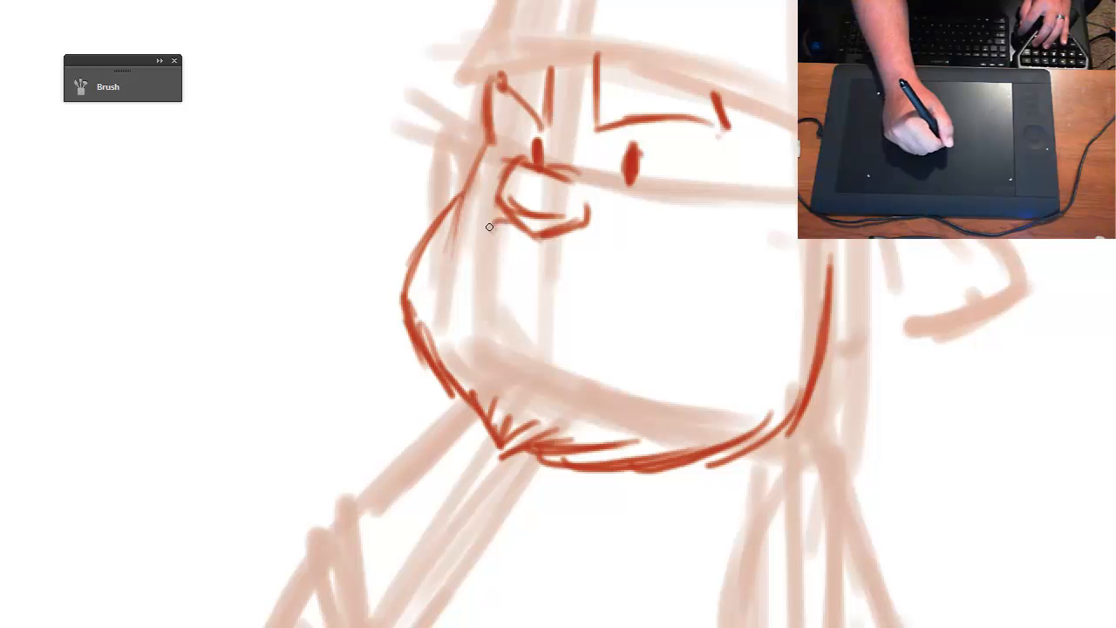
- Draw the beard's inner edge on both sides of the nose, with jagged hair strokes up to the right sideburn
left_click_drag(474, 258, 474, 237)
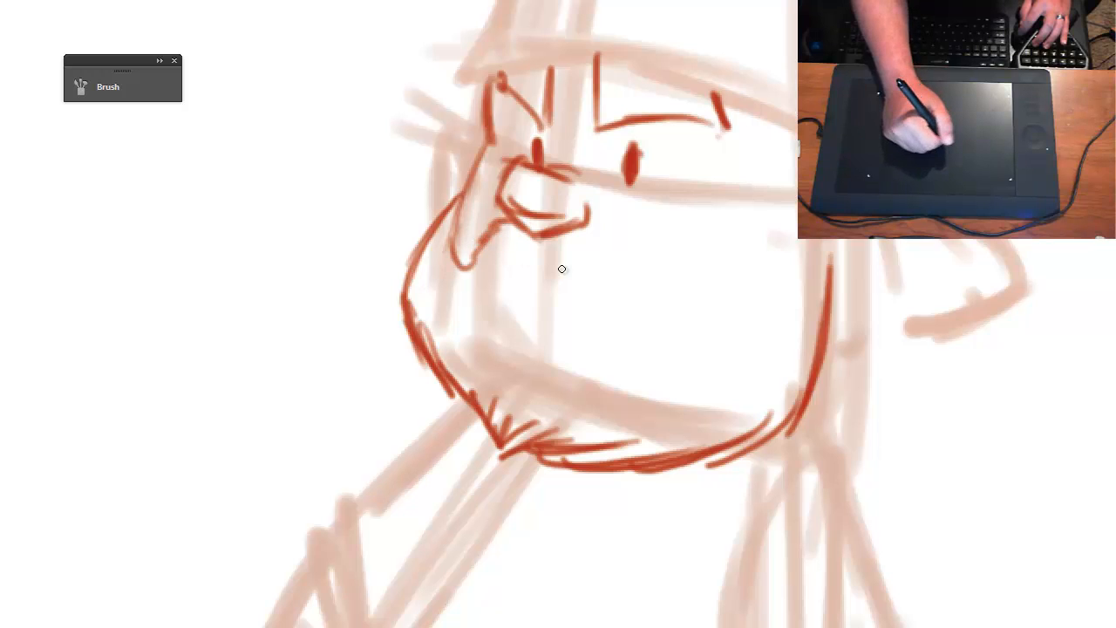
mouse_move(580, 242)
left_mouse_down()
mouse_move(639, 336)
mouse_move(651, 312)
mouse_move(683, 303)
mouse_move(715, 316)
mouse_move(810, 242)
left_mouse_up()
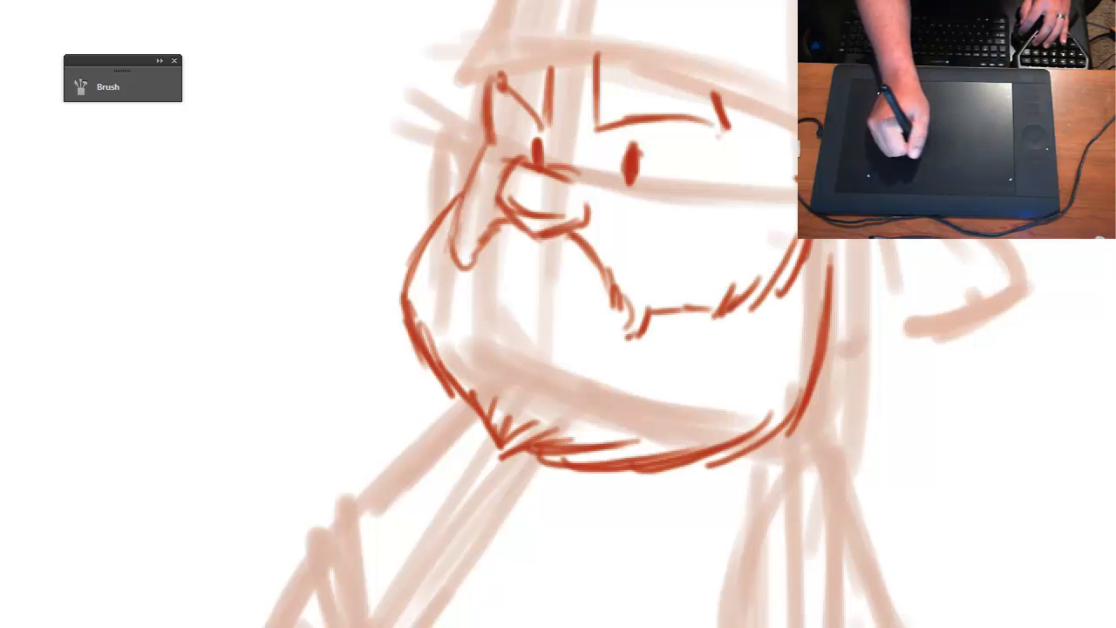
left_click_drag(840, 289, 790, 229)
left_click_drag(778, 170, 797, 150)
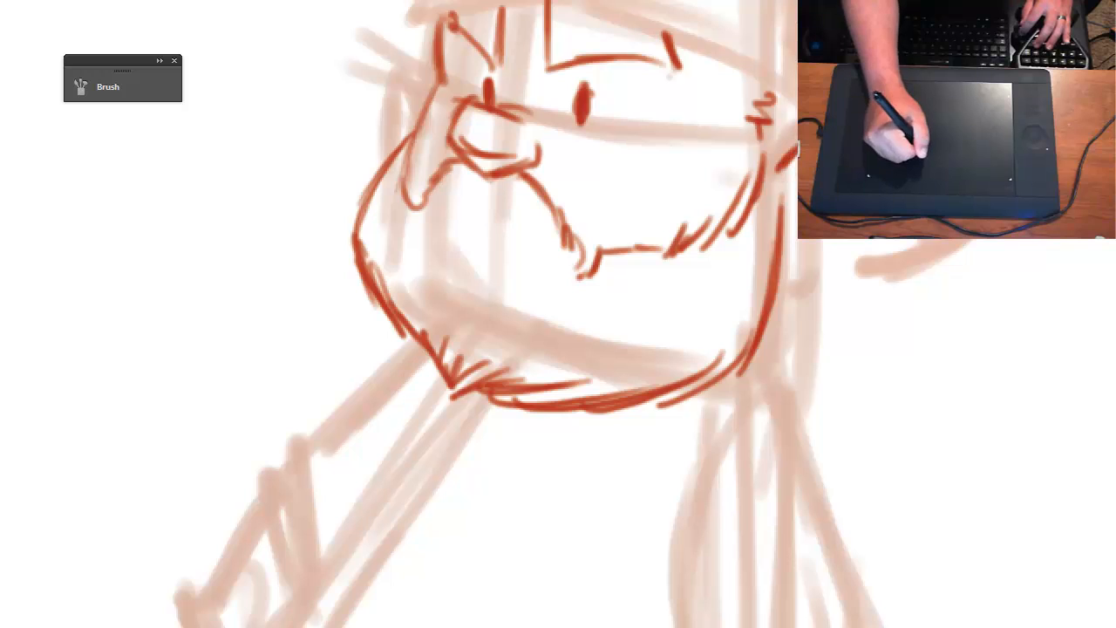
- Draw the refined right ear with its inner fold and the small pointed left ear on the bearded head
mouse_move(842, 245)
left_mouse_down()
mouse_move(807, 281)
mouse_move(790, 275)
left_mouse_up()
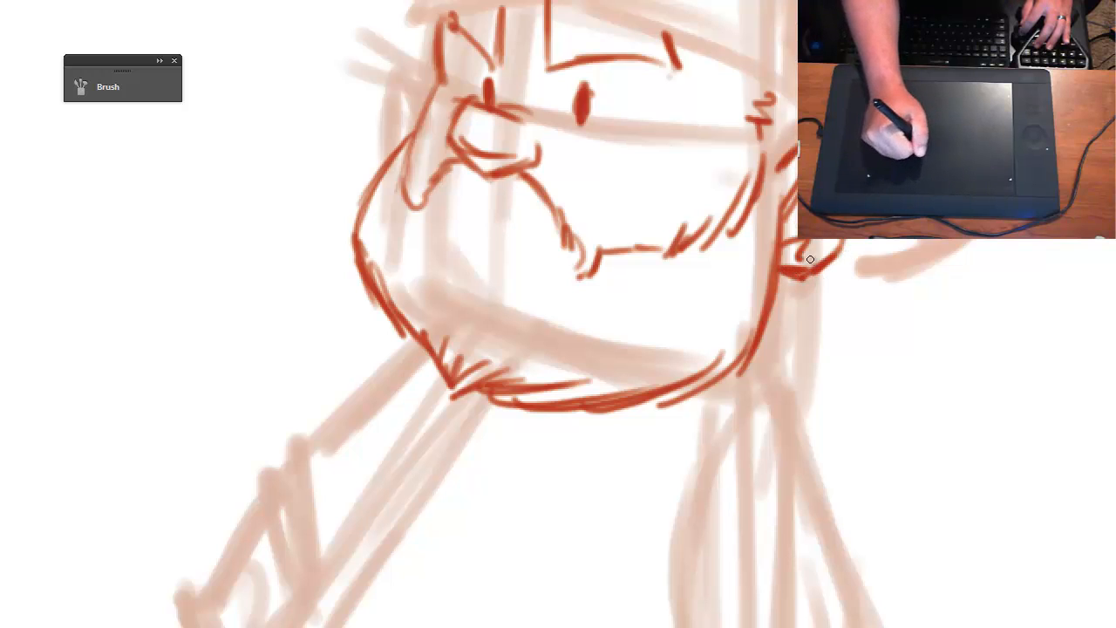
mouse_move(414, 92)
left_mouse_down()
mouse_move(388, 131)
mouse_move(396, 152)
mouse_move(409, 140)
left_mouse_up()
- Draw the mouth line under the nose and a short accent mark below it in the beard
key("ctrl+minus")
left_click_drag(632, 374, 612, 285)
key("ctrl+plus")
left_click_drag(560, 350, 620, 456)
left_click_drag(589, 376, 629, 456)
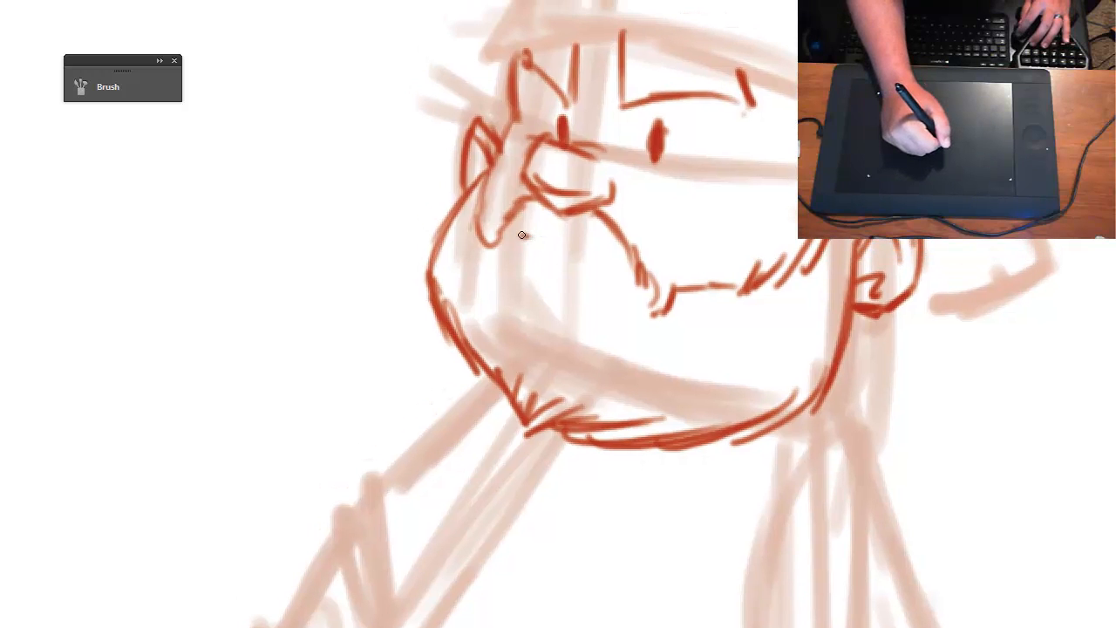
left_click_drag(521, 235, 616, 269)
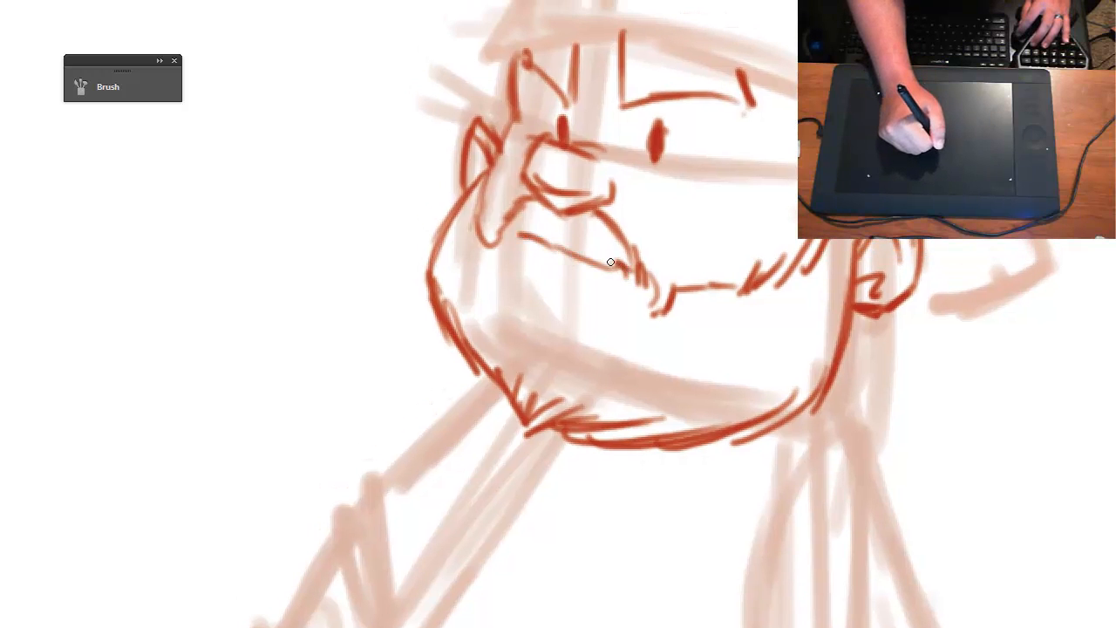
left_click_drag(541, 269, 537, 301)
- Draw the cap outline over the faded hat block: curved front edge, left side, peaked crown and right side
left_click_drag(620, 381, 596, 395)
key("ctrl+minus")
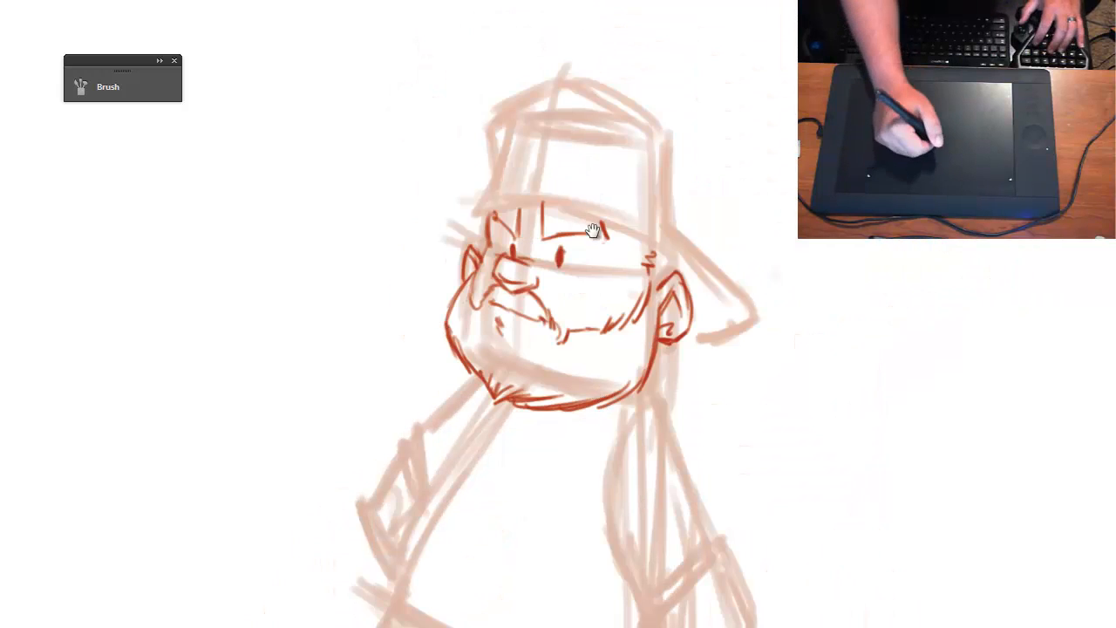
left_click_drag(595, 289, 603, 244)
key("ctrl+plus")
left_click_drag(547, 156, 486, 392)
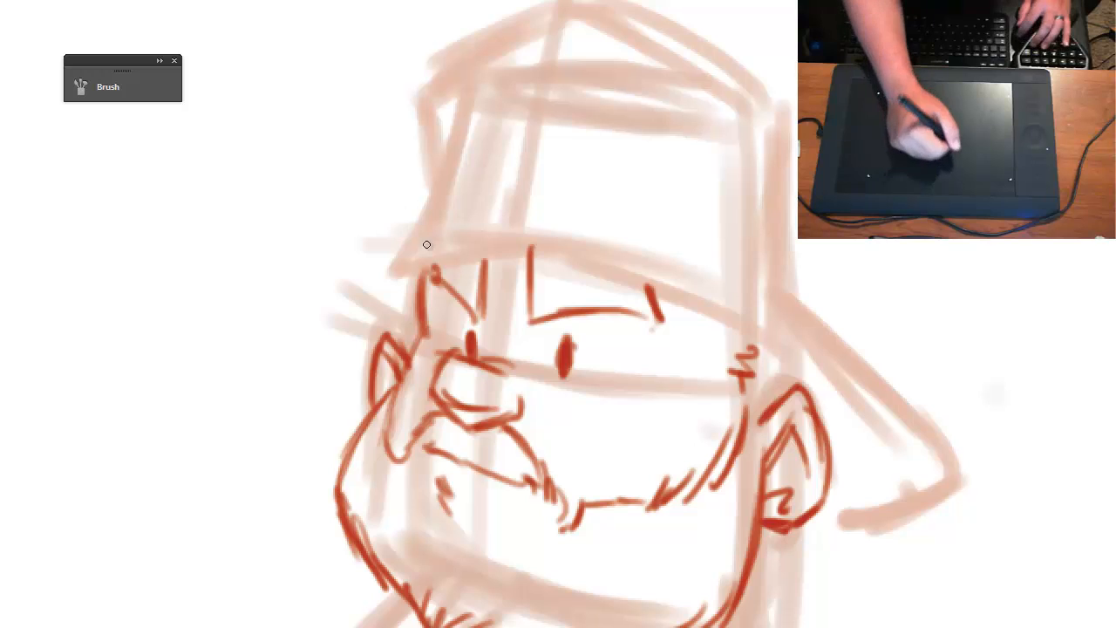
mouse_move(403, 270)
left_mouse_down()
mouse_move(568, 247)
mouse_move(734, 323)
mouse_move(757, 345)
left_mouse_up()
mouse_move(410, 261)
left_mouse_down()
mouse_move(429, 215)
mouse_move(429, 137)
mouse_move(478, 103)
left_mouse_up()
mouse_move(416, 138)
left_mouse_down()
mouse_move(574, 45)
mouse_move(628, 61)
mouse_move(759, 147)
left_mouse_up()
left_click_drag(646, 69, 794, 154)
mouse_move(810, 241)
left_mouse_down()
mouse_move(805, 316)
mouse_move(790, 371)
mouse_move(776, 366)
left_mouse_up()
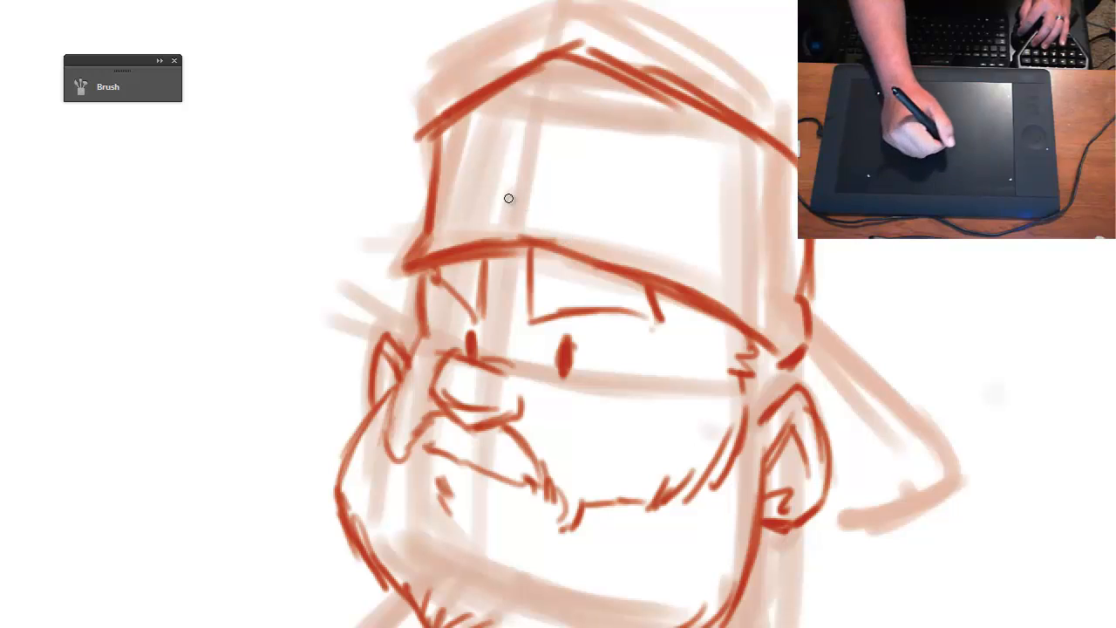
mouse_move(506, 193)
left_mouse_down()
mouse_move(600, 176)
mouse_move(618, 192)
left_mouse_up()
left_click_drag(504, 174, 501, 220)
mouse_move(488, 209)
left_mouse_down()
mouse_move(603, 229)
mouse_move(561, 220)
left_mouse_up()
left_click_drag(586, 210, 588, 216)
key("ctrl+alt+z")
key("ctrl+alt+z")
key("ctrl+alt+z")
key("ctrl+alt+z")
key("ctrl+alt+z")
key("ctrl+alt+z")
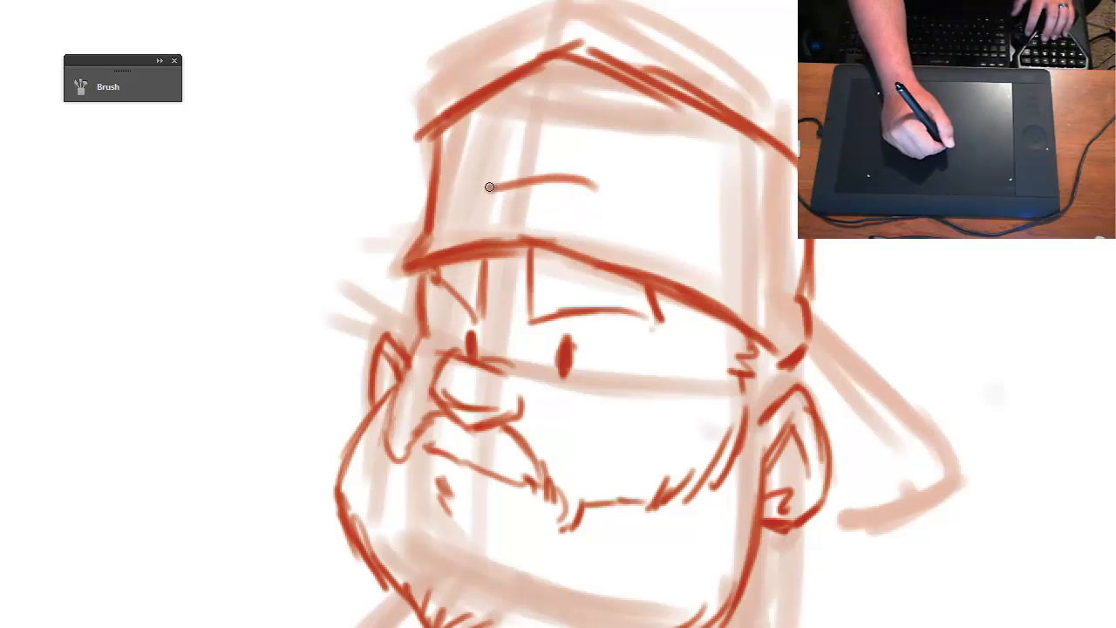
key("ctrl+alt+z")
- Draw a small rectangular badge on the front of the cap
left_click_drag(485, 185, 552, 188)
mouse_move(490, 181)
left_mouse_down()
mouse_move(593, 183)
mouse_move(483, 194)
mouse_move(484, 221)
left_mouse_up()
mouse_move(484, 219)
left_mouse_down()
mouse_move(537, 216)
mouse_move(558, 170)
left_mouse_up()
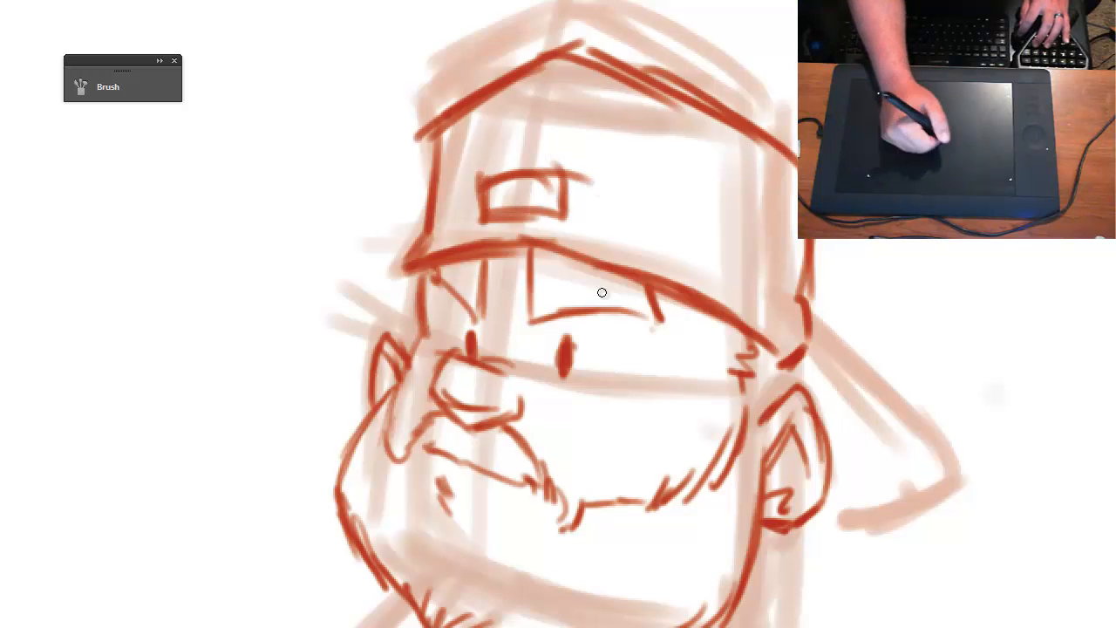
- Draw the cap's backward-facing bill behind the right ear, following the faded guide lines
left_click_drag(761, 392, 521, 217)
mouse_move(559, 177)
left_mouse_down()
mouse_move(667, 342)
mouse_move(533, 375)
left_mouse_up()
left_click_drag(532, 374, 656, 349)
- Draw the shirt's slanted left side from the beard to the waist and its curved bottom hem
key("ctrl+minus")
mouse_move(431, 409)
left_mouse_down()
mouse_move(431, 294)
mouse_move(491, 163)
left_mouse_up()
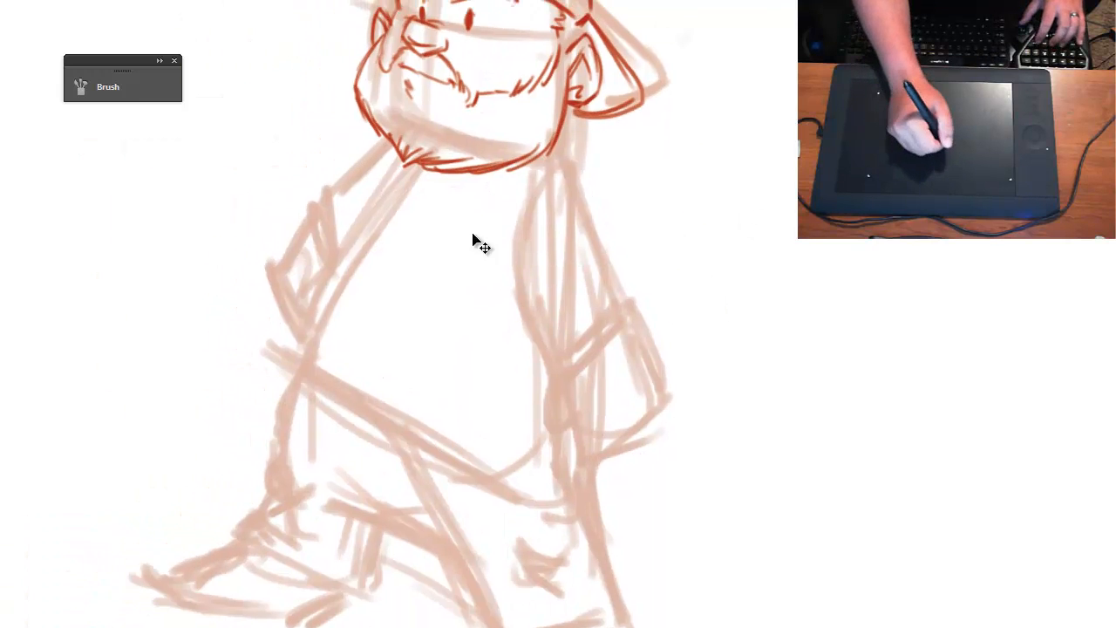
key("ctrl+minus")
key("ctrl+plus")
mouse_move(385, 161)
left_mouse_down()
mouse_move(336, 297)
mouse_move(280, 351)
left_mouse_up()
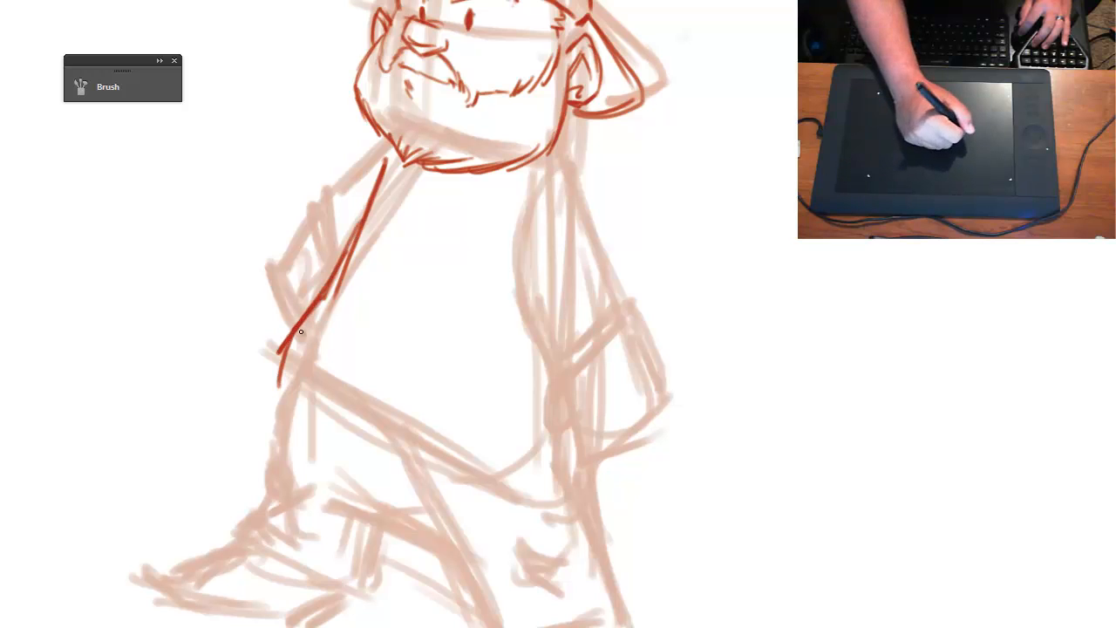
key("ctrl+z")
key("ctrl+z")
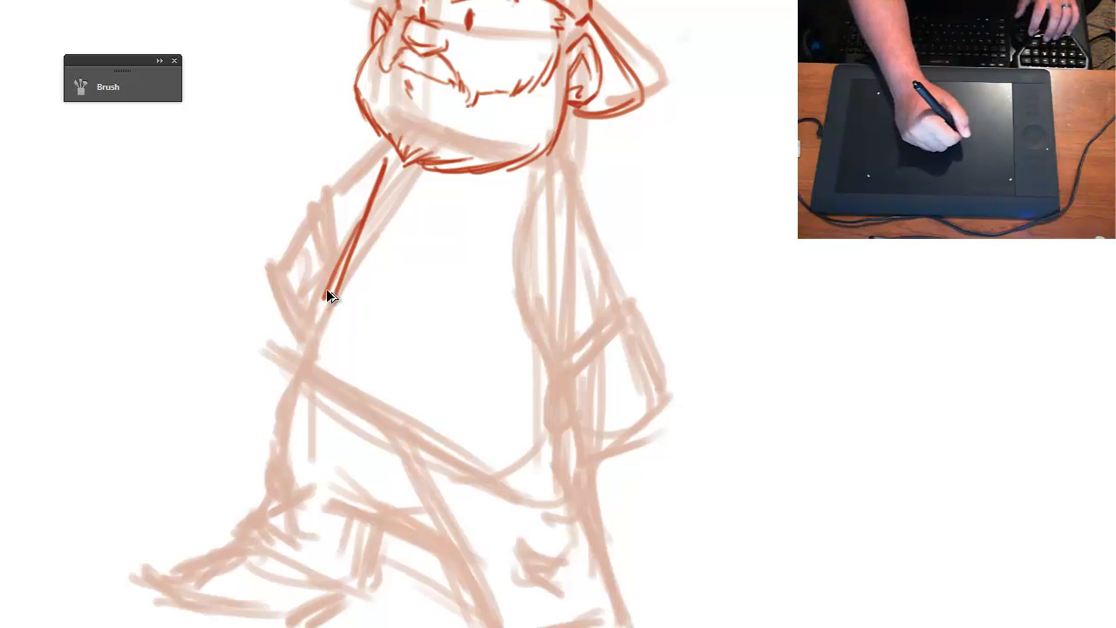
mouse_move(355, 233)
left_mouse_down()
mouse_move(294, 356)
mouse_move(426, 448)
mouse_move(501, 449)
mouse_move(540, 431)
left_mouse_up()
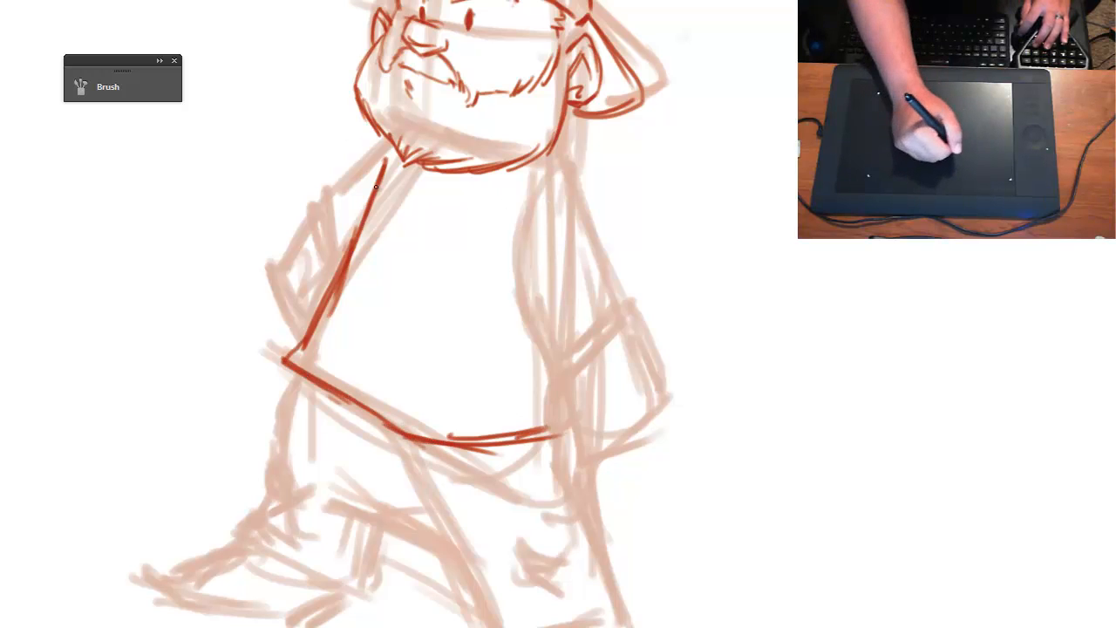
- Draw the left arm with its shoulder, short sleeve, cuffed forearm and hand tucked against the shirt
left_click_drag(366, 157, 348, 260)
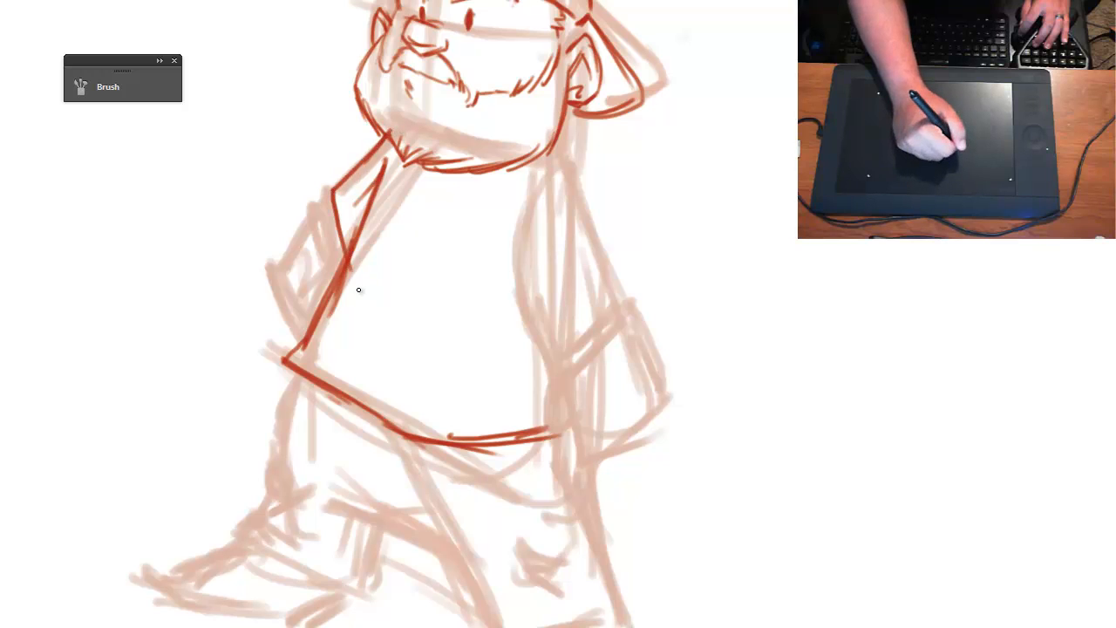
left_click_drag(326, 180, 342, 269)
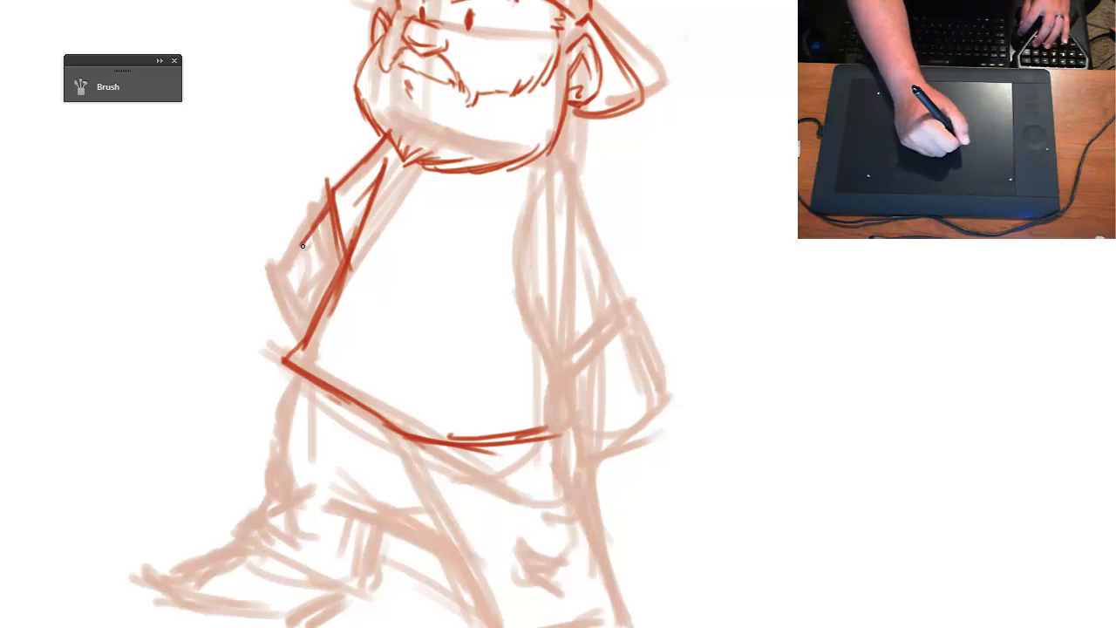
mouse_move(294, 258)
left_mouse_down()
mouse_move(269, 268)
mouse_move(267, 349)
left_mouse_up()
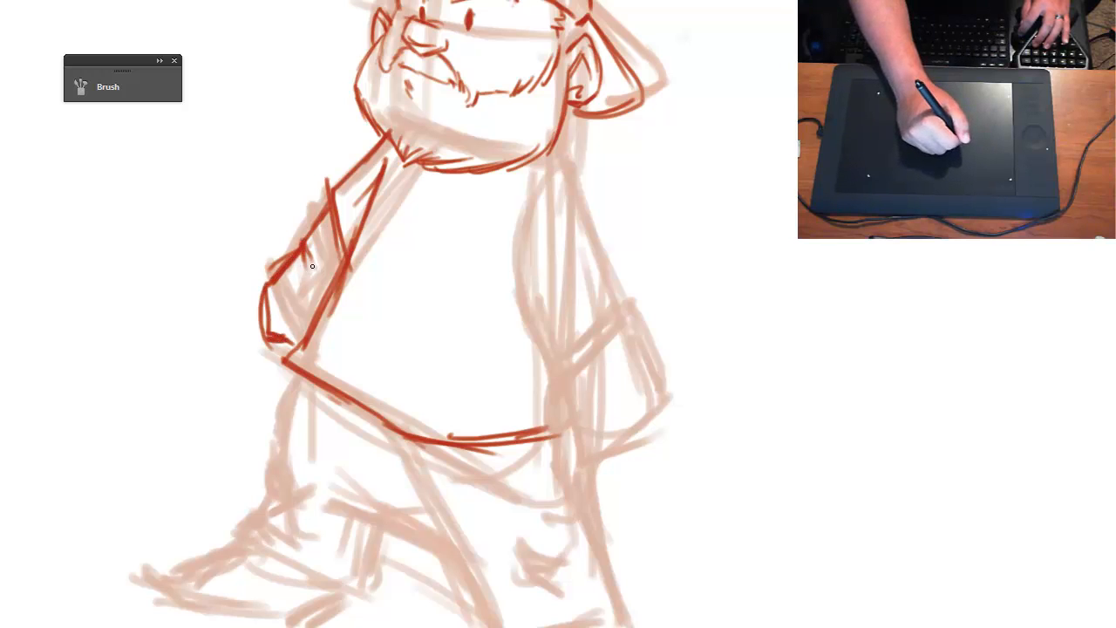
left_click_drag(299, 253, 325, 301)
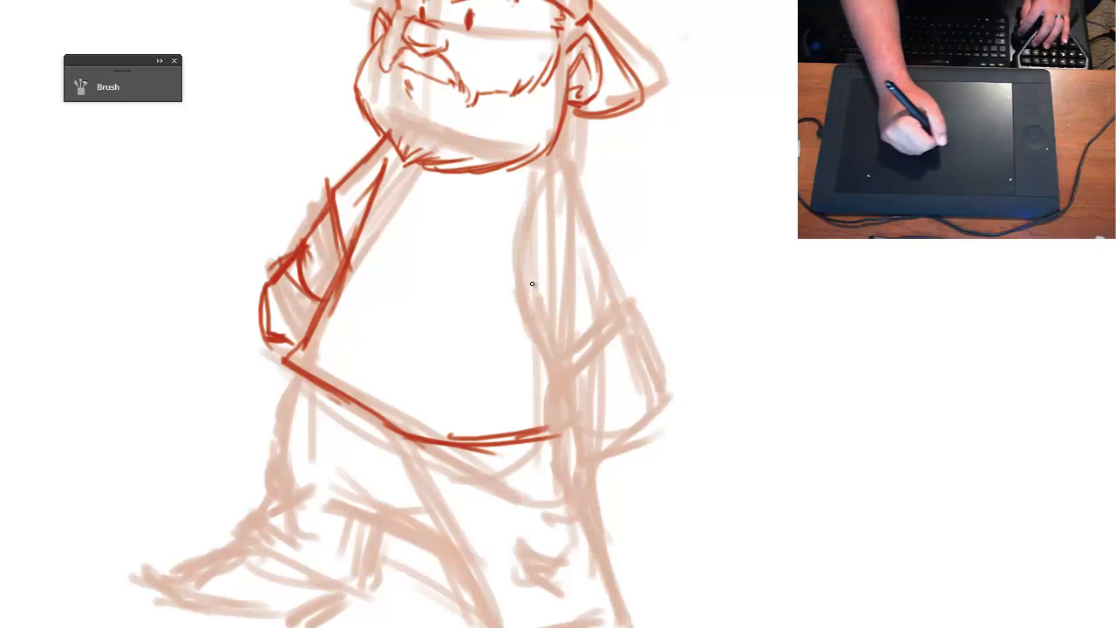
- Draw the right shoulder, the short sleeve with its curved hem, and the forearm down to a slanted cuff
left_click_drag(533, 321, 616, 245)
mouse_move(544, 290)
left_mouse_down()
mouse_move(609, 248)
mouse_move(584, 174)
left_mouse_up()
left_click_drag(611, 237, 592, 193)
left_click_drag(555, 142, 617, 248)
key("ctrl+alt+z")
key("ctrl+alt+z")
key("ctrl+alt+z")
key("ctrl+alt+z")
left_click_drag(558, 166, 618, 255)
left_click_drag(509, 266, 530, 316)
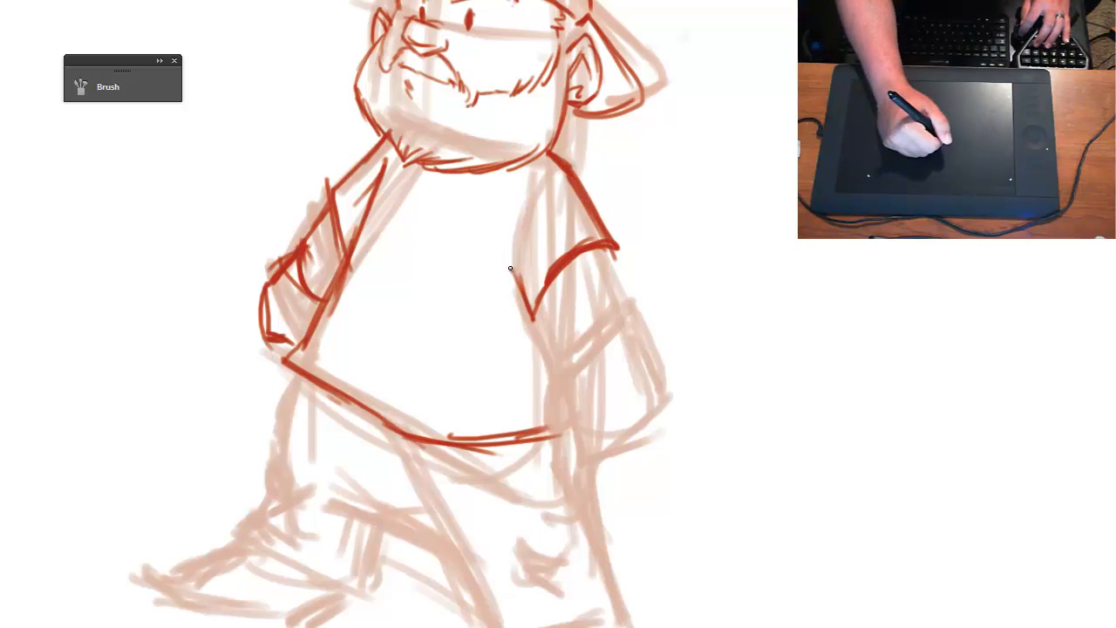
mouse_move(528, 195)
left_mouse_down()
mouse_move(516, 257)
mouse_move(543, 328)
mouse_move(610, 320)
left_mouse_up()
left_click_drag(563, 361, 623, 300)
left_click_drag(610, 253, 628, 313)
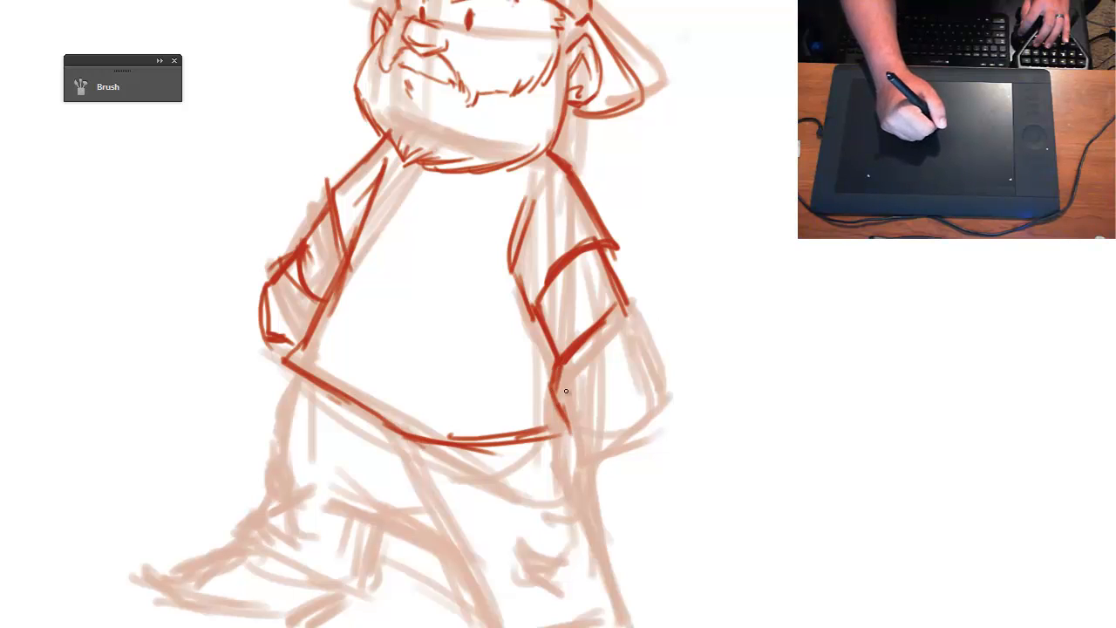
- Draw the rounded right hand below the cuff and a V-shaped neckline under the beard
left_click_drag(566, 391, 587, 461)
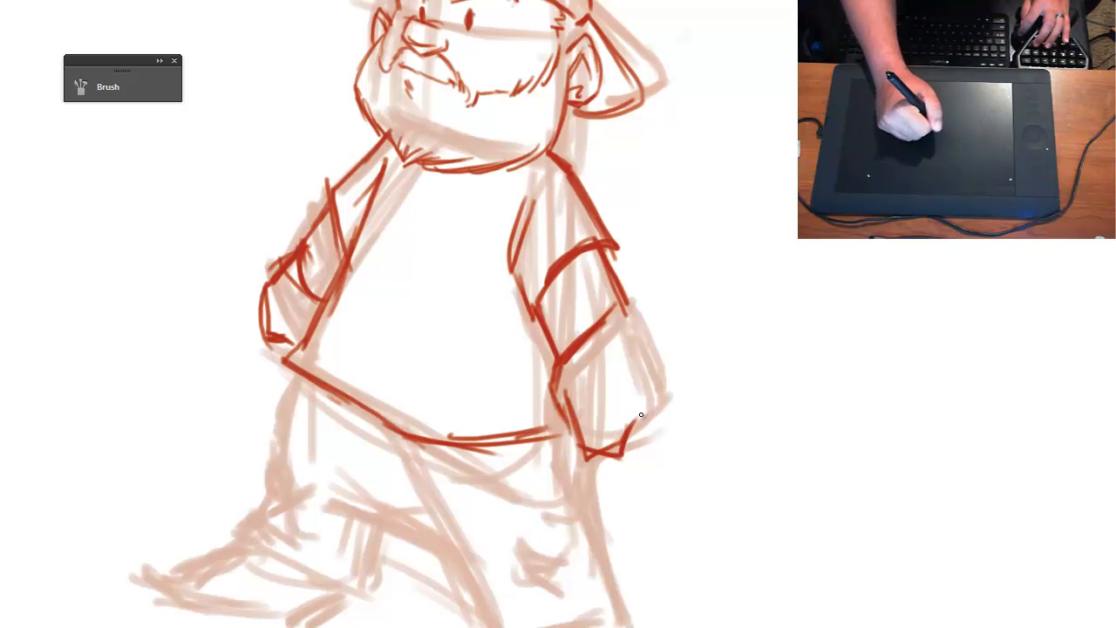
mouse_move(641, 416)
left_mouse_down()
mouse_move(658, 363)
mouse_move(635, 322)
left_mouse_up()
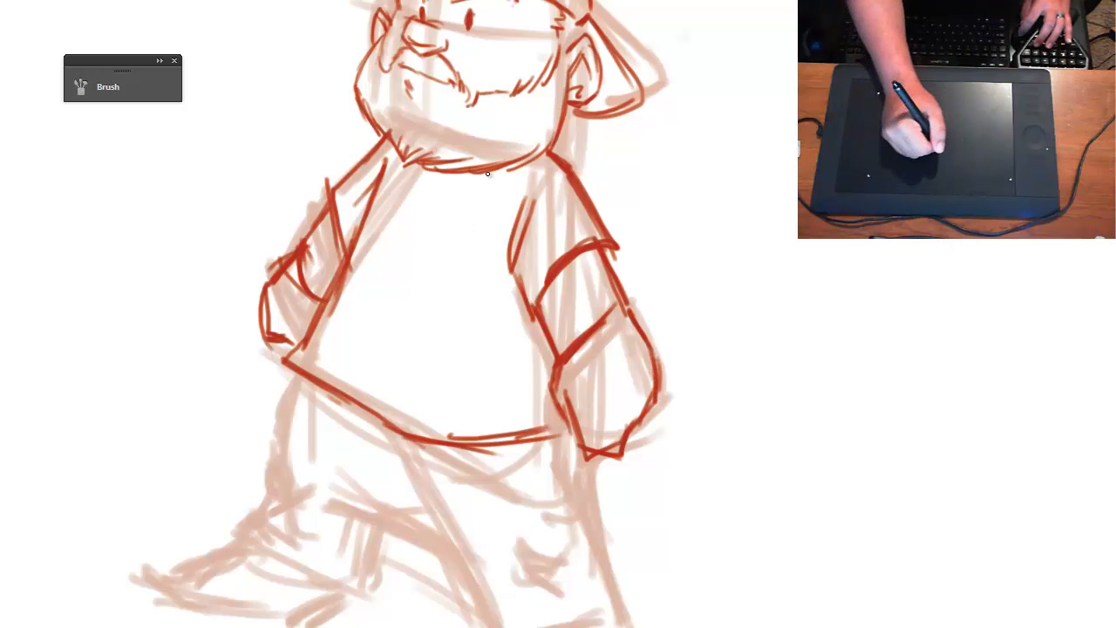
mouse_move(415, 165)
left_mouse_down()
mouse_move(426, 191)
mouse_move(465, 163)
mouse_move(475, 170)
mouse_move(458, 181)
mouse_move(421, 155)
mouse_move(431, 209)
left_mouse_up()
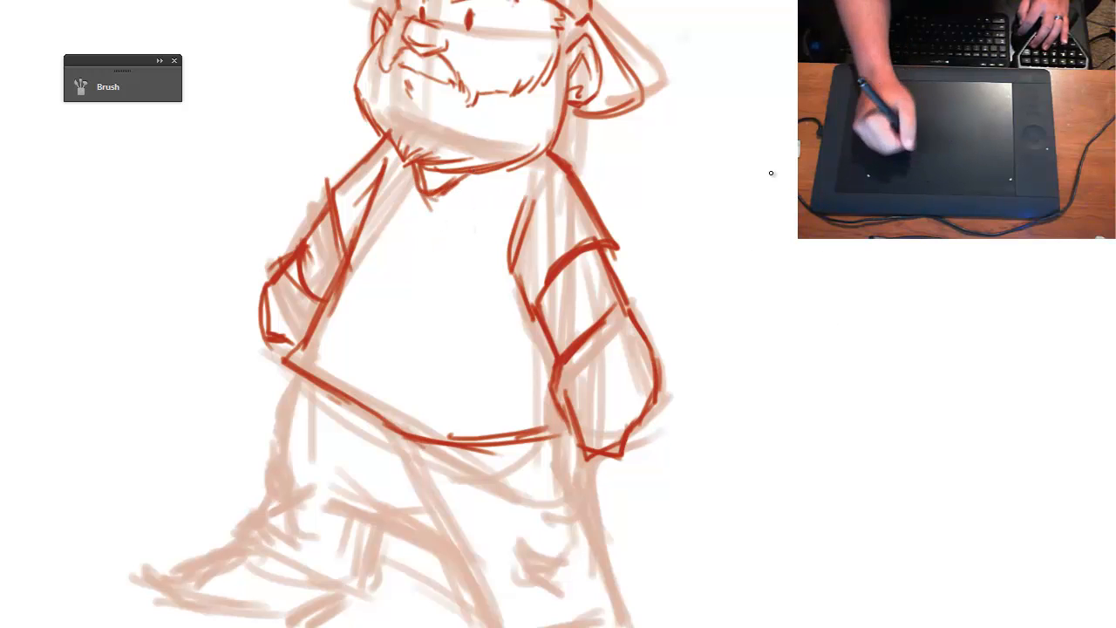
- Try a loose practice circle of overlapping loops in the blank area beside the right arm, and undo it
mouse_move(788, 191)
left_mouse_down()
mouse_move(892, 240)
mouse_move(856, 347)
left_mouse_up()
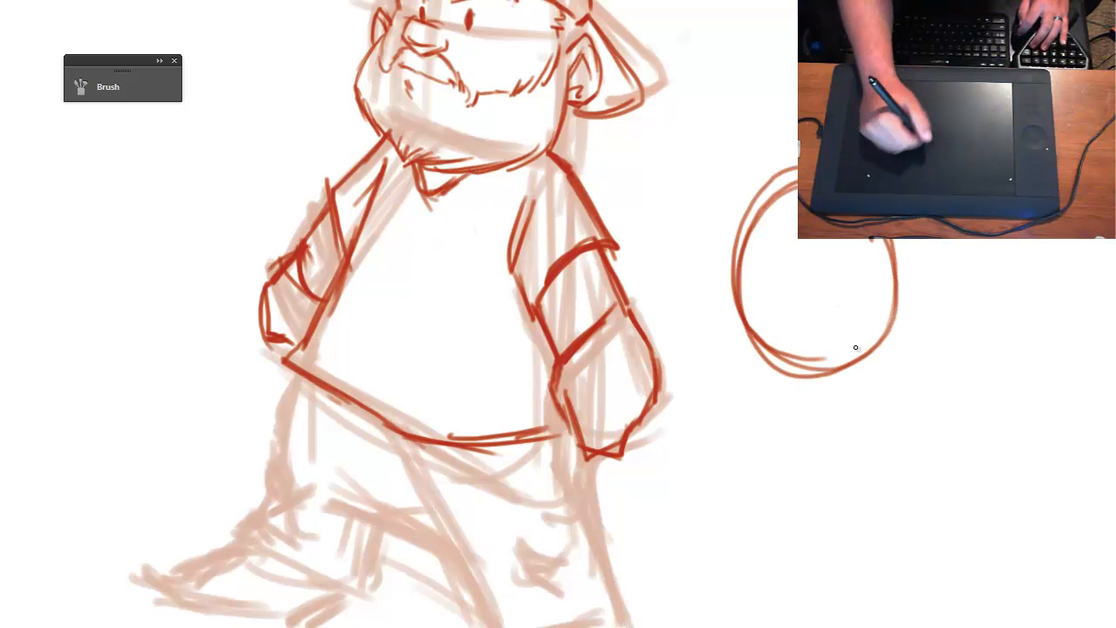
left_click_drag(784, 401, 771, 401)
key("ctrl+z")
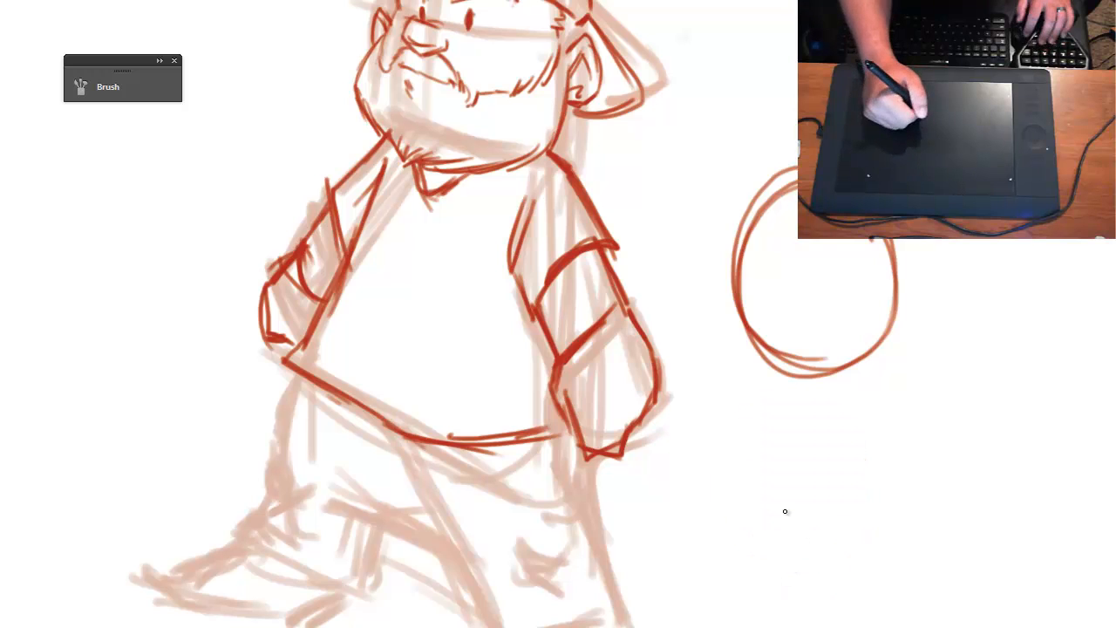
key("ctrl+z")
- Try practice circles in single continuous strokes beside the figure, undoing each attempt
left_click_drag(795, 165, 827, 304)
key("ctrl+z")
left_click_drag(796, 162, 863, 262)
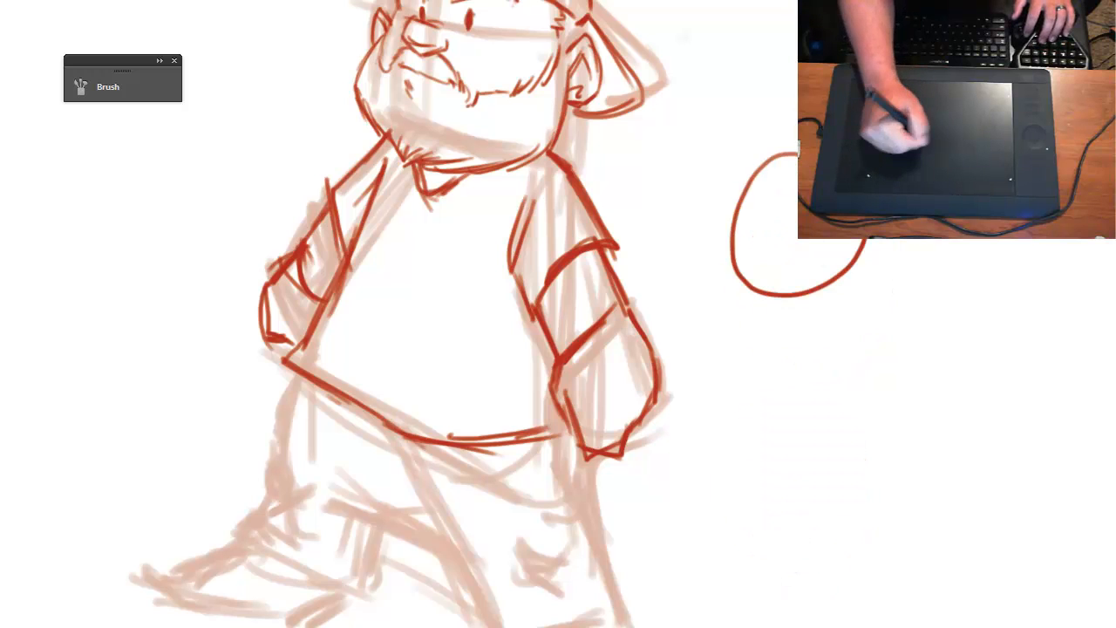
key("ctrl+z")
mouse_move(797, 140)
left_mouse_down()
mouse_move(860, 245)
mouse_move(723, 202)
mouse_move(870, 241)
mouse_move(840, 256)
mouse_move(724, 196)
mouse_move(740, 239)
mouse_move(725, 274)
mouse_move(846, 240)
left_mouse_up()
key("ctrl+z")
key("ctrl+z")
key("ctrl+z")
key("ctrl+z")
key("ctrl+z")
key("ctrl+z")
left_click_drag(797, 141, 846, 249)
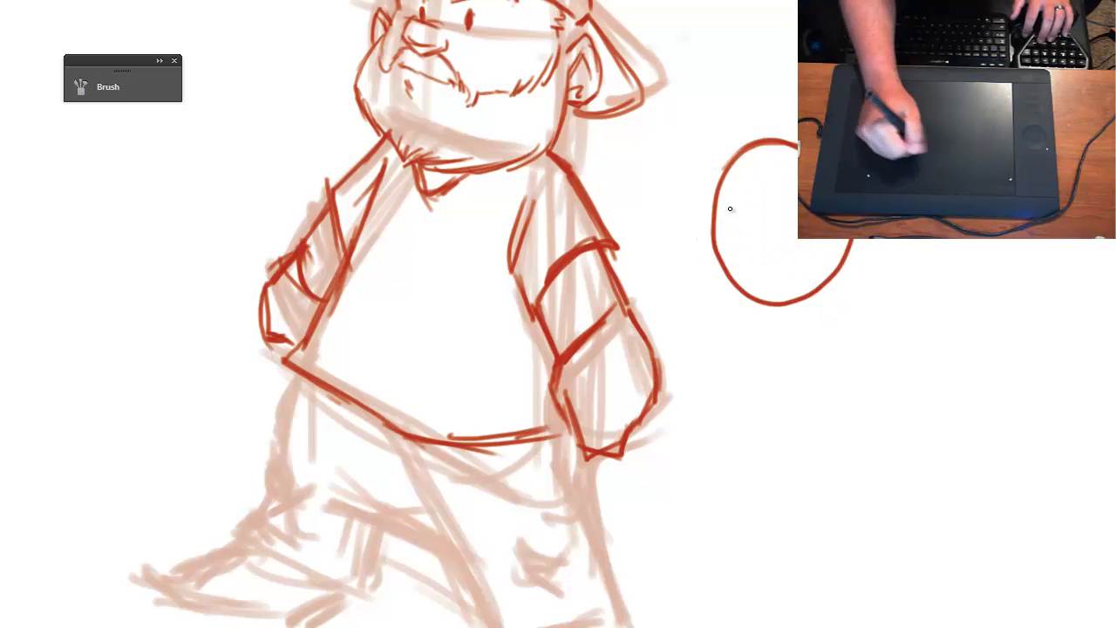
key("ctrl+z")
left_click_drag(797, 141, 839, 248)
key("ctrl+z")
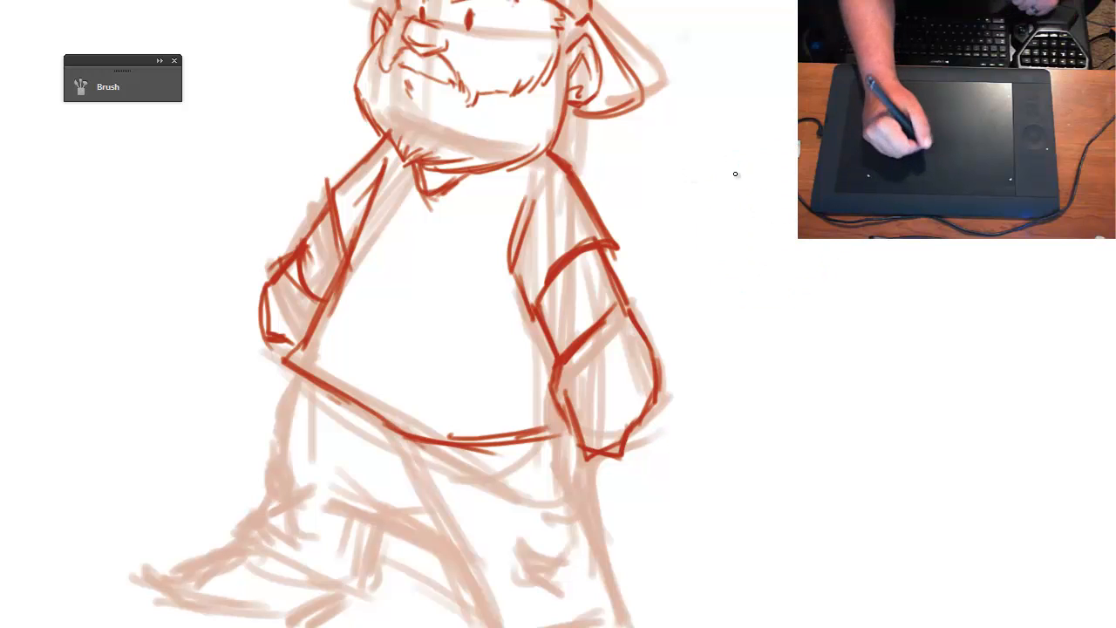
- Build up a practice circle from short overlapping strokes beside the figure, and erase it with a large eraser
mouse_move(765, 120)
left_mouse_down()
mouse_move(704, 205)
mouse_move(703, 235)
left_mouse_up()
left_click_drag(703, 175, 710, 270)
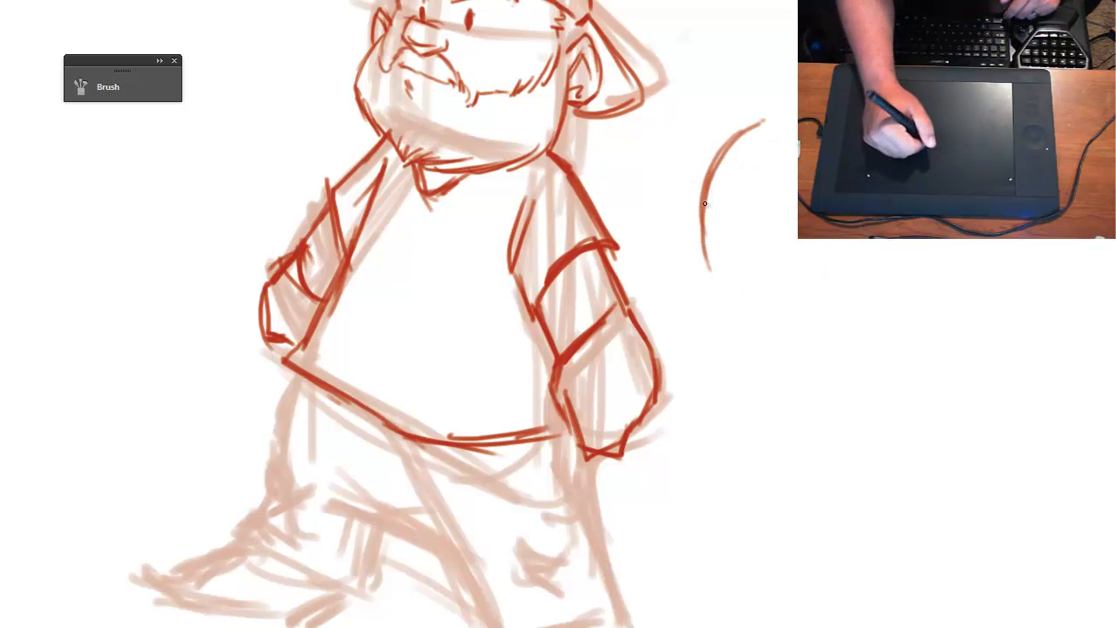
mouse_move(703, 227)
left_mouse_down()
mouse_move(745, 276)
mouse_move(754, 303)
left_mouse_up()
mouse_move(705, 237)
left_mouse_down()
mouse_move(767, 310)
mouse_move(808, 312)
mouse_move(852, 285)
mouse_move(881, 253)
mouse_move(874, 243)
left_mouse_up()
left_click_drag(743, 133, 799, 114)
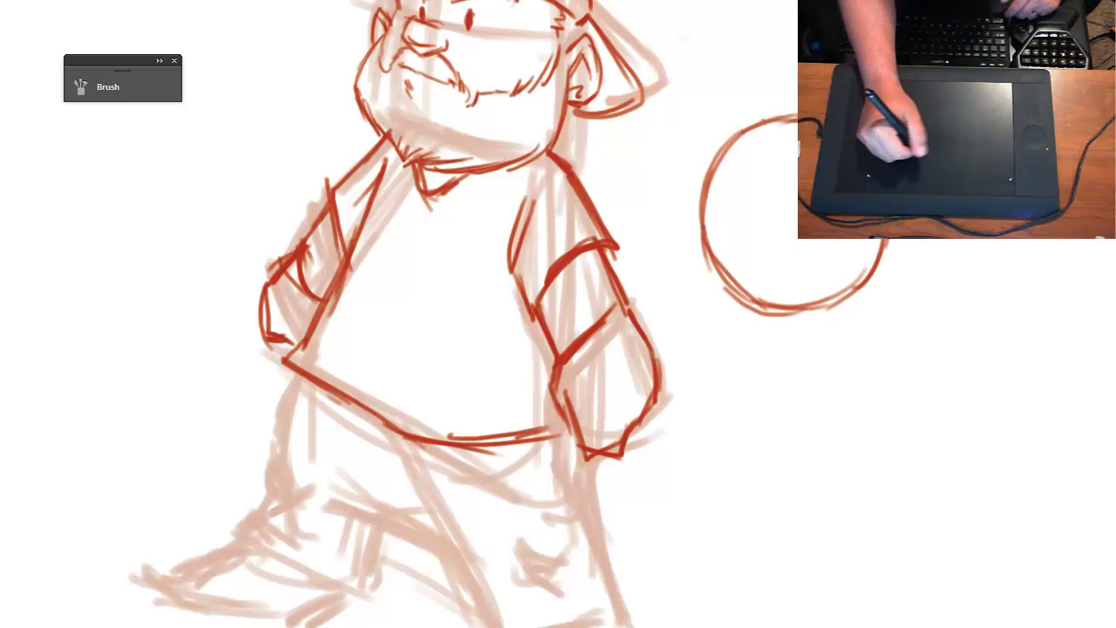
mouse_move(727, 152)
left_mouse_down()
mouse_move(797, 110)
mouse_move(726, 155)
mouse_move(710, 239)
left_mouse_up()
mouse_move(710, 190)
left_mouse_down()
mouse_move(714, 286)
mouse_move(816, 310)
mouse_move(802, 306)
mouse_move(881, 258)
left_mouse_up()
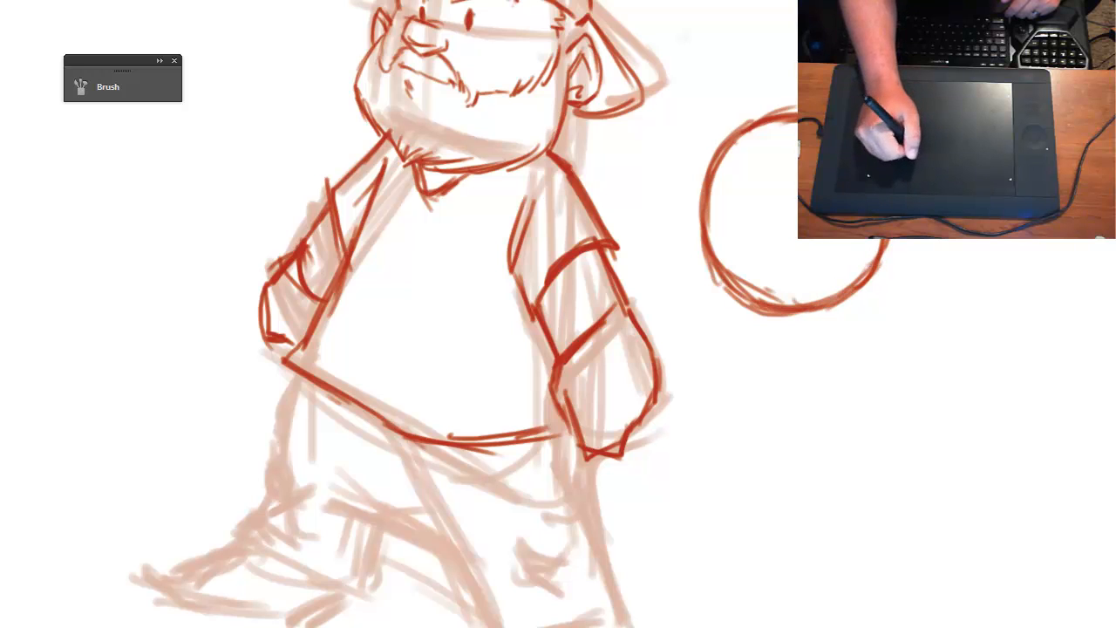
left_click_drag(735, 132, 696, 181)
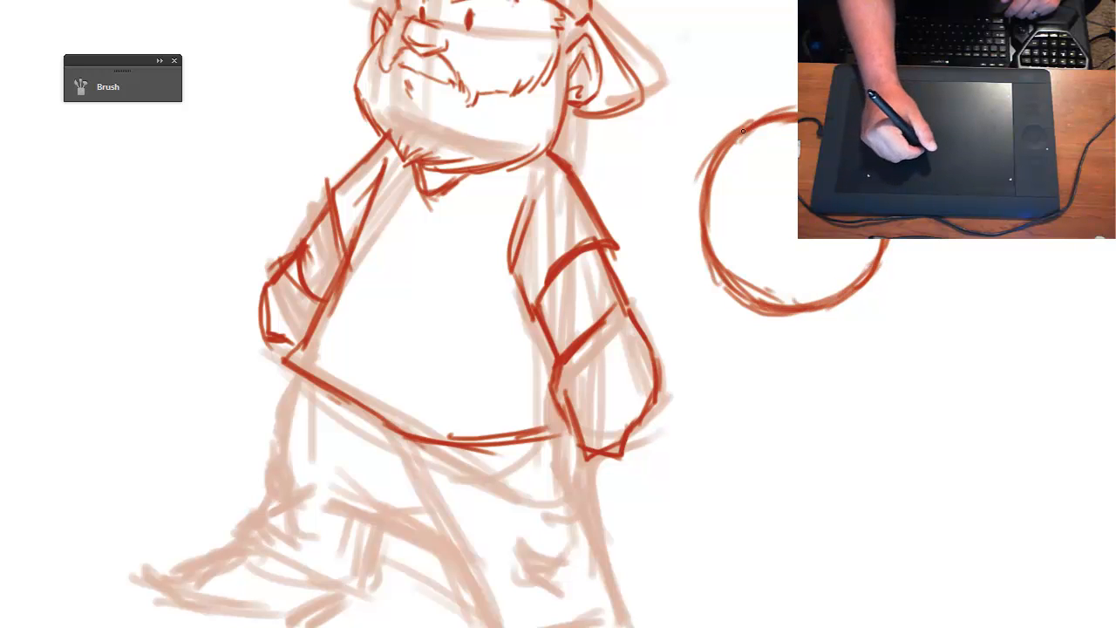
left_click_drag(724, 146, 715, 257)
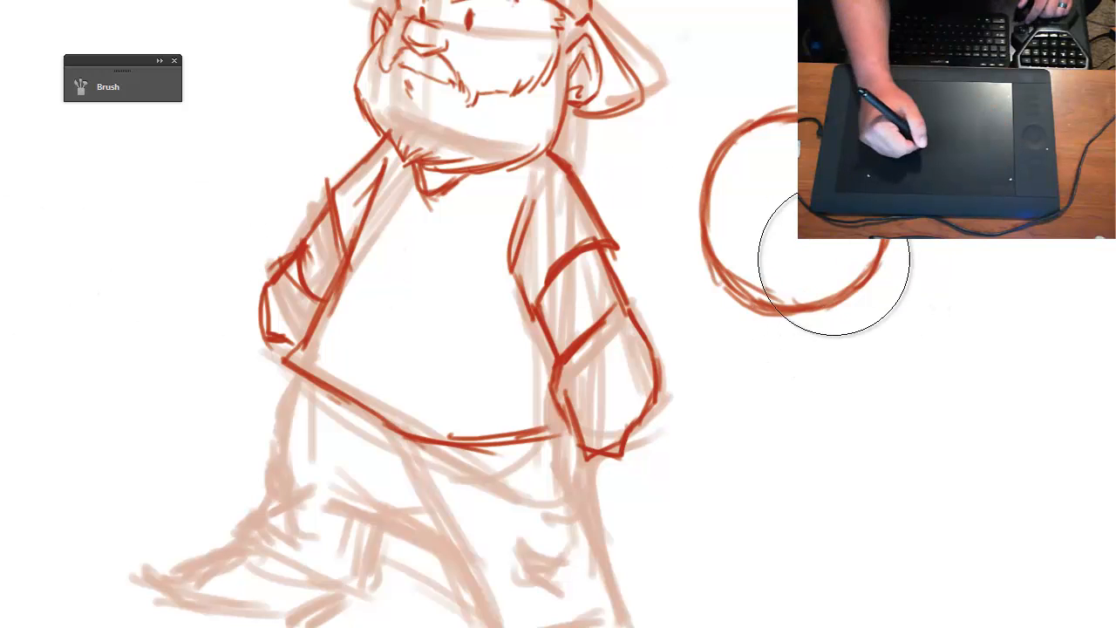
mouse_move(834, 262)
left_mouse_down()
mouse_move(897, 341)
mouse_move(853, 212)
mouse_move(890, 311)
mouse_move(829, 294)
left_mouse_up()
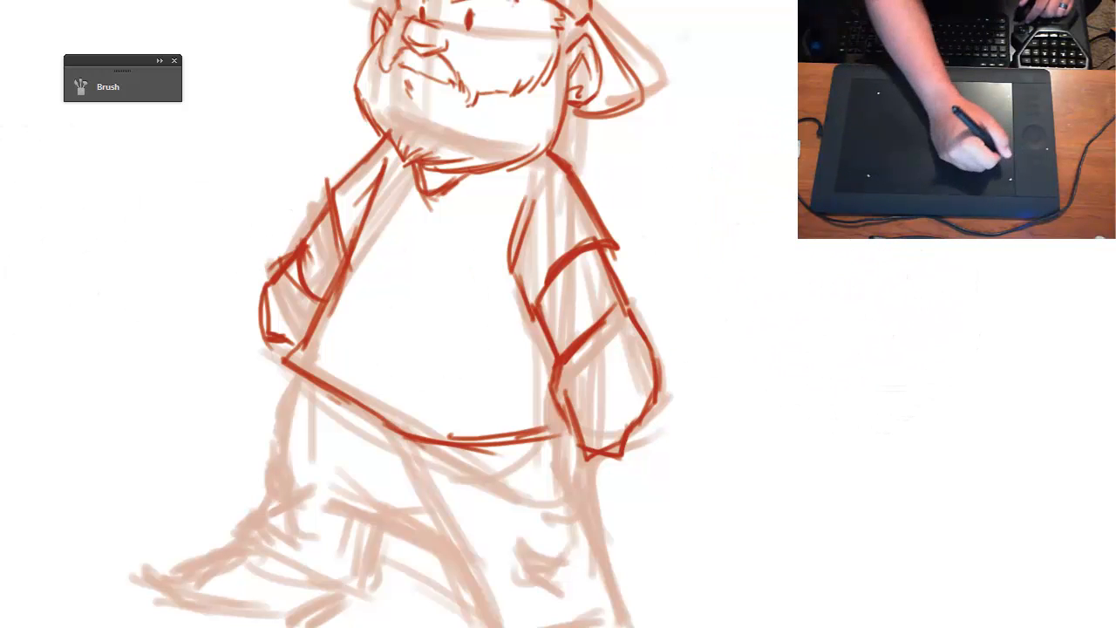
- Draw the outline of the back trouser leg from the shirt hem down, with its slanted bottom cuff, over the rough sketch
left_click_drag(420, 449, 460, 313)
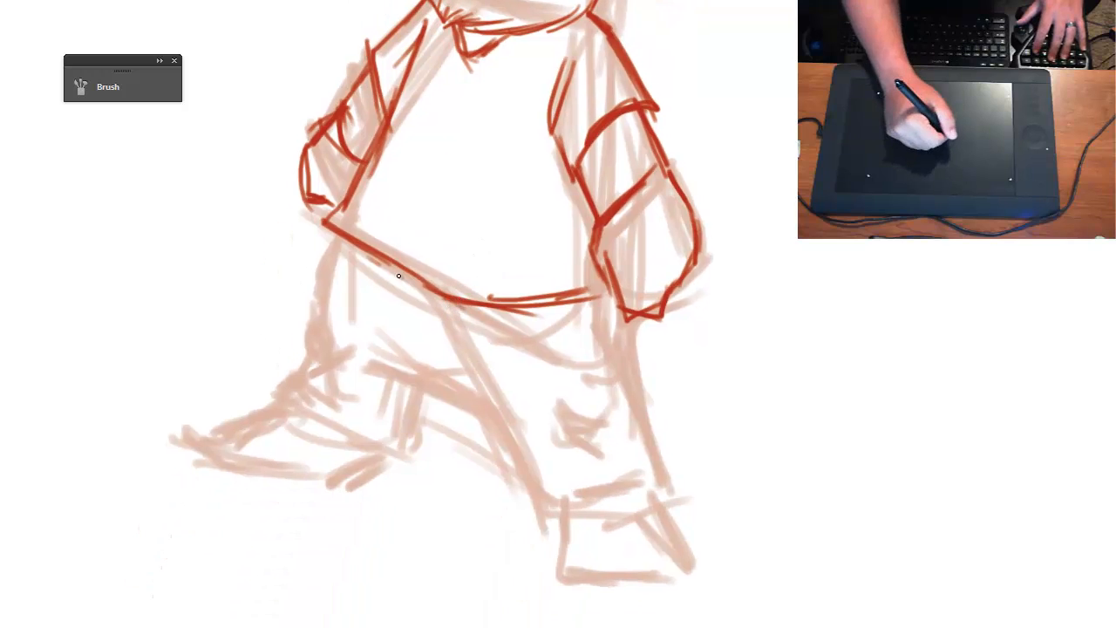
mouse_move(338, 230)
left_mouse_down()
mouse_move(305, 337)
mouse_move(333, 240)
mouse_move(315, 357)
left_mouse_up()
mouse_move(308, 301)
left_mouse_down()
mouse_move(318, 356)
mouse_move(311, 326)
mouse_move(298, 351)
mouse_move(309, 399)
mouse_move(298, 359)
mouse_move(281, 385)
mouse_move(287, 401)
mouse_move(275, 389)
mouse_move(398, 463)
left_mouse_up()
left_click_drag(353, 434, 403, 460)
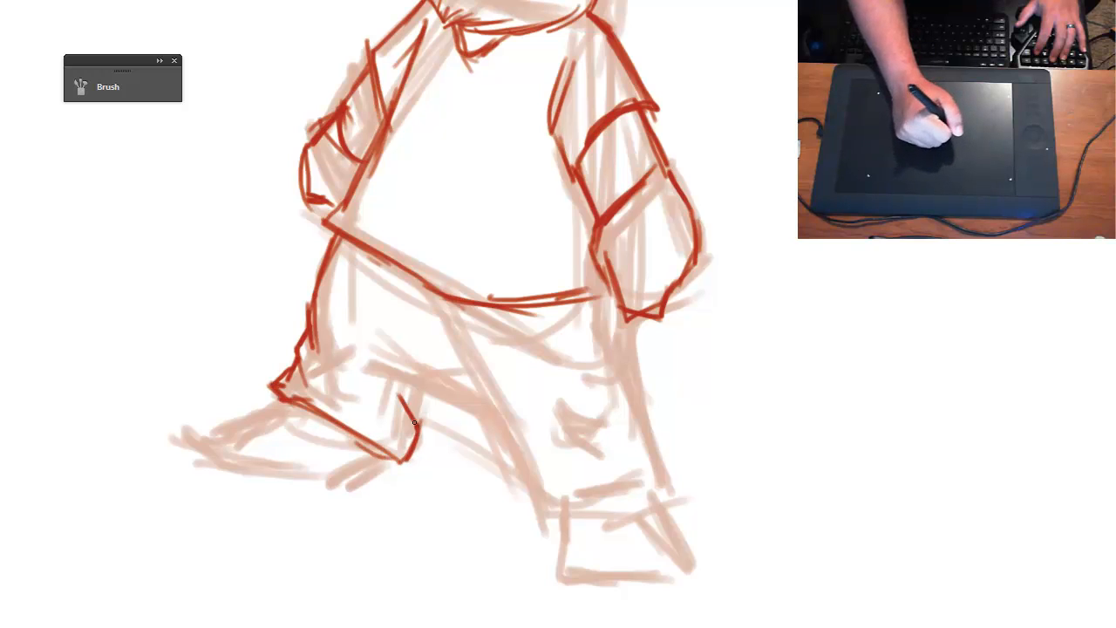
- Draw the crotch and front trouser leg with its cuff and outer seam, and add fold marks at the knee
mouse_move(375, 375)
left_mouse_down()
mouse_move(471, 412)
mouse_move(461, 396)
mouse_move(495, 419)
mouse_move(513, 460)
left_mouse_up()
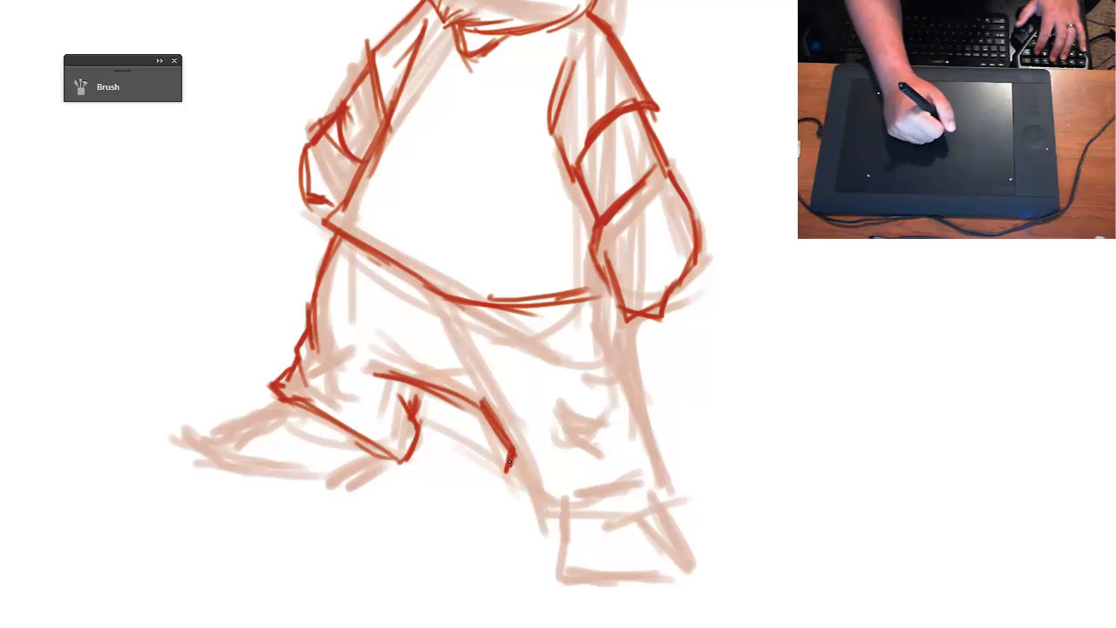
mouse_move(538, 508)
left_mouse_down()
mouse_move(578, 510)
mouse_move(558, 516)
mouse_move(569, 490)
mouse_move(563, 497)
mouse_move(624, 482)
mouse_move(647, 496)
left_mouse_up()
left_click_drag(645, 426, 672, 490)
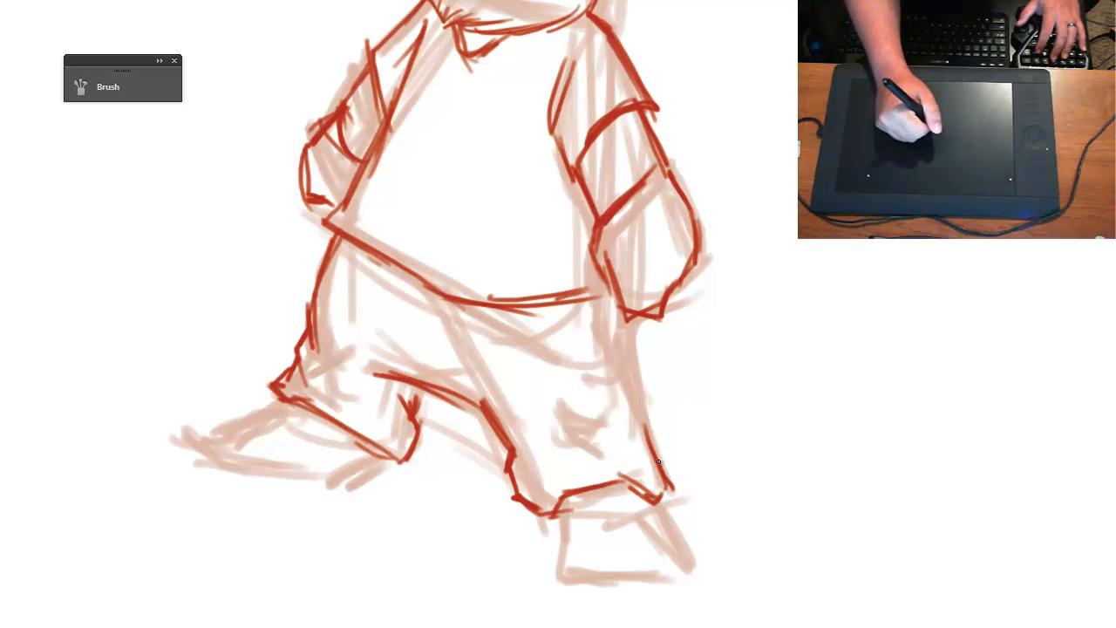
left_click_drag(644, 417, 624, 335)
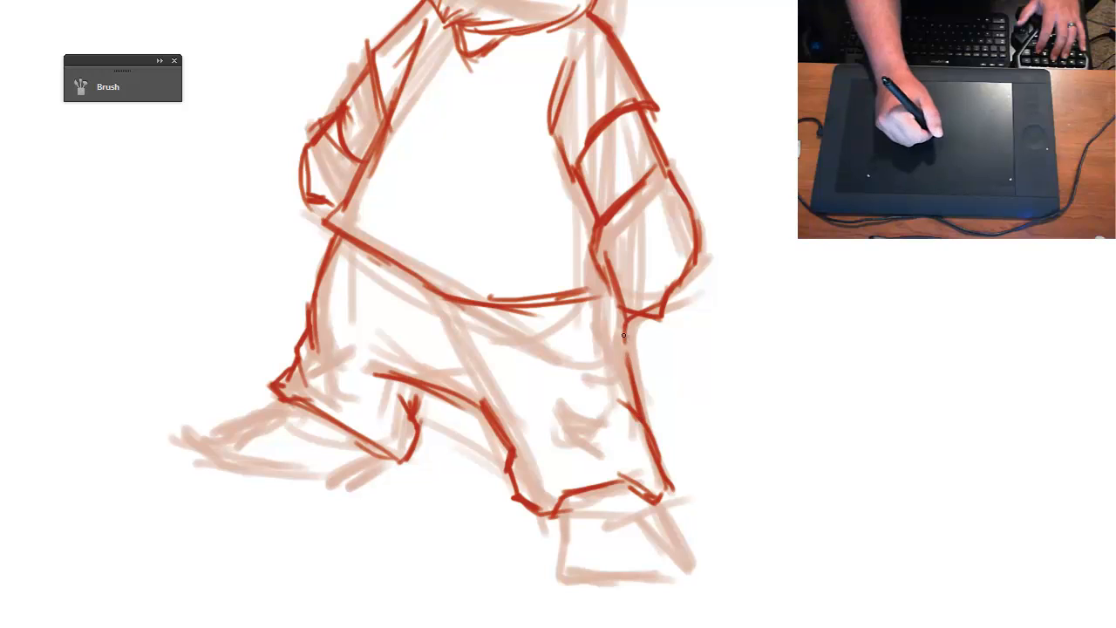
mouse_move(548, 391)
left_mouse_down()
mouse_move(560, 402)
mouse_move(585, 389)
left_mouse_up()
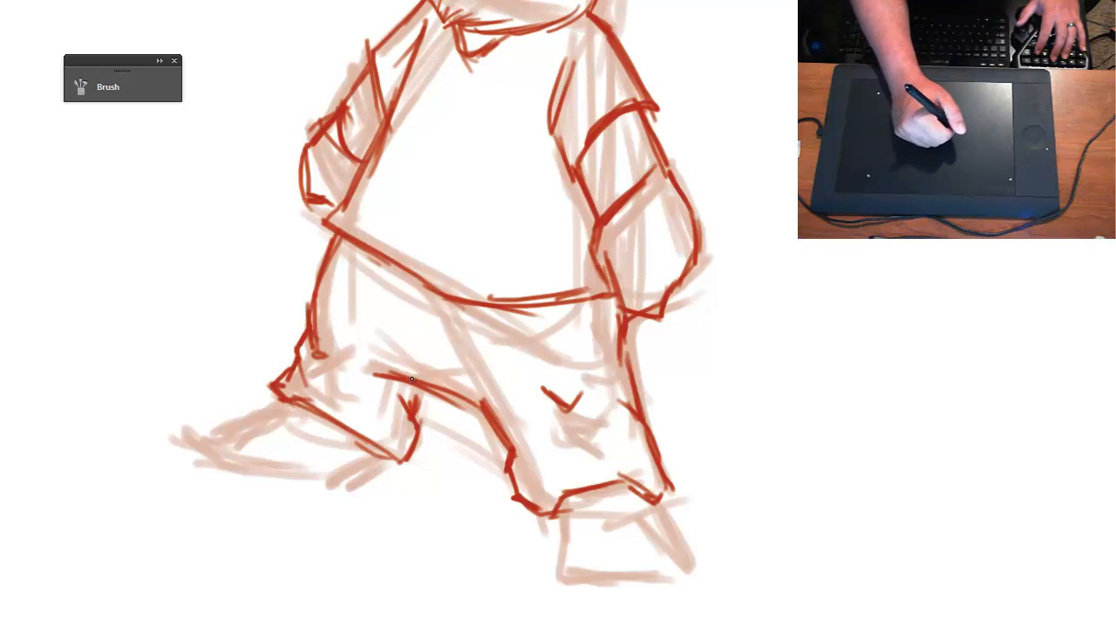
left_click_drag(393, 374, 452, 386)
- Draw the front shoe below the trouser cuff with a flat sole, a sloped outer side and curved crease lines
key("ctrl+minus")
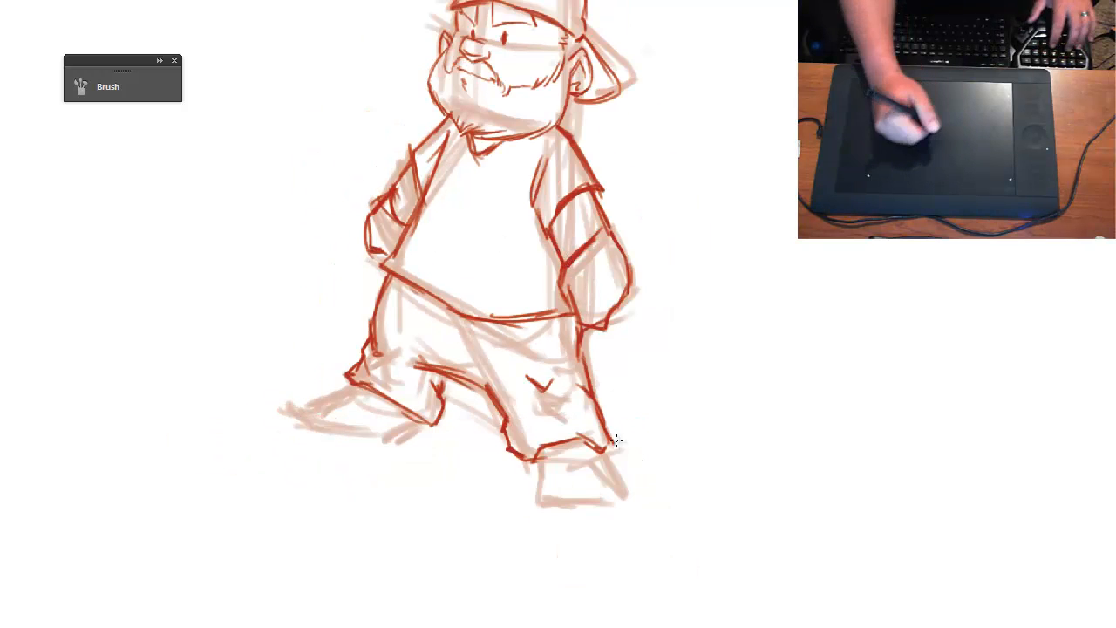
left_click_drag(656, 457, 619, 393)
key("ctrl+plus")
mouse_move(504, 407)
left_mouse_down()
mouse_move(495, 484)
mouse_move(596, 493)
left_mouse_up()
left_click_drag(495, 492, 630, 493)
left_click_drag(549, 496, 633, 495)
left_click_drag(626, 495, 625, 450)
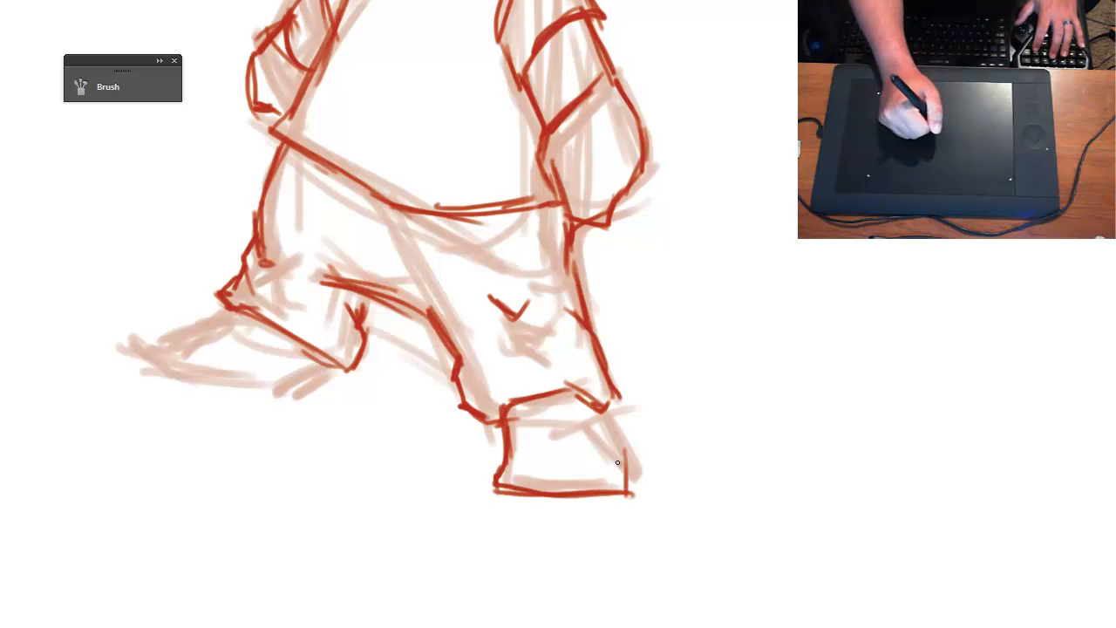
mouse_move(600, 397)
left_mouse_down()
mouse_move(627, 452)
mouse_move(626, 480)
left_mouse_up()
mouse_move(508, 469)
left_mouse_down()
mouse_move(576, 443)
mouse_move(593, 455)
left_mouse_up()
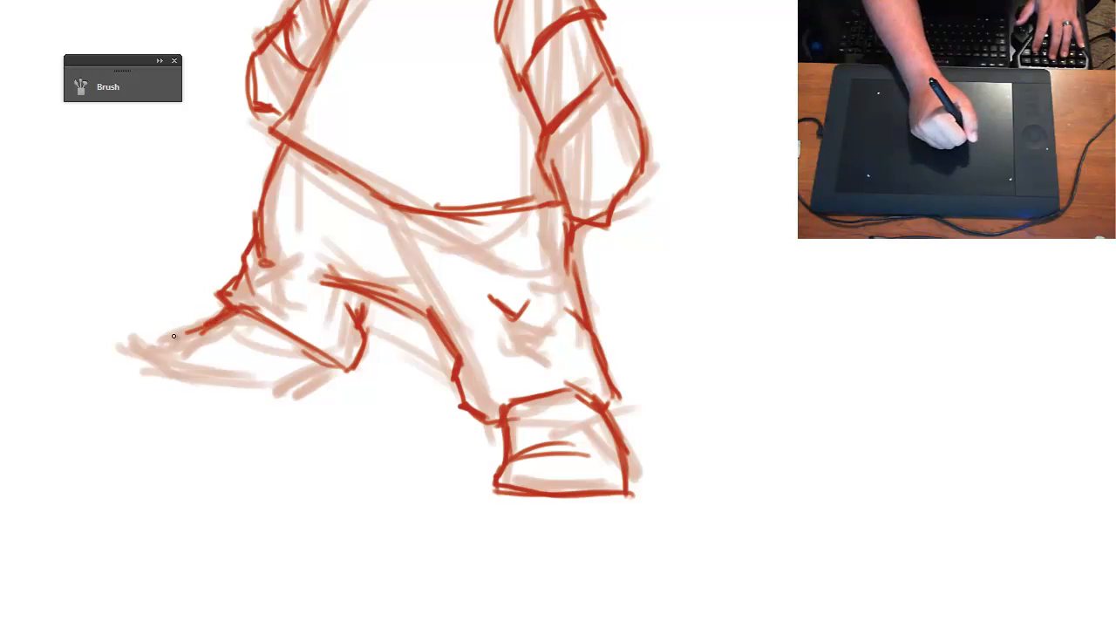
- Draw the back shoe below its cuff with a pointed toe, flat sole and a crease line across the top
mouse_move(175, 329)
left_mouse_down()
mouse_move(141, 379)
mouse_move(279, 400)
mouse_move(269, 402)
mouse_move(301, 395)
left_mouse_up()
mouse_move(185, 336)
left_mouse_down()
mouse_move(263, 347)
mouse_move(292, 366)
left_mouse_up()
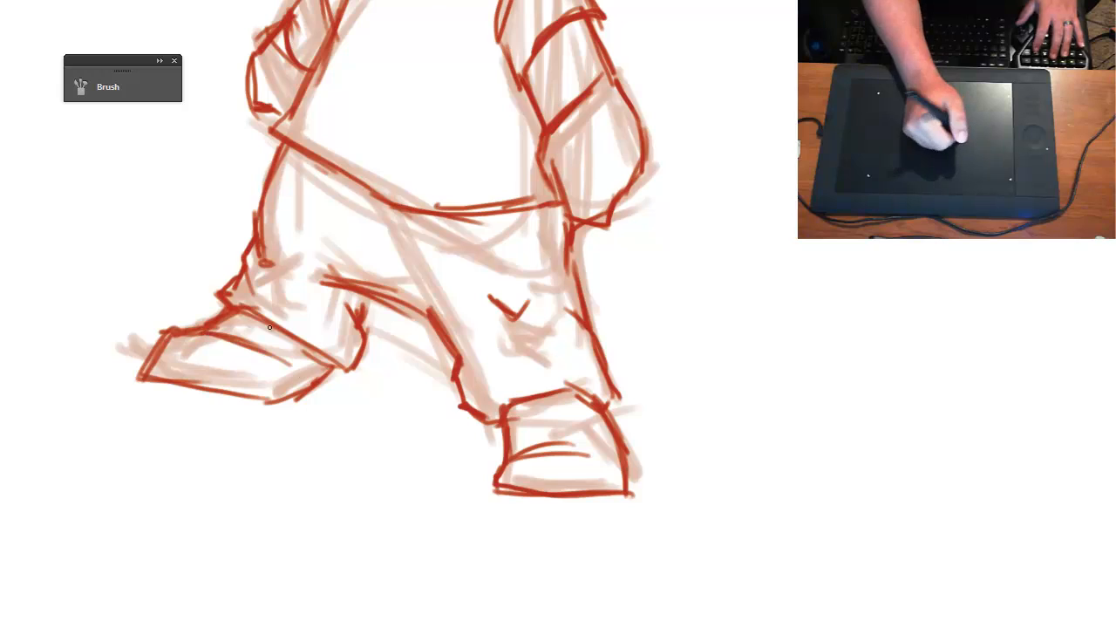
key("ctrl+minus")
mouse_move(509, 295)
left_mouse_down()
mouse_move(515, 370)
mouse_move(560, 410)
left_mouse_up()
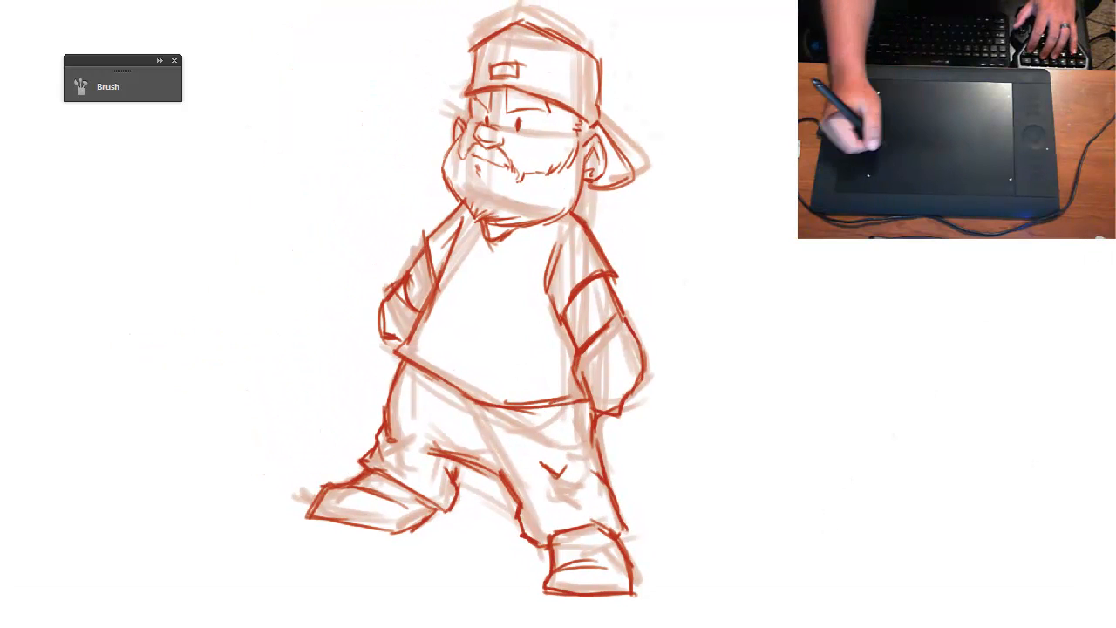
- Select both sketch layers, rotate them together slightly counter-clockwise and shift the figure to the right using Free Transform
key("F7")
left_click(1106, 422, "shift")
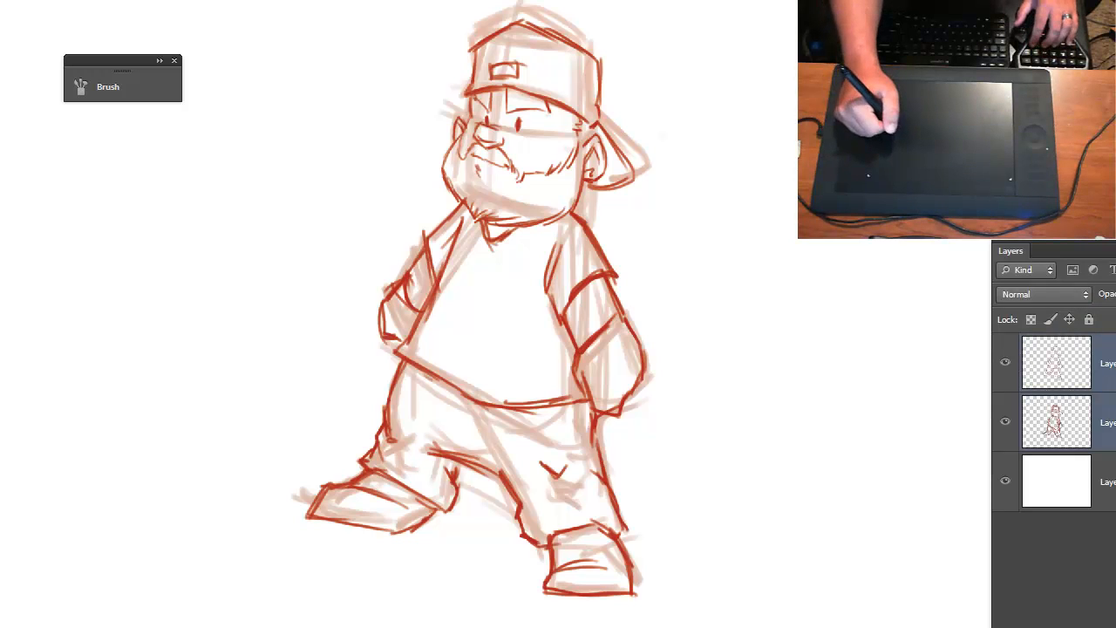
key("ctrl+t")
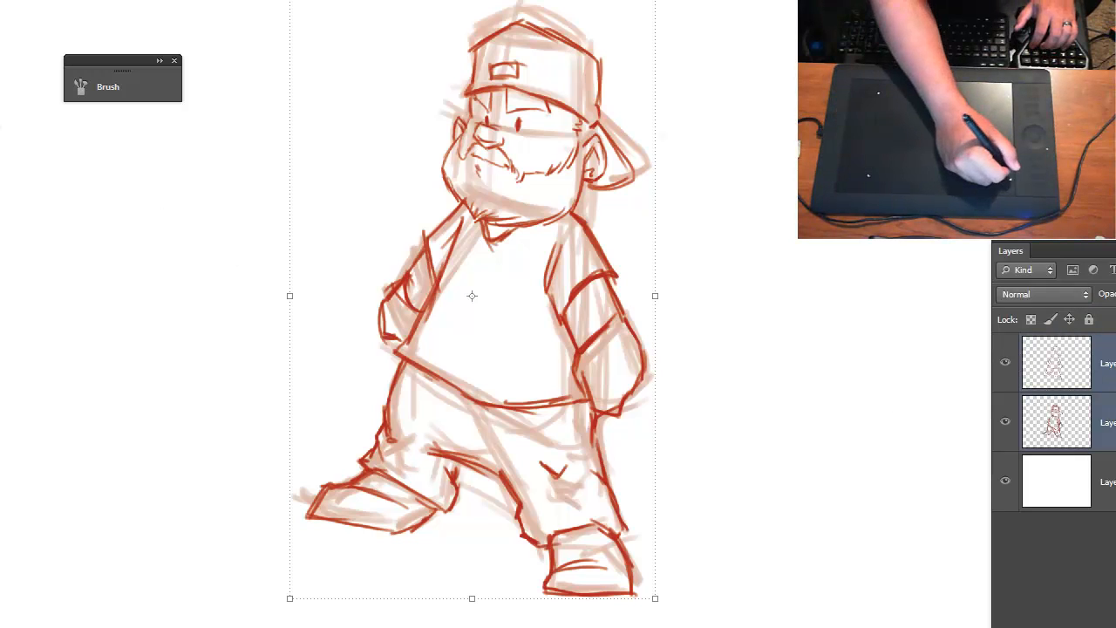
left_click_drag(284, 1, 256, 2)
left_click_drag(537, 317, 616, 322)
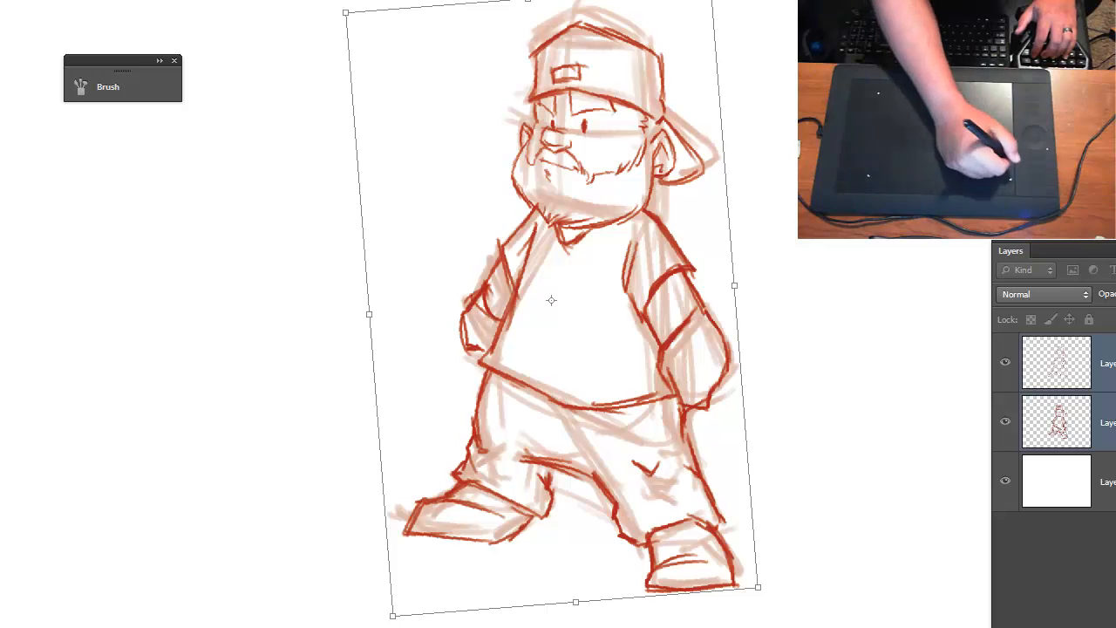
left_click(2, 174)
left_click(515, 215)
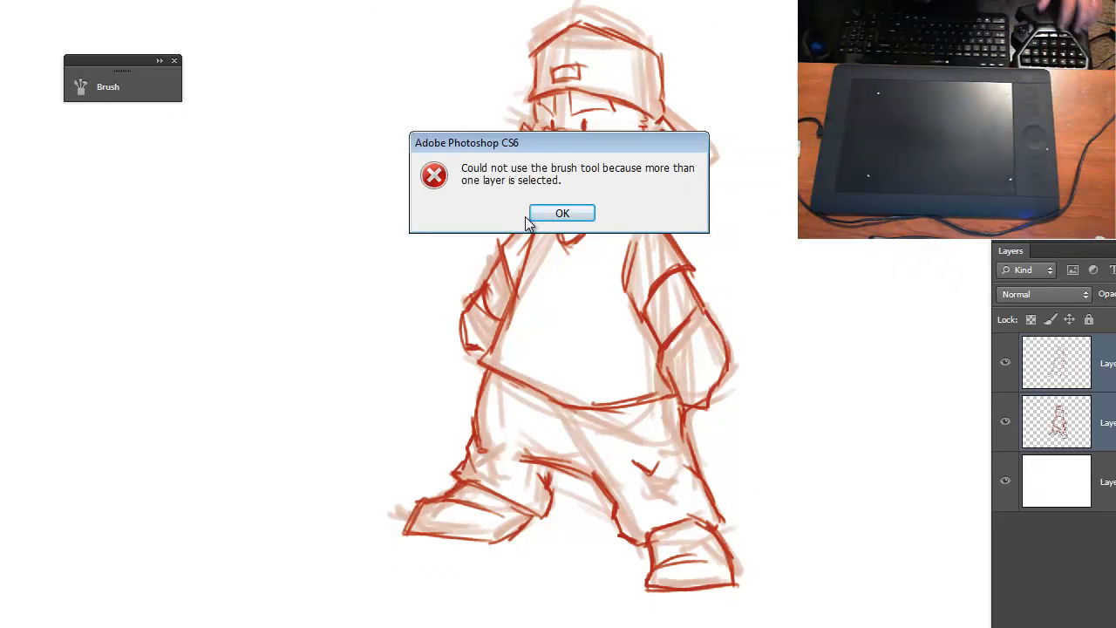
key("Return")
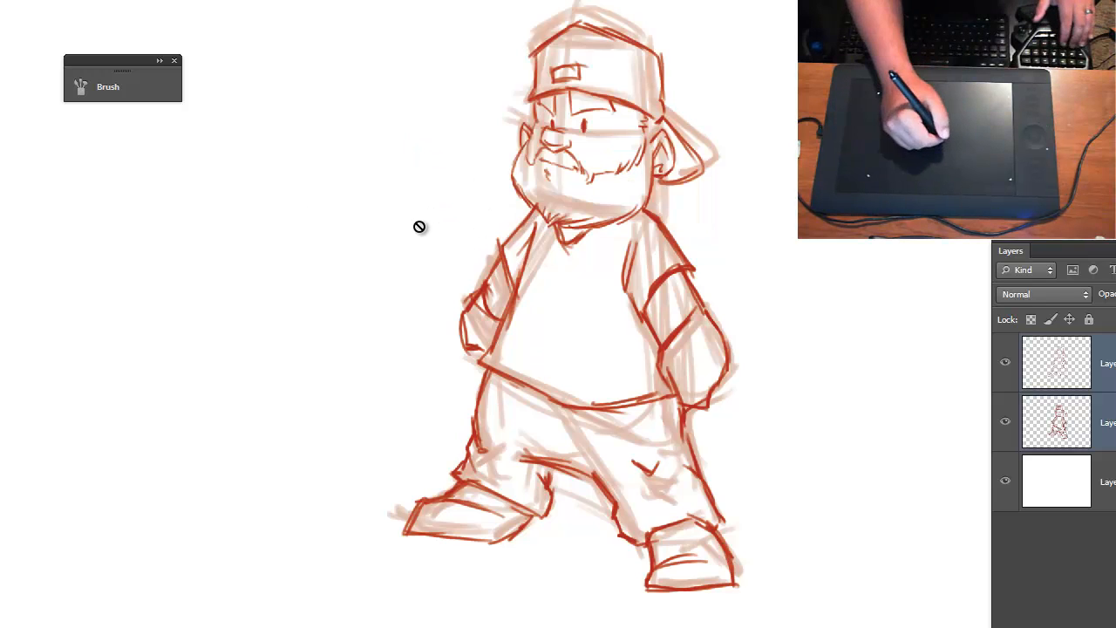
- Move the rough sketch layer above the refined drawing layer
left_click(1064, 375)
left_click_drag(1068, 421, 1067, 347)
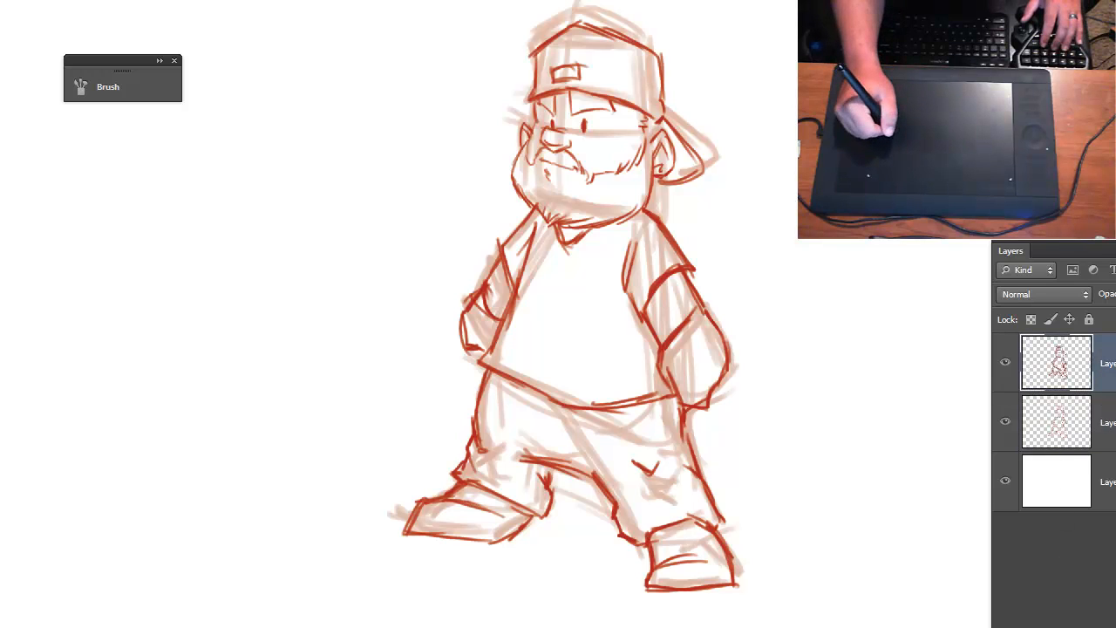
- Toggle the visibility of the rough and refined sketch layers to compare the two drawings
left_click(1006, 364)
left_click(1006, 364)
left_click(1005, 364)
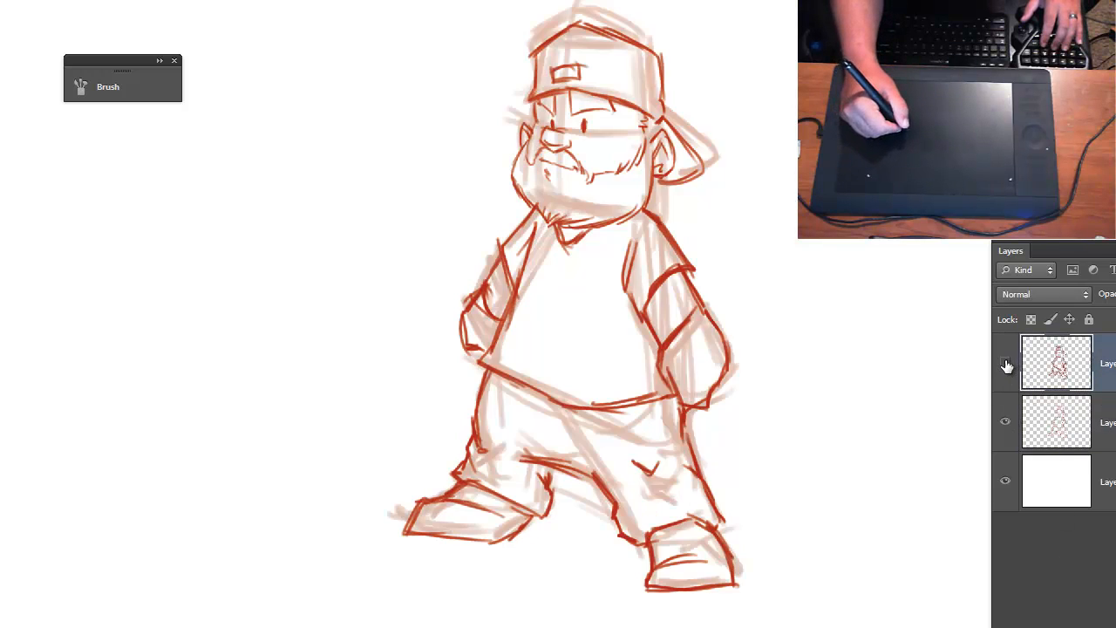
left_click(1005, 364)
left_click(1006, 366)
left_click(1007, 365)
left_click(1007, 366)
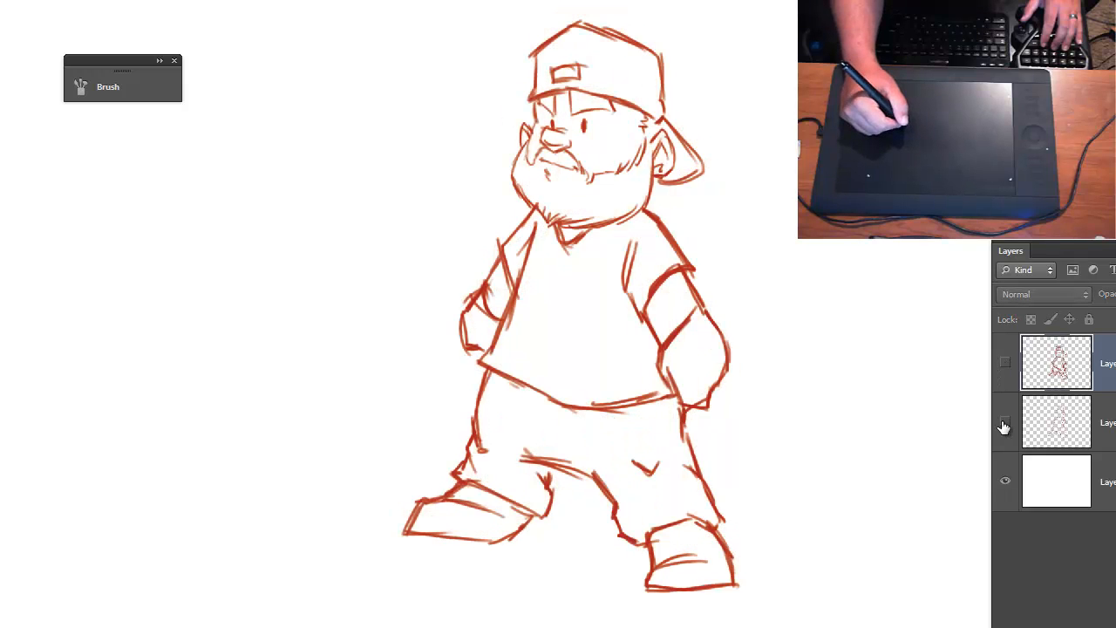
left_click(1007, 425)
left_click(1007, 425)
left_click(1007, 366)
left_click(1007, 365)
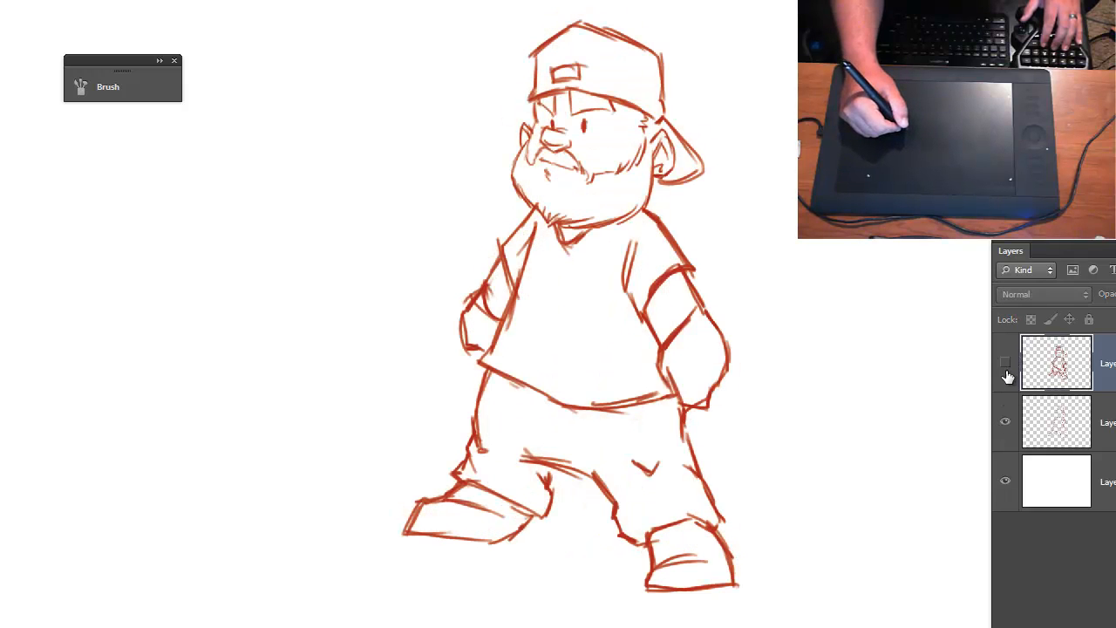
left_click(1008, 367)
left_click(1008, 367)
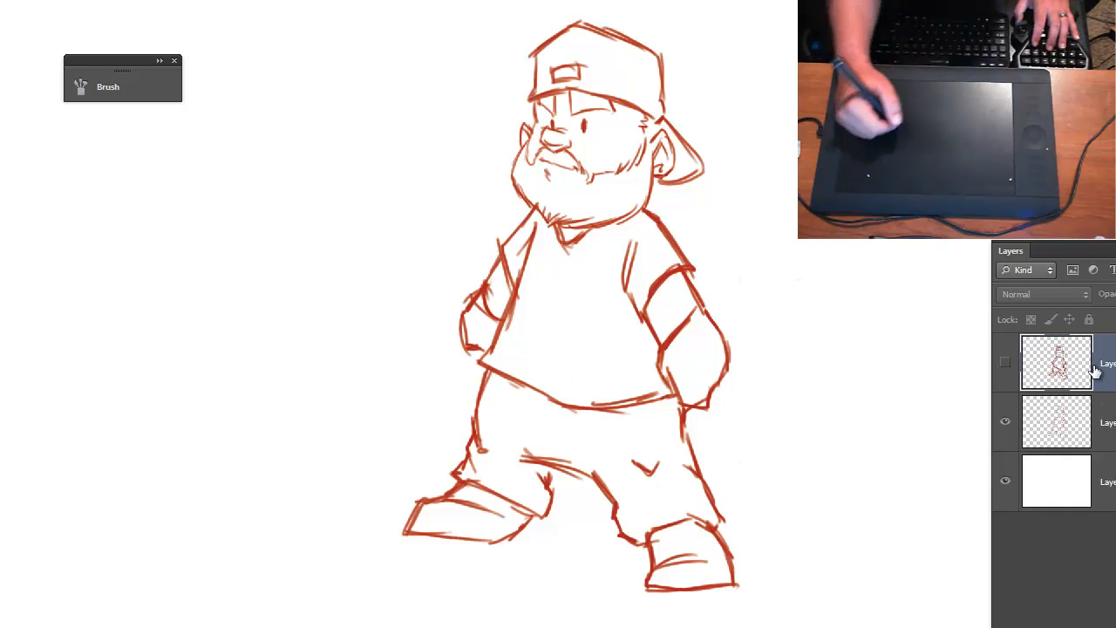
- Add a new empty layer above the sketch layers, try a test stroke beside the figure, and undo it
key("ctrl+shift+alt+n")
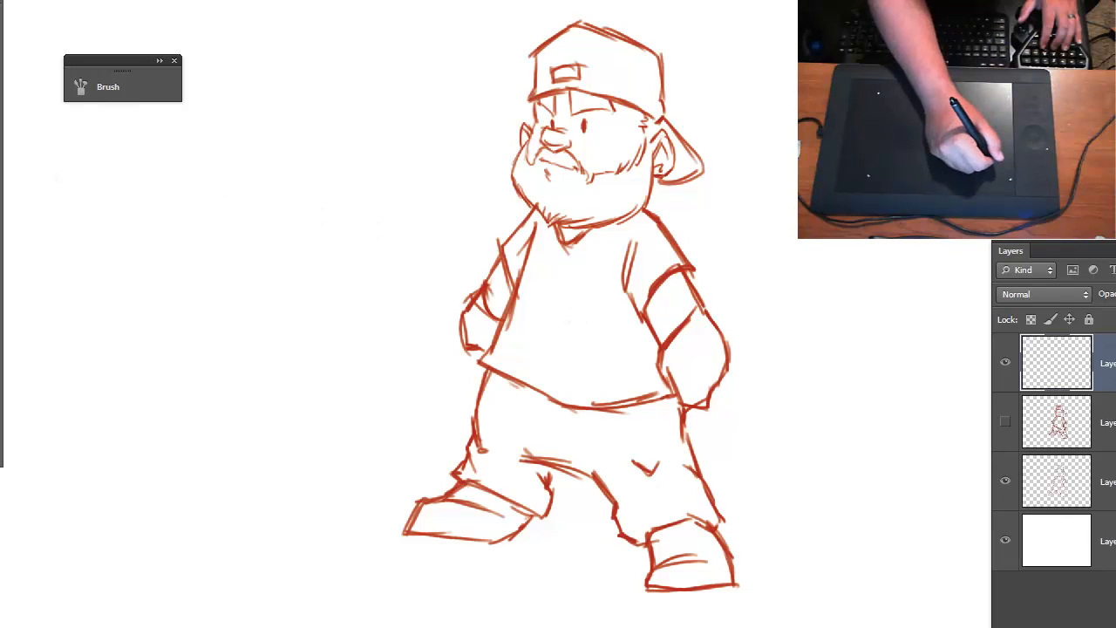
mouse_move(250, 344)
left_mouse_down()
mouse_move(279, 289)
mouse_move(327, 325)
left_mouse_up()
key("ctrl+z")
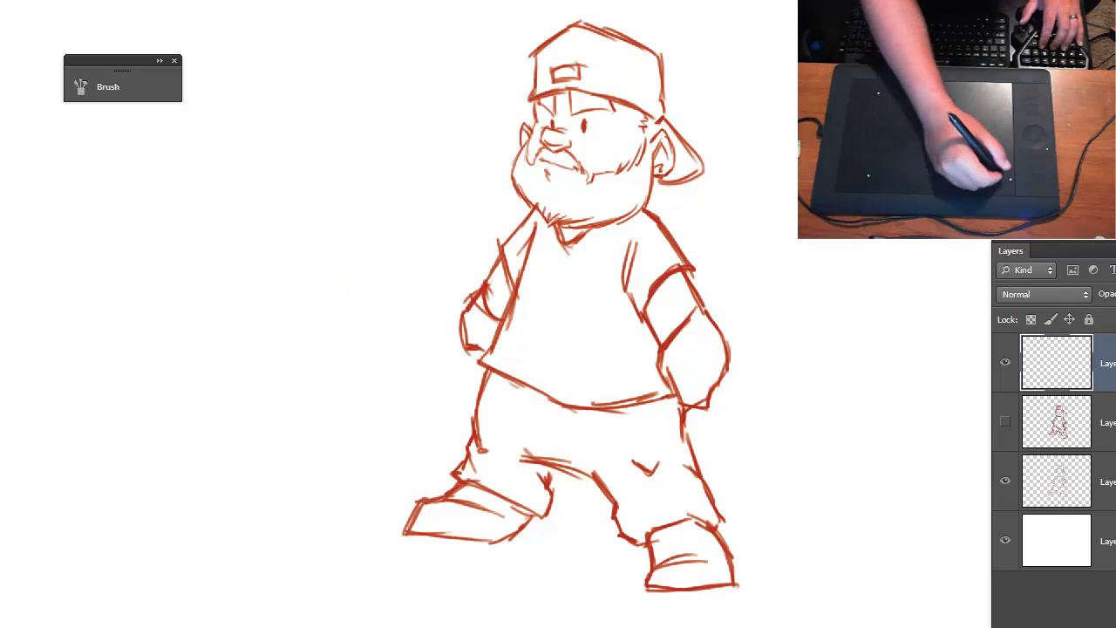
- Set the brush tip spacing to 1%
left_click(96, 87)
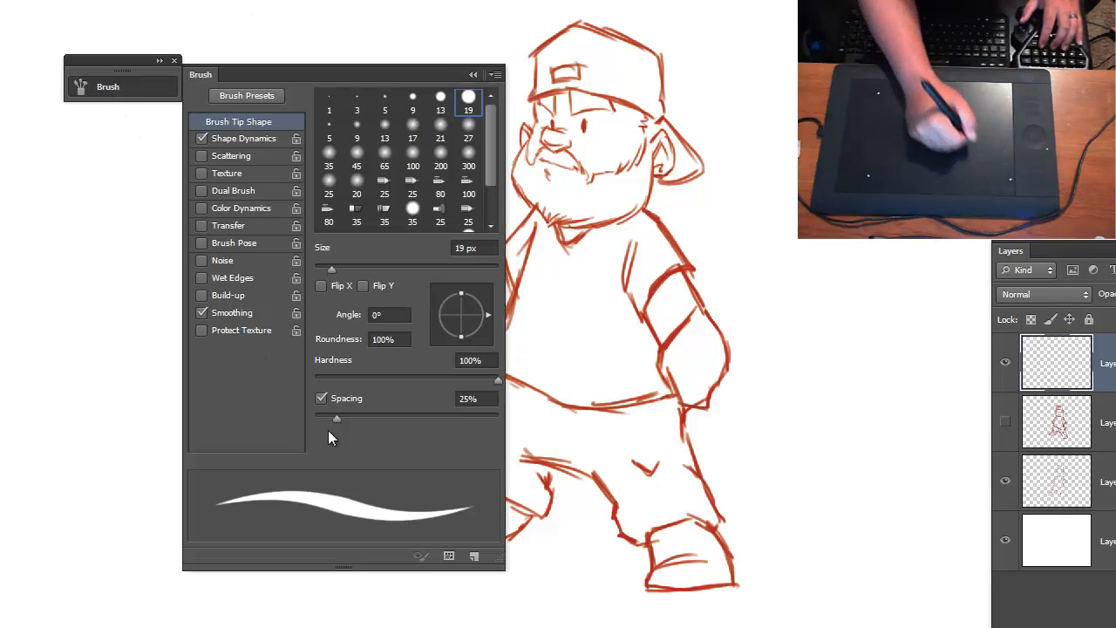
left_click_drag(336, 417, 295, 423)
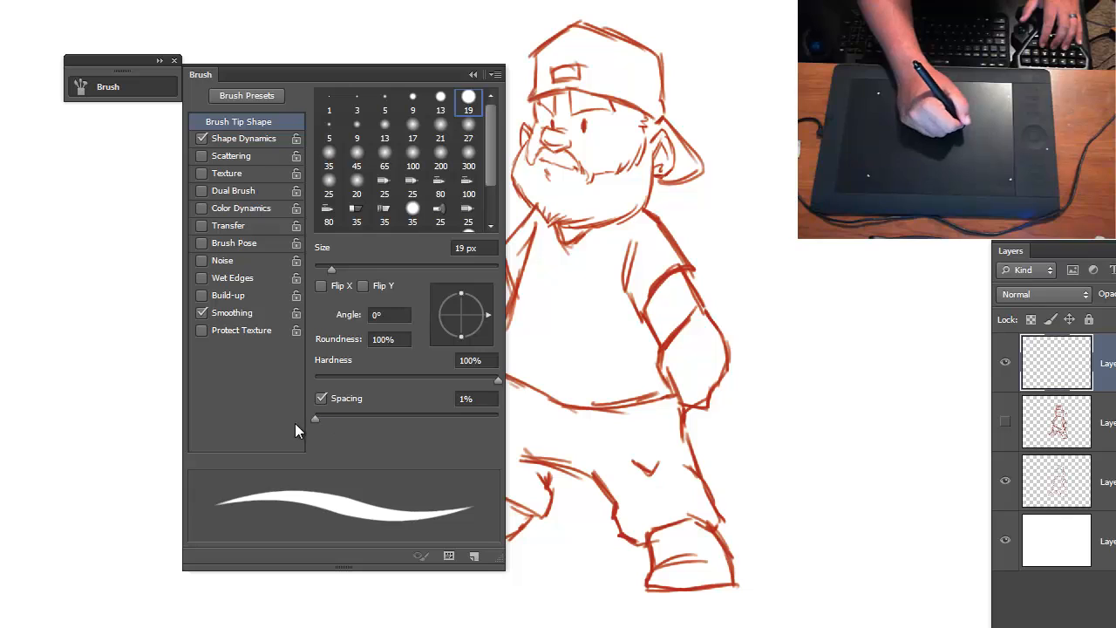
left_click(472, 74)
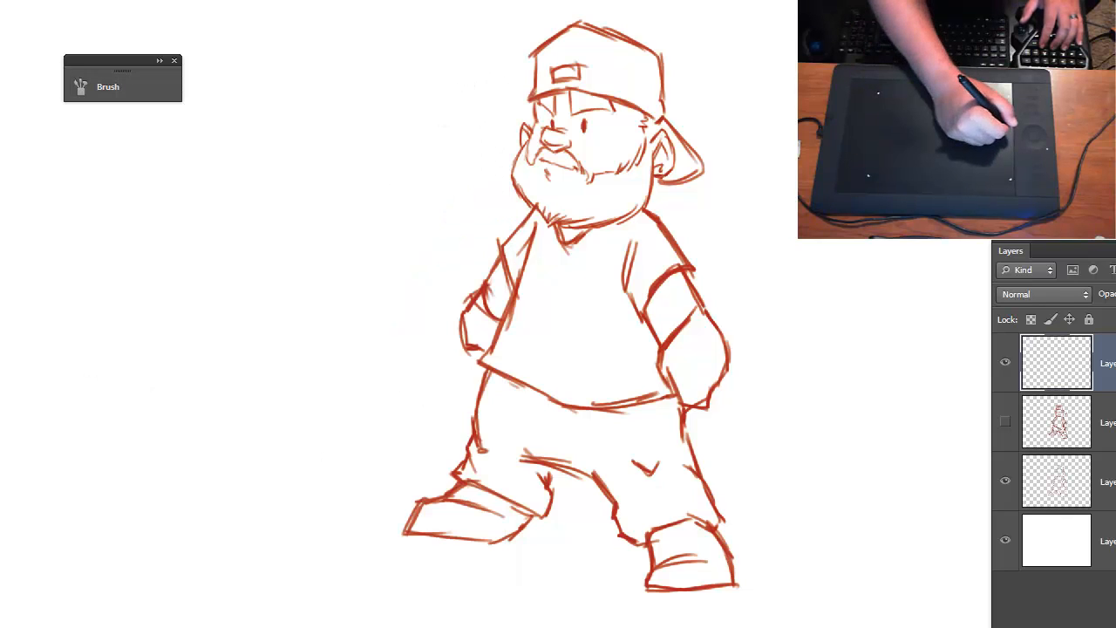
- Change the foreground colour to black (000000)
left_click(1011, 53)
left_click_drag(531, 339, 534, 476)
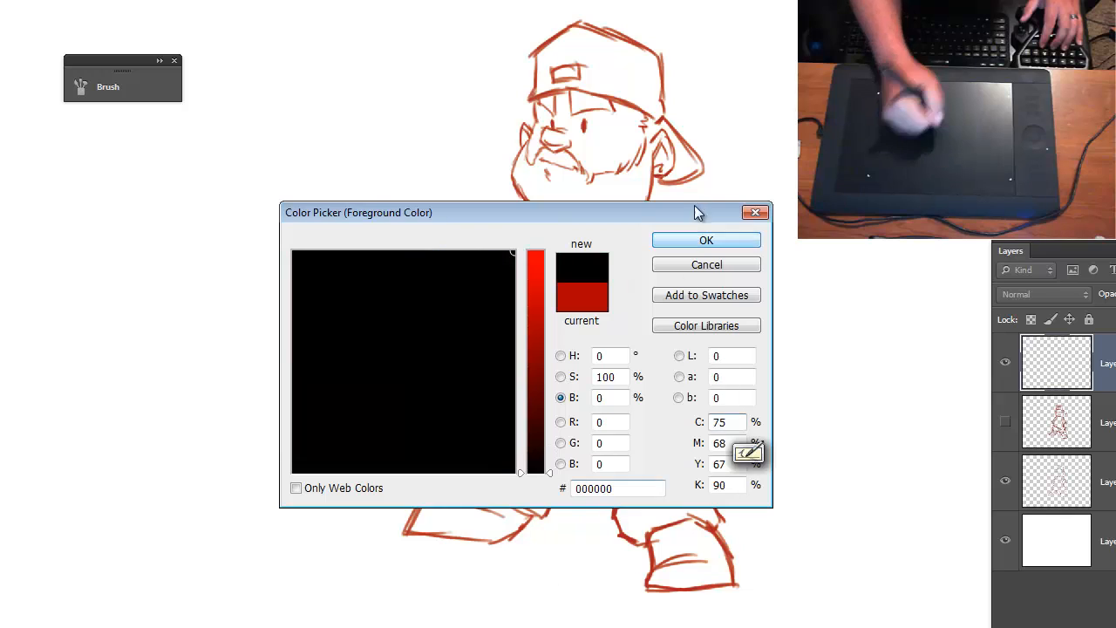
left_click(691, 240)
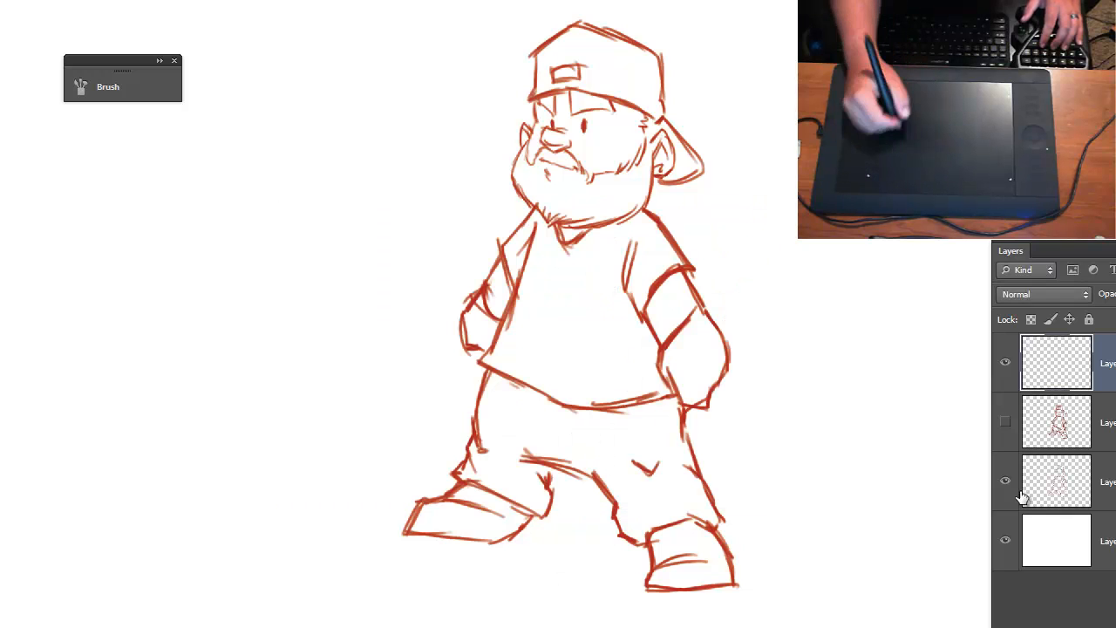
- Show the rough sketch layer, lock both sketch layers completely, and make the empty top layer active
left_click(1087, 416)
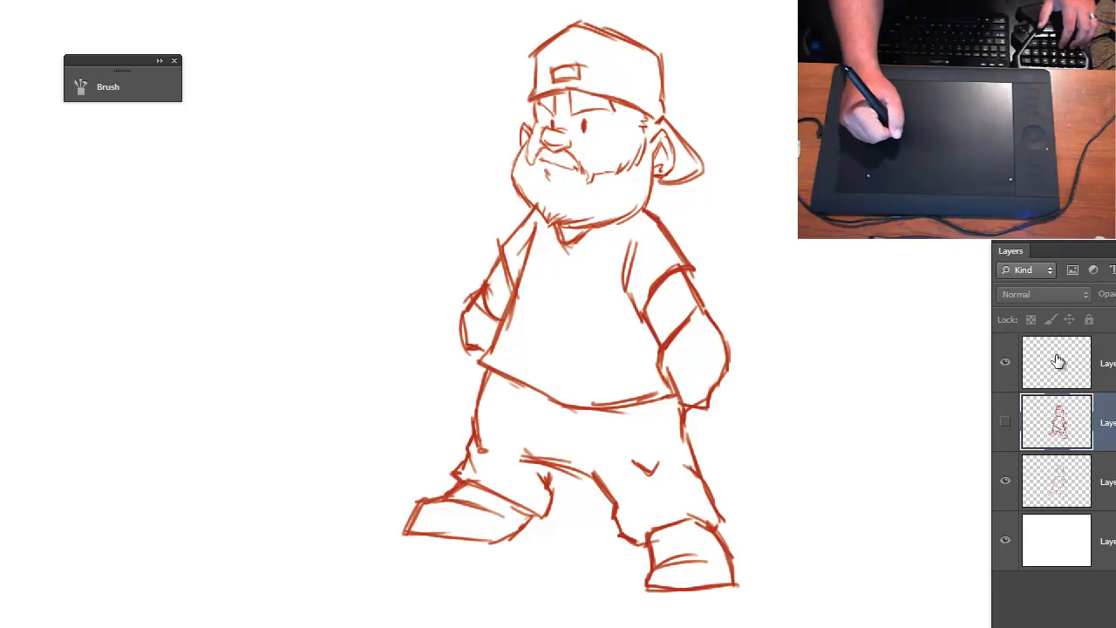
left_click(1006, 421)
left_click(1089, 320)
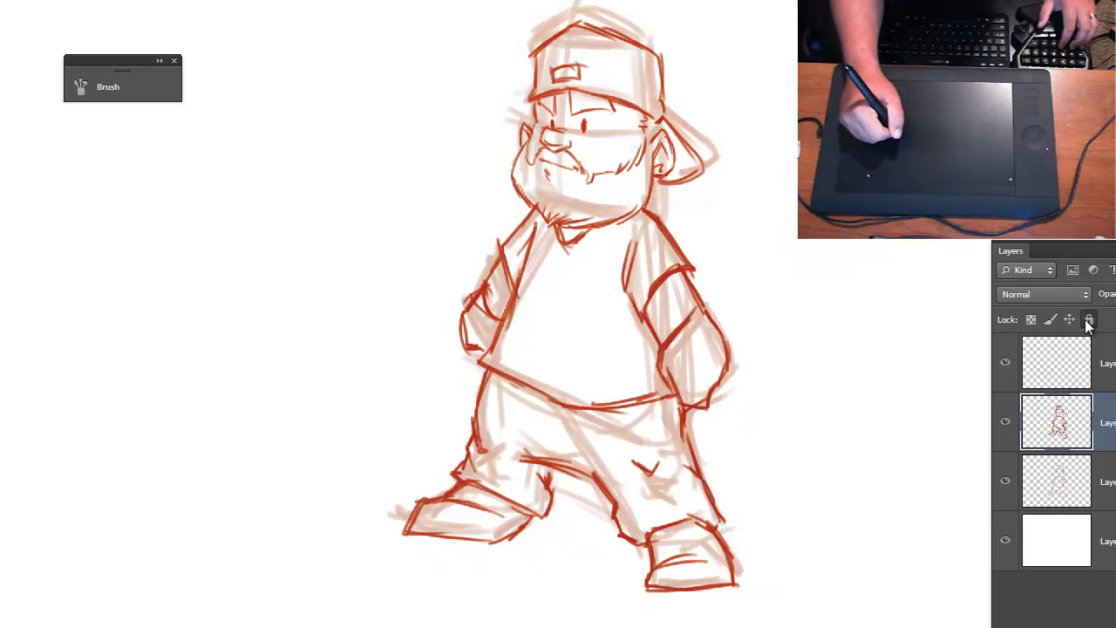
left_click(1109, 482)
left_click(1089, 320)
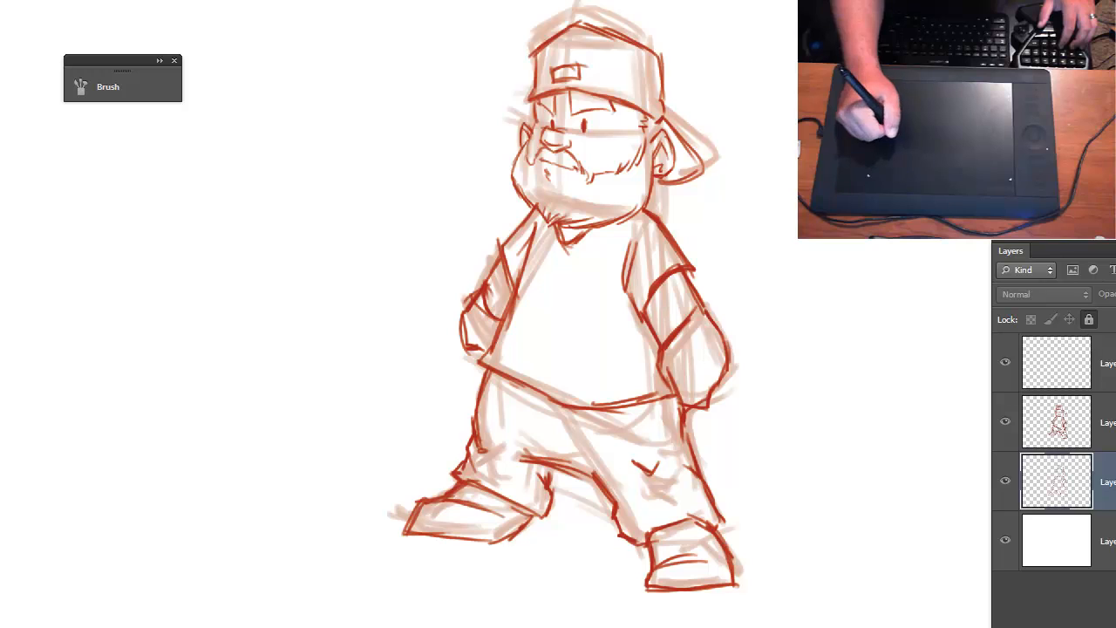
left_click(1038, 362)
- Examine the character's face up close and compare it with the full figure
key("ctrl+plus")
left_click_drag(634, 208, 601, 464)
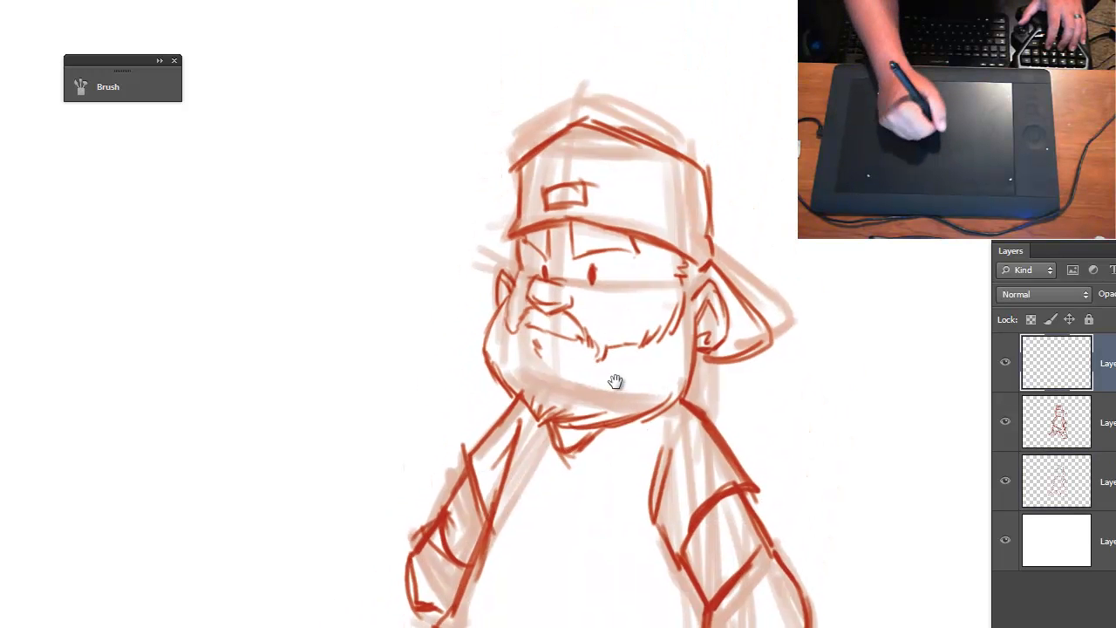
key("ctrl+plus")
key("ctrl+plus")
key("ctrl+plus")
left_click_drag(650, 182, 543, 329)
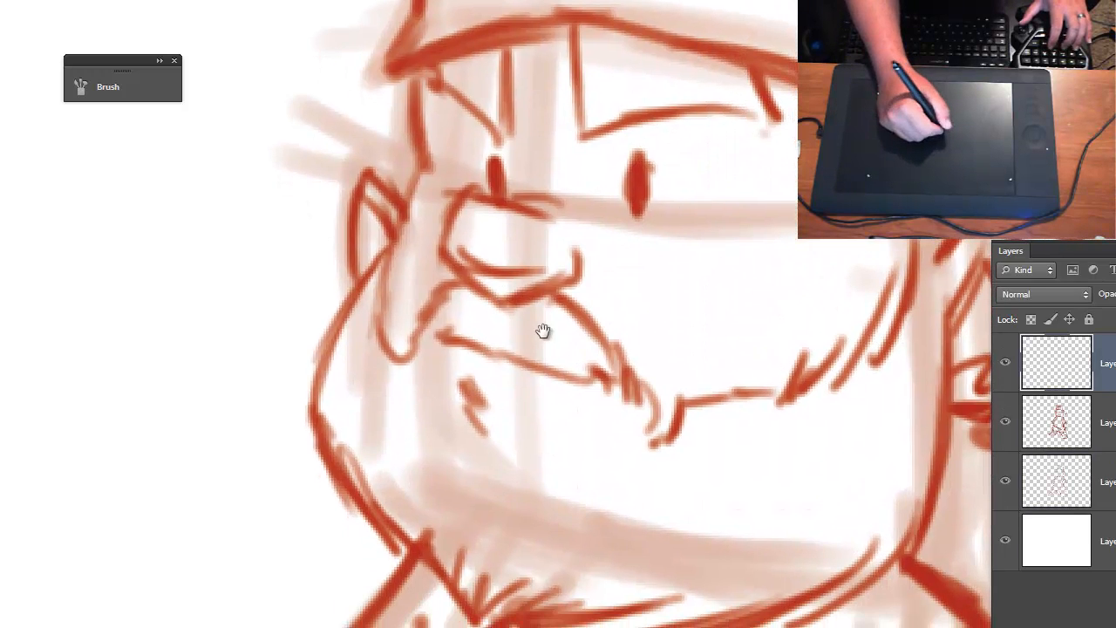
key("ctrl+minus")
key("ctrl+minus")
key("ctrl+minus")
key("ctrl+minus")
key("ctrl+minus")
key("ctrl+plus")
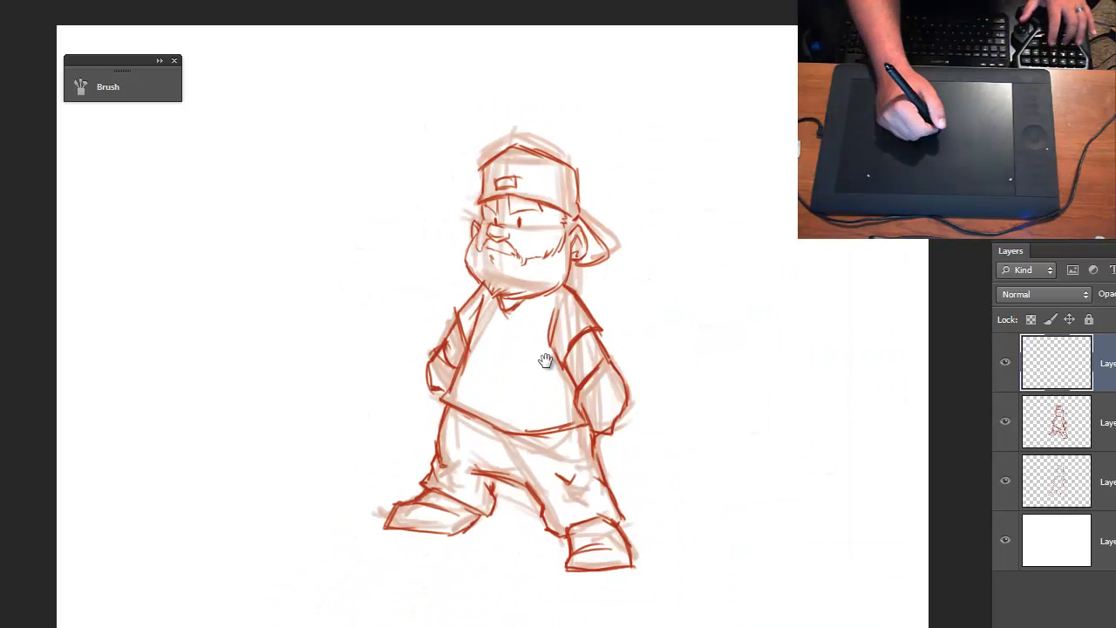
key("ctrl+plus")
key("ctrl+plus")
key("ctrl+plus")
key("ctrl+plus")
key("ctrl+plus")
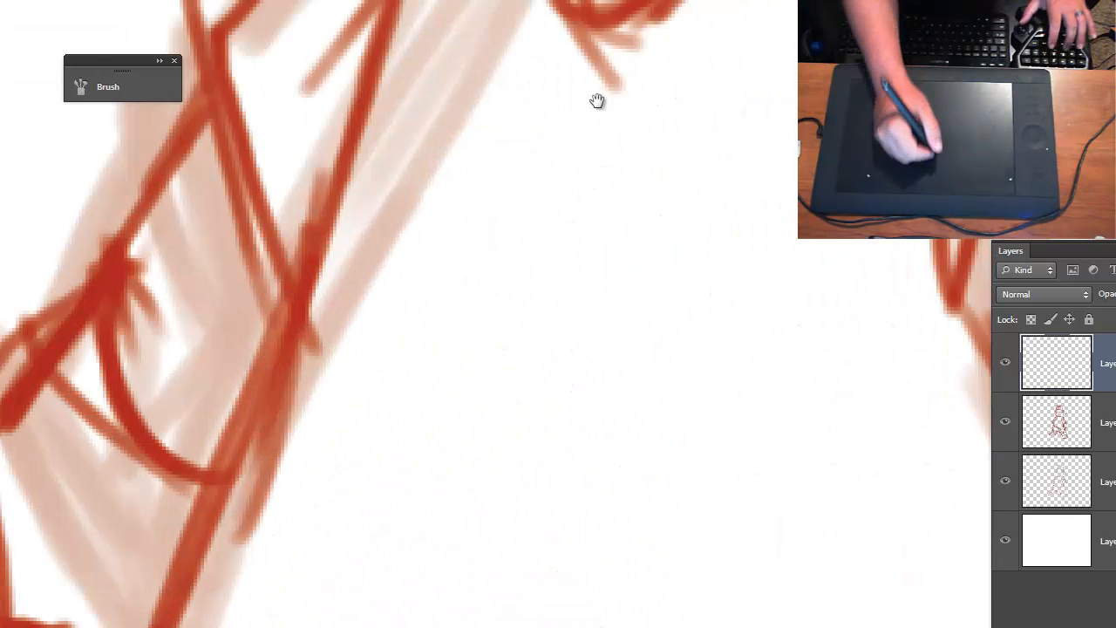
- Inspect the sketch lines around the eyes and nose at high magnification
left_click_drag(599, 102, 545, 516)
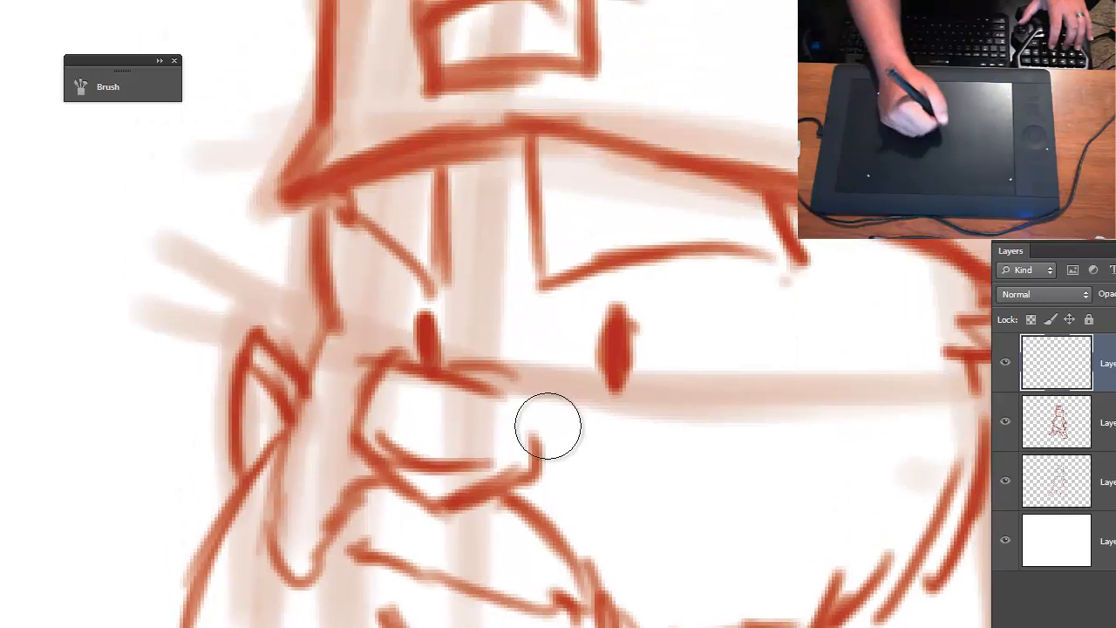
key("ctrl+plus")
key("ctrl+minus")
key("ctrl+minus")
key("ctrl+minus")
key("ctrl+minus")
key("ctrl+minus")
key("ctrl+minus")
key("ctrl+minus")
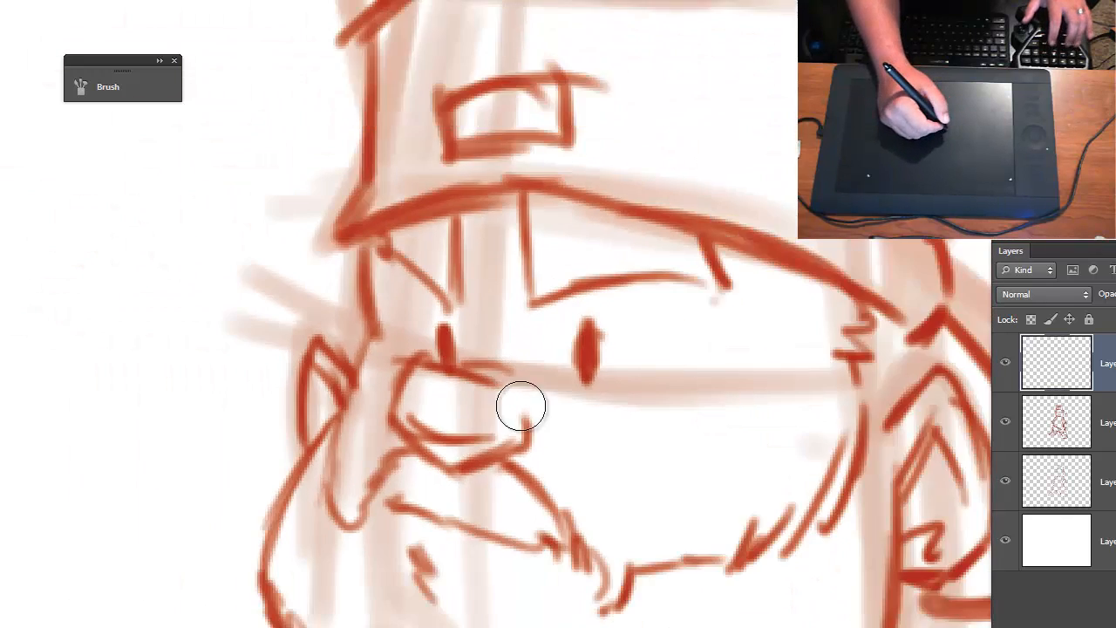
key("ctrl+plus")
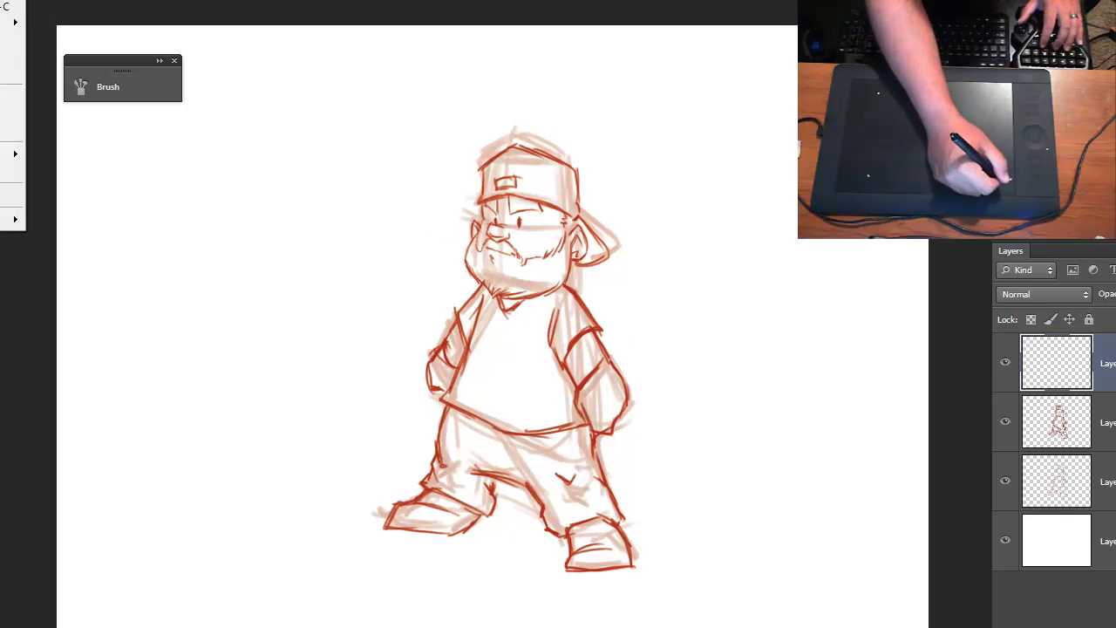
- Check the document's pixel dimensions in the Image Size settings and cancel without changing them
key("ctrl+alt+i")
left_click_drag(328, 1, 529, 192)
double_click(407, 262)
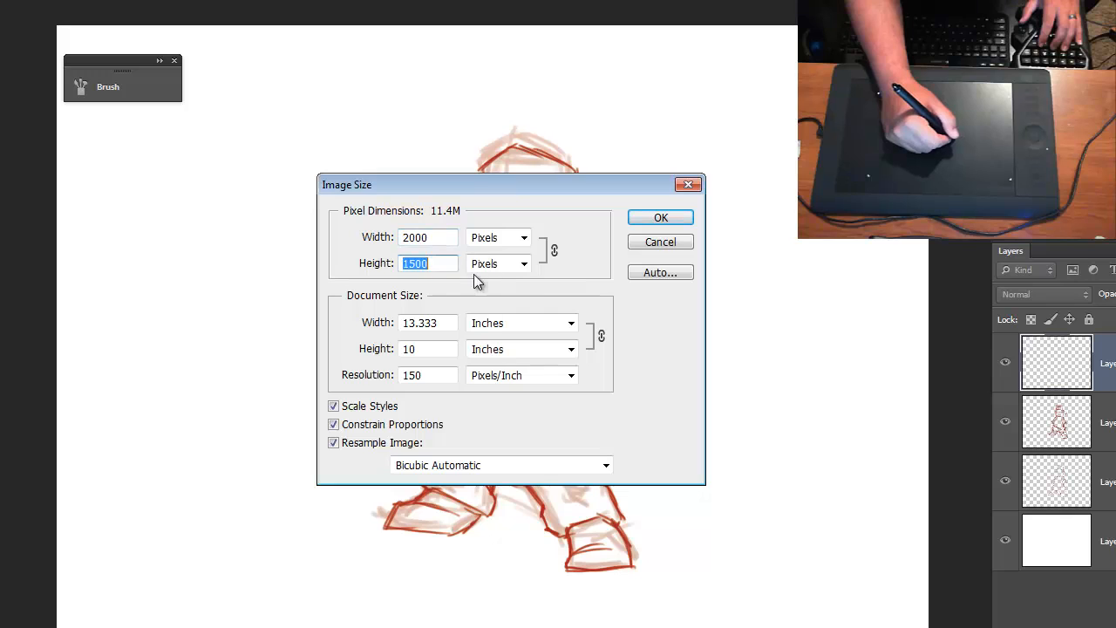
double_click(409, 238)
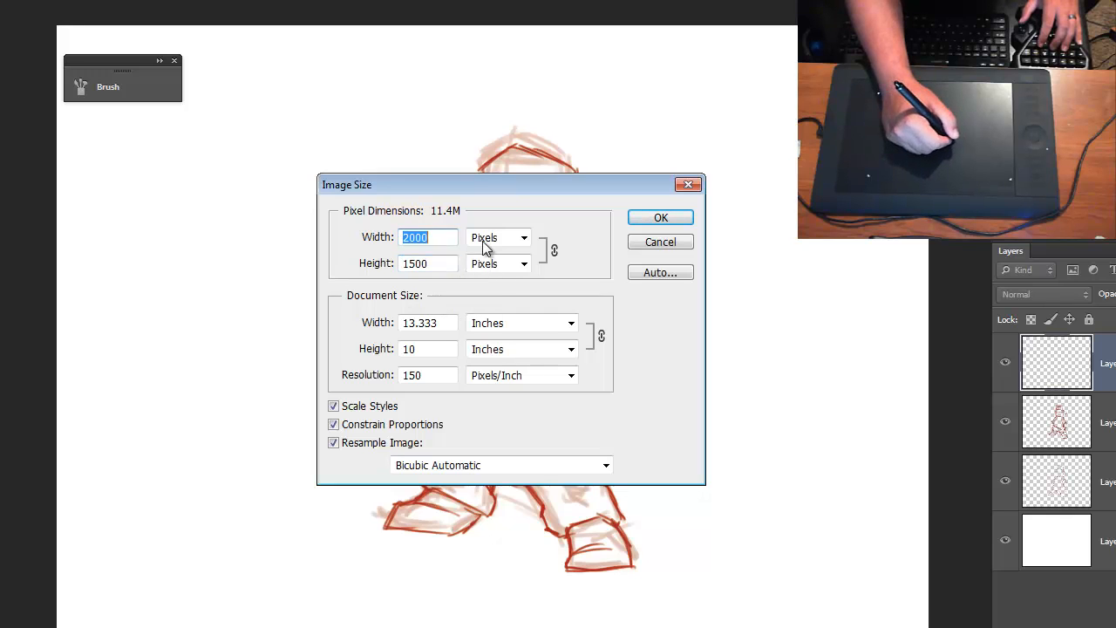
left_click(645, 246)
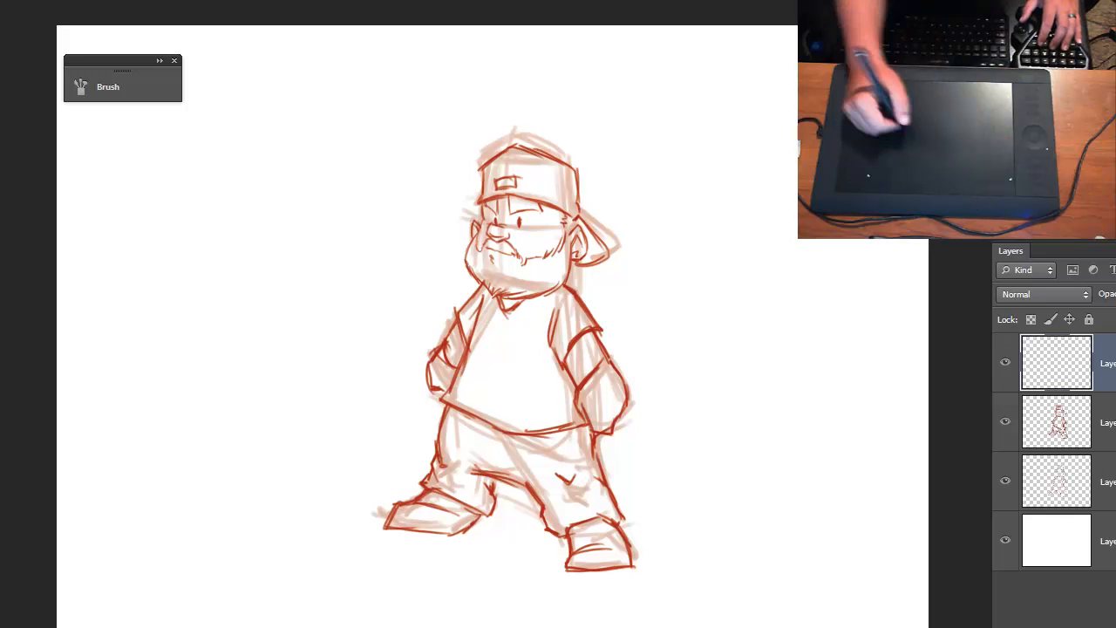
- Try to enlarge the empty top layer and both sketch layers together with Free Transform
key("alt+[")
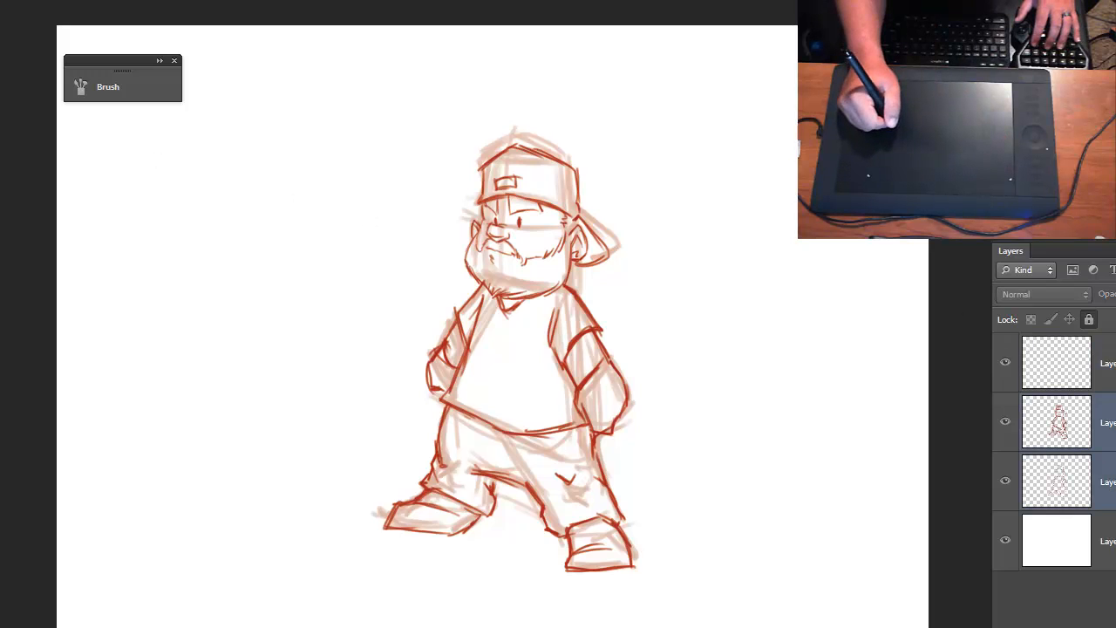
key("alt+]")
key("alt+[")
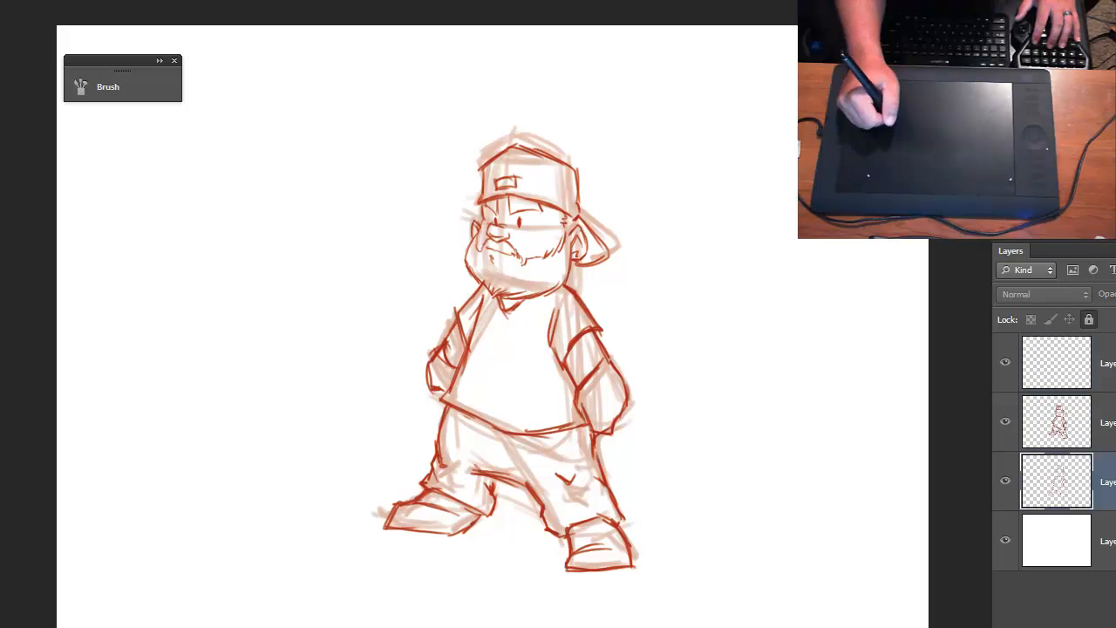
key("alt+]")
key("alt+]")
key("alt+shift+[")
key("alt+shift+[")
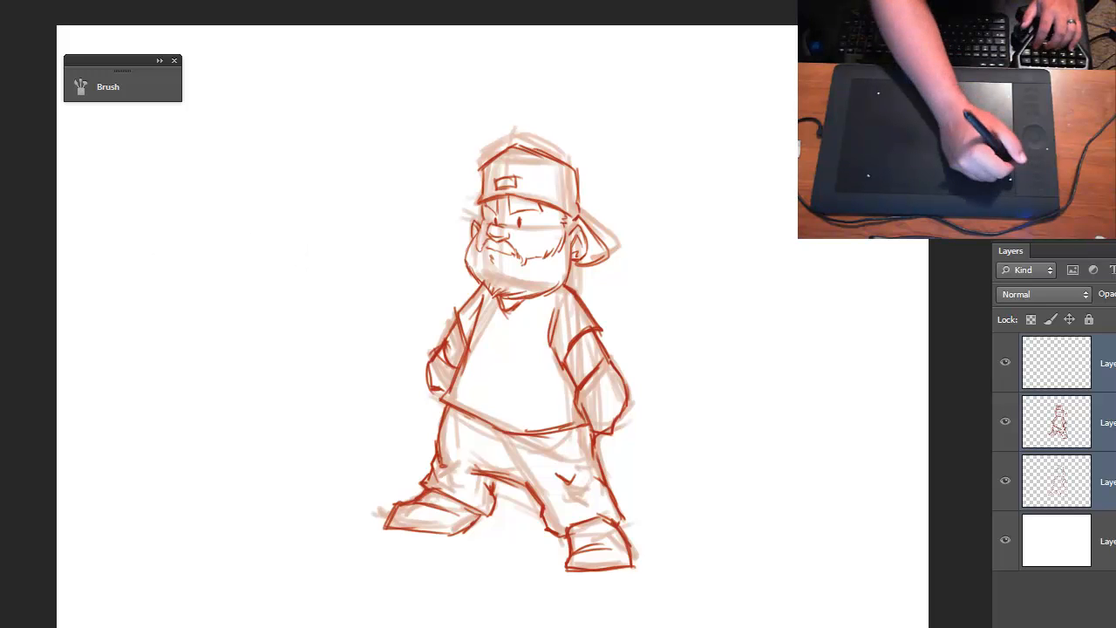
key("ctrl+t")
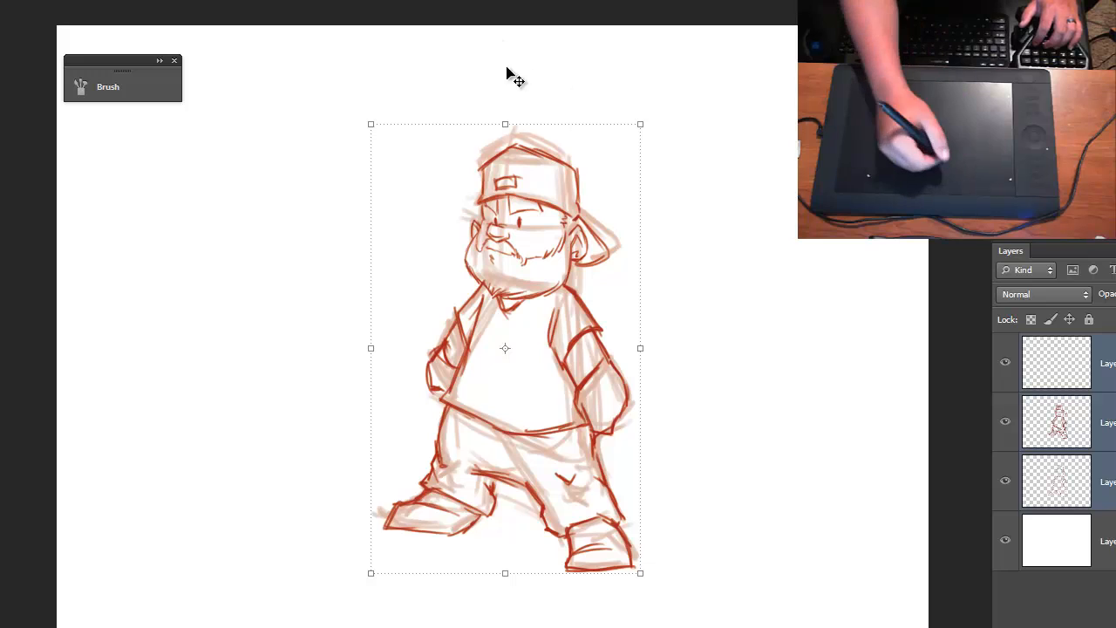
left_click_drag(641, 127, 668, 112)
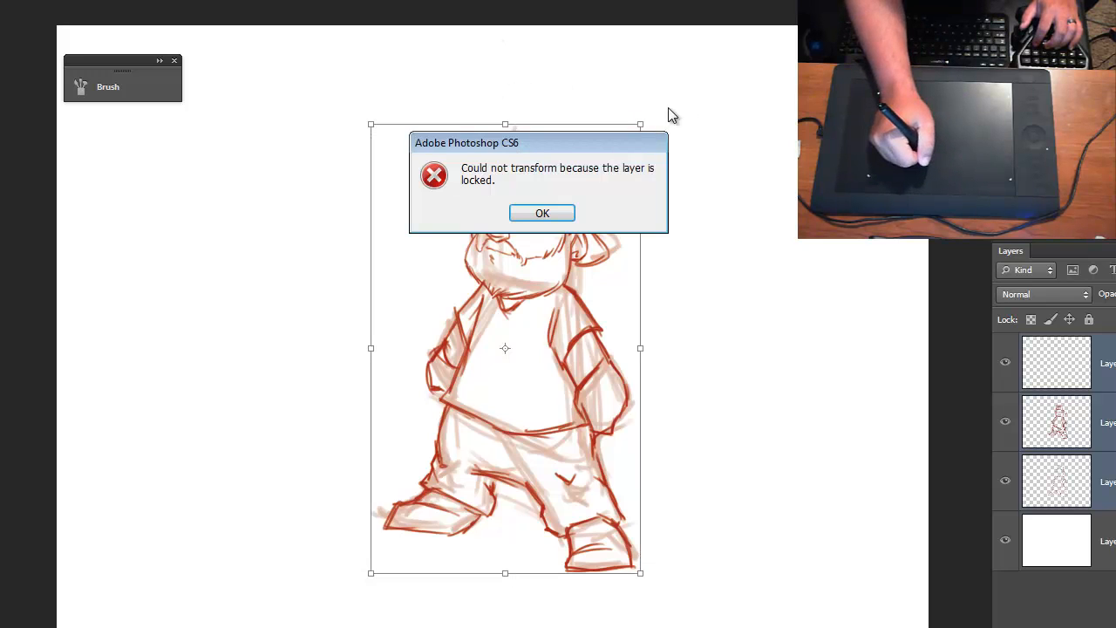
left_click(563, 214)
- Unlock the refined sketch layer and the rough sketch layer
left_click(1110, 422)
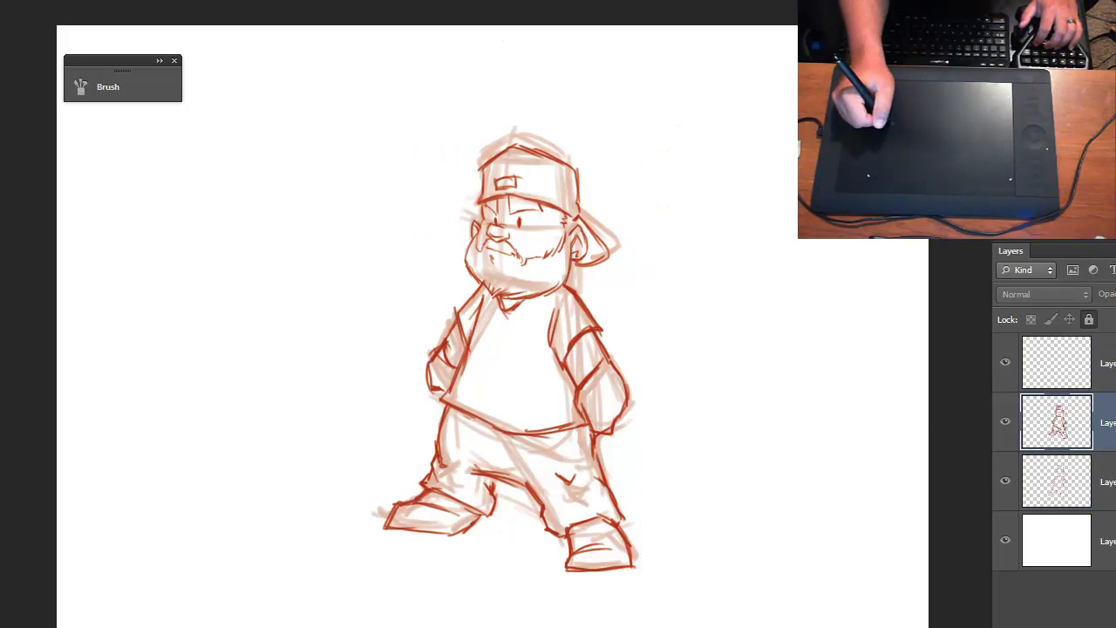
left_click(1089, 320)
left_click(1110, 481)
left_click(1090, 319)
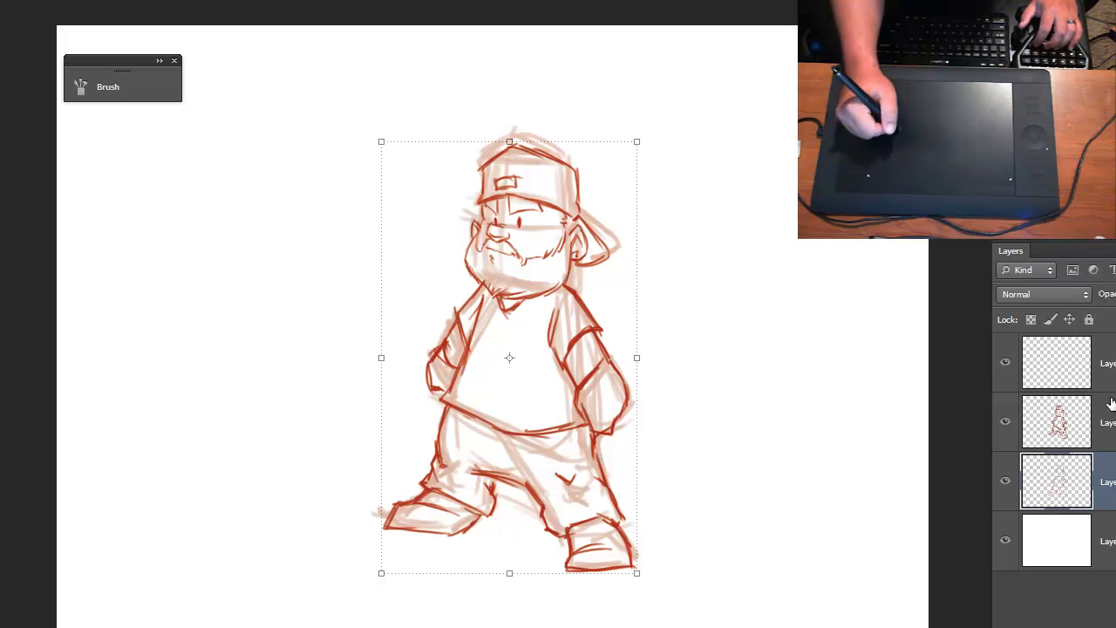
- Select the empty top layer with both sketch layers and scale the character up to fill most of the canvas height
left_click(1110, 365, "shift")
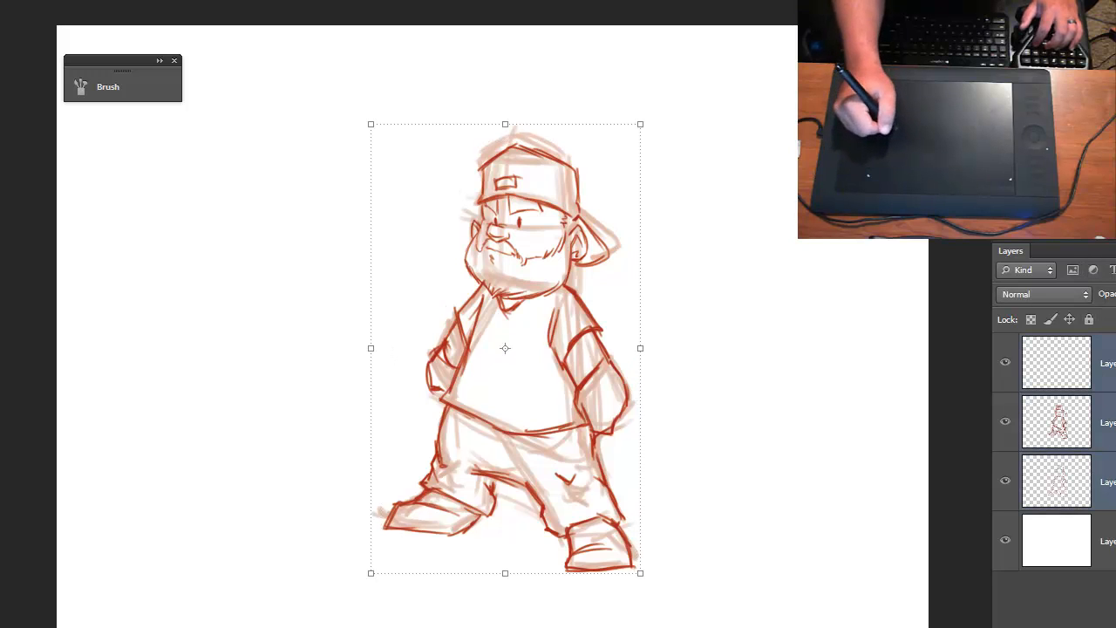
left_click(644, 129)
left_click_drag(643, 128, 723, 82)
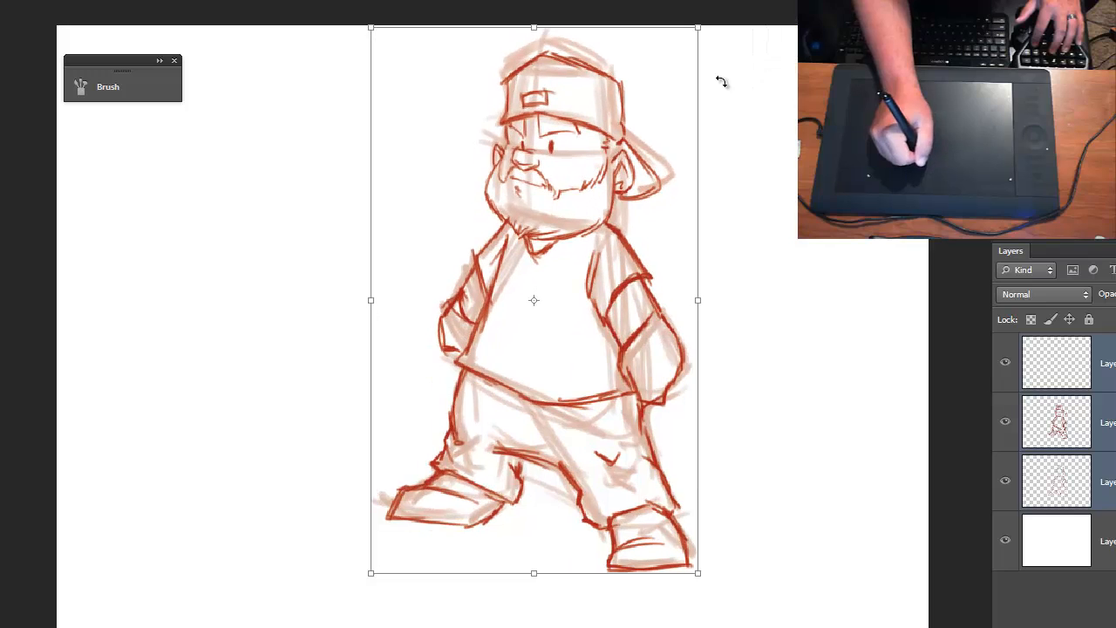
left_click_drag(369, 576, 313, 625)
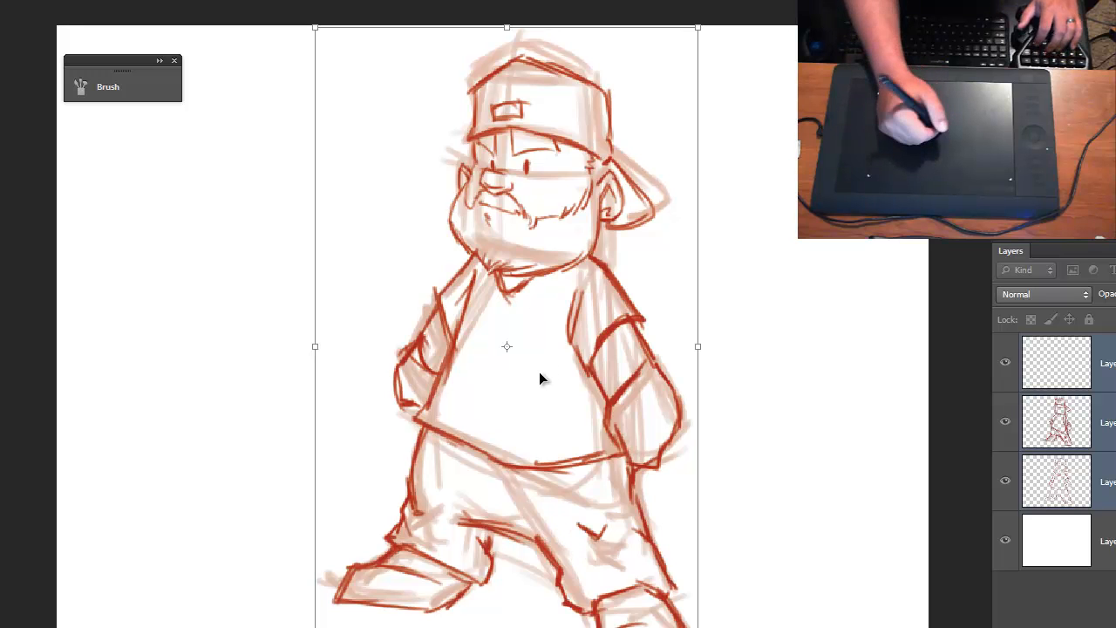
key("Return")
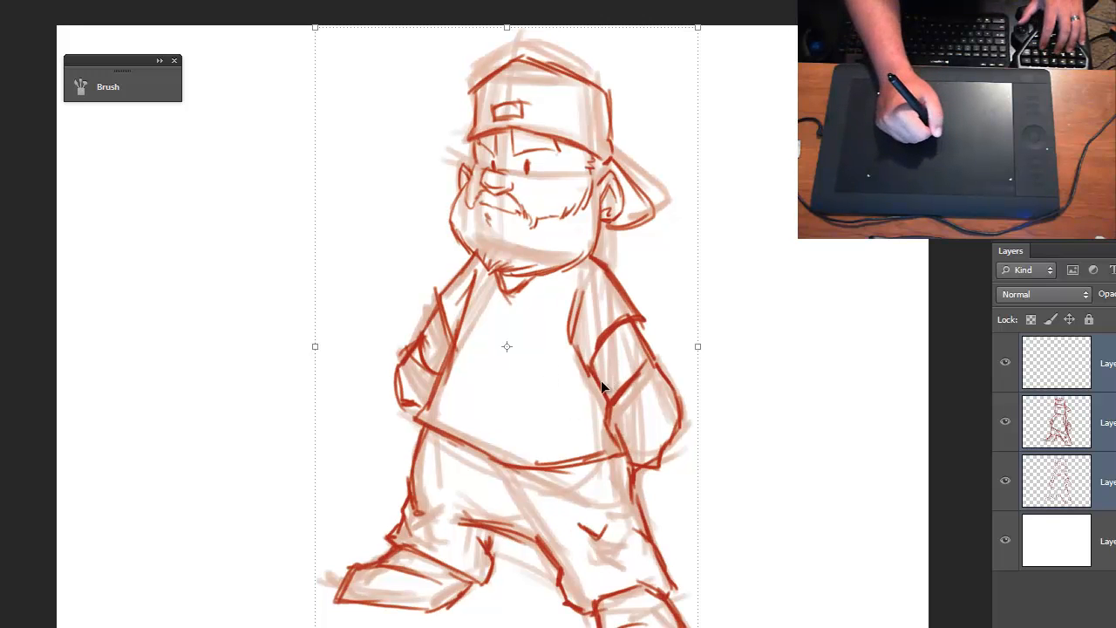
- Examine the enlarged character's eyes and nose up close for pixelation, and compare with the wider figure
key("ctrl+plus")
key("ctrl+plus")
key("ctrl+plus")
key("ctrl+plus")
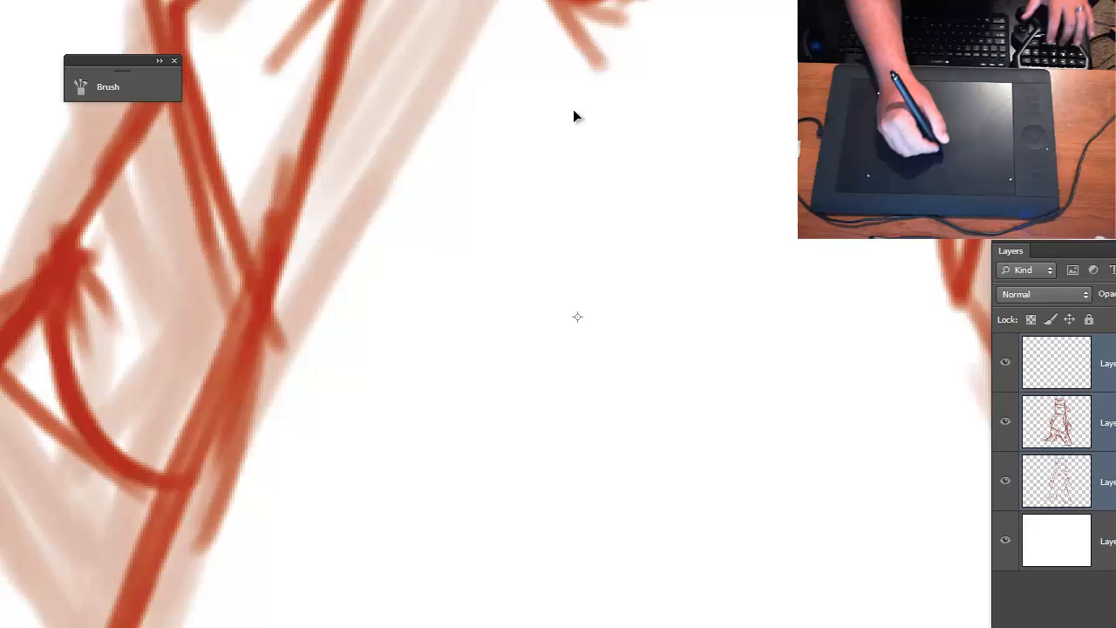
left_click_drag(573, 109, 529, 602)
key("ctrl+plus")
key("ctrl+plus")
key("ctrl+plus")
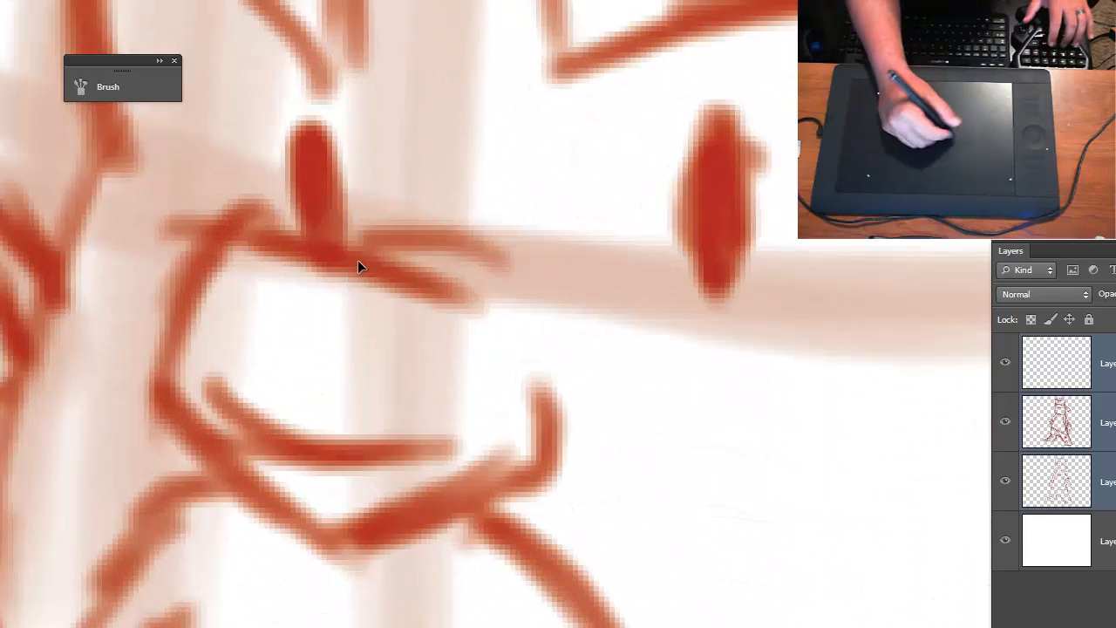
key("ctrl+minus")
key("ctrl+minus")
key("ctrl+minus")
key("ctrl+minus")
key("ctrl+minus")
key("ctrl+minus")
key("ctrl+minus")
key("ctrl+plus")
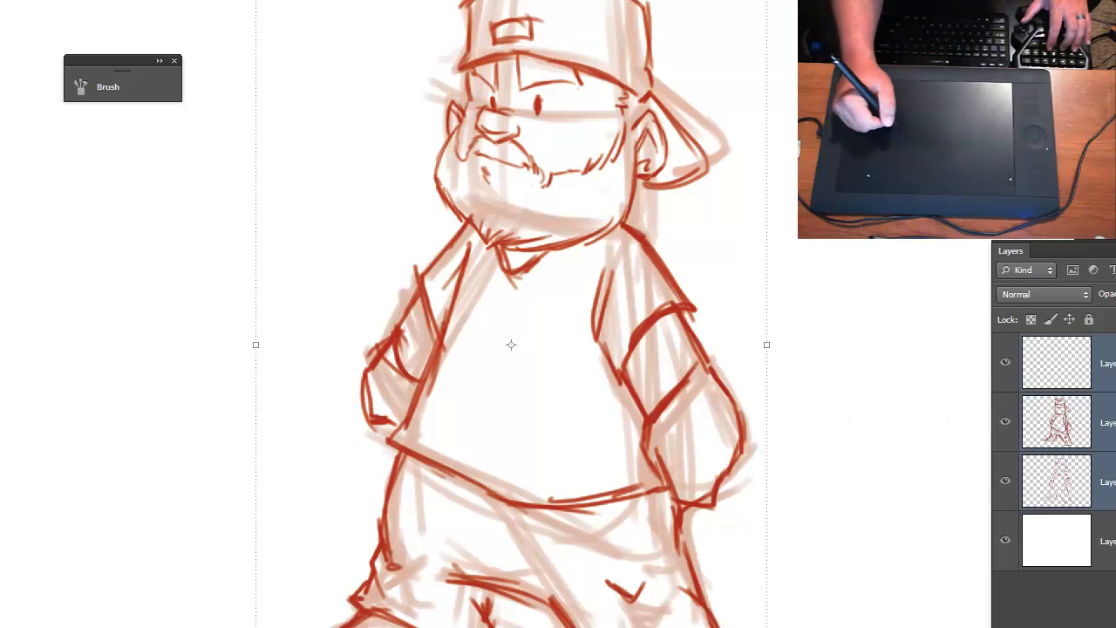
- Lock both sketch layers completely again and make the empty top layer active
left_click(1108, 423)
left_click(1089, 320)
left_click(1108, 483)
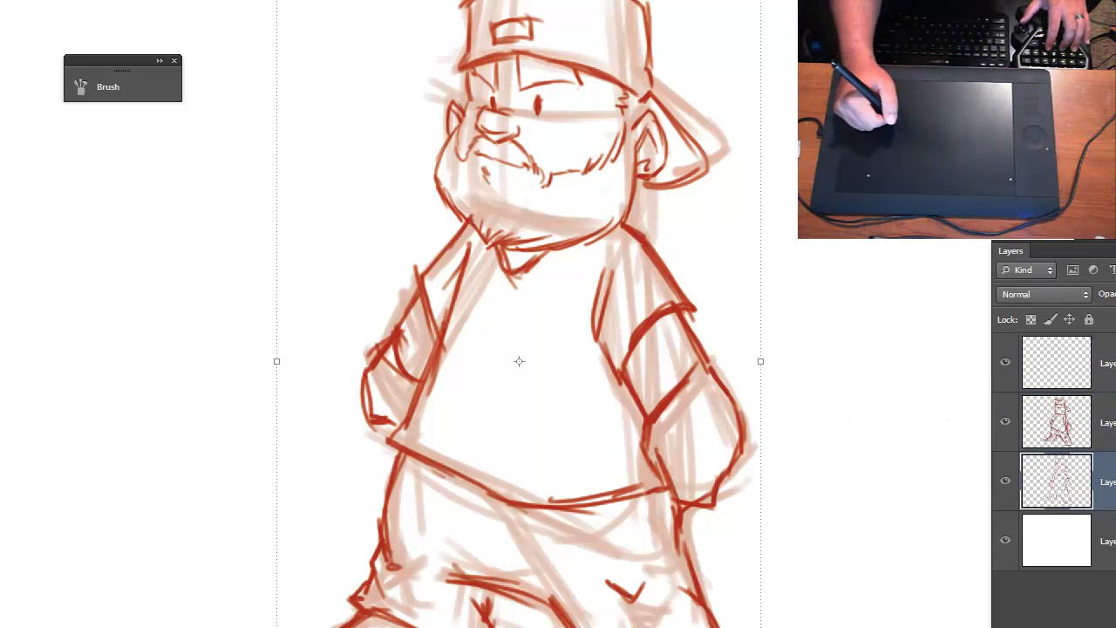
left_click(1089, 320)
left_click(1108, 363)
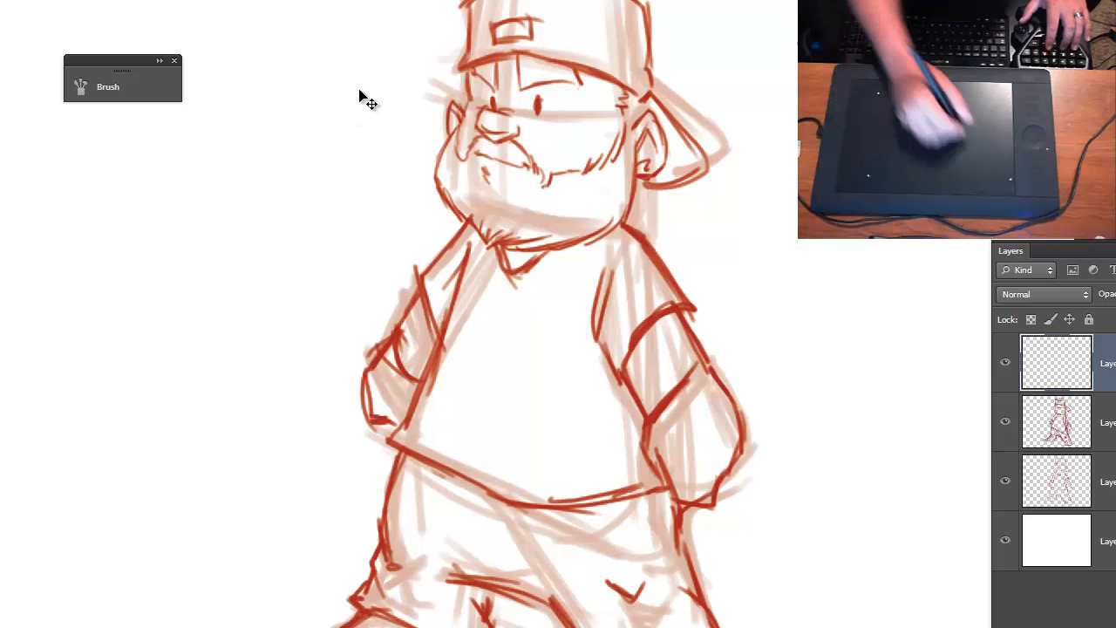
- Check the brush tip settings and ink the left contour of the nose with two overlapping black strokes
key("ctrl+plus")
key("ctrl+plus")
left_click_drag(515, 83, 489, 491)
left_click_drag(491, 108, 399, 284)
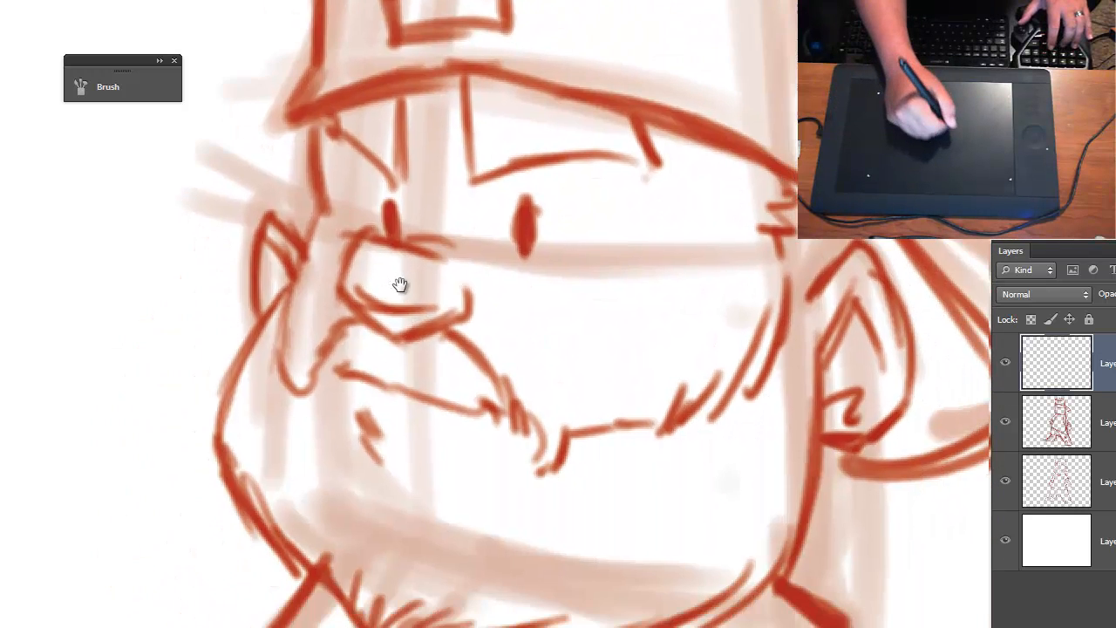
key("ctrl+plus")
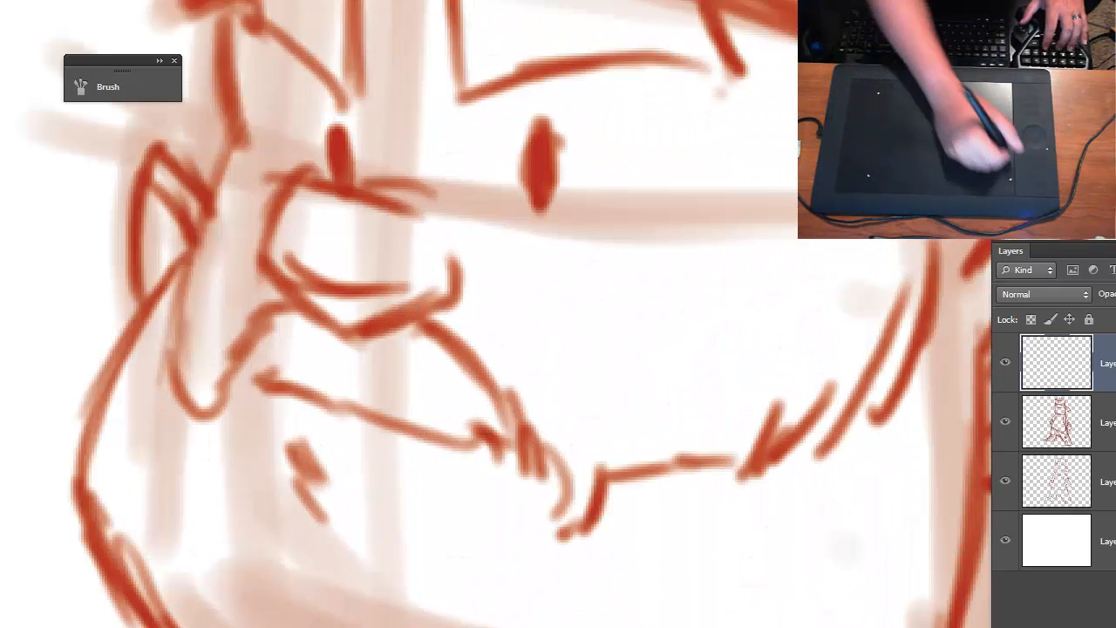
left_click(87, 87)
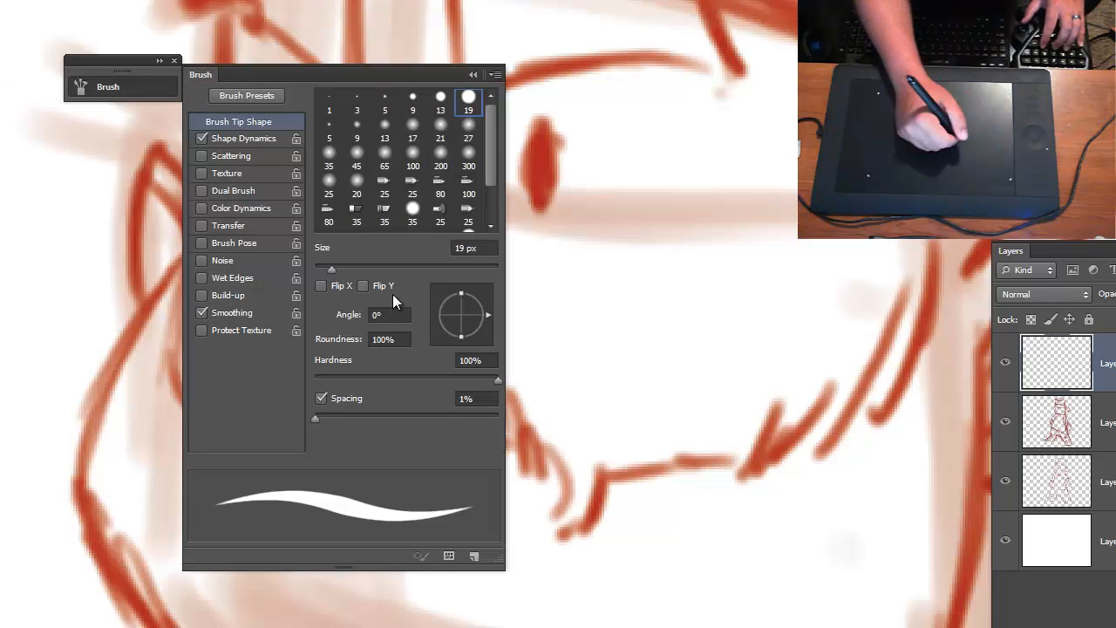
left_click(473, 74)
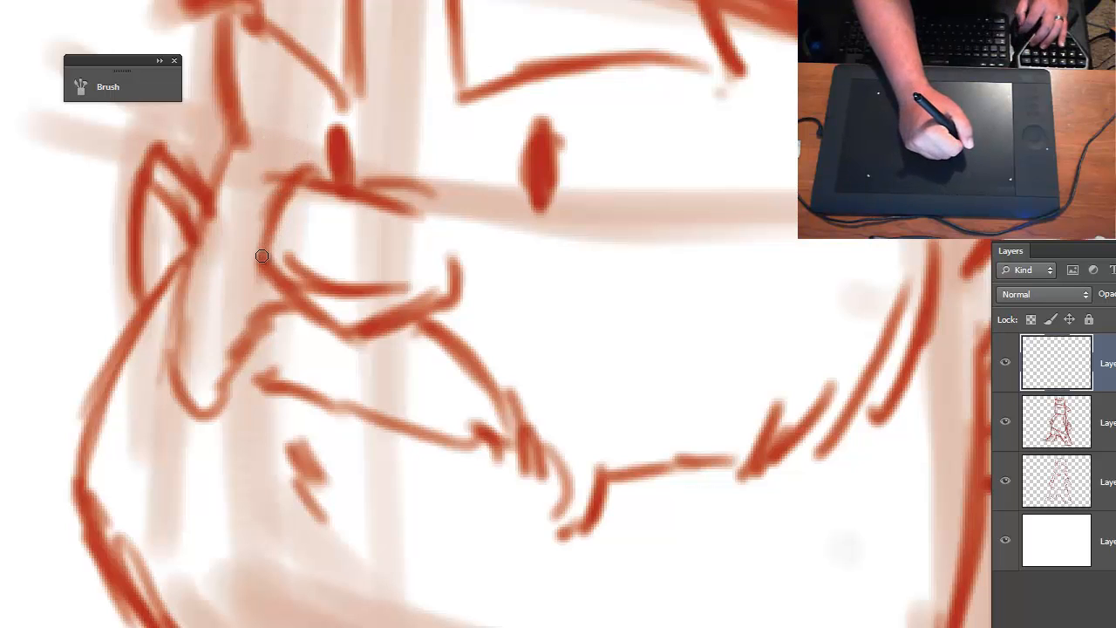
left_click_drag(261, 253, 297, 181)
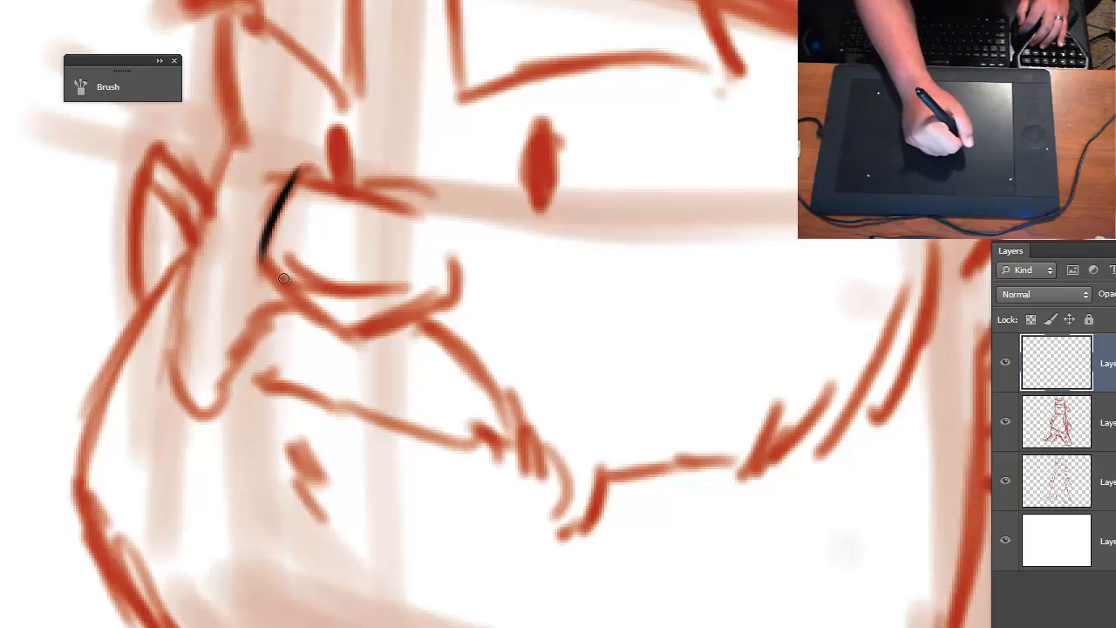
left_click_drag(261, 256, 287, 192)
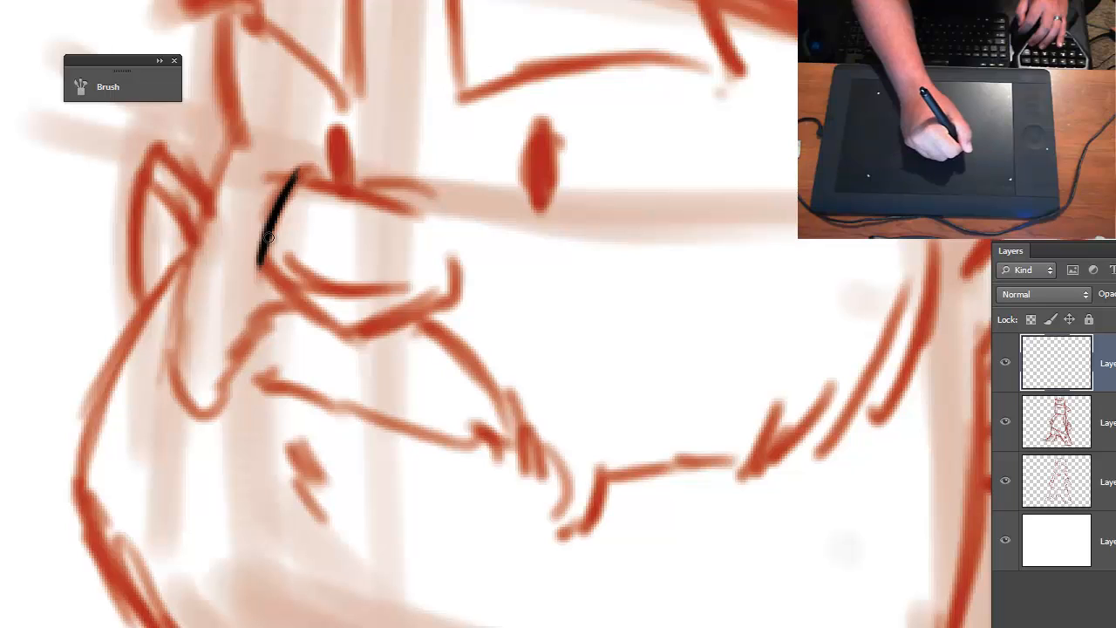
- Check the 4 px brush, draw a few diagonal test strokes on the cheek, and undo them
left_click(108, 87)
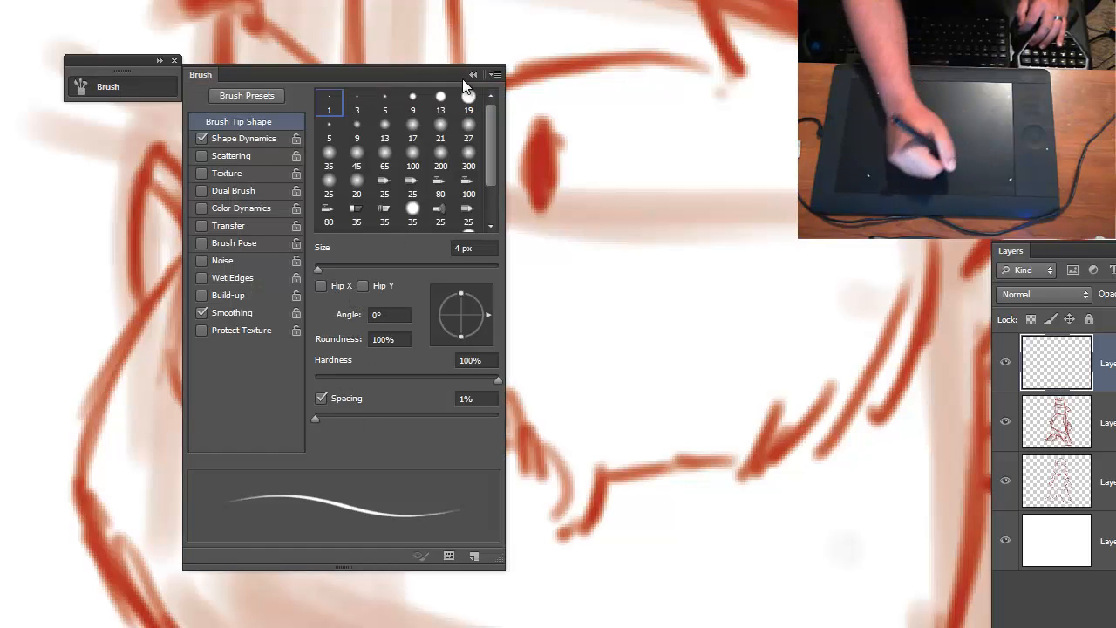
mouse_move(558, 339)
left_mouse_down()
mouse_move(637, 270)
mouse_move(584, 311)
mouse_move(649, 258)
left_mouse_up()
left_click_drag(560, 338, 668, 245)
mouse_move(559, 352)
left_mouse_down()
mouse_move(675, 251)
mouse_move(681, 260)
left_mouse_up()
mouse_move(578, 353)
left_mouse_down()
mouse_move(673, 274)
mouse_move(657, 381)
left_mouse_up()
key("ctrl+alt+z")
key("ctrl+alt+z")
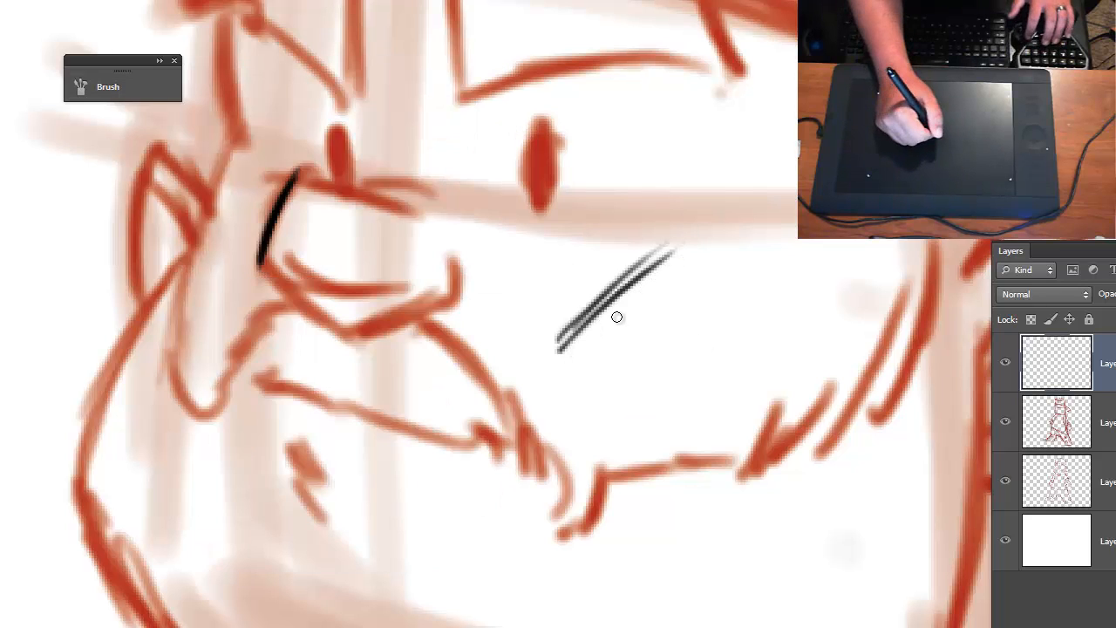
key("ctrl+alt+z")
key("ctrl+alt+z")
key("ctrl+alt+z")
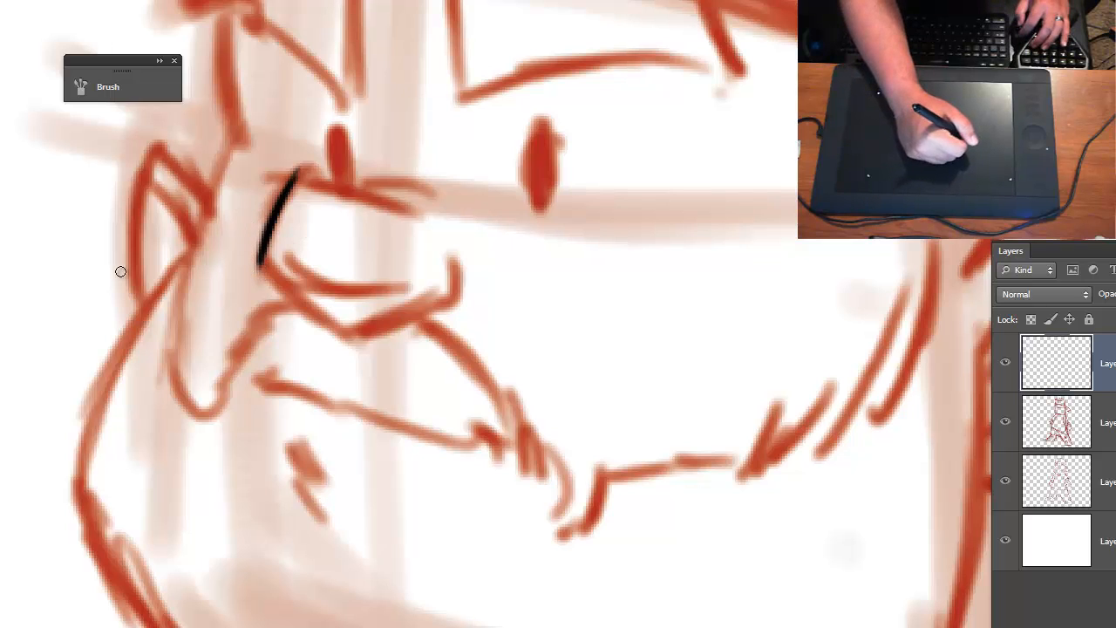
- Draw test strokes in the blank area beside the face and undo them
left_click_drag(16, 260, 67, 363)
mouse_move(14, 267)
left_mouse_down()
mouse_move(74, 375)
mouse_move(16, 283)
mouse_move(2, 328)
mouse_move(14, 304)
mouse_move(33, 312)
mouse_move(42, 379)
mouse_move(101, 347)
mouse_move(103, 398)
mouse_move(168, 414)
mouse_move(185, 452)
mouse_move(231, 457)
mouse_move(262, 487)
left_mouse_up()
key("ctrl+alt+z")
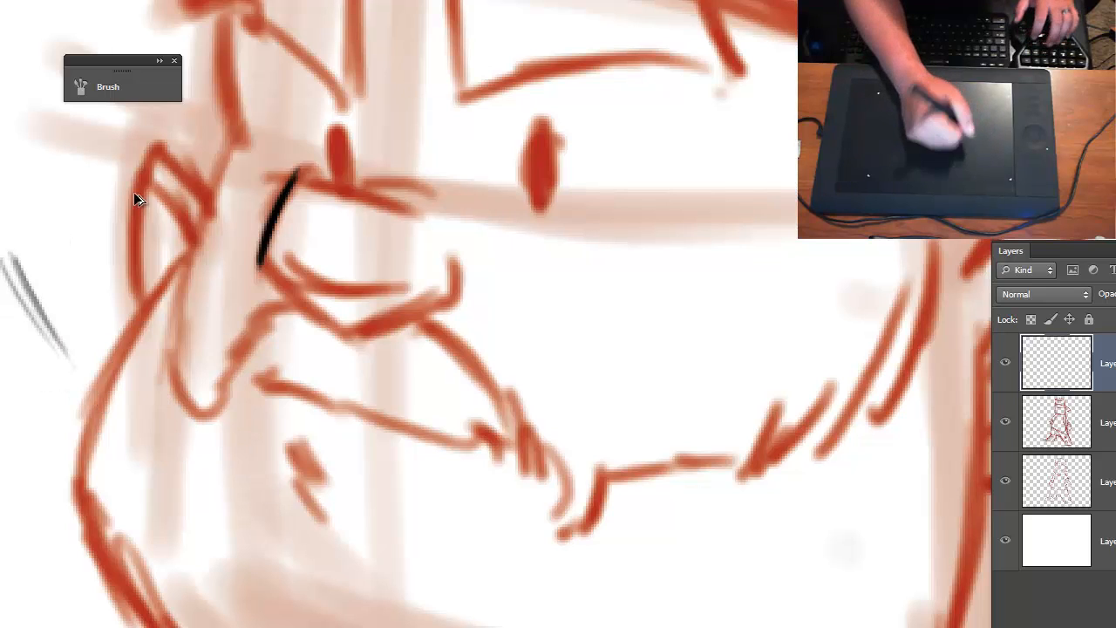
key("ctrl+alt+z")
key("ctrl+alt+z")
key("ctrl+alt+z")
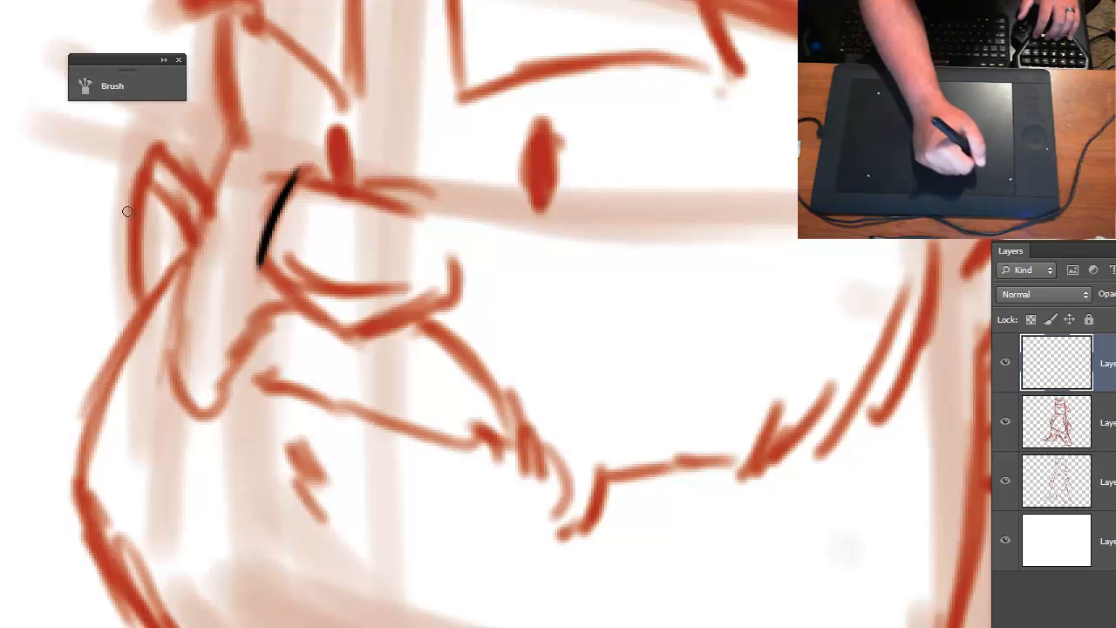
- Turn on the brush's Transfer option to view its pen pressure controls, and turn it off again
left_click(116, 84)
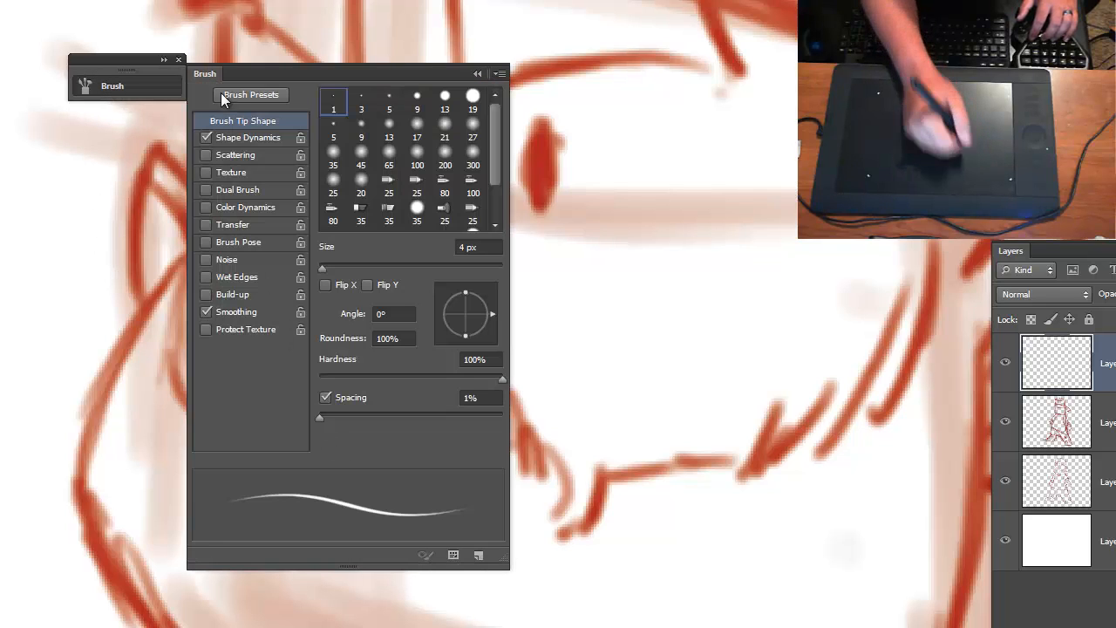
left_click(231, 226)
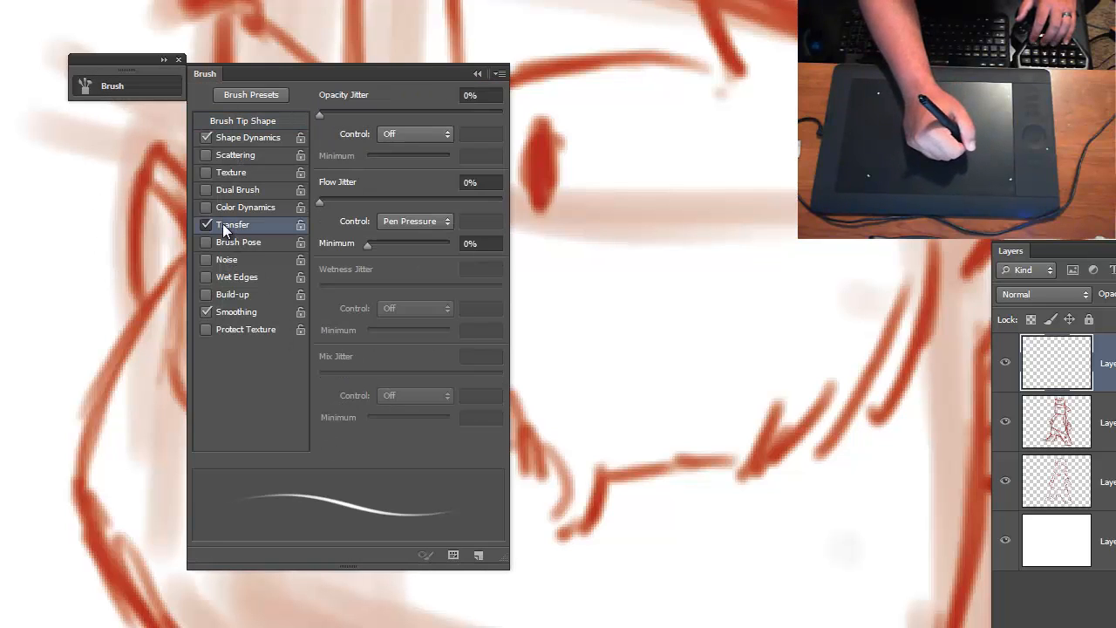
left_click(206, 224)
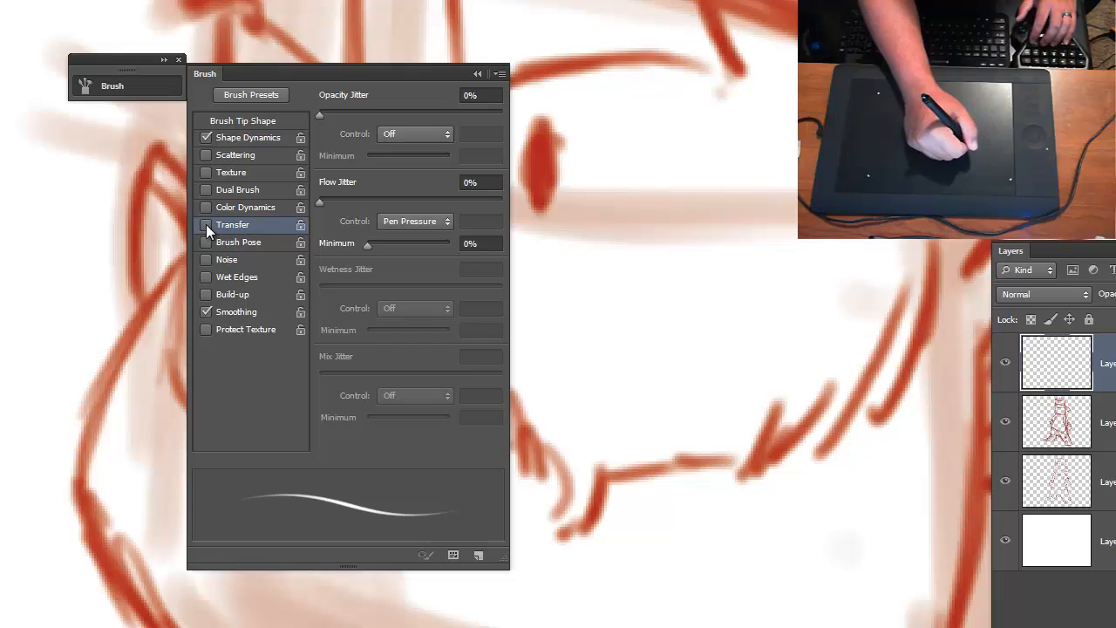
- Review the brush's Shape Dynamics, try a 55 px tip size, and set it back to 4 px
left_click(232, 137)
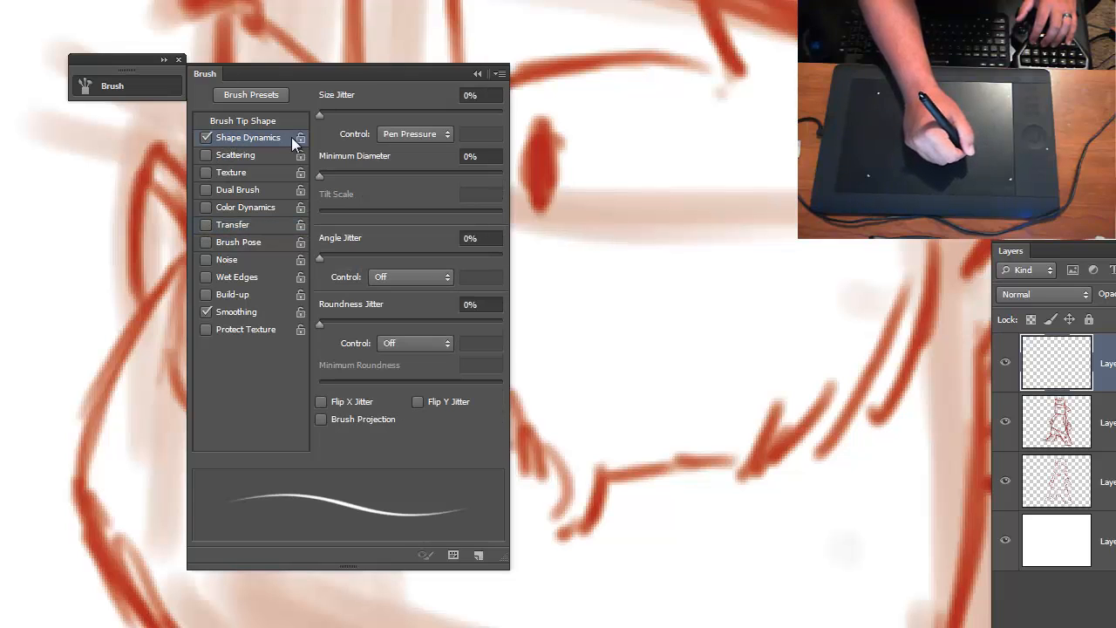
left_click(238, 117)
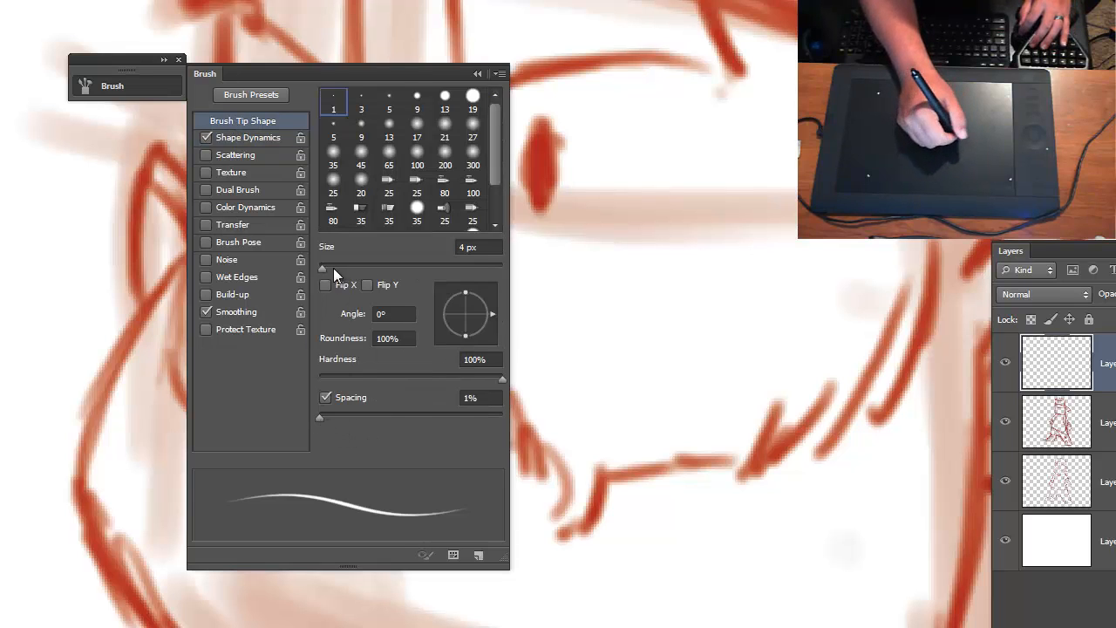
left_click_drag(319, 268, 369, 272)
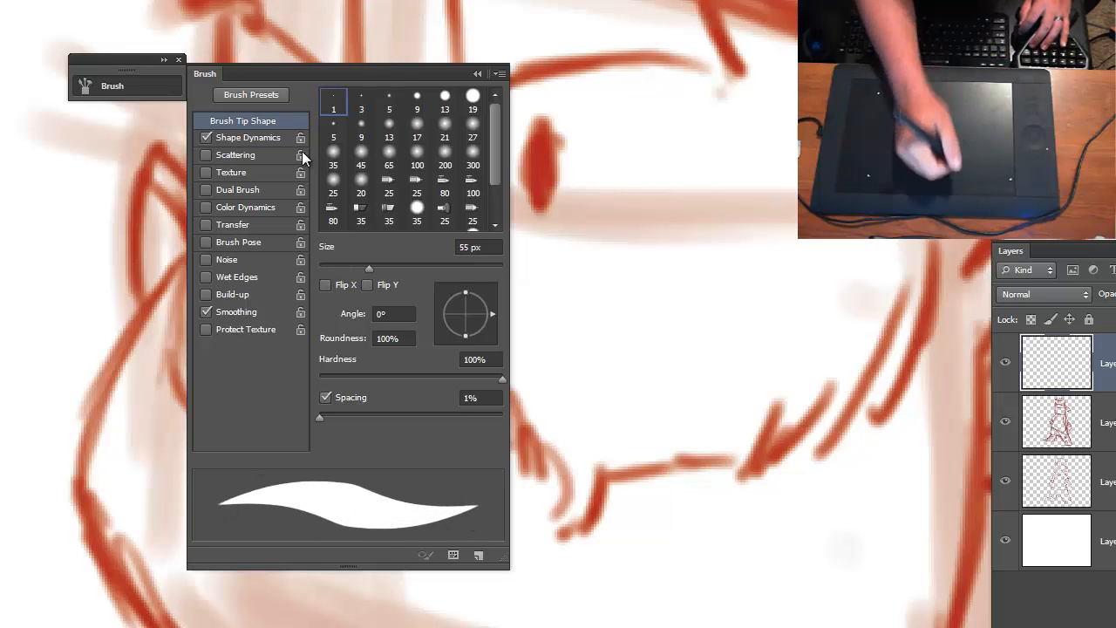
left_click(323, 264)
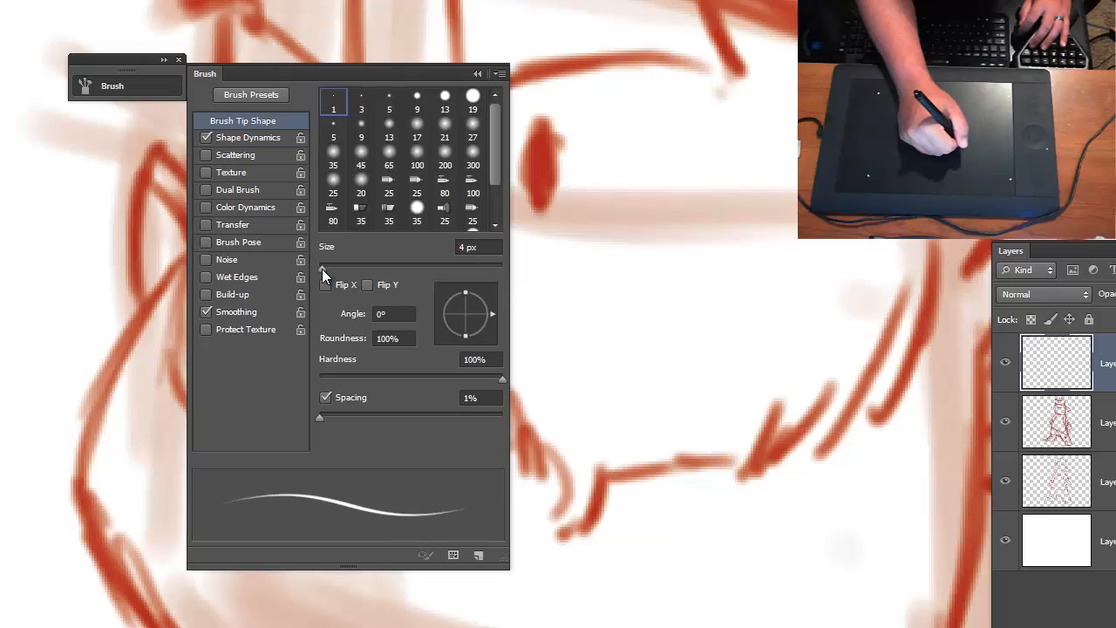
left_click(476, 73)
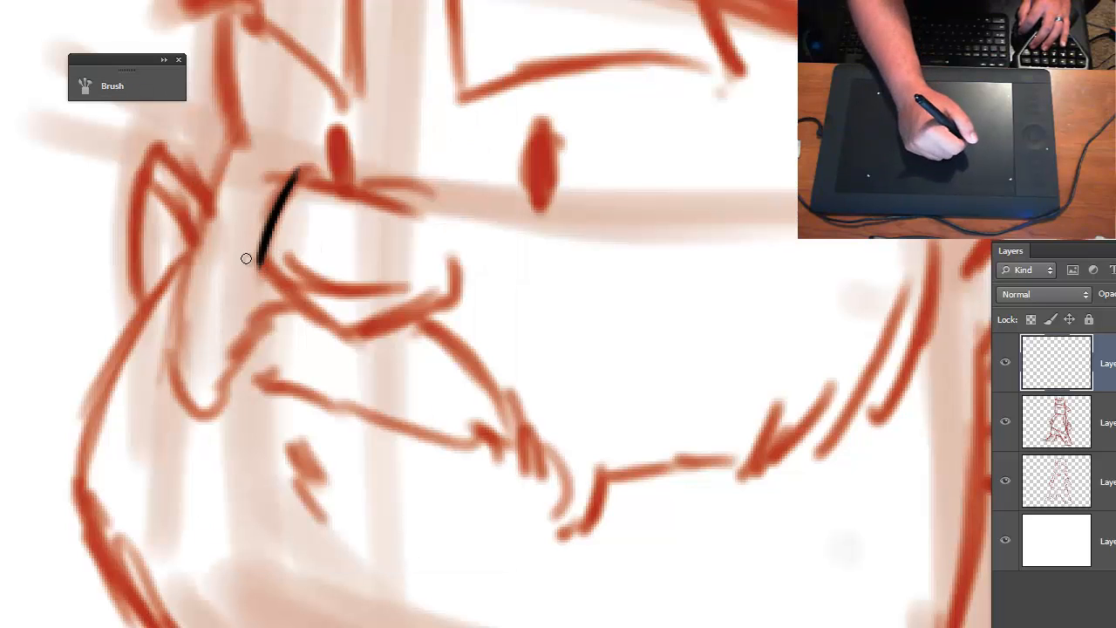
- Ink the underside of the nose with overlapping black strokes, thickening the line and curving it up around the nostril
left_click_drag(259, 262, 340, 335)
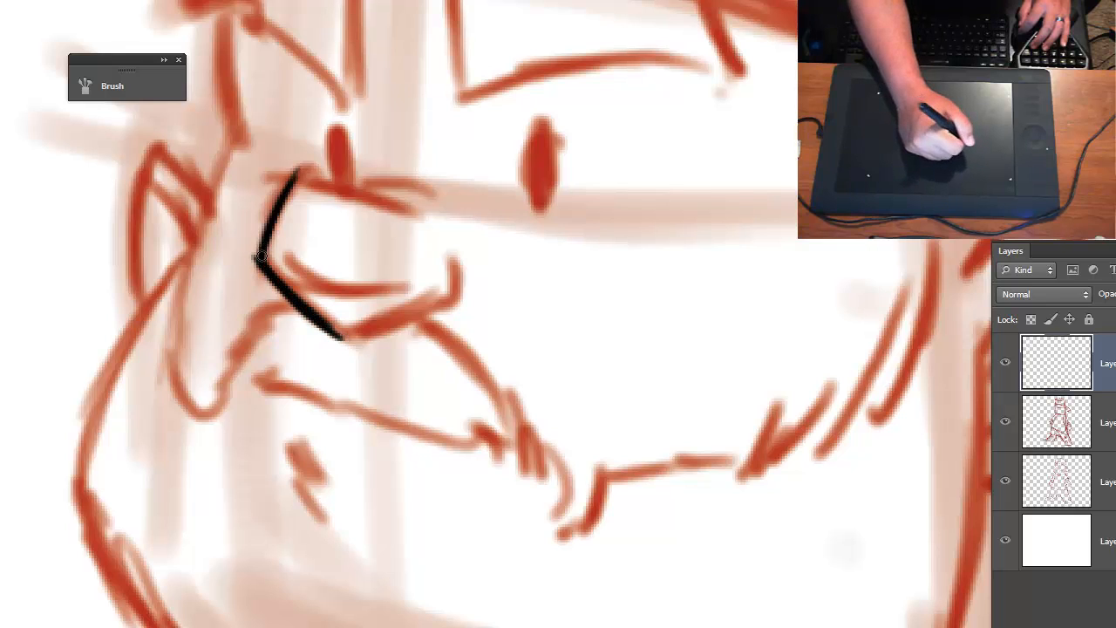
left_click_drag(264, 266, 343, 332)
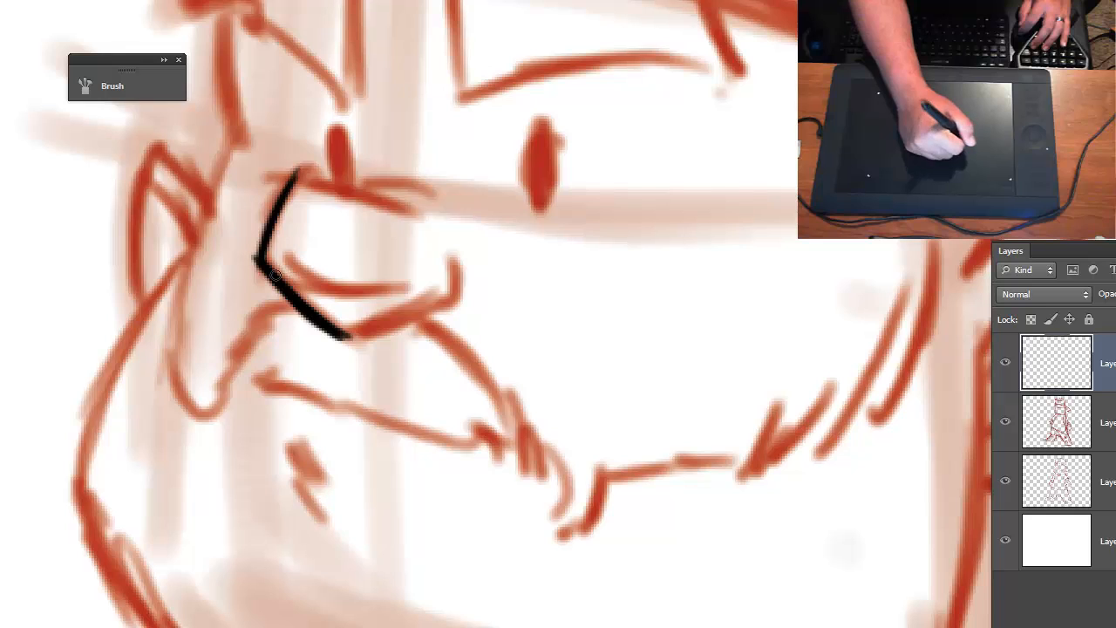
left_click_drag(256, 261, 315, 319)
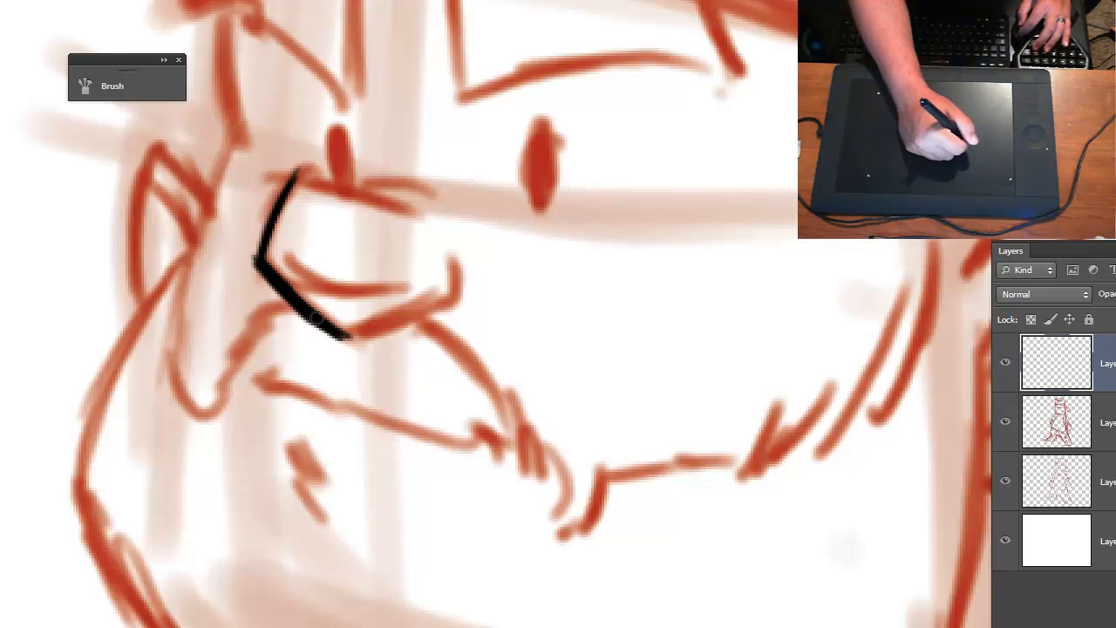
left_click_drag(277, 279, 318, 314)
mouse_move(295, 276)
left_mouse_down()
mouse_move(394, 317)
mouse_move(346, 322)
mouse_move(403, 294)
mouse_move(331, 327)
mouse_move(364, 307)
mouse_move(411, 304)
mouse_move(368, 322)
mouse_move(450, 278)
mouse_move(354, 337)
mouse_move(434, 301)
mouse_move(395, 322)
mouse_move(455, 278)
mouse_move(449, 292)
mouse_move(449, 250)
left_mouse_up()
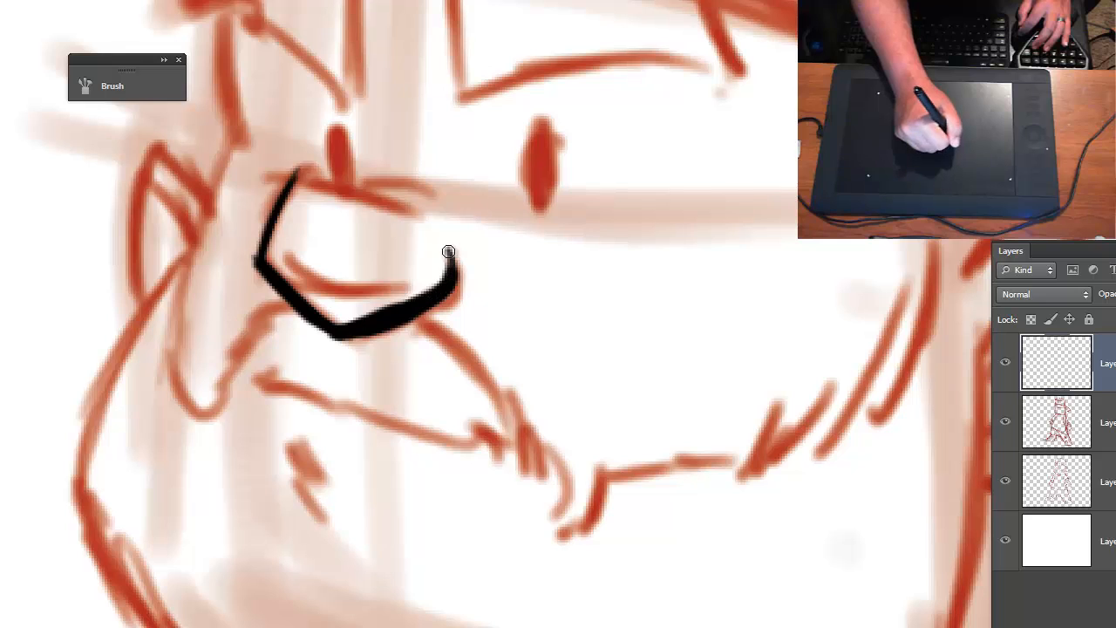
mouse_move(333, 318)
left_mouse_down()
mouse_move(372, 326)
mouse_move(317, 322)
mouse_move(396, 302)
mouse_move(341, 327)
mouse_move(446, 272)
left_mouse_up()
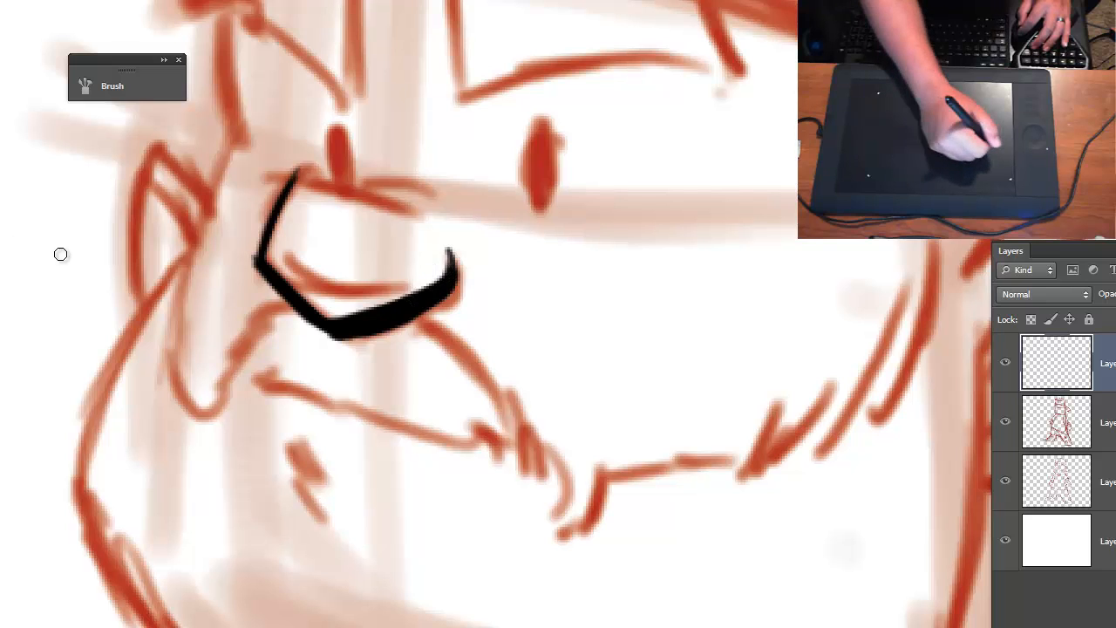
- Clean up the thick underside stroke with a smaller eraser and ink the curved crease inside the nose
key("e")
key("bracketleft")
key("bracketleft")
key("bracketleft")
key("bracketleft")
key("bracketleft")
key("bracketleft")
key("bracketleft")
key("bracketleft")
key("bracketleft")
key("bracketleft")
key("bracketleft")
key("bracketleft")
key("bracketleft")
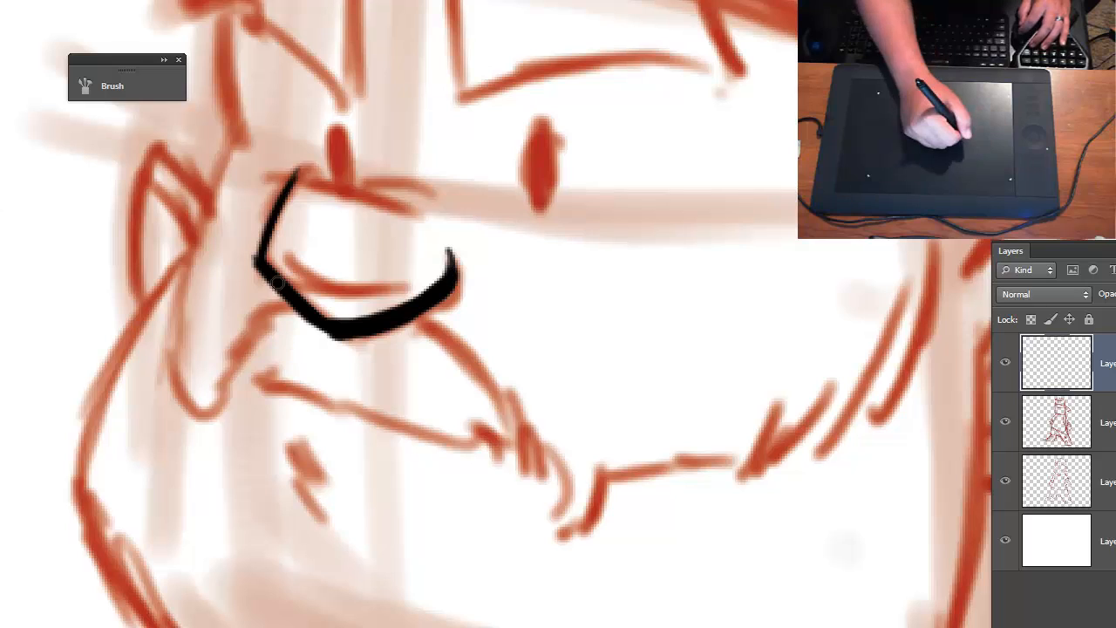
left_click_drag(260, 260, 397, 288)
key("ctrl+z")
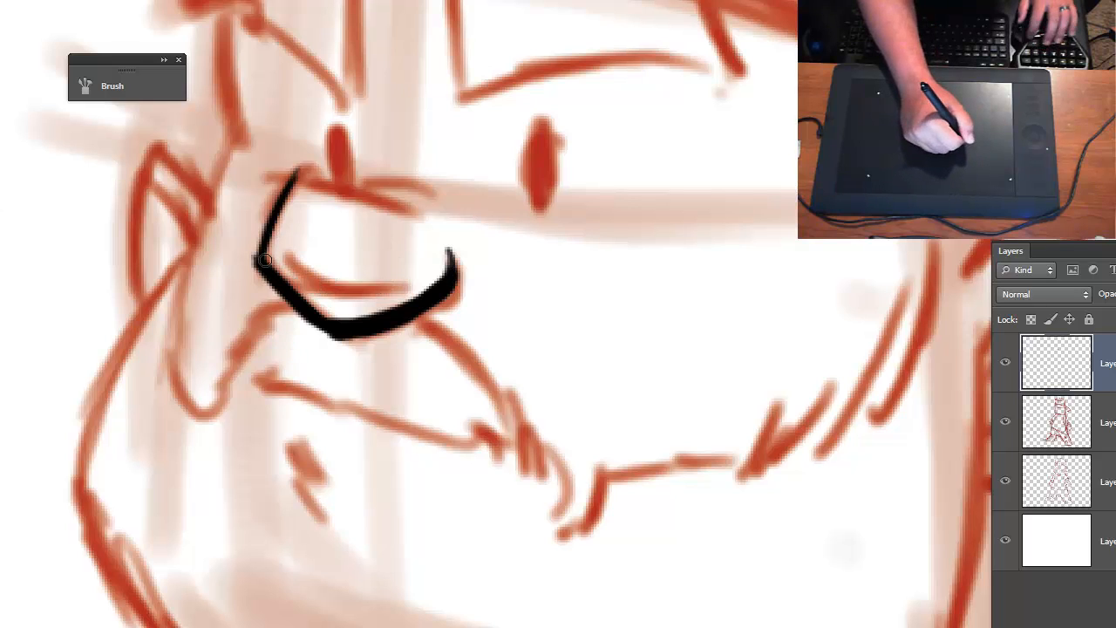
left_click_drag(260, 260, 400, 273)
- Ink the top contour of the nose and add a short overlapping stroke above its end, redoing strokes that miss
left_click_drag(300, 187, 401, 216)
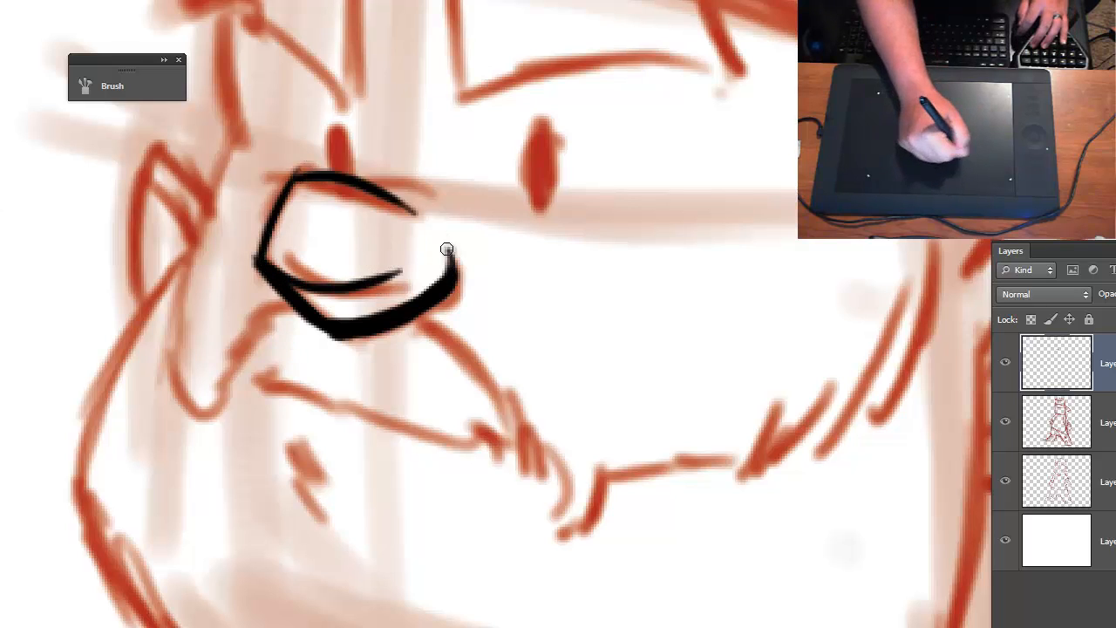
key("ctrl+z")
left_click_drag(299, 181, 401, 219)
key("ctrl+z")
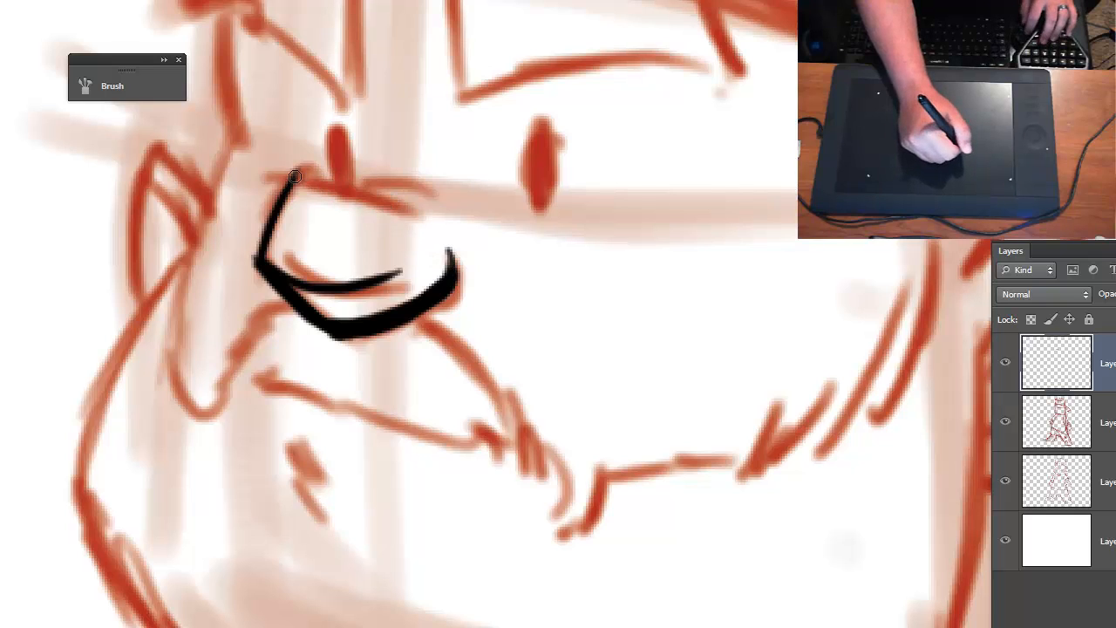
left_click_drag(292, 181, 445, 228)
left_click_drag(358, 188, 439, 216)
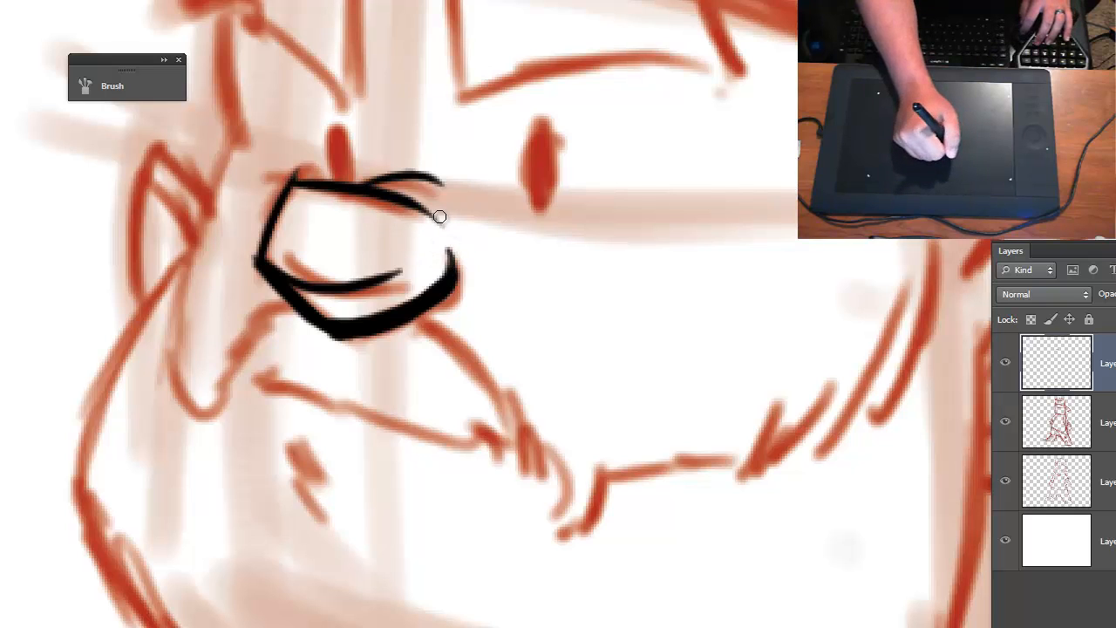
key("ctrl+z")
left_click_drag(366, 186, 442, 199)
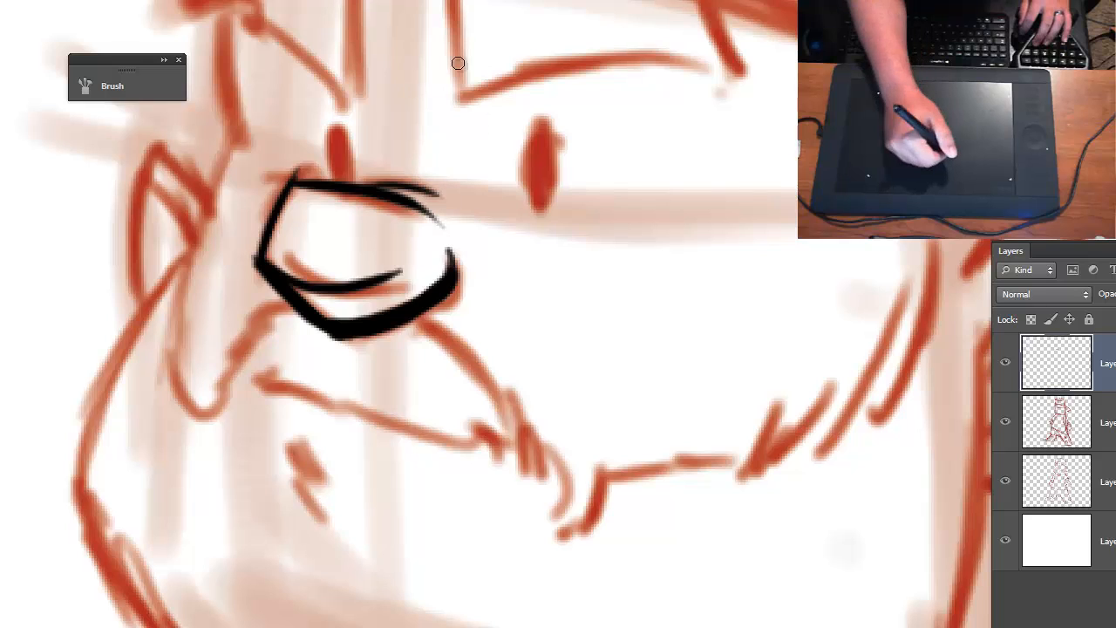
- Ink both eyes as solid black ovals over the red sketch
mouse_move(529, 166)
left_mouse_down()
mouse_move(545, 137)
mouse_move(548, 194)
mouse_move(532, 149)
mouse_move(546, 136)
mouse_move(551, 194)
mouse_move(537, 197)
mouse_move(532, 154)
mouse_move(540, 147)
mouse_move(540, 184)
mouse_move(553, 154)
mouse_move(538, 194)
mouse_move(548, 157)
left_mouse_up()
key("ctrl+z")
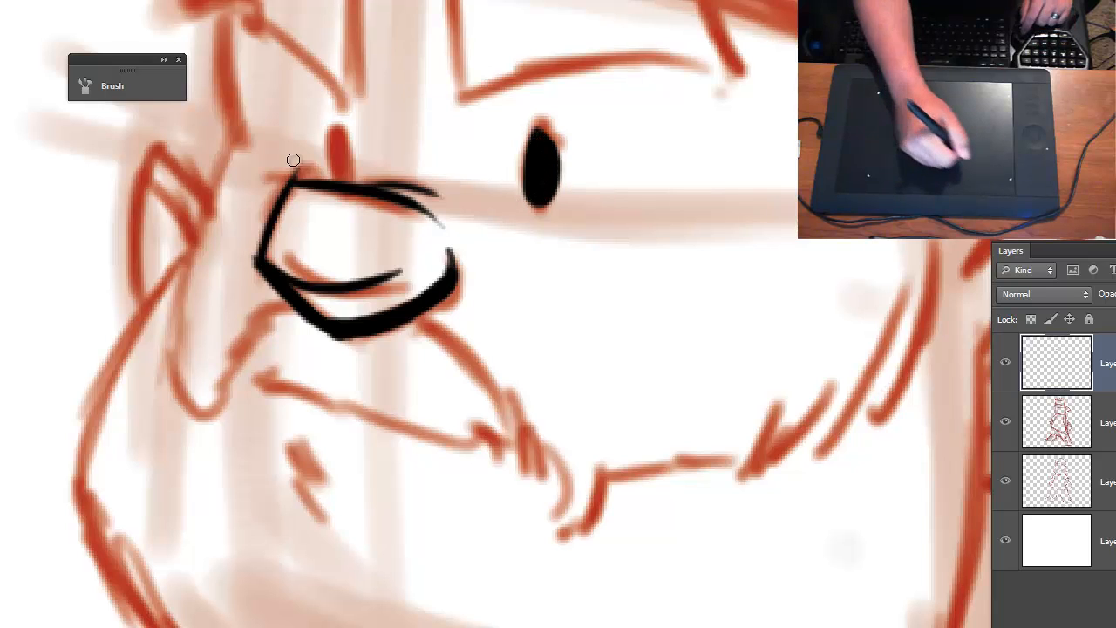
mouse_move(347, 154)
left_mouse_down()
mouse_move(338, 139)
mouse_move(344, 179)
left_mouse_up()
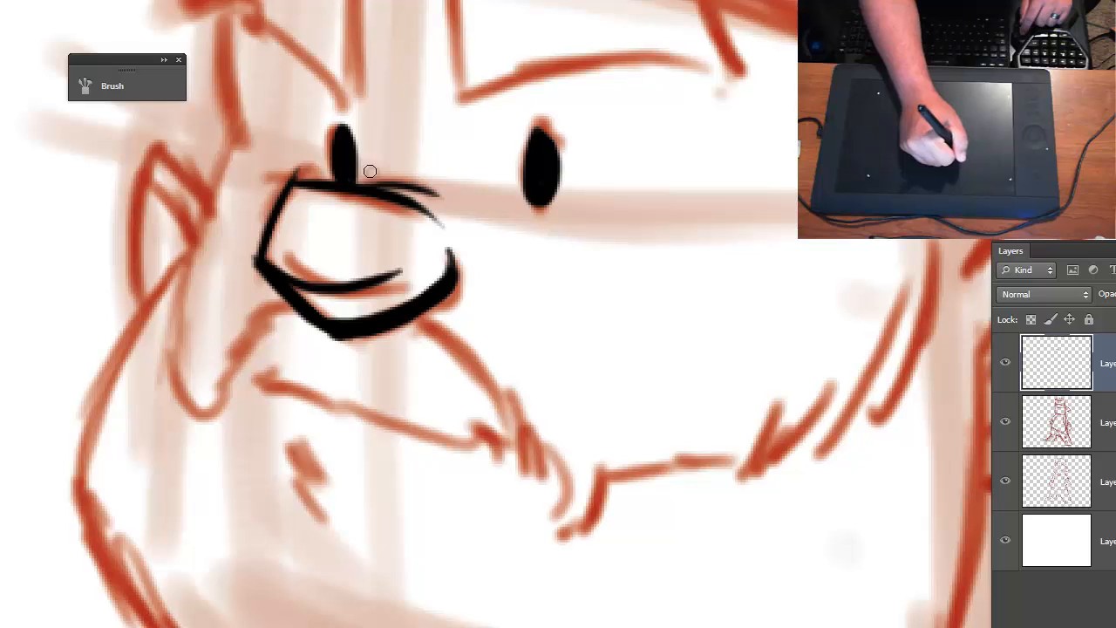
- Try several crease strokes under the larger eye and undo them
left_click_drag(525, 213, 597, 195)
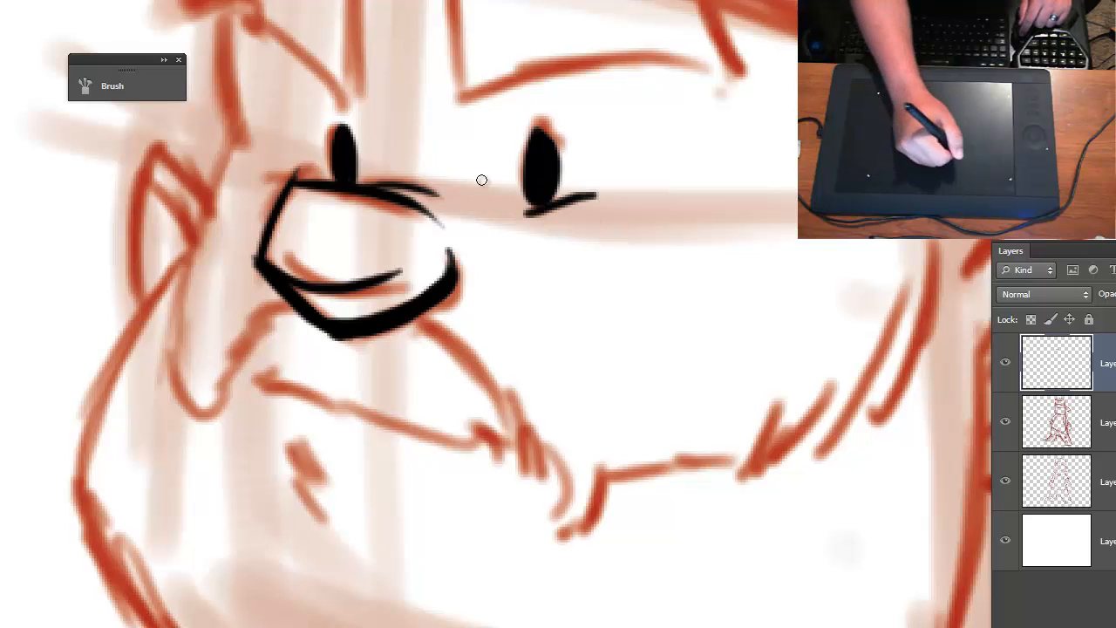
key("ctrl+z")
left_click_drag(521, 212, 611, 188)
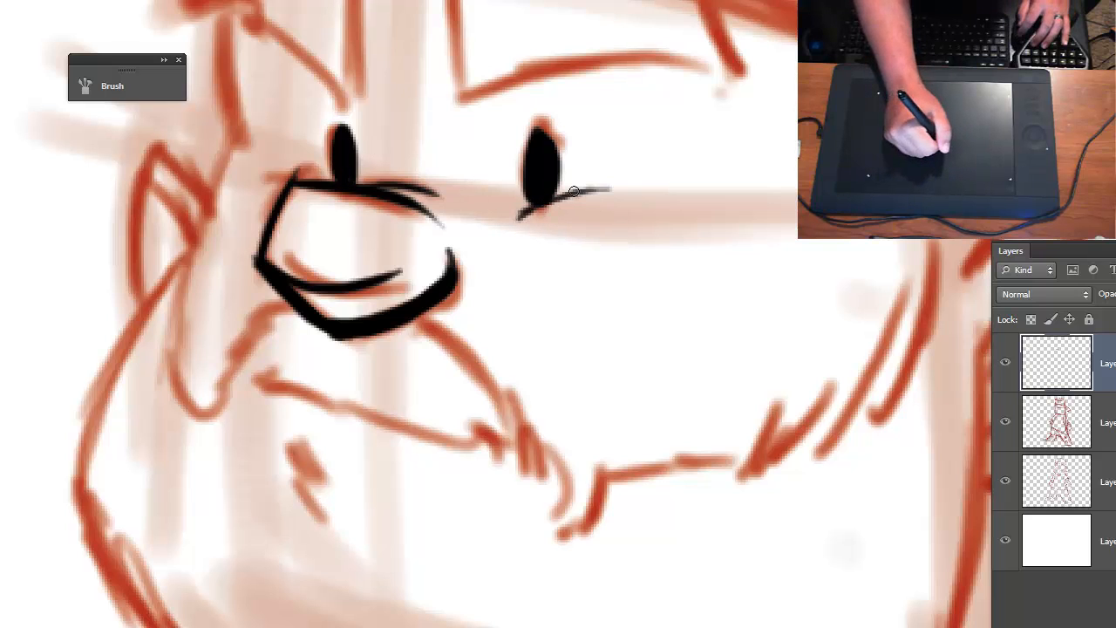
left_click_drag(534, 209, 619, 182)
key("ctrl+alt+z")
key("ctrl+alt+z")
key("ctrl+alt+z")
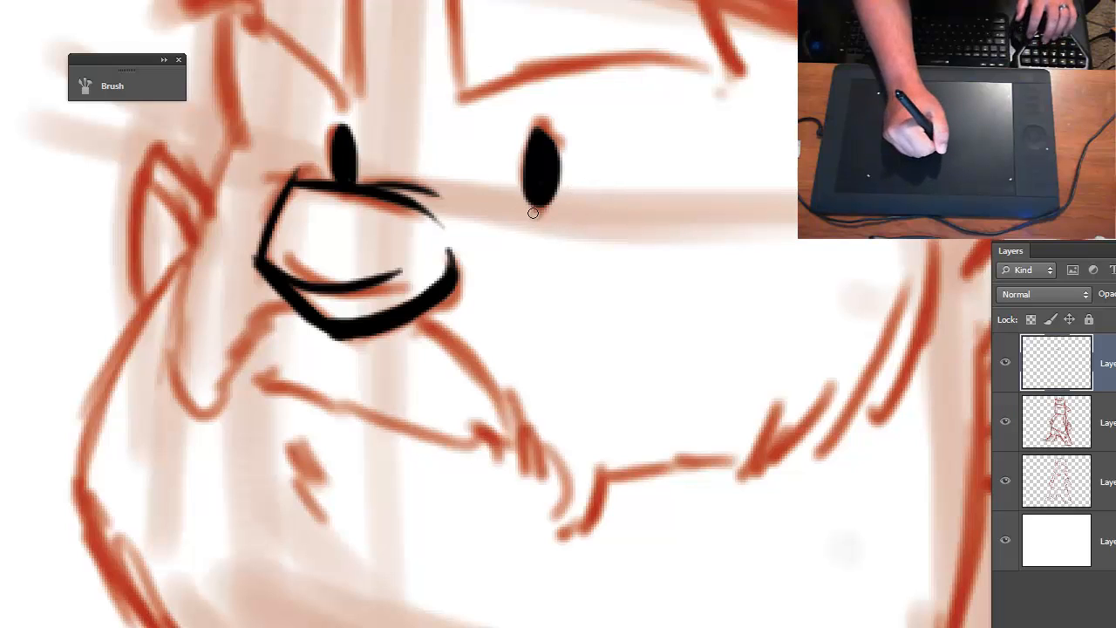
- Ink a rising crease and a short dash under the larger eye, plus a small crease beside the smaller eye
left_click_drag(521, 216, 612, 185)
mouse_move(522, 216)
left_mouse_down()
mouse_move(619, 204)
mouse_move(607, 202)
left_mouse_up()
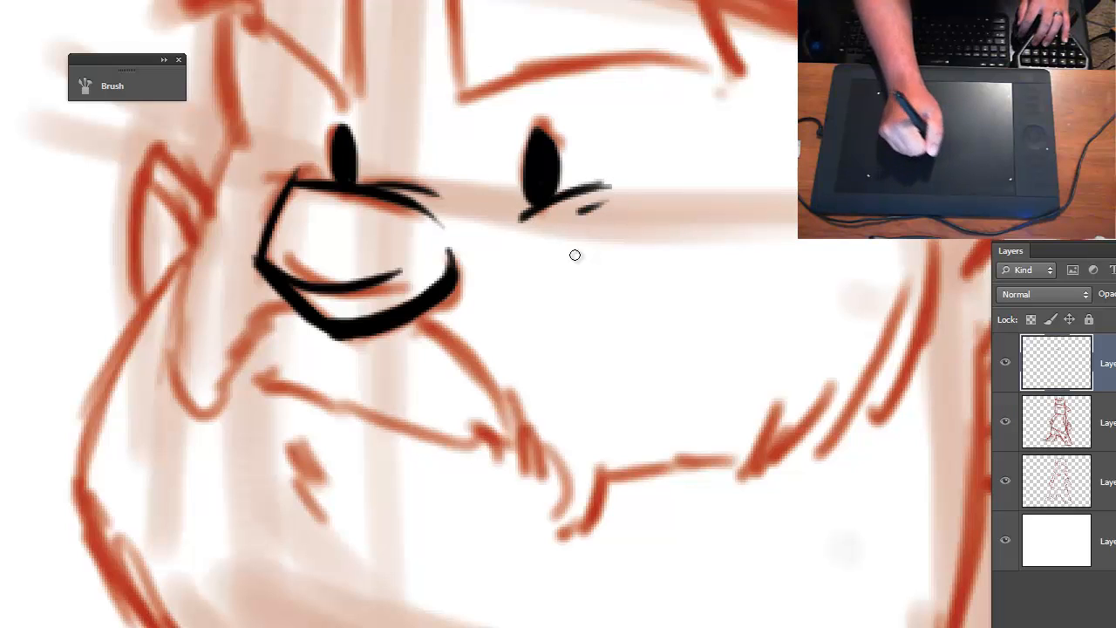
left_click_drag(321, 166, 342, 183)
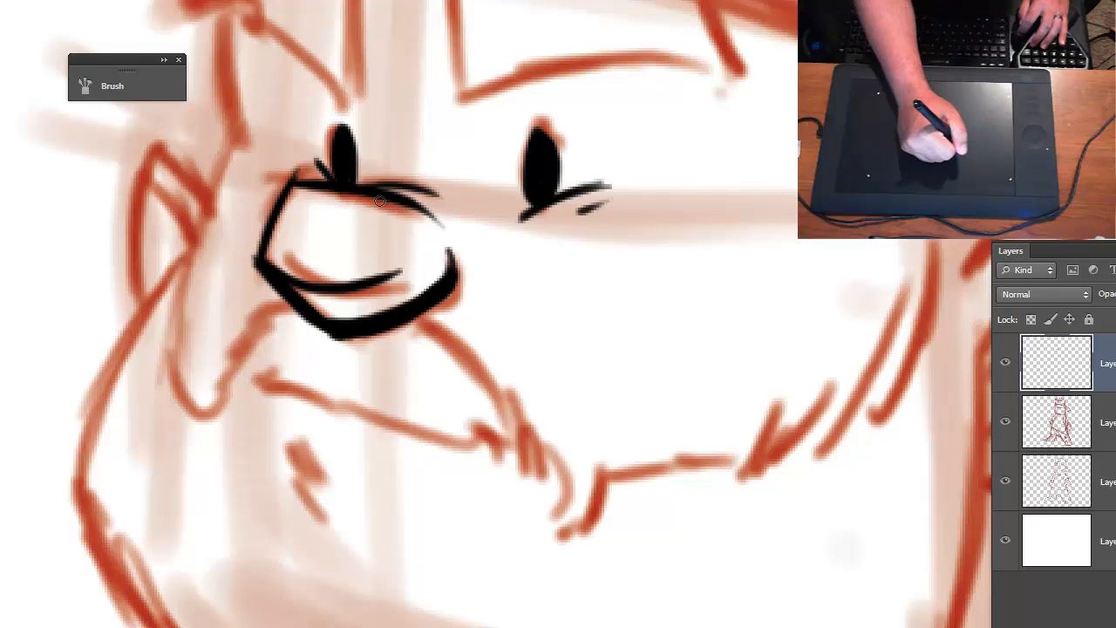
- Ink the side of the face from the cap brim down the temple and along the cheek beside the small ear
left_click_drag(388, 225, 428, 383)
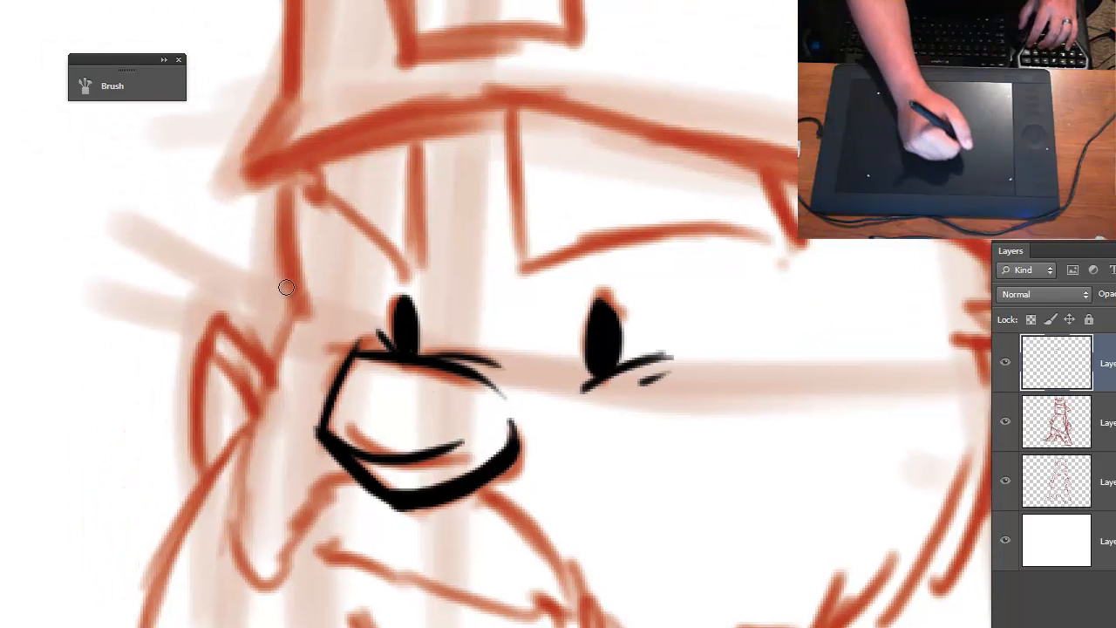
left_click_drag(303, 314, 290, 157)
key("ctrl+z")
mouse_move(302, 312)
left_mouse_down()
mouse_move(284, 212)
mouse_move(289, 154)
left_mouse_up()
left_click_drag(289, 401, 388, 283)
left_click_drag(385, 179, 307, 406)
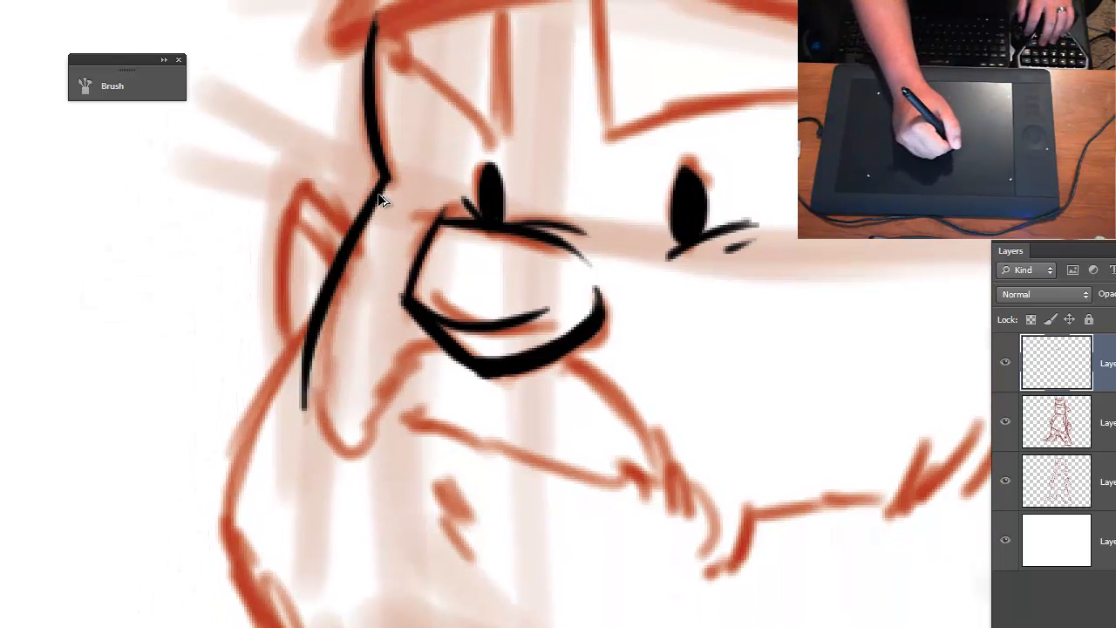
key("ctrl+z")
left_click_drag(387, 180, 323, 393)
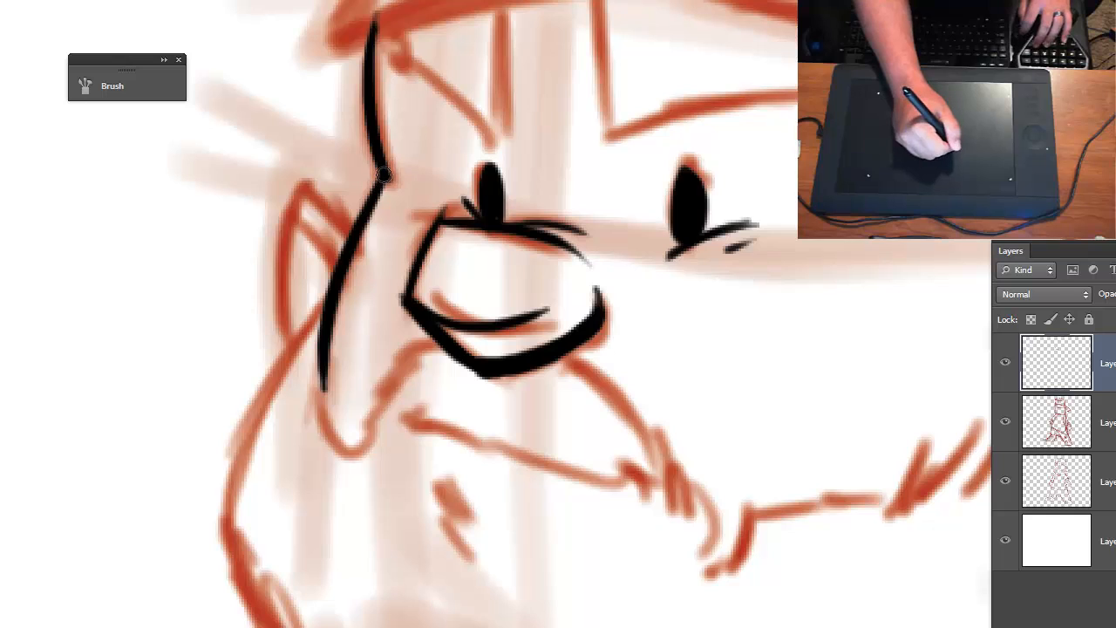
- Ink the small ear with a thick outer contour and two thin inner fold lines
left_click_drag(293, 174, 358, 249)
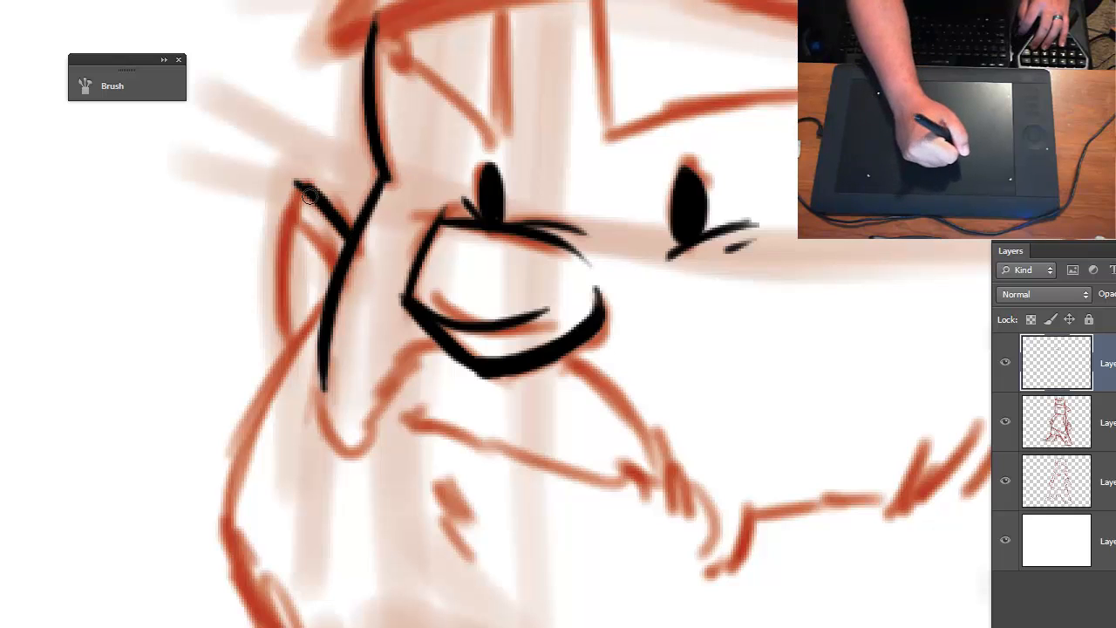
left_click_drag(293, 179, 287, 370)
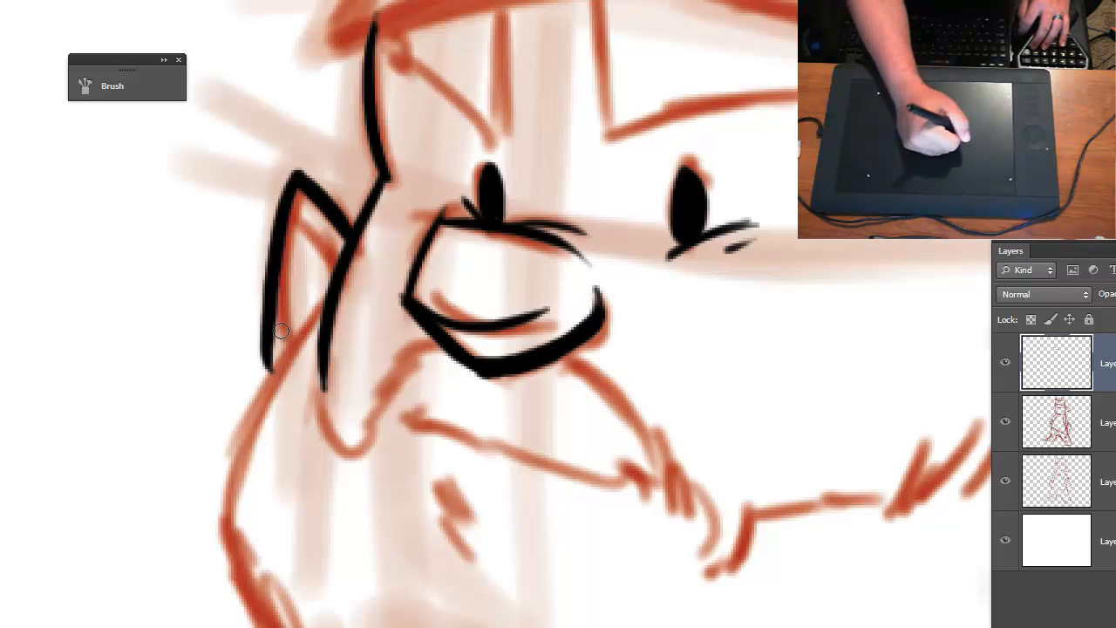
key("ctrl+z")
mouse_move(295, 177)
left_mouse_down()
mouse_move(286, 363)
mouse_move(286, 216)
left_mouse_up()
left_click_drag(288, 304, 301, 186)
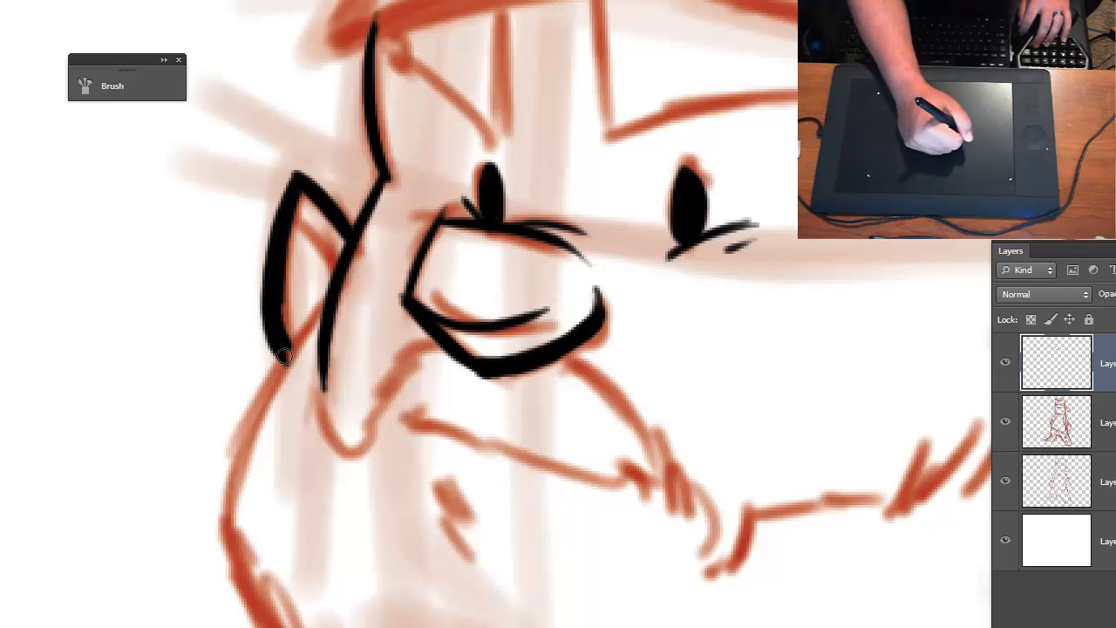
left_click_drag(287, 355, 279, 310)
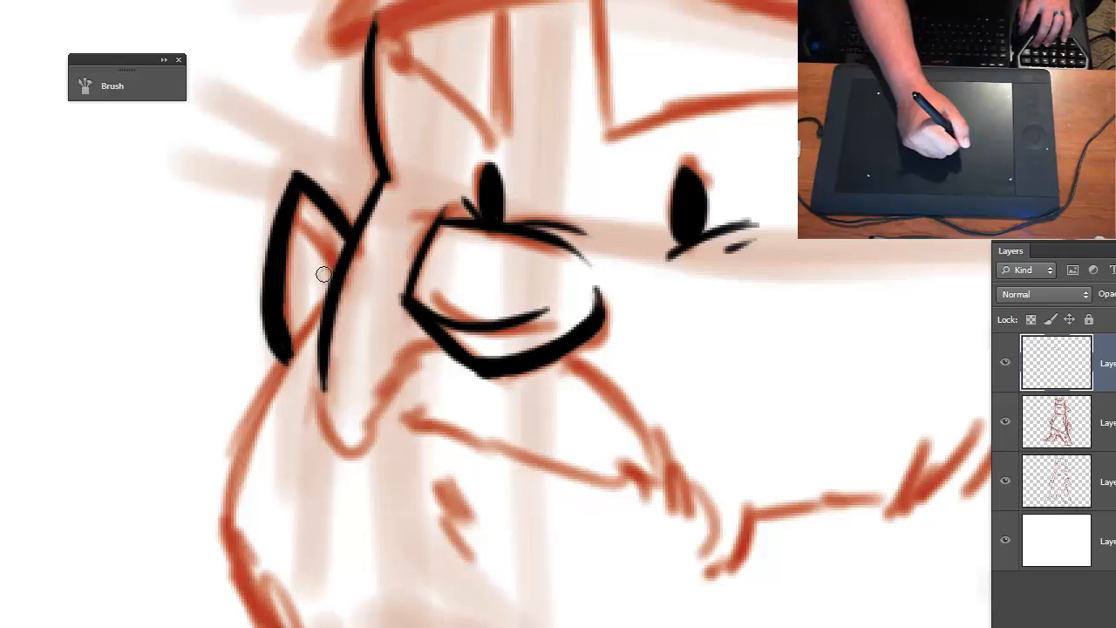
left_click_drag(335, 278, 296, 213)
mouse_move(328, 249)
left_mouse_down()
mouse_move(300, 276)
mouse_move(299, 305)
left_mouse_up()
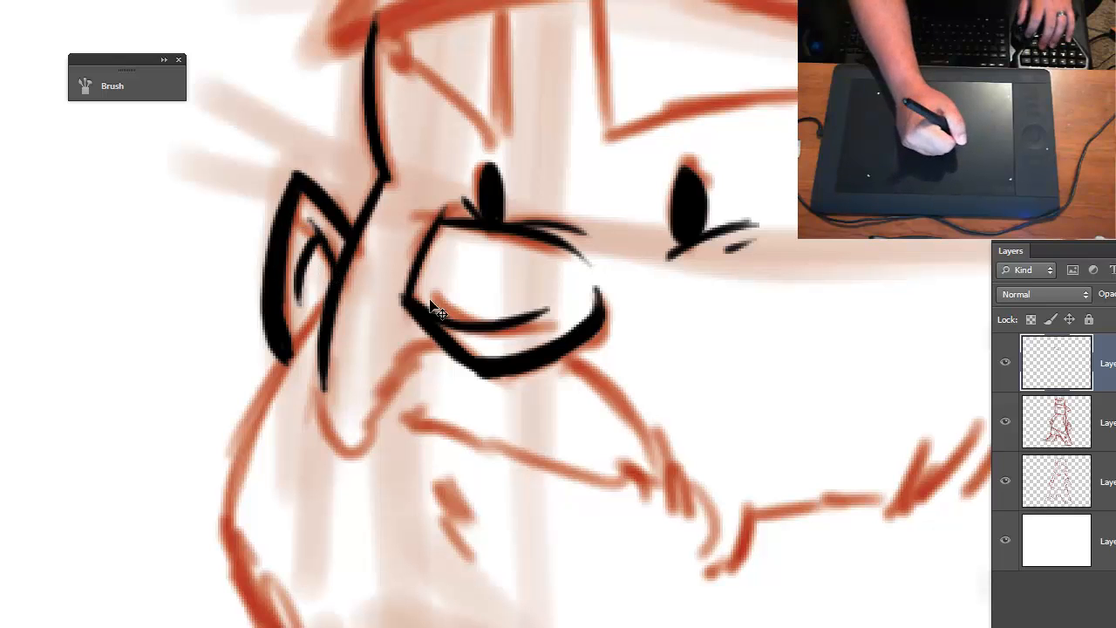
- Ink the large ear's outer contour, its inner fold curves, and the small squiggle near the lobe
key("ctrl+minus")
key("ctrl+minus")
key("ctrl+plus")
key("ctrl+plus")
key("ctrl+plus")
left_click_drag(686, 400, 393, 406)
left_click_drag(729, 401, 379, 391)
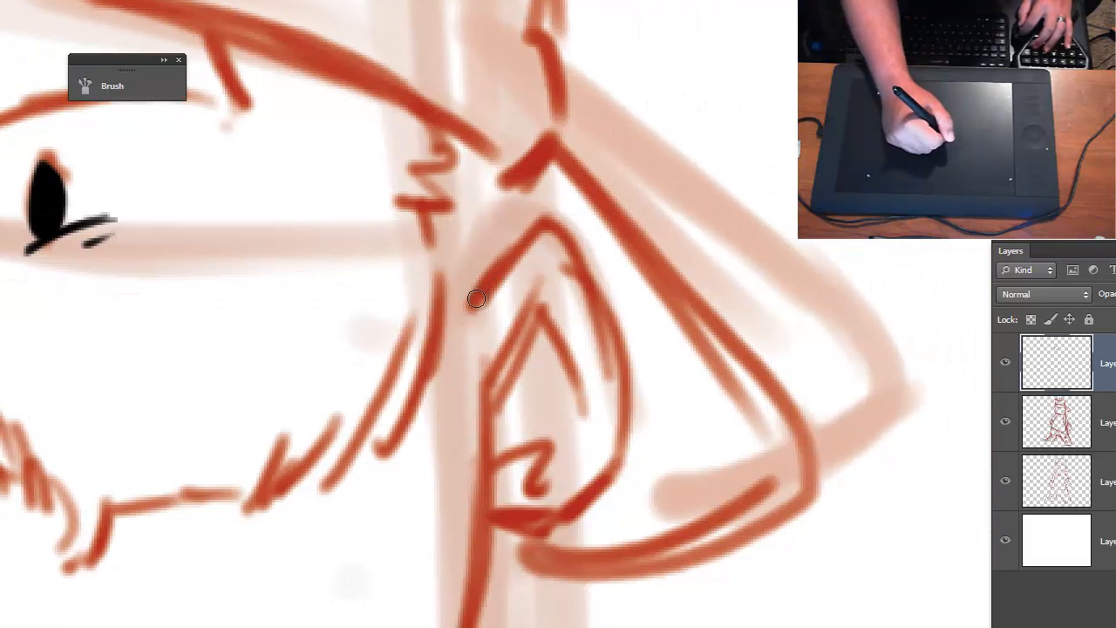
mouse_move(476, 299)
left_mouse_down()
mouse_move(538, 232)
mouse_move(555, 236)
mouse_move(600, 334)
mouse_move(613, 411)
mouse_move(592, 491)
mouse_move(554, 520)
mouse_move(486, 505)
left_mouse_up()
mouse_move(486, 406)
left_mouse_down()
mouse_move(573, 353)
mouse_move(572, 417)
left_mouse_up()
left_click_drag(489, 444, 546, 464)
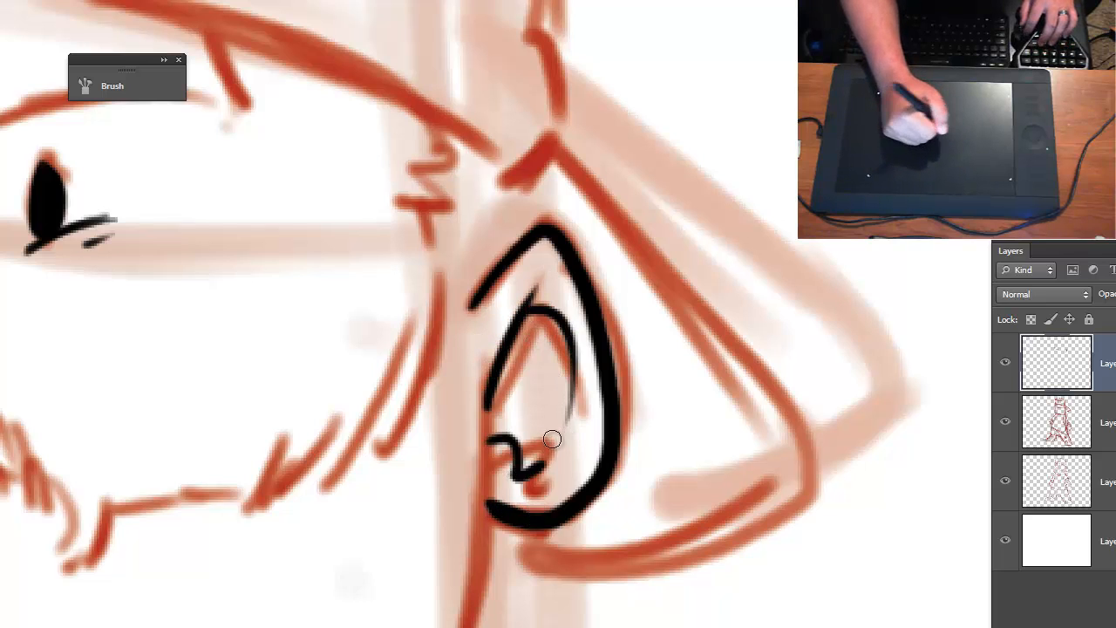
- Check the inked facial features against the whole figure, and examine the beard and jaw area up close
left_click_drag(477, 463, 669, 419)
key("ctrl+minus")
key("ctrl+minus")
key("ctrl+minus")
key("ctrl+0")
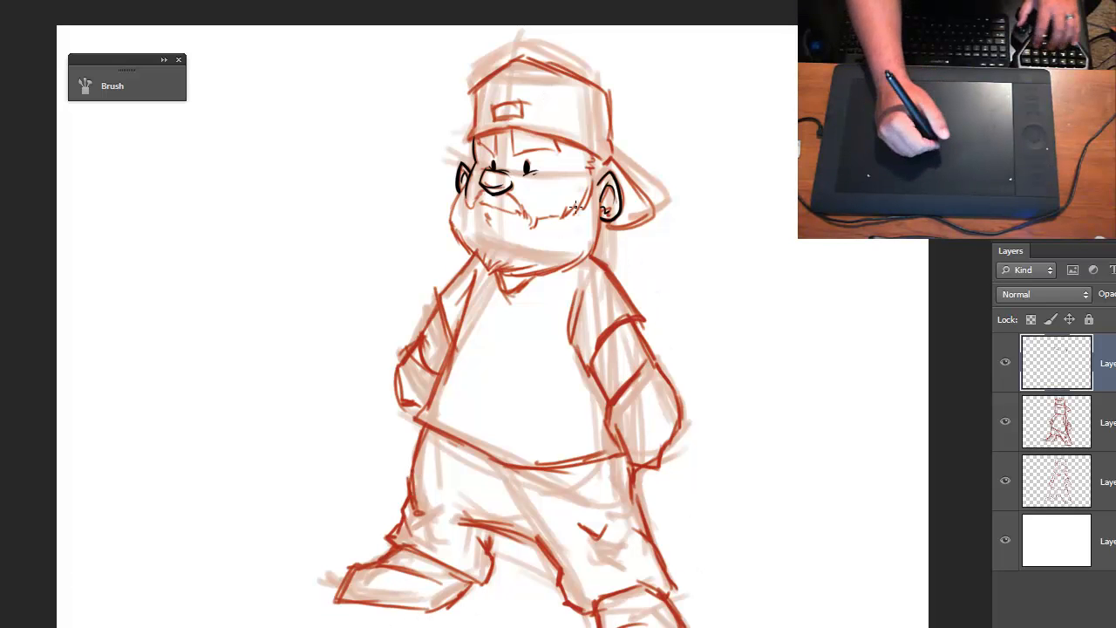
key("ctrl+plus")
key("ctrl+plus")
key("ctrl+plus")
mouse_move(422, 21)
left_mouse_down()
mouse_move(441, 97)
mouse_move(466, 389)
mouse_move(455, 512)
left_mouse_up()
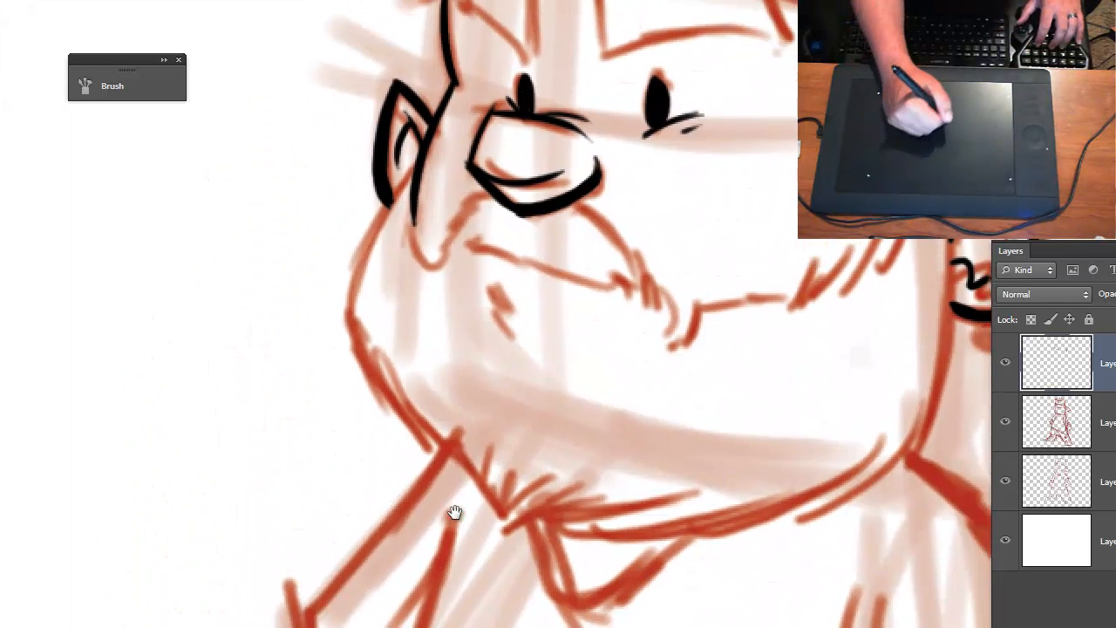
- Ink the two angular eyebrows beneath the cap brim, following the red sketch
mouse_move(549, 361)
left_mouse_down()
mouse_move(409, 481)
mouse_move(391, 533)
left_mouse_up()
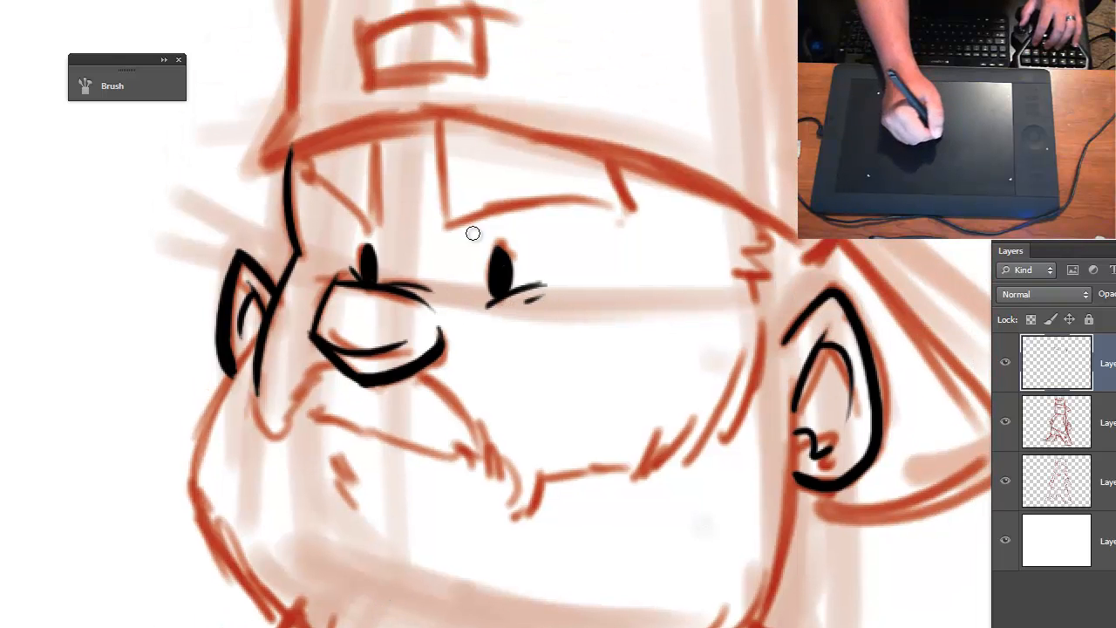
mouse_move(437, 117)
left_mouse_down()
mouse_move(449, 226)
mouse_move(606, 218)
mouse_move(609, 156)
mouse_move(628, 204)
left_mouse_up()
key("ctrl+plus")
key("ctrl+plus")
key("ctrl+plus")
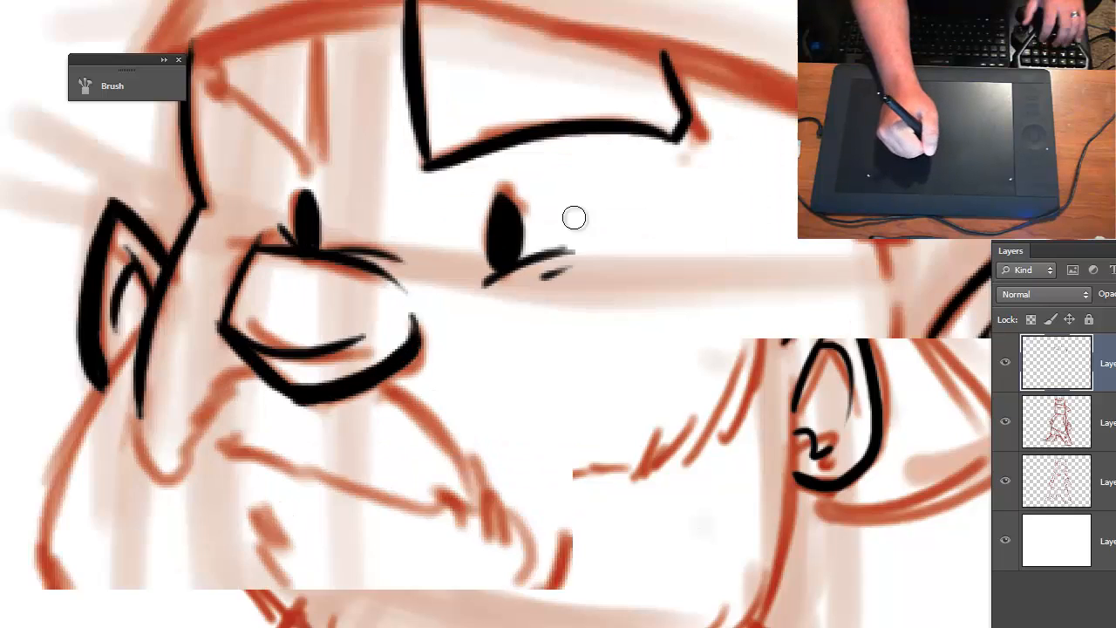
left_click_drag(407, 232, 498, 325)
key("ctrl+plus")
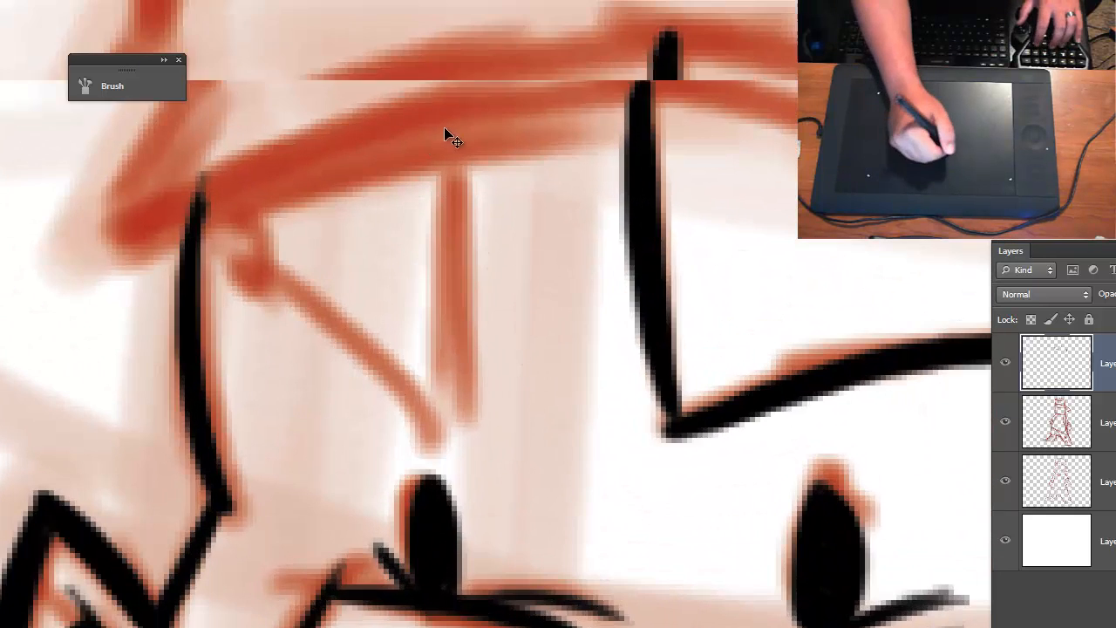
key("ctrl+plus")
mouse_move(439, 114)
left_mouse_down()
mouse_move(430, 462)
mouse_move(254, 287)
mouse_move(225, 152)
left_mouse_up()
- Ink the mustache's wavy lower edge beneath the nose, with a small hooked curl at each end
key("ctrl+minus")
key("ctrl+minus")
key("ctrl+minus")
key("ctrl+minus")
key("ctrl+minus")
key("ctrl+minus")
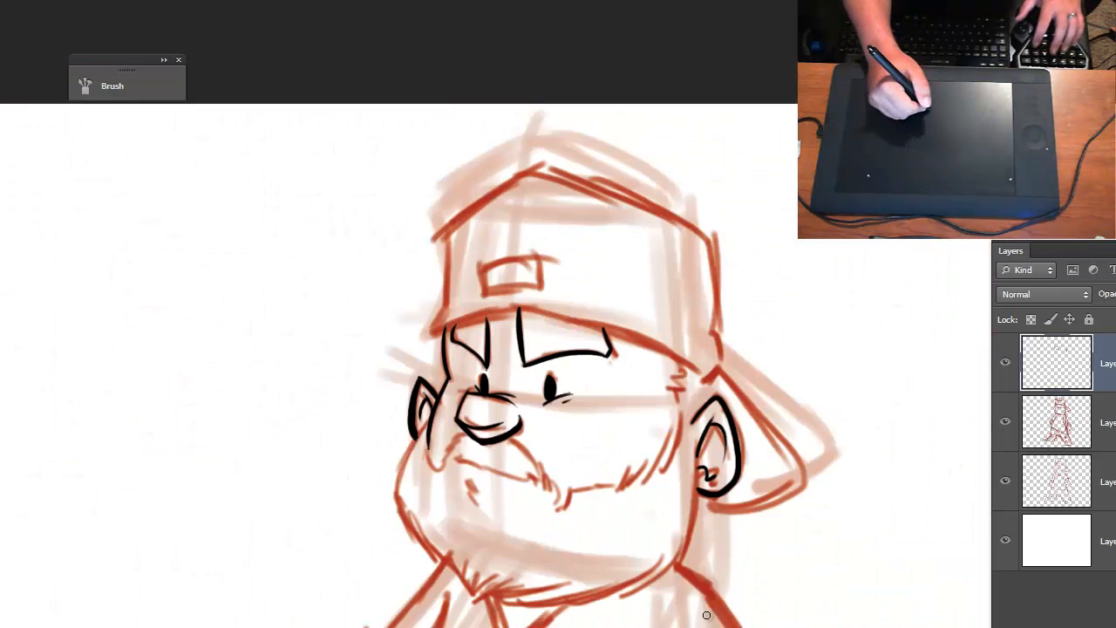
left_click_drag(690, 613, 653, 443)
key("ctrl+plus")
key("ctrl+plus")
key("ctrl+plus")
key("ctrl+plus")
mouse_move(330, 223)
left_mouse_down()
mouse_move(451, 491)
mouse_move(500, 513)
left_mouse_up()
mouse_move(326, 364)
left_mouse_down()
mouse_move(364, 383)
mouse_move(347, 406)
mouse_move(453, 438)
mouse_move(454, 461)
mouse_move(450, 425)
mouse_move(518, 436)
mouse_move(621, 484)
mouse_move(698, 473)
mouse_move(709, 509)
left_mouse_up()
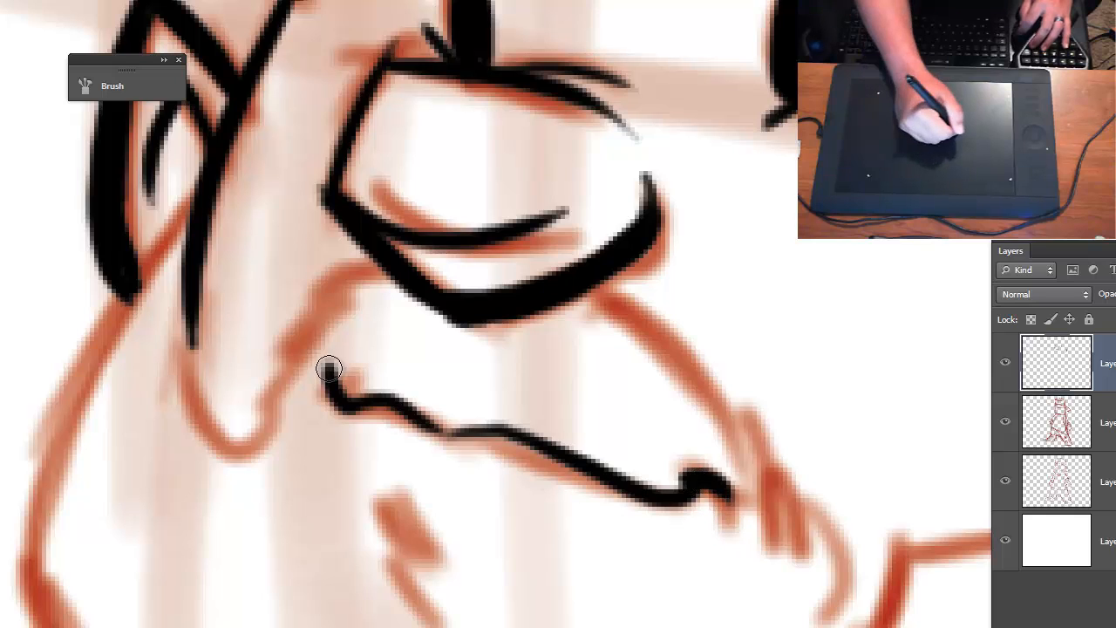
left_click_drag(326, 369, 305, 381)
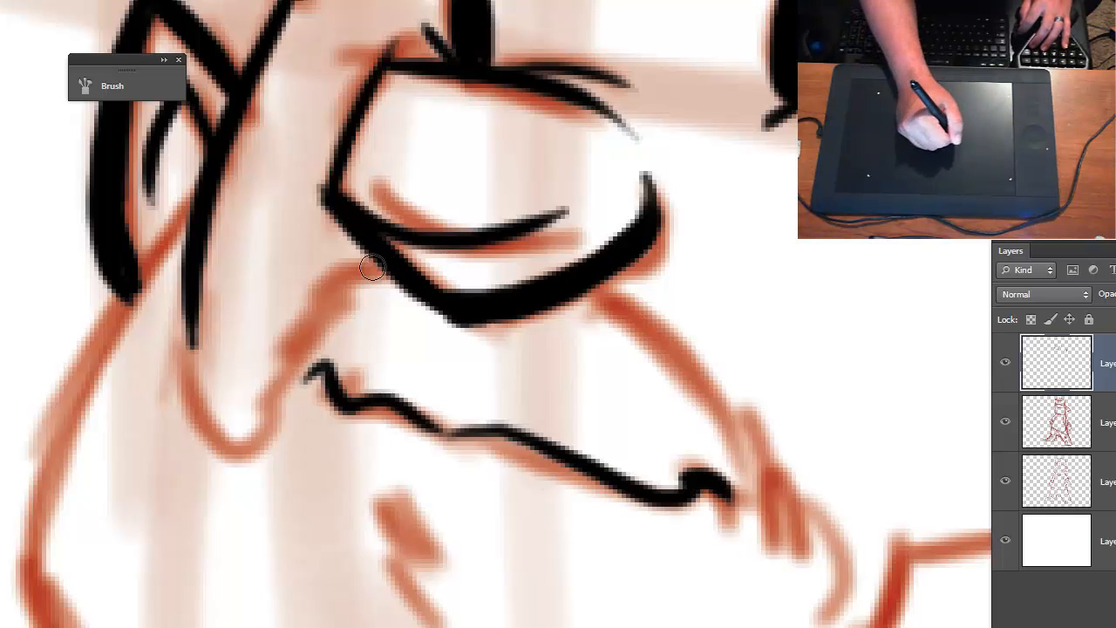
- Ink the mustache's upper contour on both sides of the nose with short hair strokes, joining it to the cheek fold
mouse_move(378, 254)
left_mouse_down()
mouse_move(293, 301)
mouse_move(321, 287)
mouse_move(307, 300)
mouse_move(334, 296)
mouse_move(299, 322)
mouse_move(279, 353)
left_mouse_up()
mouse_move(307, 337)
left_mouse_down()
mouse_move(231, 426)
mouse_move(196, 318)
mouse_move(220, 425)
left_mouse_up()
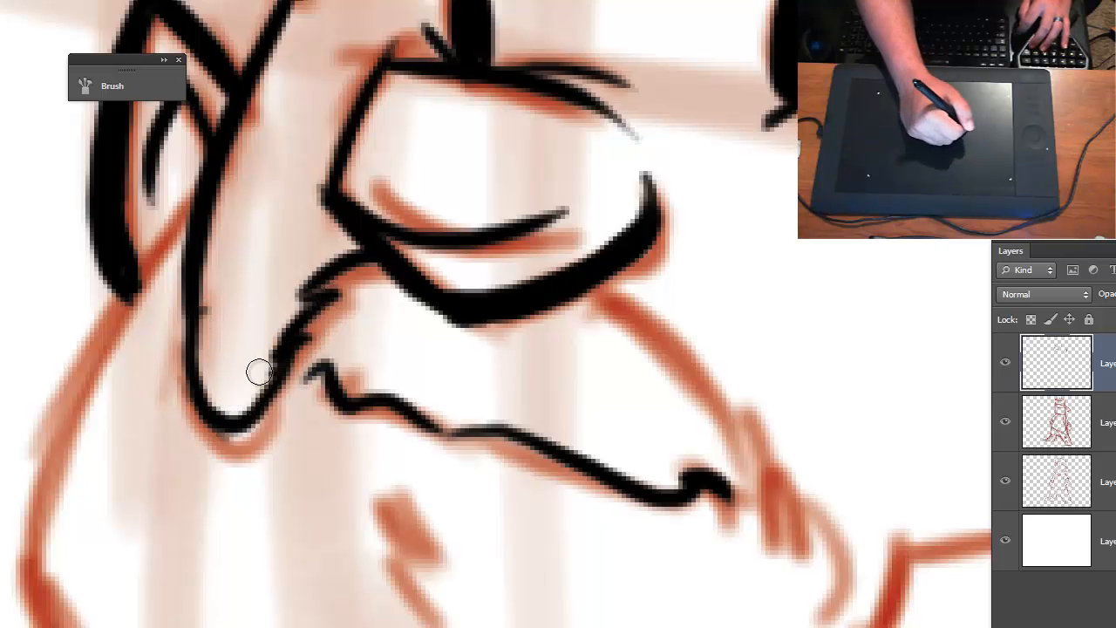
mouse_move(404, 553)
left_mouse_down()
mouse_move(42, 514)
mouse_move(2, 484)
left_mouse_up()
left_click_drag(174, 204, 333, 367)
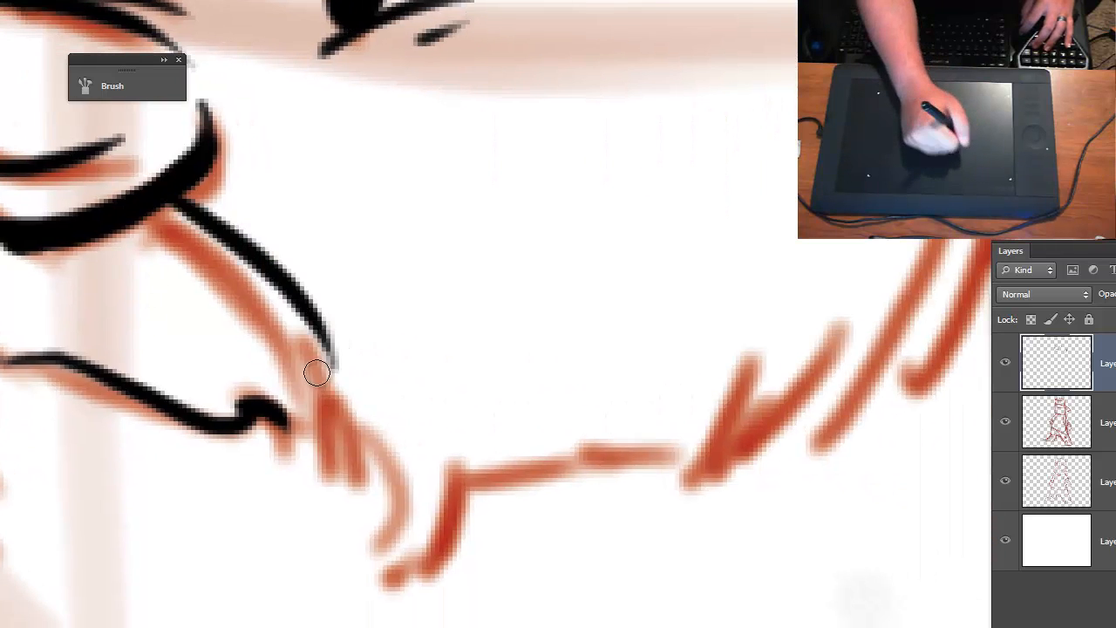
left_click_drag(330, 328, 345, 414)
left_click_drag(355, 373, 331, 498)
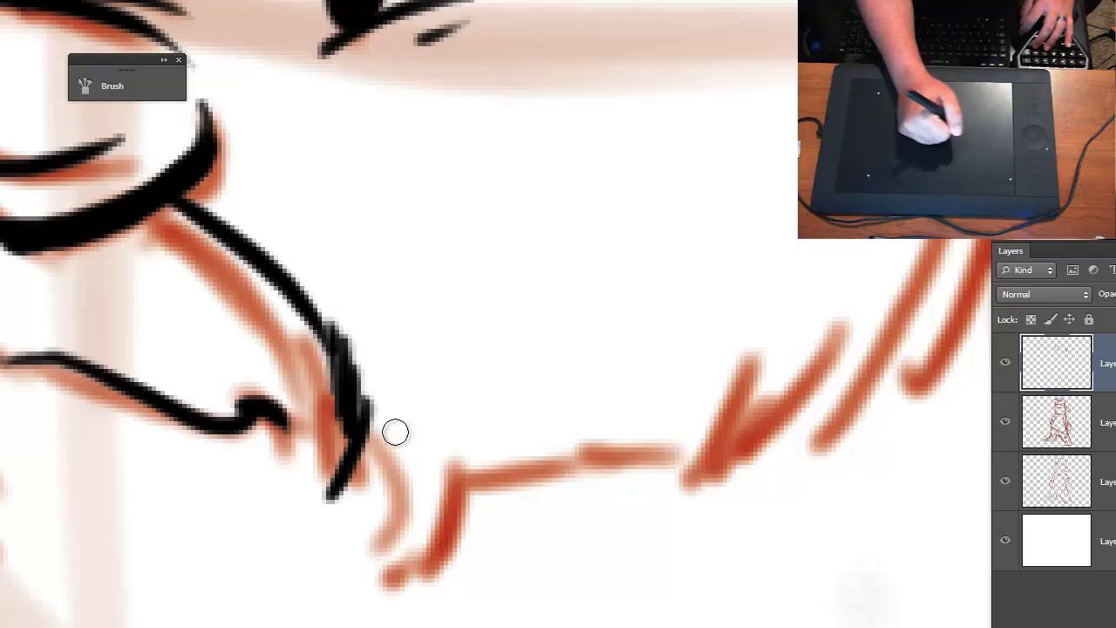
- Ink the mustache's squared tip and the beard's upper edge across the face, ending in the first hair tufts
mouse_move(364, 428)
left_mouse_down()
mouse_move(396, 548)
mouse_move(380, 564)
mouse_move(445, 555)
mouse_move(439, 564)
mouse_move(447, 411)
mouse_move(454, 450)
mouse_move(691, 430)
mouse_move(668, 430)
mouse_move(752, 336)
left_mouse_up()
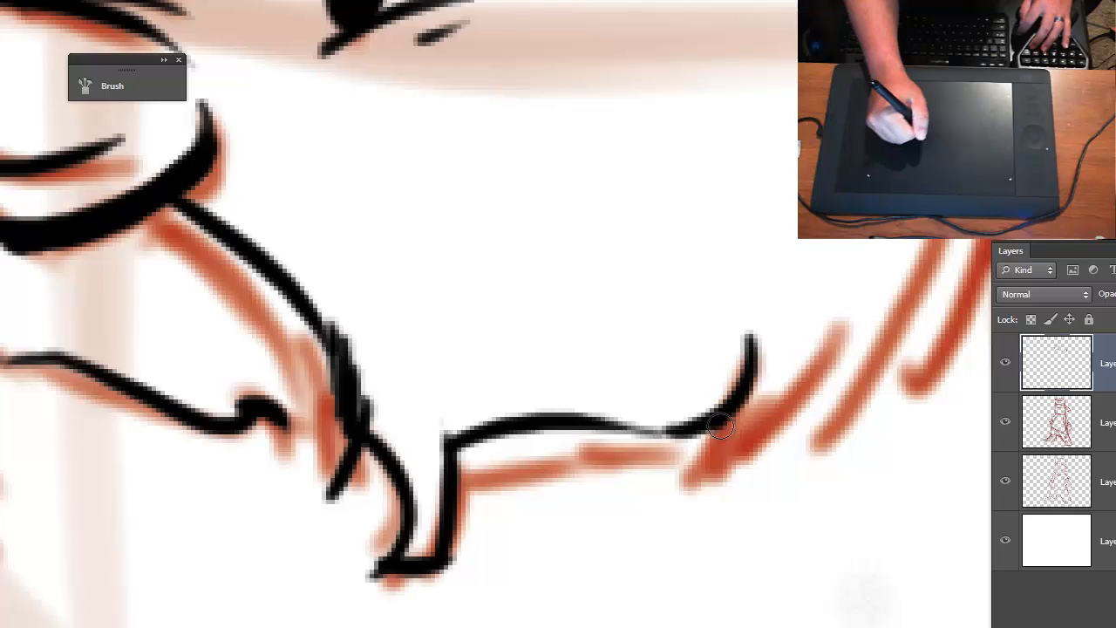
left_click_drag(720, 425, 791, 299)
mouse_move(799, 396)
left_mouse_down()
mouse_move(518, 617)
mouse_move(499, 597)
mouse_move(551, 485)
left_mouse_up()
left_click_drag(514, 572, 576, 495)
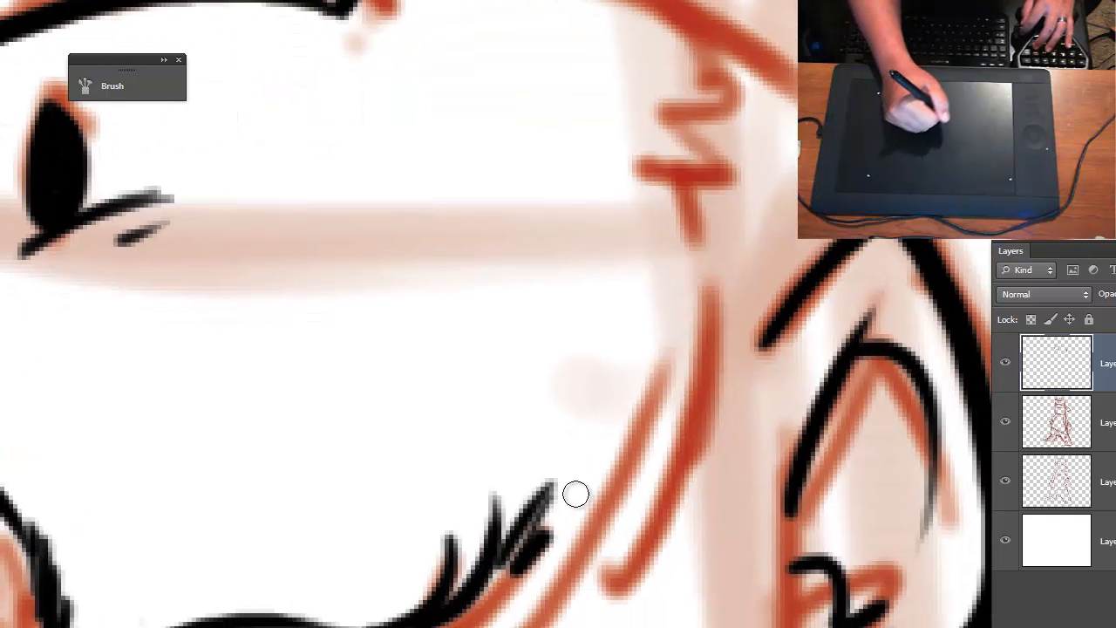
- Ink the beard's edge up the cheek with overlapping hair strokes and finish with a zigzag sideburn below the cap
left_click_drag(551, 547, 648, 334)
left_click_drag(610, 513, 670, 232)
left_click_drag(689, 301, 660, 182)
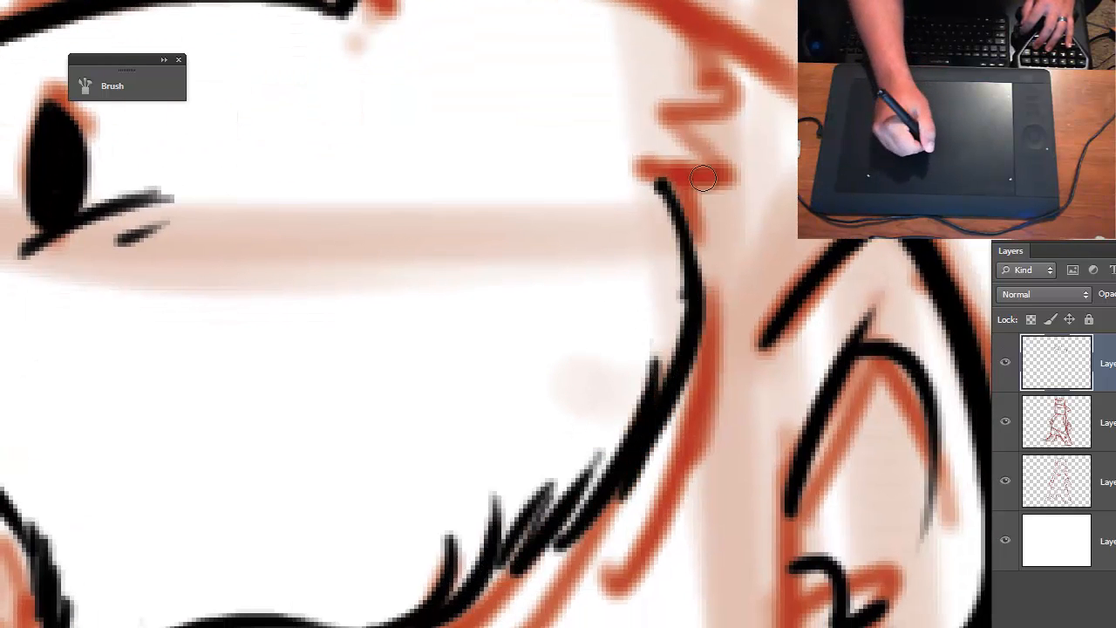
left_click_drag(747, 171, 651, 180)
mouse_move(652, 180)
left_mouse_down()
mouse_move(717, 152)
mouse_move(651, 124)
mouse_move(688, 103)
mouse_move(682, 25)
left_mouse_up()
- Ink the beard's outer contour from the small ear down toward the chin, adding tapered hair strokes along its lower part
key("ctrl+minus")
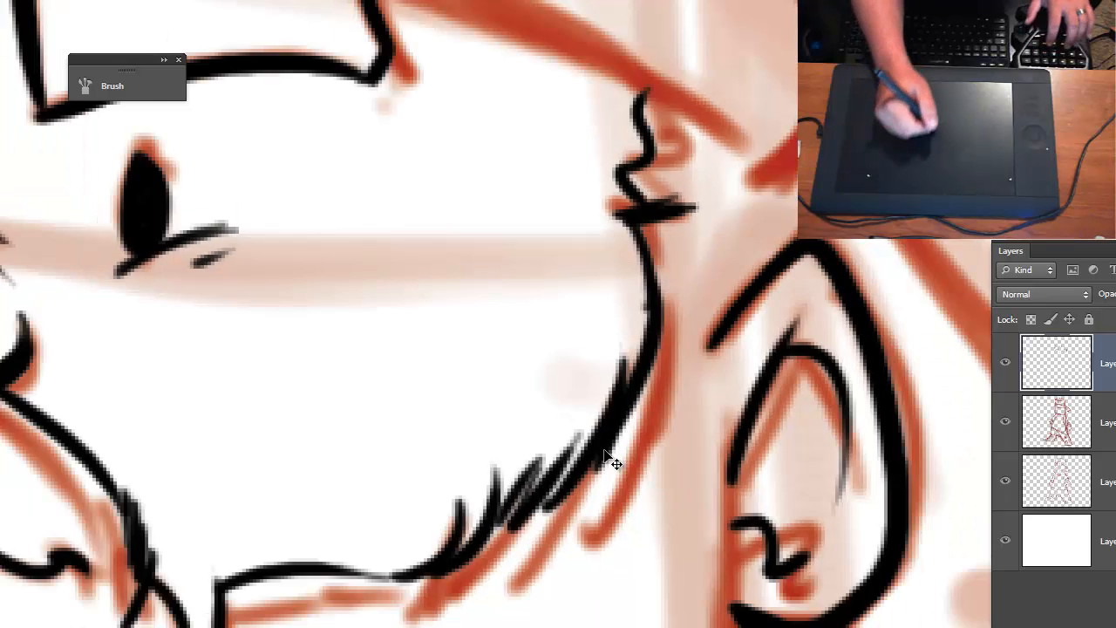
key("ctrl+minus")
left_click_drag(503, 566, 771, 537)
mouse_move(643, 520)
left_mouse_down()
mouse_move(683, 514)
mouse_move(660, 403)
left_mouse_up()
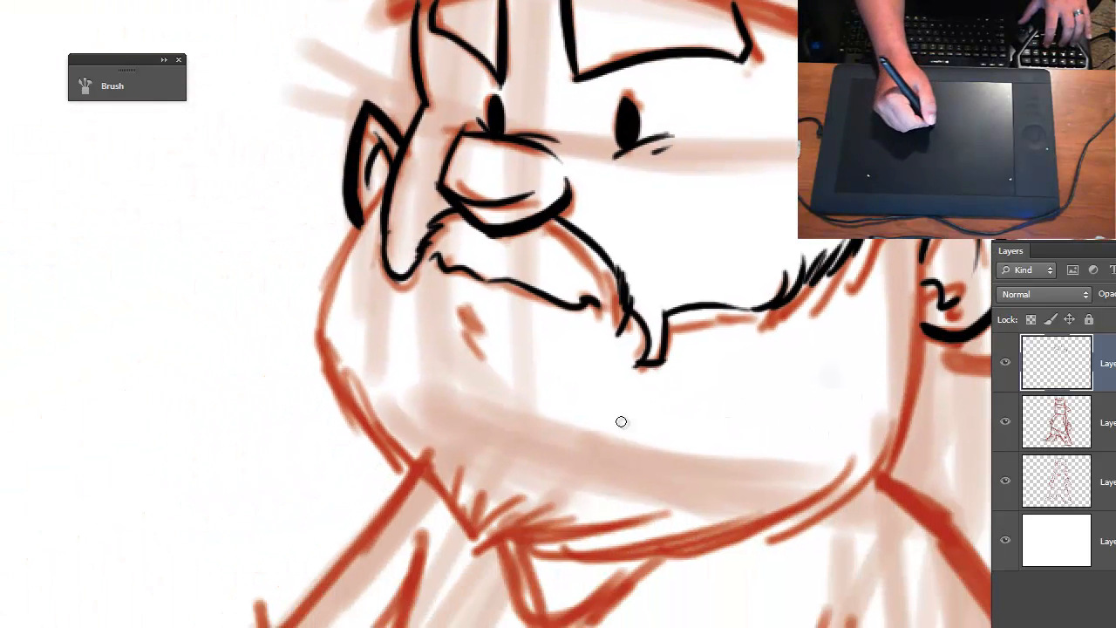
key("ctrl+plus")
left_click_drag(540, 451, 593, 467)
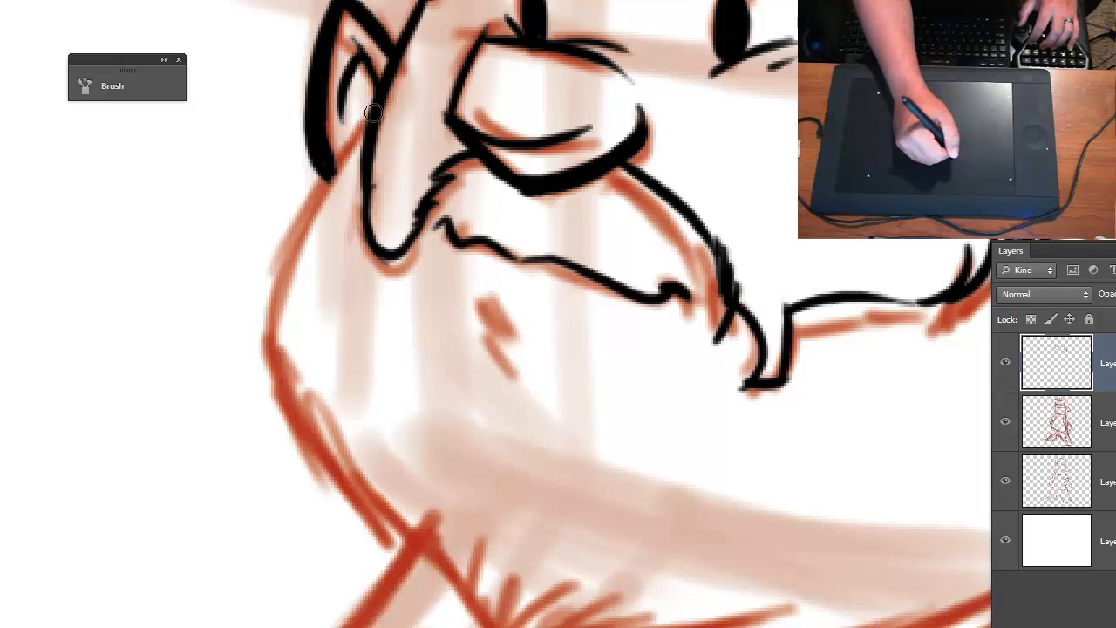
mouse_move(365, 120)
left_mouse_down()
mouse_move(292, 256)
mouse_move(284, 414)
mouse_move(394, 565)
left_mouse_up()
mouse_move(360, 490)
left_mouse_down()
mouse_move(399, 567)
mouse_move(449, 604)
left_mouse_up()
left_click_drag(434, 549, 476, 626)
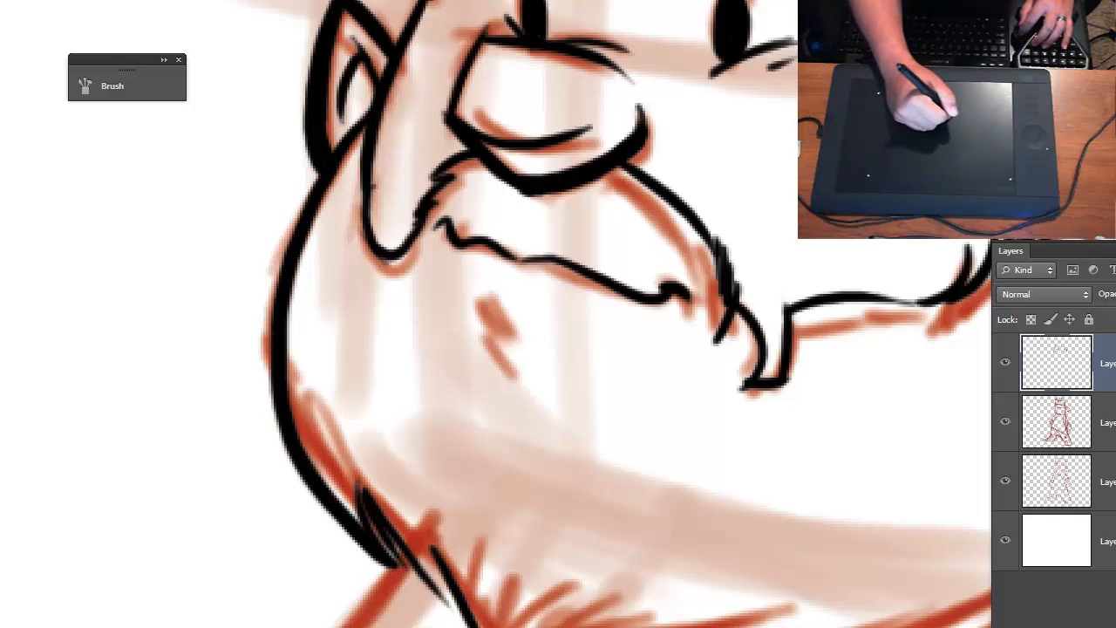
- Ink the pointed chin tuft with tapered hair strokes fanning out from its tip
left_click_drag(449, 571, 493, 627)
mouse_move(526, 584)
left_mouse_down()
mouse_move(508, 627)
mouse_move(346, 520)
mouse_move(334, 500)
mouse_move(371, 444)
left_mouse_up()
left_click_drag(285, 506, 423, 436)
mouse_move(318, 493)
left_mouse_down()
mouse_move(485, 436)
mouse_move(502, 464)
left_mouse_up()
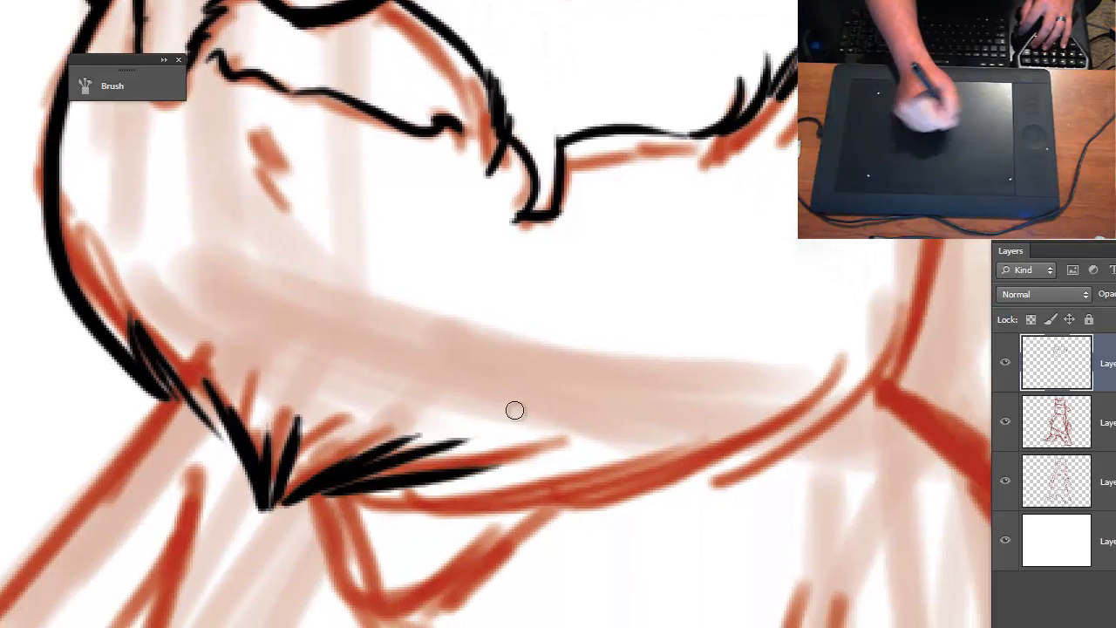
- Ink the underside of the jaw from the chin tuft around and up to the large ear's lobe
left_click_drag(358, 495, 768, 400)
mouse_move(683, 474)
left_mouse_down()
mouse_move(438, 513)
mouse_move(601, 423)
left_mouse_up()
left_click_drag(561, 481, 651, 314)
left_click_drag(610, 447, 681, 219)
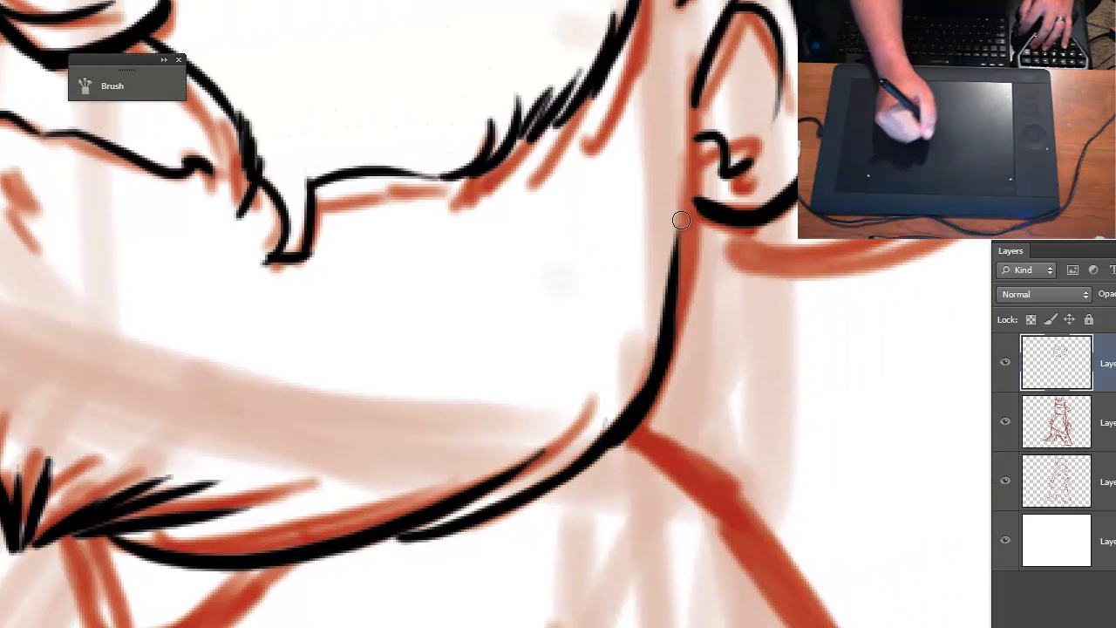
left_click_drag(677, 310, 687, 204)
- Check the inked head against the whole figure, and examine the beard, cheek and jaw lines up close
key("ctrl+minus")
key("ctrl+minus")
key("ctrl+minus")
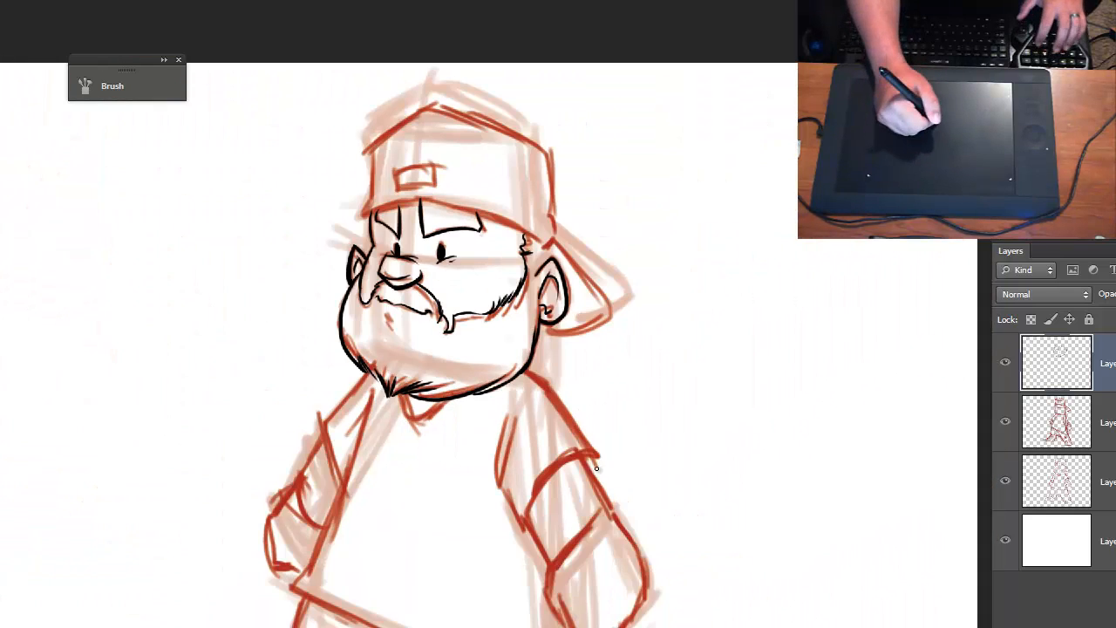
left_click_drag(582, 464, 702, 427)
key("ctrl+plus")
left_click_drag(628, 396, 569, 463)
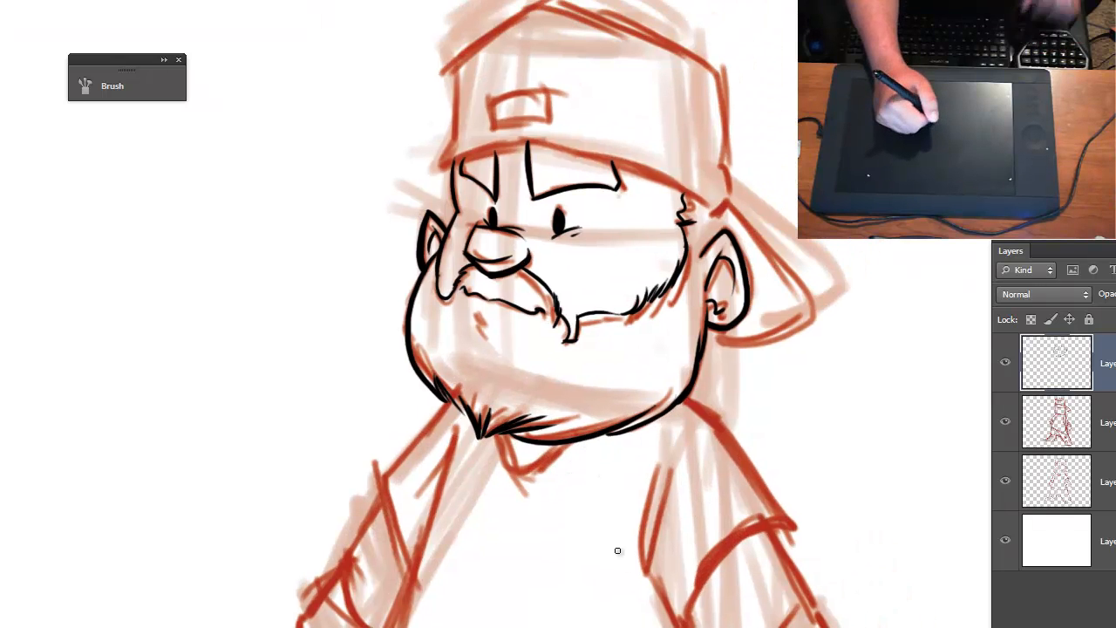
key("ctrl+plus")
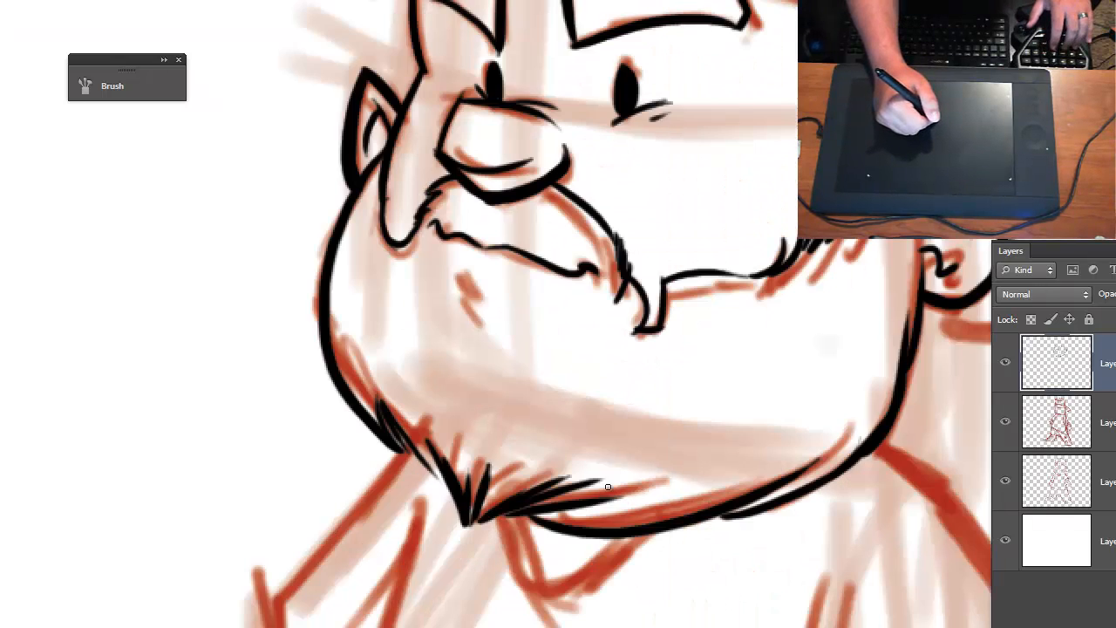
key("ctrl+plus")
left_click_drag(720, 269, 294, 425)
key("ctrl+plus")
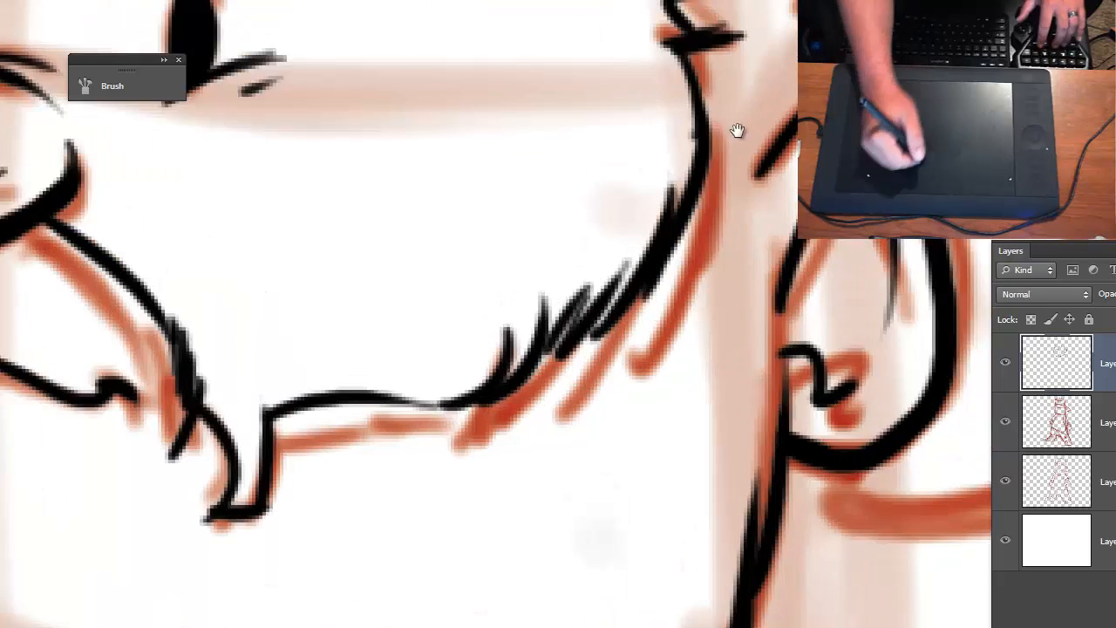
left_click_drag(762, 307, 316, 389)
key("ctrl+minus")
key("ctrl+minus")
left_click_drag(437, 595, 735, 371)
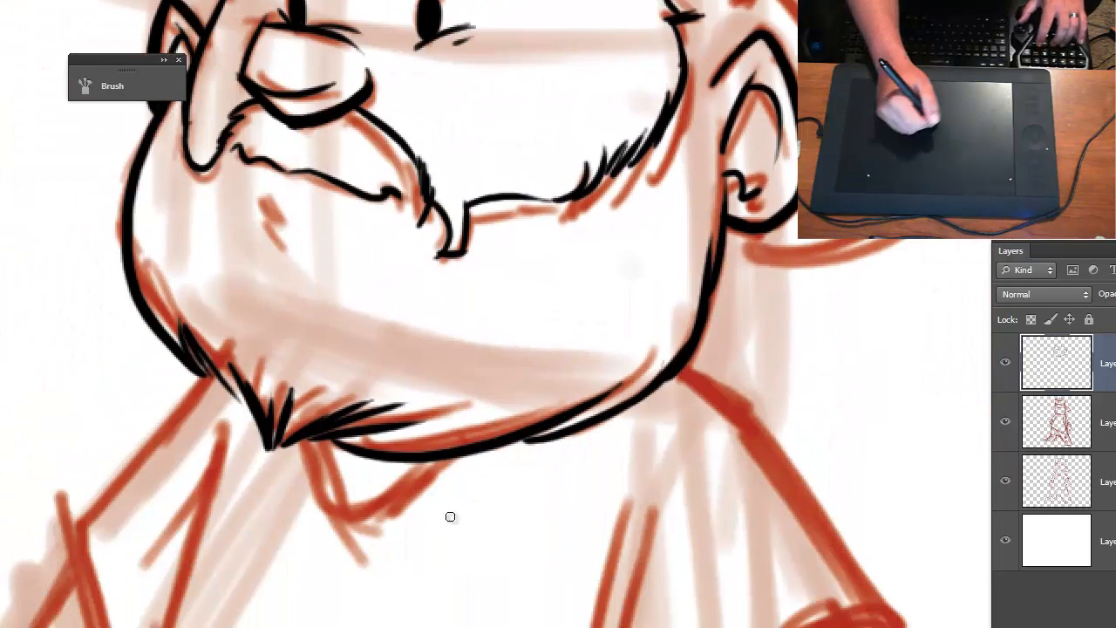
- Ink the shirt collar as a thick rounded curve under the chin, with thin accent strokes beside it
key("ctrl+plus")
key("ctrl+plus")
left_click_drag(247, 591, 400, 272)
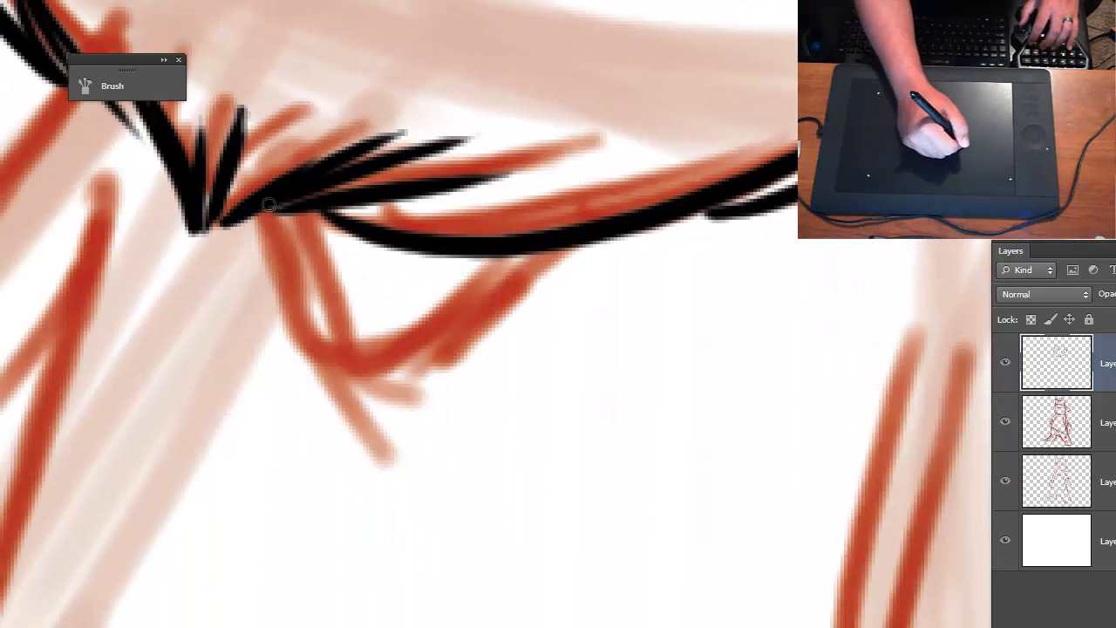
mouse_move(267, 202)
left_mouse_down()
mouse_move(287, 323)
mouse_move(555, 237)
mouse_move(408, 345)
mouse_move(298, 326)
mouse_move(257, 204)
mouse_move(301, 353)
mouse_move(294, 317)
mouse_move(336, 351)
mouse_move(453, 316)
mouse_move(590, 234)
left_mouse_up()
left_click_drag(663, 218, 552, 318)
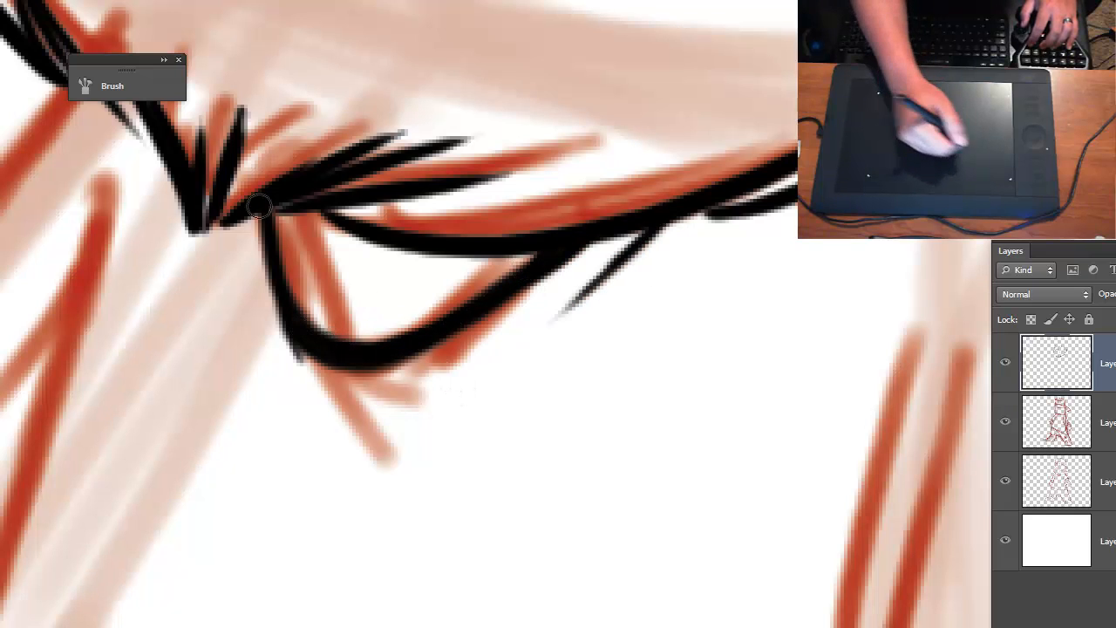
left_click_drag(243, 211, 241, 317)
key("ctrl+minus")
key("ctrl+minus")
key("ctrl+minus")
key("ctrl+minus")
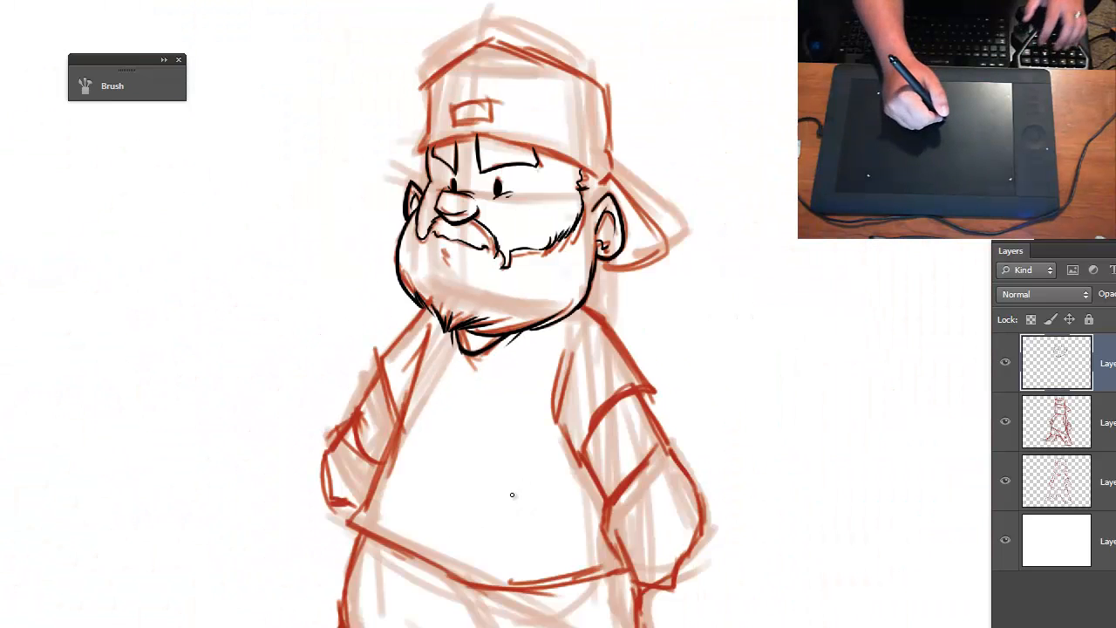
- Ink the torso's side line from the shoulder fold down past the small-ear-side arm, including the short armpit crease
key("ctrl+plus")
key("ctrl+plus")
key("ctrl+plus")
left_click_drag(400, 621, 566, 550)
left_click_drag(540, 94, 486, 179)
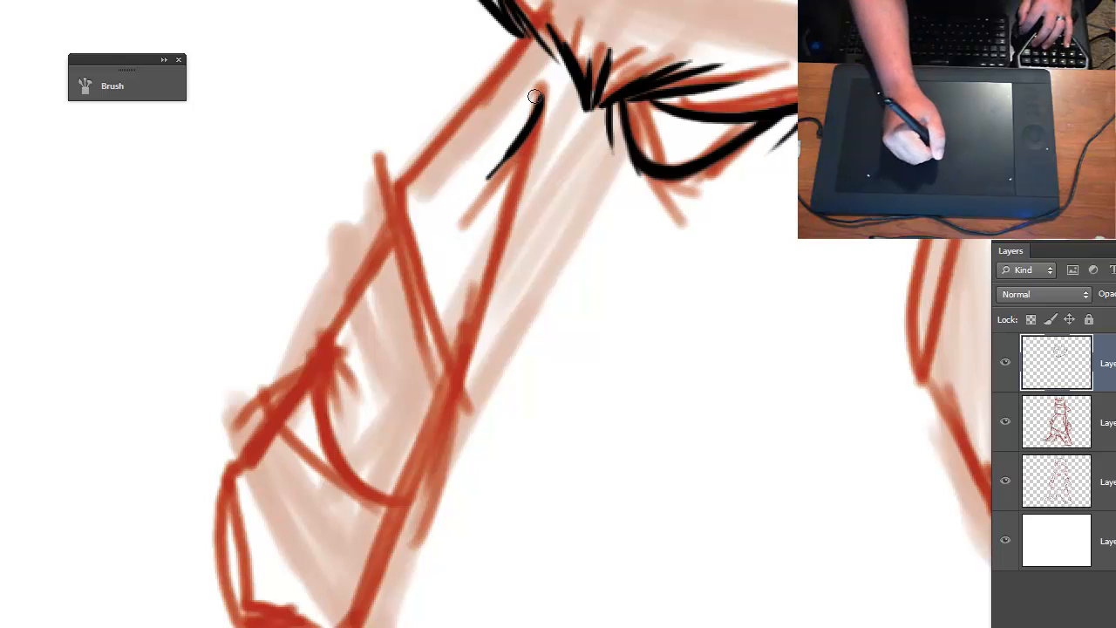
mouse_move(540, 96)
left_mouse_down()
mouse_move(469, 376)
mouse_move(382, 602)
left_mouse_up()
left_click_drag(406, 535, 364, 627)
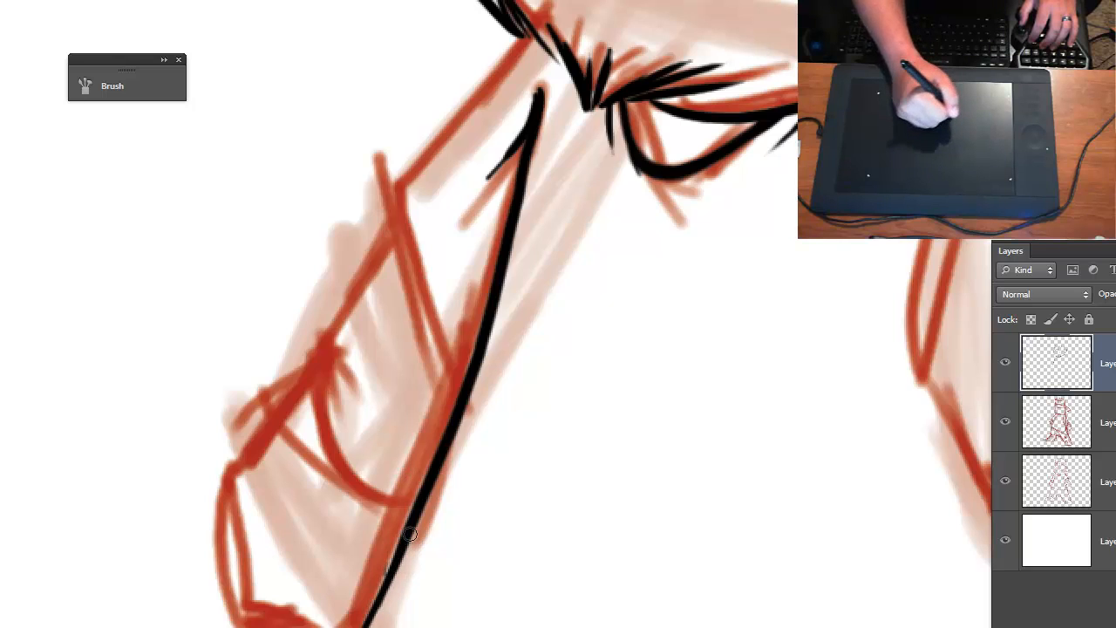
left_click_drag(398, 562, 349, 627)
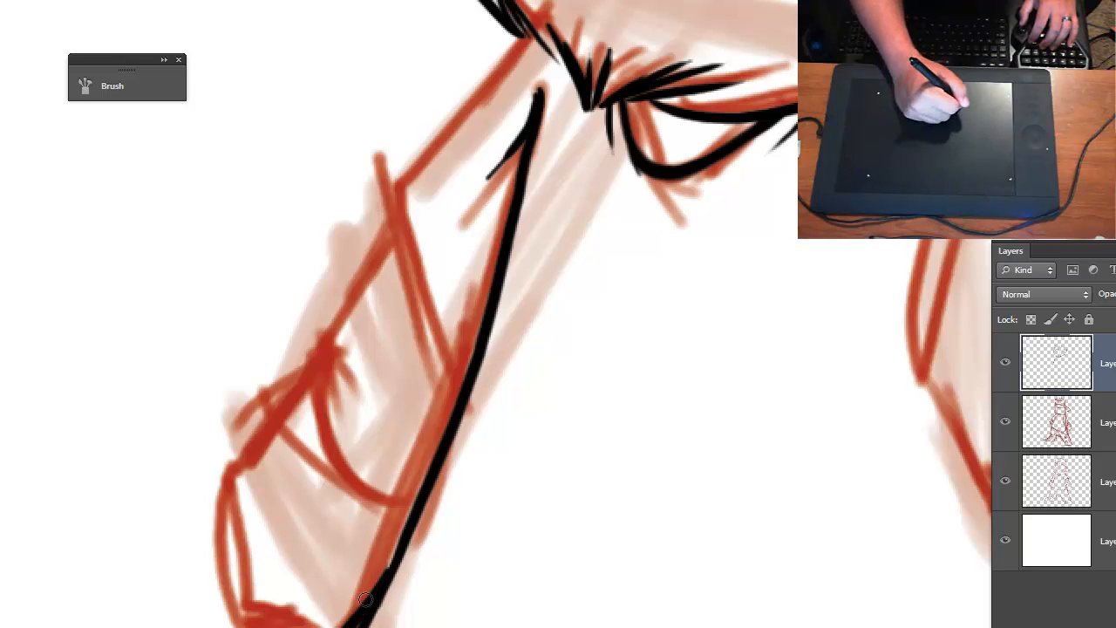
- Undo the last thickening stroke on the torso's side line and restroke its lower part
left_click_drag(380, 573, 444, 419)
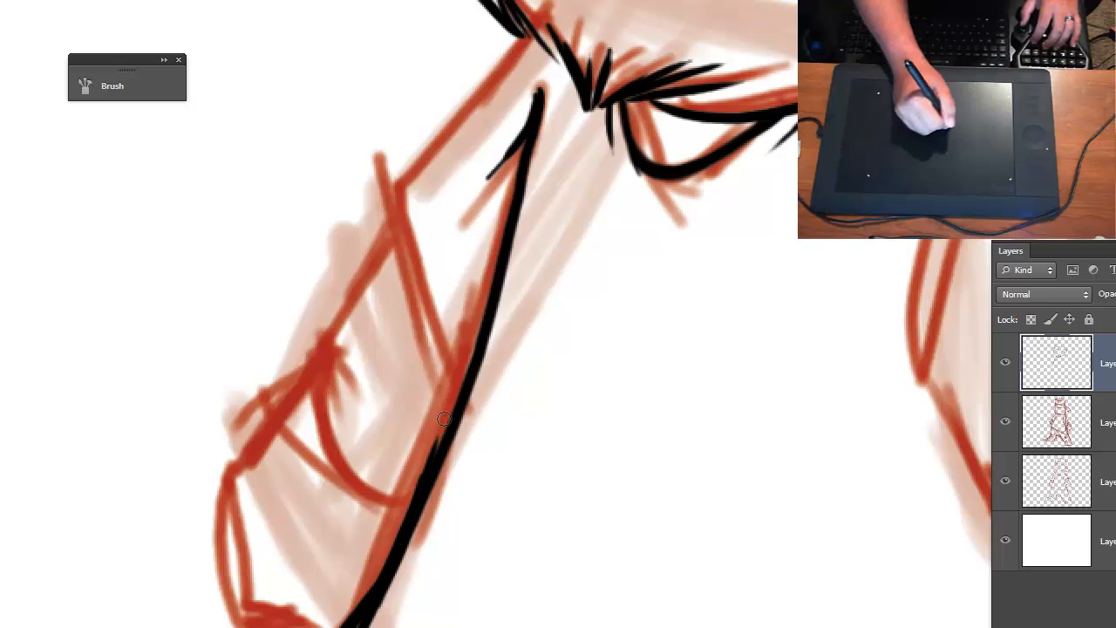
key("ctrl+z")
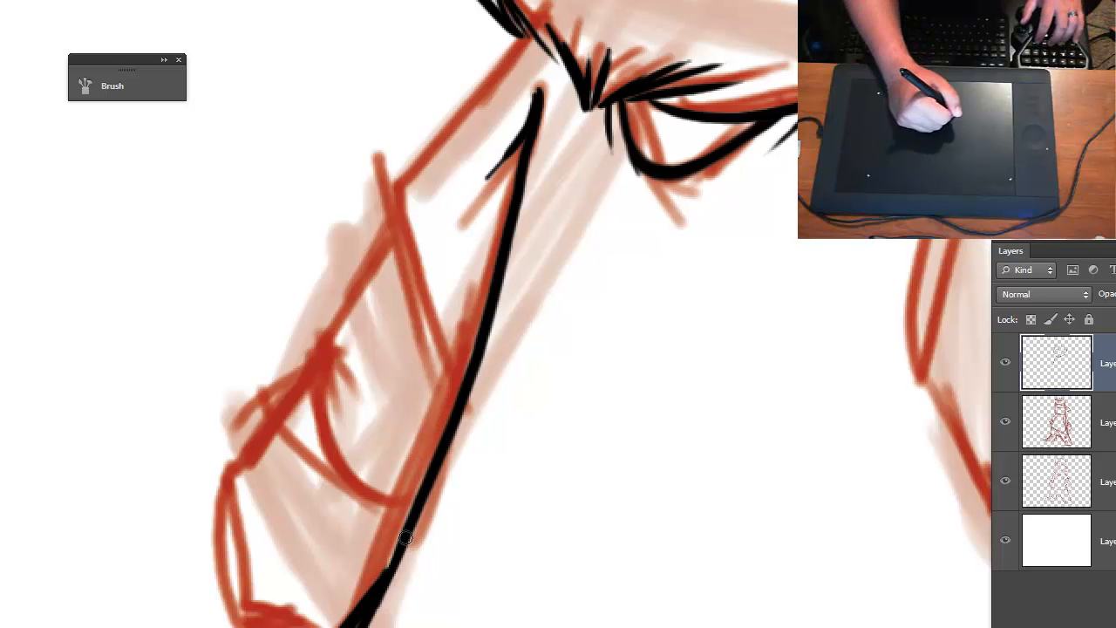
left_click_drag(382, 584, 414, 506)
- Ink the shoulder line from the beard to the sleeve's corner and the curved sleeve hem down to the torso line
key("ctrl+minus")
key("ctrl+plus")
key("ctrl+plus")
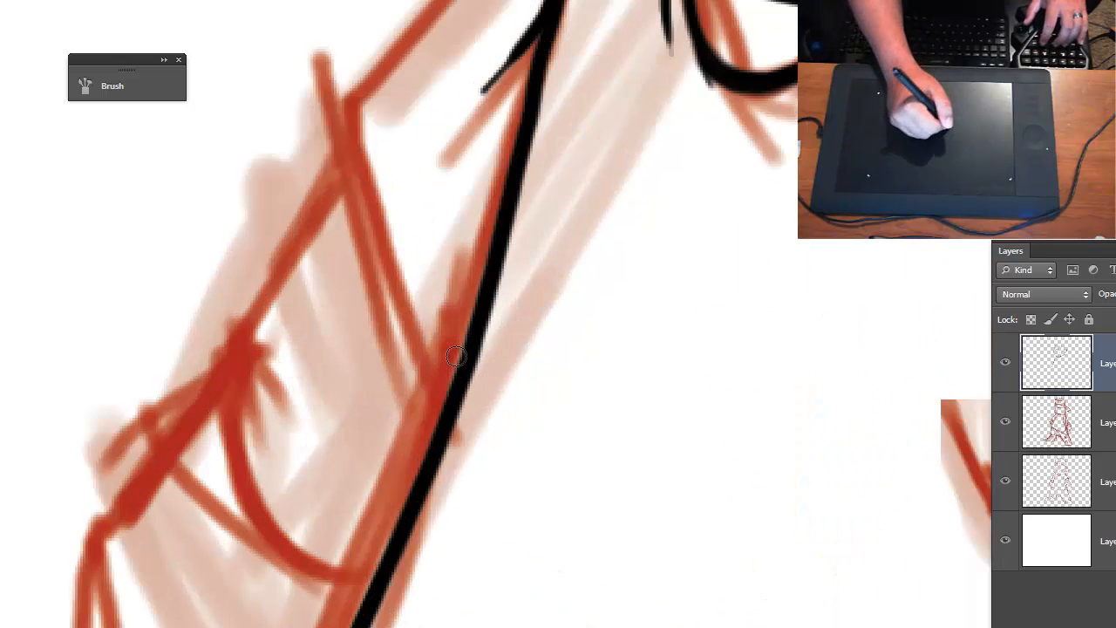
left_click_drag(454, 209, 444, 456)
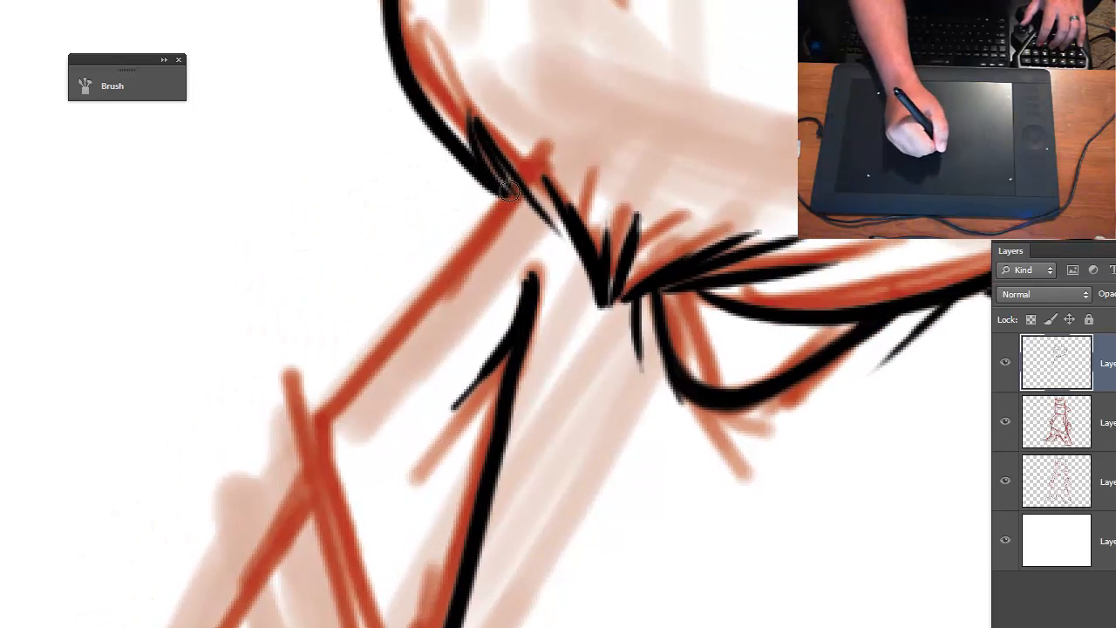
mouse_move(508, 192)
left_mouse_down()
mouse_move(293, 471)
mouse_move(371, 627)
mouse_move(406, 408)
left_mouse_up()
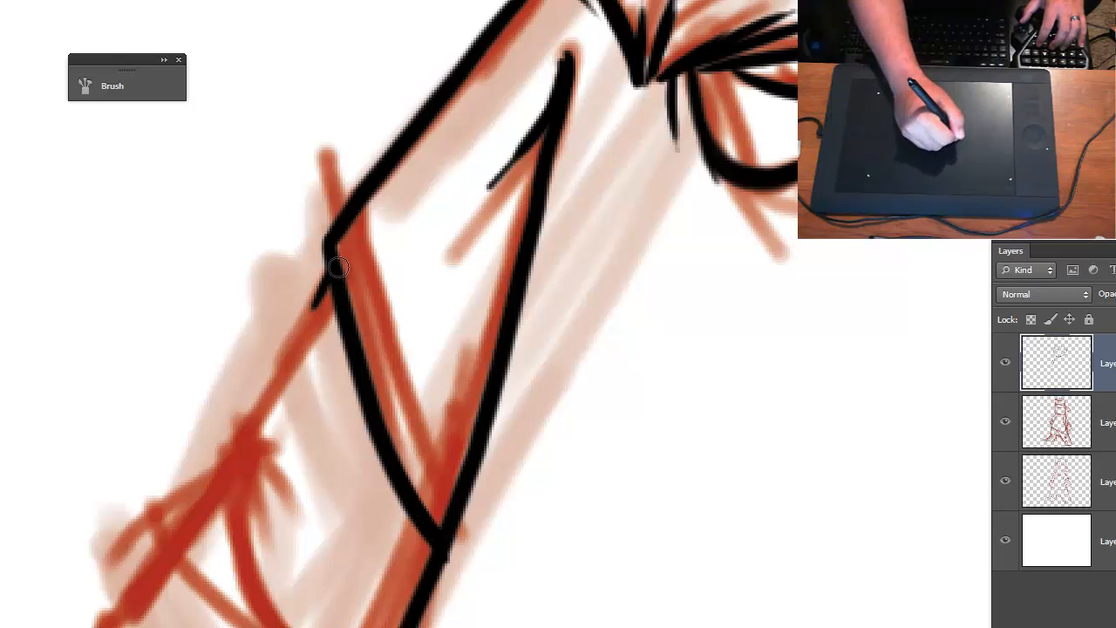
- Replace the first upper-arm stroke with an outline from the sleeve to the elbow bend, and ink the curved crease below
left_click_drag(332, 260, 245, 454)
key("ctrl+z")
mouse_move(329, 262)
left_mouse_down()
mouse_move(216, 485)
mouse_move(266, 626)
left_mouse_up()
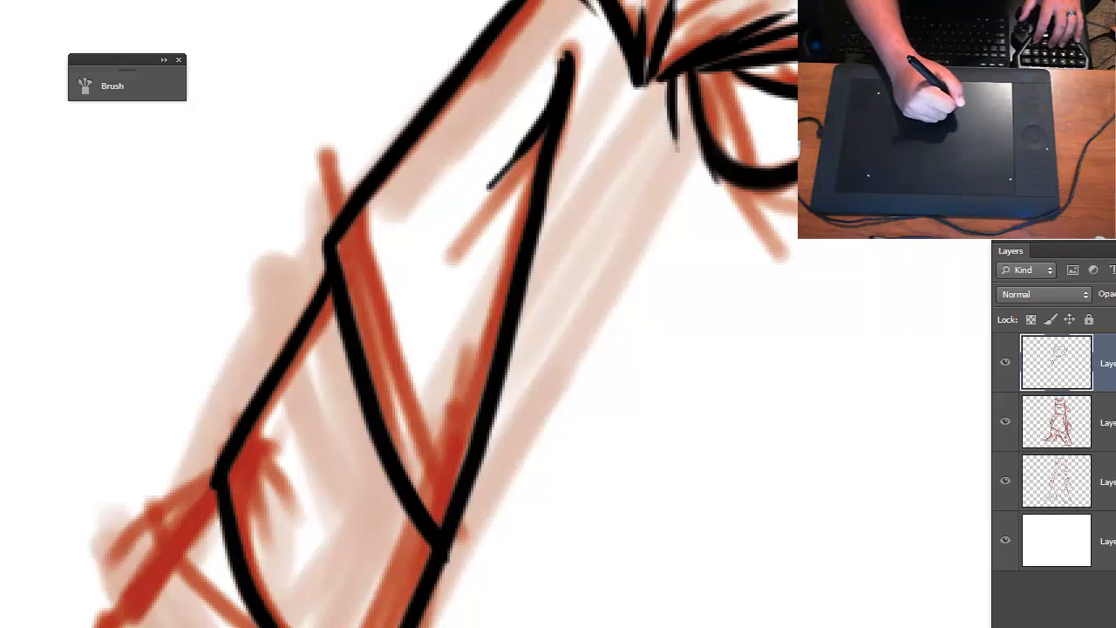
- Ink the forearm's lower end, its two short creases and its outer outline up to the elbow on the small-ear-side arm
mouse_move(454, 624)
left_mouse_down()
mouse_move(448, 451)
mouse_move(503, 407)
left_mouse_up()
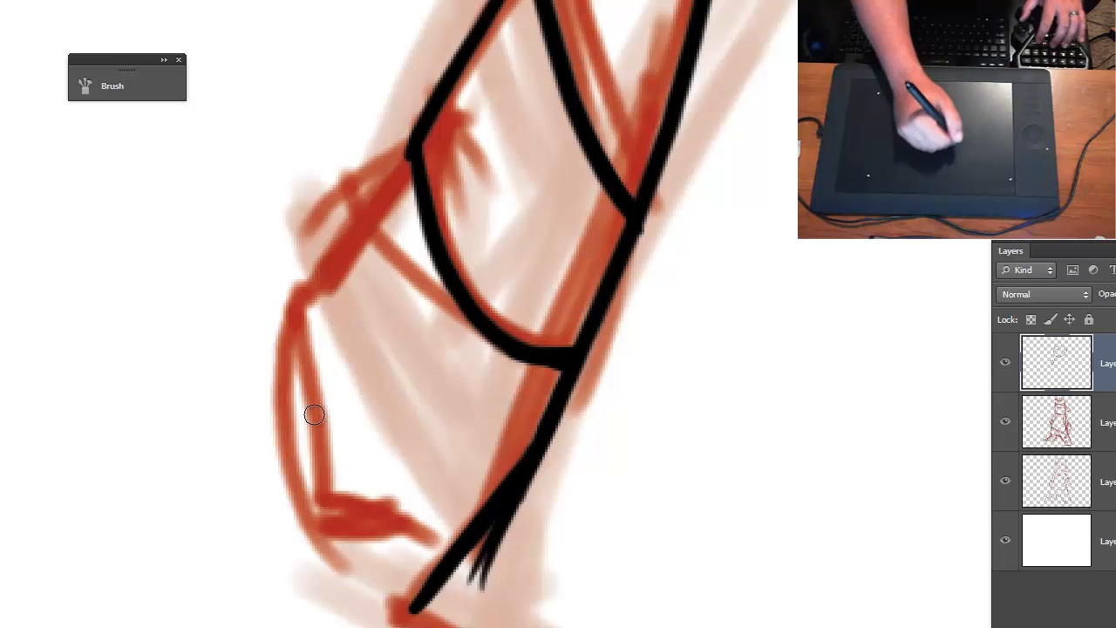
mouse_move(342, 402)
left_mouse_down()
mouse_move(346, 392)
mouse_move(320, 484)
mouse_move(321, 565)
mouse_move(410, 603)
left_mouse_up()
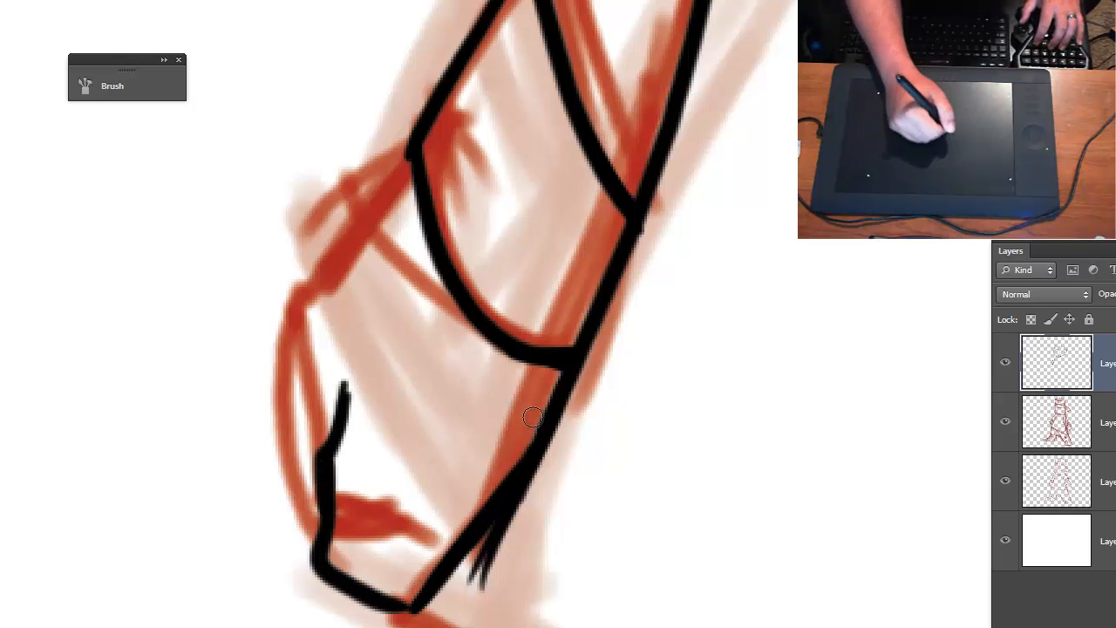
left_click_drag(447, 412, 455, 530)
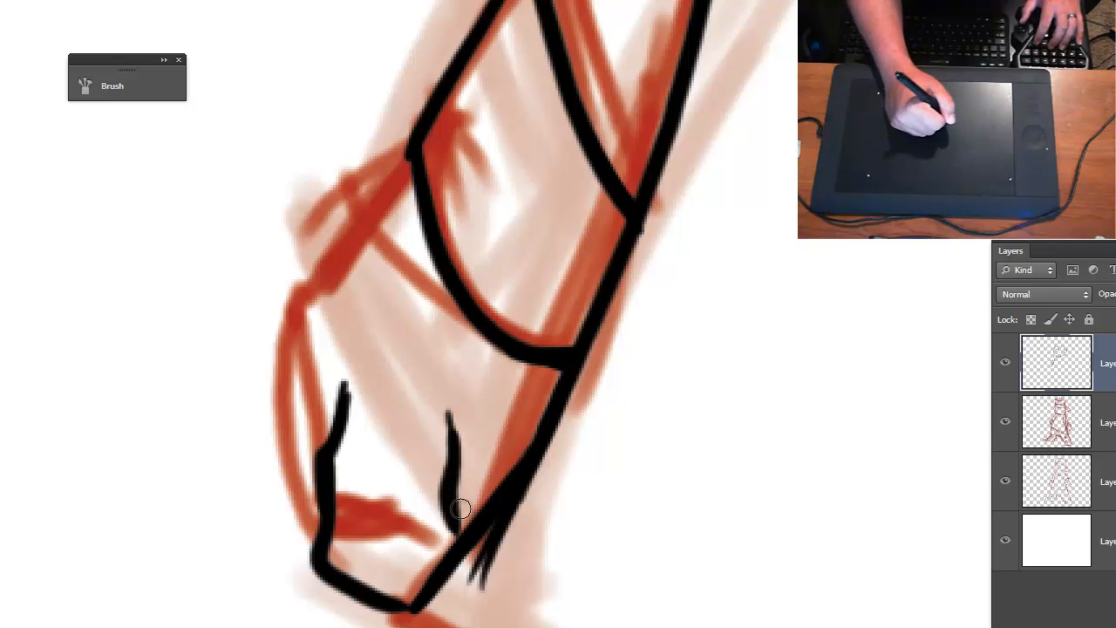
left_click_drag(450, 416, 427, 426)
mouse_move(325, 513)
left_mouse_down()
mouse_move(287, 416)
mouse_move(347, 234)
mouse_move(424, 160)
left_mouse_up()
- Ink the big-ear-side shoulder line from the beard to the sleeve's outer corner, redoing the lower part with an inward-turning tip
key("ctrl+minus")
key("ctrl+minus")
key("ctrl+minus")
left_click_drag(672, 530, 558, 549)
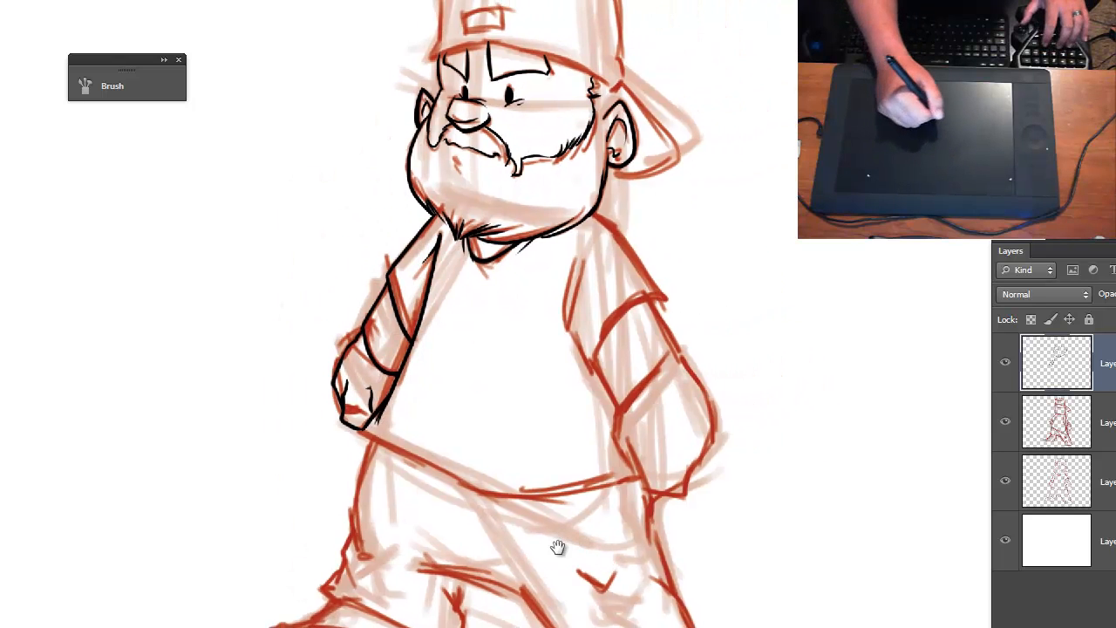
key("ctrl+plus")
key("ctrl+plus")
key("ctrl+plus")
left_click_drag(538, 437, 372, 487)
key("ctrl+minus")
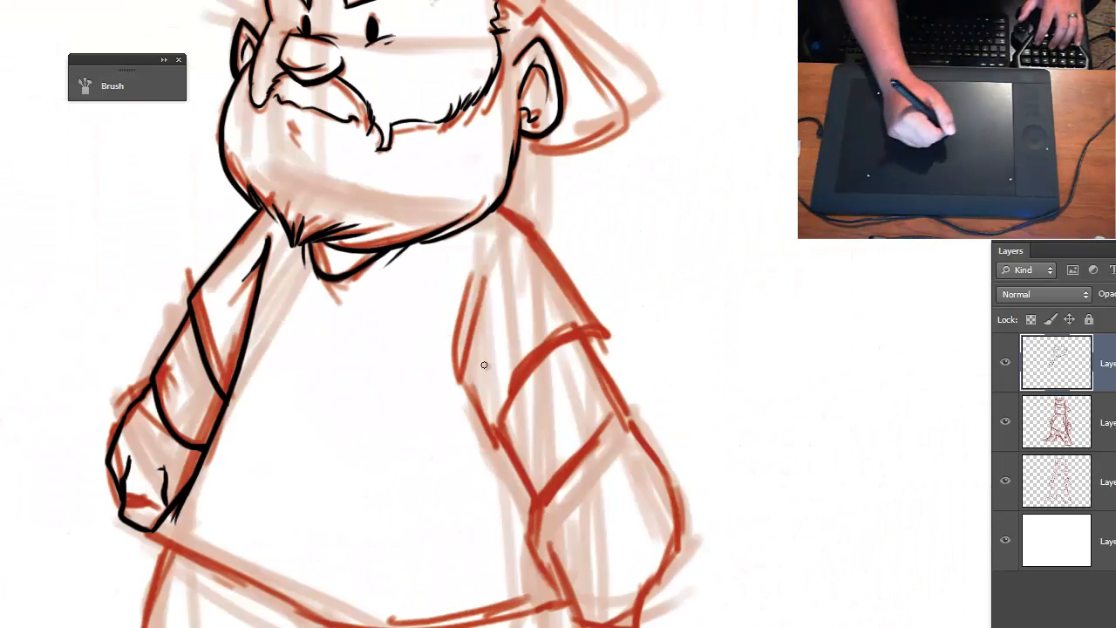
key("ctrl+plus")
key("ctrl+plus")
key("ctrl+minus")
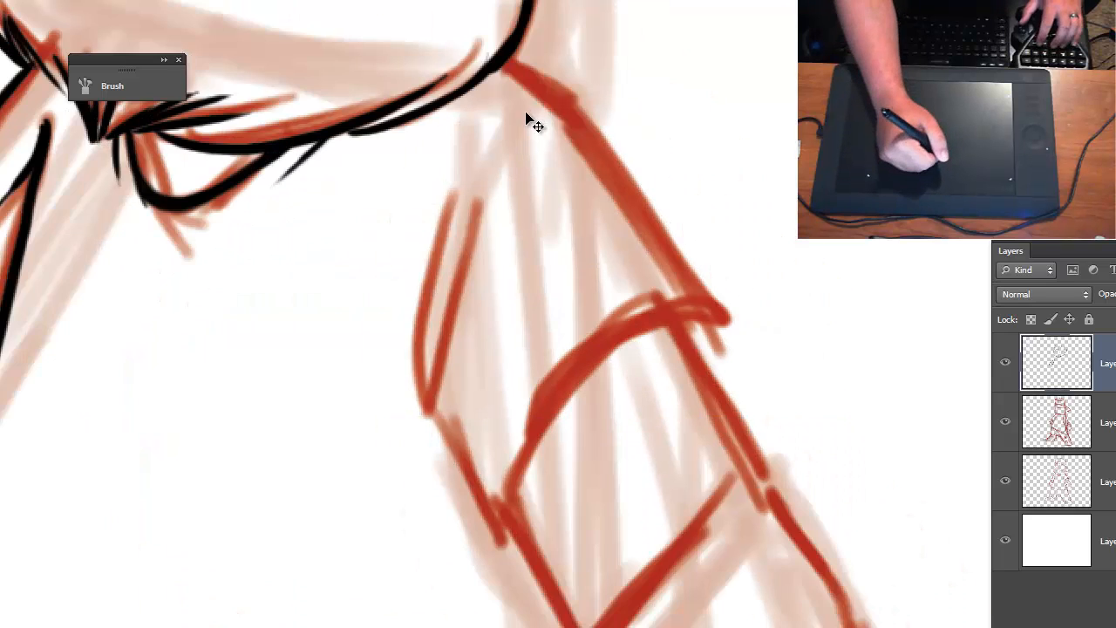
left_click_drag(515, 146, 424, 244)
mouse_move(406, 162)
left_mouse_down()
mouse_move(489, 227)
mouse_move(618, 471)
left_mouse_up()
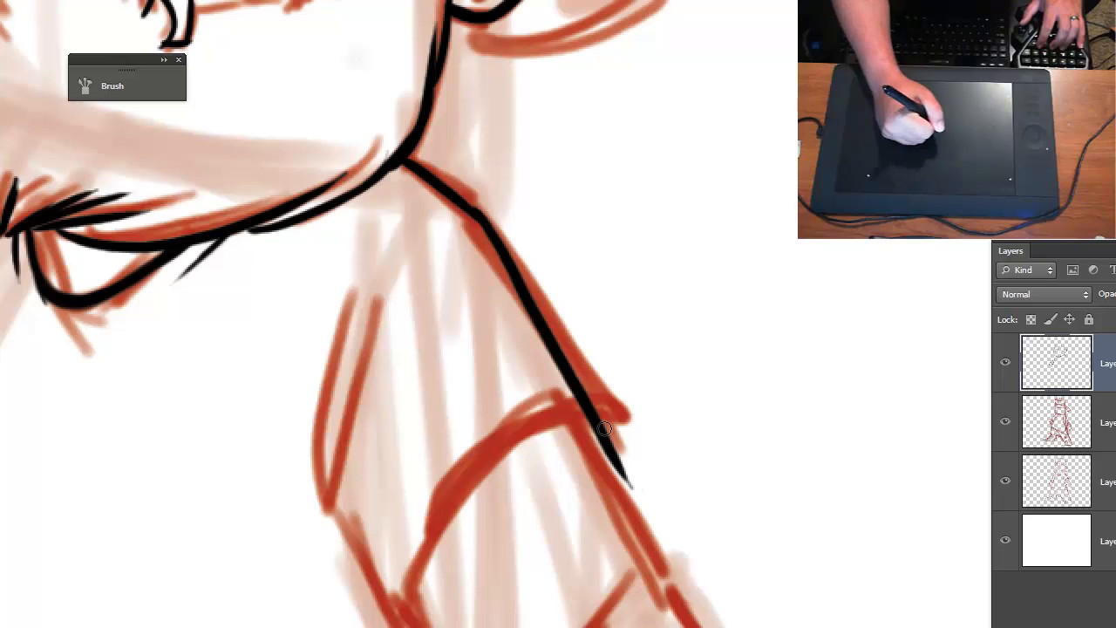
key("ctrl+z")
mouse_move(482, 226)
left_mouse_down()
mouse_move(620, 428)
mouse_move(603, 463)
left_mouse_up()
- Ink the big-ear-side sleeve's curved hem, its short inner edge and the two armpit crease lines
mouse_move(611, 421)
left_mouse_down()
mouse_move(508, 456)
mouse_move(406, 596)
left_mouse_up()
key("ctrl+z")
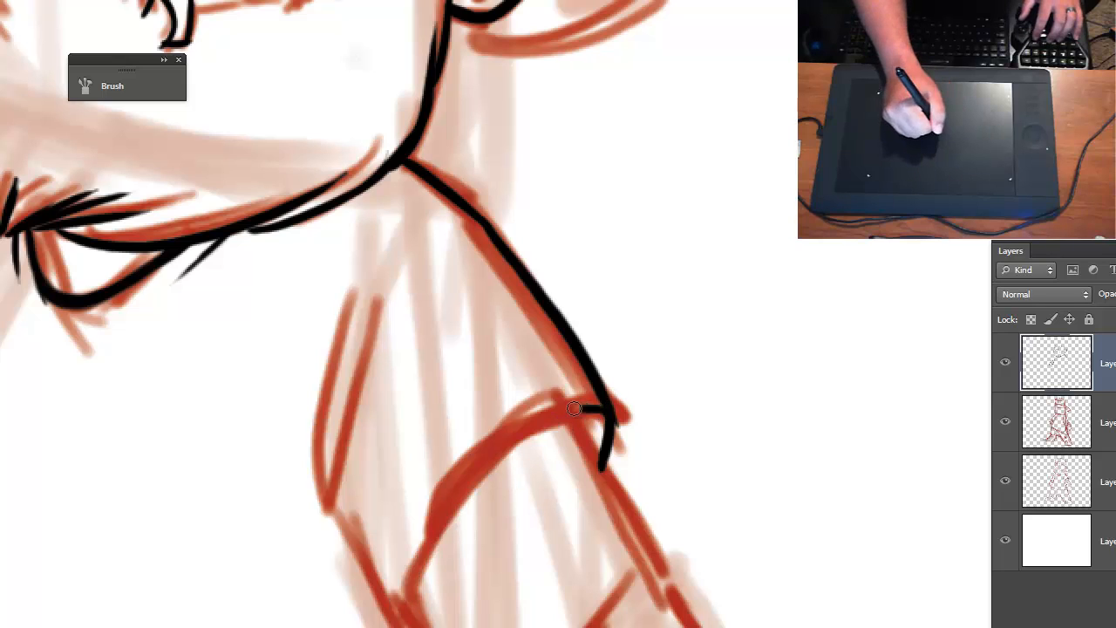
mouse_move(574, 408)
left_mouse_down()
mouse_move(449, 506)
mouse_move(410, 576)
mouse_move(471, 488)
left_mouse_up()
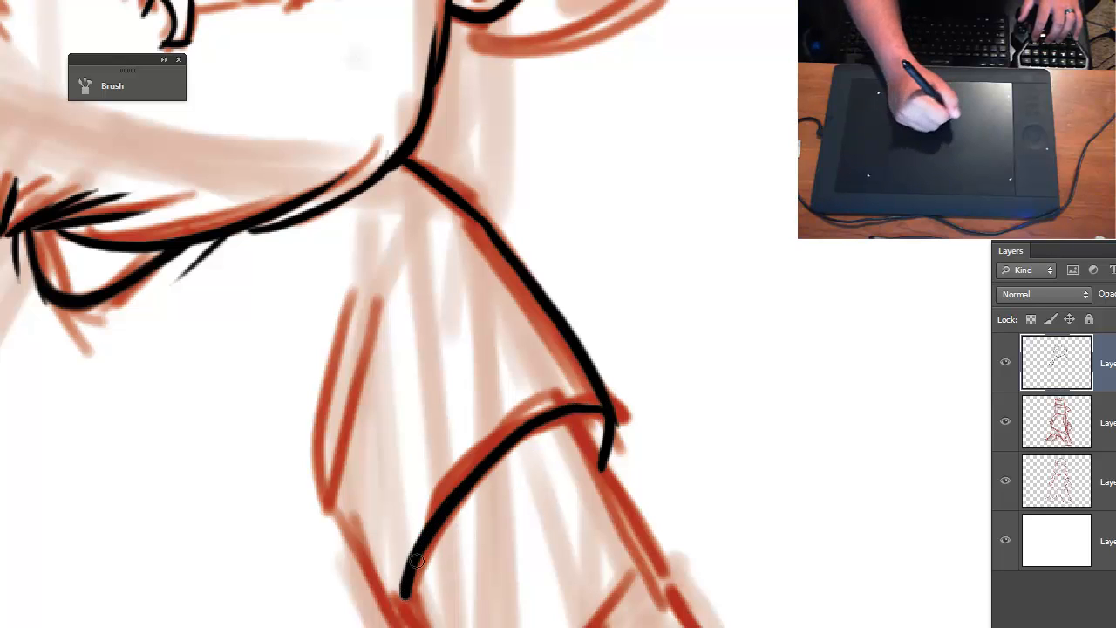
mouse_move(397, 599)
left_mouse_down()
mouse_move(347, 491)
mouse_move(396, 336)
left_mouse_up()
left_click_drag(337, 478, 360, 310)
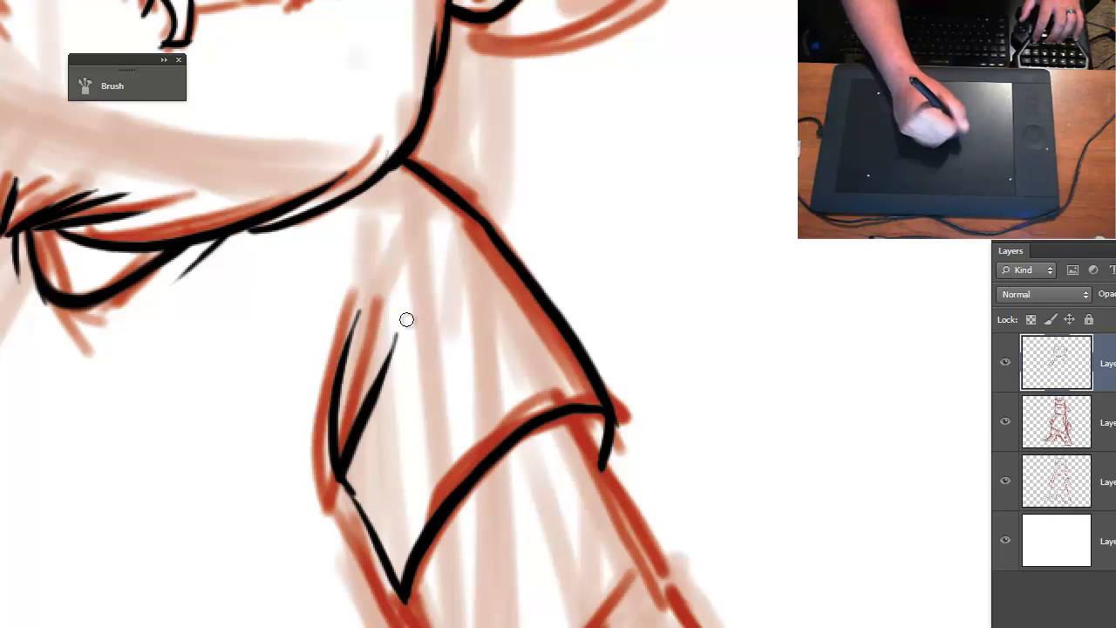
- Ink the big-ear-side arm's inner line from the sleeve hem to the elbow bend and the curved crease across the elbow
mouse_move(410, 556)
left_mouse_down()
mouse_move(319, 424)
mouse_move(282, 215)
mouse_move(374, 449)
left_mouse_up()
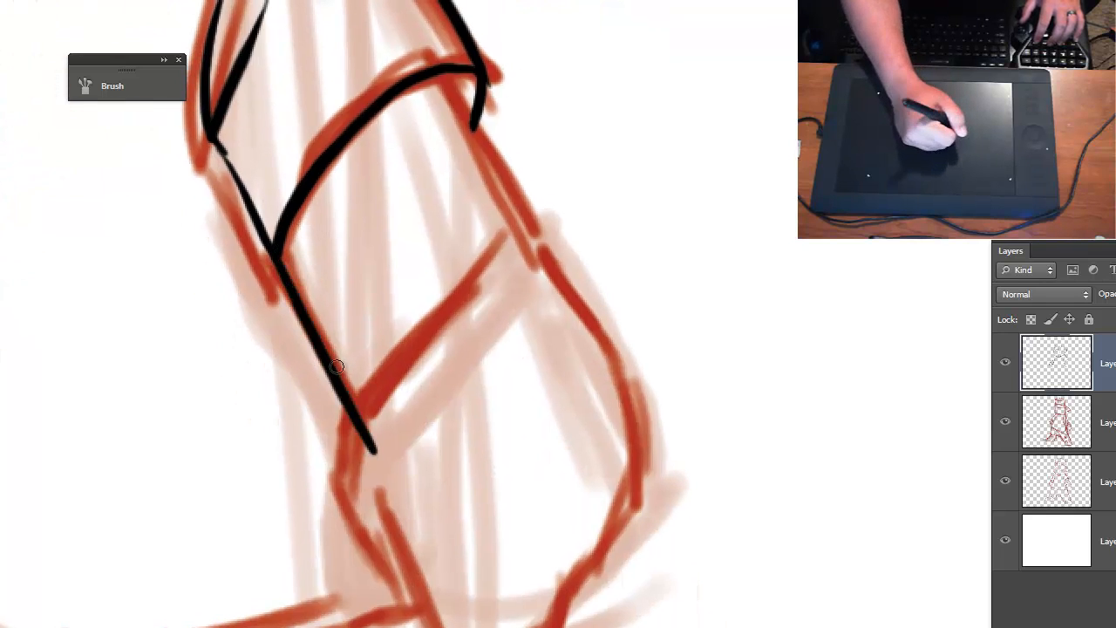
key("ctrl+z")
left_click_drag(273, 249, 396, 469)
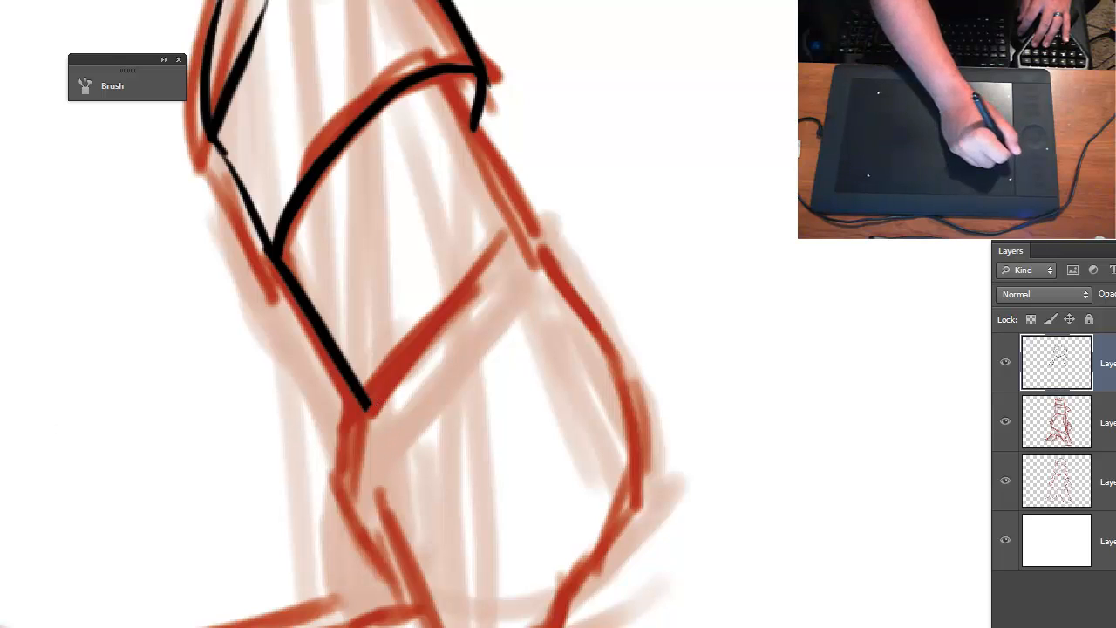
left_click_drag(371, 410, 536, 224)
key("ctrl+z")
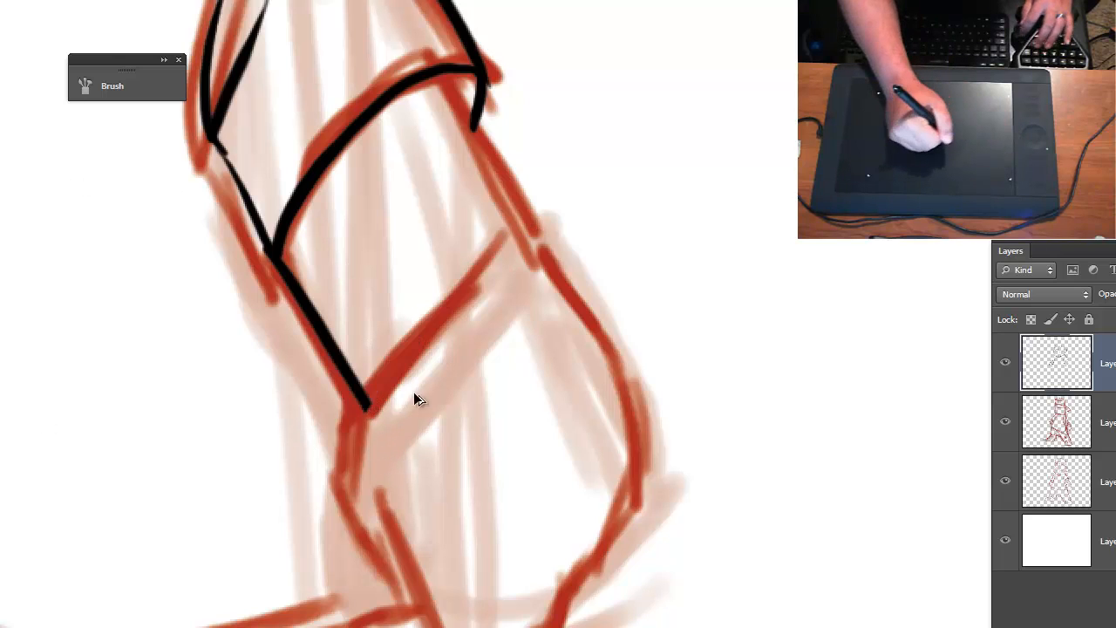
left_click_drag(368, 408, 528, 260)
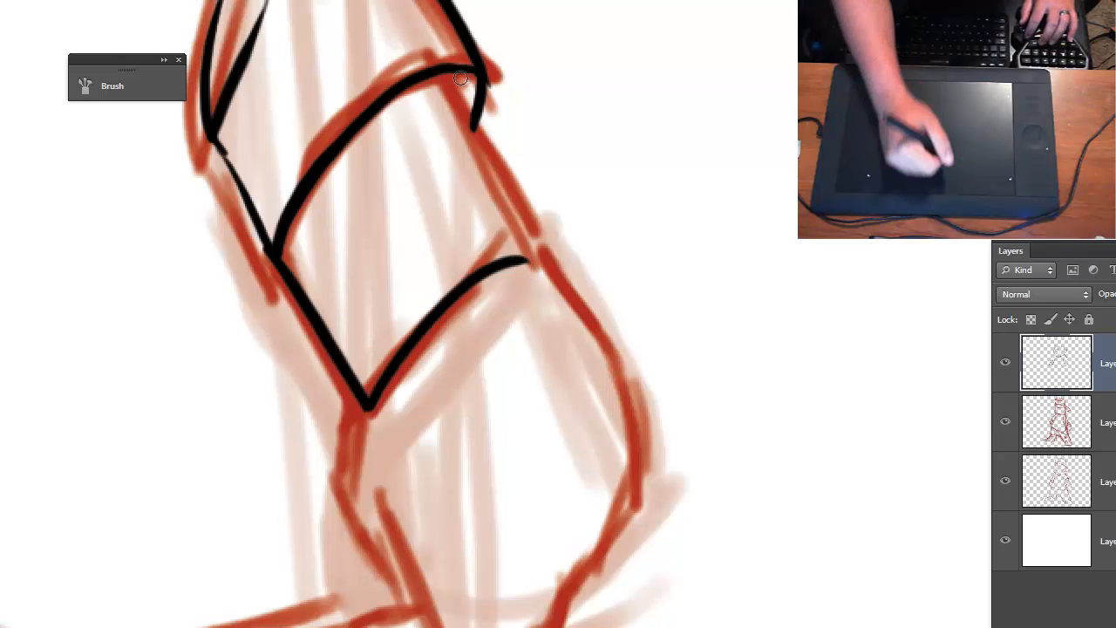
- Ink the upper arm's outer line from the sleeve hem past the elbow crease and fill the sleeve opening's outer corner solid black
mouse_move(443, 78)
left_mouse_down()
mouse_move(561, 297)
mouse_move(485, 266)
left_mouse_up()
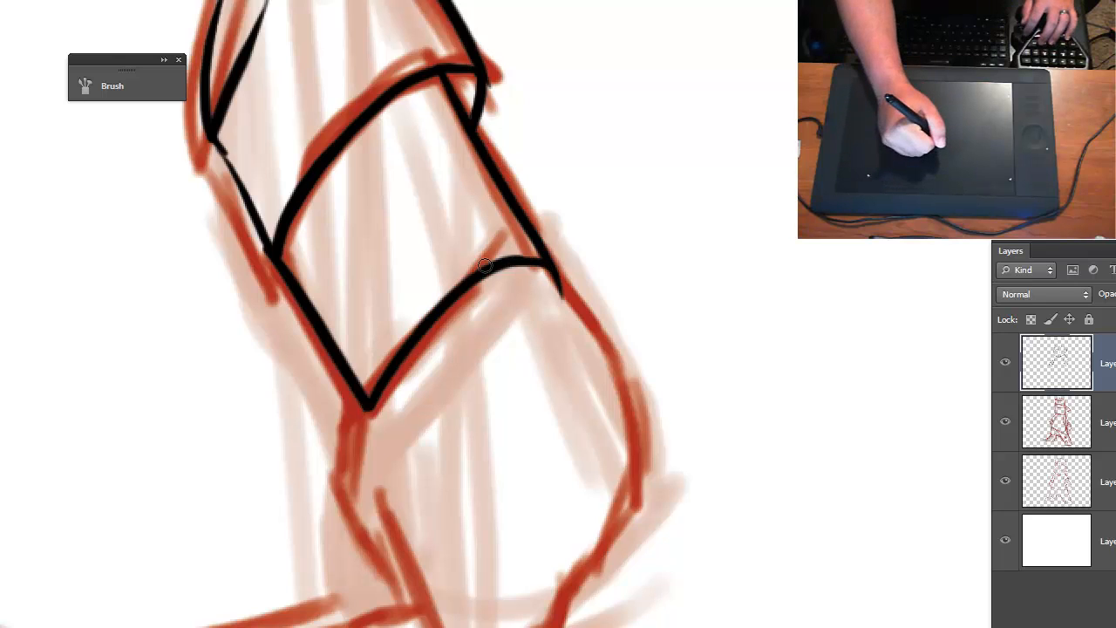
left_click_drag(436, 66, 475, 144)
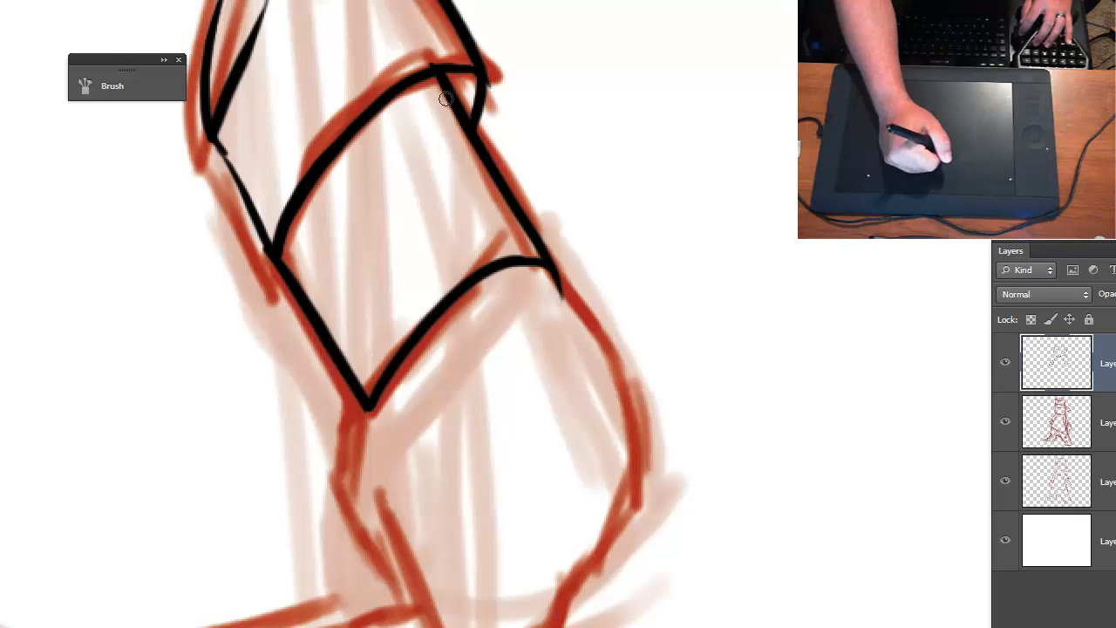
mouse_move(448, 75)
left_mouse_down()
mouse_move(462, 106)
mouse_move(475, 78)
left_mouse_up()
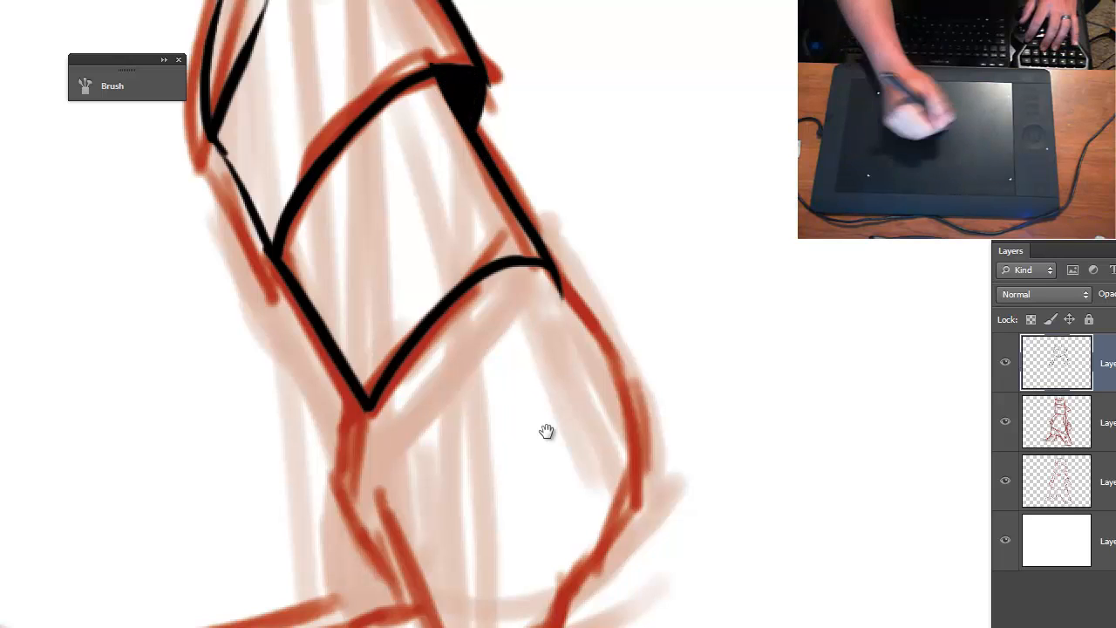
left_click_drag(546, 431, 620, 466)
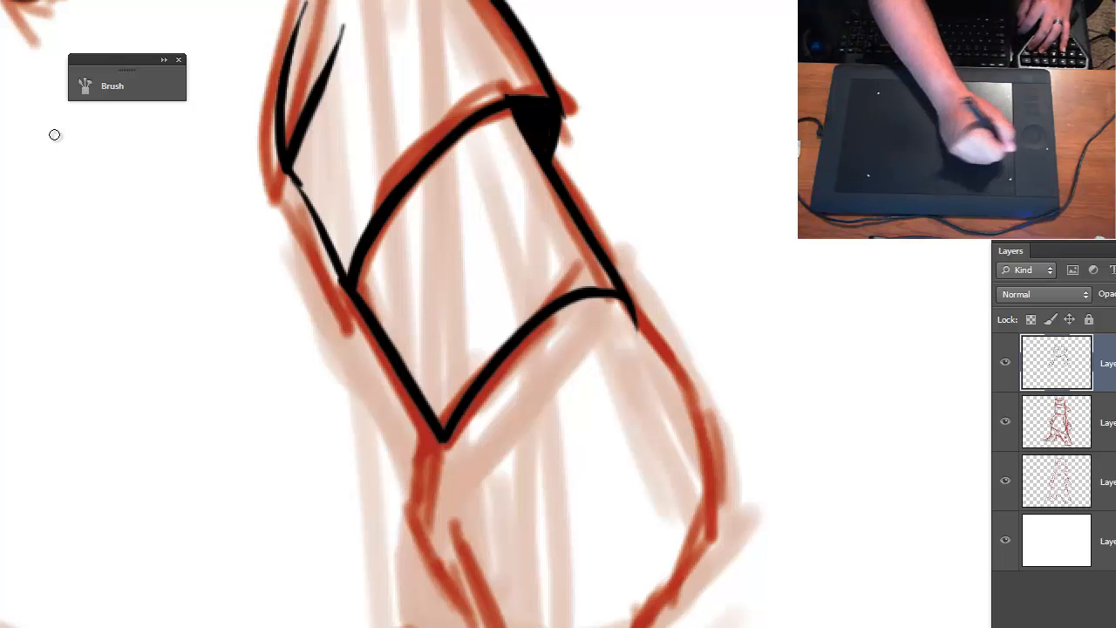
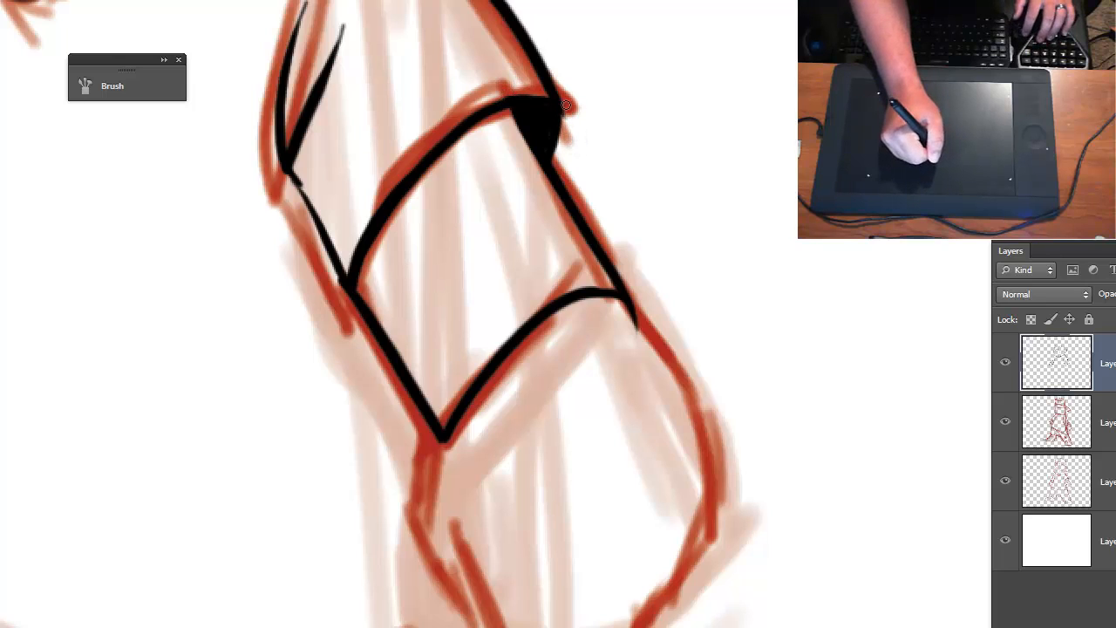
- Ink the big-ear-side forearm and fist: wrist and thumb line, blocky fingers, and the bulging outer edge, redoing its middle part thinner
left_click_drag(654, 303, 691, 145)
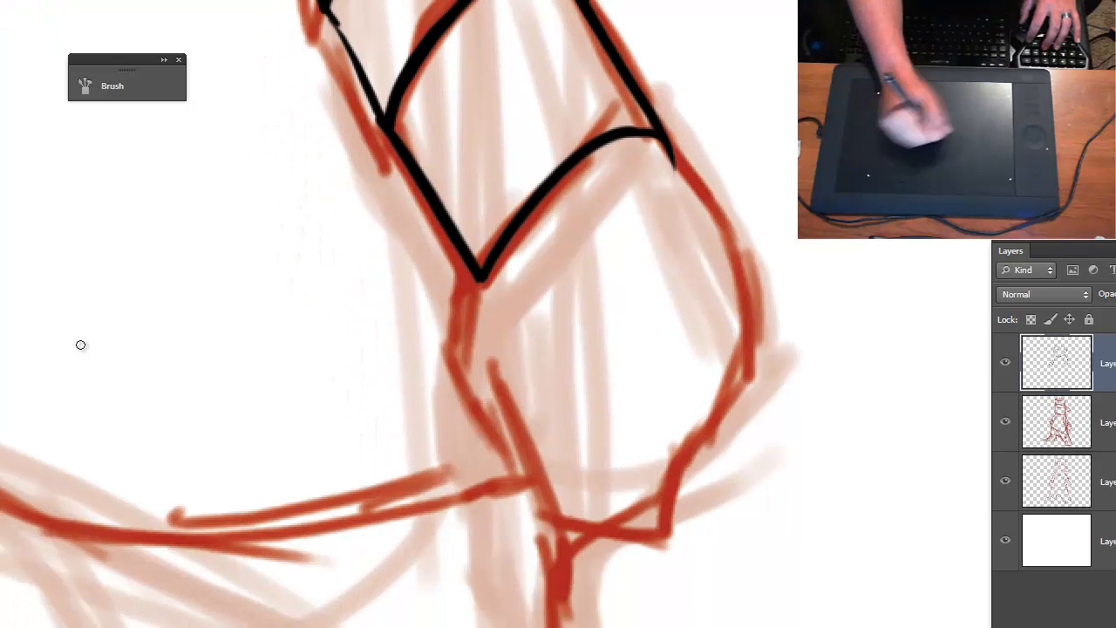
mouse_move(479, 277)
left_mouse_down()
mouse_move(448, 358)
mouse_move(480, 440)
mouse_move(533, 454)
left_mouse_up()
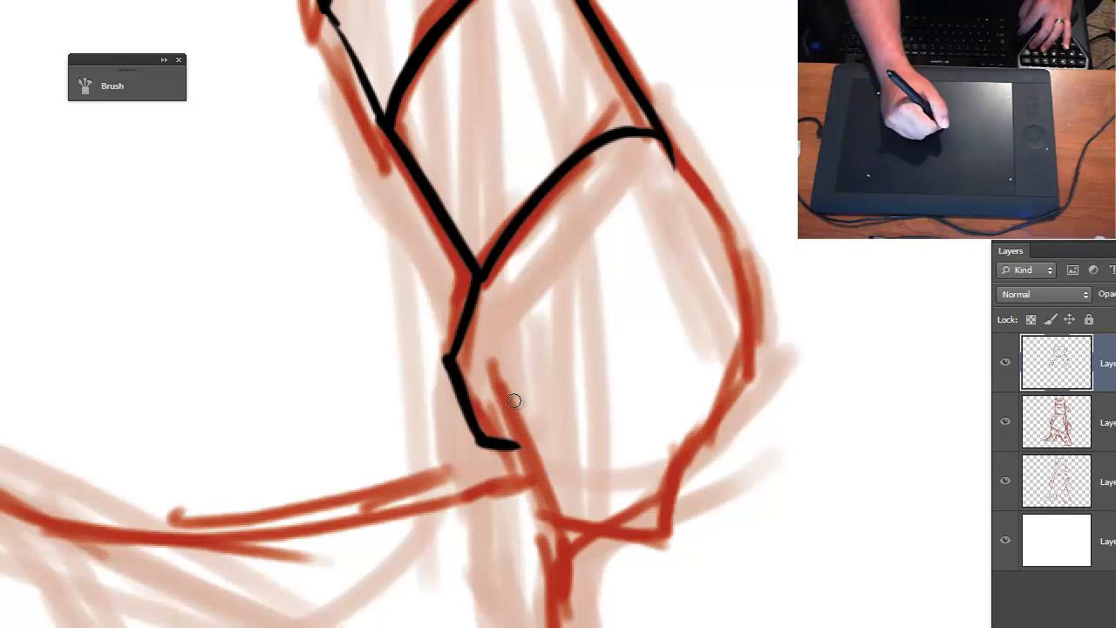
mouse_move(514, 401)
left_mouse_down()
mouse_move(545, 515)
mouse_move(660, 535)
mouse_move(682, 428)
mouse_move(614, 371)
left_mouse_up()
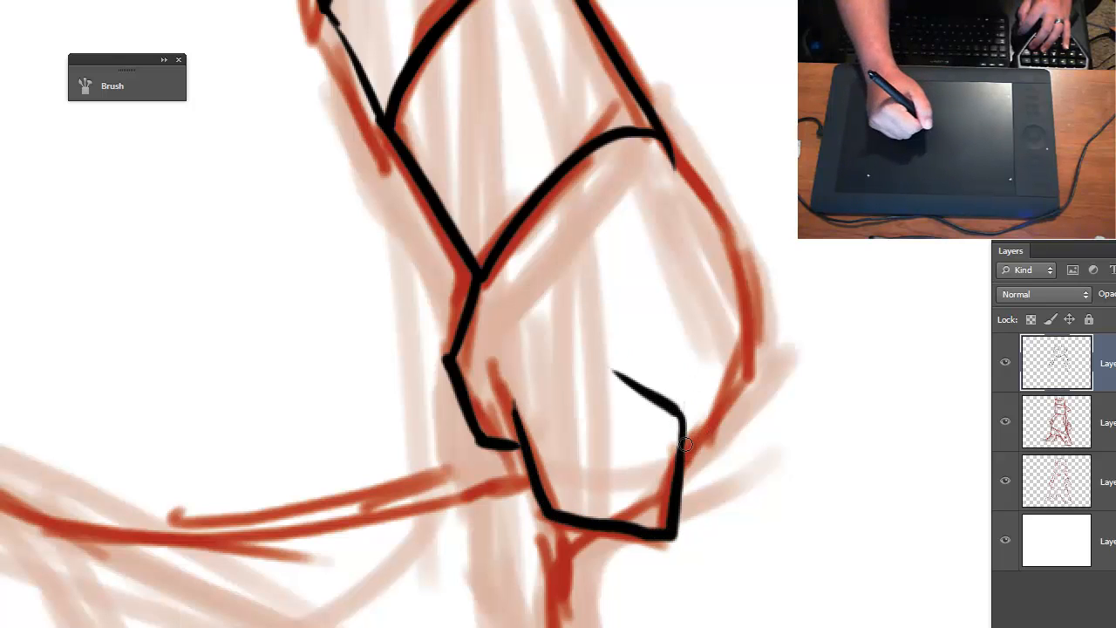
mouse_move(685, 443)
left_mouse_down()
mouse_move(756, 319)
mouse_move(733, 245)
mouse_move(700, 214)
mouse_move(715, 215)
mouse_move(748, 322)
left_mouse_up()
left_click_drag(735, 264, 740, 302)
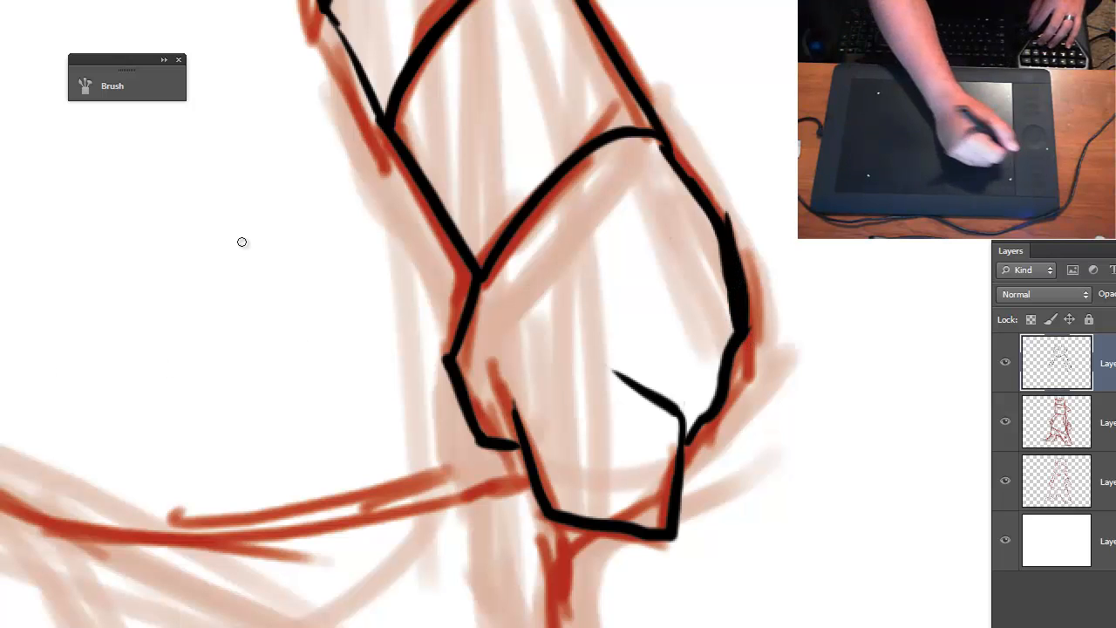
left_click_drag(732, 215, 744, 319)
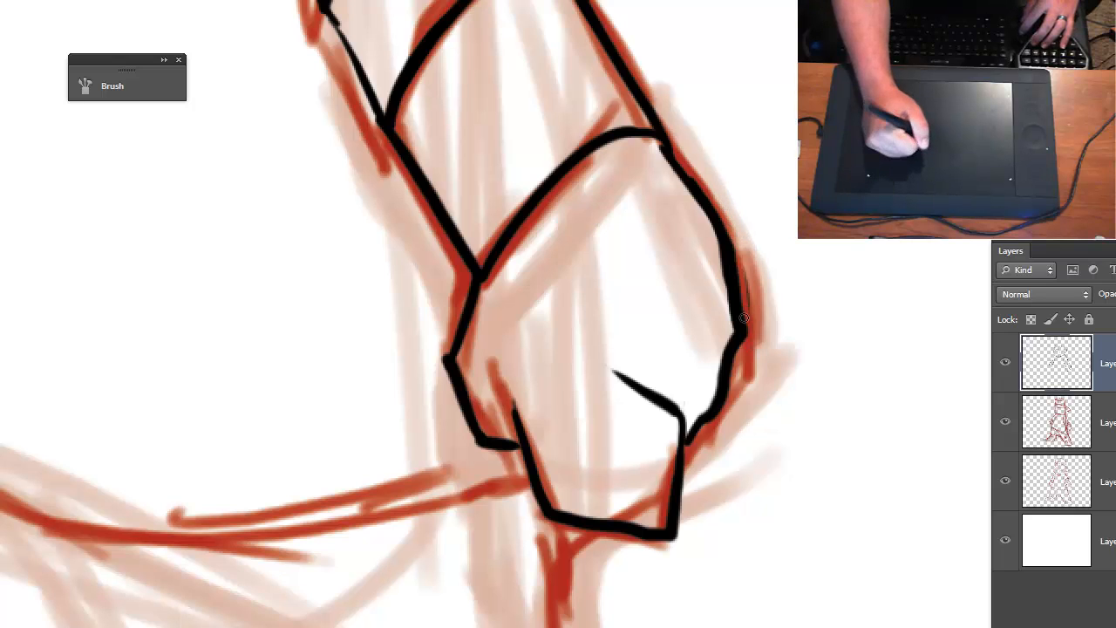
- Ink the shirt's curved bottom hem from the small-ear-side fist across to the big-ear-side fist
key("ctrl+0")
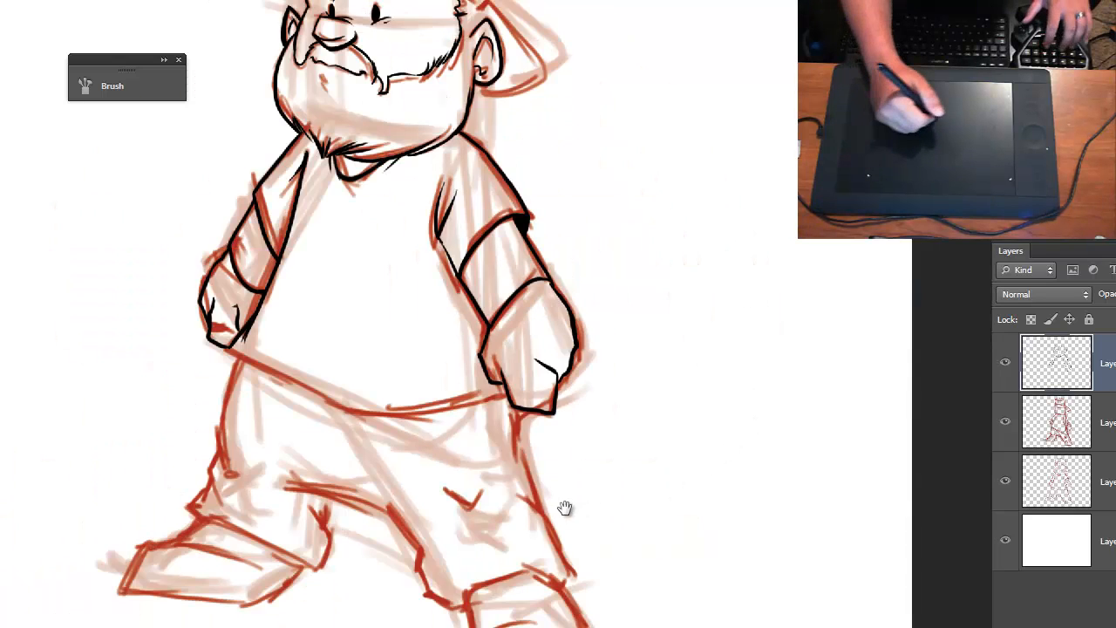
left_click_drag(566, 508, 673, 558)
key("ctrl+plus")
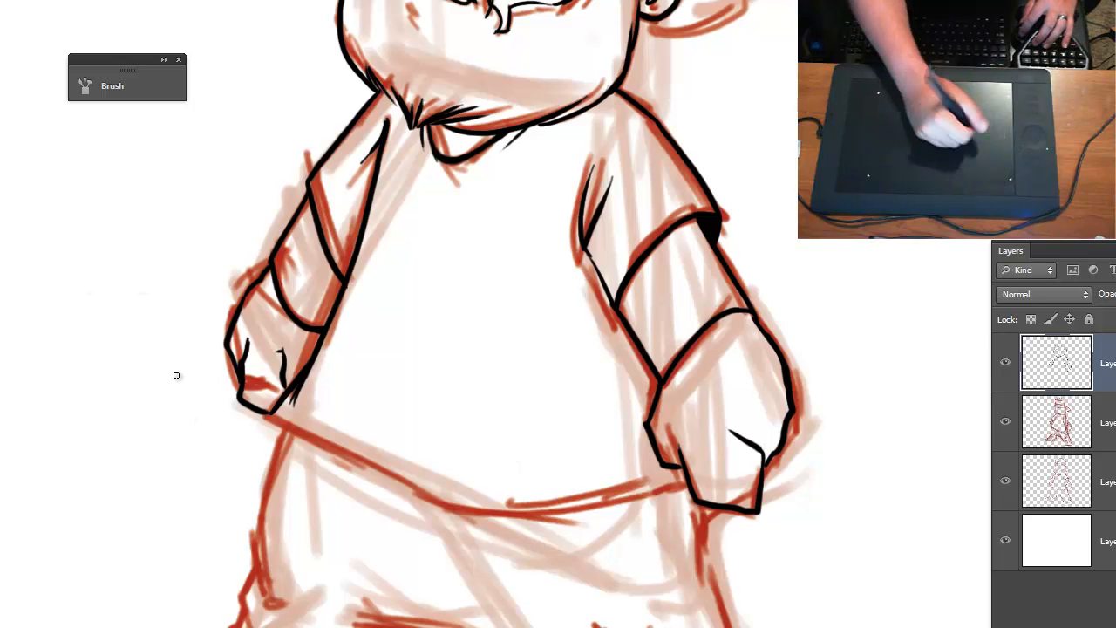
key("ctrl+plus")
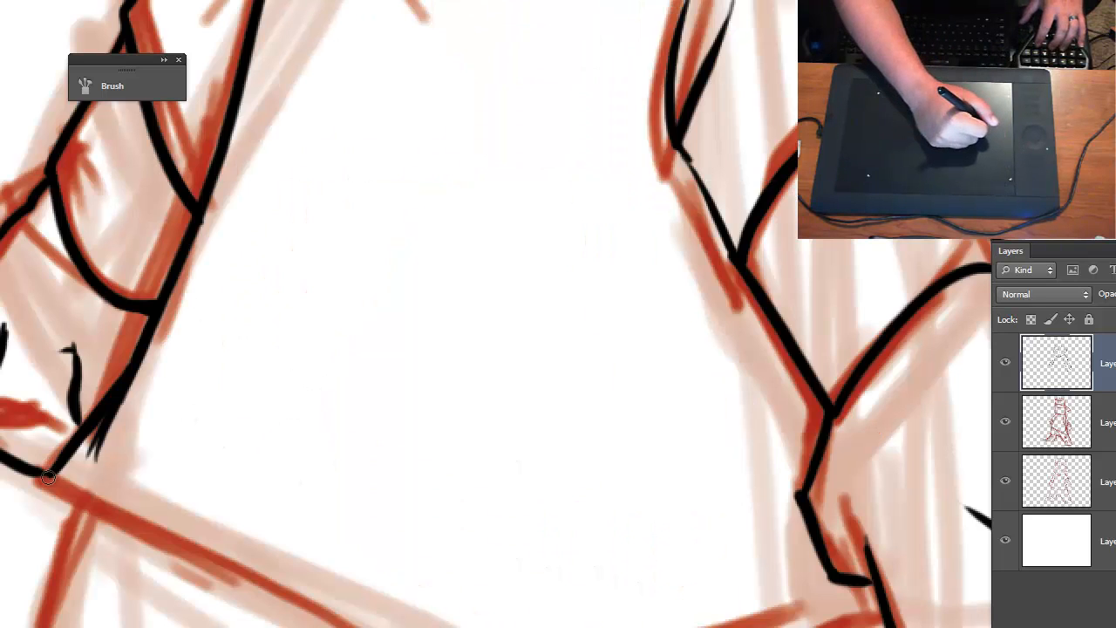
left_click_drag(48, 476, 383, 626)
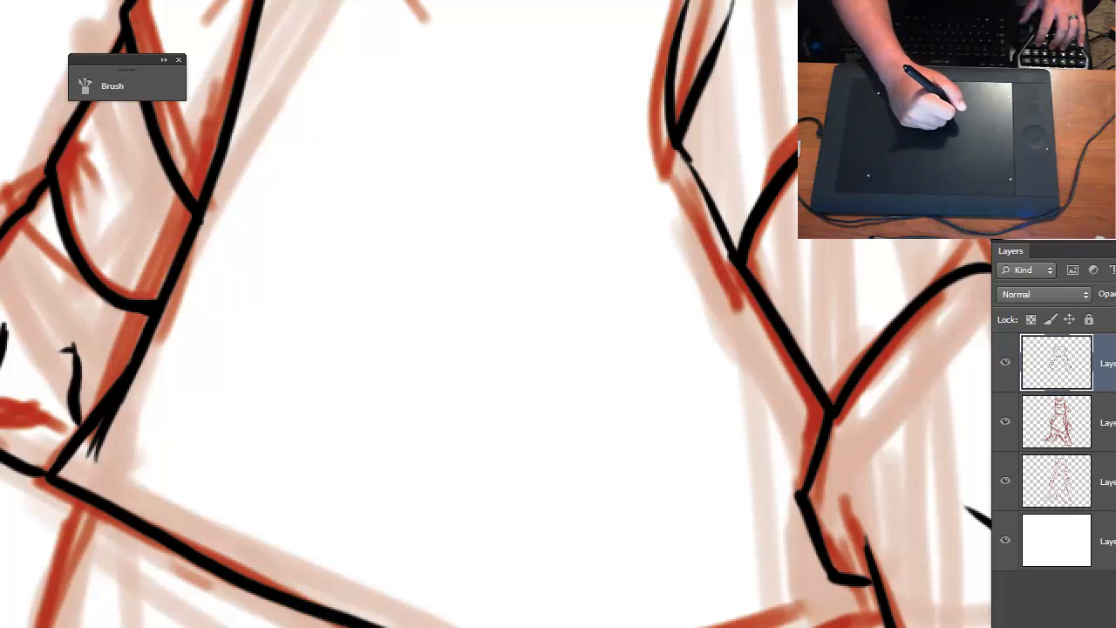
- Ink the small-ear-side trouser leg's outer line from the shirt hem, its knee fold and ankle creases, and the cuff's lower edge
left_click_drag(571, 624, 897, 256)
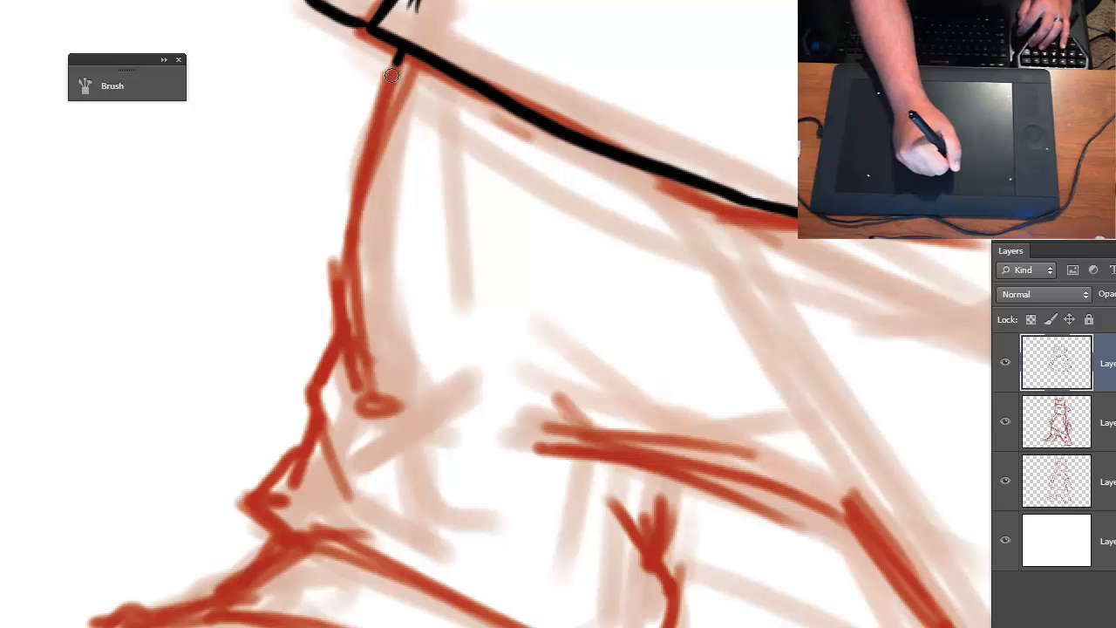
mouse_move(392, 76)
left_mouse_down()
mouse_move(345, 240)
mouse_move(353, 410)
left_mouse_up()
mouse_move(356, 361)
left_mouse_down()
mouse_move(360, 394)
mouse_move(444, 374)
left_mouse_up()
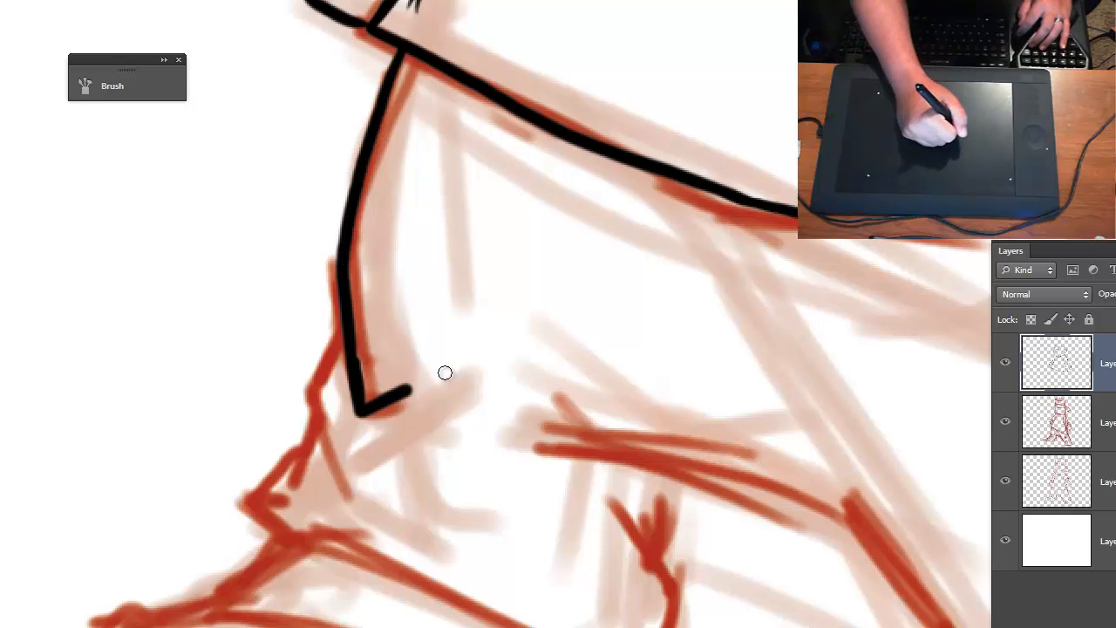
left_click_drag(369, 414, 430, 391)
mouse_move(344, 328)
left_mouse_down()
mouse_move(323, 380)
mouse_move(344, 471)
left_mouse_up()
mouse_move(315, 401)
left_mouse_down()
mouse_move(345, 480)
mouse_move(244, 504)
mouse_move(270, 547)
mouse_move(423, 580)
mouse_move(523, 627)
left_mouse_up()
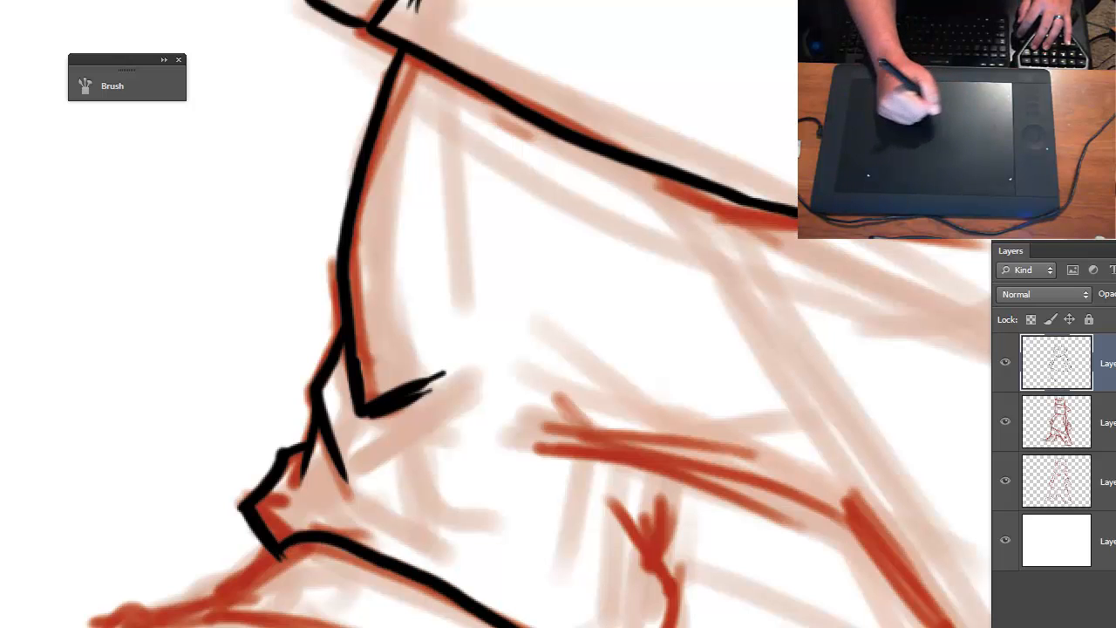
- Ink the small-ear-side trouser leg's inner edge upward from the cuff, ending in a forked fold below the crotch
left_click_drag(678, 627, 669, 573)
mouse_move(635, 502)
left_mouse_down()
mouse_move(671, 583)
mouse_move(668, 455)
left_mouse_up()
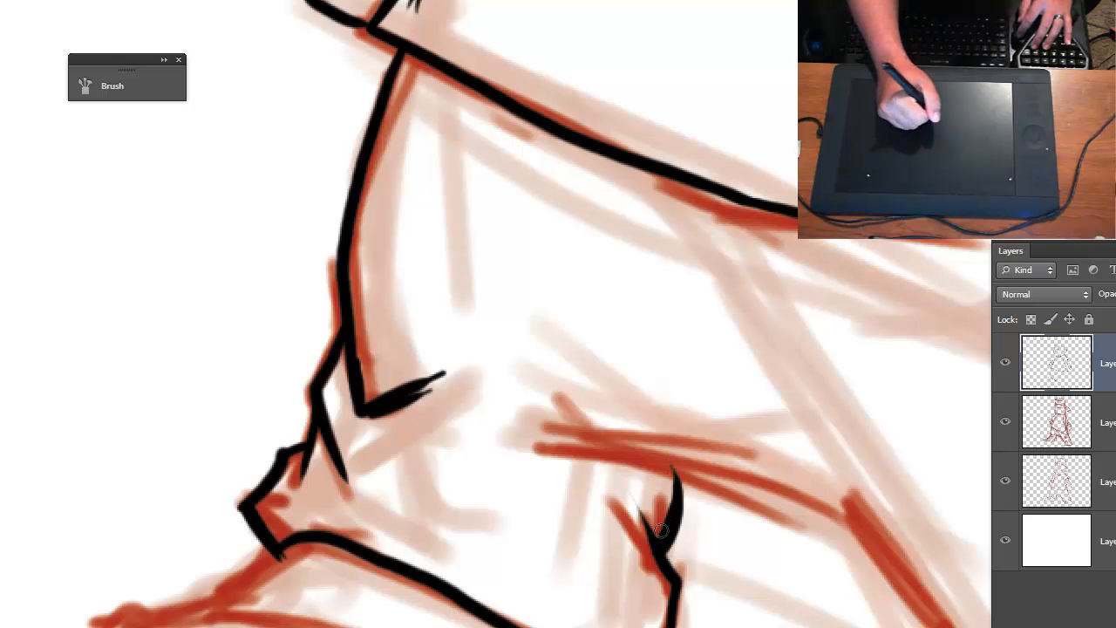
left_click_drag(661, 530, 628, 502)
- Ink the crotch line, redoing it once, and continue down the big-ear-side leg's bumpy inner edge to the cuff
mouse_move(561, 450)
left_mouse_down()
mouse_move(637, 465)
mouse_move(901, 599)
left_mouse_up()
mouse_move(663, 534)
left_mouse_down()
mouse_move(301, 490)
mouse_move(233, 468)
left_mouse_up()
key("ctrl+z")
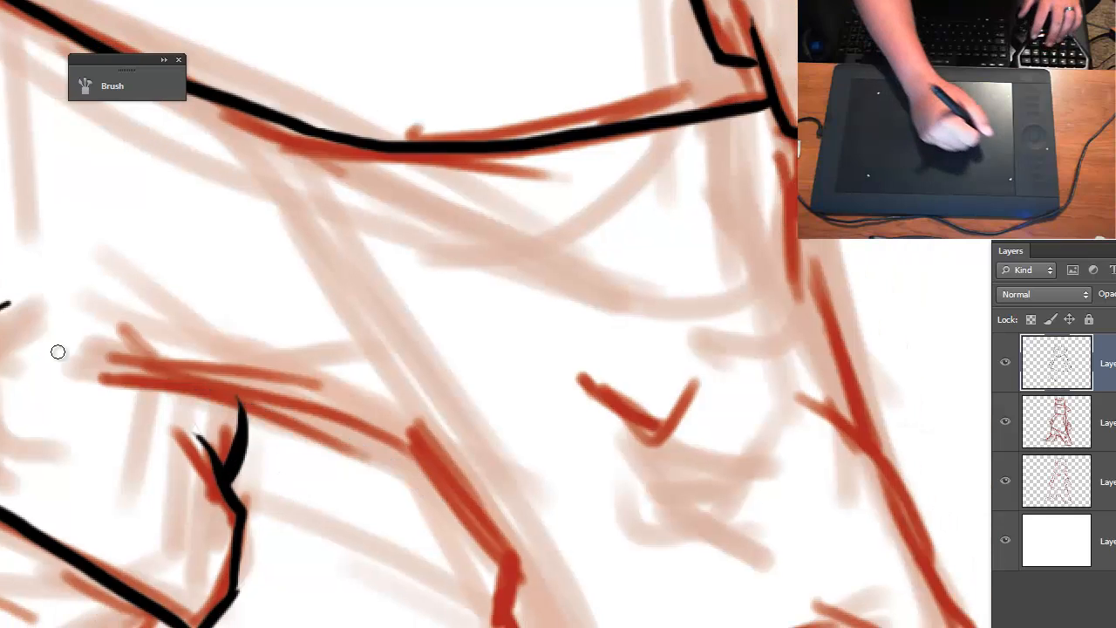
mouse_move(132, 368)
left_mouse_down()
mouse_move(318, 408)
mouse_move(462, 472)
left_mouse_up()
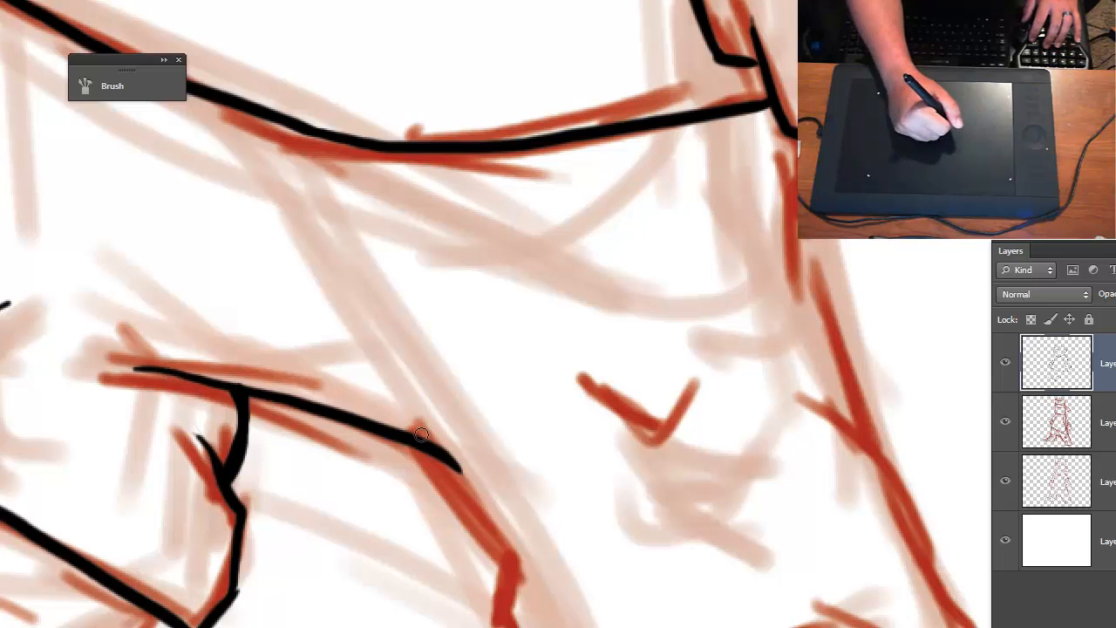
mouse_move(422, 435)
left_mouse_down()
mouse_move(473, 495)
mouse_move(433, 430)
mouse_move(521, 564)
mouse_move(497, 536)
mouse_move(514, 555)
mouse_move(508, 603)
left_mouse_up()
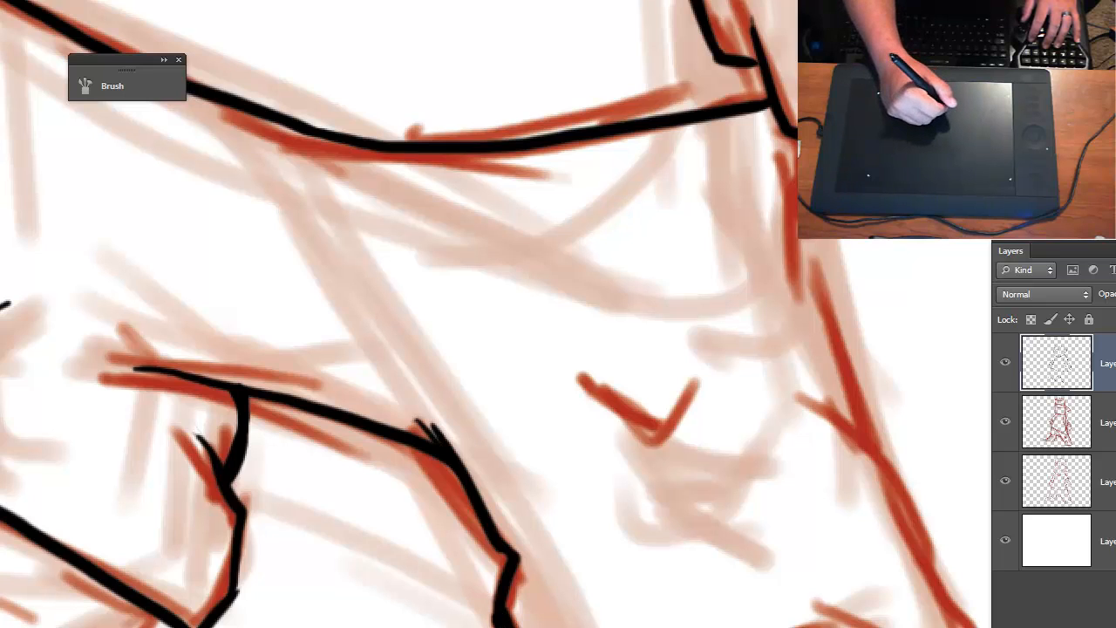
- Ink the big-ear-side trouser leg's outer line with its side folds from fist to cuff, and add the V-shaped knee crease
left_click_drag(685, 592, 504, 586)
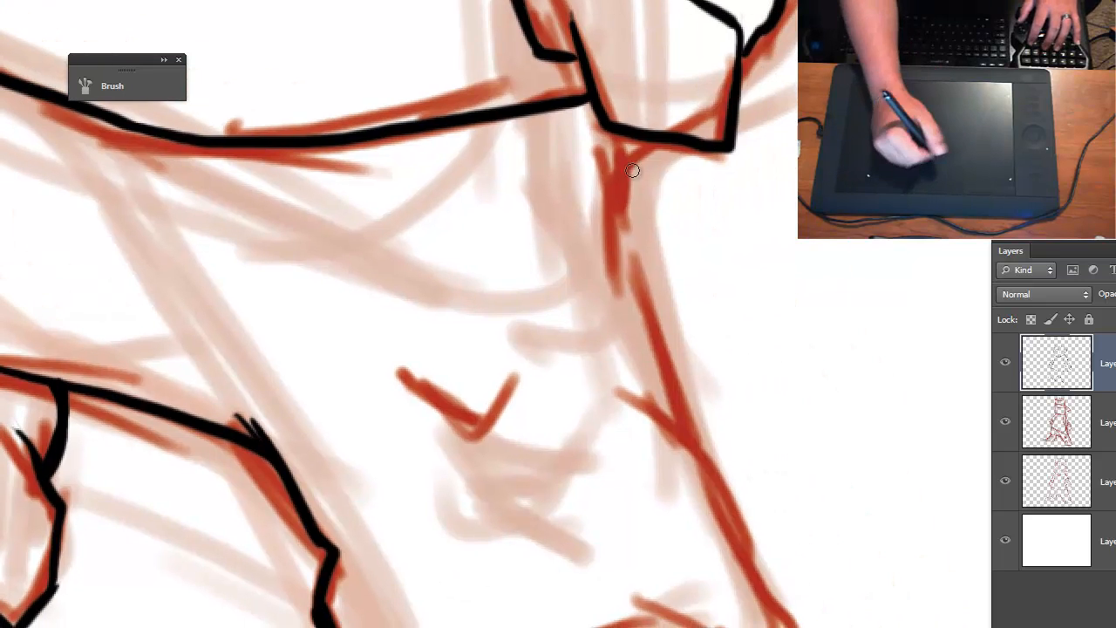
left_click_drag(624, 168, 614, 319)
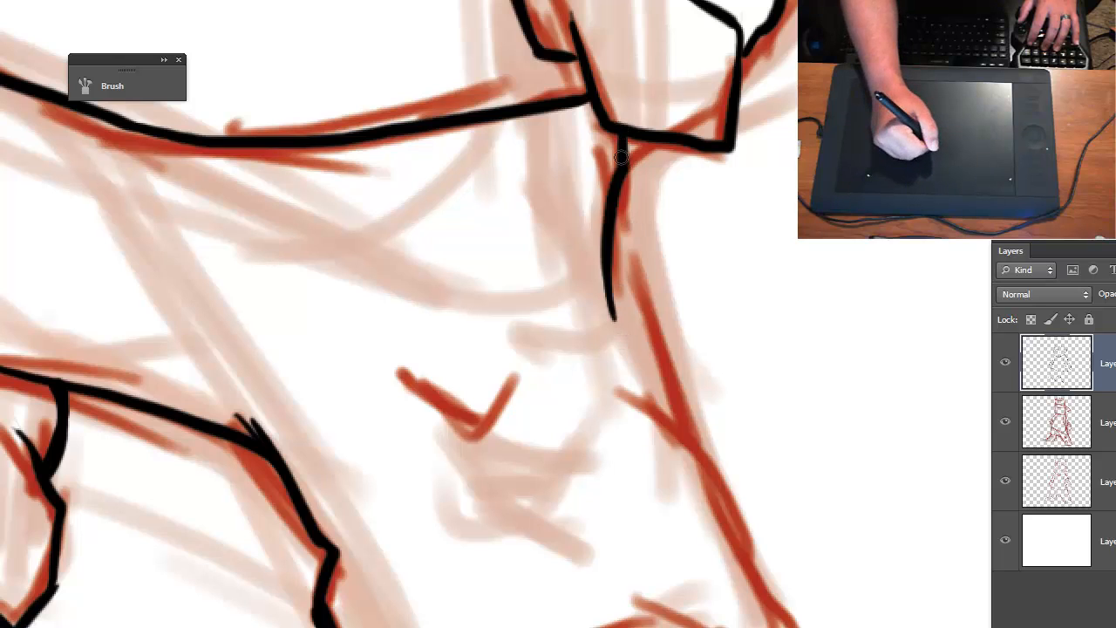
mouse_move(619, 190)
left_mouse_down()
mouse_move(672, 413)
mouse_move(662, 416)
mouse_move(704, 456)
mouse_move(730, 540)
mouse_move(776, 615)
left_mouse_up()
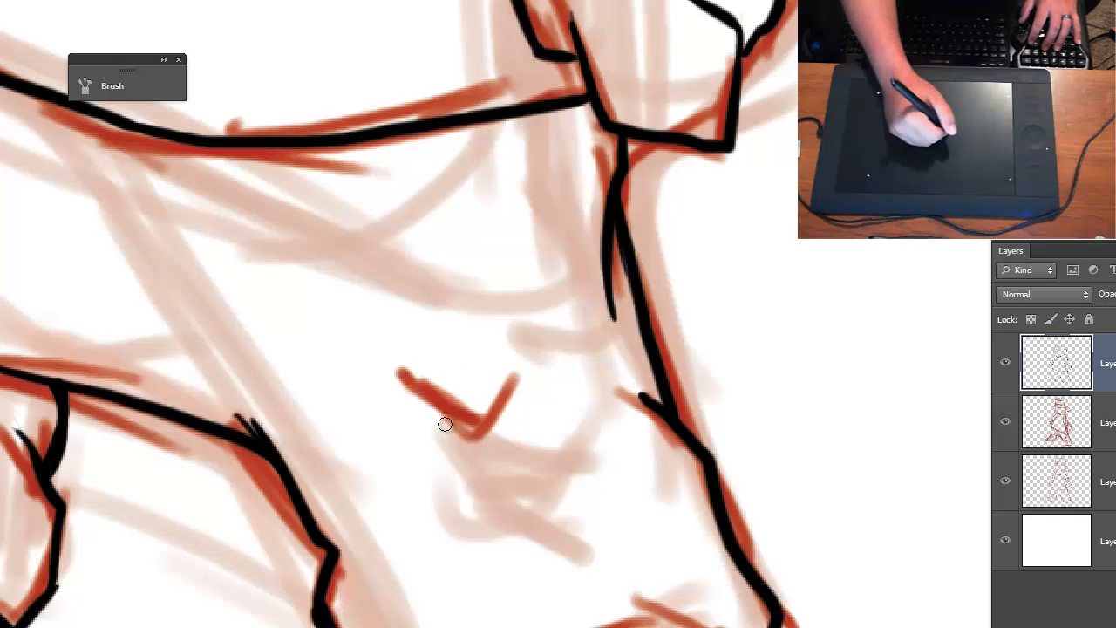
mouse_move(428, 394)
left_mouse_down()
mouse_move(473, 437)
mouse_move(519, 392)
left_mouse_up()
left_click_drag(449, 405, 516, 390)
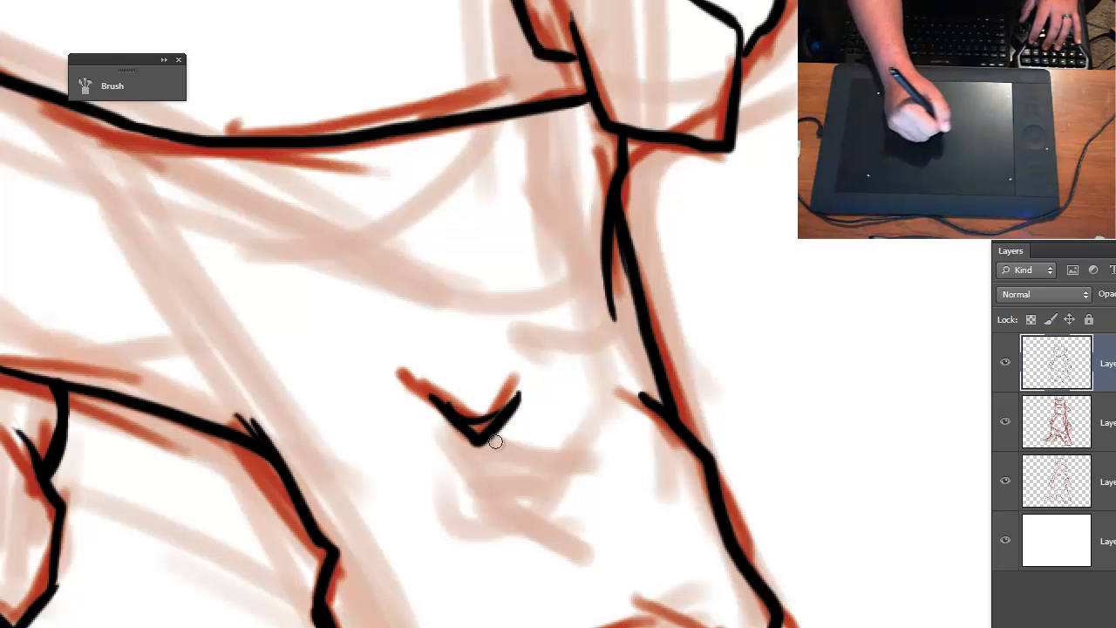
- Ink the big-ear-side trouser cuff's arched opening with a diagonal fold line rising from it, and thicken the arch
key("ctrl+minus")
key("ctrl+minus")
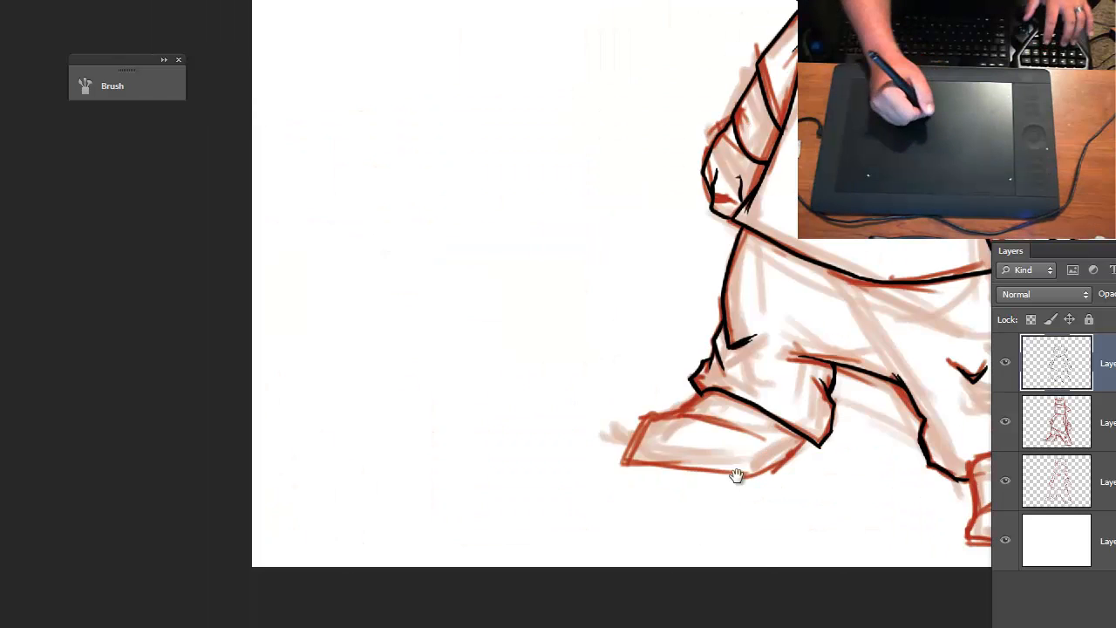
left_click_drag(738, 476, 356, 501)
key("ctrl+plus")
left_click_drag(542, 523, 368, 404)
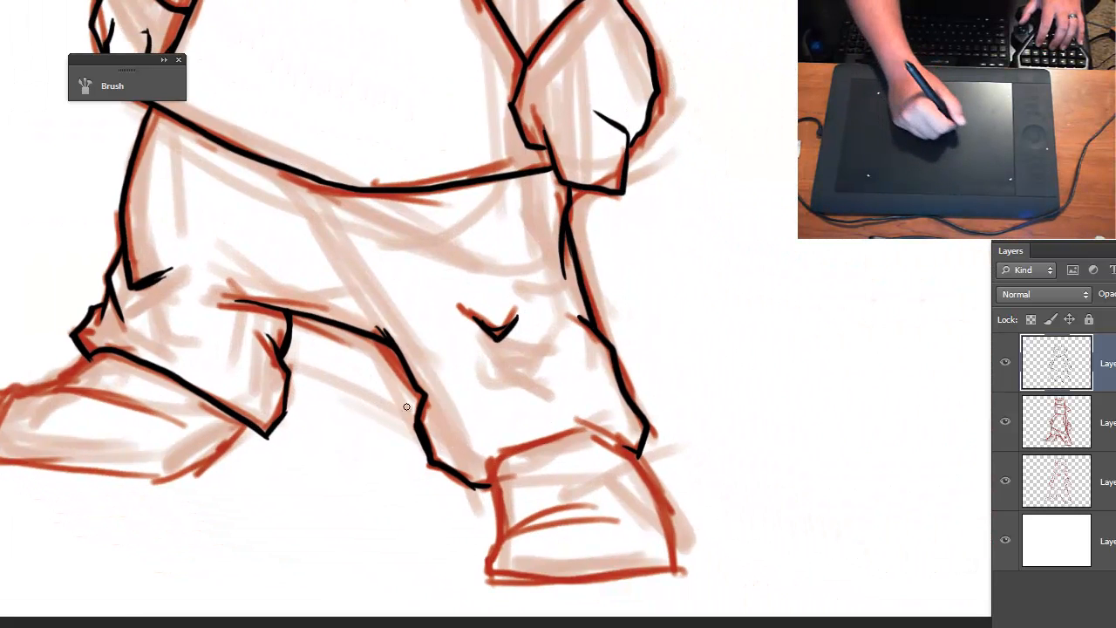
key("ctrl+plus")
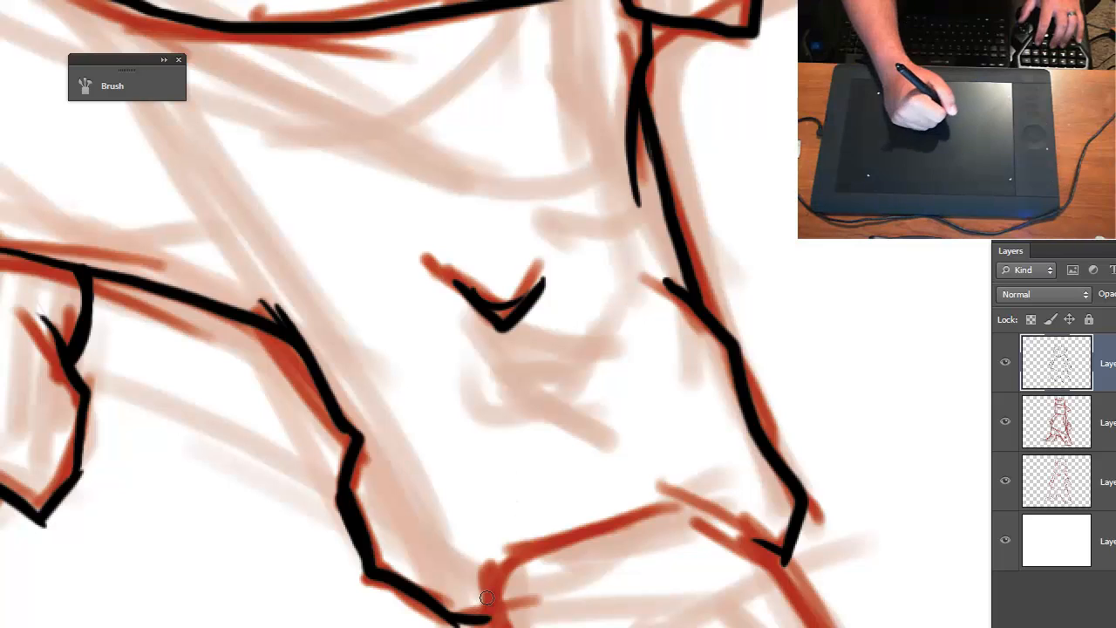
mouse_move(491, 612)
left_mouse_down()
mouse_move(539, 536)
mouse_move(594, 501)
mouse_move(644, 440)
left_mouse_up()
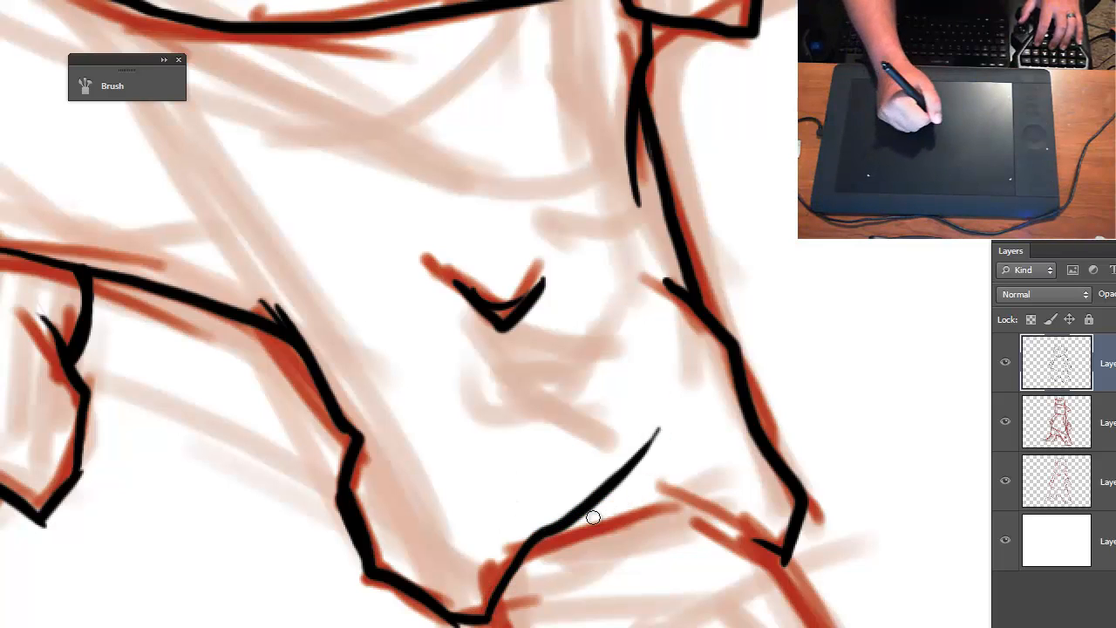
mouse_move(545, 530)
left_mouse_down()
mouse_move(694, 515)
mouse_move(785, 538)
left_mouse_up()
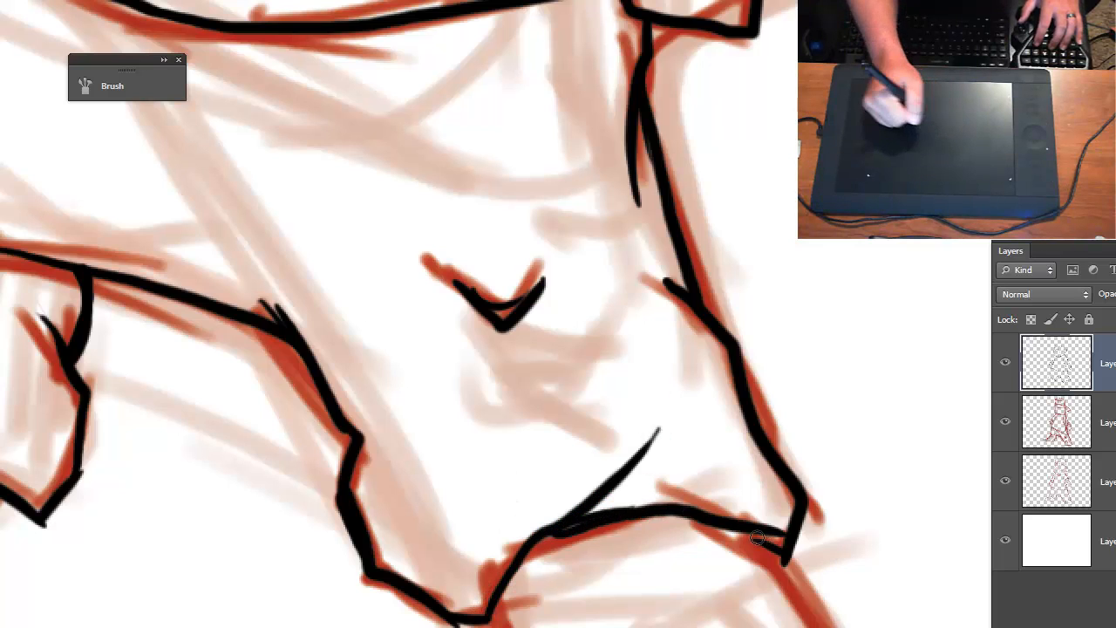
left_click_drag(717, 521, 785, 559)
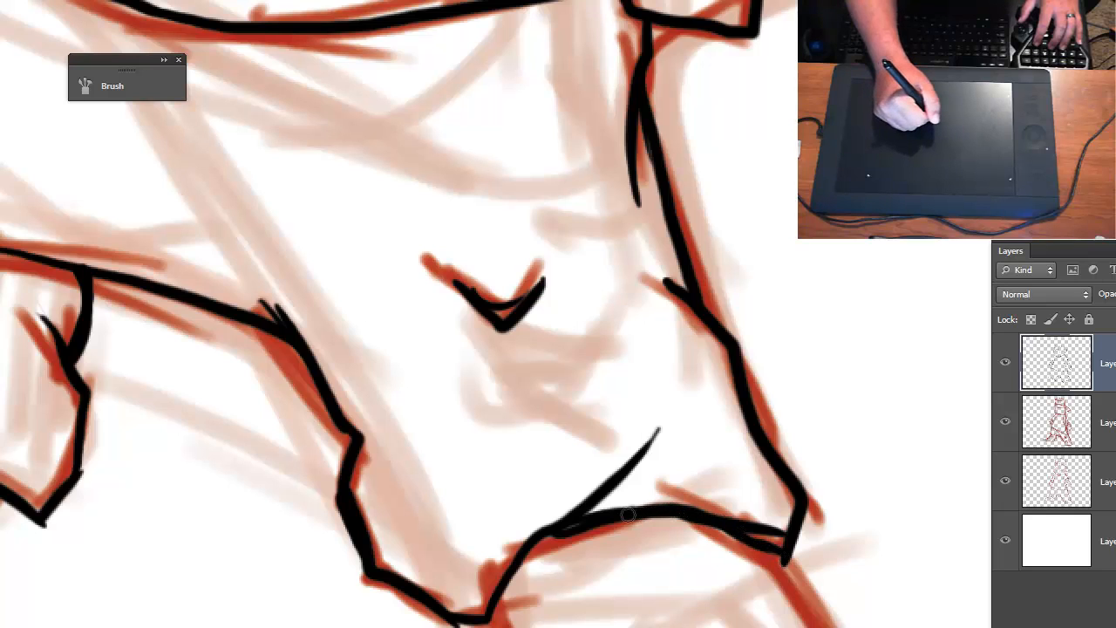
left_click_drag(561, 527, 520, 583)
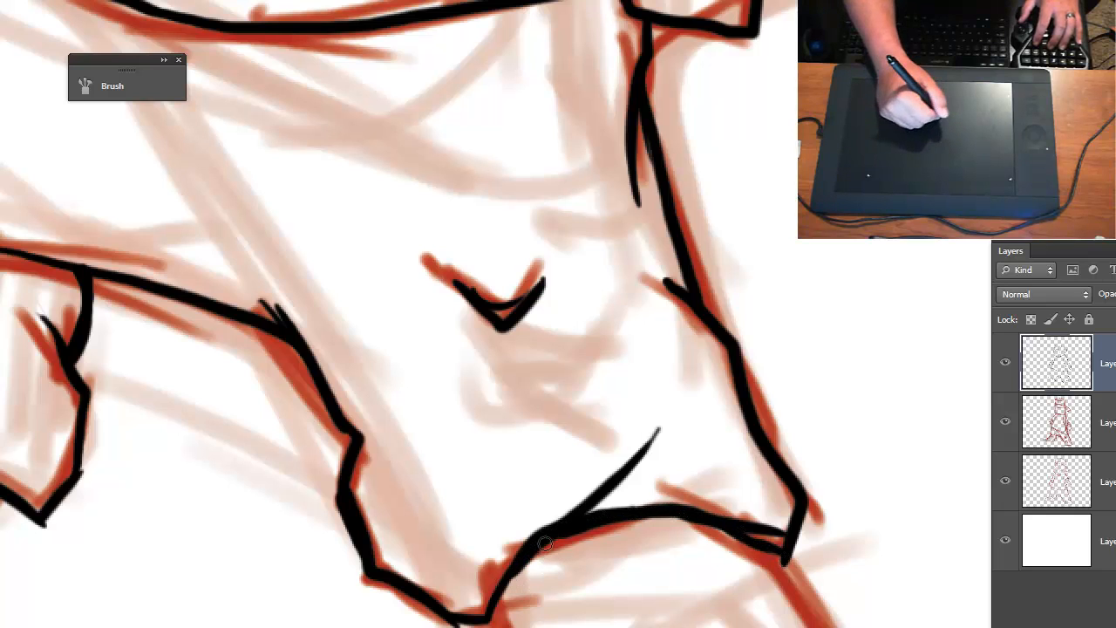
- Ink the inner side of the big-ear-side shoe from the trouser cuff down towards the sole
mouse_move(554, 627)
left_mouse_down()
mouse_move(564, 373)
mouse_move(536, 436)
mouse_move(545, 477)
left_mouse_up()
key("ctrl+z")
mouse_move(522, 370)
left_mouse_down()
mouse_move(541, 461)
mouse_move(510, 562)
left_mouse_up()
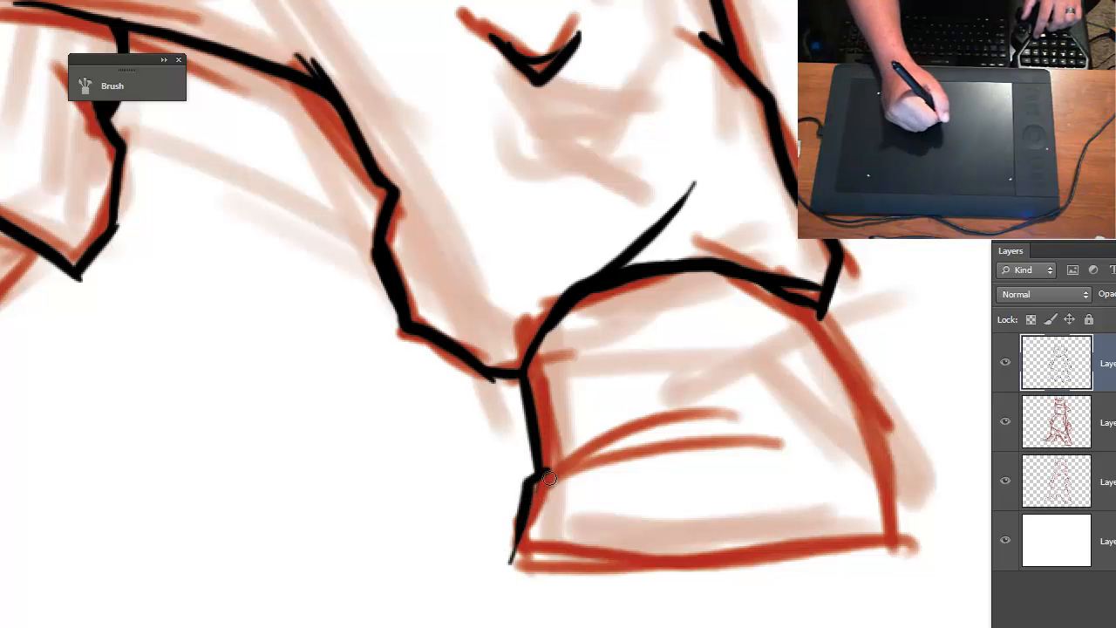
key("ctrl+z")
mouse_move(560, 457)
left_mouse_down()
mouse_move(521, 536)
mouse_move(647, 565)
mouse_move(813, 561)
mouse_move(863, 548)
left_mouse_up()
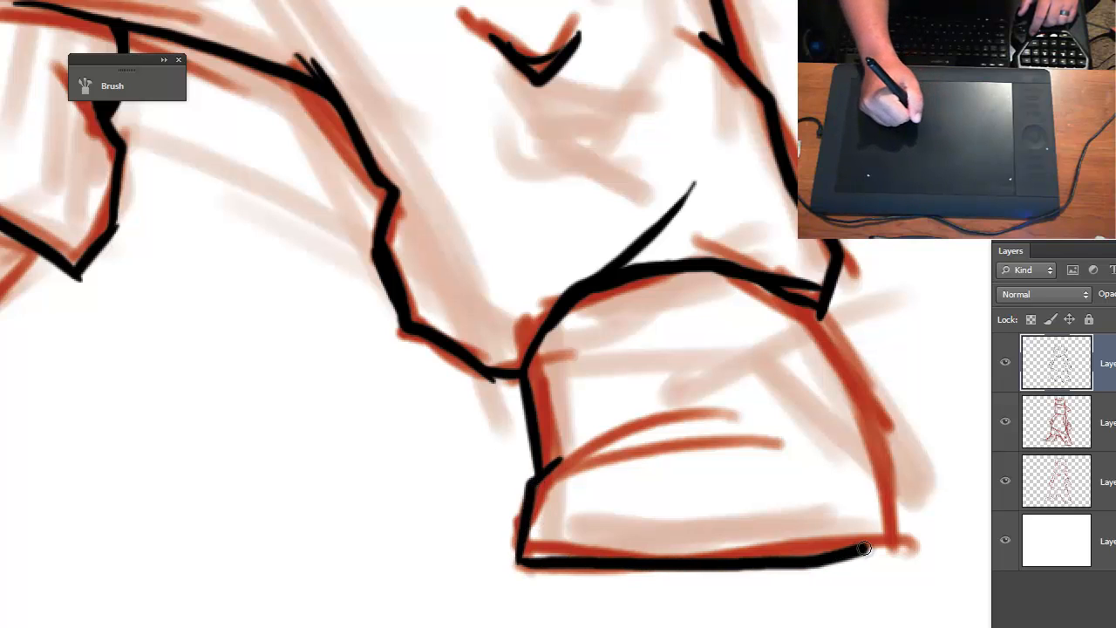
key("ctrl+z")
mouse_move(521, 562)
left_mouse_down()
mouse_move(741, 566)
mouse_move(877, 545)
left_mouse_up()
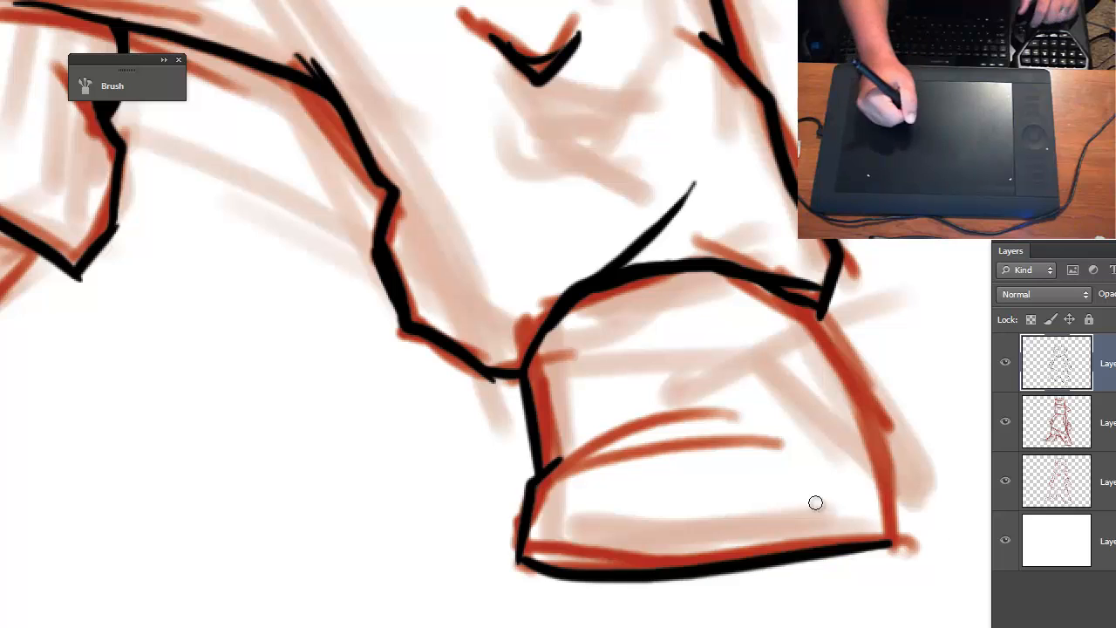
key("ctrl+plus")
key("ctrl+alt+z")
key("ctrl+alt+z")
- Ink the big-ear-side shoe's curved crease, flared lower inner side, gently bowed sole and outer side up to the cuff
left_click_drag(691, 608, 389, 489)
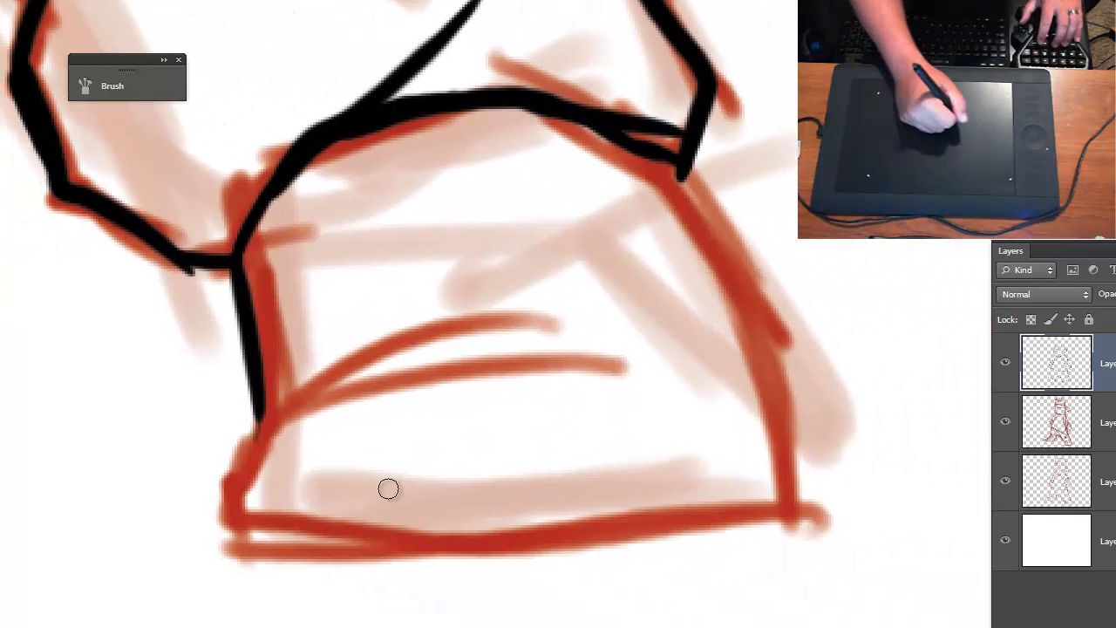
mouse_move(626, 339)
left_mouse_down()
mouse_move(207, 434)
mouse_move(597, 338)
left_mouse_up()
key("ctrl+z")
mouse_move(257, 420)
left_mouse_down()
mouse_move(203, 552)
mouse_move(493, 570)
mouse_move(777, 546)
mouse_move(768, 553)
mouse_move(793, 538)
mouse_move(776, 314)
mouse_move(681, 167)
left_mouse_up()
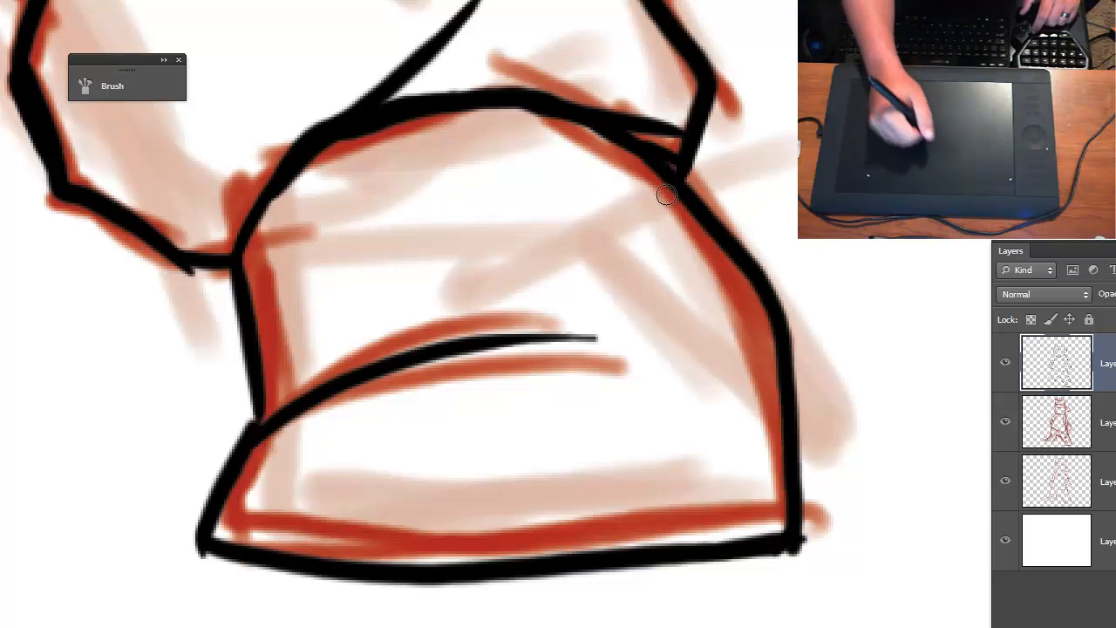
- Redo the shoe's outer side slightly further in, thicken its lower half and clean up the corner at the sole
key("ctrl+z")
mouse_move(626, 126)
left_mouse_down()
mouse_move(752, 315)
mouse_move(777, 530)
mouse_move(775, 362)
left_mouse_up()
mouse_move(774, 534)
left_mouse_down()
mouse_move(761, 330)
mouse_move(762, 348)
left_mouse_up()
left_click_drag(755, 309, 766, 384)
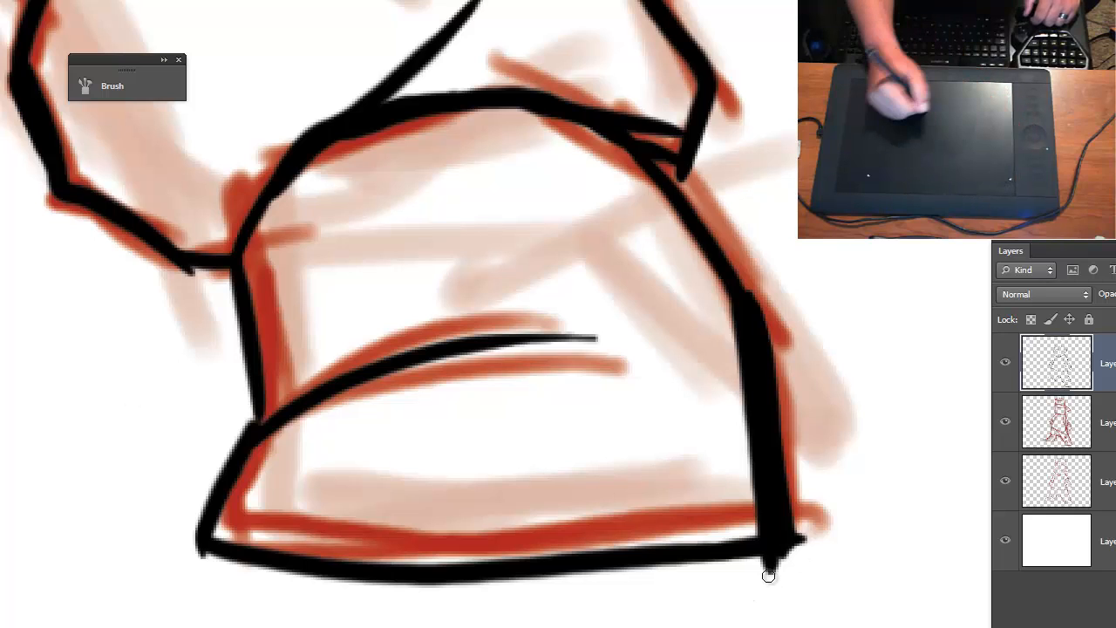
left_click_drag(762, 570, 806, 556)
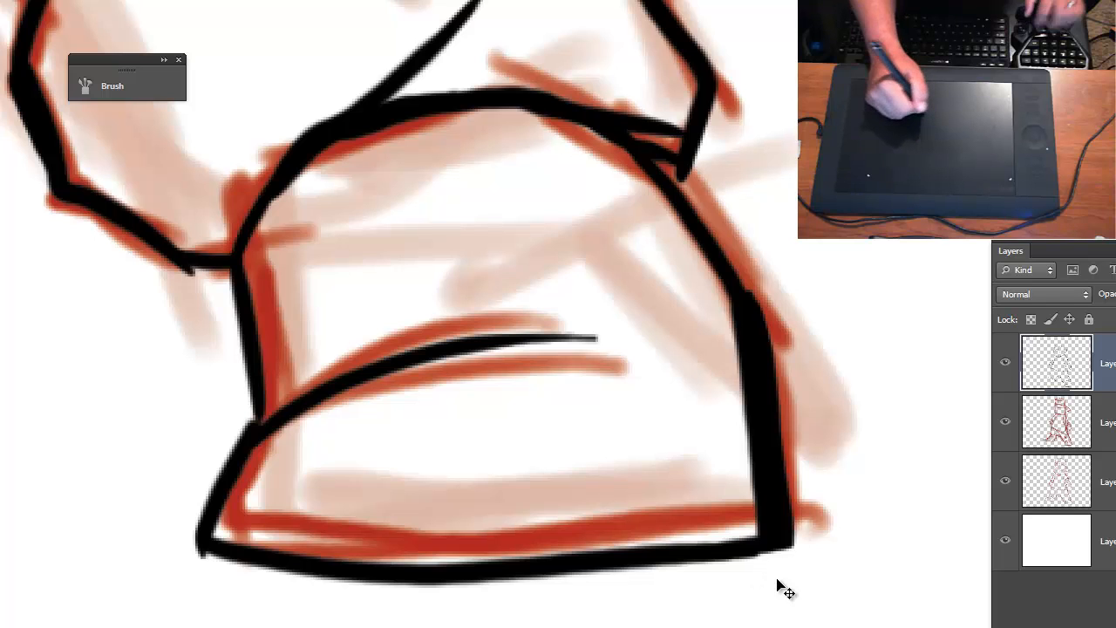
- Ink the small-ear-side shoe's instep from the trouser cuff, its short top edge and the slanted toe down to the sole
key("ctrl+minus")
key("ctrl+minus")
left_click_drag(329, 468, 762, 627)
key("ctrl+plus")
key("ctrl+plus")
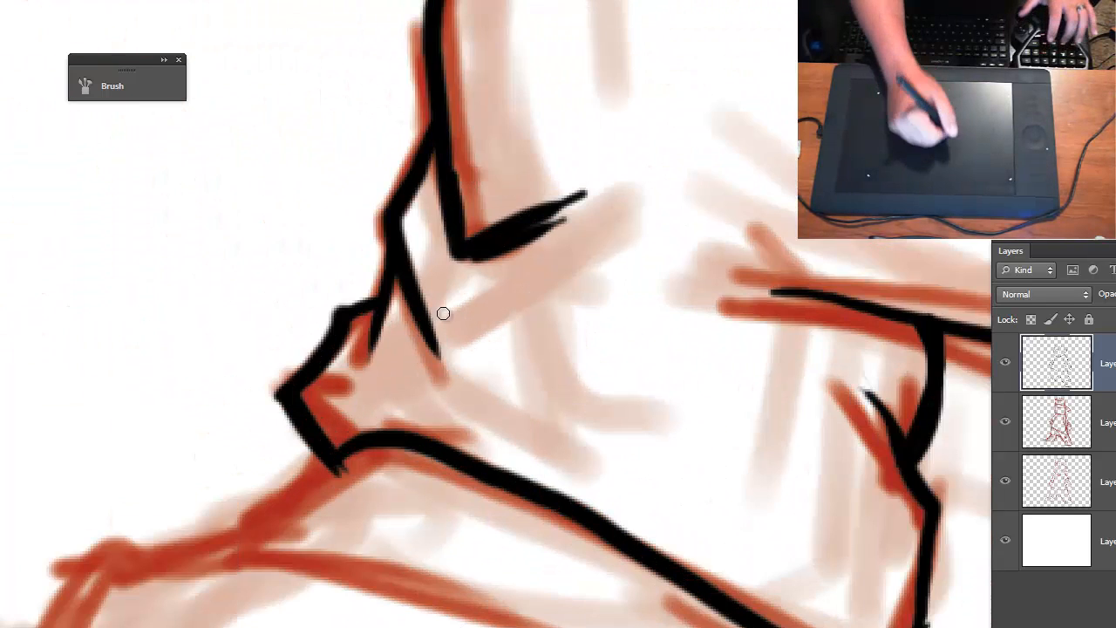
left_click_drag(480, 464, 509, 252)
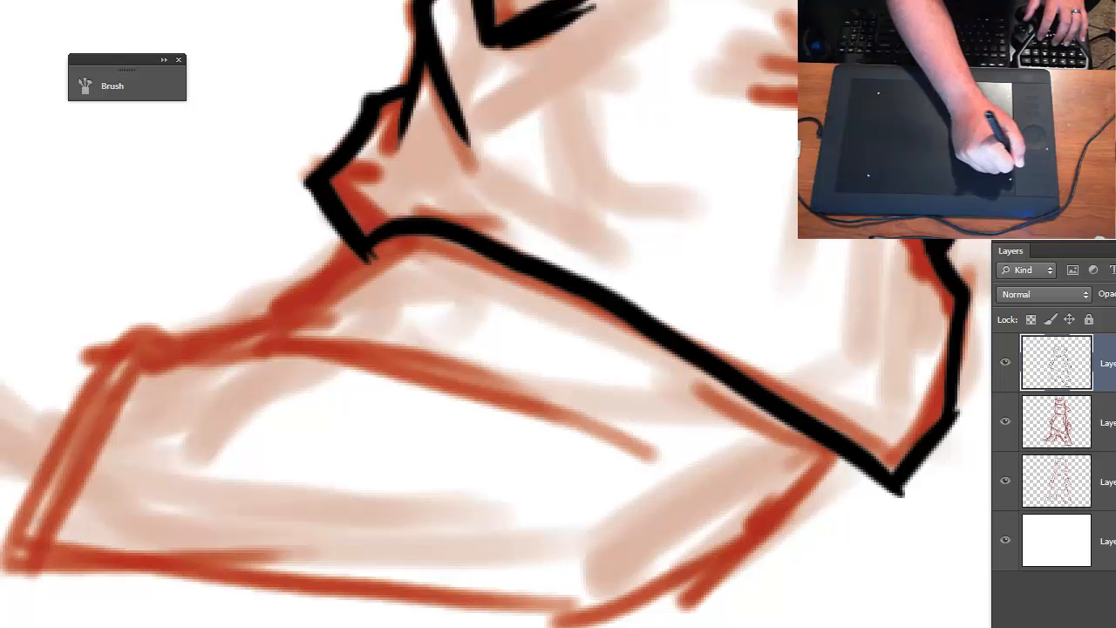
mouse_move(372, 255)
left_mouse_down()
mouse_move(254, 326)
mouse_move(120, 337)
mouse_move(42, 546)
mouse_move(156, 569)
mouse_move(626, 620)
left_mouse_up()
key("ctrl+z")
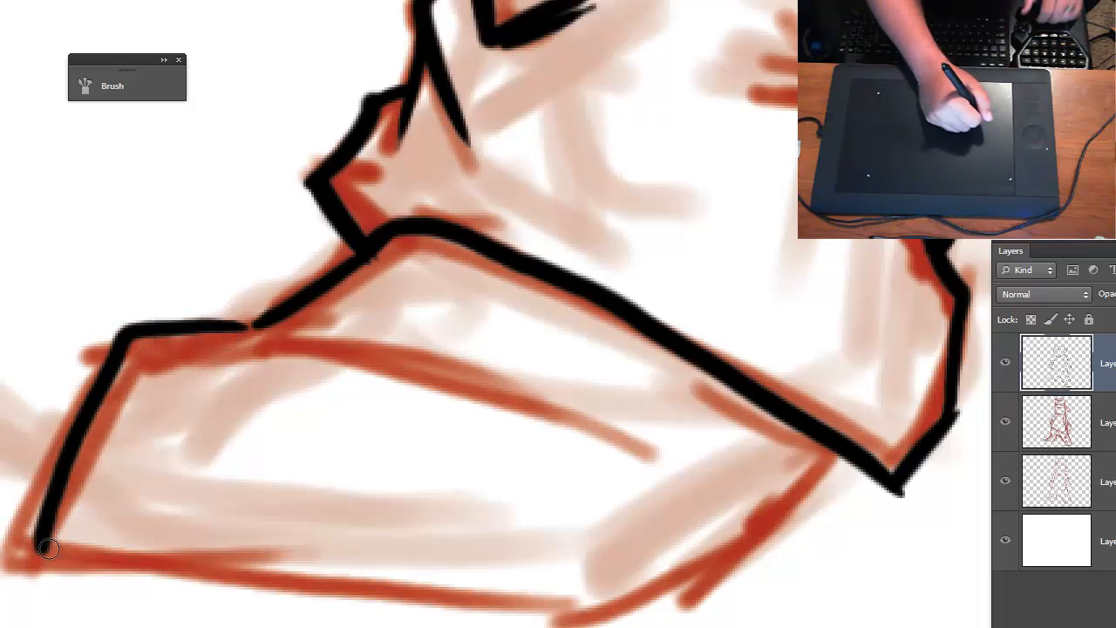
- Ink the small-ear-side shoe's bowed sole and heel up to the cuff, plus a long curved crease and a short one
mouse_move(48, 547)
left_mouse_down()
mouse_move(282, 601)
mouse_move(602, 614)
mouse_move(865, 468)
left_mouse_up()
left_click_drag(237, 327, 635, 461)
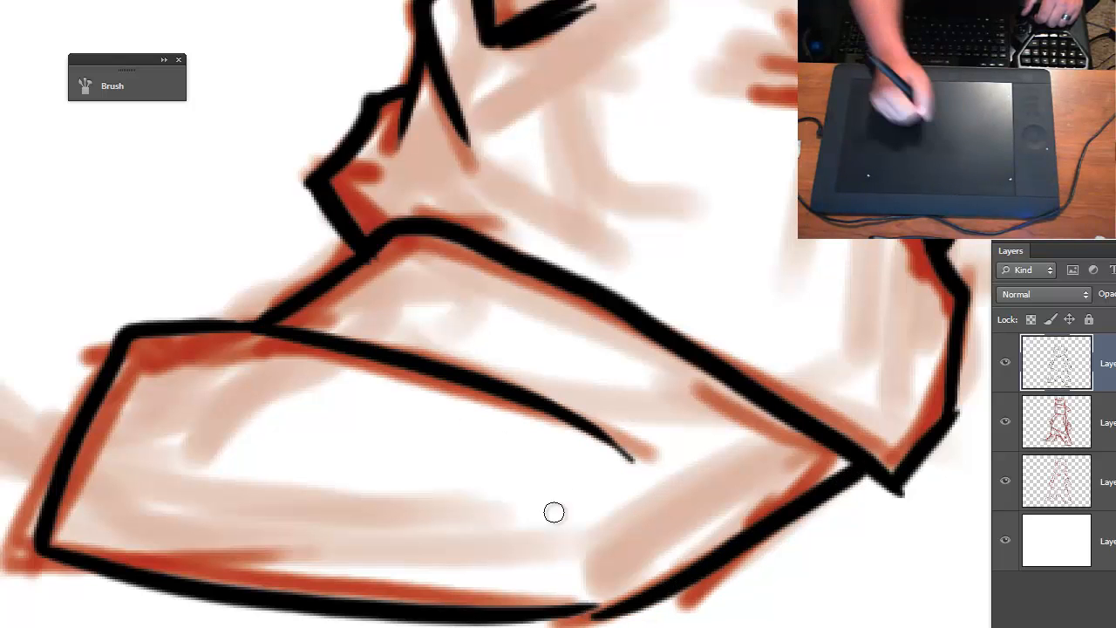
left_click_drag(258, 329, 434, 342)
- Ink the cap's front side upwards from its lower corner and the straight slope rising to the peak of the crown
key("ctrl+minus")
key("ctrl+minus")
key("ctrl+minus")
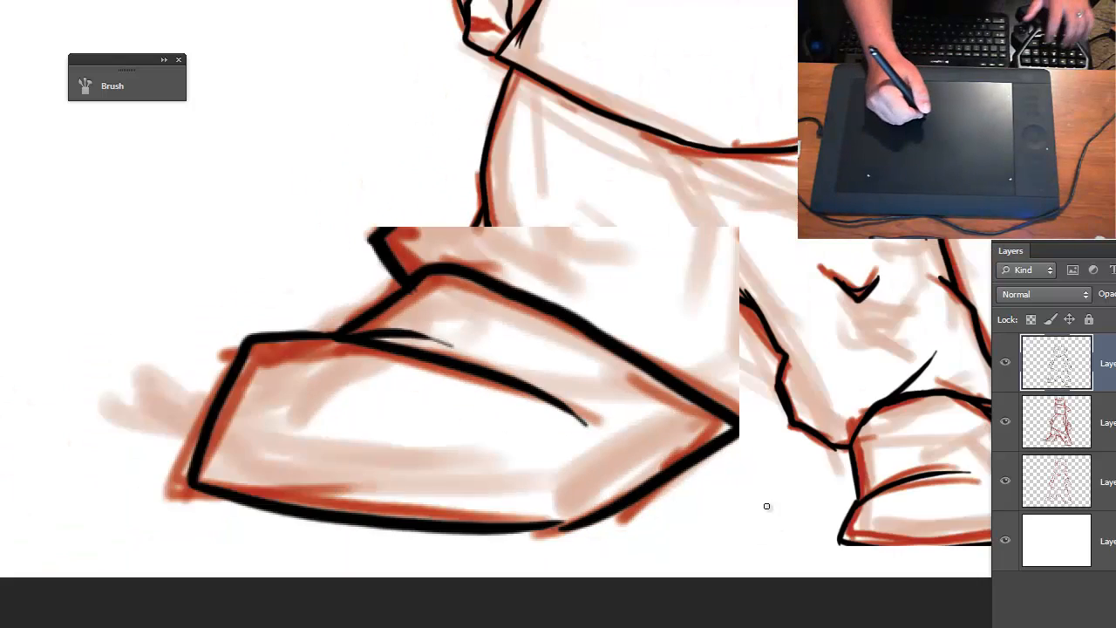
left_click_drag(780, 443, 720, 618)
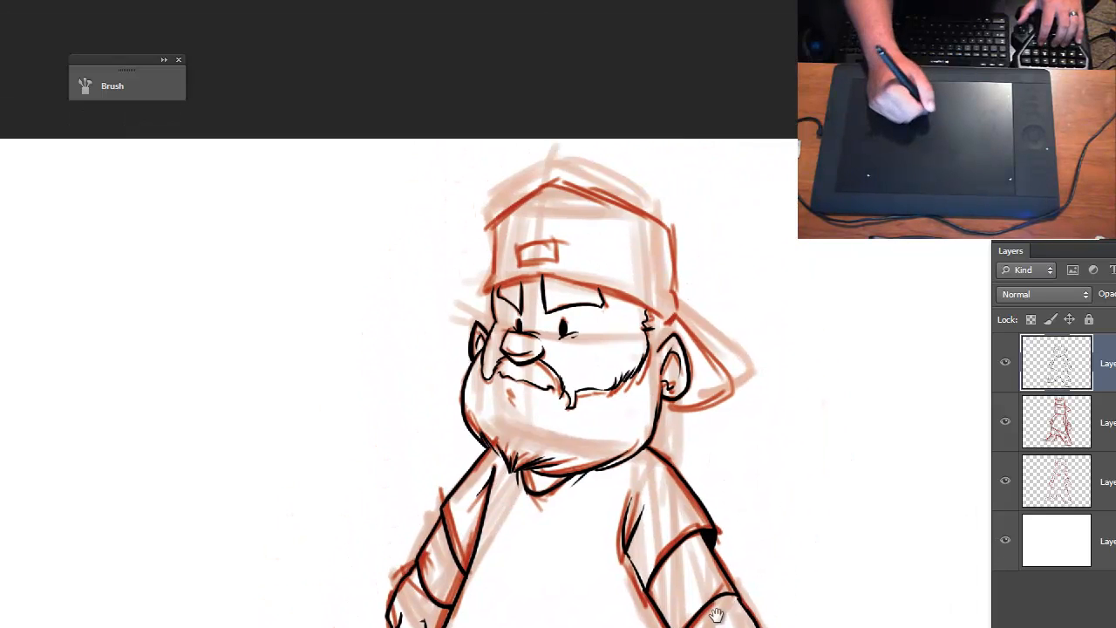
key("ctrl+plus")
key("ctrl+plus")
key("ctrl+plus")
key("ctrl+plus")
left_click_drag(530, 214, 403, 594)
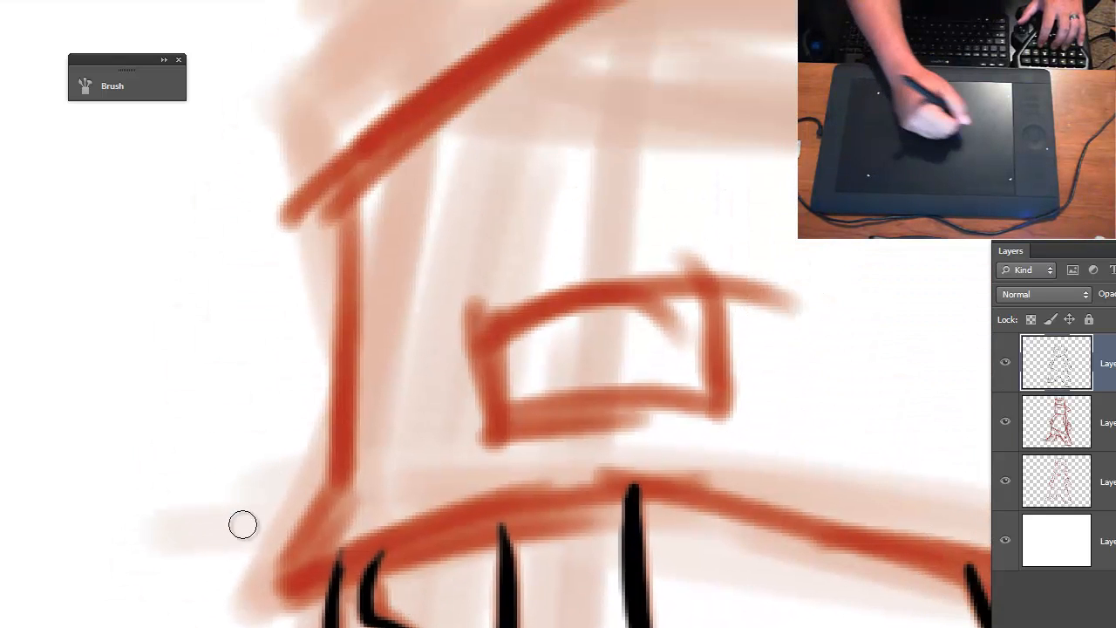
mouse_move(291, 576)
left_mouse_down()
mouse_move(341, 462)
mouse_move(337, 204)
mouse_move(578, 1)
left_mouse_up()
left_click_drag(549, 213, 381, 416)
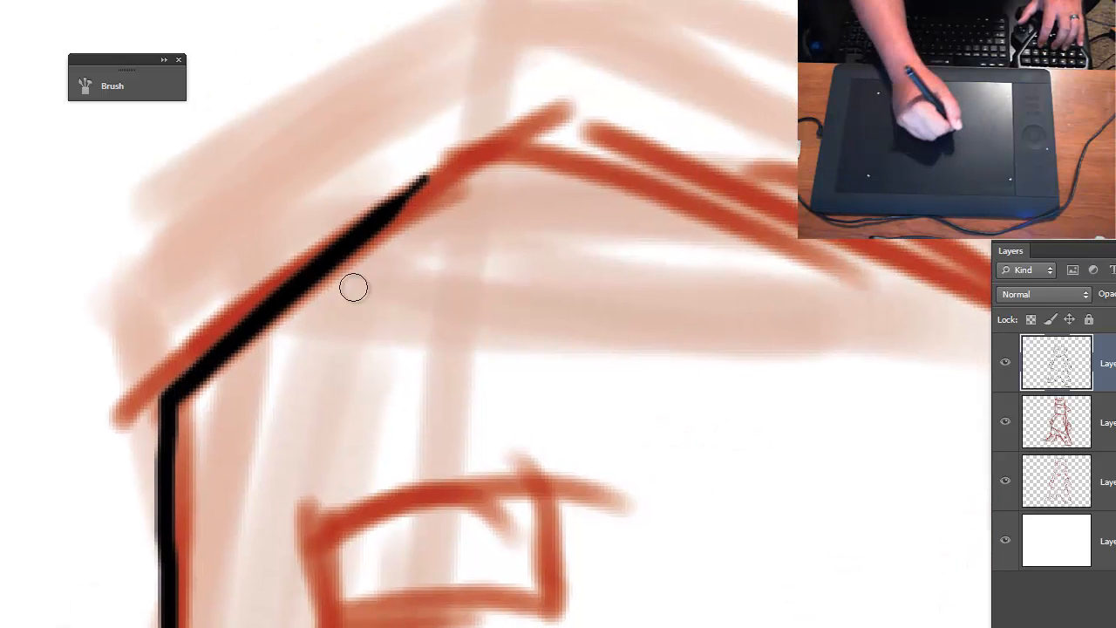
mouse_move(378, 204)
left_mouse_down()
mouse_move(548, 137)
mouse_move(307, 325)
left_mouse_up()
- Ink the cap's long rear slope from the peak, its rounded back corner and the back side down to the band
left_click_drag(539, 416, 130, 439)
mouse_move(150, 157)
left_mouse_down()
mouse_move(409, 245)
mouse_move(809, 432)
left_mouse_up()
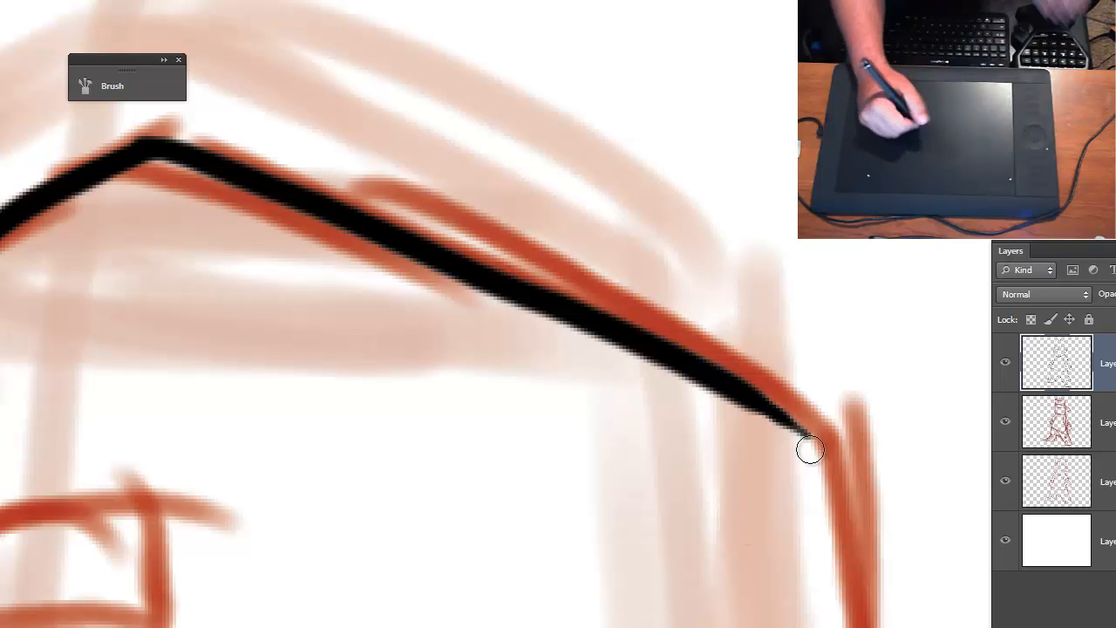
left_click_drag(789, 421, 832, 476)
left_click_drag(829, 527, 642, 253)
mouse_move(599, 127)
left_mouse_down()
mouse_move(656, 321)
mouse_move(666, 514)
mouse_move(695, 627)
left_mouse_up()
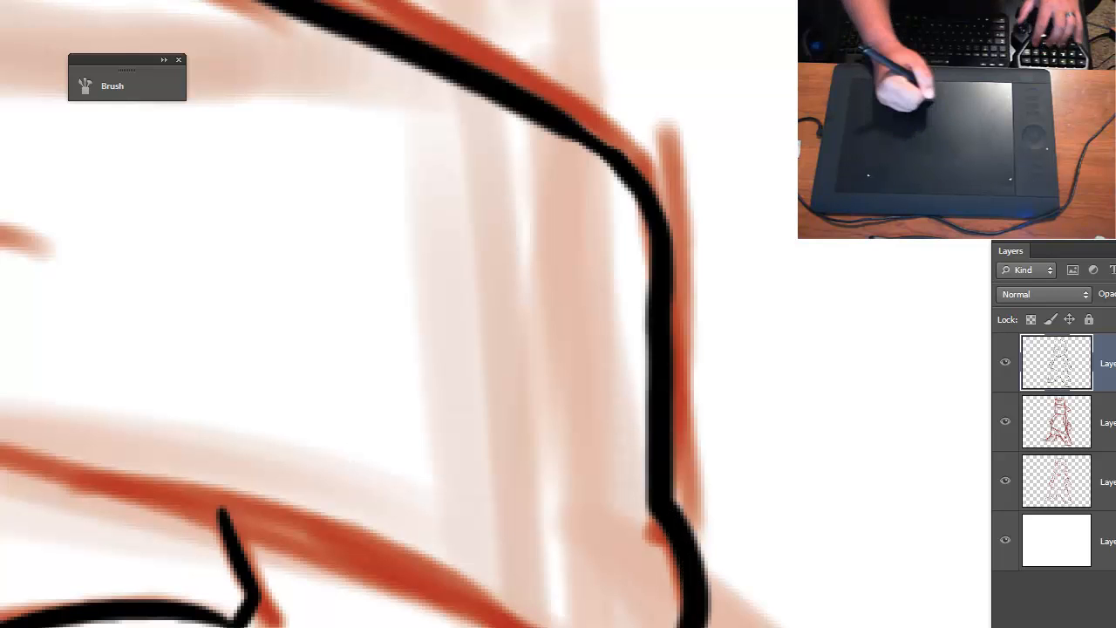
- Ink the cap's lower edge across the forehead from the back corner to the front corner, bending above the brows
mouse_move(593, 625)
left_mouse_down()
mouse_move(982, 579)
mouse_move(772, 481)
left_mouse_up()
mouse_move(820, 589)
left_mouse_down()
mouse_move(737, 506)
mouse_move(410, 371)
mouse_move(7, 290)
left_mouse_up()
mouse_move(100, 382)
left_mouse_down()
mouse_move(324, 453)
mouse_move(497, 467)
left_mouse_up()
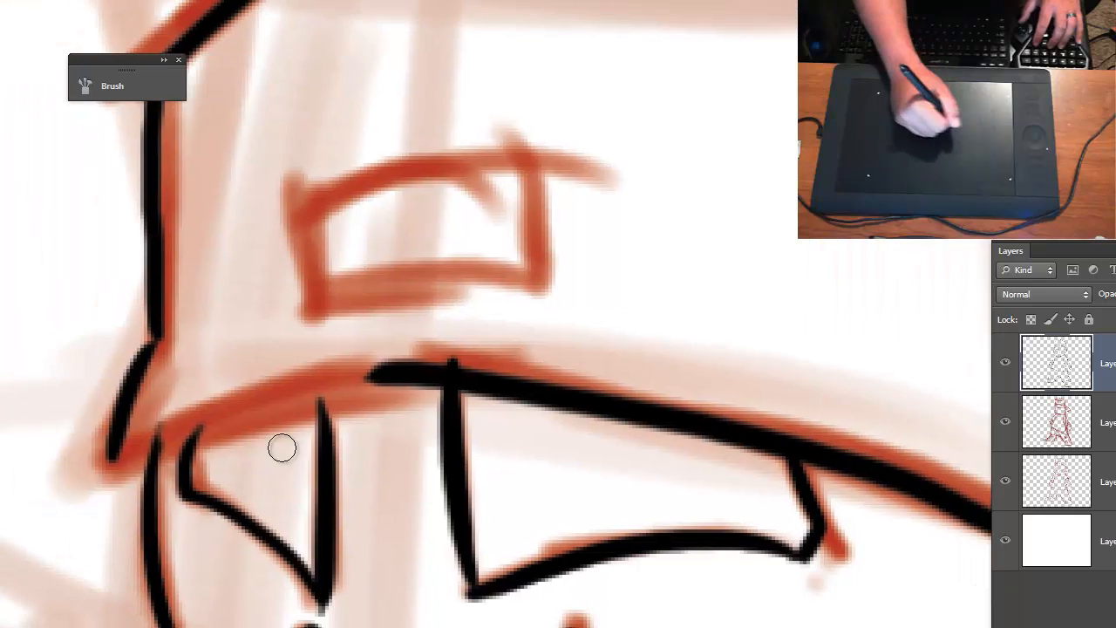
mouse_move(120, 430)
left_mouse_down()
mouse_move(138, 471)
mouse_move(135, 461)
mouse_move(454, 343)
left_mouse_up()
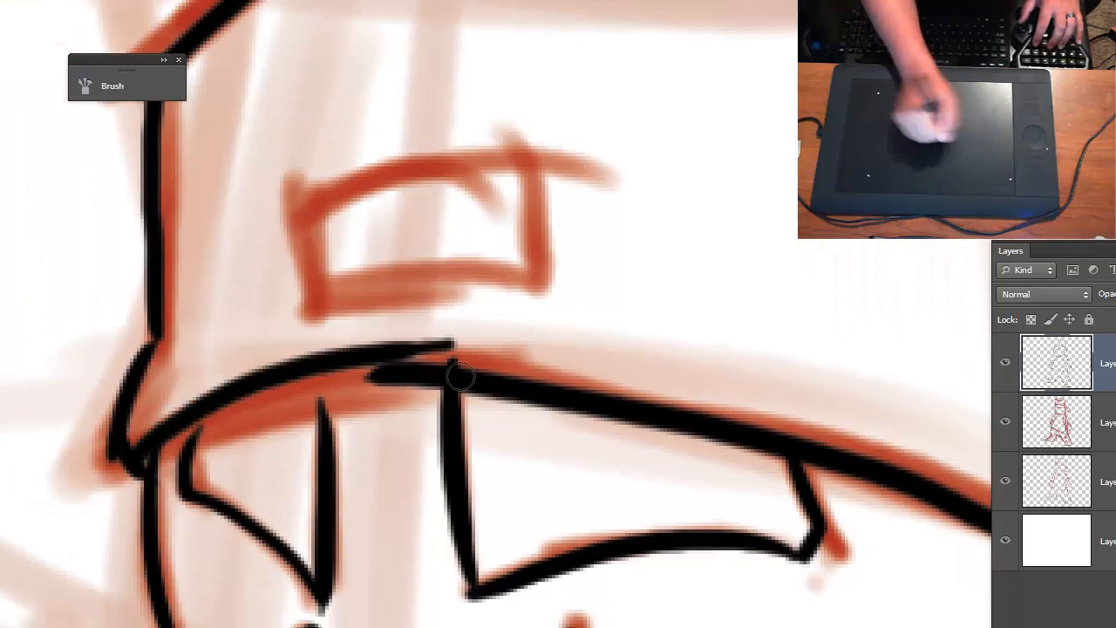
key("ctrl+z")
mouse_move(109, 456)
left_mouse_down()
mouse_move(432, 399)
mouse_move(122, 448)
left_mouse_up()
key("ctrl+z")
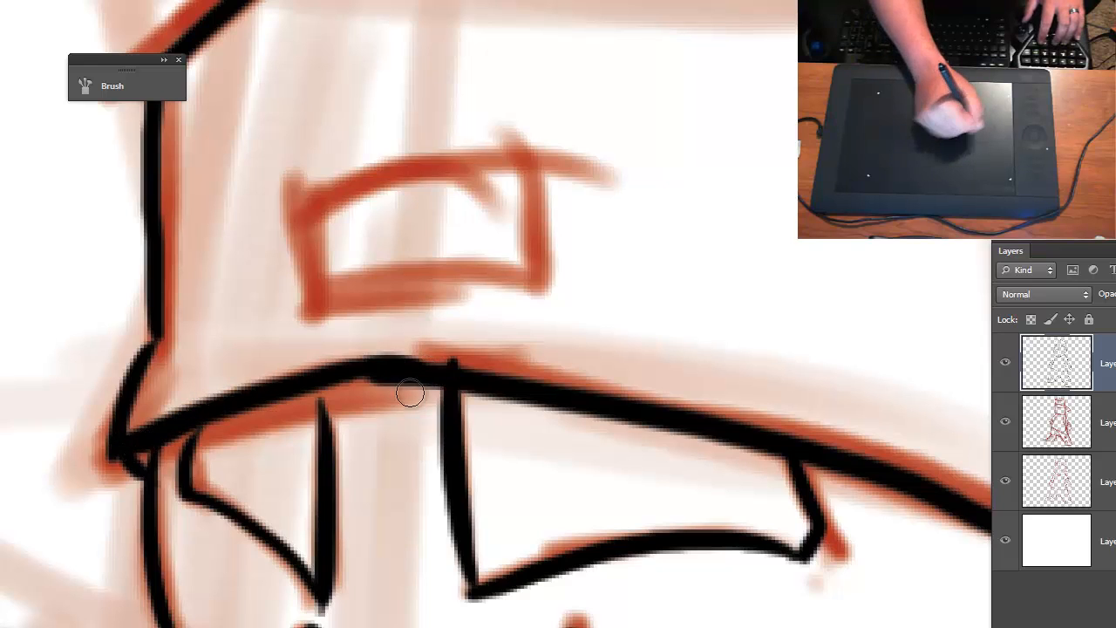
- Ink the small rectangle on the cap's front and a thin seam running from the peak to the lower edge behind it
left_click_drag(307, 167, 308, 220)
mouse_move(325, 297)
left_mouse_down()
mouse_move(305, 169)
mouse_move(563, 144)
mouse_move(536, 282)
mouse_move(276, 296)
left_mouse_up()
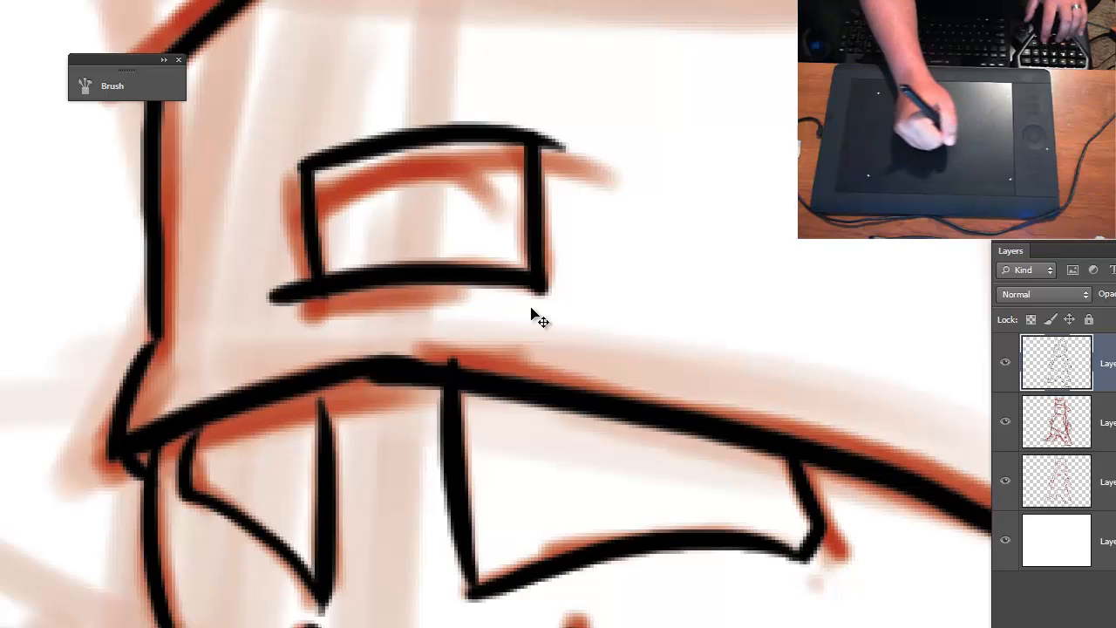
key("ctrl+minus")
key("ctrl+minus")
left_click_drag(595, 276, 501, 338)
key("ctrl+plus")
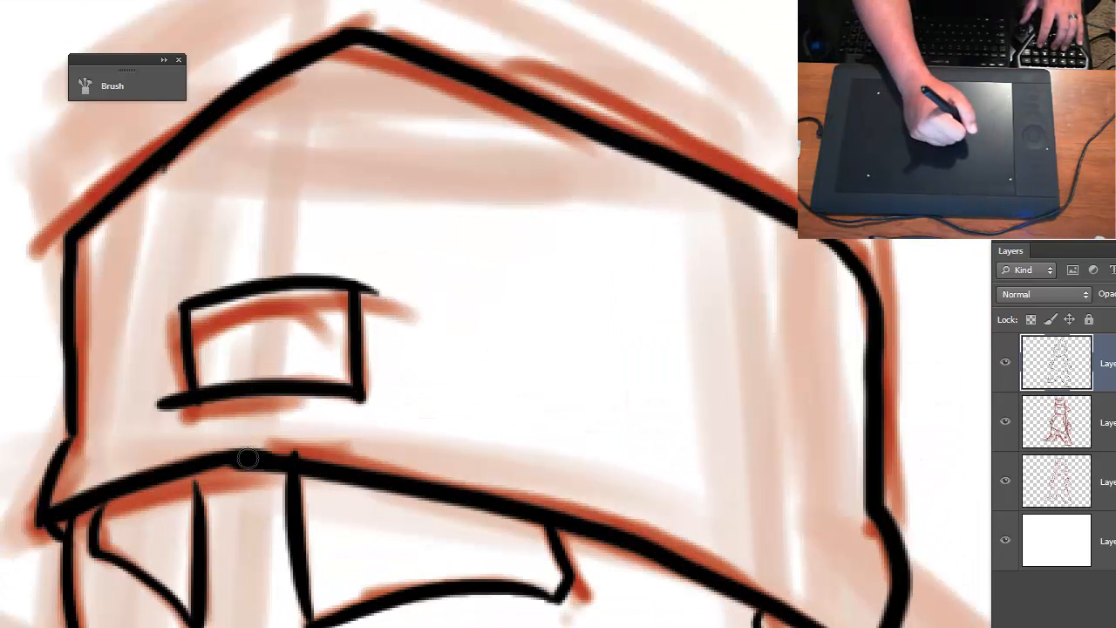
left_click_drag(248, 457, 250, 394)
left_click_drag(276, 278, 358, 62)
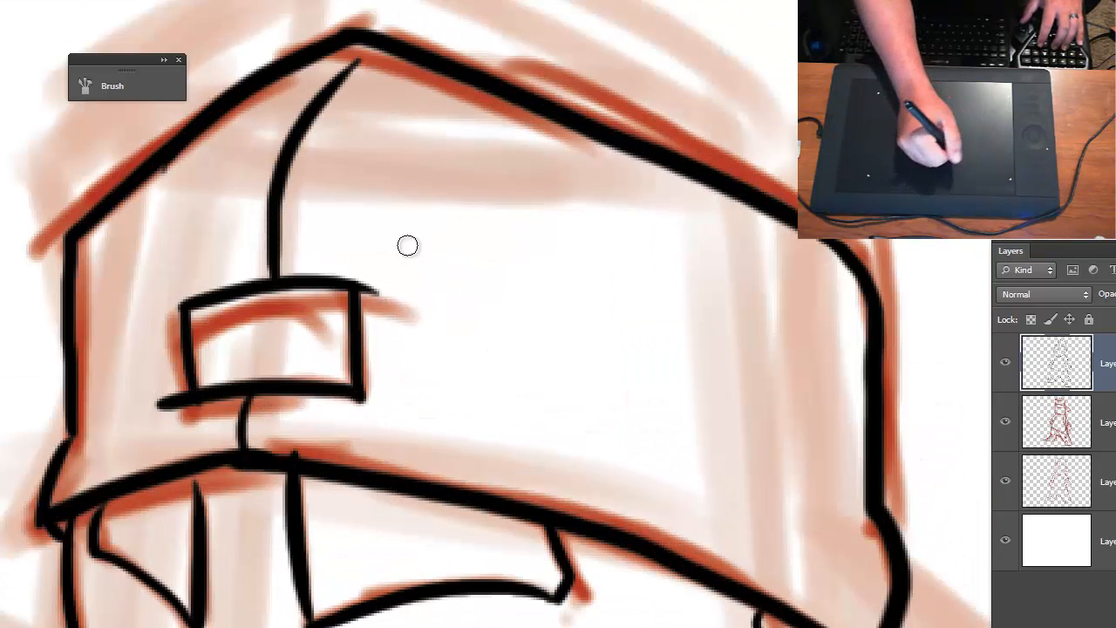
- Ink the cap's remaining thin panel seams across the middle, near the back edge and near the front edge
left_click_drag(627, 527, 634, 453)
left_click_drag(617, 407, 599, 150)
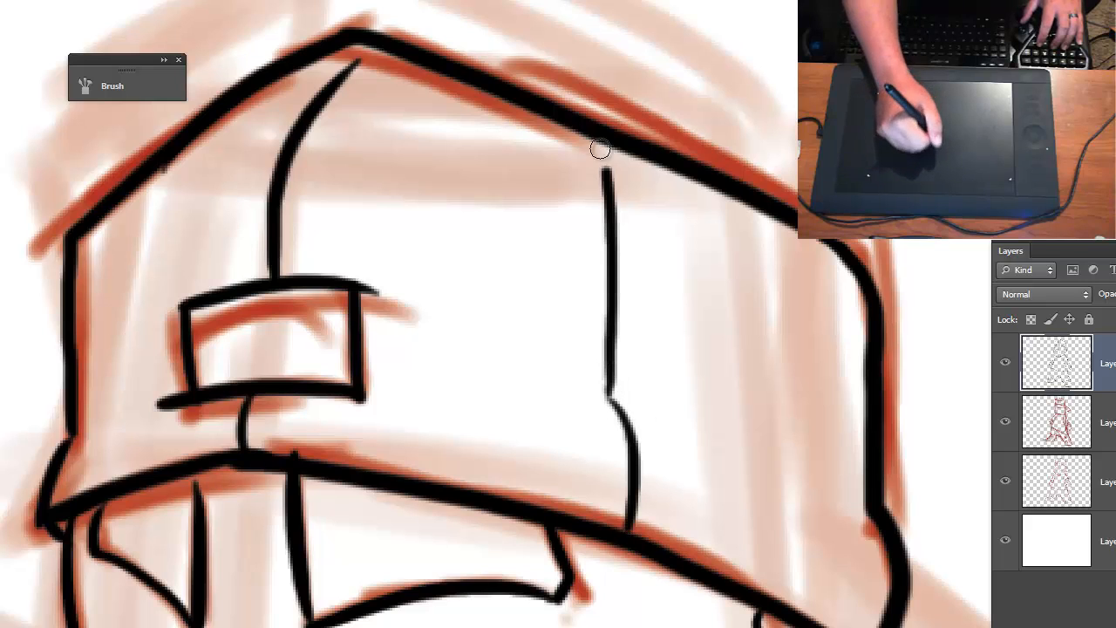
mouse_move(803, 621)
left_mouse_down()
mouse_move(834, 428)
mouse_move(799, 241)
left_mouse_up()
left_click_drag(97, 489, 98, 434)
mouse_move(111, 427)
left_mouse_down()
mouse_move(105, 306)
mouse_move(139, 204)
left_mouse_up()
key("ctrl+minus")
mouse_move(772, 572)
left_mouse_down()
mouse_move(427, 399)
mouse_move(336, 301)
left_mouse_up()
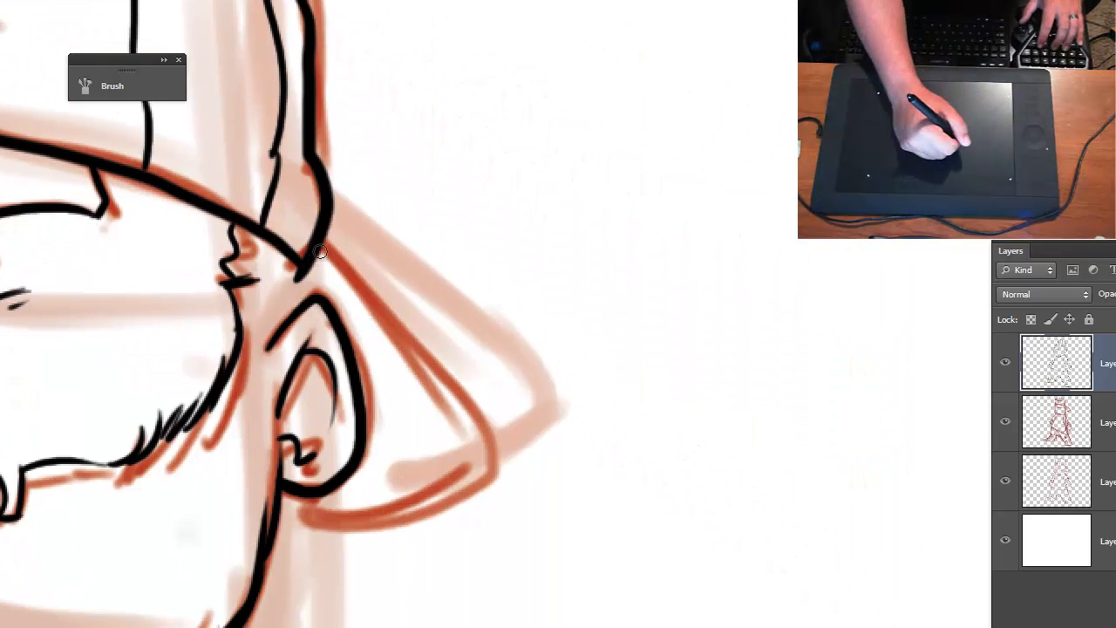
mouse_move(321, 242)
left_mouse_down()
mouse_move(406, 335)
mouse_move(489, 466)
left_mouse_up()
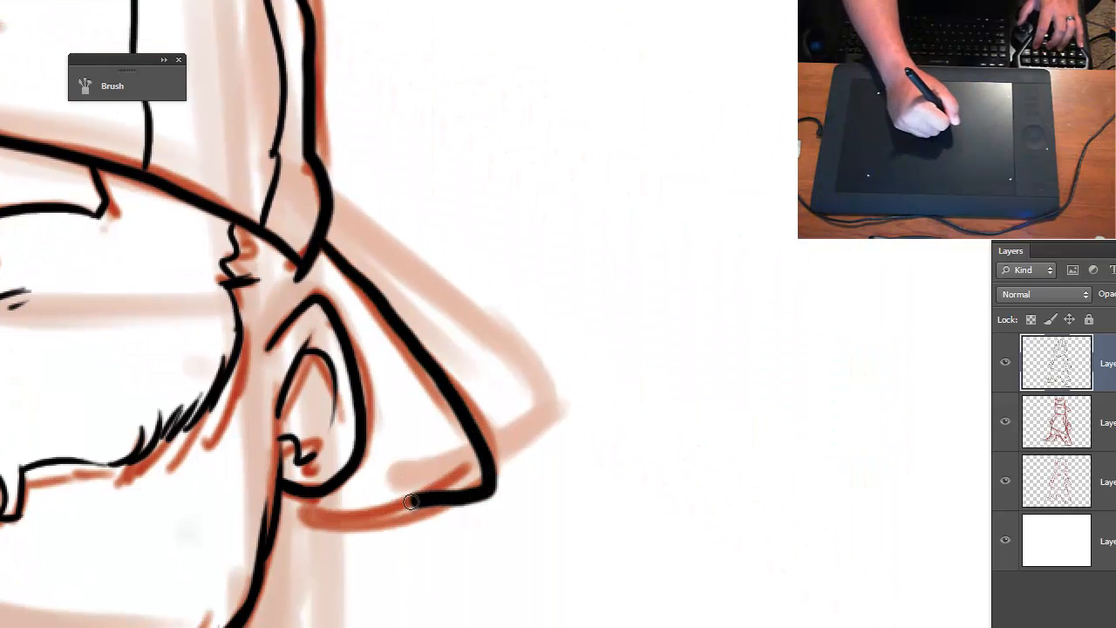
left_click_drag(411, 502, 299, 515)
key("ctrl+z")
mouse_move(321, 247)
left_mouse_down()
mouse_move(406, 529)
mouse_move(214, 532)
left_mouse_up()
key("ctrl+z")
mouse_move(321, 244)
left_mouse_down()
mouse_move(417, 339)
mouse_move(478, 456)
mouse_move(434, 496)
mouse_move(266, 516)
mouse_move(383, 518)
mouse_move(477, 496)
mouse_move(458, 432)
mouse_move(314, 246)
left_mouse_up()
key("ctrl+z")
key("ctrl+z")
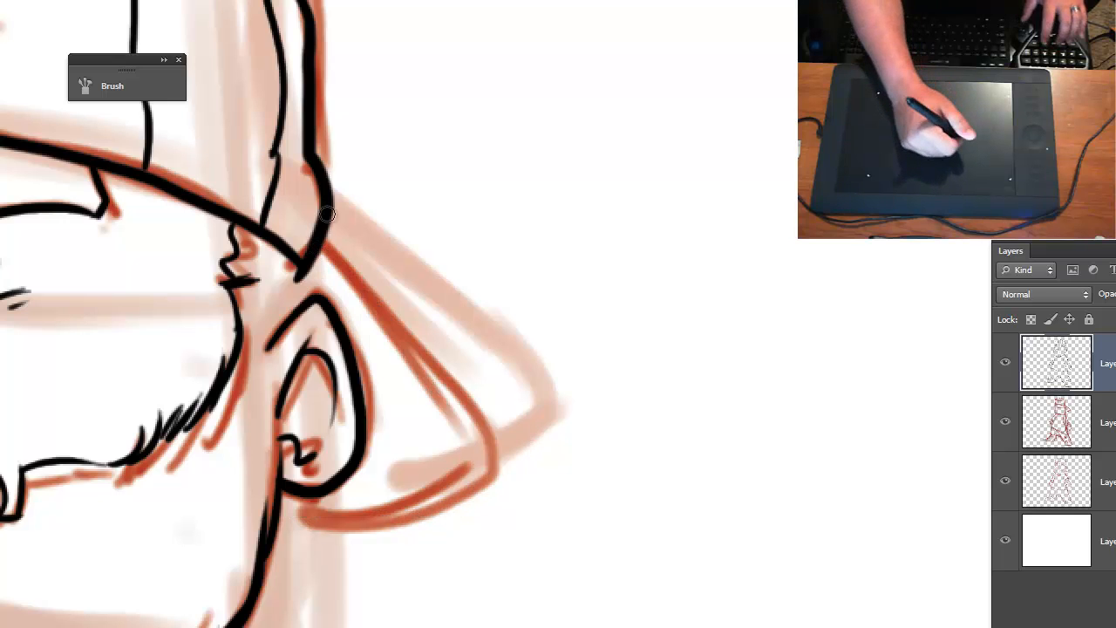
- Ink the backward cap brim narrower than the sketch, curving behind the big ear to the jaw, with a thickened corner
key("ctrl+plus")
left_click_drag(207, 193, 465, 221)
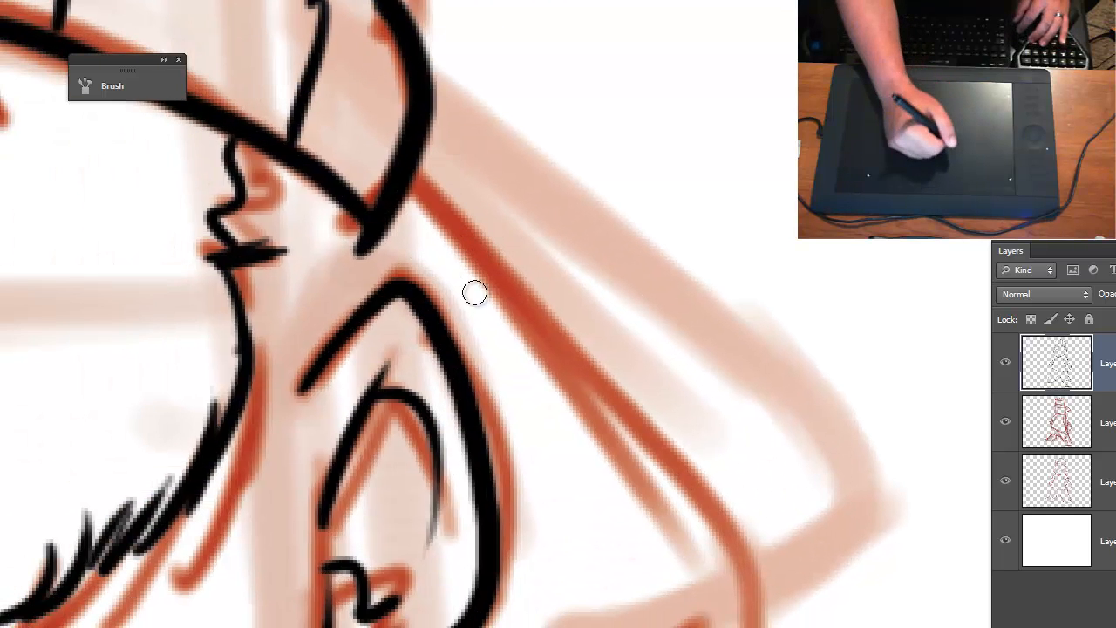
mouse_move(475, 293)
left_mouse_down()
mouse_move(411, 212)
mouse_move(403, 143)
left_mouse_up()
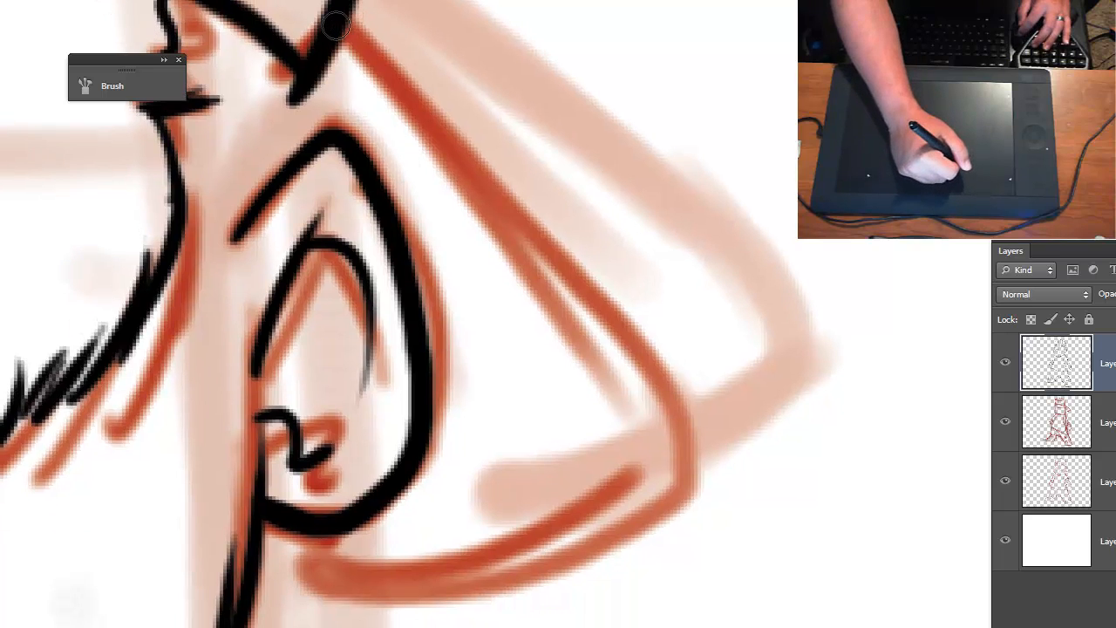
mouse_move(336, 26)
left_mouse_down()
mouse_move(524, 288)
mouse_move(582, 396)
mouse_move(601, 503)
mouse_move(551, 541)
mouse_move(424, 559)
mouse_move(266, 557)
mouse_move(511, 547)
left_mouse_up()
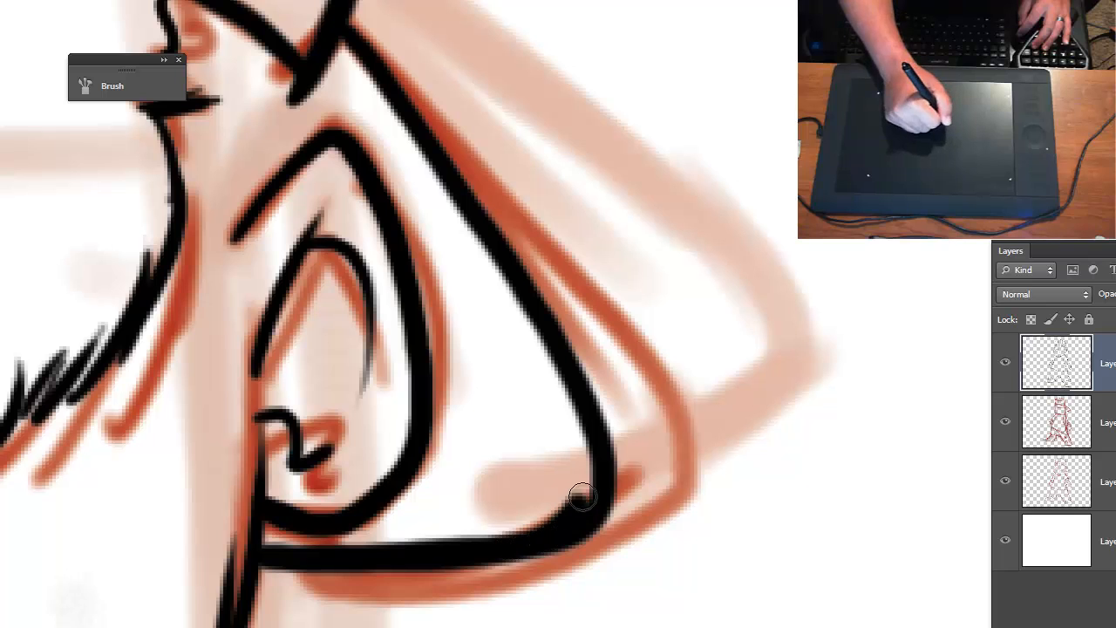
left_click_drag(583, 497, 600, 502)
- Ink a short line from the cap's back lower corner down towards the top of the big ear
key("ctrl+minus")
key("ctrl+minus")
key("ctrl+minus")
key("ctrl+plus")
key("ctrl+plus")
key("ctrl+plus")
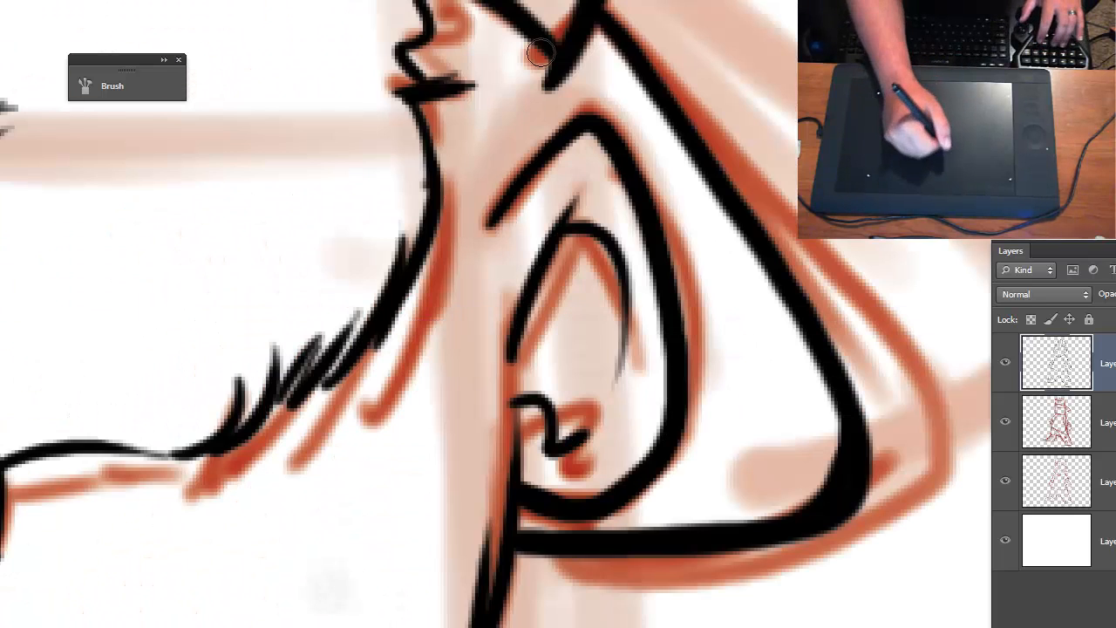
left_click_drag(561, 79, 540, 131)
- Hide the red sketch layer and the pale rough sketch layer beneath the black line art
key("ctrl+minus")
key("ctrl+minus")
key("ctrl+minus")
key("ctrl+minus")
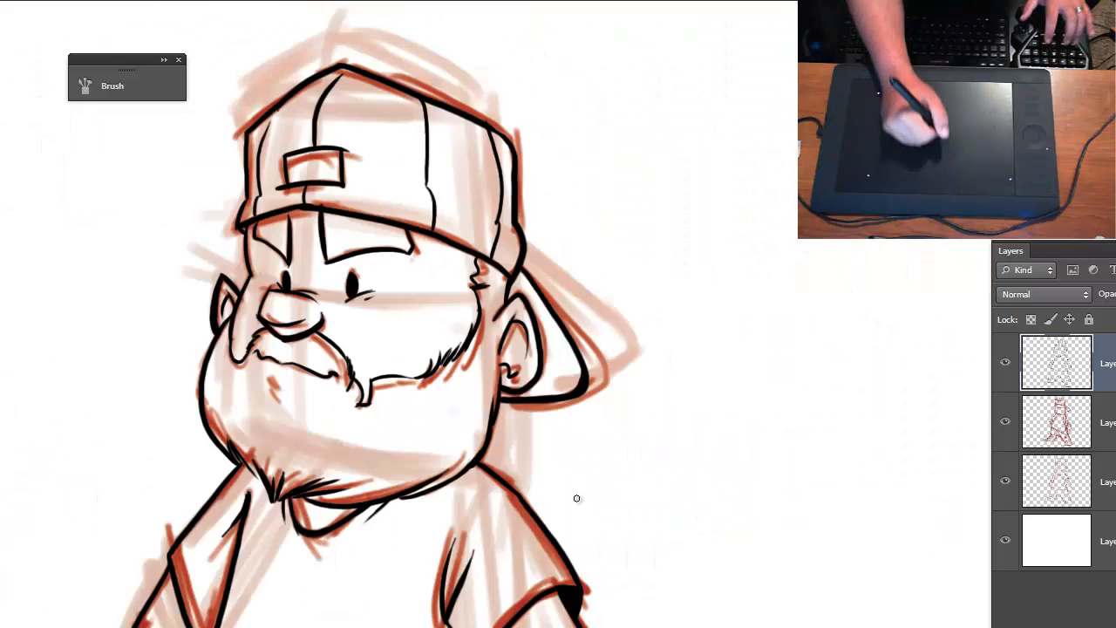
left_click_drag(594, 588, 733, 369)
key("ctrl+minus")
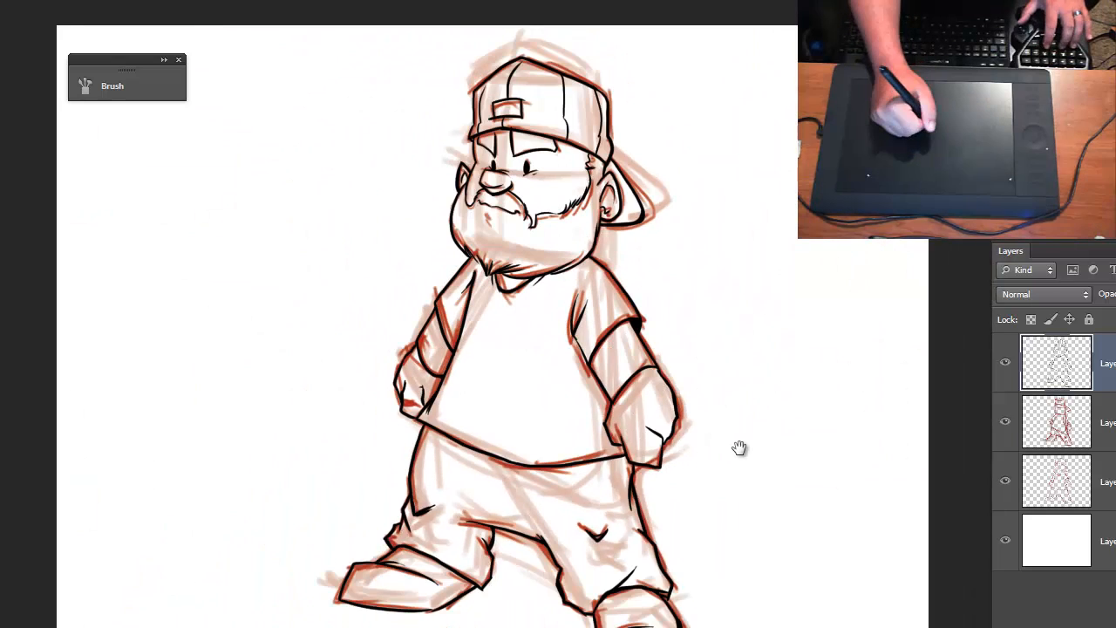
left_click(1006, 422)
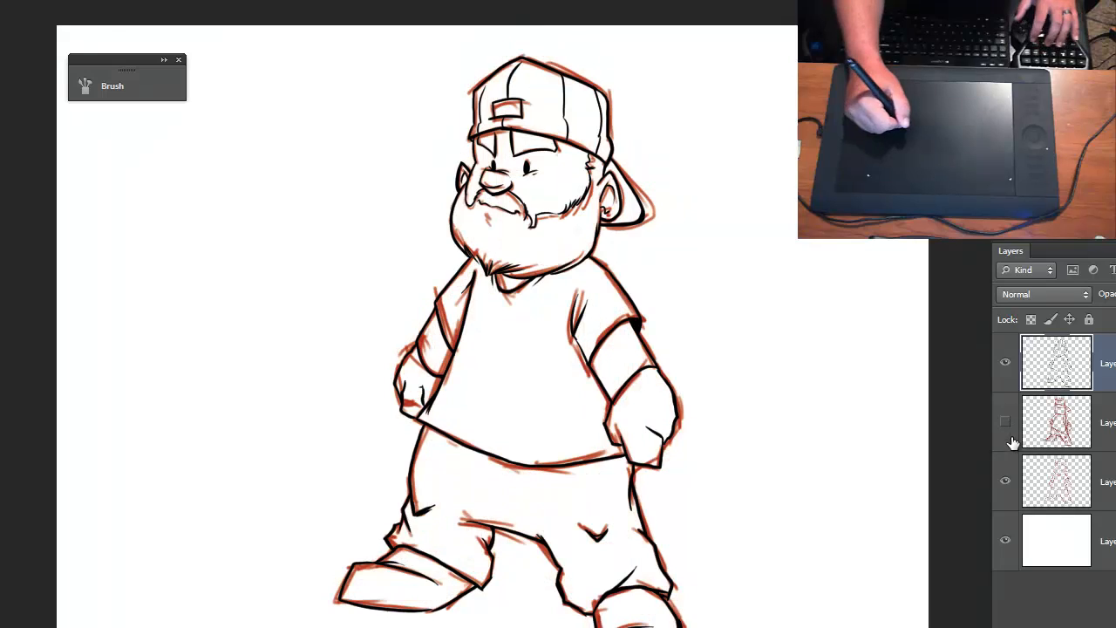
left_click(1005, 482)
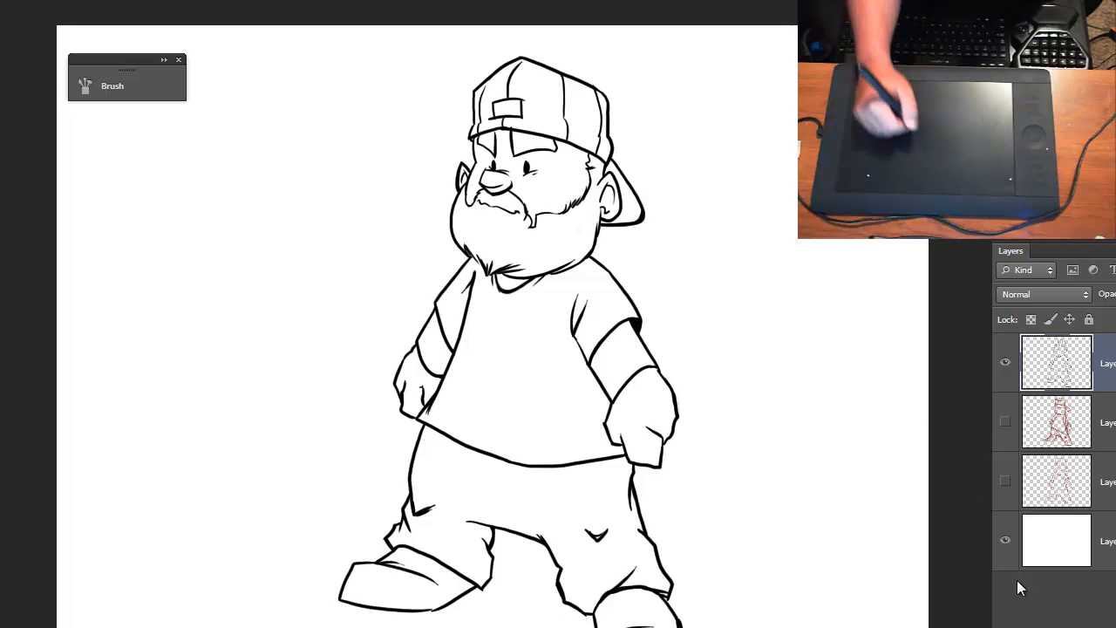
- Add a new layer above the line art and thicken the small-ear-side sleeve's outer edge from beard to sleeve hem
key("ctrl+shift+alt+n")
key("ctrl+plus")
key("ctrl+plus")
key("ctrl+plus")
key("ctrl+plus")
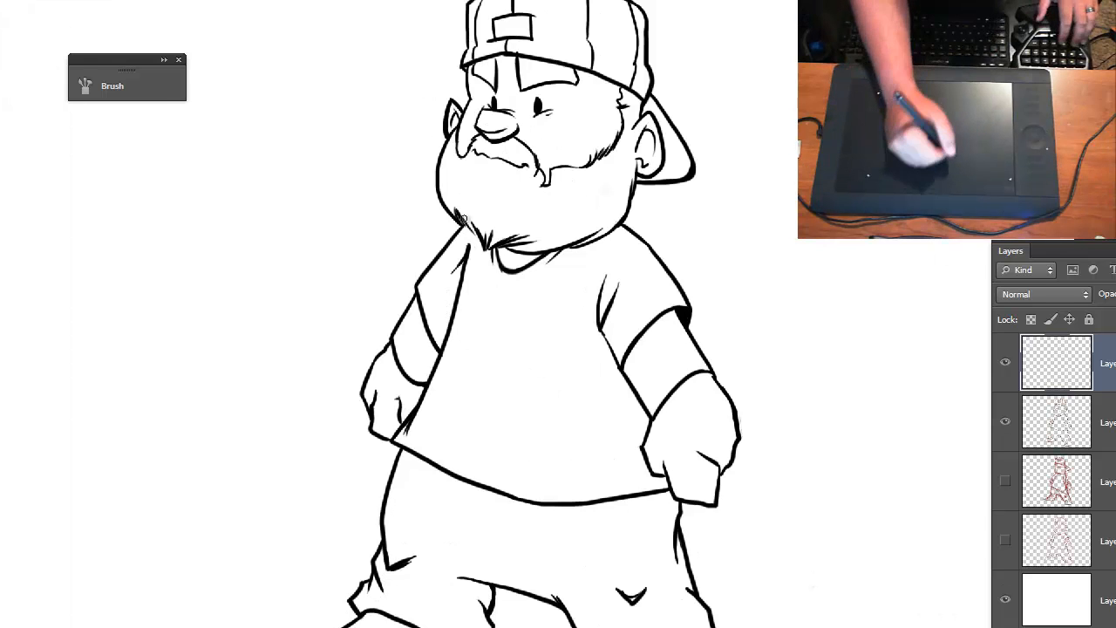
left_click_drag(420, 188, 702, 479)
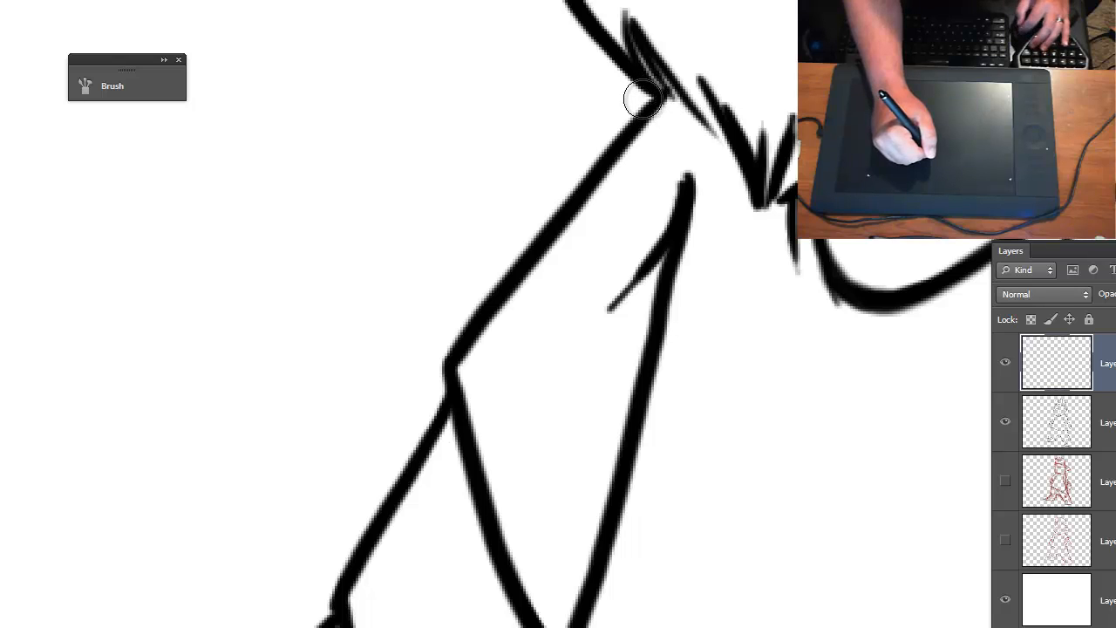
mouse_move(637, 104)
left_mouse_down()
mouse_move(474, 279)
mouse_move(440, 336)
mouse_move(462, 331)
mouse_move(646, 91)
left_mouse_up()
key("ctrl+z")
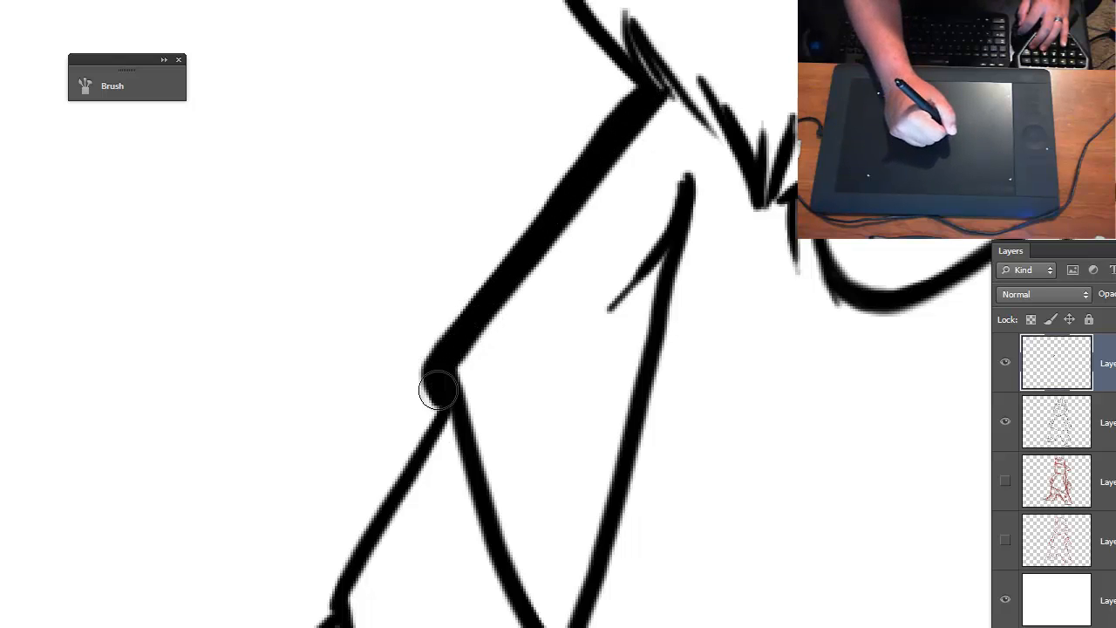
- Thicken the outer contour of the small-ear-side arm and hand down to the shirt's bottom corner
left_click_drag(375, 488, 614, 227)
left_click_drag(669, 157, 560, 336)
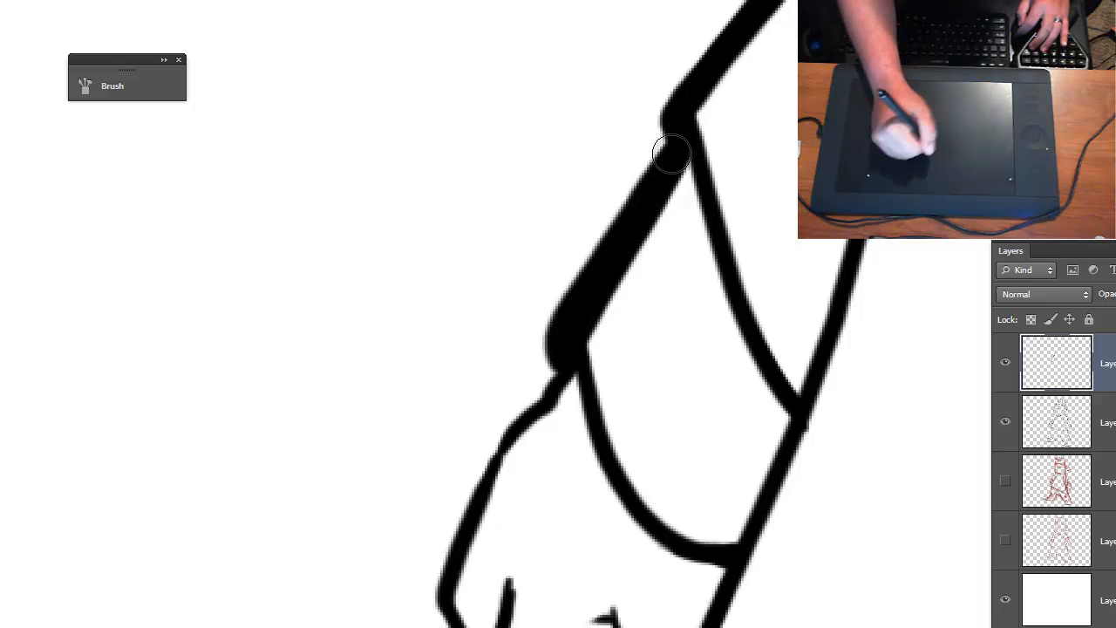
mouse_move(564, 376)
left_mouse_down()
mouse_move(621, 90)
mouse_move(563, 164)
mouse_move(511, 287)
mouse_move(547, 459)
mouse_move(552, 395)
mouse_move(547, 472)
mouse_move(652, 531)
left_mouse_up()
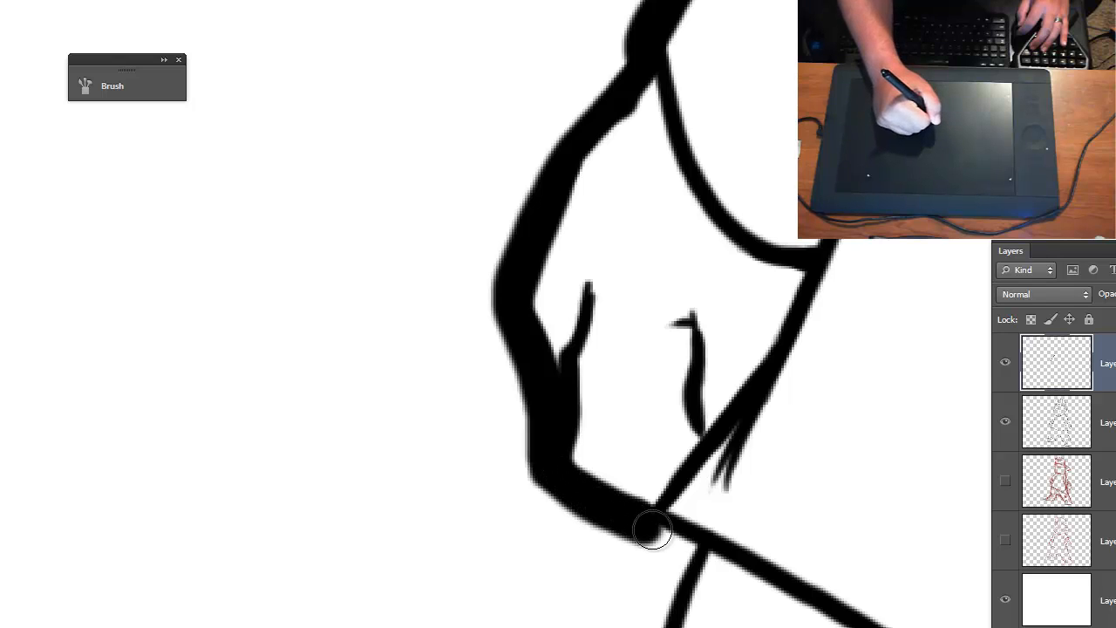
- Thicken the outer contour of the small-ear-side trouser leg from the shirt's corner down to the shoe
left_click_drag(713, 606, 573, 205)
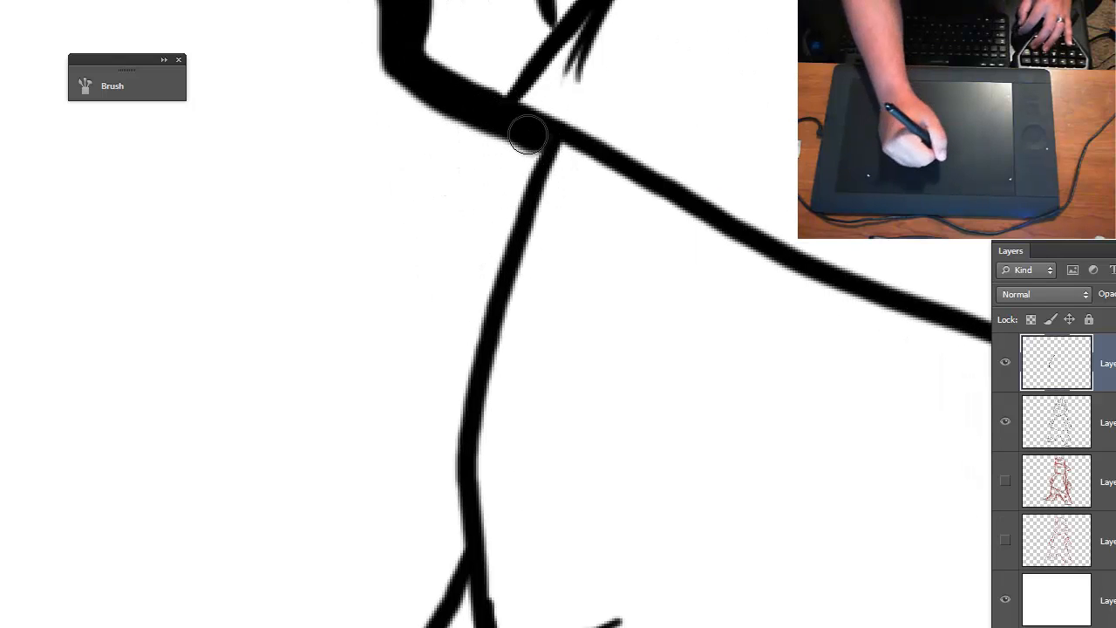
mouse_move(526, 131)
left_mouse_down()
mouse_move(528, 169)
mouse_move(463, 392)
mouse_move(448, 496)
mouse_move(466, 572)
left_mouse_up()
mouse_move(466, 571)
left_mouse_down()
mouse_move(663, 233)
mouse_move(653, 171)
mouse_move(625, 227)
mouse_move(632, 272)
mouse_move(614, 291)
mouse_move(614, 254)
mouse_move(612, 308)
mouse_move(623, 276)
mouse_move(622, 301)
mouse_move(591, 306)
mouse_move(520, 410)
mouse_move(564, 476)
mouse_move(781, 460)
mouse_move(708, 295)
mouse_move(551, 237)
mouse_move(552, 268)
mouse_move(478, 335)
mouse_move(574, 258)
mouse_move(483, 327)
mouse_move(342, 325)
left_mouse_up()
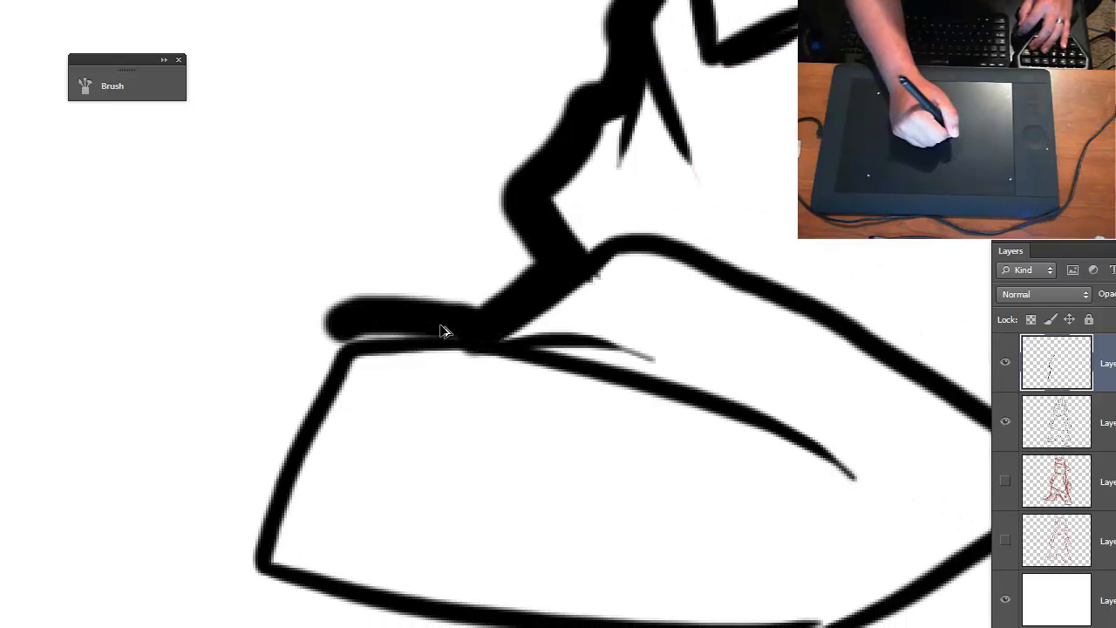
- Redo the thick stroke along the small-ear-side shoe's top and thicken its toe edge and sole round to the heel
key("ctrl+z")
mouse_move(474, 324)
left_mouse_down()
mouse_move(352, 331)
mouse_move(465, 327)
left_mouse_up()
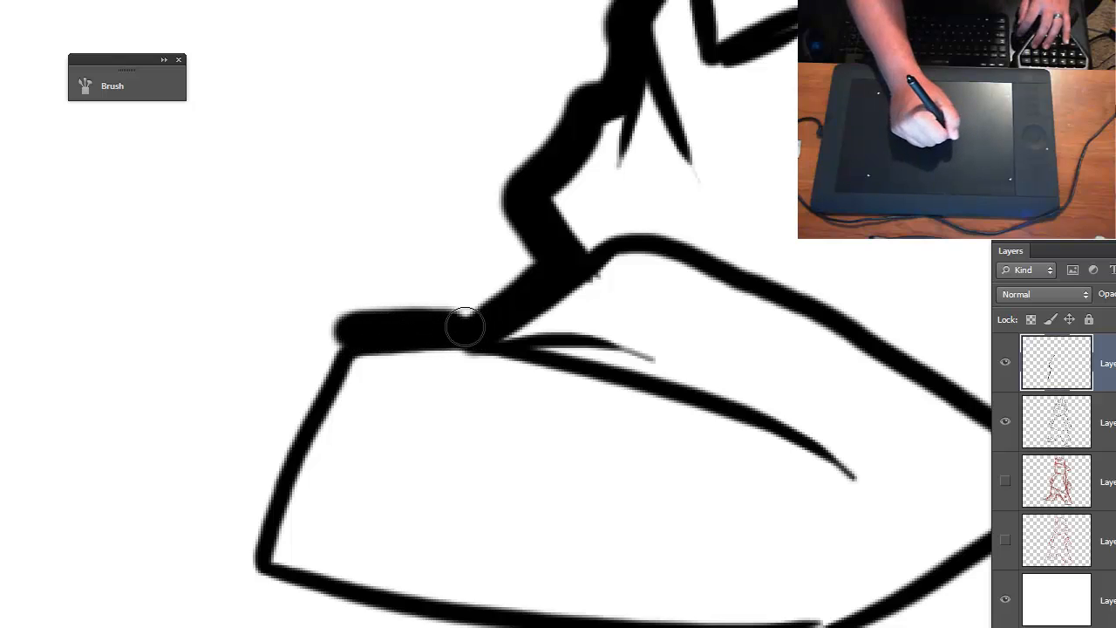
mouse_move(367, 327)
left_mouse_down()
mouse_move(347, 324)
mouse_move(291, 411)
mouse_move(252, 555)
left_mouse_up()
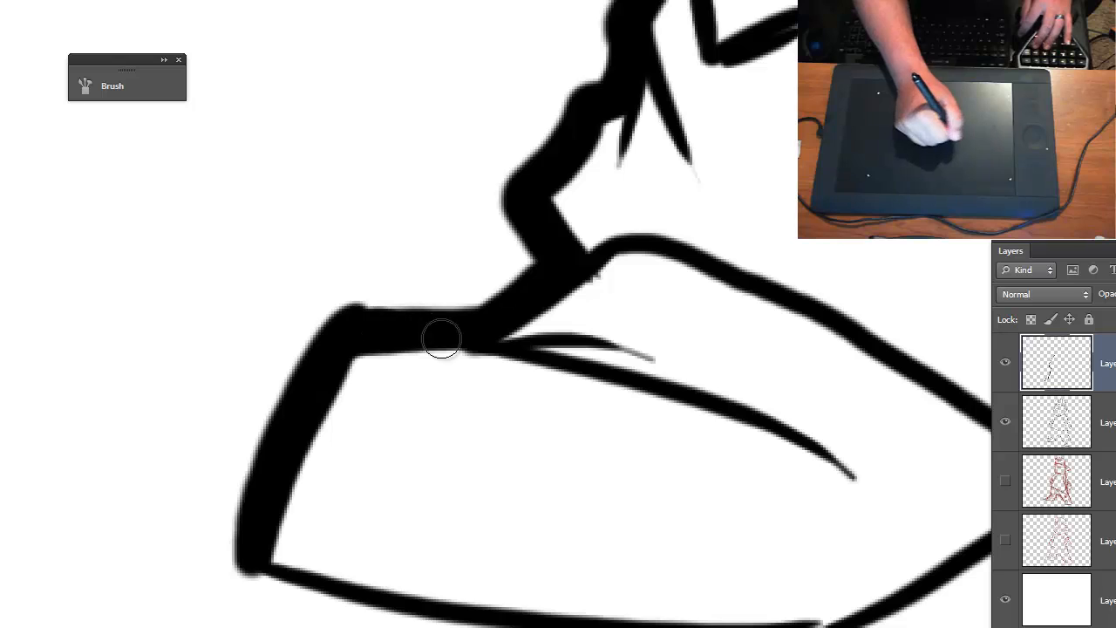
left_click_drag(683, 520, 402, 312)
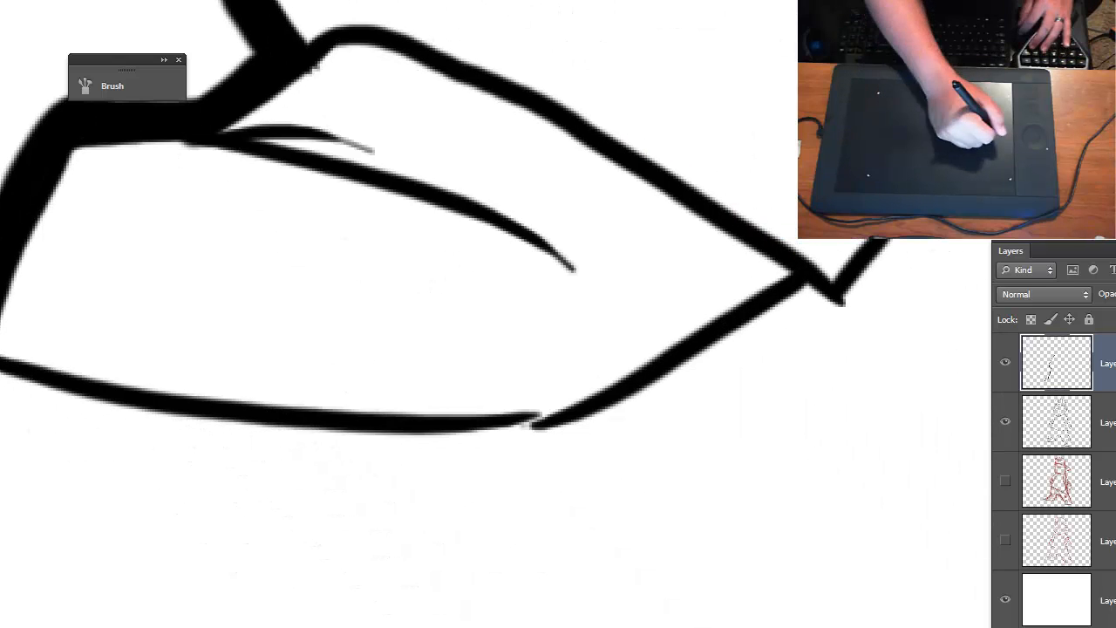
mouse_move(2, 382)
left_mouse_down()
mouse_move(280, 432)
mouse_move(546, 437)
mouse_move(615, 422)
mouse_move(690, 383)
mouse_move(792, 310)
mouse_move(767, 324)
left_mouse_up()
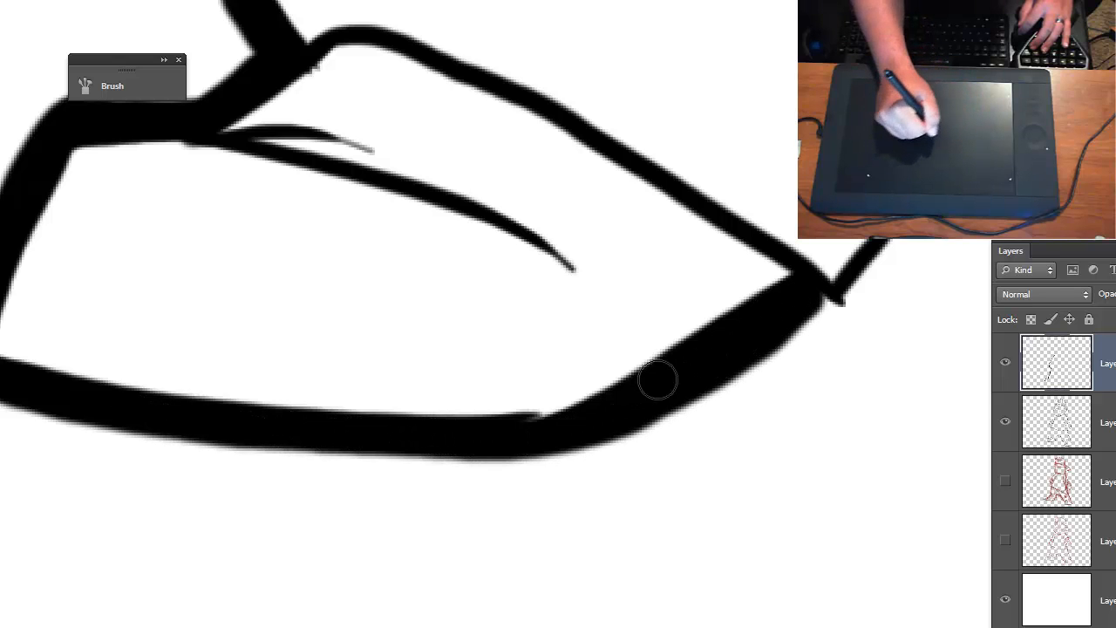
- Thicken the inner contour of the trouser legs, over the crotch and down the folds to the big-ear-side shoe
mouse_move(739, 370)
left_mouse_down()
mouse_move(446, 538)
mouse_move(315, 599)
left_mouse_up()
mouse_move(391, 540)
left_mouse_down()
mouse_move(439, 523)
mouse_move(482, 440)
mouse_move(416, 529)
mouse_move(388, 522)
mouse_move(425, 528)
mouse_move(476, 466)
mouse_move(495, 344)
mouse_move(475, 281)
mouse_move(493, 251)
mouse_move(495, 166)
mouse_move(778, 261)
mouse_move(845, 397)
left_mouse_up()
left_click_drag(789, 500, 389, 247)
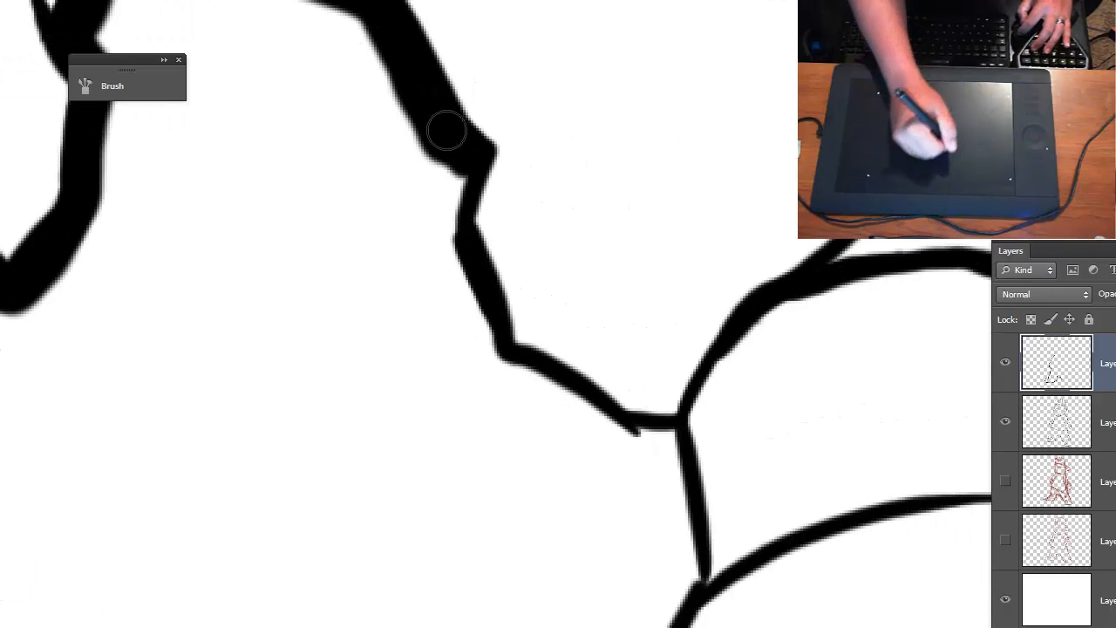
mouse_move(446, 130)
left_mouse_down()
mouse_move(463, 152)
mouse_move(445, 232)
mouse_move(503, 369)
mouse_move(565, 395)
mouse_move(623, 438)
mouse_move(672, 443)
left_mouse_up()
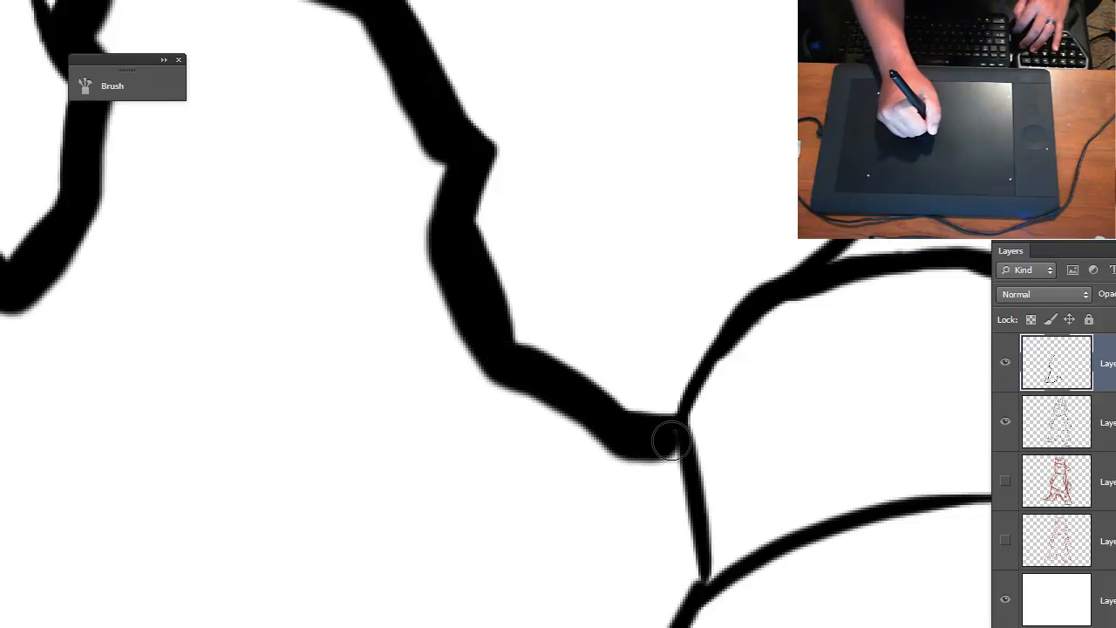
- Thicken the big-ear-side shoe's outline and the trouser leg's outer contour from the shoe up to the hand
left_click_drag(651, 513, 392, 321)
mouse_move(451, 277)
left_mouse_down()
mouse_move(465, 424)
mouse_move(420, 537)
mouse_move(442, 559)
mouse_move(655, 588)
mouse_move(944, 563)
mouse_move(966, 523)
left_mouse_up()
left_click_drag(887, 567, 571, 590)
mouse_move(630, 567)
left_mouse_down()
mouse_move(650, 521)
mouse_move(638, 394)
mouse_move(606, 281)
mouse_move(558, 199)
mouse_move(538, 500)
mouse_move(570, 396)
mouse_move(555, 351)
mouse_move(483, 242)
mouse_move(461, 145)
mouse_move(384, 44)
left_mouse_up()
left_click_drag(502, 83, 541, 540)
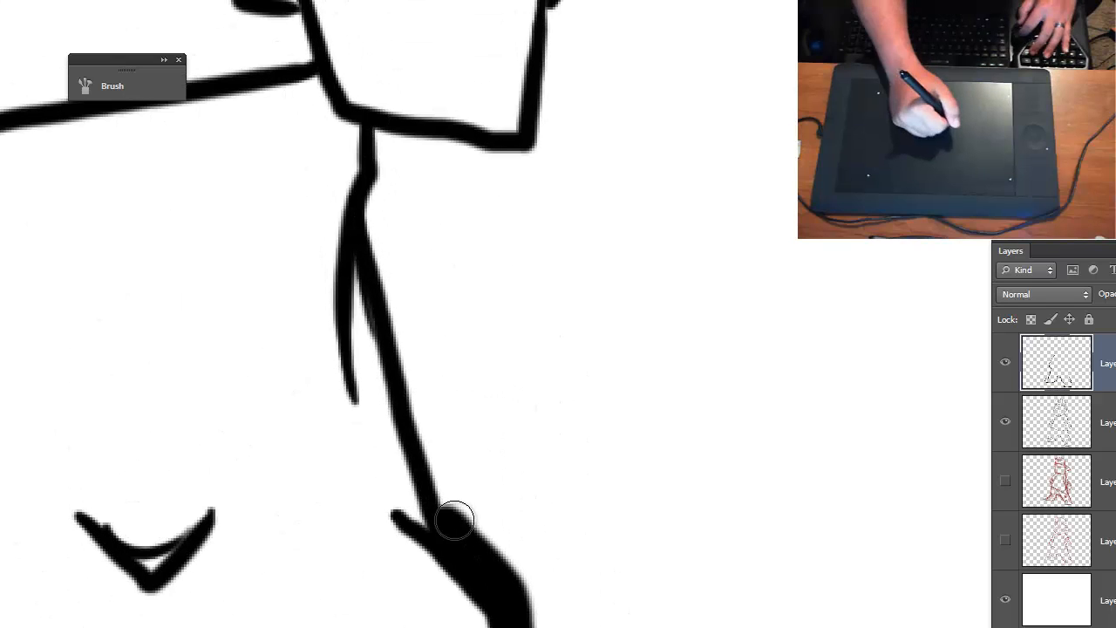
mouse_move(456, 518)
left_mouse_down()
mouse_move(371, 207)
mouse_move(389, 155)
left_mouse_up()
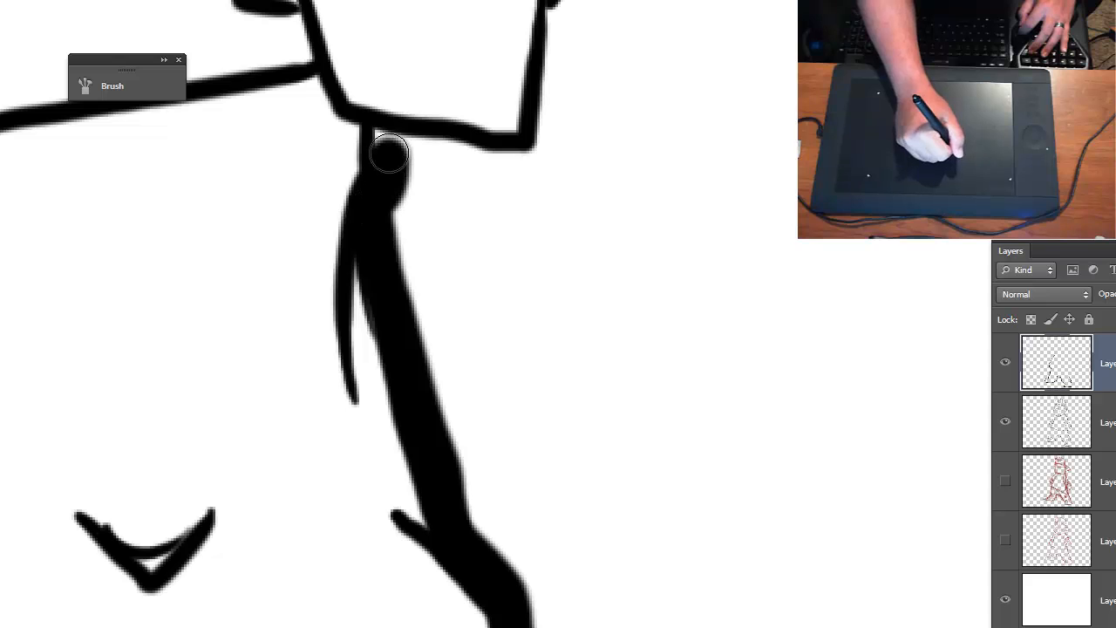
- Thicken the outer contour of the big-ear-side hand and arm from the fingers up to the sleeve hem
left_click_drag(462, 185, 307, 436)
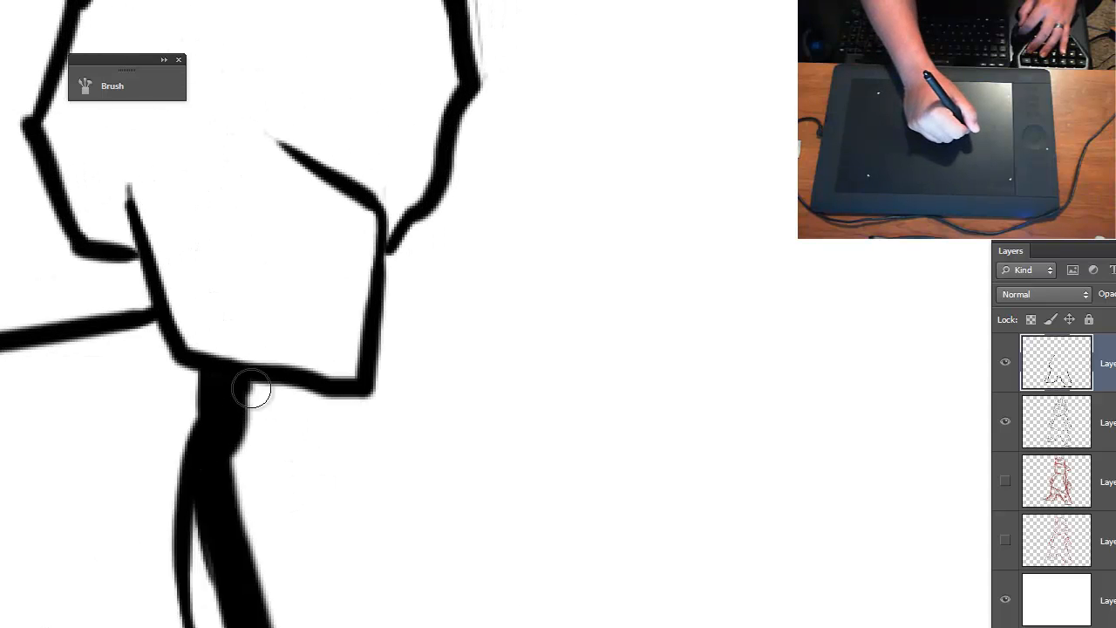
mouse_move(251, 393)
left_mouse_down()
mouse_move(359, 407)
mouse_move(397, 260)
left_mouse_up()
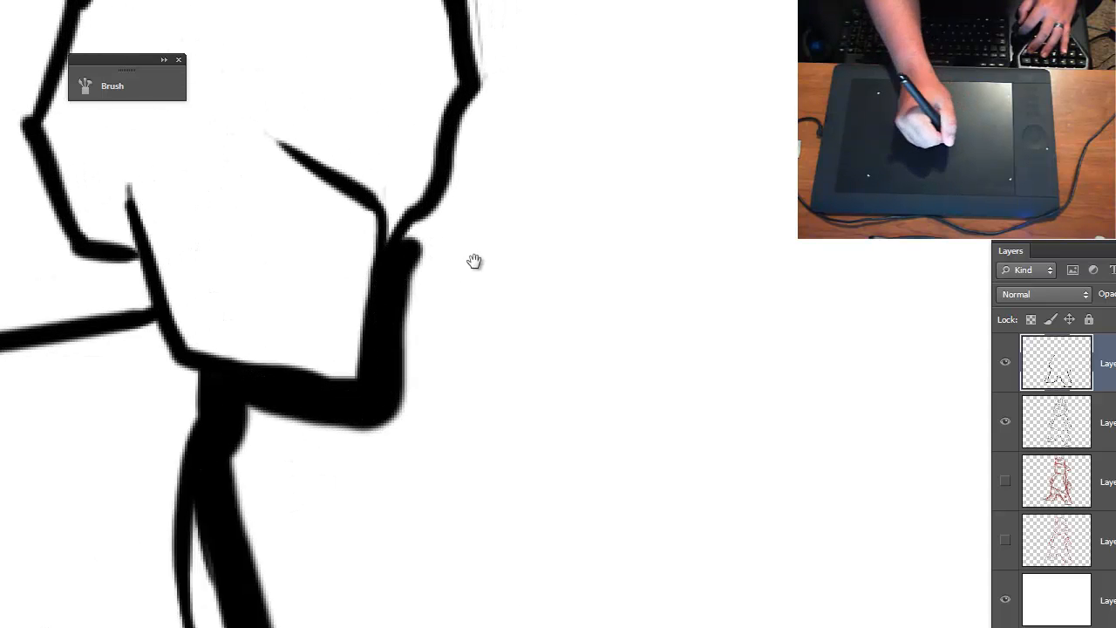
left_click_drag(474, 262, 362, 573)
mouse_move(305, 611)
left_mouse_down()
mouse_move(344, 559)
mouse_move(391, 419)
mouse_move(379, 306)
mouse_move(339, 197)
mouse_move(287, 139)
left_mouse_up()
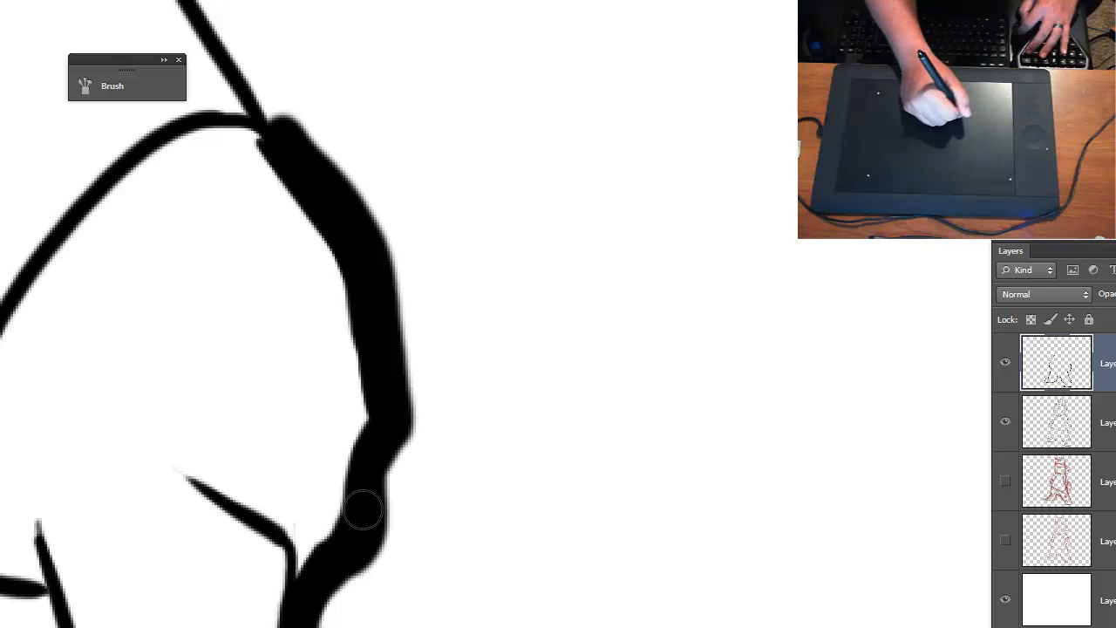
mouse_move(291, 181)
left_mouse_down()
mouse_move(490, 429)
mouse_move(580, 618)
mouse_move(558, 532)
mouse_move(438, 324)
left_mouse_up()
- Thicken the outer contour from the big-ear-side sleeve over the shoulder, the cap's bill and the cap's crown
left_click_drag(513, 272, 556, 573)
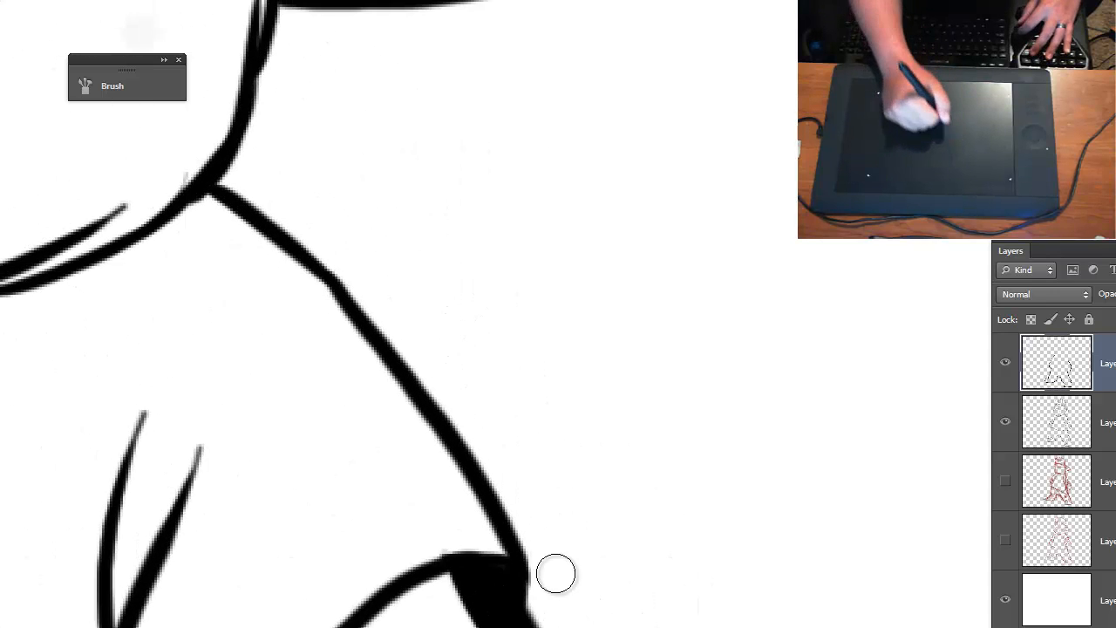
mouse_move(525, 621)
left_mouse_down()
mouse_move(530, 566)
mouse_move(512, 512)
mouse_move(424, 378)
mouse_move(235, 179)
mouse_move(346, 563)
mouse_move(332, 469)
mouse_move(344, 431)
mouse_move(416, 399)
mouse_move(584, 376)
mouse_move(594, 314)
mouse_move(456, 35)
mouse_move(425, 2)
mouse_move(717, 521)
mouse_move(717, 403)
mouse_move(691, 361)
mouse_move(700, 536)
mouse_move(681, 366)
mouse_move(640, 299)
mouse_move(187, 103)
left_mouse_up()
left_click_drag(103, 106, 2, 177)
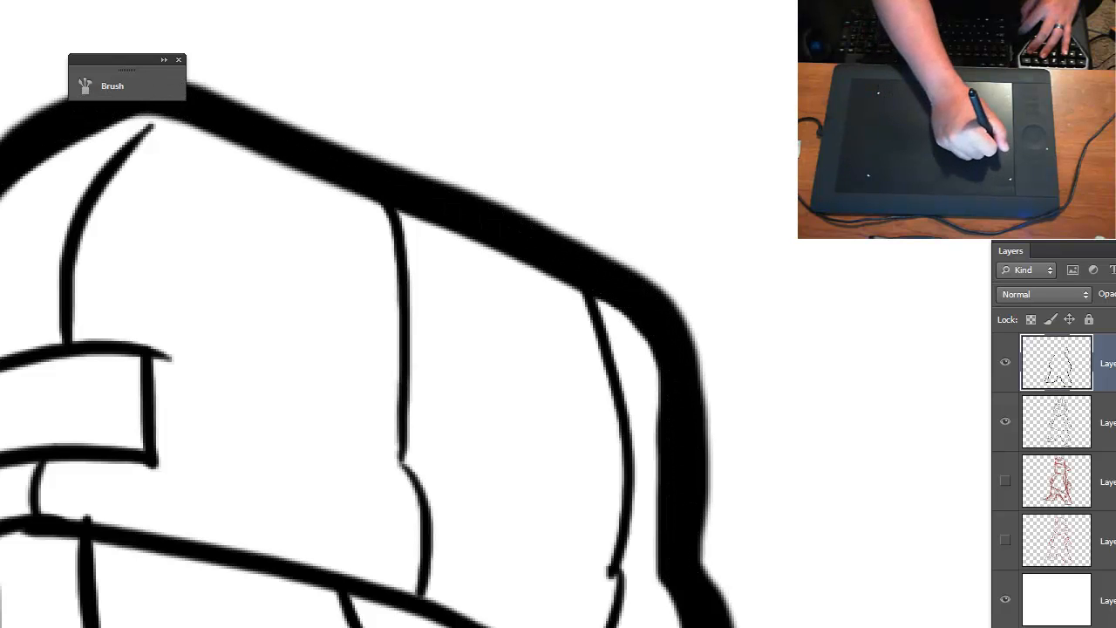
- Thicken the cap's small-ear-side edge, the side of the brow and the small ear's outer edge
mouse_move(205, 390)
left_mouse_down()
mouse_move(276, 423)
mouse_move(724, 420)
left_mouse_up()
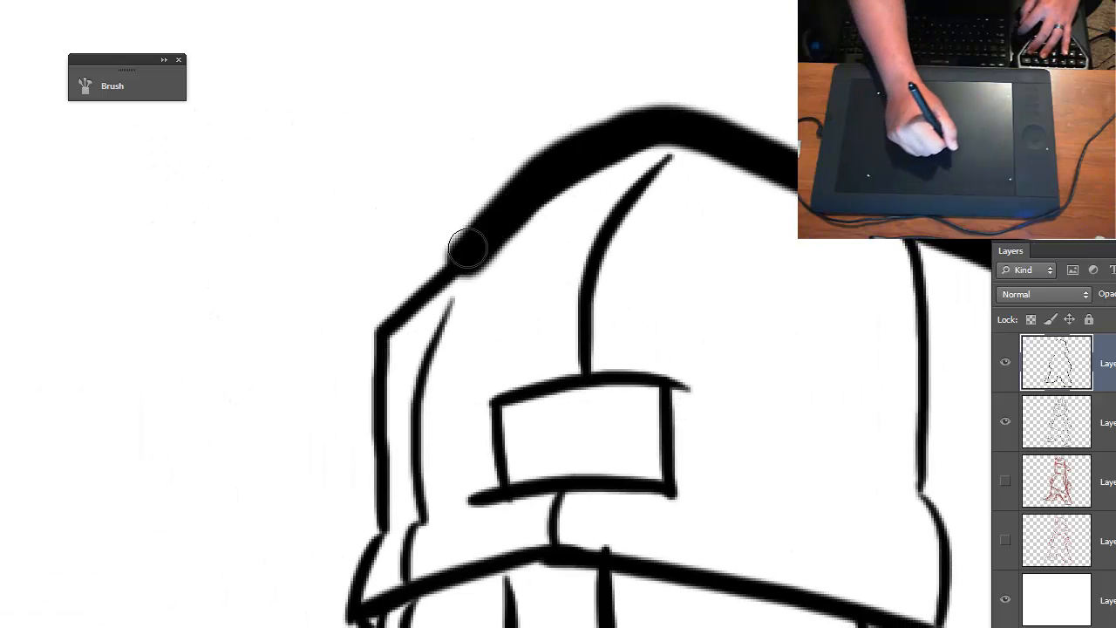
mouse_move(467, 250)
left_mouse_down()
mouse_move(394, 293)
mouse_move(369, 331)
mouse_move(364, 524)
mouse_move(345, 610)
left_mouse_up()
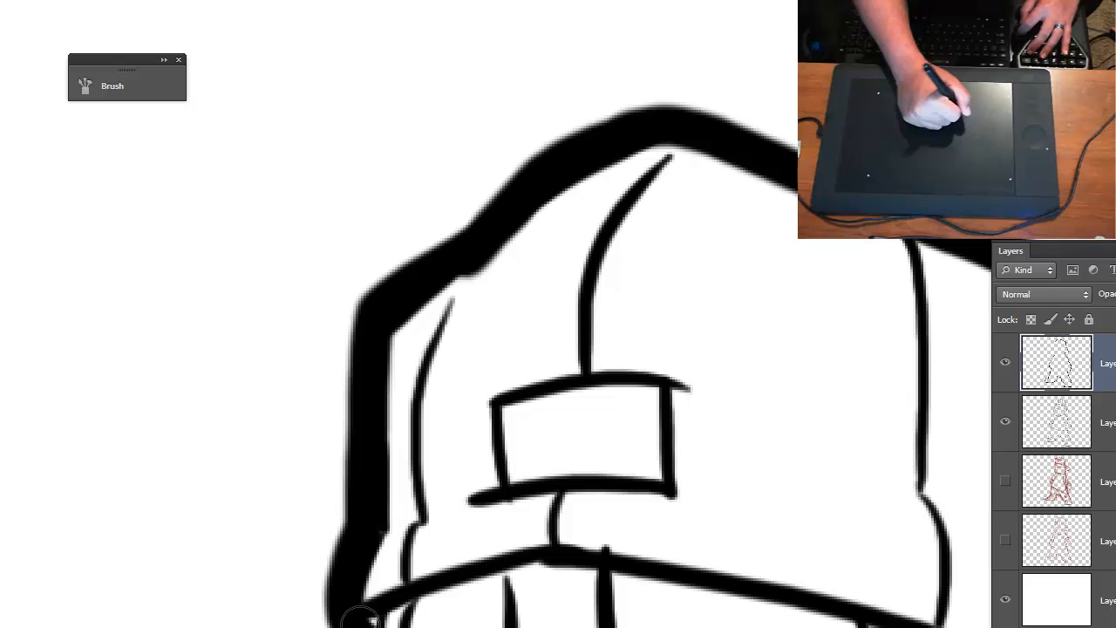
left_click_drag(433, 626, 527, 182)
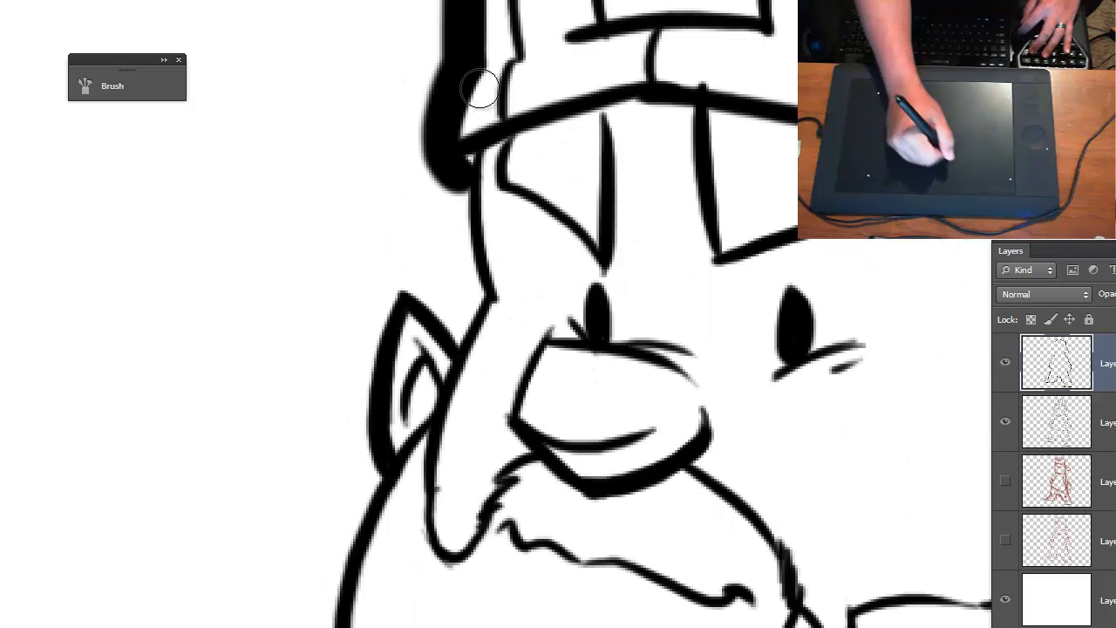
mouse_move(458, 178)
left_mouse_down()
mouse_move(463, 318)
mouse_move(428, 297)
mouse_move(367, 374)
mouse_move(373, 465)
left_mouse_up()
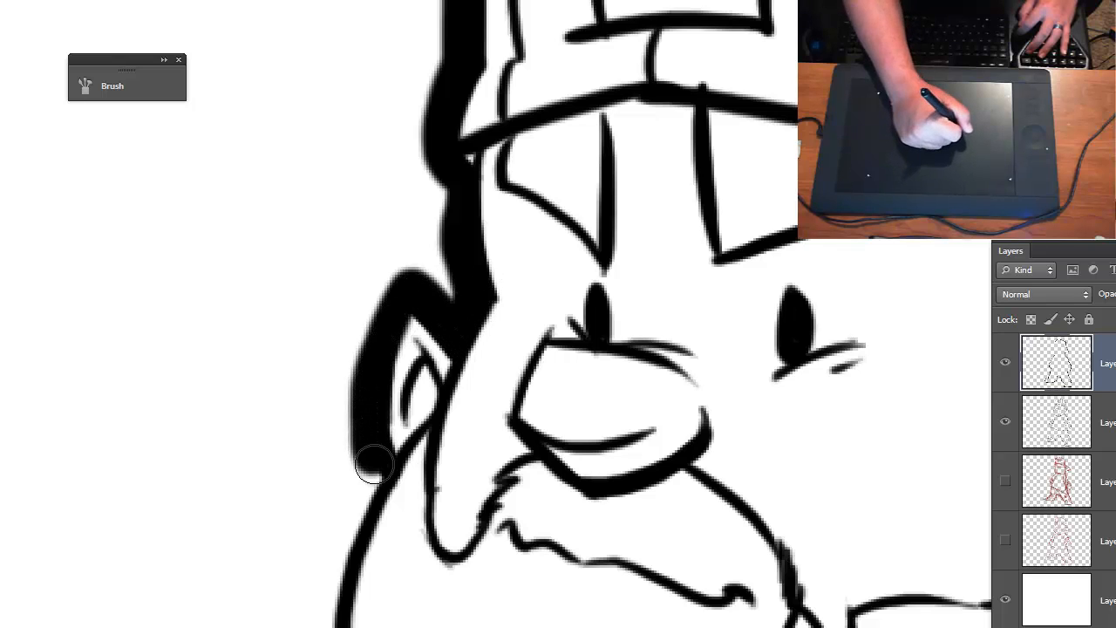
- Thicken the beard's outer edge from the small ear down to the shoulder and fill the sliver inside the stroke
left_click_drag(406, 578, 486, 180)
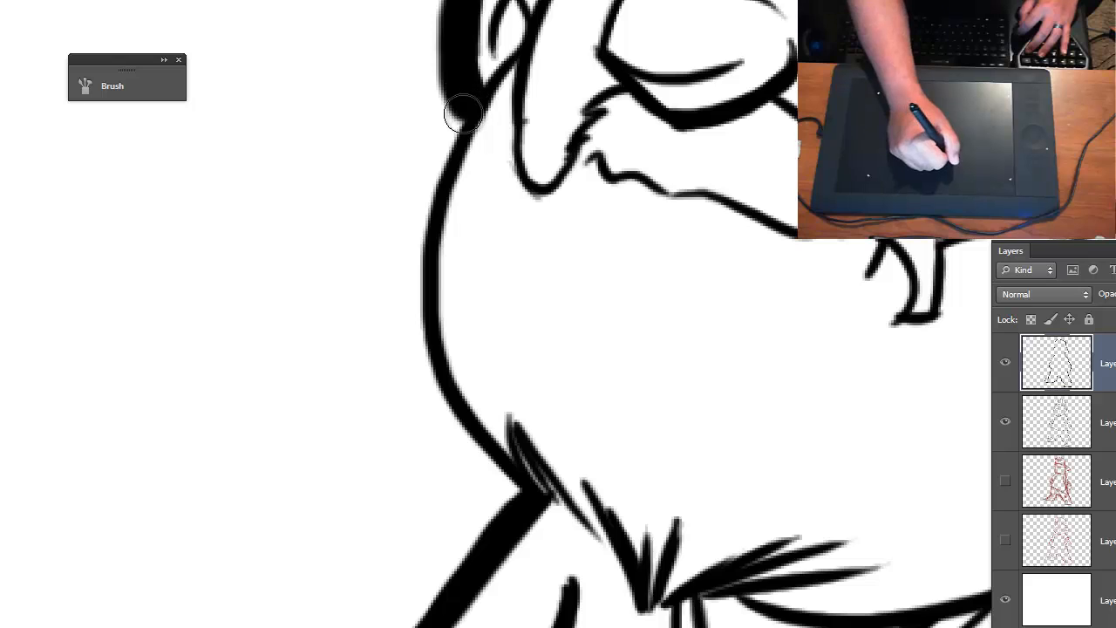
mouse_move(462, 114)
left_mouse_down()
mouse_move(424, 218)
mouse_move(411, 331)
mouse_move(446, 439)
mouse_move(511, 493)
left_mouse_up()
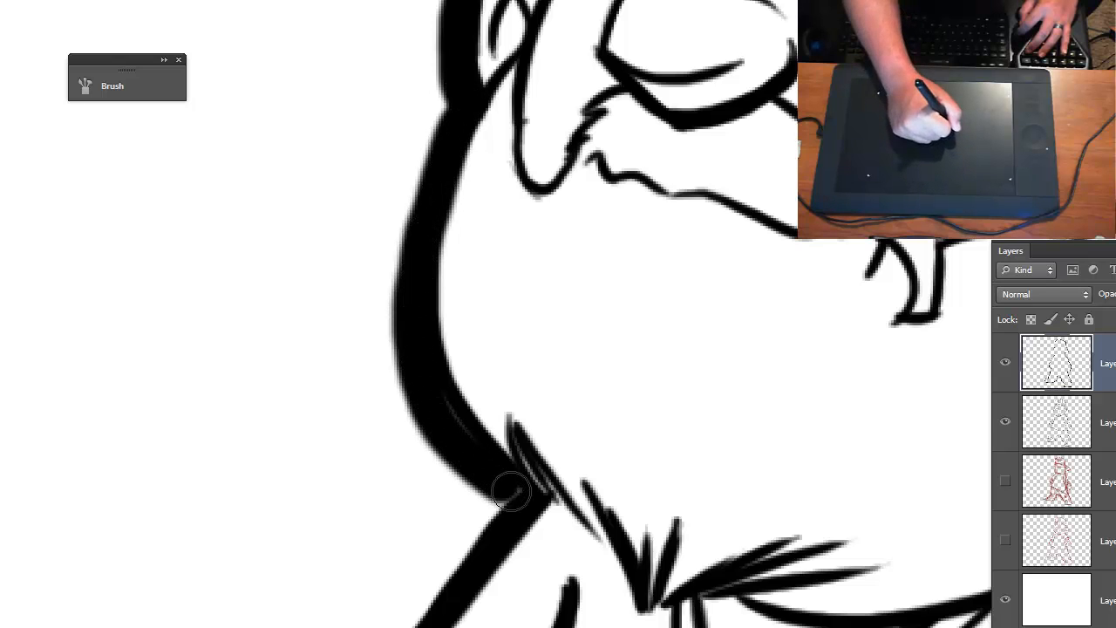
left_click_drag(426, 390, 472, 451)
- Hide the thin line art layer to examine the thick outer contour alone, and show the line art again
key("ctrl+minus")
key("ctrl+minus")
key("ctrl+minus")
key("ctrl+minus")
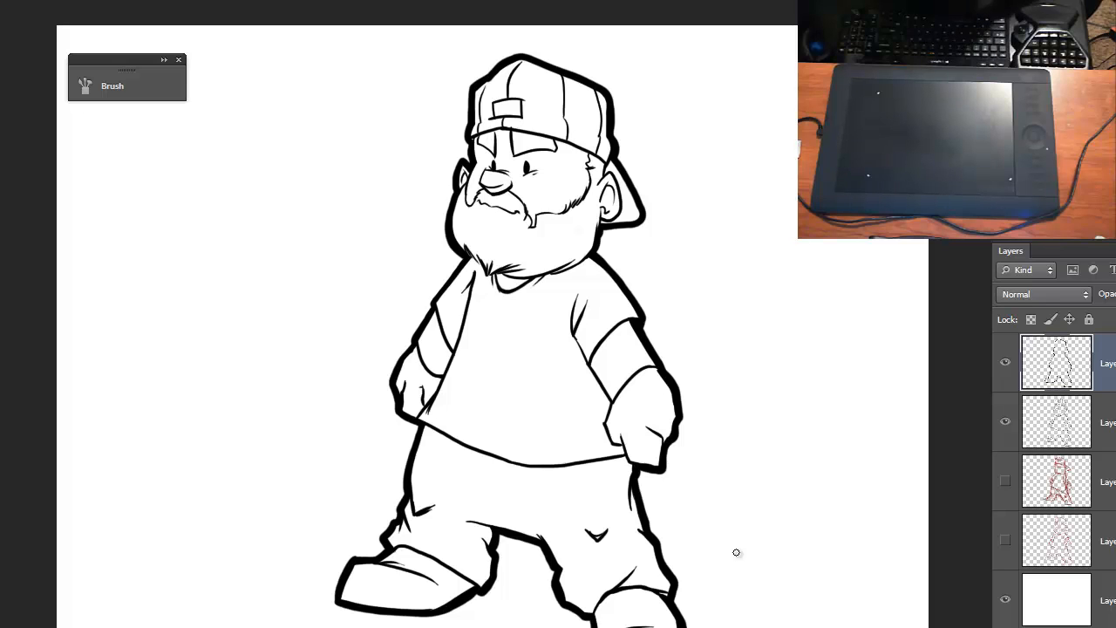
left_click(1007, 423)
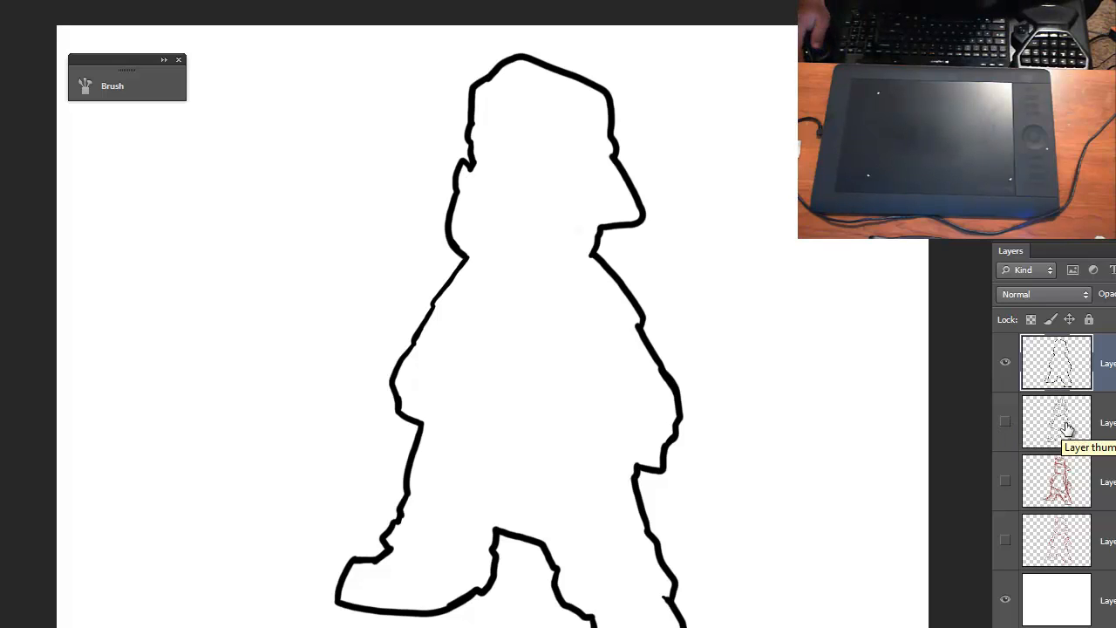
left_click(1005, 422)
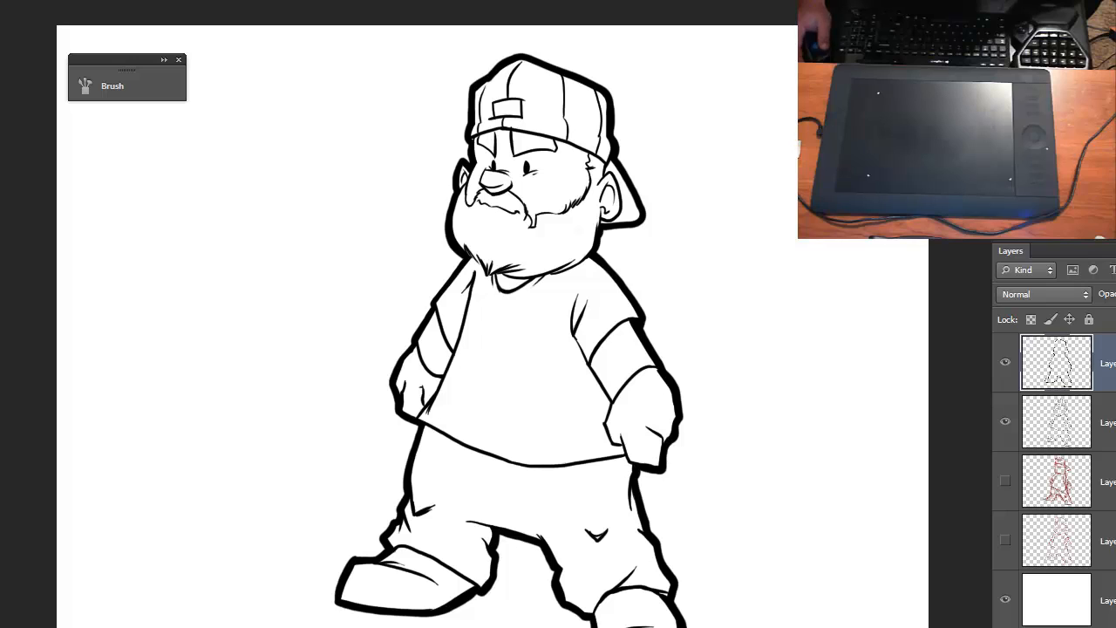
- Add a new layer between the line art and the red sketch and set the foreground color to blue 104586
left_click(1106, 482)
key("ctrl+alt+shift+n")
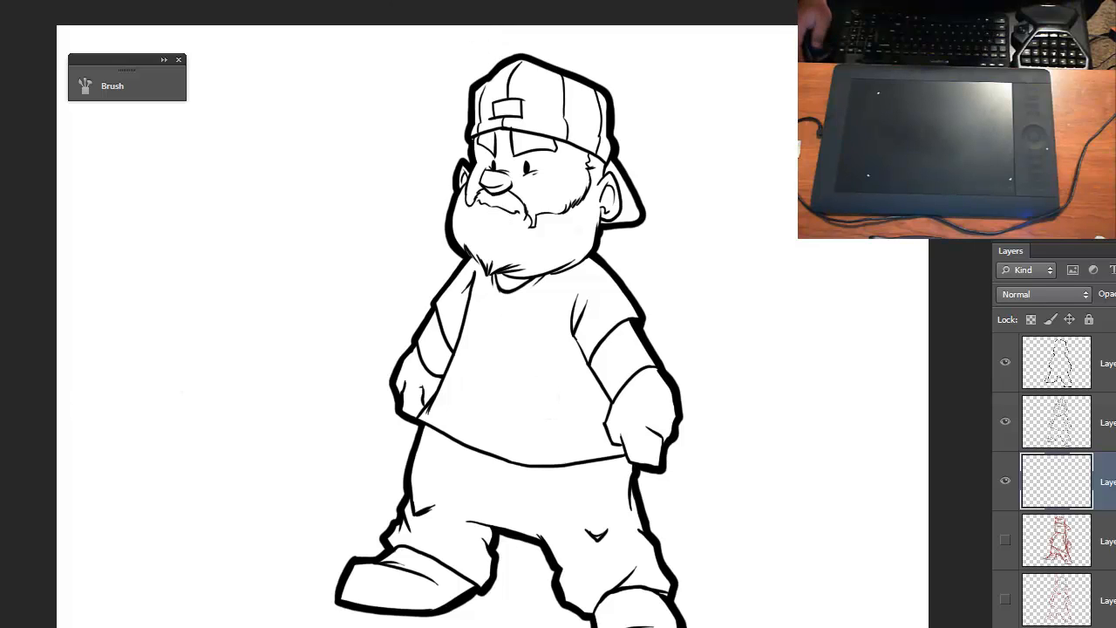
left_click(1, 358)
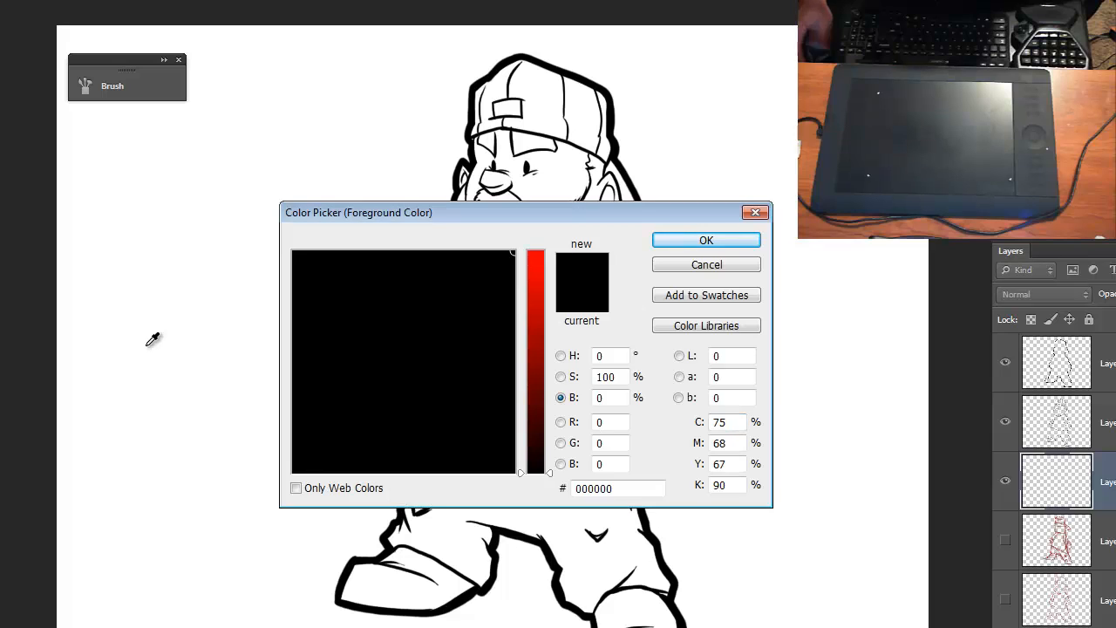
left_click(537, 354)
left_click_drag(430, 295, 426, 277)
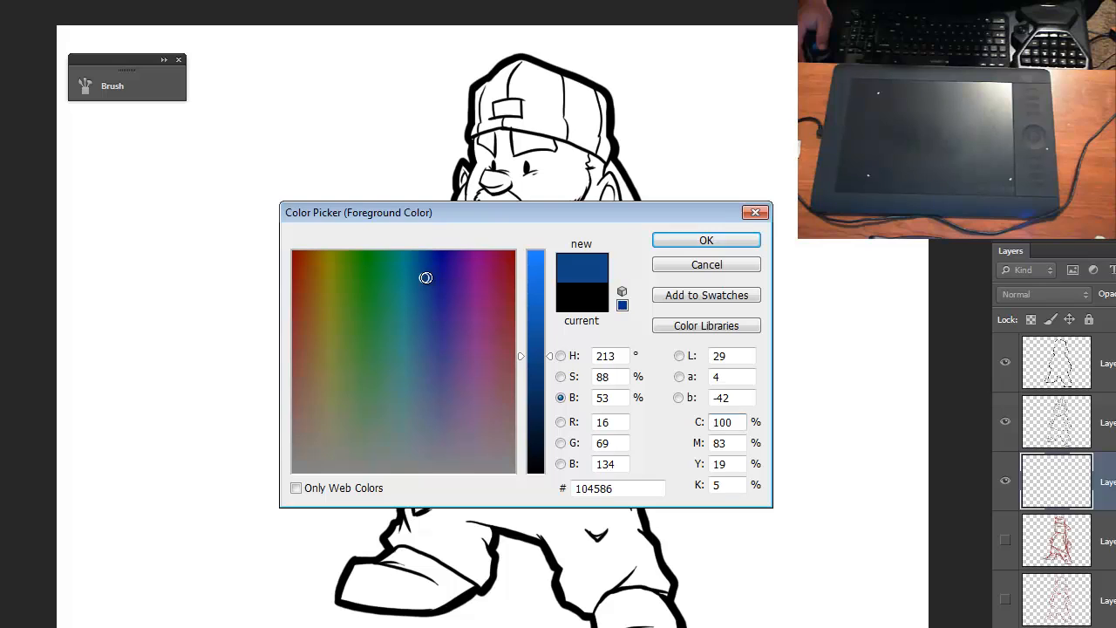
key("Return")
- Try to fill the shirt with blue using the Paint Bucket, undo the fill and examine the beard's lower edge above the collar
left_click(538, 353)
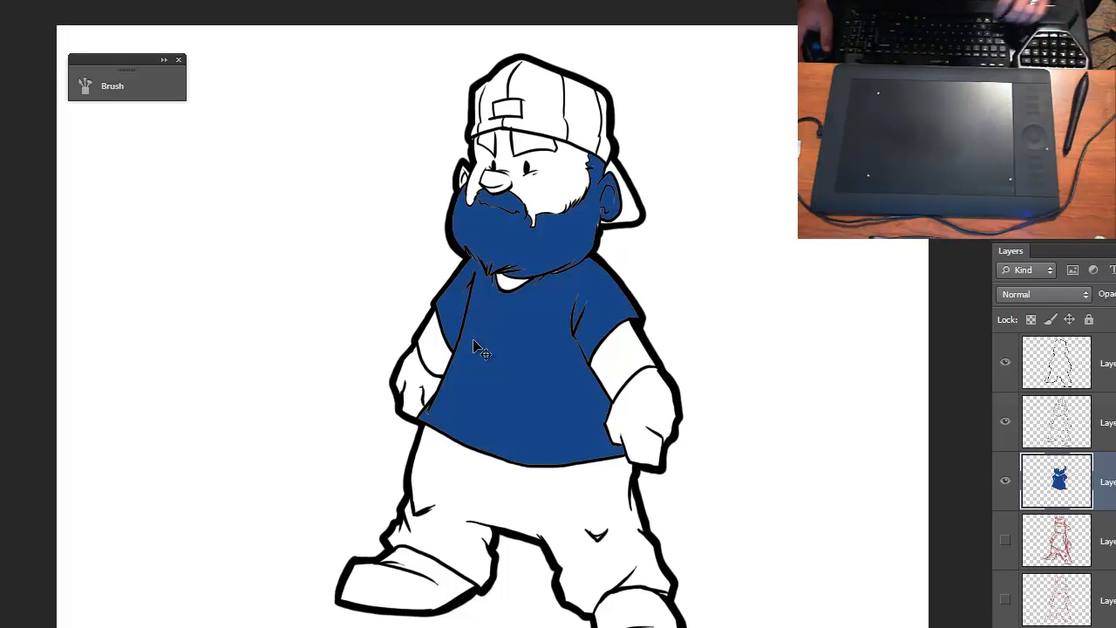
key("ctrl+z")
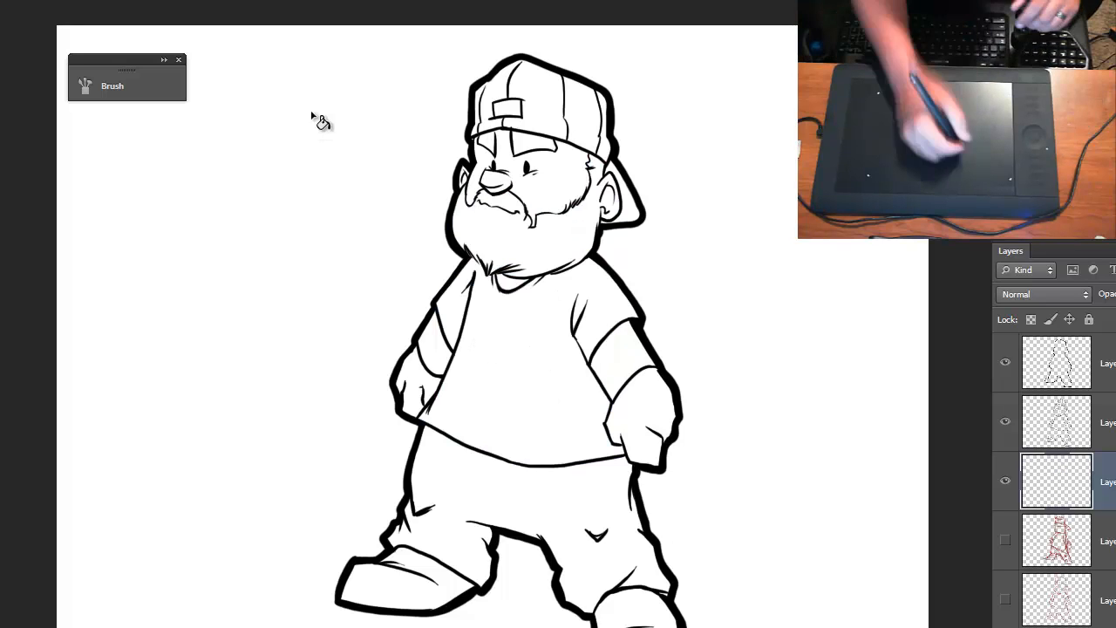
key("ctrl+plus")
key("ctrl+plus")
key("ctrl+plus")
key("ctrl+plus")
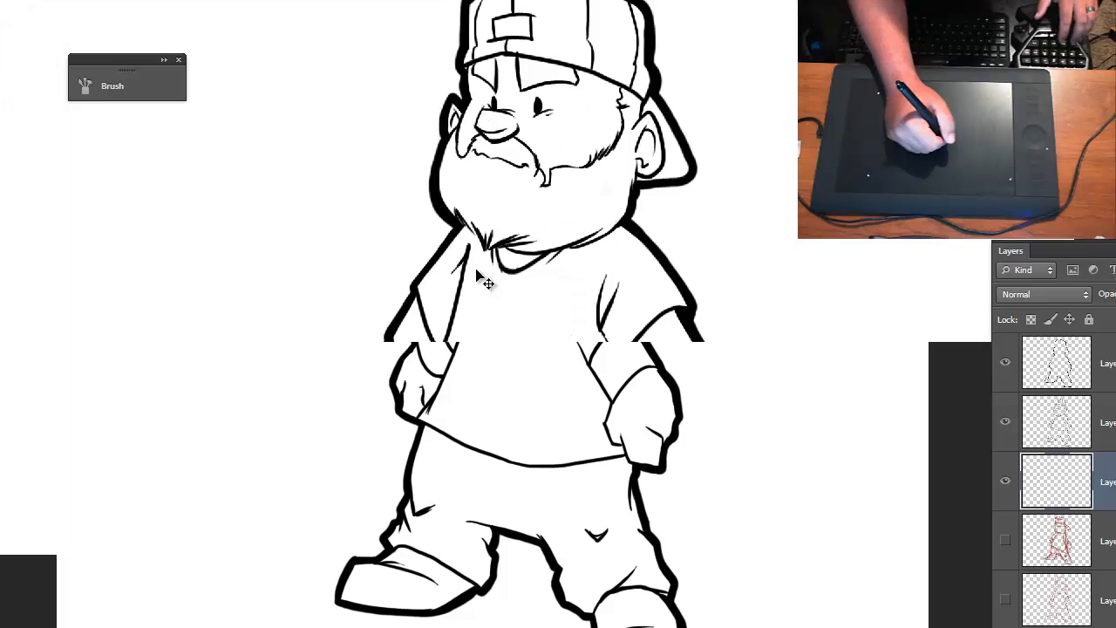
left_click_drag(452, 119, 492, 305)
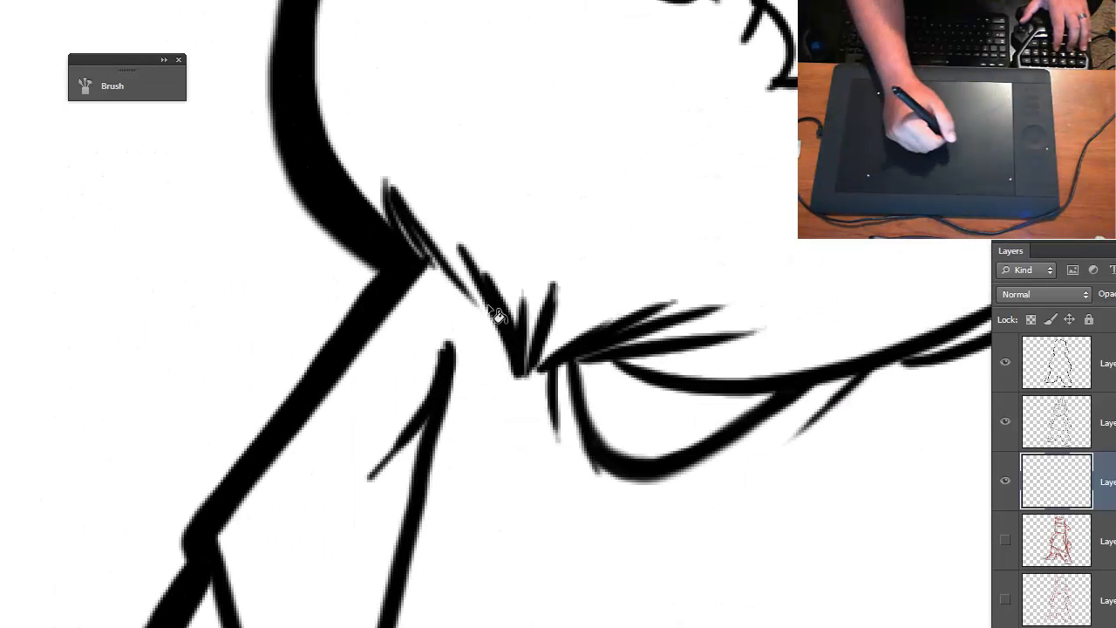
key("ctrl+minus")
key("ctrl+minus")
key("ctrl+minus")
key("ctrl+minus")
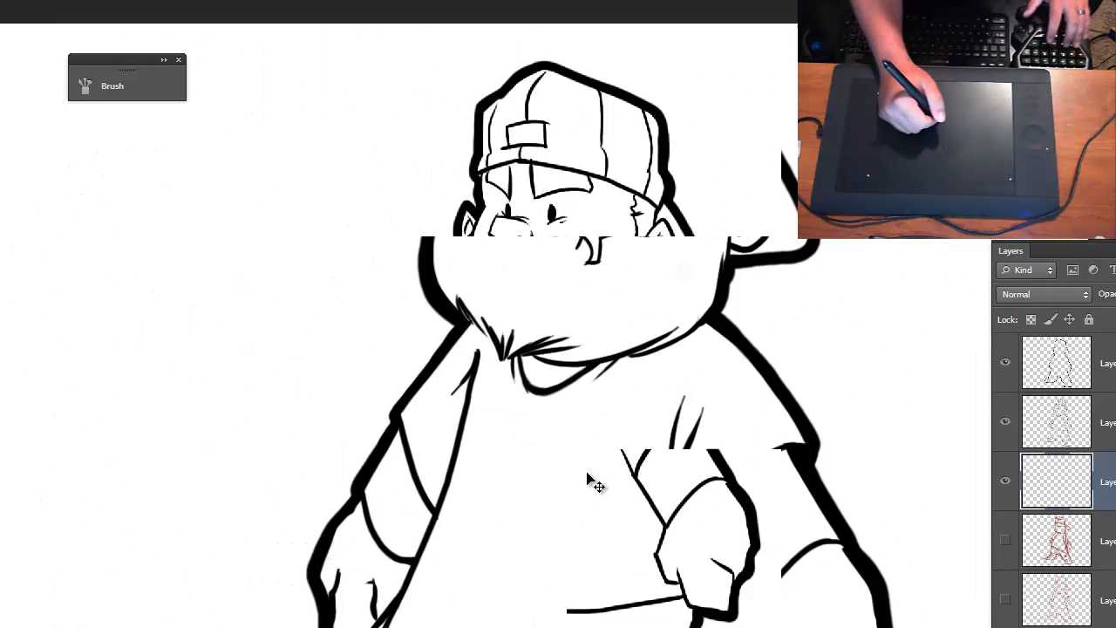
- Paint the shirt body and both sleeves blue with the Brush on the layer beneath the line art
key("ctrl+plus")
left_click_drag(540, 413, 556, 292)
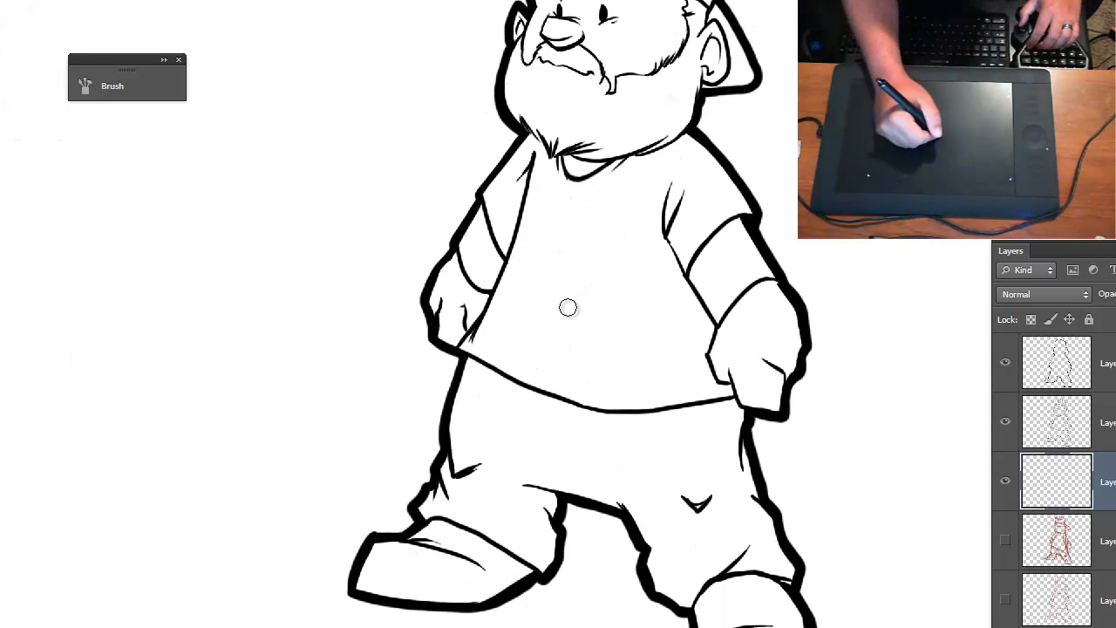
mouse_move(570, 299)
left_mouse_down()
mouse_move(600, 284)
mouse_move(608, 310)
mouse_move(609, 254)
mouse_move(582, 292)
left_mouse_up()
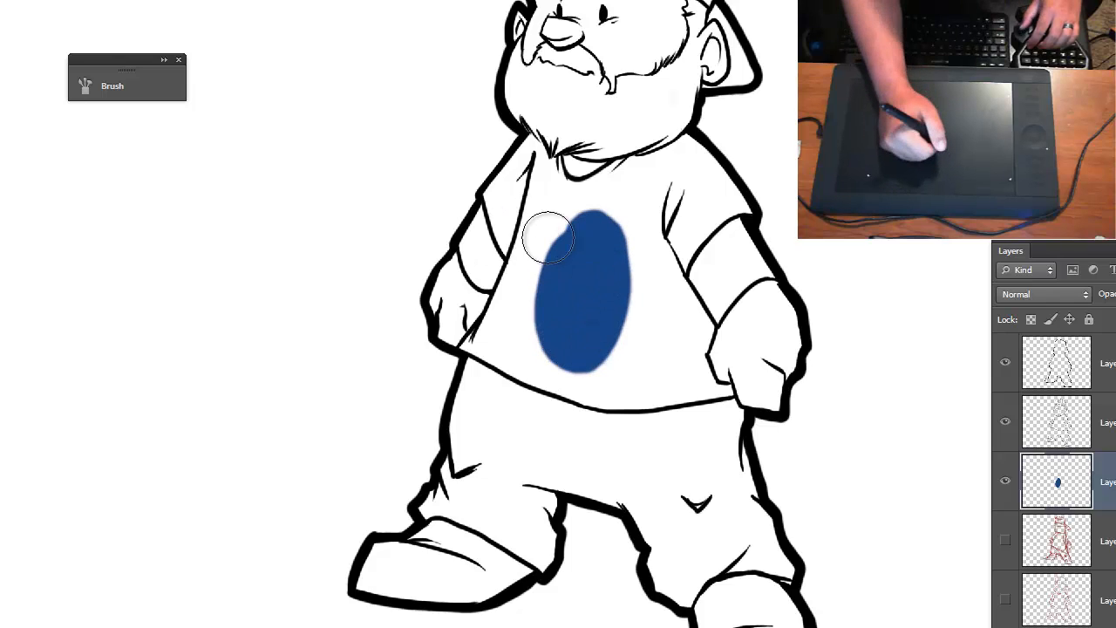
mouse_move(544, 237)
left_mouse_down()
mouse_move(561, 289)
mouse_move(521, 262)
mouse_move(494, 208)
mouse_move(513, 167)
mouse_move(488, 193)
mouse_move(519, 167)
mouse_move(528, 137)
mouse_move(541, 151)
mouse_move(532, 140)
mouse_move(534, 157)
mouse_move(515, 157)
mouse_move(521, 150)
mouse_move(514, 169)
mouse_move(536, 245)
mouse_move(551, 171)
left_mouse_up()
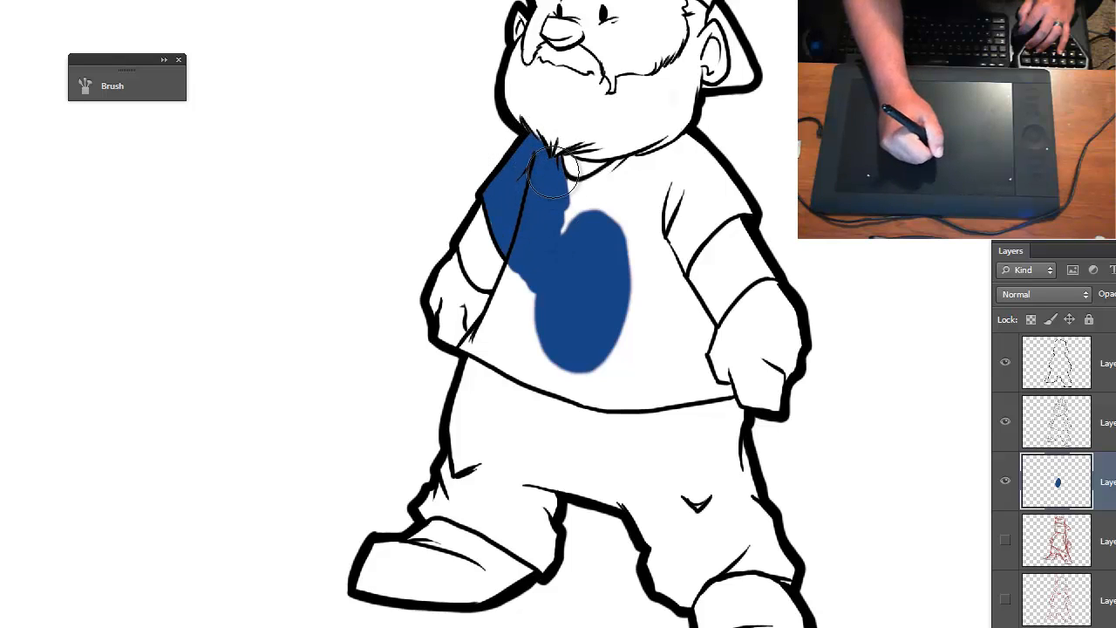
mouse_move(523, 271)
left_mouse_down()
mouse_move(500, 341)
mouse_move(513, 273)
mouse_move(485, 358)
mouse_move(464, 351)
mouse_move(535, 371)
mouse_move(487, 348)
mouse_move(527, 274)
mouse_move(472, 351)
mouse_move(519, 261)
mouse_move(493, 320)
mouse_move(505, 356)
mouse_move(561, 378)
mouse_move(502, 356)
mouse_move(556, 383)
mouse_move(599, 379)
mouse_move(656, 399)
mouse_move(631, 398)
mouse_move(546, 344)
mouse_move(621, 305)
mouse_move(690, 383)
mouse_move(730, 392)
mouse_move(683, 398)
mouse_move(709, 391)
mouse_move(705, 327)
mouse_move(700, 342)
mouse_move(668, 265)
mouse_move(629, 314)
left_mouse_up()
mouse_move(554, 301)
left_mouse_down()
mouse_move(596, 186)
mouse_move(690, 152)
mouse_move(747, 213)
mouse_move(683, 267)
mouse_move(724, 187)
mouse_move(668, 205)
left_mouse_up()
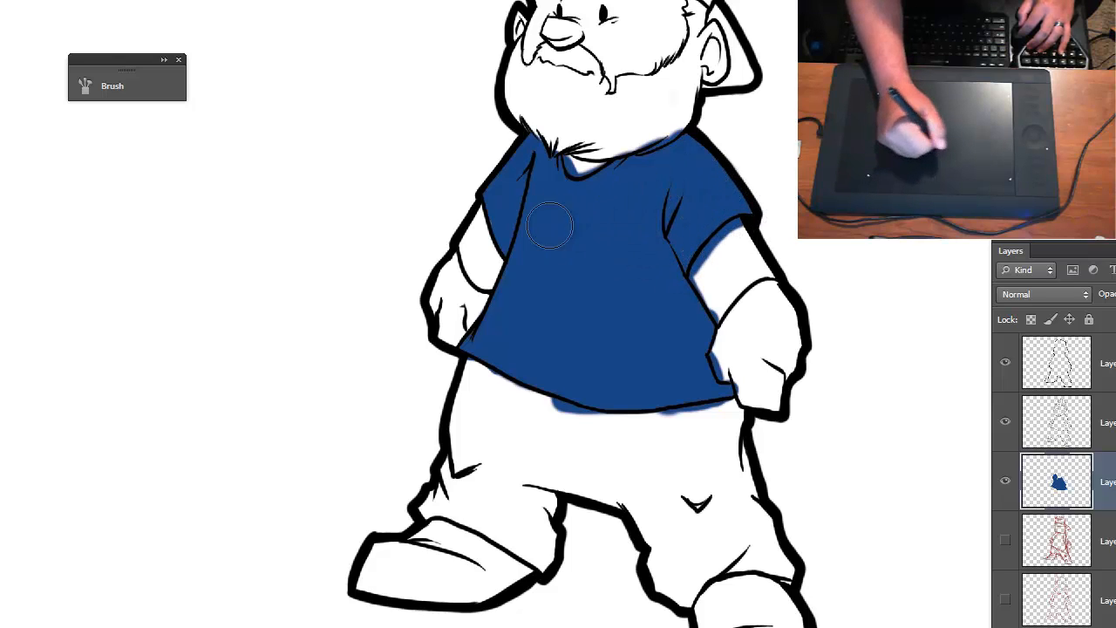
- Erase the blue overspill below the shirt's hem corner, where it meets the trouser leg beside the smaller hand
key("ctrl+plus")
key("ctrl+plus")
key("ctrl+plus")
key("ctrl+plus")
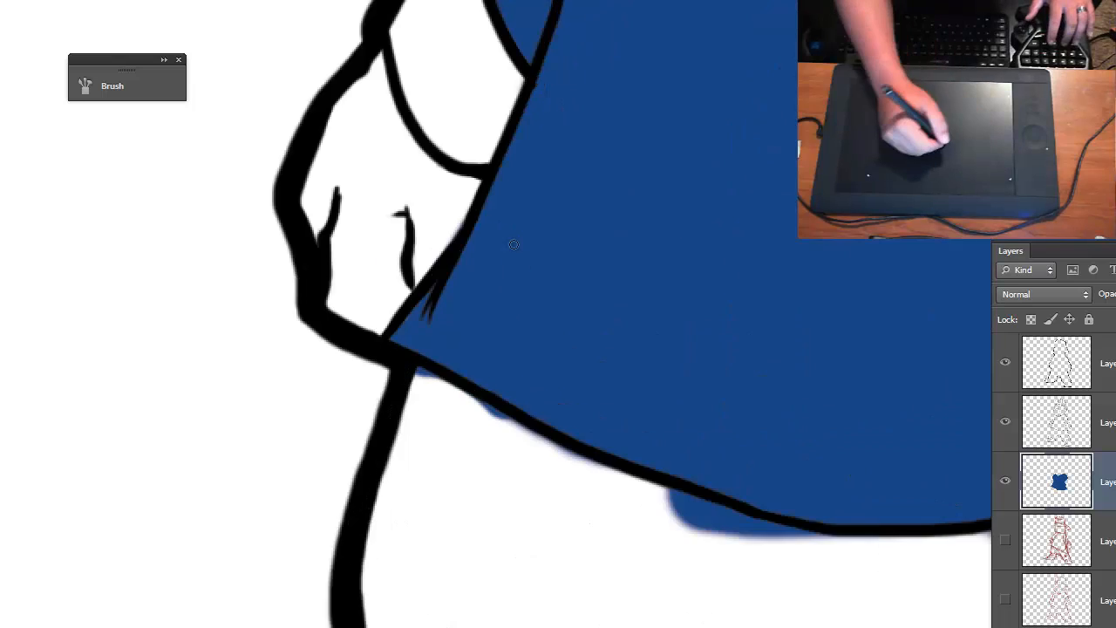
left_click_drag(340, 388, 342, 389)
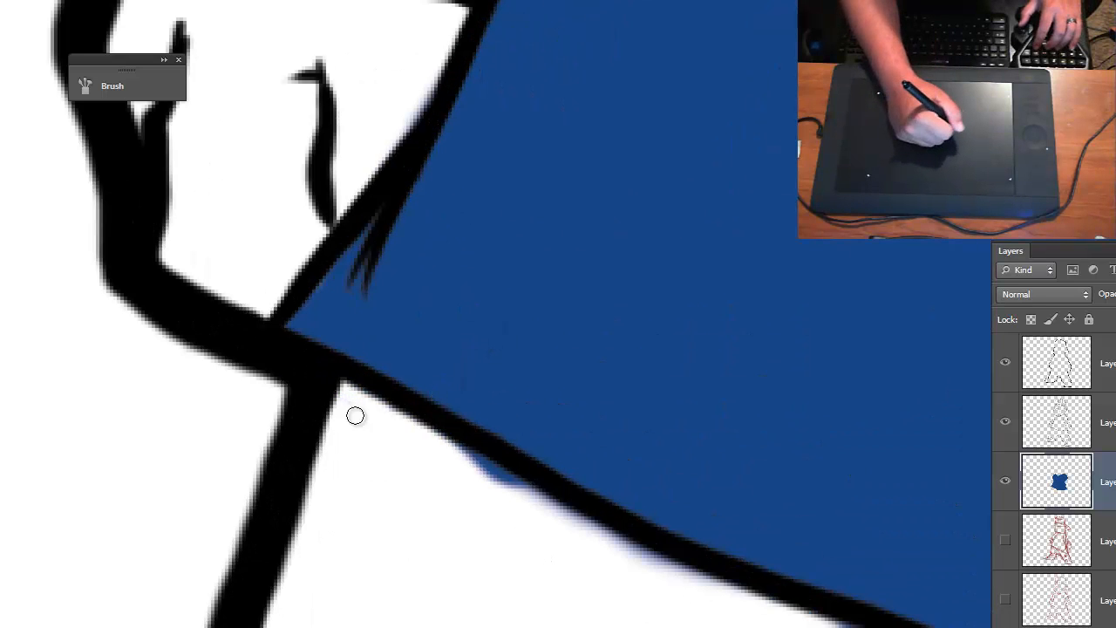
key("ctrl+minus")
key("ctrl+minus")
key("ctrl+minus")
key("ctrl+minus")
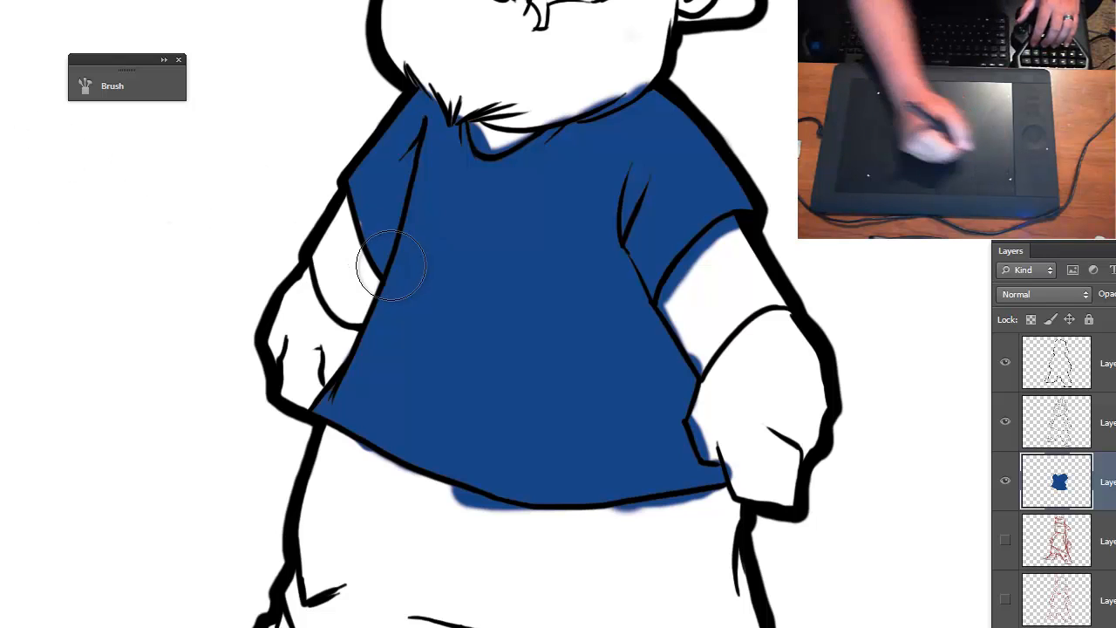
mouse_move(391, 266)
left_mouse_down()
mouse_move(360, 211)
mouse_move(382, 257)
mouse_move(376, 283)
left_mouse_up()
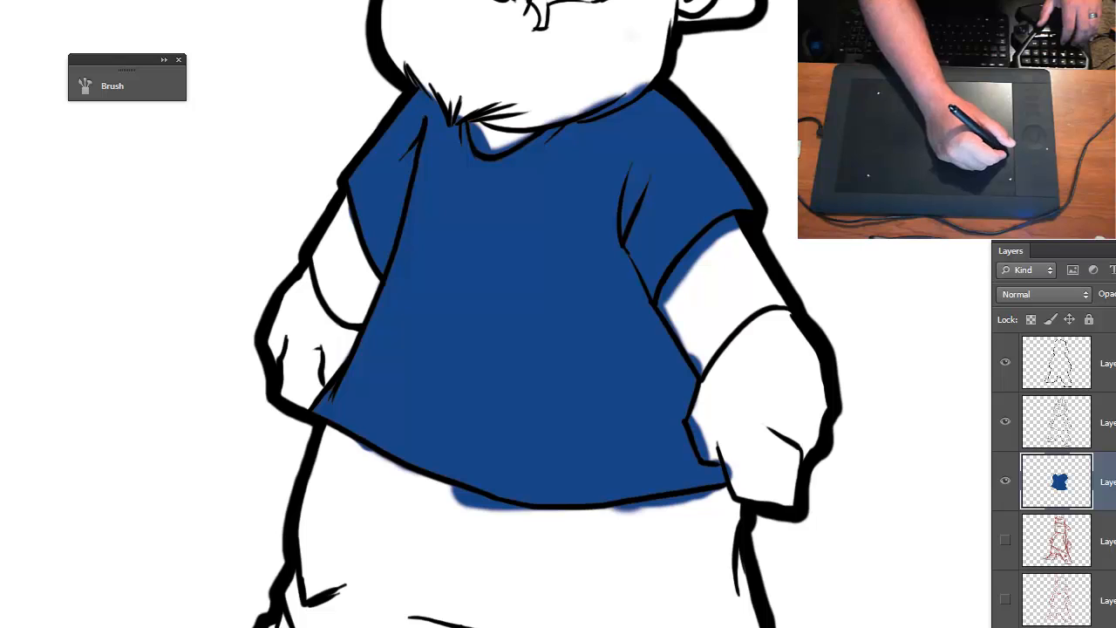
- Erase the blue overspill under the hem from the smaller hand's side toward the middle of the shirt
key("ctrl+plus")
key("ctrl+plus")
left_click_drag(387, 434, 396, 27)
left_click_drag(264, 215, 338, 364)
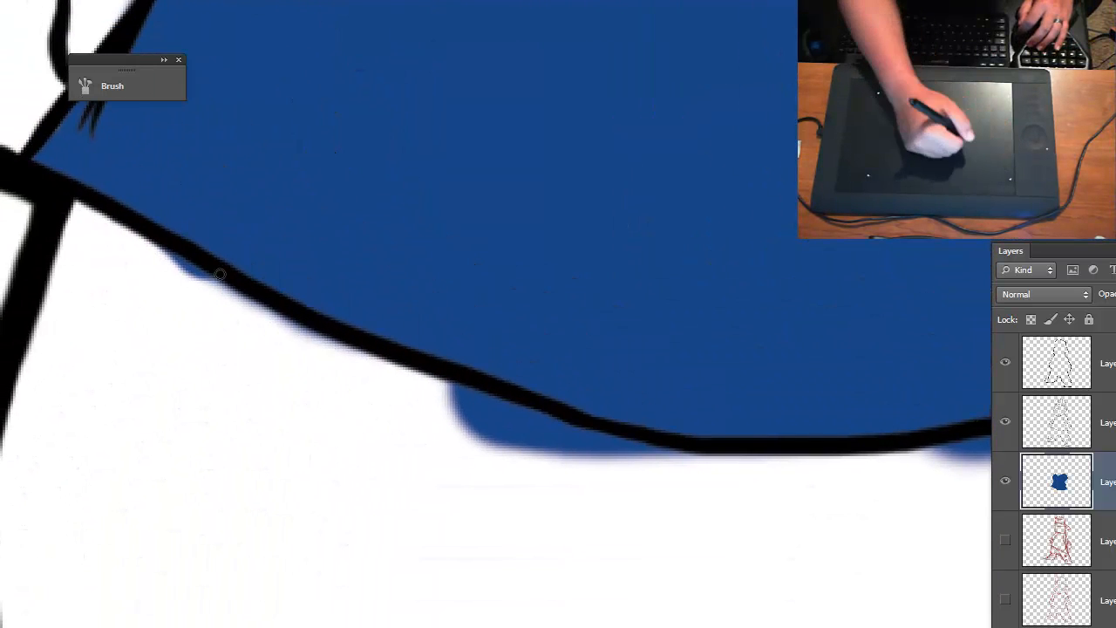
mouse_move(206, 283)
left_mouse_down()
mouse_move(149, 246)
mouse_move(221, 285)
mouse_move(189, 269)
left_mouse_up()
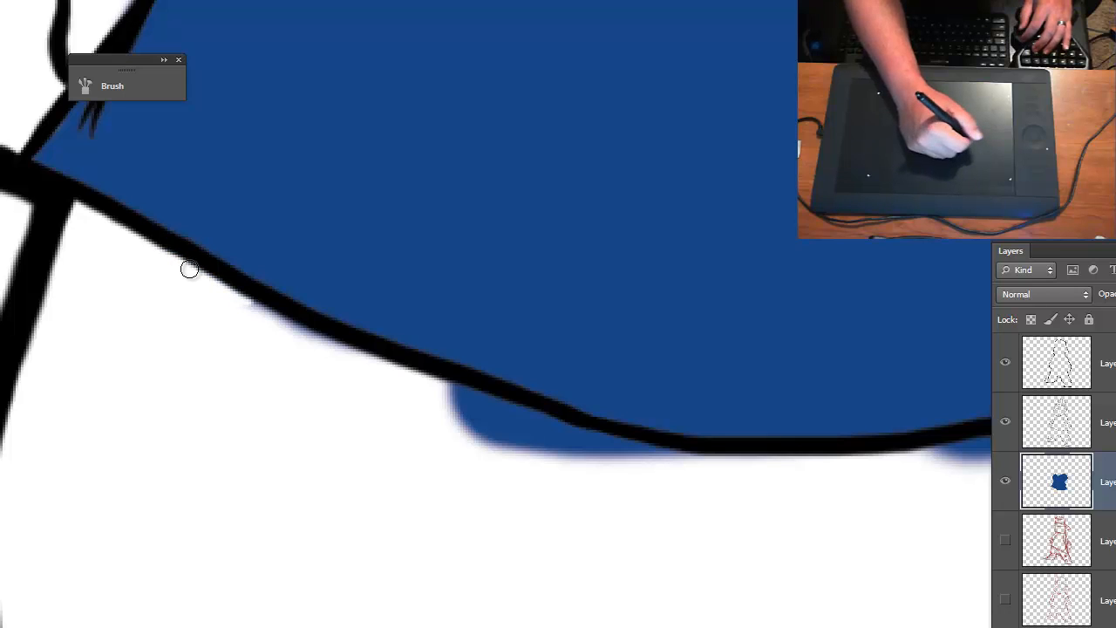
left_click_drag(78, 216, 337, 346)
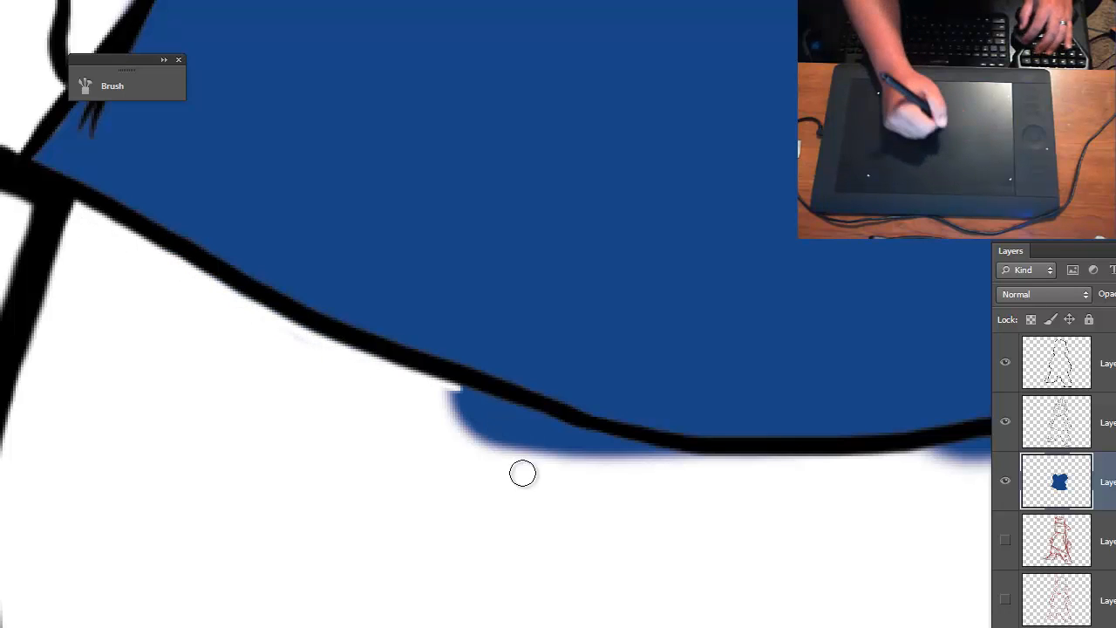
- Erase the remaining blue overspill under the middle of the hem and onward toward the larger hand
mouse_move(523, 474)
left_mouse_down()
mouse_move(460, 403)
mouse_move(646, 462)
left_mouse_up()
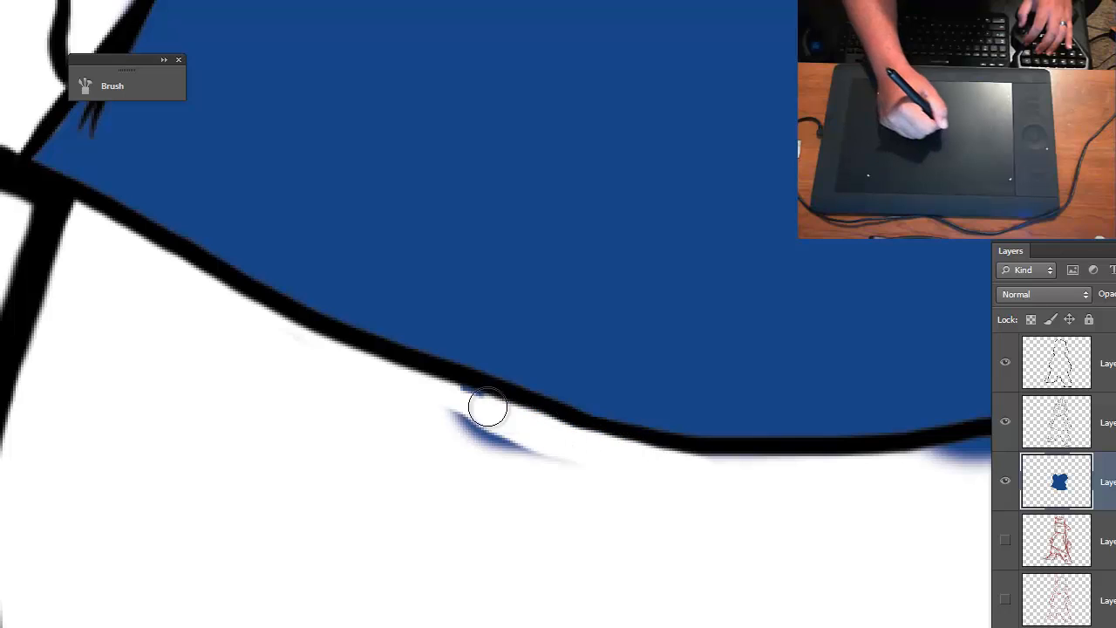
left_click_drag(488, 407, 568, 468)
key("space")
left_click_drag(745, 491, 331, 478)
mouse_move(472, 451)
left_mouse_down()
mouse_move(743, 426)
mouse_move(912, 392)
left_mouse_up()
left_click_drag(663, 441, 683, 433)
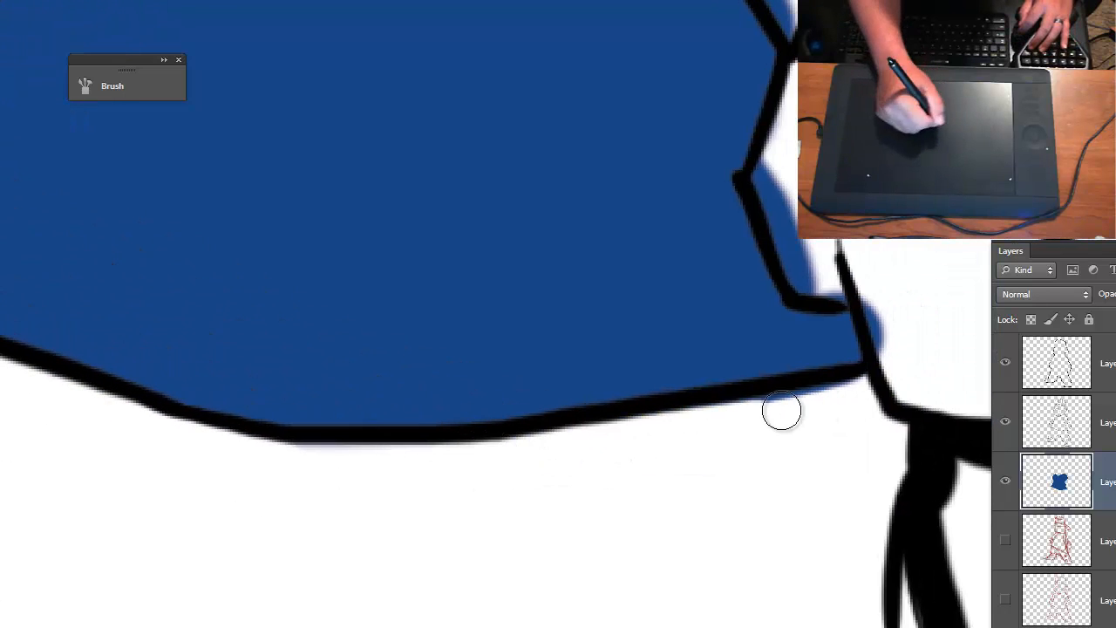
- Erase the blue overspill inside the larger hand, undoing and redoing the stroke along its thumb edge
mouse_move(877, 294)
left_mouse_down()
mouse_move(882, 340)
mouse_move(829, 280)
mouse_move(812, 287)
mouse_move(797, 253)
mouse_move(797, 283)
mouse_move(810, 268)
mouse_move(791, 168)
mouse_move(759, 155)
mouse_move(792, 143)
left_mouse_up()
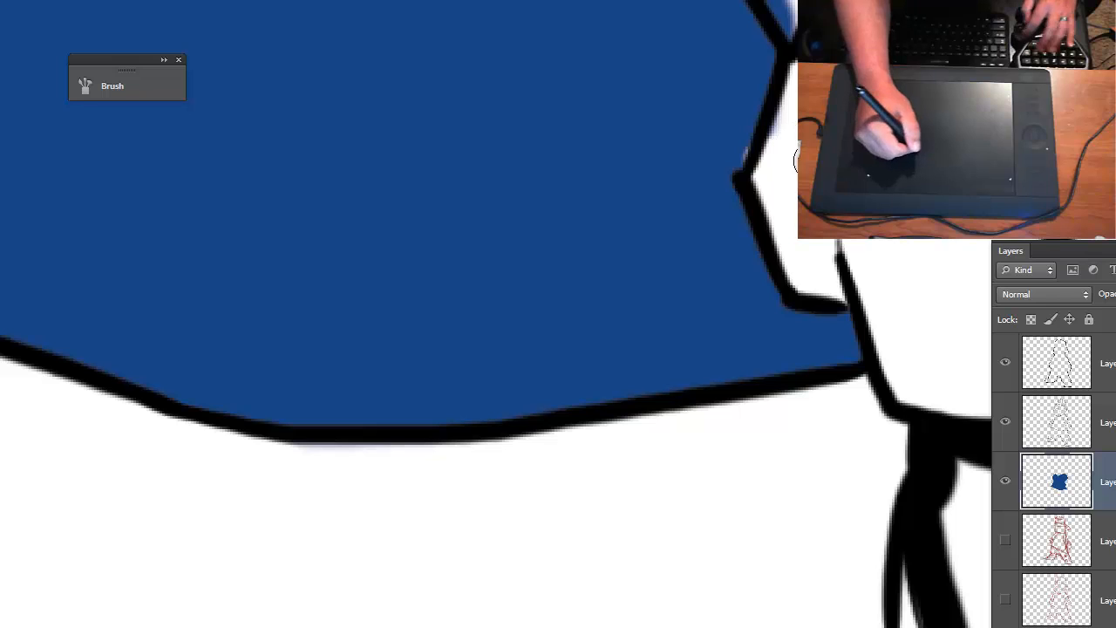
key("ctrl+z")
mouse_move(776, 225)
left_mouse_down()
mouse_move(810, 269)
mouse_move(803, 285)
mouse_move(767, 168)
mouse_move(796, 238)
mouse_move(787, 99)
mouse_move(779, 141)
mouse_move(806, 144)
left_mouse_up()
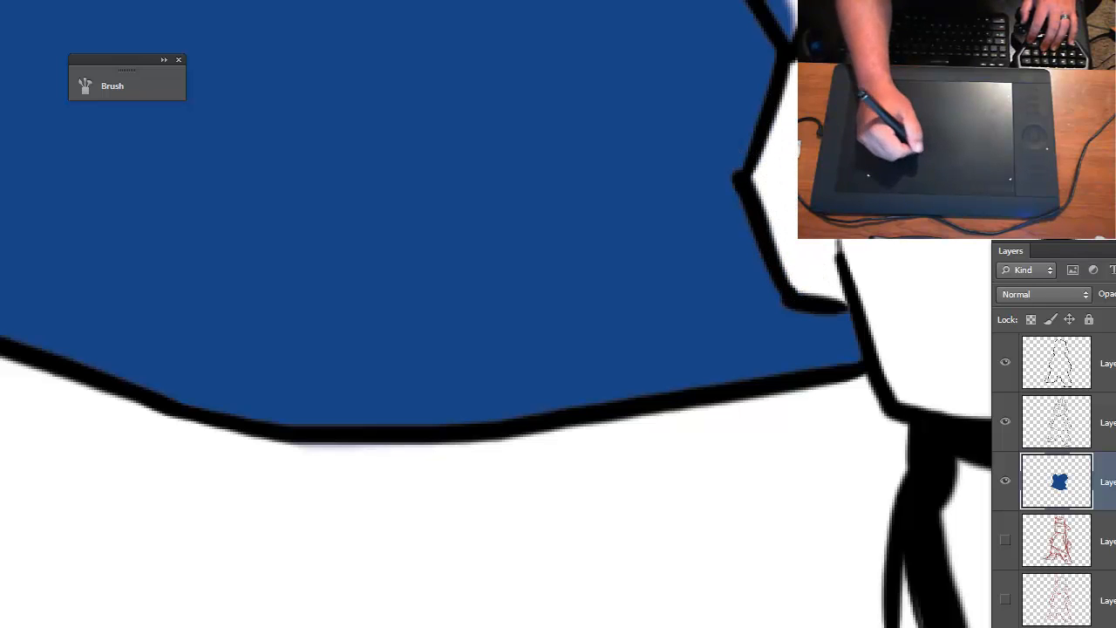
- Erase the blue overspill from the larger forearm and along the underside of its sleeve cuff
left_click_drag(781, 70, 754, 419)
mouse_move(758, 312)
left_mouse_down()
mouse_move(786, 401)
mouse_move(757, 364)
left_mouse_up()
mouse_move(690, 193)
left_mouse_down()
mouse_move(734, 338)
mouse_move(720, 326)
left_mouse_up()
mouse_move(689, 340)
left_mouse_down()
mouse_move(696, 363)
mouse_move(692, 320)
mouse_move(683, 322)
mouse_move(800, 131)
left_mouse_up()
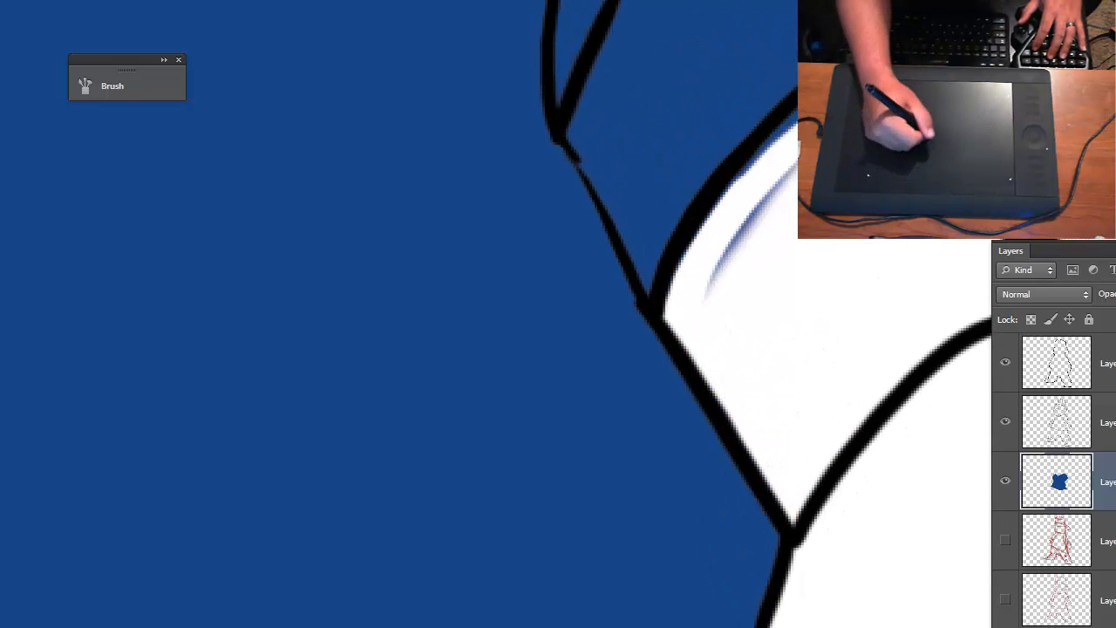
left_click_drag(794, 170, 693, 314)
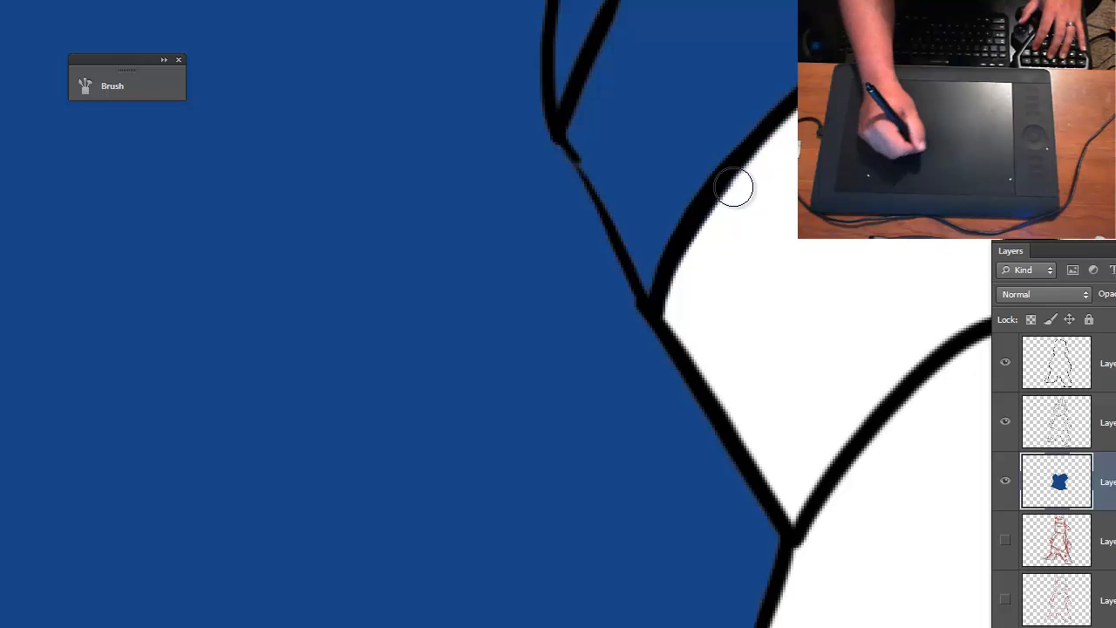
- Erase the blue overspill along the beard's lower edge and inside the neck opening above the collar
mouse_move(775, 149)
left_mouse_down()
mouse_move(599, 467)
mouse_move(561, 597)
left_mouse_up()
left_click_drag(506, 302, 872, 413)
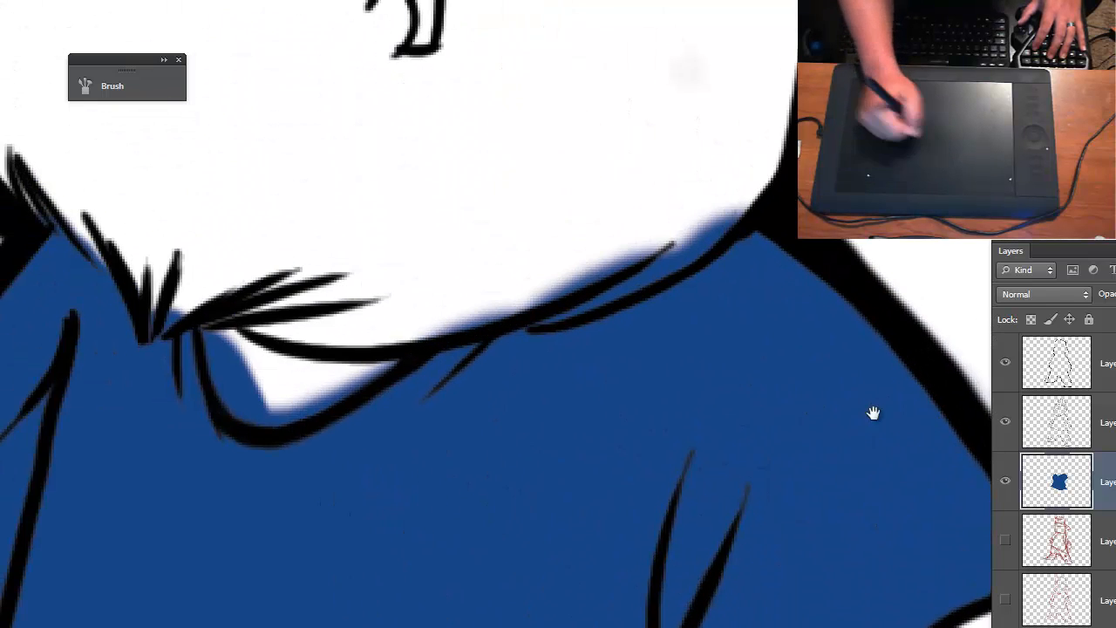
mouse_move(428, 322)
left_mouse_down()
mouse_move(561, 277)
mouse_move(430, 316)
mouse_move(612, 239)
mouse_move(605, 268)
mouse_move(654, 229)
mouse_move(574, 296)
mouse_move(524, 313)
mouse_move(658, 241)
left_mouse_up()
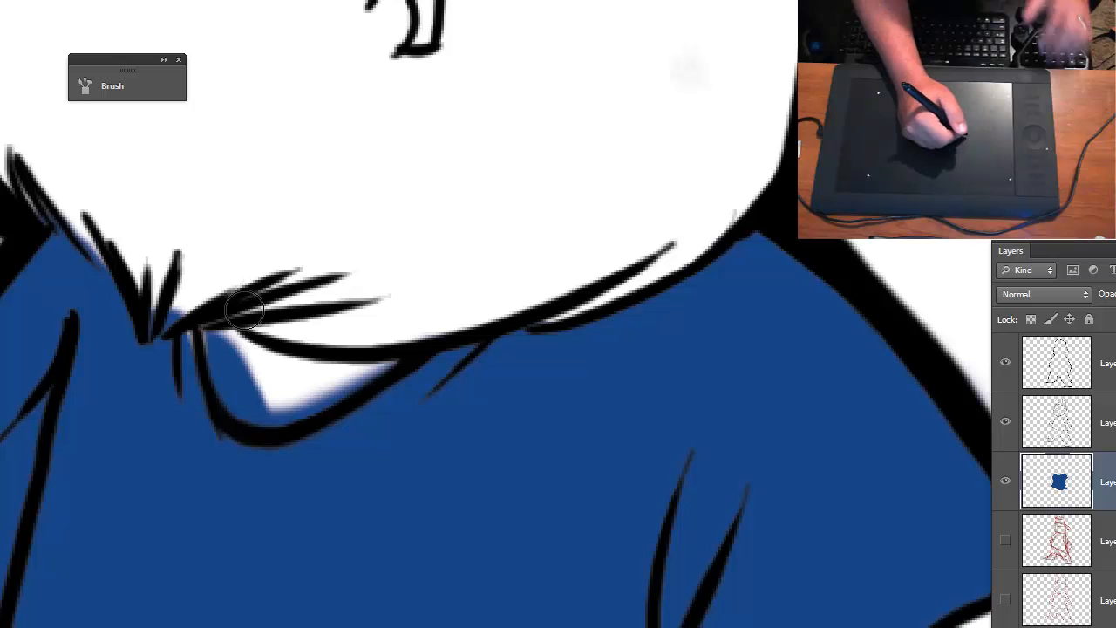
mouse_move(218, 345)
left_mouse_down()
mouse_move(242, 398)
mouse_move(215, 325)
mouse_move(222, 358)
mouse_move(266, 370)
mouse_move(264, 407)
mouse_move(310, 391)
mouse_move(280, 413)
mouse_move(352, 364)
mouse_move(394, 354)
left_mouse_up()
left_click_drag(273, 382, 256, 393)
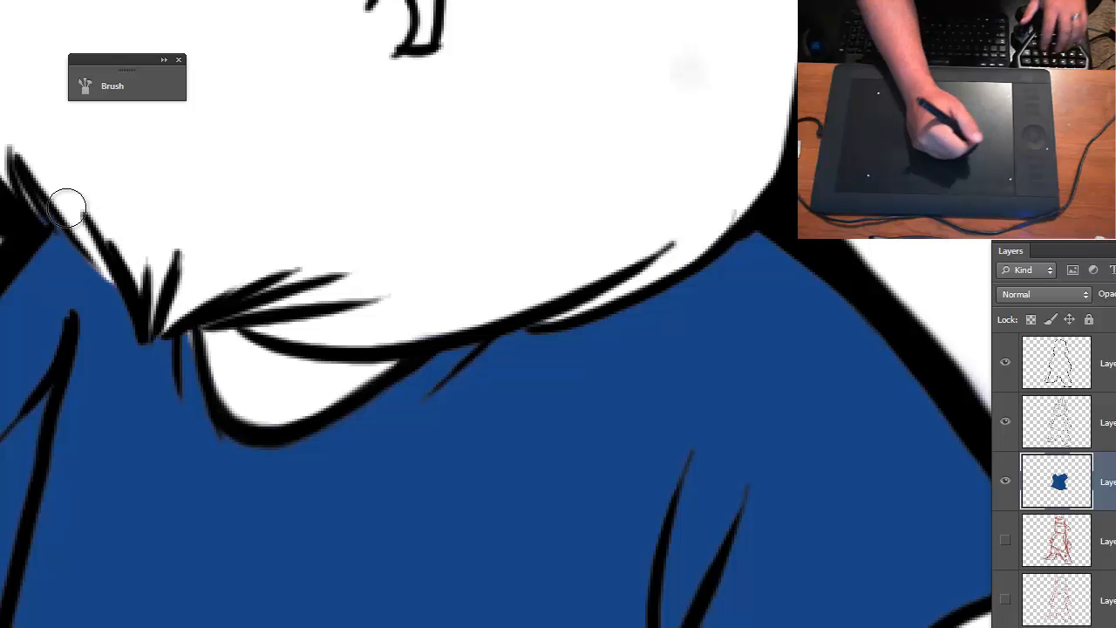
- Lock the transparent pixels of the blue shirt layer
key("ctrl+minus")
key("ctrl+minus")
key("ctrl+minus")
key("ctrl+plus")
left_click_drag(561, 487, 670, 336)
key("ctrl+minus")
left_click_drag(614, 471, 550, 413)
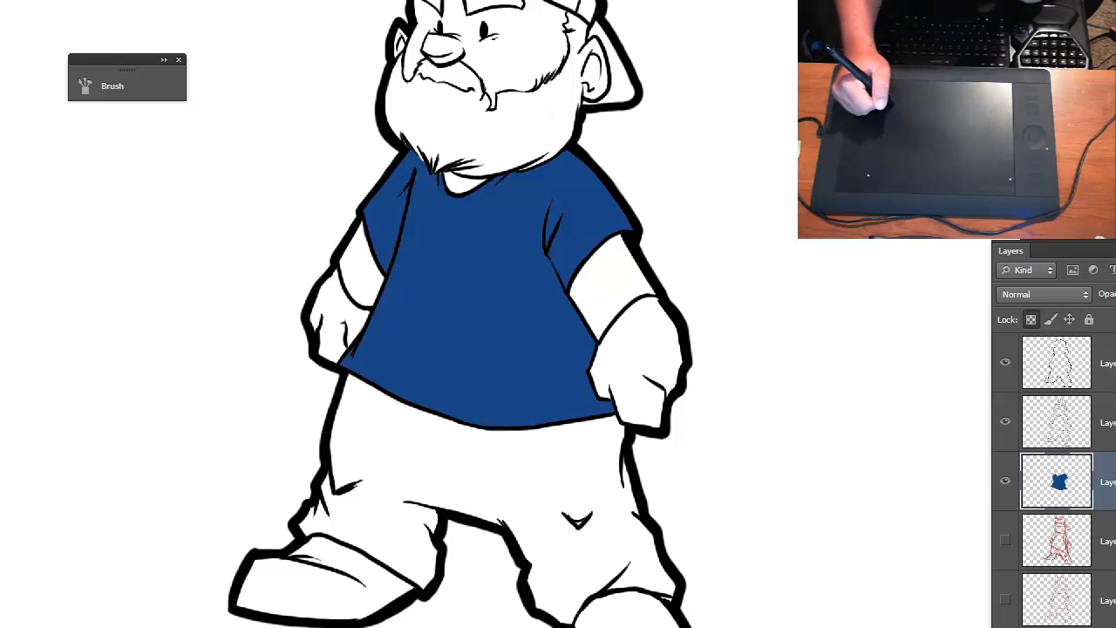
- Add a new layer above the blue shirt layer and set the foreground color to skin tone c28466
key("ctrl+shift+alt+n")
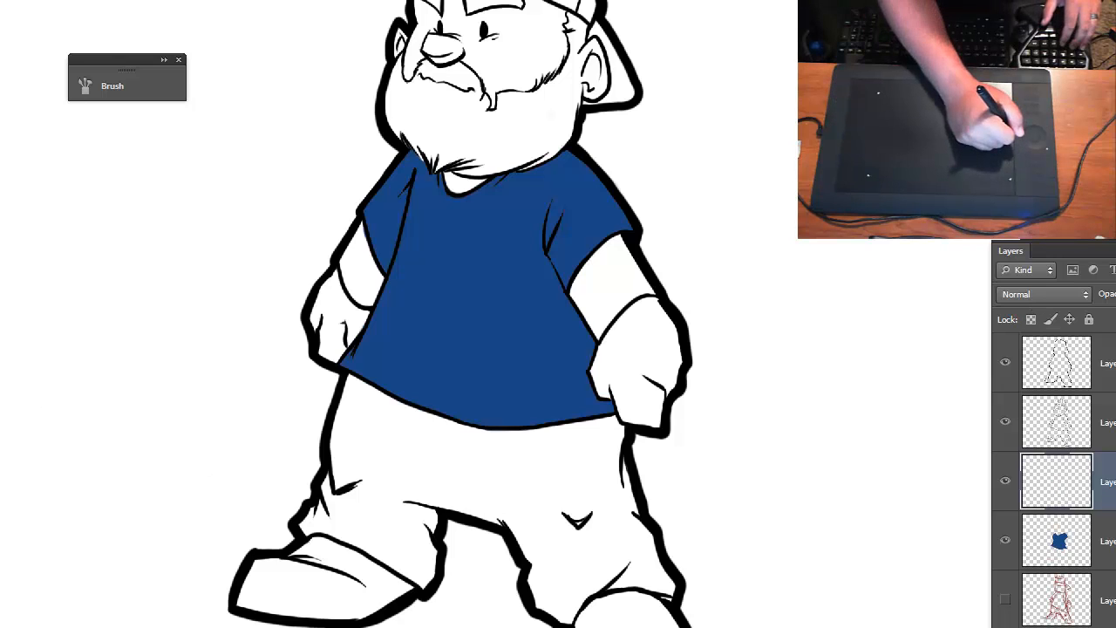
key("n")
mouse_move(358, 299)
left_mouse_down()
mouse_move(306, 284)
mouse_move(293, 251)
left_mouse_up()
left_click_drag(534, 318, 527, 209)
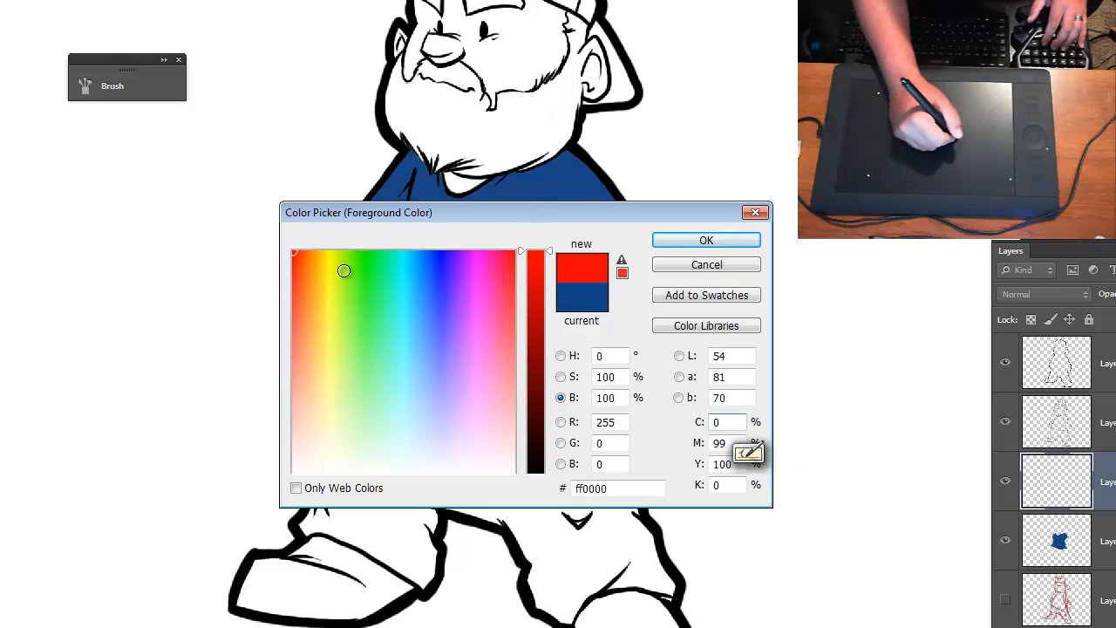
mouse_move(345, 272)
left_mouse_down()
mouse_move(311, 278)
mouse_move(303, 367)
left_mouse_up()
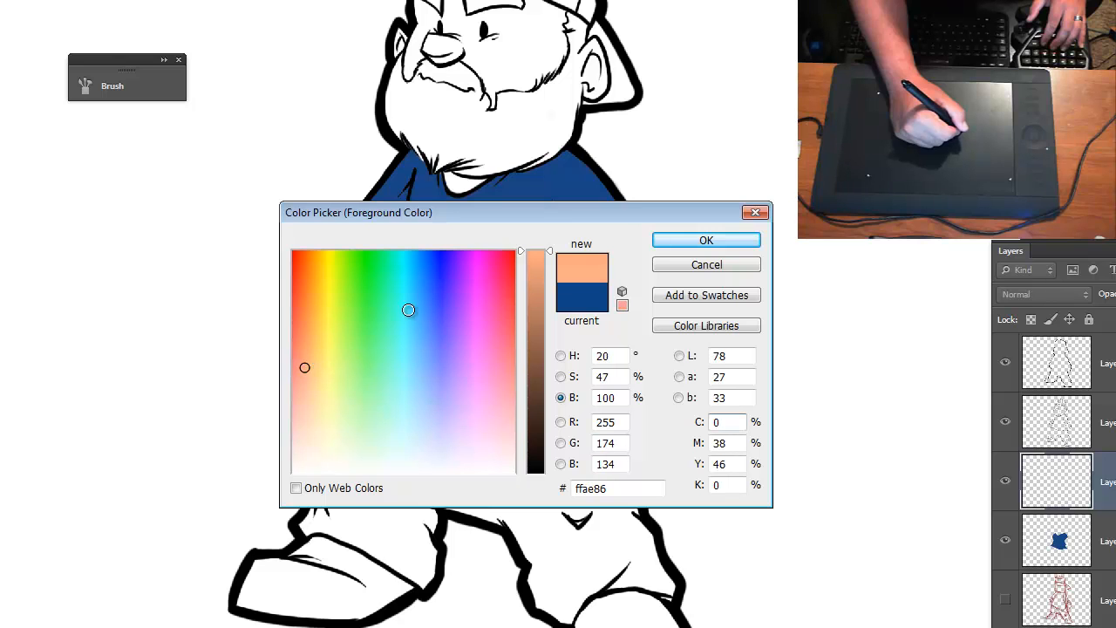
left_click_drag(534, 301, 535, 304)
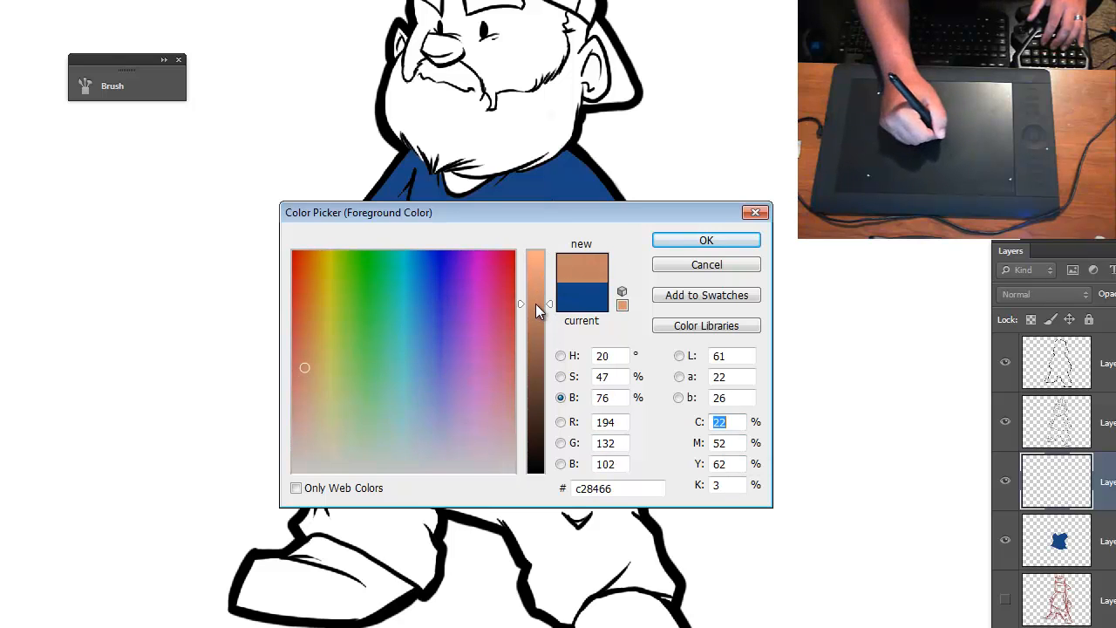
left_click(709, 241)
- Paint the face, nose and smaller ear with the skin tone, roughly covering them up to the cap and beard lines
key("ctrl+plus")
key("ctrl+plus")
key("ctrl+plus")
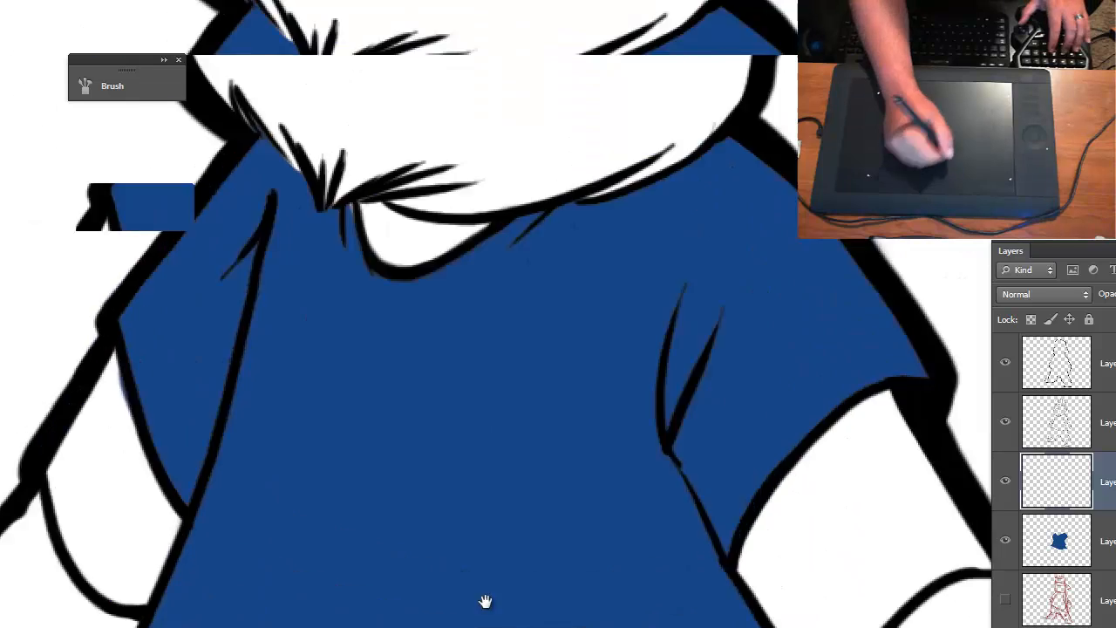
left_click_drag(486, 602, 484, 608)
mouse_move(444, 63)
left_mouse_down()
mouse_move(539, 481)
mouse_move(451, 356)
left_mouse_up()
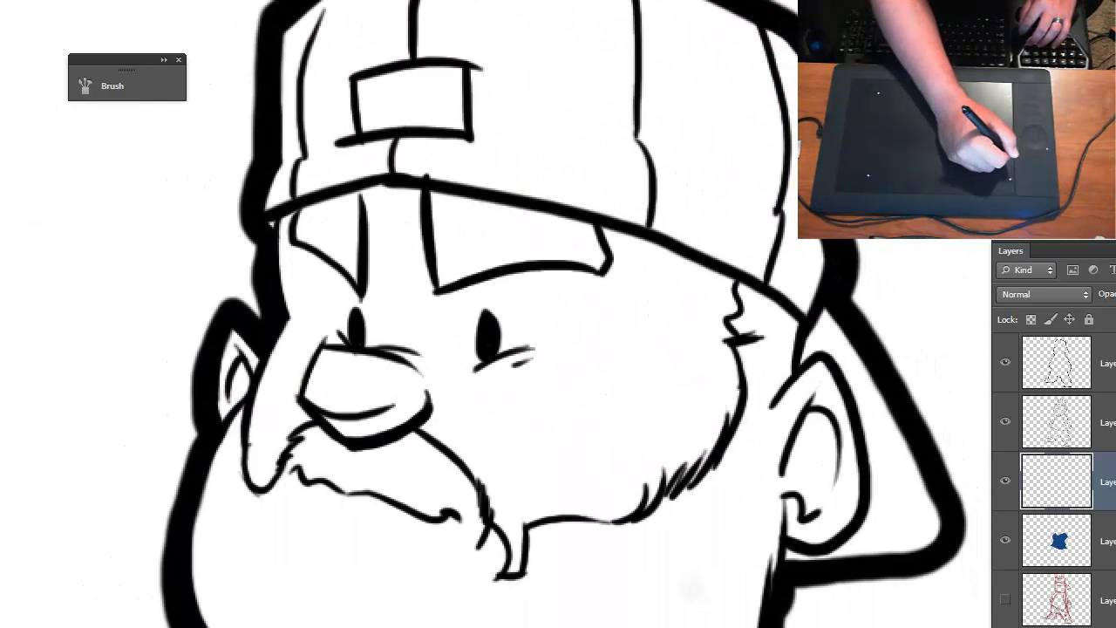
mouse_move(281, 229)
left_mouse_down()
mouse_move(293, 256)
mouse_move(348, 289)
mouse_move(322, 262)
mouse_move(342, 308)
mouse_move(328, 356)
mouse_move(312, 358)
mouse_move(302, 275)
mouse_move(292, 402)
mouse_move(298, 346)
mouse_move(263, 466)
mouse_move(272, 450)
mouse_move(241, 363)
mouse_move(232, 392)
mouse_move(241, 371)
mouse_move(357, 396)
mouse_move(340, 423)
mouse_move(432, 393)
mouse_move(532, 519)
mouse_move(497, 550)
mouse_move(533, 482)
mouse_move(563, 515)
mouse_move(692, 483)
mouse_move(717, 388)
mouse_move(714, 300)
mouse_move(583, 230)
mouse_move(433, 197)
mouse_move(324, 223)
mouse_move(353, 248)
mouse_move(471, 292)
mouse_move(391, 317)
mouse_move(501, 273)
mouse_move(574, 297)
mouse_move(613, 422)
mouse_move(648, 444)
left_mouse_up()
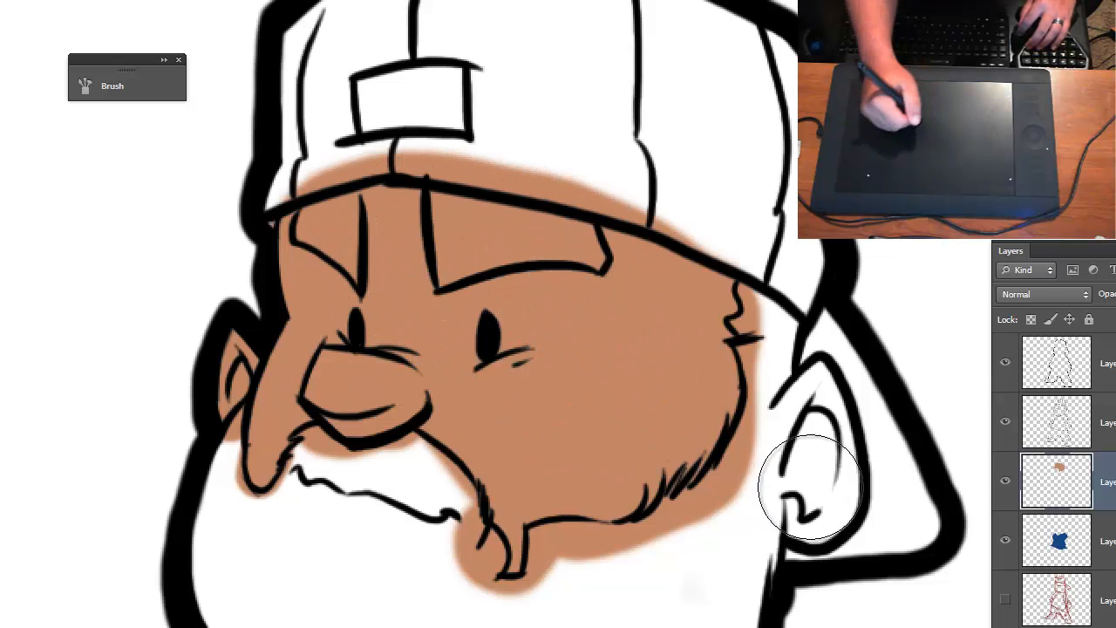
- Paint the larger ear, the neck opening and both hands with the skin tone
mouse_move(810, 488)
left_mouse_down()
mouse_move(796, 411)
mouse_move(800, 430)
mouse_move(822, 383)
mouse_move(828, 497)
mouse_move(800, 513)
mouse_move(834, 504)
mouse_move(847, 485)
left_mouse_up()
mouse_move(737, 621)
left_mouse_down()
mouse_move(751, 395)
mouse_move(773, 301)
left_mouse_up()
mouse_move(422, 324)
left_mouse_down()
mouse_move(454, 342)
mouse_move(533, 319)
left_mouse_up()
left_click_drag(405, 418, 605, 266)
left_click_drag(381, 454, 571, 190)
mouse_move(419, 362)
left_mouse_down()
mouse_move(443, 350)
mouse_move(433, 323)
mouse_move(463, 408)
mouse_move(490, 389)
mouse_move(484, 419)
mouse_move(445, 410)
mouse_move(515, 369)
mouse_move(565, 314)
mouse_move(519, 295)
mouse_move(491, 202)
mouse_move(446, 254)
mouse_move(451, 232)
mouse_move(432, 304)
mouse_move(429, 289)
mouse_move(454, 298)
mouse_move(486, 294)
left_mouse_up()
mouse_move(505, 338)
left_mouse_down()
mouse_move(457, 325)
mouse_move(311, 401)
mouse_move(237, 262)
left_mouse_up()
mouse_move(436, 252)
left_mouse_down()
mouse_move(413, 298)
mouse_move(418, 371)
mouse_move(461, 386)
mouse_move(474, 331)
mouse_move(544, 424)
mouse_move(568, 427)
mouse_move(611, 294)
mouse_move(634, 265)
mouse_move(543, 149)
mouse_move(553, 137)
mouse_move(529, 131)
mouse_move(533, 253)
mouse_move(631, 187)
mouse_move(599, 131)
mouse_move(481, 202)
left_mouse_up()
key("ctrl+minus")
key("ctrl+minus")
left_click_drag(459, 256, 648, 467)
- Erase the skin-tone overspill around the smaller ear, the mustache and the beard's edge below the cheek
key("ctrl+plus")
key("ctrl+plus")
key("ctrl+plus")
mouse_move(292, 4)
left_mouse_down()
mouse_move(265, 469)
mouse_move(278, 608)
left_mouse_up()
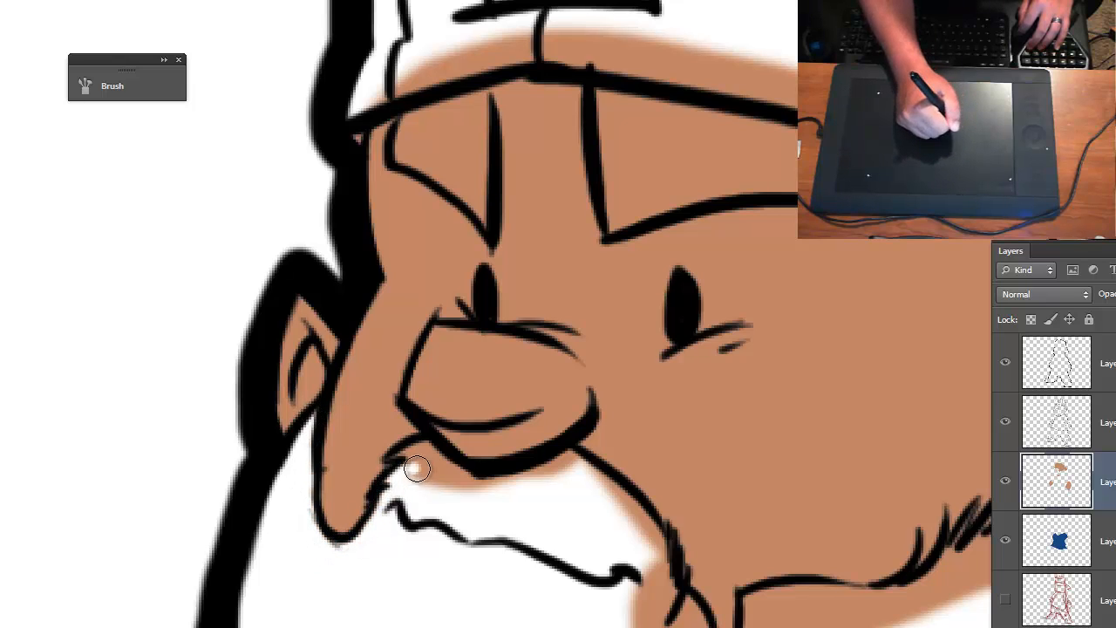
mouse_move(426, 453)
left_mouse_down()
mouse_move(511, 494)
mouse_move(580, 473)
mouse_move(625, 512)
mouse_move(355, 297)
left_mouse_up()
mouse_move(414, 316)
left_mouse_down()
mouse_move(409, 279)
mouse_move(443, 384)
mouse_move(421, 438)
mouse_move(439, 366)
mouse_move(462, 413)
mouse_move(457, 377)
mouse_move(466, 383)
mouse_move(448, 410)
mouse_move(472, 388)
mouse_move(446, 424)
mouse_move(515, 457)
mouse_move(556, 436)
mouse_move(450, 458)
mouse_move(535, 436)
mouse_move(531, 418)
mouse_move(554, 411)
mouse_move(549, 427)
mouse_move(525, 355)
mouse_move(613, 381)
mouse_move(599, 364)
mouse_move(543, 357)
mouse_move(656, 381)
mouse_move(630, 393)
mouse_move(632, 408)
mouse_move(656, 381)
mouse_move(657, 360)
mouse_move(556, 363)
mouse_move(677, 346)
mouse_move(737, 297)
mouse_move(671, 382)
mouse_move(653, 370)
mouse_move(789, 281)
mouse_move(831, 285)
mouse_move(812, 247)
mouse_move(826, 246)
mouse_move(809, 289)
mouse_move(842, 276)
mouse_move(848, 244)
left_mouse_up()
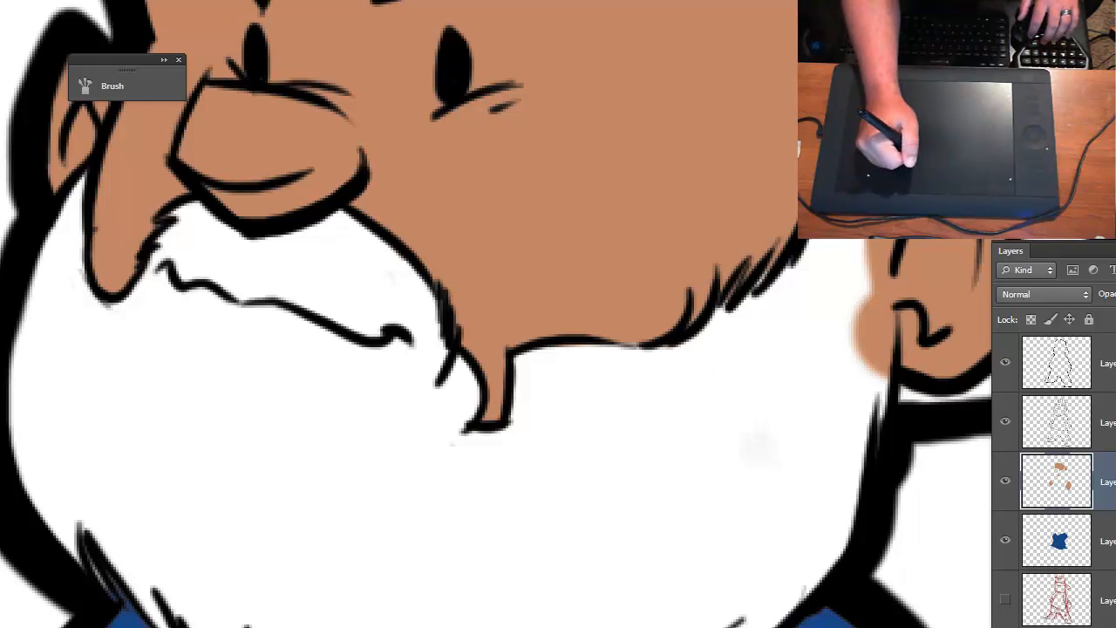
mouse_move(785, 48)
left_mouse_down()
mouse_move(524, 232)
mouse_move(372, 127)
mouse_move(223, 87)
mouse_move(589, 99)
mouse_move(603, 314)
mouse_move(701, 282)
left_mouse_up()
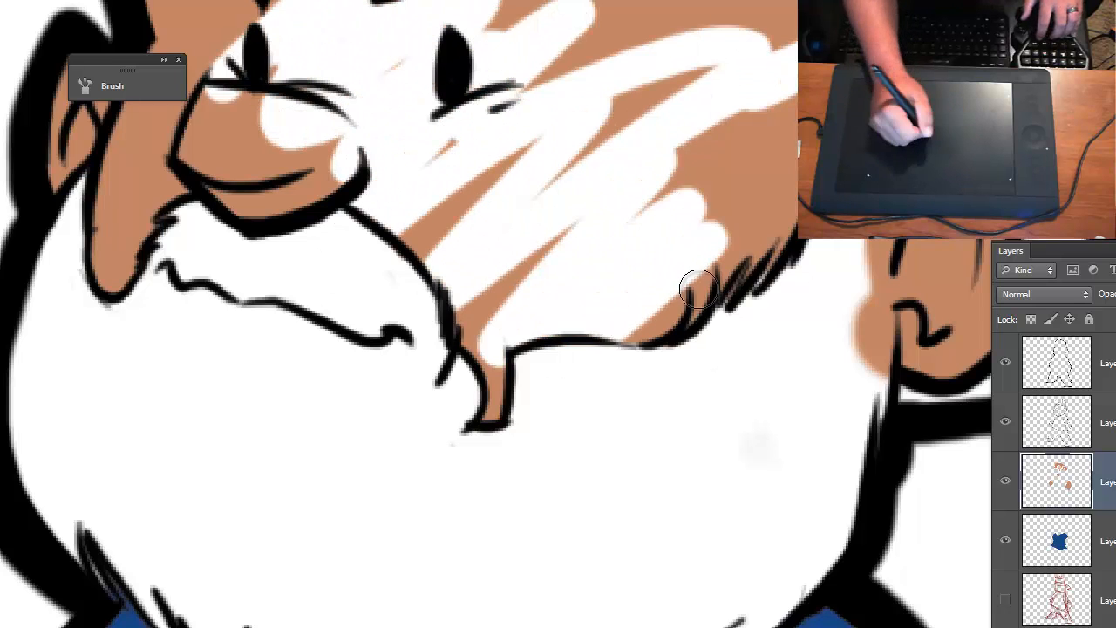
key("ctrl+alt+z")
key("ctrl+alt+z")
key("ctrl+alt+z")
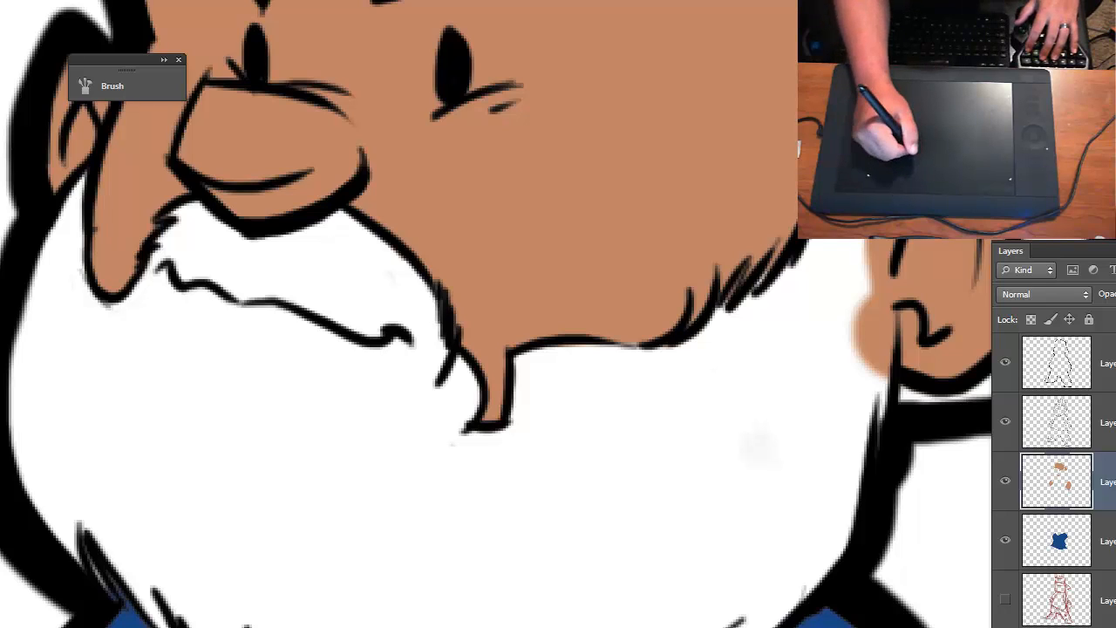
- Erase the skin-tone overspill from the beard beside the larger ear
mouse_move(850, 358)
left_mouse_down()
mouse_move(862, 275)
mouse_move(875, 389)
mouse_move(876, 294)
left_mouse_up()
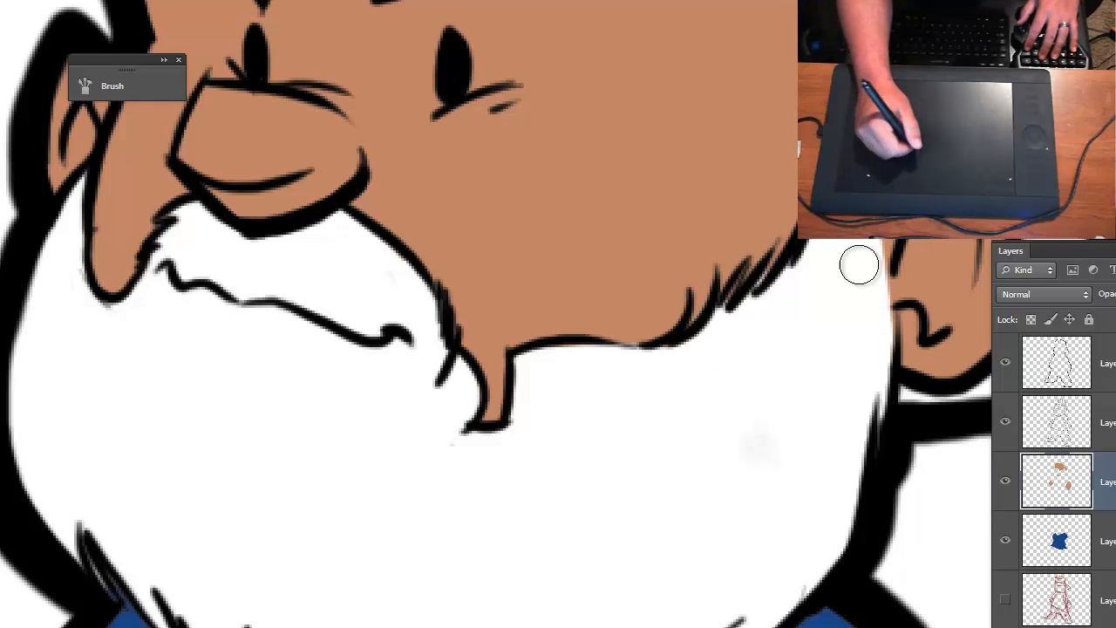
left_click_drag(579, 464, 680, 299)
key("ctrl+minus")
key("ctrl+minus")
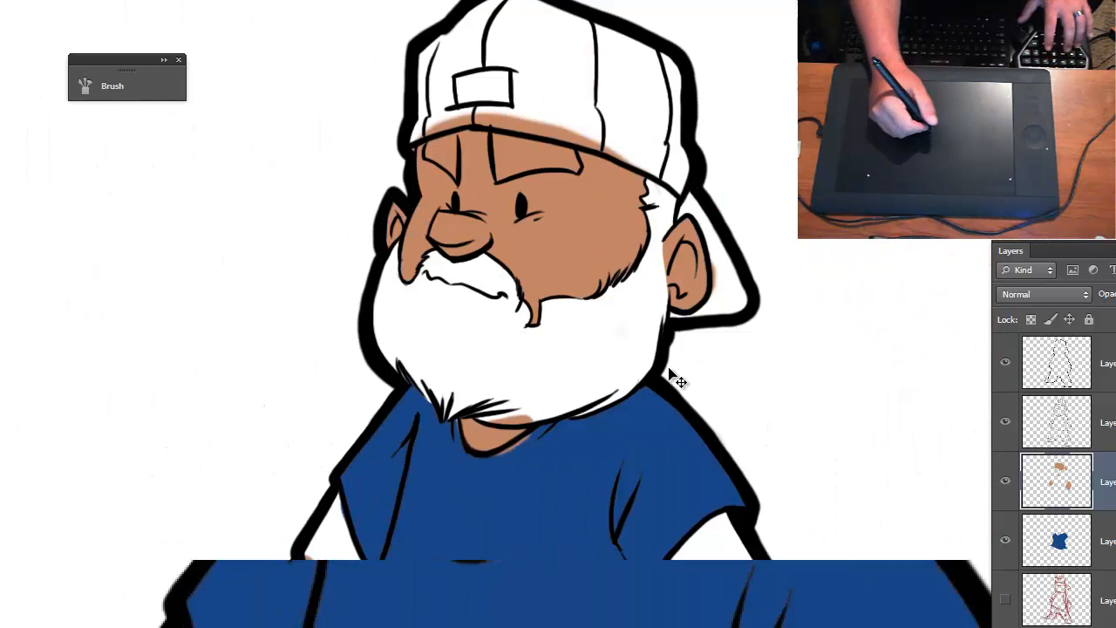
- Erase the skin-tone overspill around the neck opening, from the beard above and the shirt along the collar line
key("ctrl+plus")
key("ctrl+plus")
key("ctrl+plus")
left_click_drag(536, 492, 483, 185)
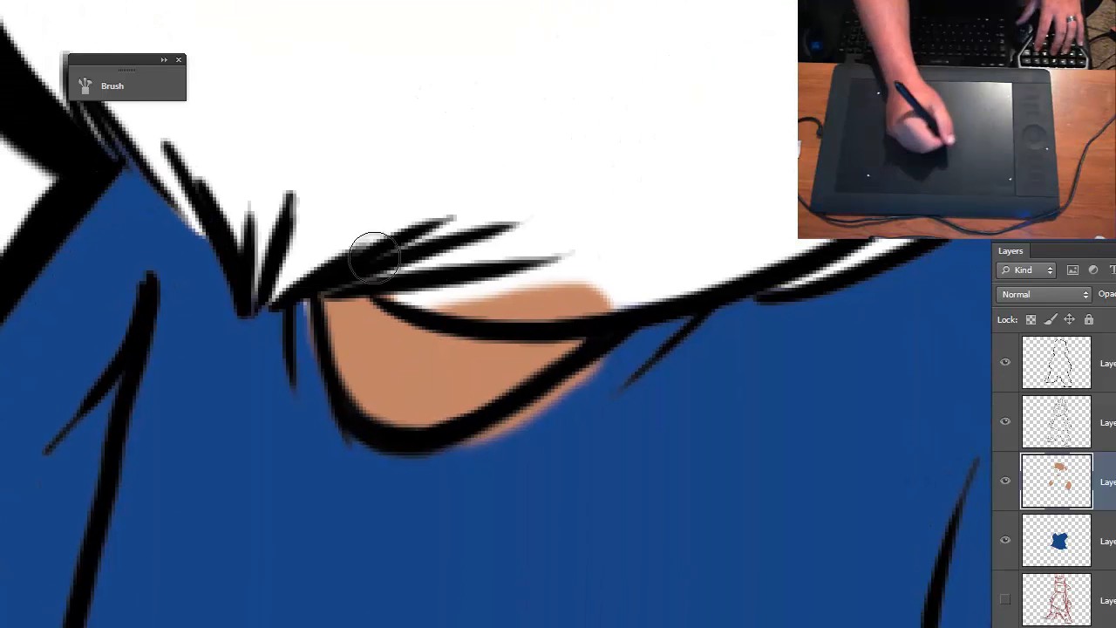
mouse_move(494, 307)
left_mouse_down()
mouse_move(566, 299)
mouse_move(486, 294)
mouse_move(465, 260)
left_mouse_up()
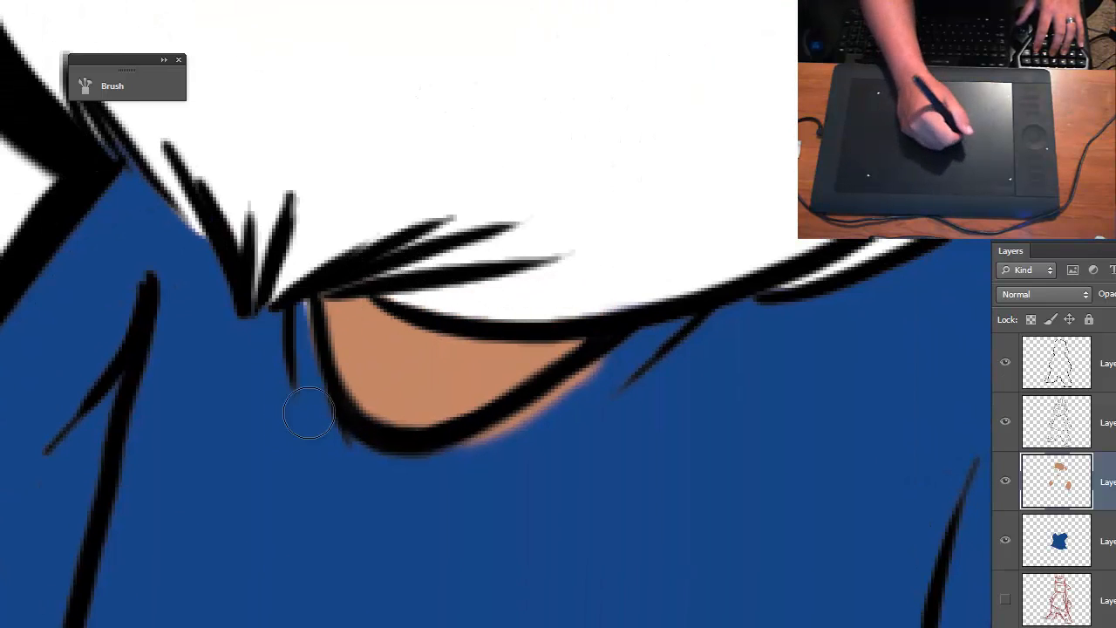
left_click_drag(462, 466, 624, 340)
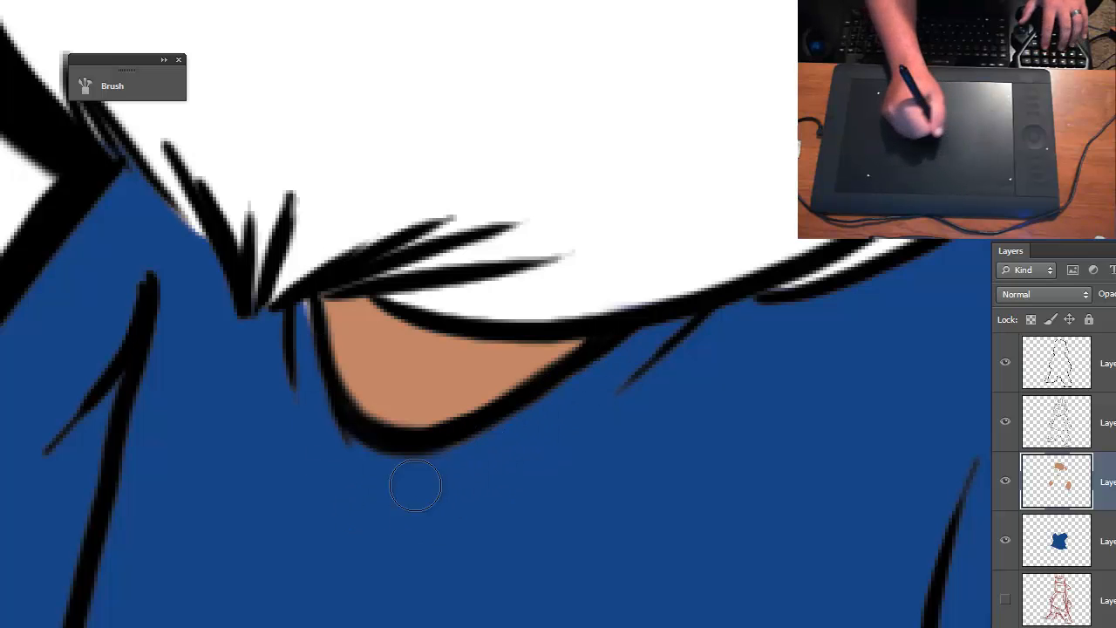
- Erase the skin-tone overspill around the smaller hand, from the white sleeve band and the adjoining shirt edge
key("ctrl+minus")
key("ctrl+minus")
key("ctrl+minus")
left_click_drag(436, 513, 469, 406)
key("ctrl+minus")
key("ctrl+plus")
key("ctrl+plus")
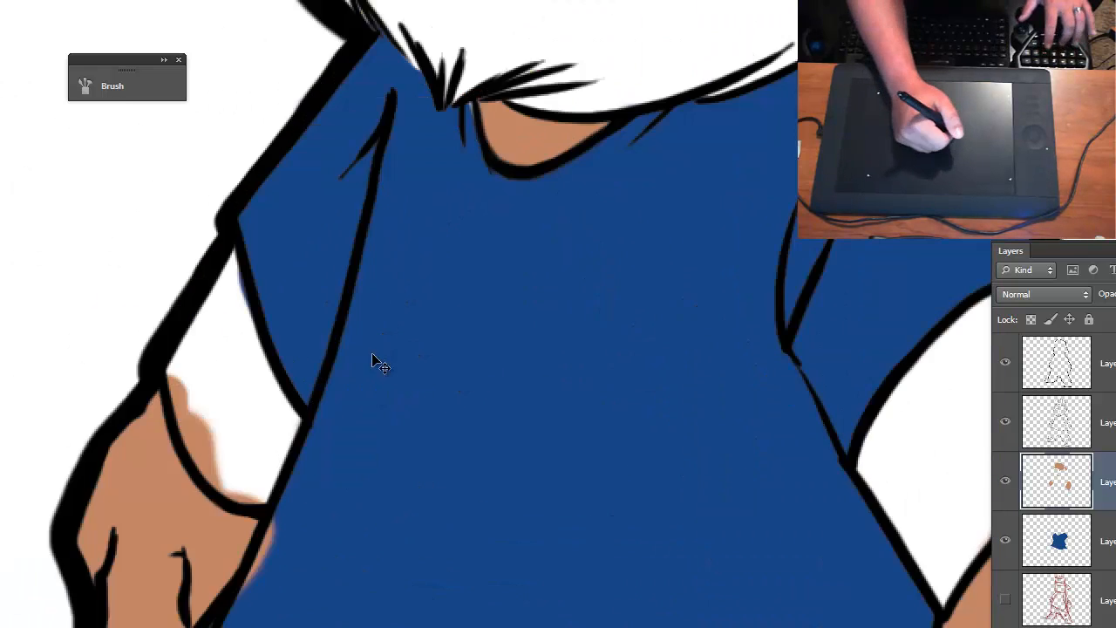
key("ctrl+plus")
mouse_move(362, 363)
left_mouse_down()
mouse_move(583, 267)
mouse_move(645, 317)
left_mouse_up()
mouse_move(334, 332)
left_mouse_down()
mouse_move(341, 382)
mouse_move(366, 410)
mouse_move(369, 454)
mouse_move(343, 413)
mouse_move(390, 481)
mouse_move(445, 308)
left_mouse_up()
- Erase the skin-tone overspill around the larger hand, from the white sleeve above the wrist and the neighbouring shirt
left_click_drag(618, 376, 65, 416)
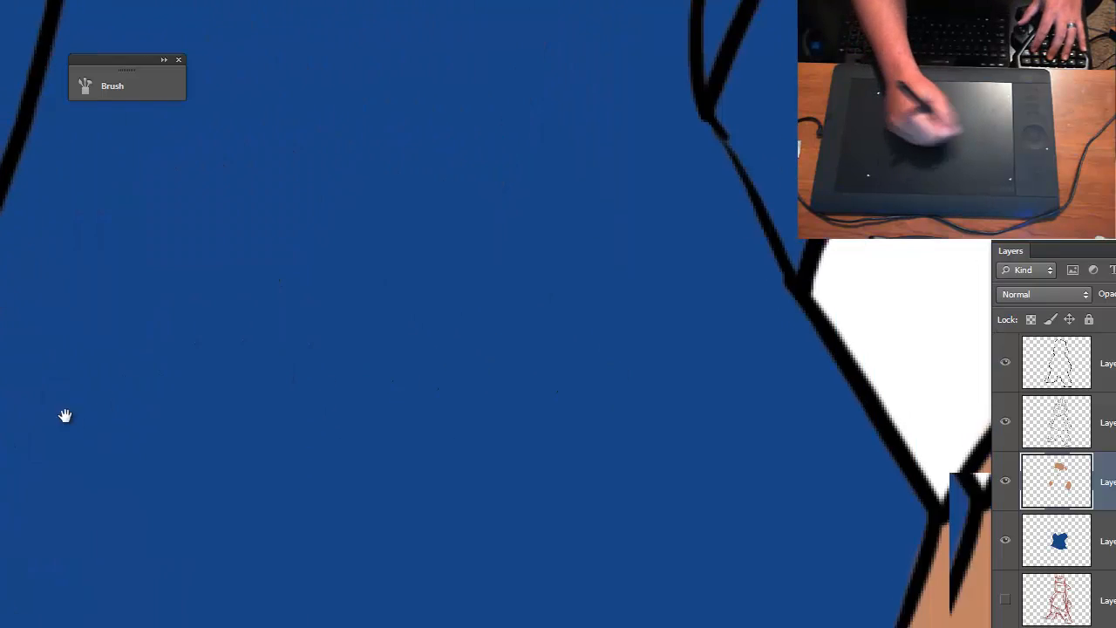
left_click_drag(549, 420, 0, 351)
left_click_drag(371, 309, 475, 231)
mouse_move(379, 331)
left_mouse_down()
mouse_move(497, 223)
mouse_move(565, 205)
left_mouse_up()
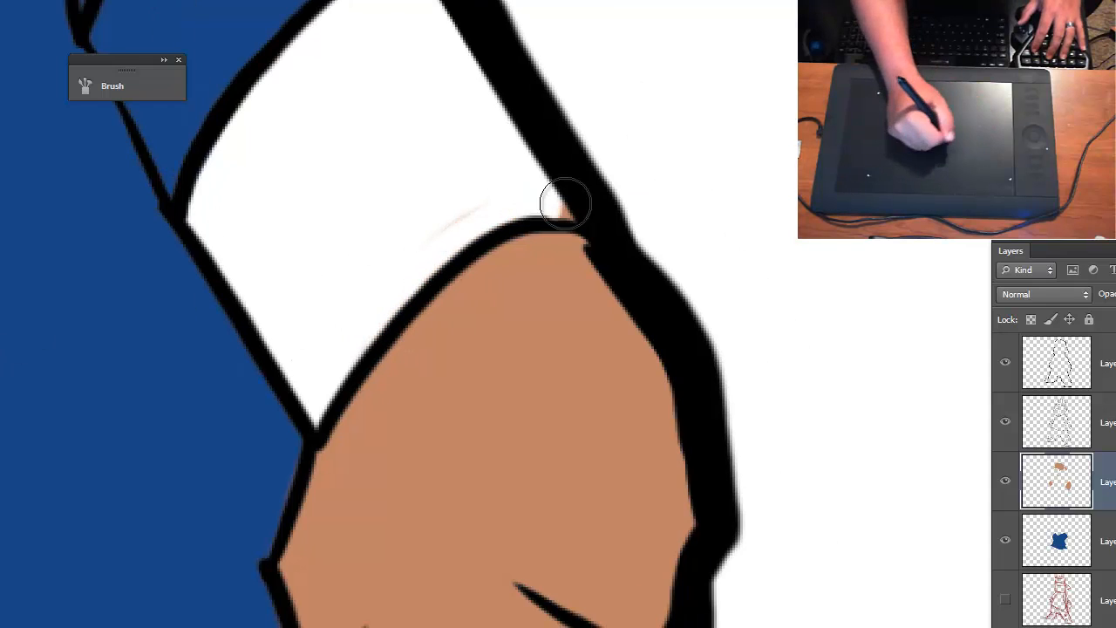
mouse_move(561, 270)
left_mouse_down()
mouse_move(567, 192)
mouse_move(616, 2)
left_mouse_up()
left_click_drag(435, 343, 446, 386)
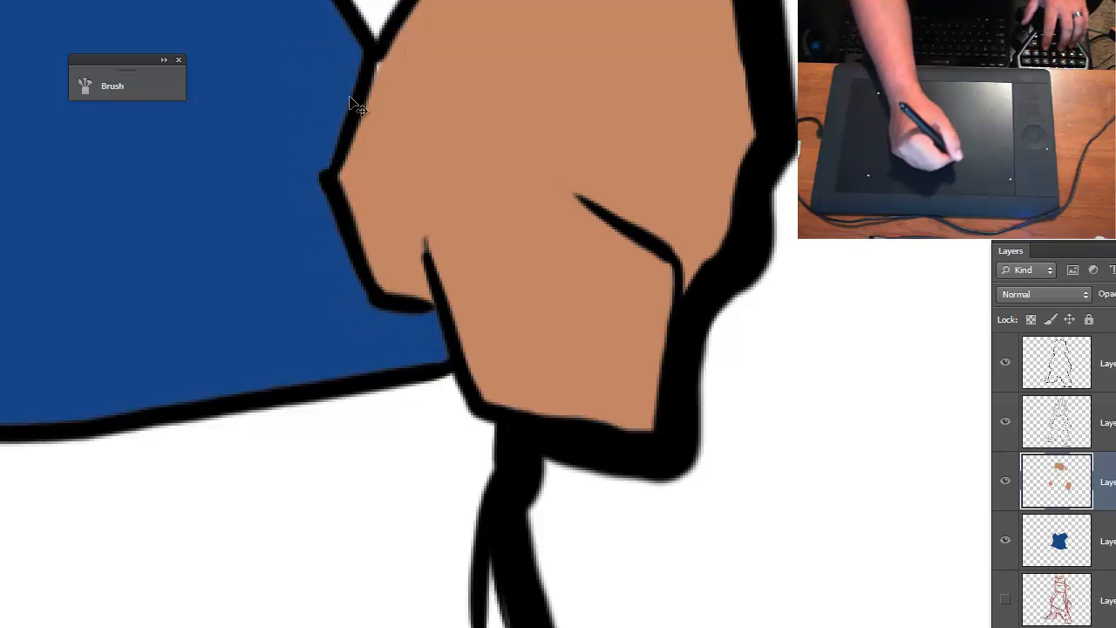
- Erase the skin-tone overspill from the cap along its whole lower edge above the forehead
key("ctrl+minus")
key("ctrl+plus")
key("ctrl+minus")
key("ctrl+minus")
key("ctrl+minus")
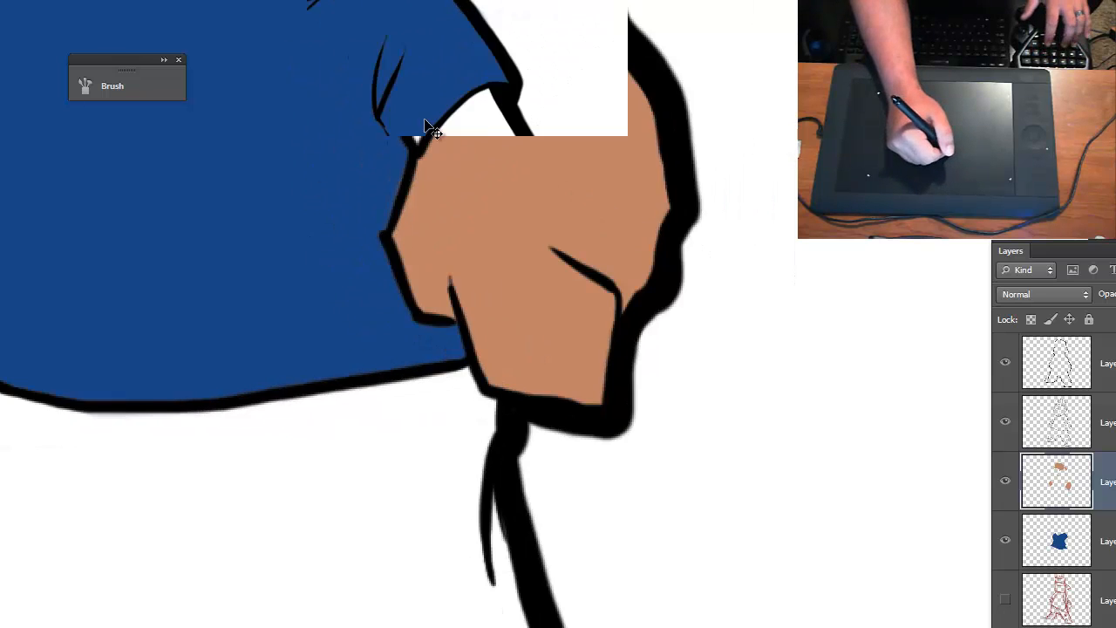
left_click_drag(448, 296, 482, 370)
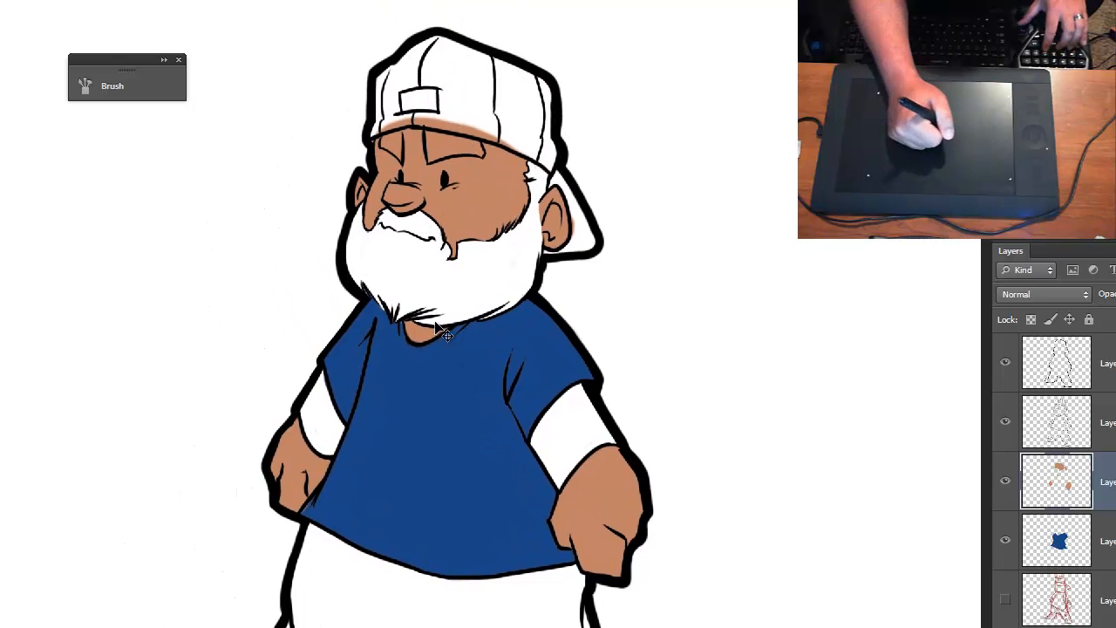
key("ctrl+plus")
key("ctrl+plus")
key("ctrl+plus")
key("ctrl+plus")
mouse_move(379, 115)
left_mouse_down()
mouse_move(371, 138)
mouse_move(506, 515)
mouse_move(474, 379)
left_mouse_up()
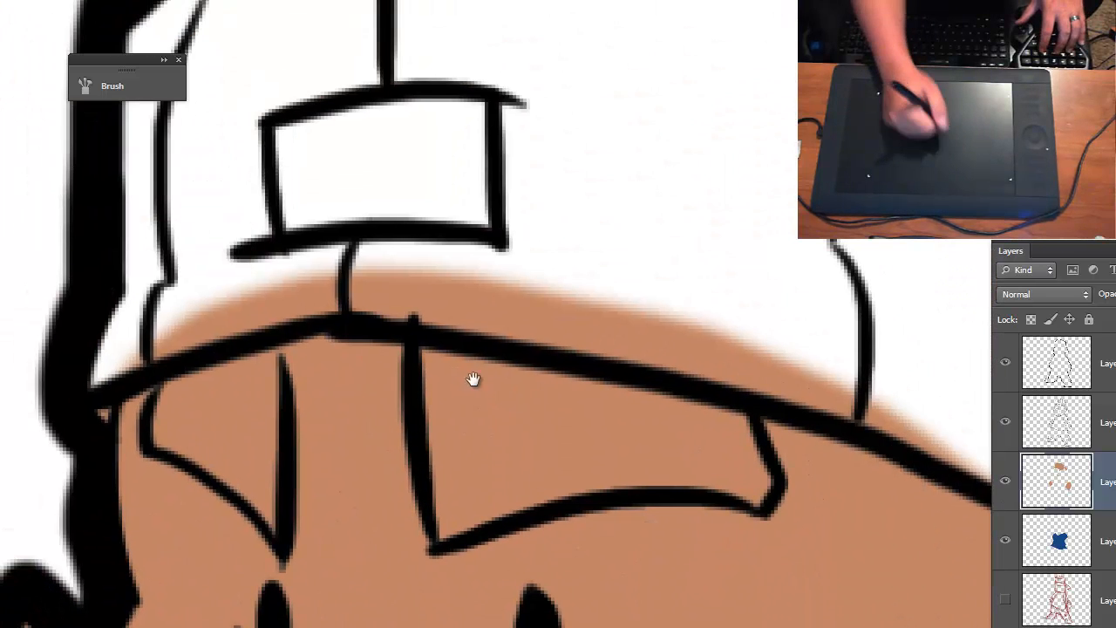
mouse_move(92, 368)
left_mouse_down()
mouse_move(309, 294)
mouse_move(461, 302)
mouse_move(924, 413)
mouse_move(828, 354)
mouse_move(200, 252)
left_mouse_up()
left_click_drag(356, 327, 9, 237)
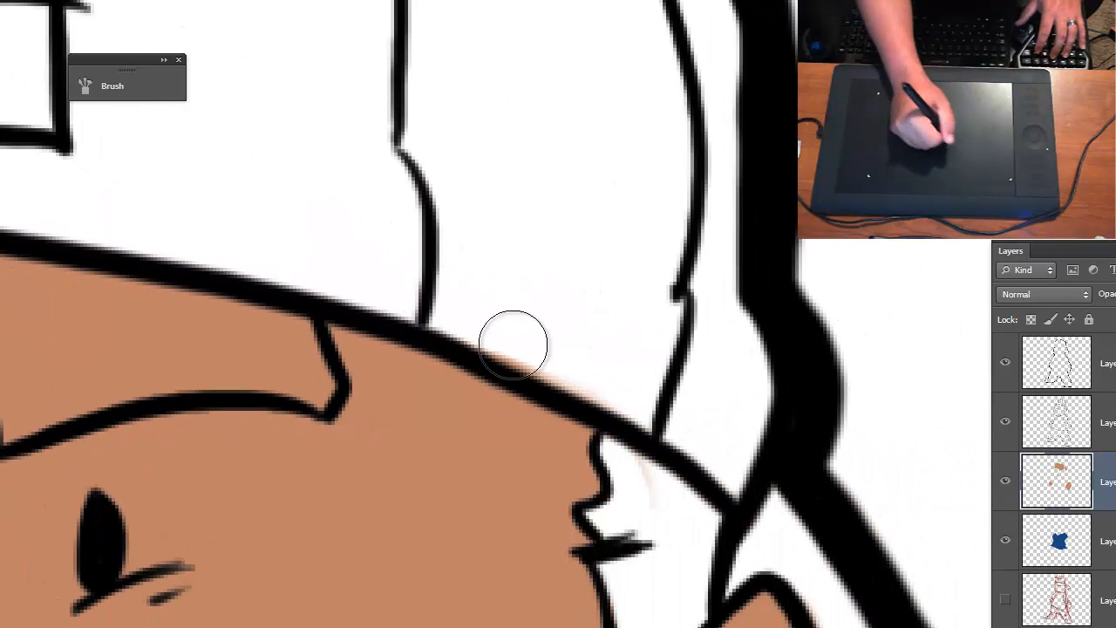
left_click_drag(514, 344, 628, 388)
key("ctrl+minus")
key("ctrl+minus")
key("ctrl+minus")
key("ctrl+minus")
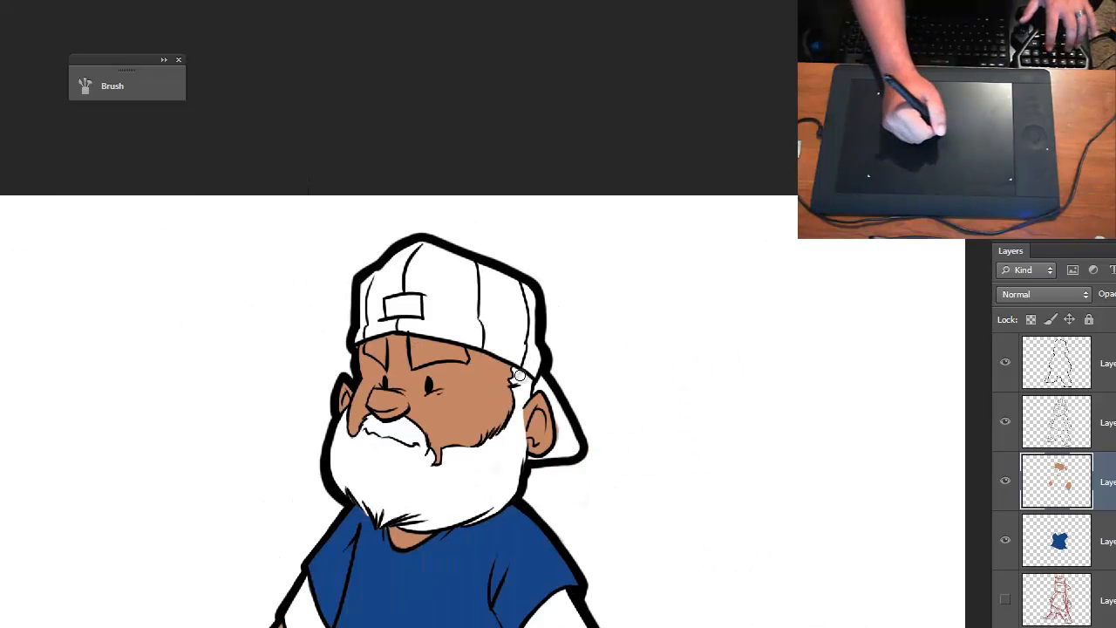
- Add a new empty layer directly above the skin-tone layer for coloring the pants
left_click_drag(535, 440, 677, 136)
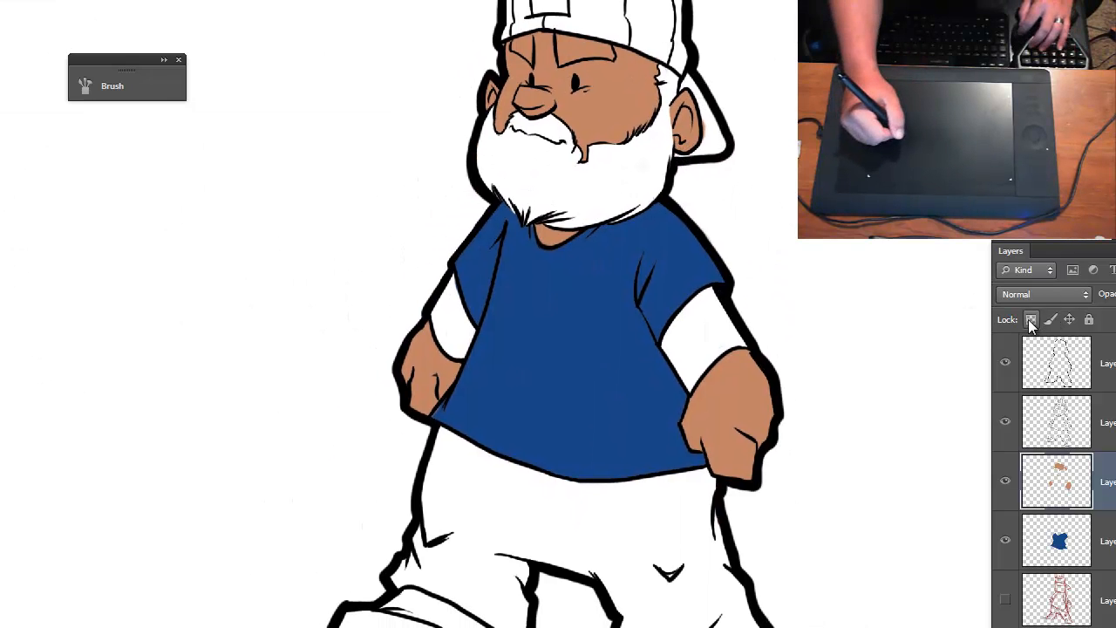
key("ctrl+shift+alt+n")
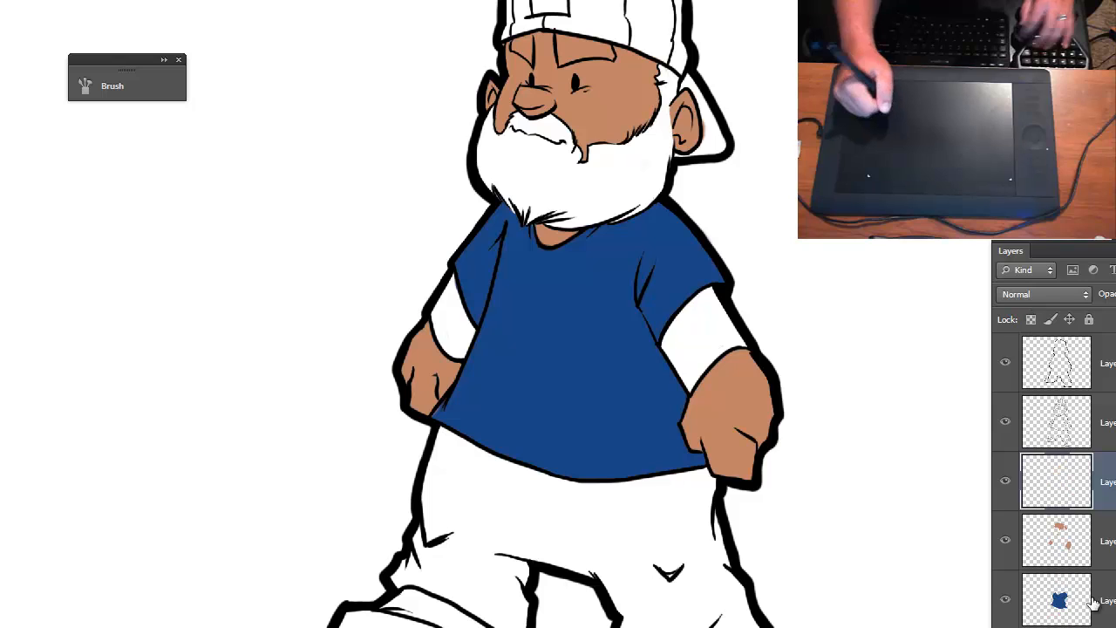
left_click_drag(592, 356, 569, 232)
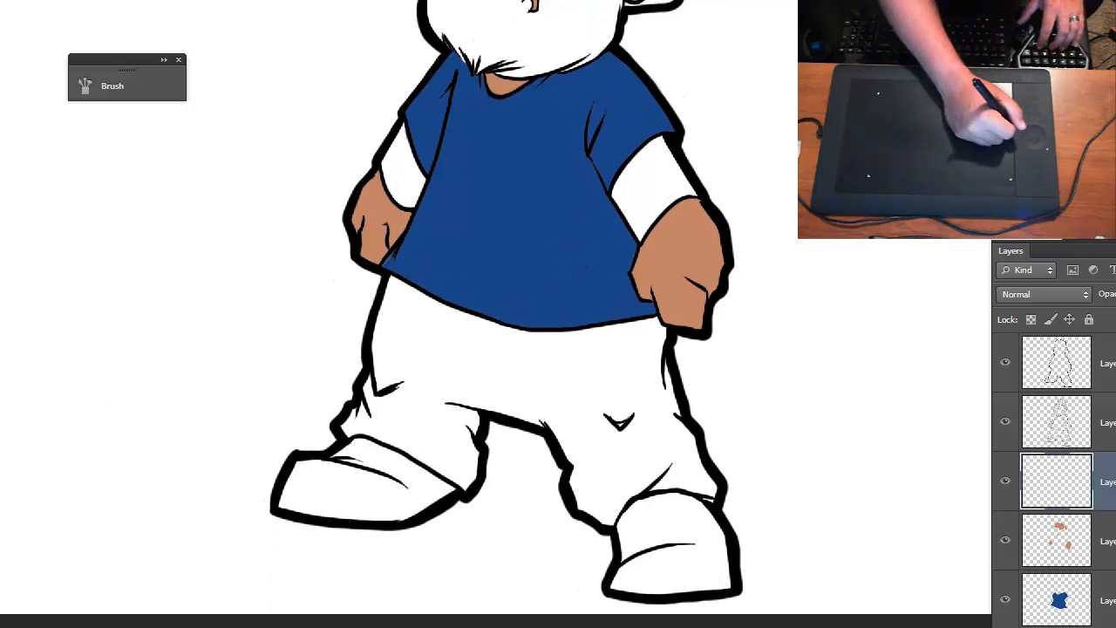
- Set the foreground color to a very dark navy blue, hex 071531
left_click(3, 321)
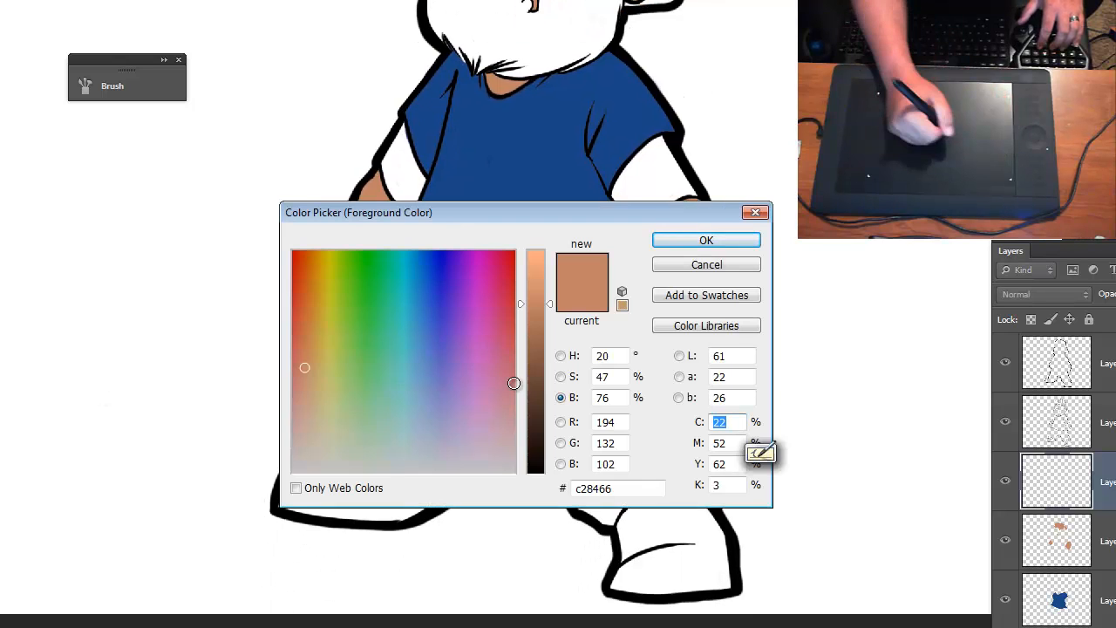
left_click_drag(537, 396, 541, 436)
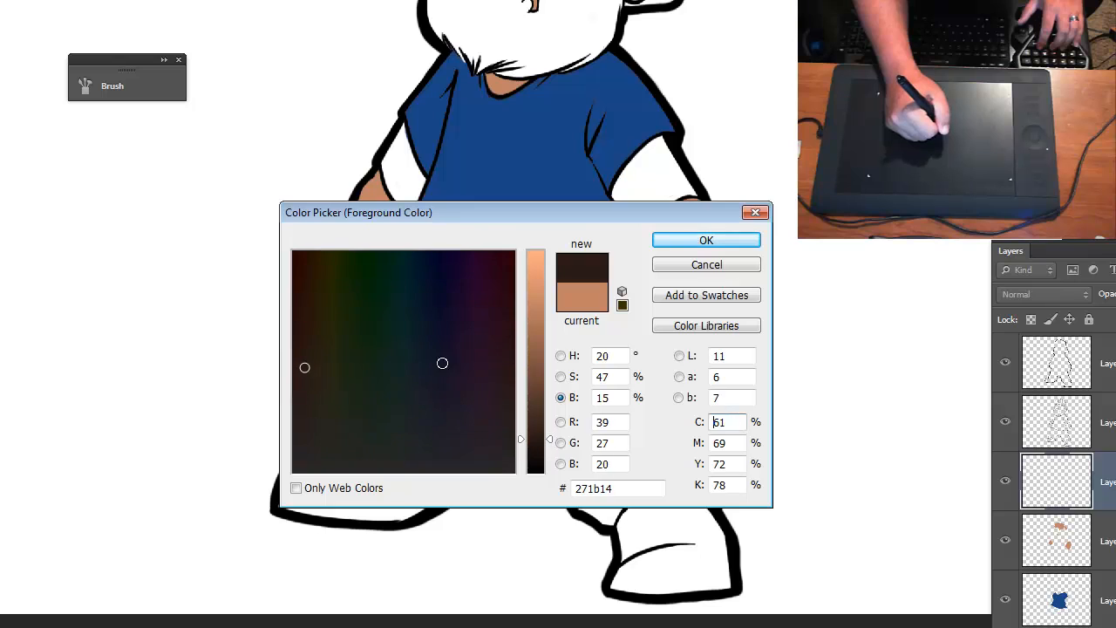
left_click_drag(442, 363, 451, 278)
left_click_drag(540, 449, 541, 426)
mouse_move(451, 277)
left_mouse_down()
mouse_move(432, 275)
mouse_move(441, 276)
left_mouse_up()
left_click_drag(537, 414, 539, 435)
mouse_move(442, 270)
left_mouse_down()
mouse_move(426, 269)
mouse_move(426, 281)
left_mouse_up()
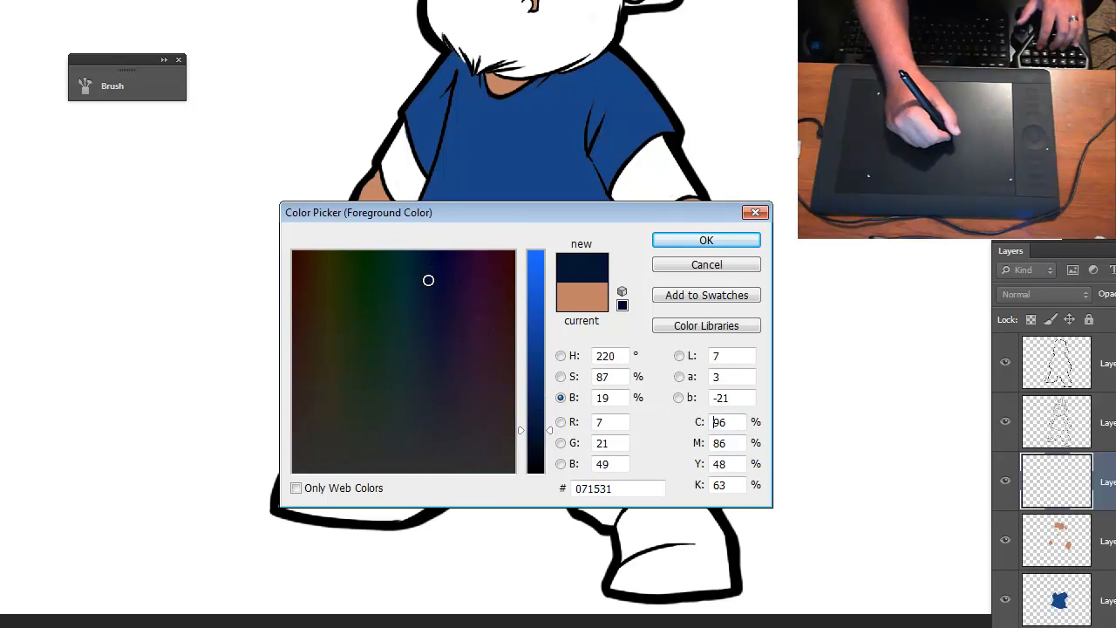
left_click(735, 244)
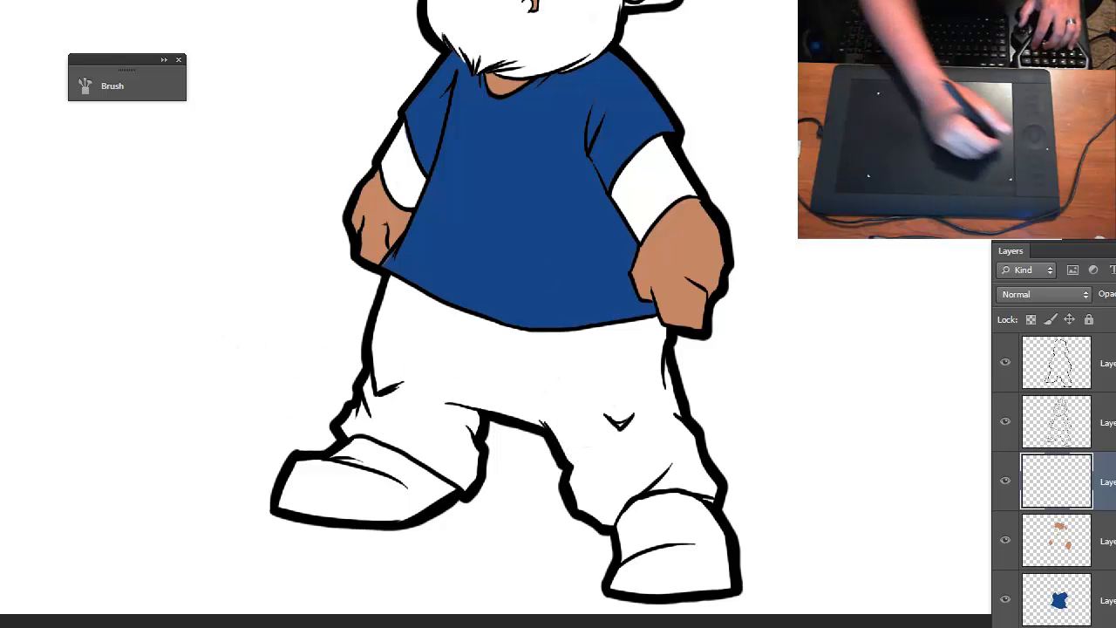
- Try filling the pants directly with the dark navy using the Paint Bucket, and undo the fill
left_click(447, 374)
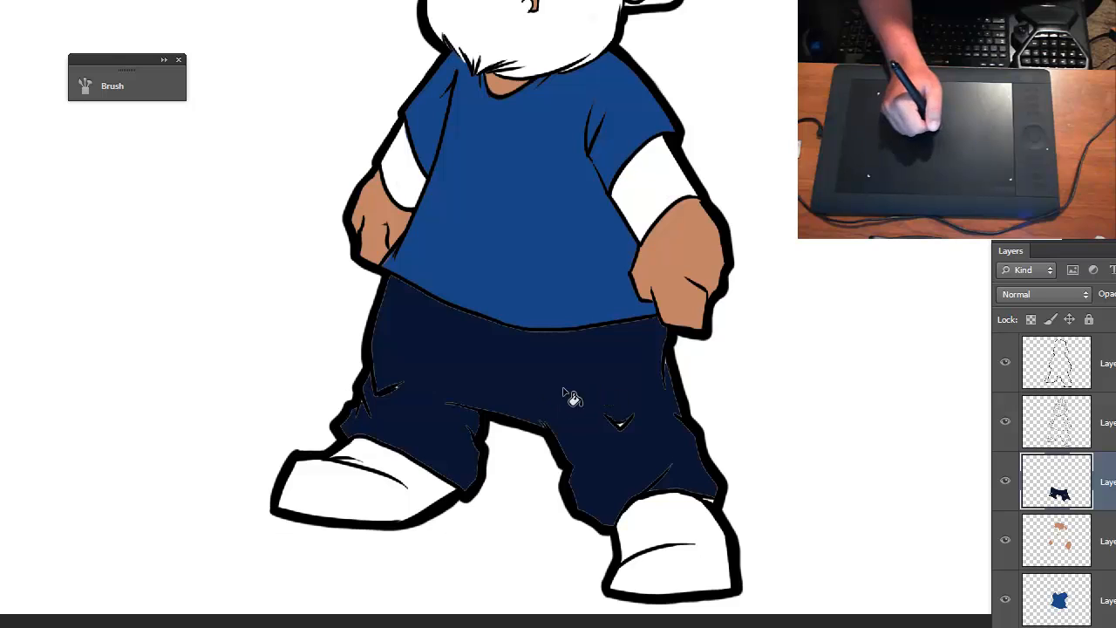
left_click(478, 402)
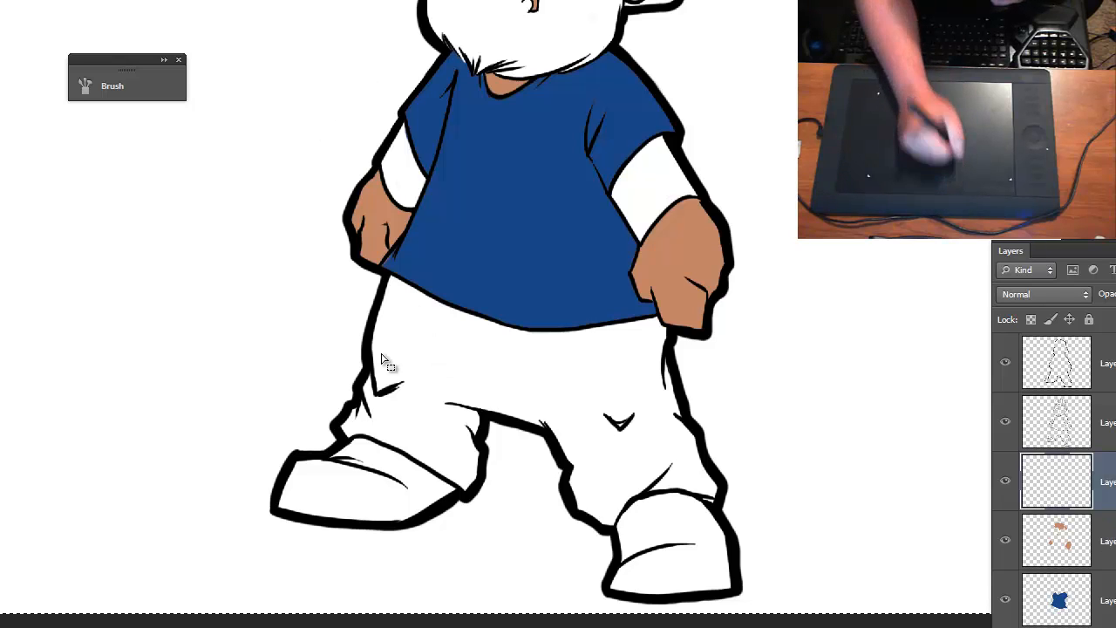
- Select the white pants area with the Magic Wand, expand the selection by 1 pixel and fill it with dark navy
left_click(423, 360)
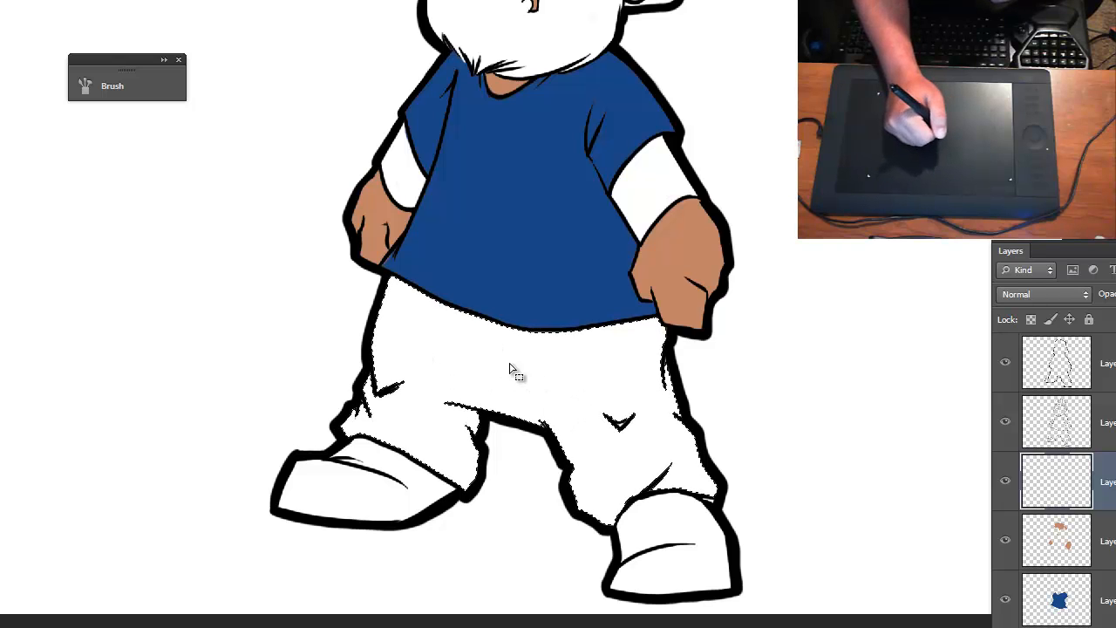
key("alt+s")
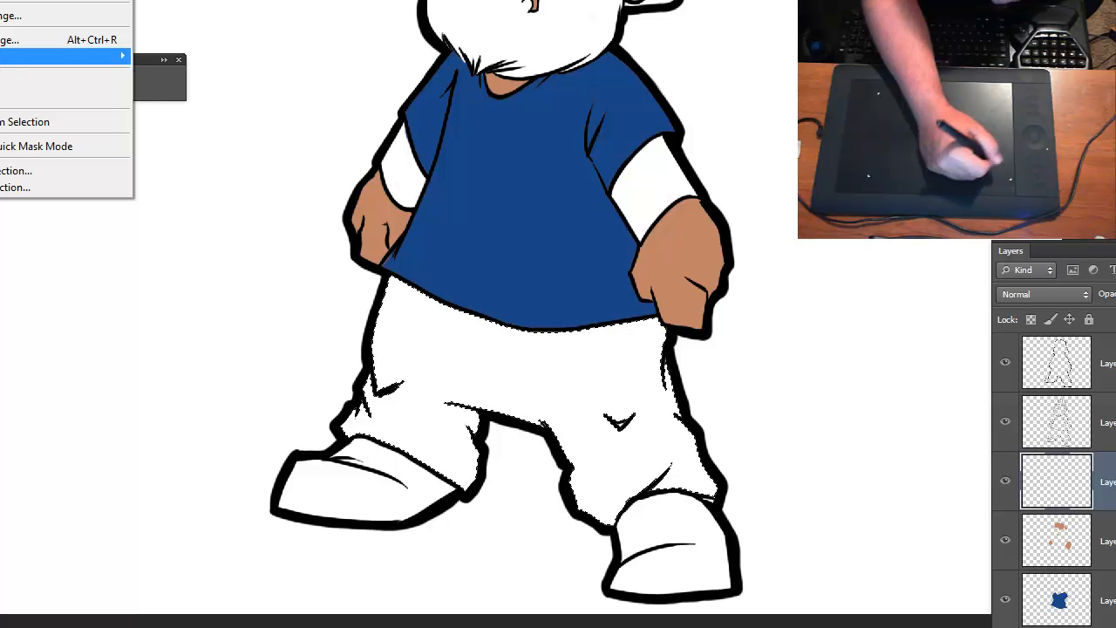
left_click(0, 89)
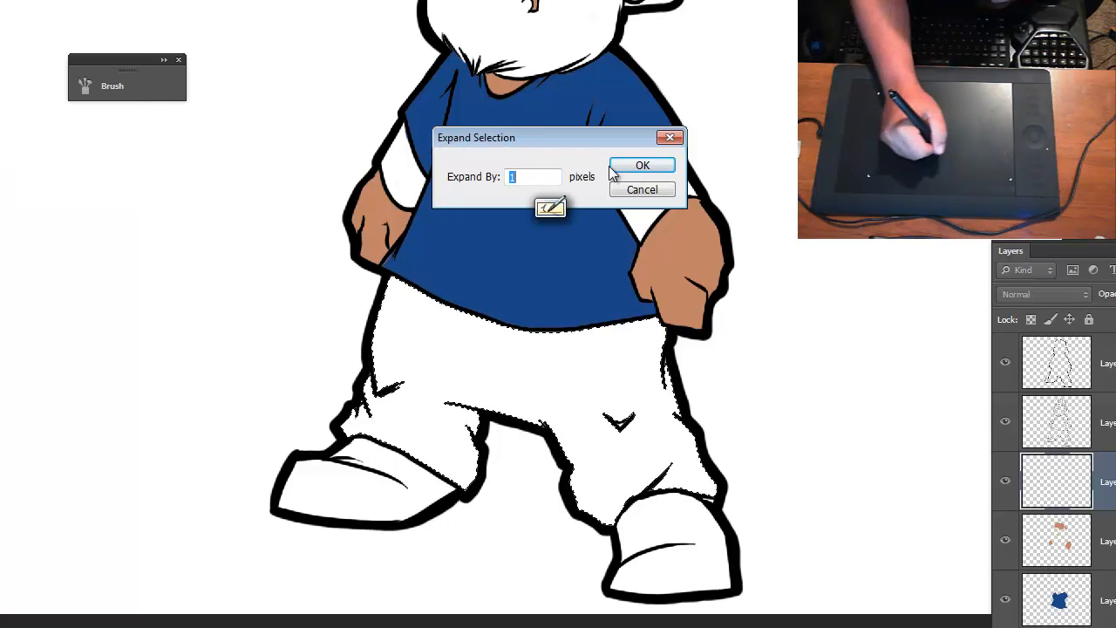
left_click(639, 168)
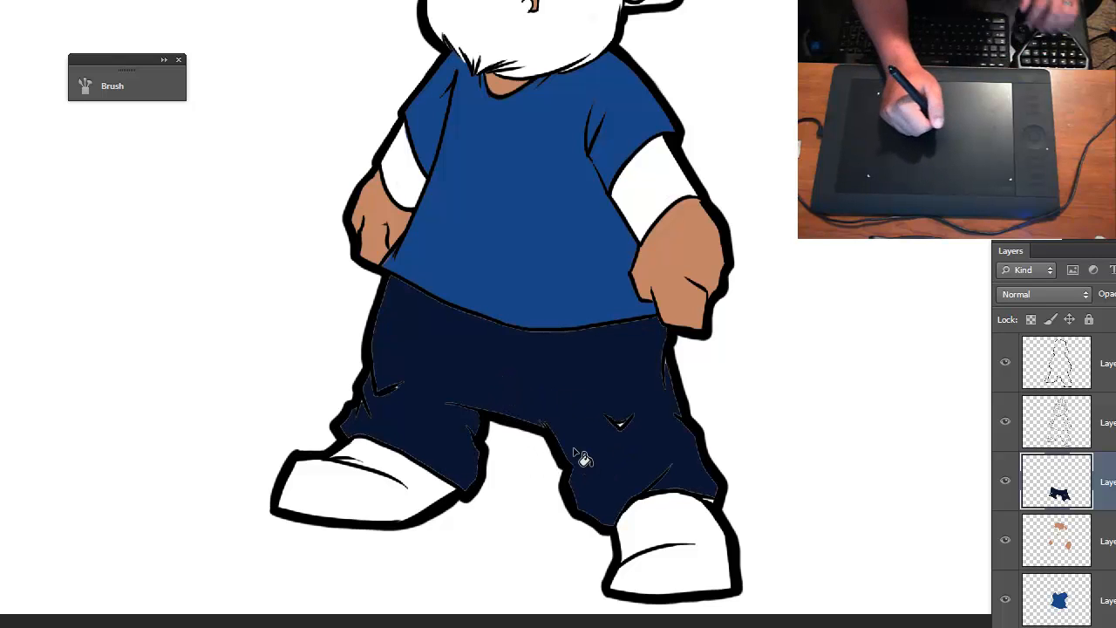
- Undo the navy fill of the pants and contract the pants selection by 1 pixel
key("ctrl+d")
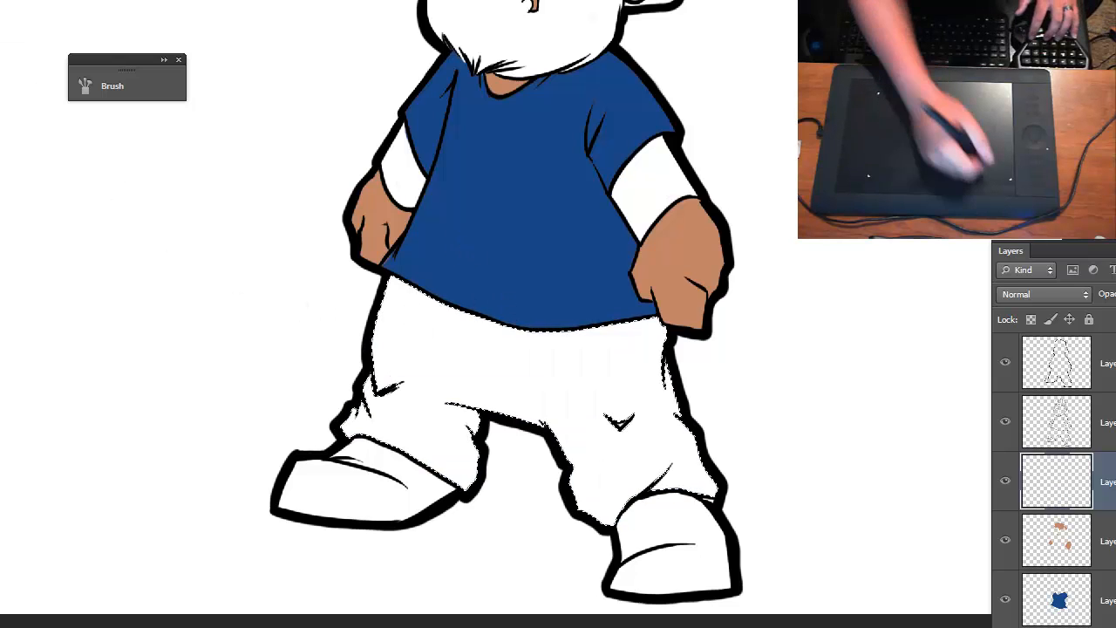
left_click(0, 0)
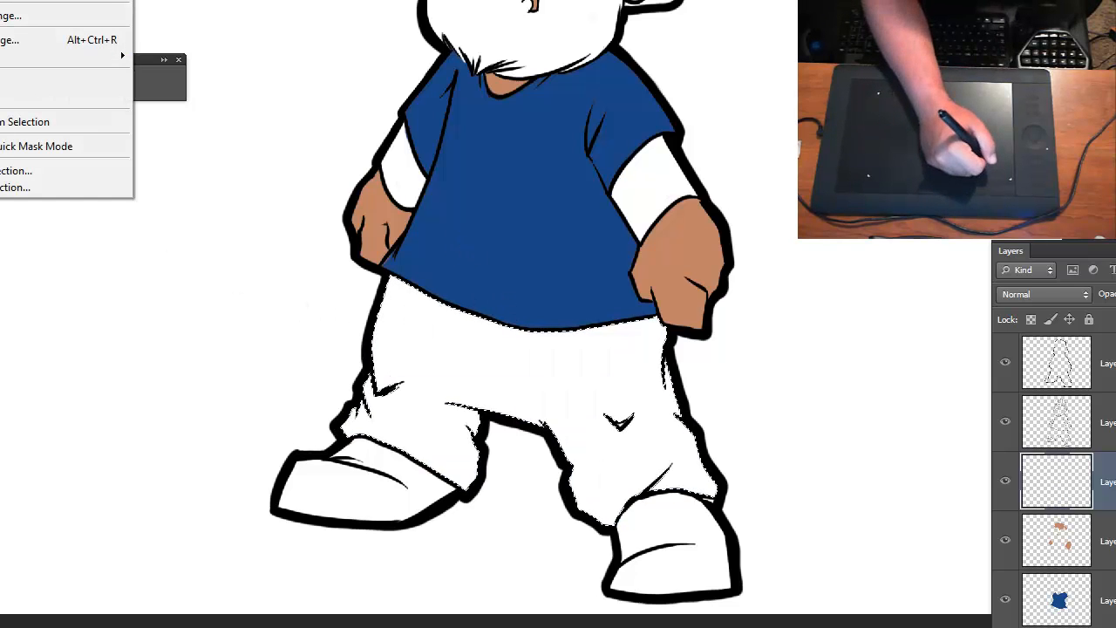
left_click(0, 106)
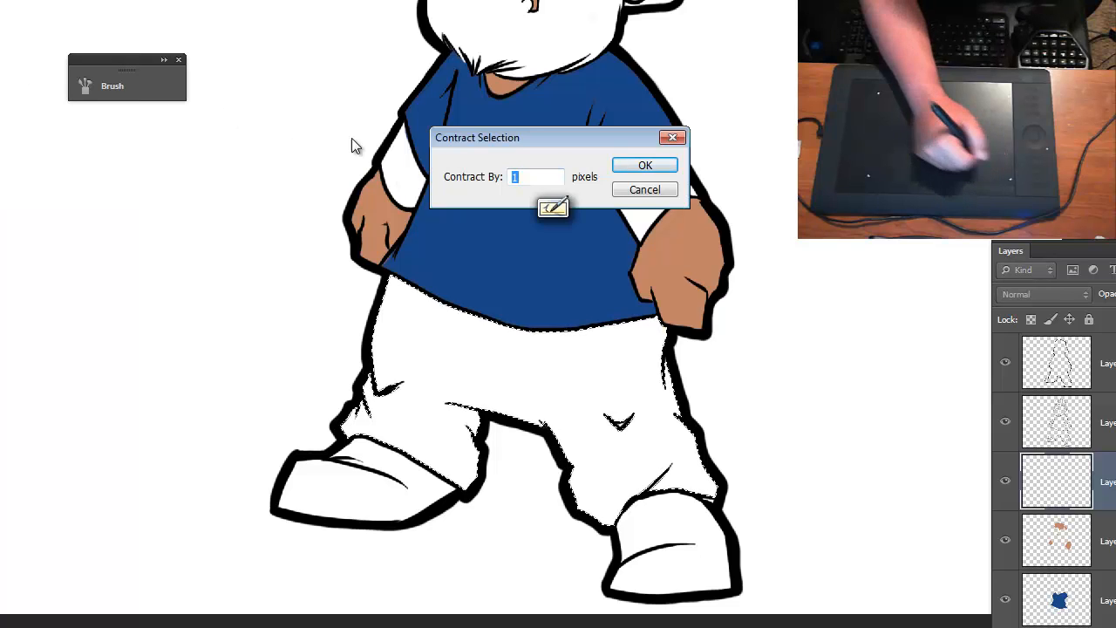
left_click(645, 167)
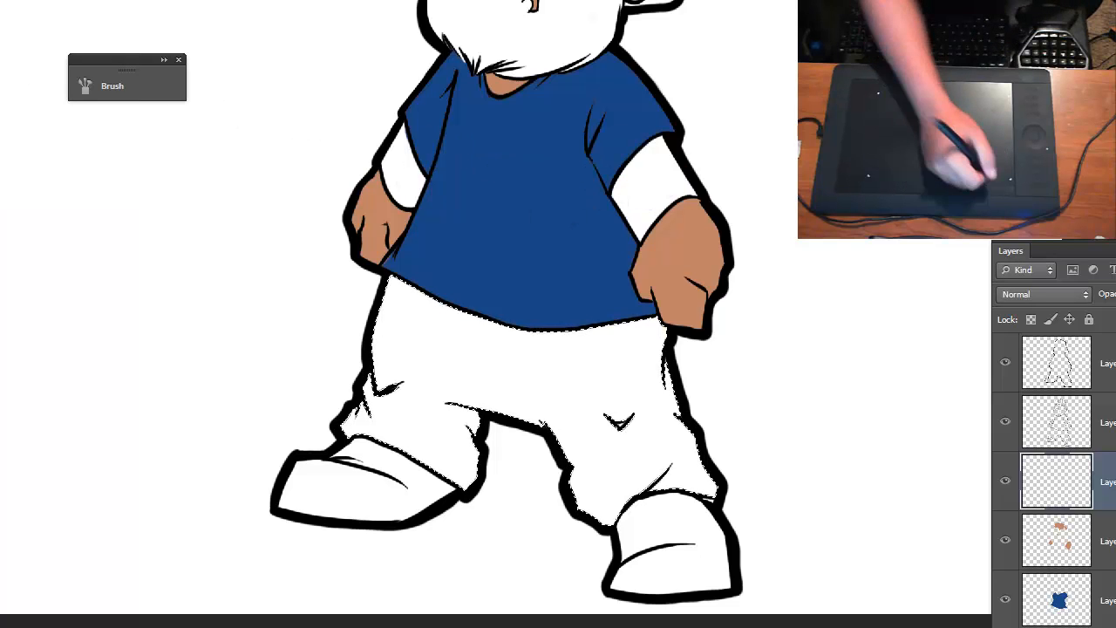
- Expand the pants selection by 3 pixels and fill it with the dark navy
left_click(0, 0)
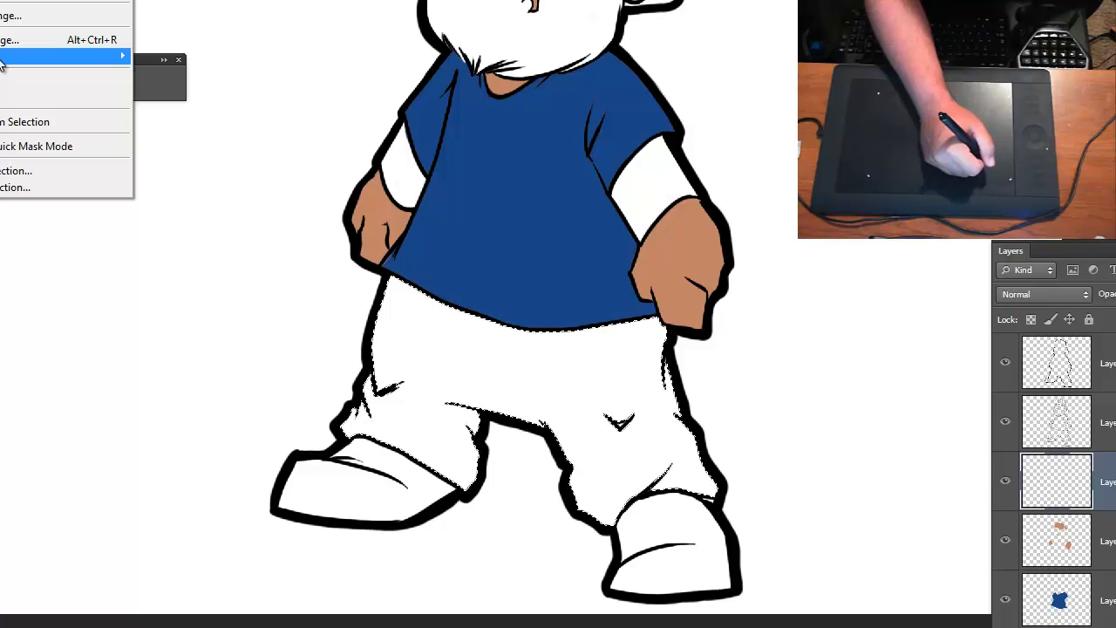
left_click(226, 86)
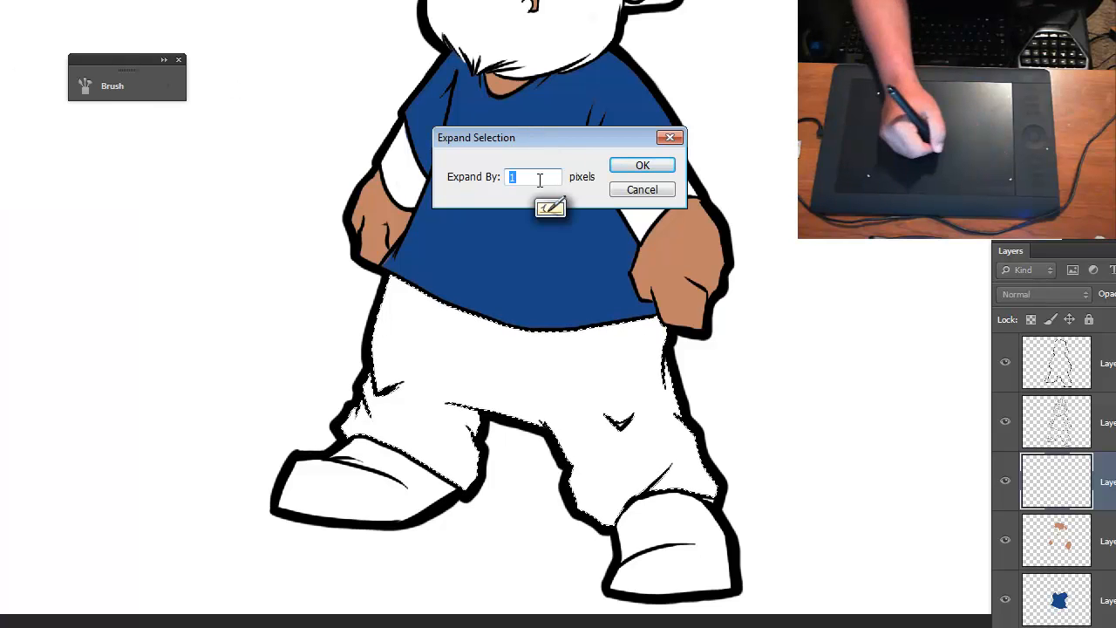
type("3")
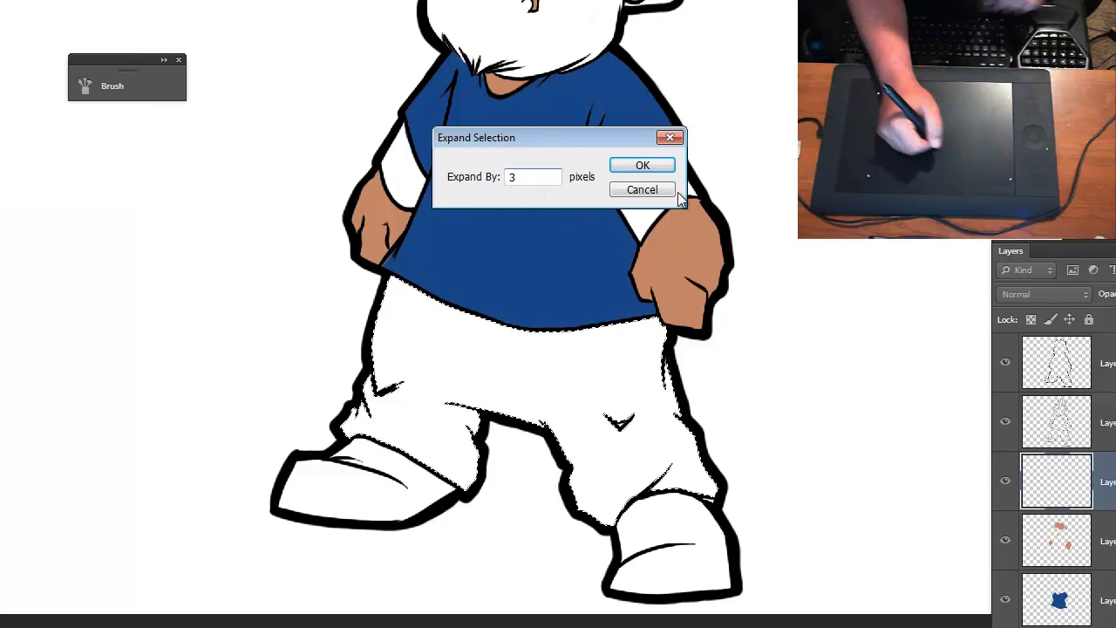
left_click(652, 168)
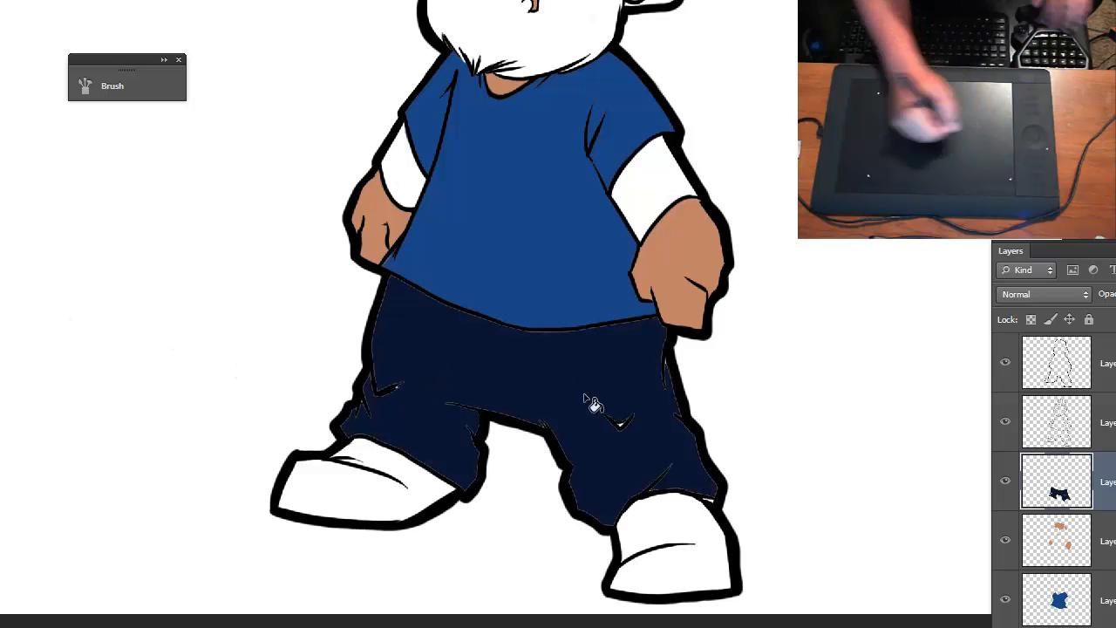
- Inspect the edges of the navy fill against the pants outline up close, and undo the fill
key("ctrl+plus")
key("ctrl+plus")
key("ctrl+plus")
left_click_drag(559, 433, 407, 190)
key("ctrl+minus")
key("ctrl+minus")
key("ctrl+minus")
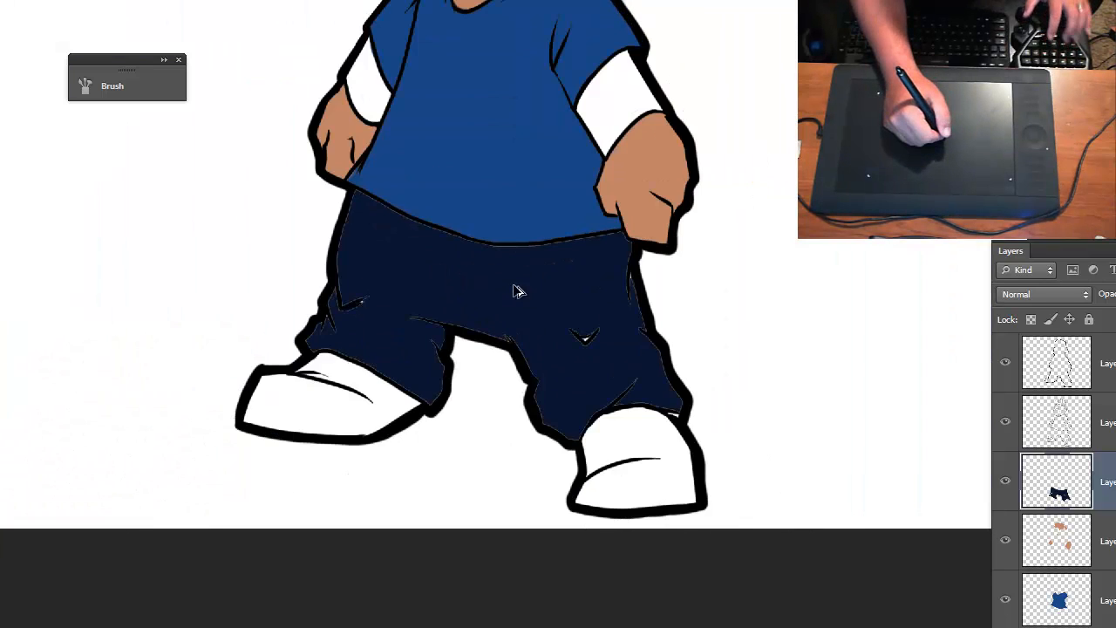
key("Delete")
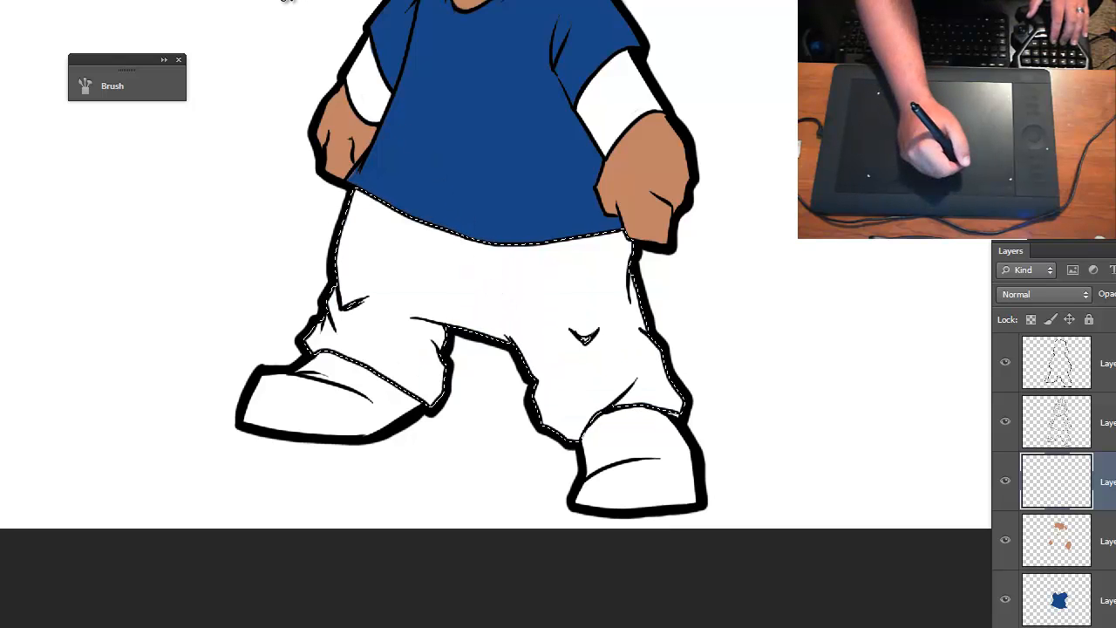
- Check the expanded selection against the outline, fill the pants with dark navy and clear the selection
key("ctrl+plus")
key("ctrl+plus")
key("ctrl+plus")
key("ctrl+plus")
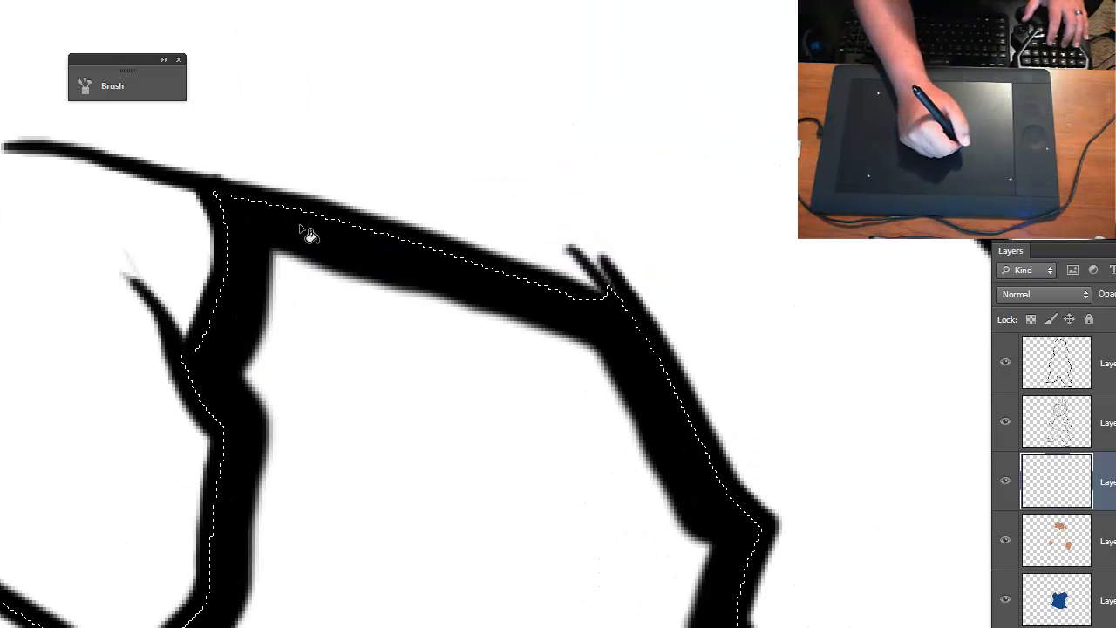
key("ctrl+minus")
key("ctrl+minus")
key("ctrl+minus")
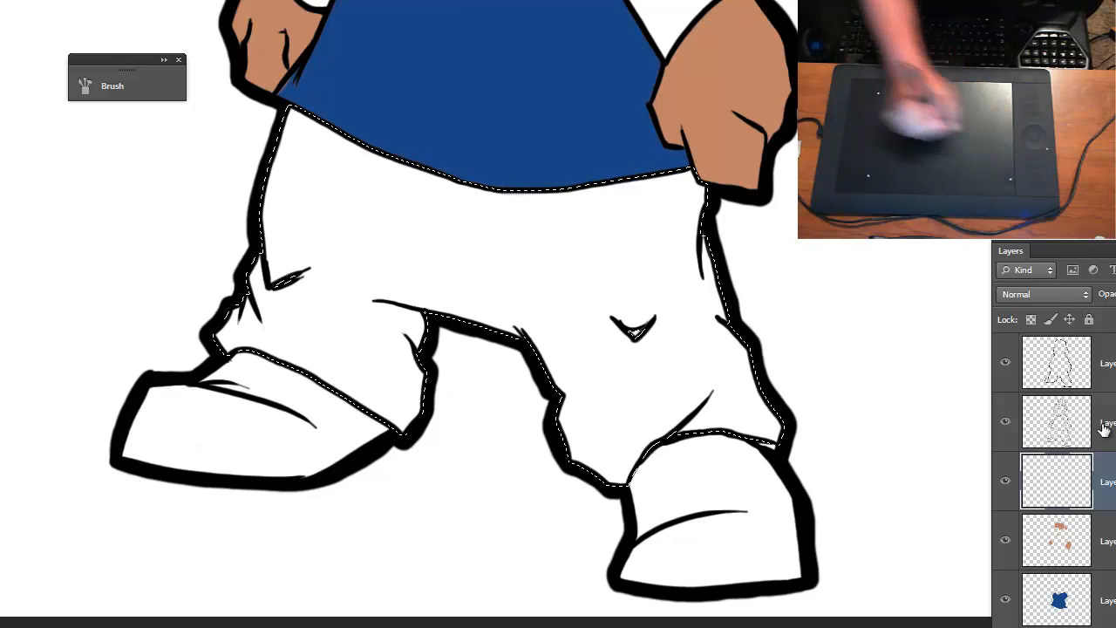
left_click(397, 296)
key("v")
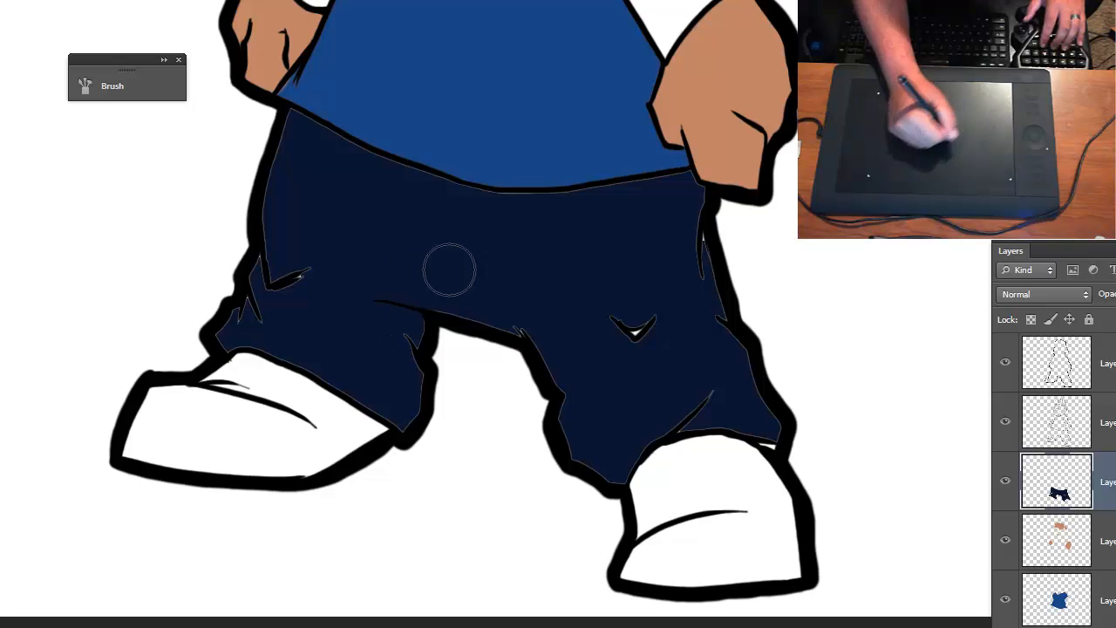
- Brush dark navy over the pale gaps around the fold lines and cuff of the left pants leg using a smaller brush
key("bracketleft")
key("bracketleft")
left_click_drag(306, 256, 282, 230)
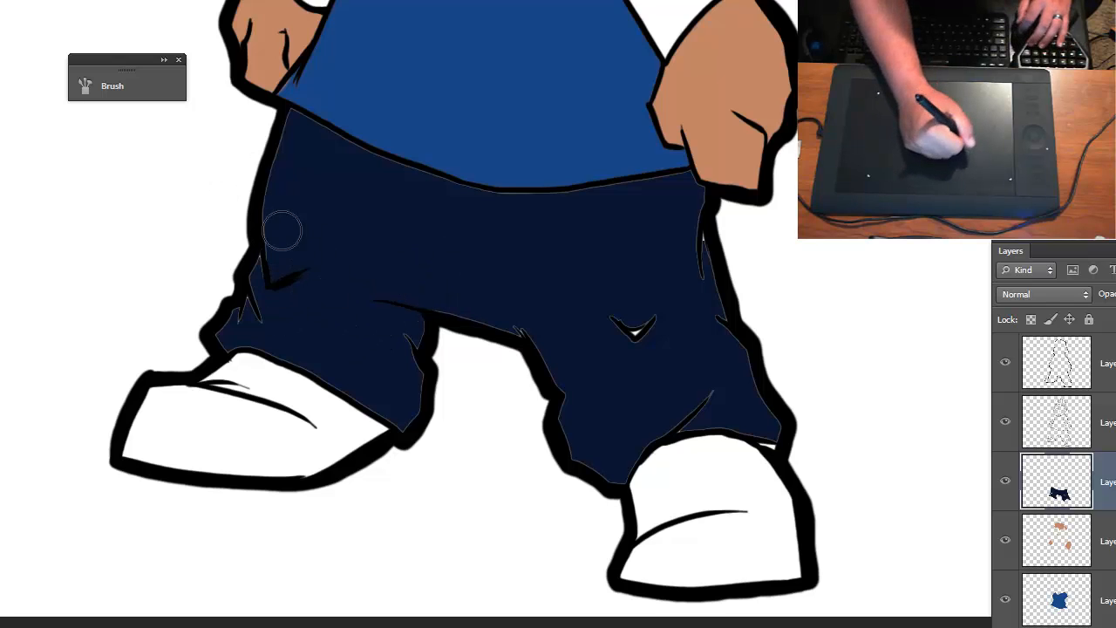
left_click_drag(257, 286, 290, 265)
key("ctrl+plus")
key("ctrl+plus")
mouse_move(230, 296)
left_mouse_down()
mouse_move(261, 263)
mouse_move(303, 259)
mouse_move(292, 290)
mouse_move(284, 273)
mouse_move(272, 353)
mouse_move(285, 345)
mouse_move(300, 408)
mouse_move(299, 352)
mouse_move(316, 409)
mouse_move(296, 509)
mouse_move(259, 539)
mouse_move(188, 481)
mouse_move(259, 531)
left_mouse_up()
key("bracketleft")
key("bracketleft")
mouse_move(225, 487)
left_mouse_down()
mouse_move(473, 586)
mouse_move(321, 484)
mouse_move(163, 404)
mouse_move(211, 442)
left_mouse_up()
key("bracketleft")
key("bracketleft")
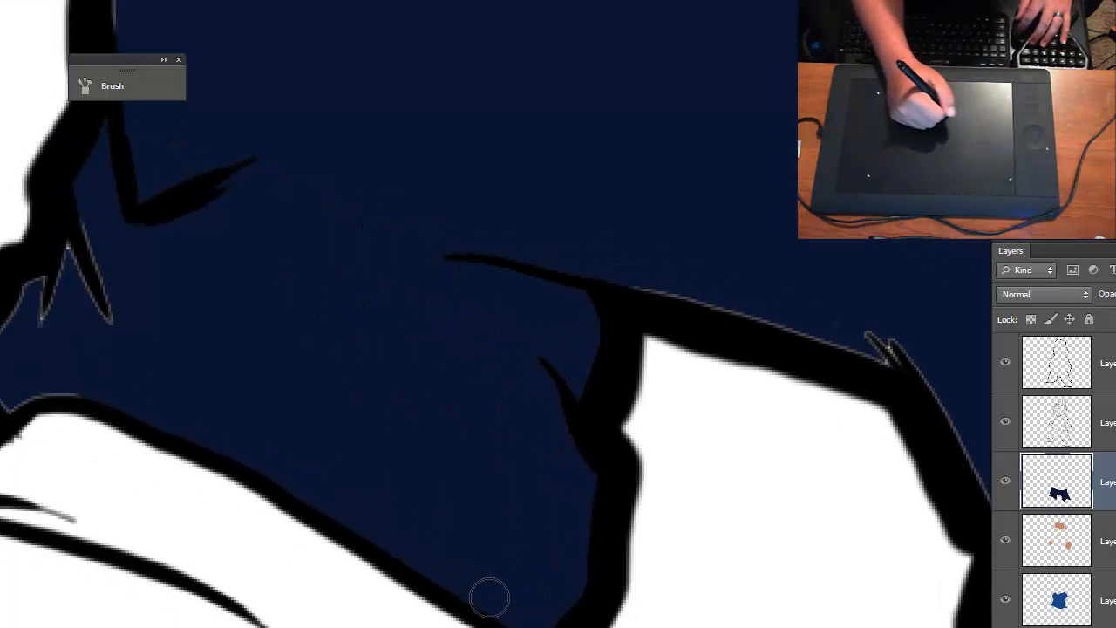
left_click_drag(77, 386, 0, 401)
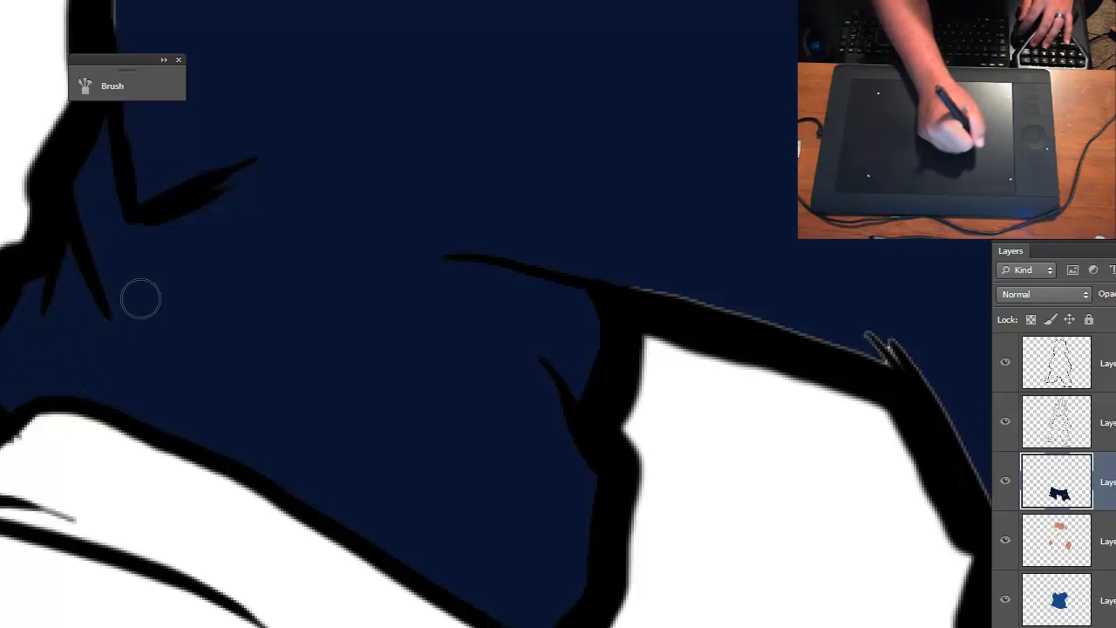
- Brush dark navy along the pants' upper left edge and the full waistline beneath the shirt to close the gaps
left_click_drag(140, 299, 197, 596)
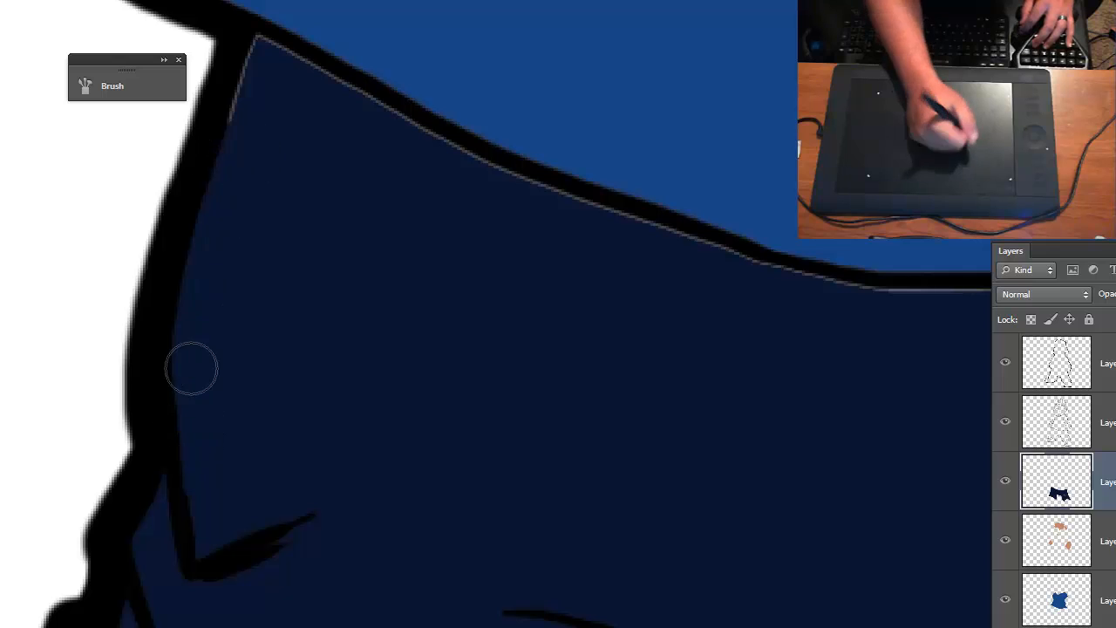
left_click_drag(175, 179, 9, 262)
key("ctrl+z")
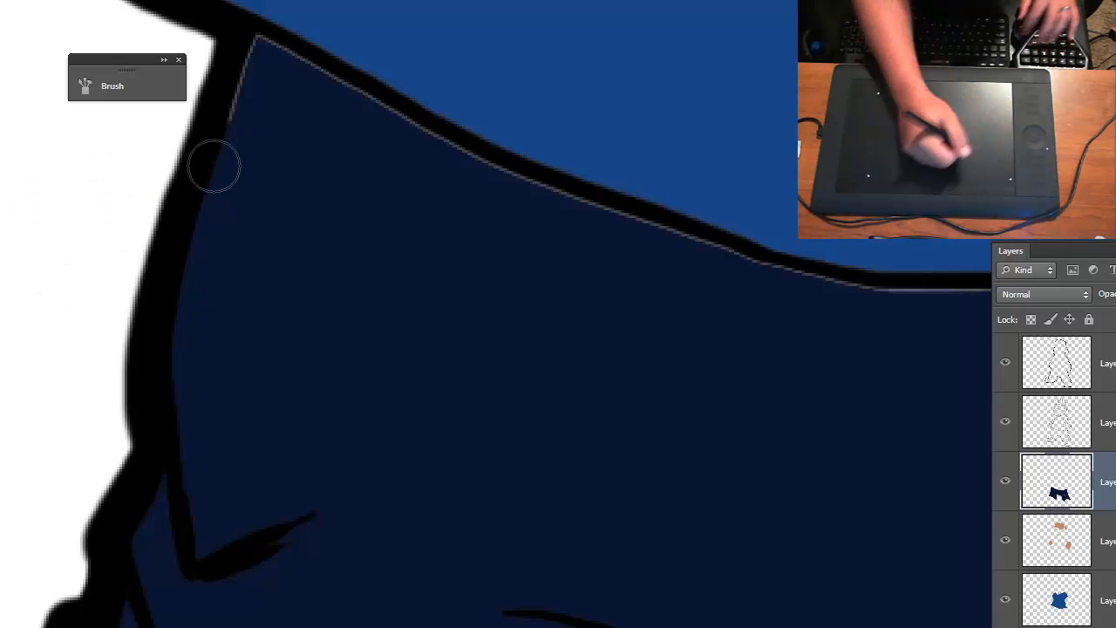
left_click_drag(230, 127, 243, 79)
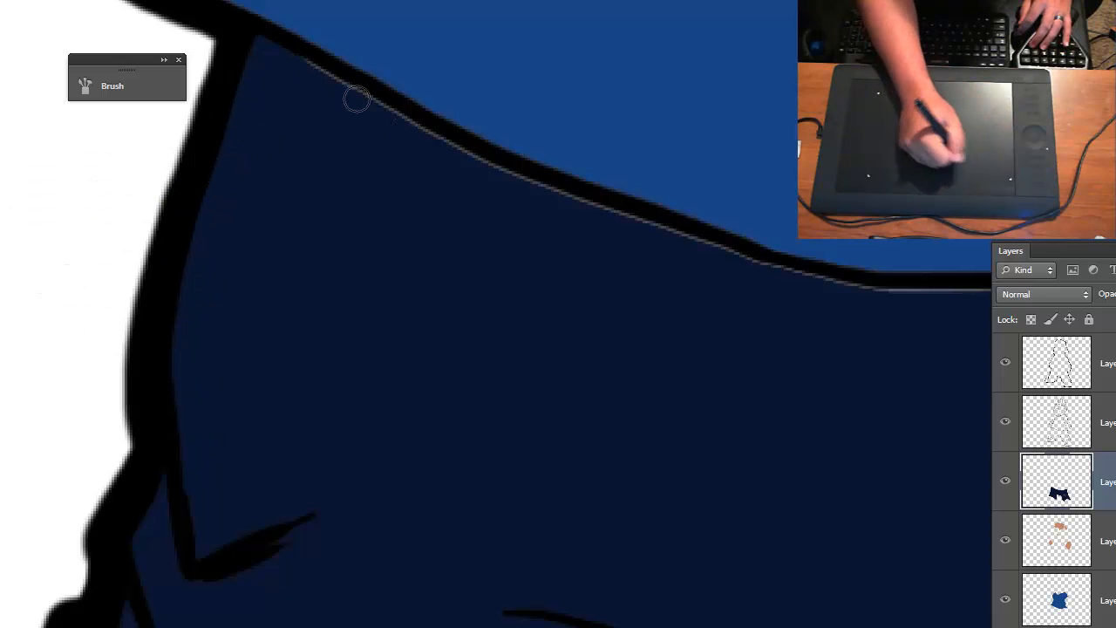
mouse_move(357, 99)
left_mouse_down()
mouse_move(374, 115)
mouse_move(398, 99)
mouse_move(583, 228)
mouse_move(616, 223)
mouse_move(560, 175)
left_mouse_up()
key("ctrl+z")
mouse_move(235, 125)
left_mouse_down()
mouse_move(257, 47)
mouse_move(329, 68)
mouse_move(491, 169)
mouse_move(803, 277)
left_mouse_up()
left_click_drag(824, 384, 155, 330)
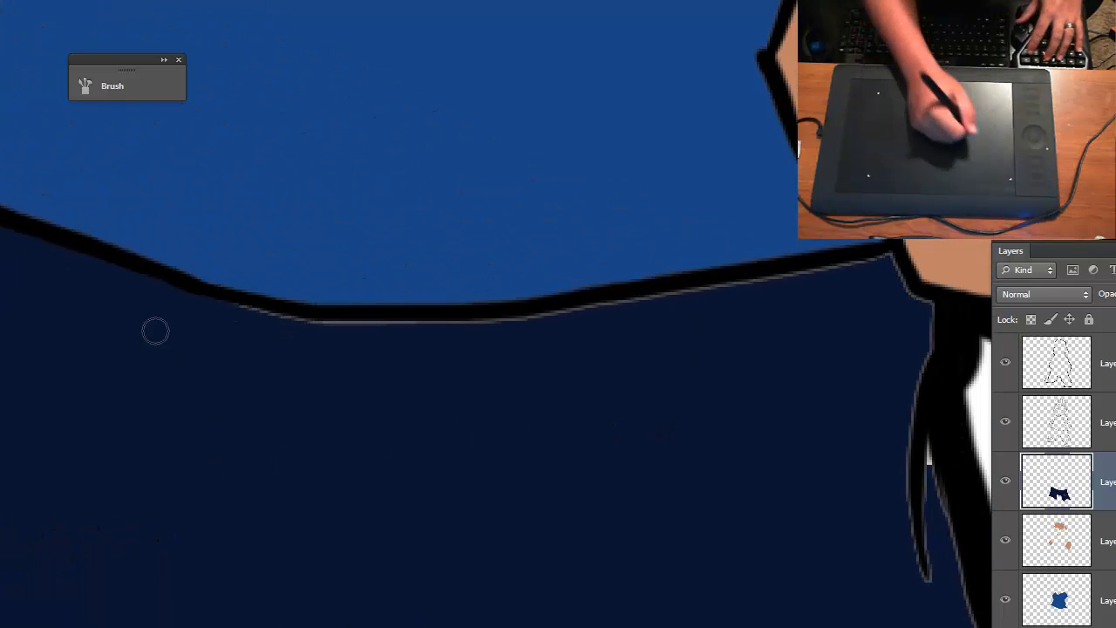
mouse_move(256, 315)
left_mouse_down()
mouse_move(372, 333)
mouse_move(872, 266)
left_mouse_up()
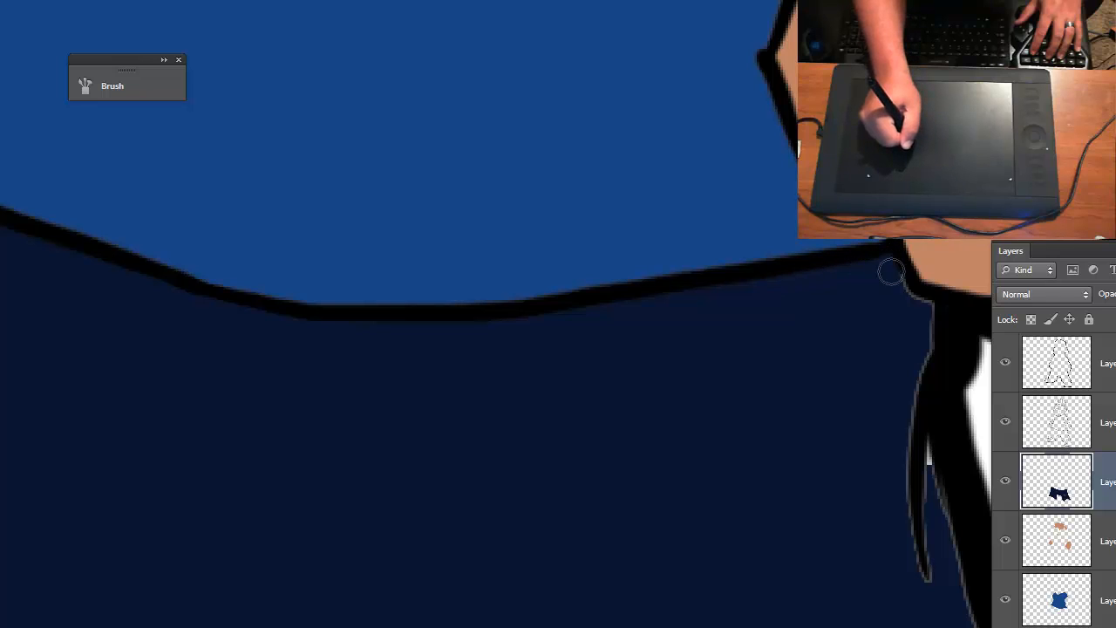
- Paint dark navy over the gaps around the right hip crease and inside the V-shaped knee fold
mouse_move(924, 326)
left_mouse_down()
mouse_move(889, 451)
mouse_move(921, 352)
mouse_move(927, 578)
left_mouse_up()
left_click_drag(934, 521, 919, 489)
mouse_move(803, 525)
left_mouse_down()
mouse_move(538, 343)
mouse_move(427, 166)
left_mouse_up()
mouse_move(587, 181)
left_mouse_down()
mouse_move(602, 289)
mouse_move(591, 349)
left_mouse_up()
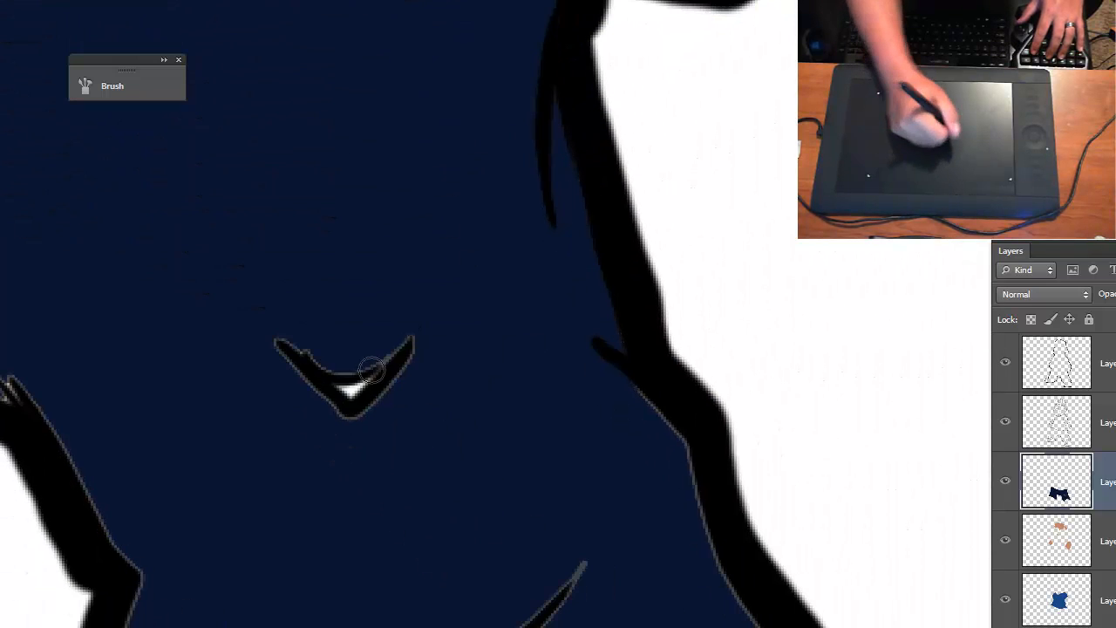
mouse_move(370, 370)
left_mouse_down()
mouse_move(336, 462)
mouse_move(412, 365)
mouse_move(352, 353)
mouse_move(320, 371)
mouse_move(313, 313)
mouse_move(285, 400)
left_mouse_up()
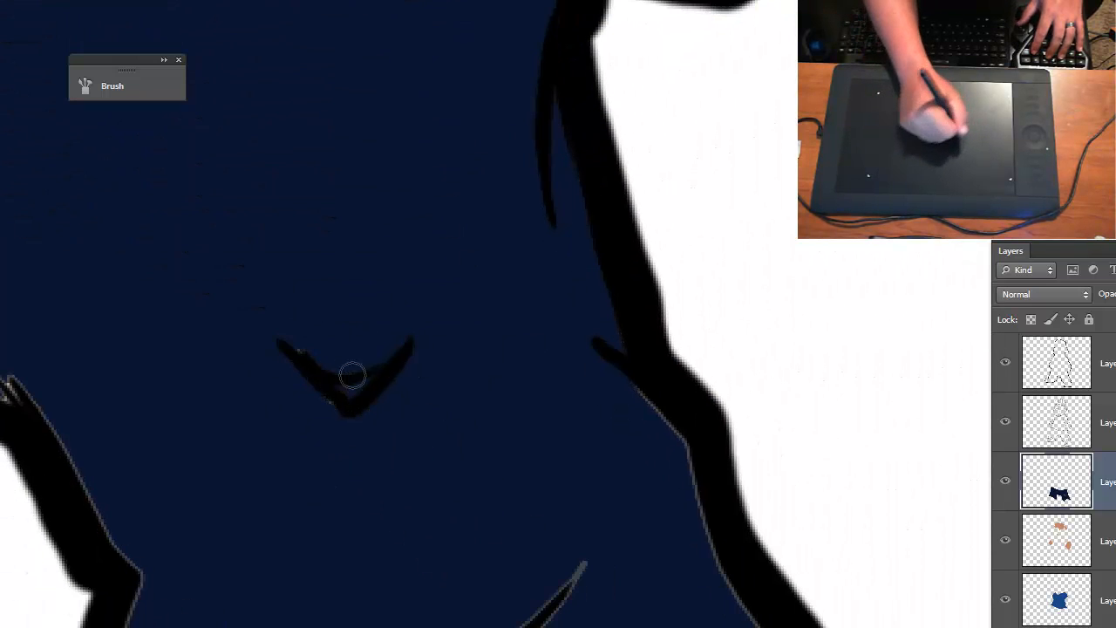
key("bracketright")
key("bracketright")
mouse_move(276, 340)
left_mouse_down()
mouse_move(292, 331)
mouse_move(271, 351)
left_mouse_up()
- Enlarge the brush and paint navy along the right pants leg's inner and outer edges, its fold line and the cuff
key("bracketright")
key("bracketright")
mouse_move(7, 375)
left_mouse_down()
mouse_move(68, 424)
mouse_move(118, 546)
left_mouse_up()
left_click_drag(215, 621, 139, 49)
left_click_drag(143, 261, 148, 472)
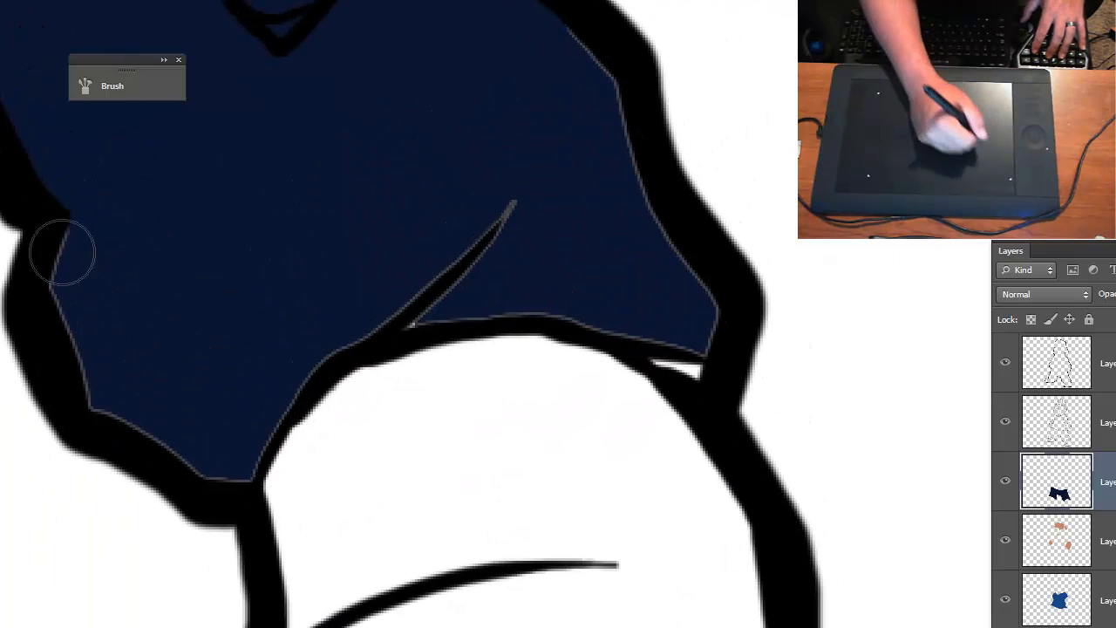
mouse_move(70, 217)
left_mouse_down()
mouse_move(72, 310)
mouse_move(105, 383)
mouse_move(85, 394)
mouse_move(228, 476)
mouse_move(256, 450)
mouse_move(249, 497)
mouse_move(301, 380)
mouse_move(337, 347)
mouse_move(382, 339)
mouse_move(504, 216)
mouse_move(436, 313)
mouse_move(385, 346)
mouse_move(473, 310)
left_mouse_up()
mouse_move(565, 319)
left_mouse_down()
mouse_move(640, 338)
mouse_move(665, 370)
mouse_move(696, 359)
mouse_move(721, 299)
mouse_move(700, 297)
mouse_move(672, 330)
mouse_move(660, 304)
mouse_move(714, 292)
mouse_move(644, 195)
mouse_move(692, 284)
mouse_move(616, 106)
mouse_move(550, 27)
left_mouse_up()
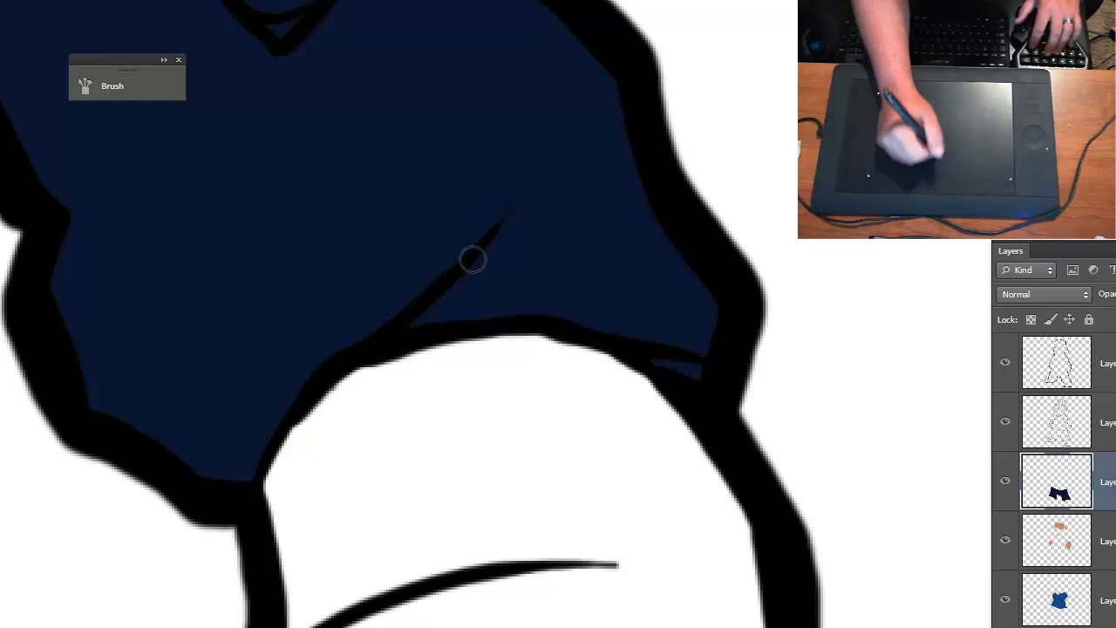
- Brush dark navy along the crotch line between the legs to cover the remaining pale edge
key("ctrl+minus")
key("ctrl+minus")
key("ctrl+minus")
left_click_drag(341, 357, 562, 476)
key("ctrl+plus")
key("ctrl+plus")
key("ctrl+plus")
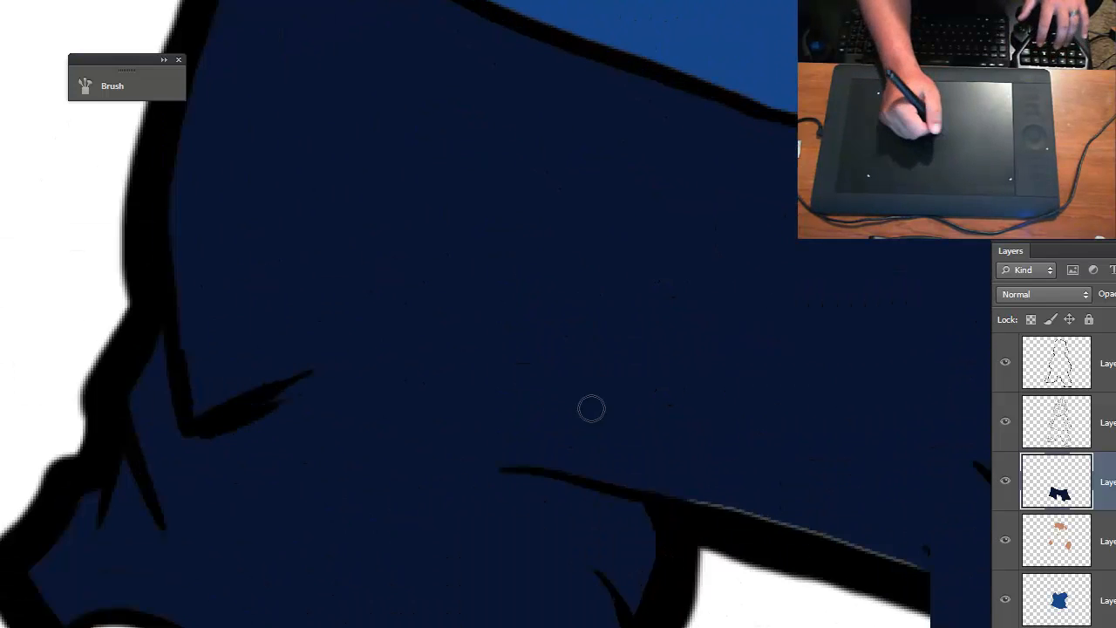
mouse_move(650, 440)
left_mouse_down()
mouse_move(566, 407)
mouse_move(253, 217)
left_mouse_up()
left_click_drag(263, 277, 517, 354)
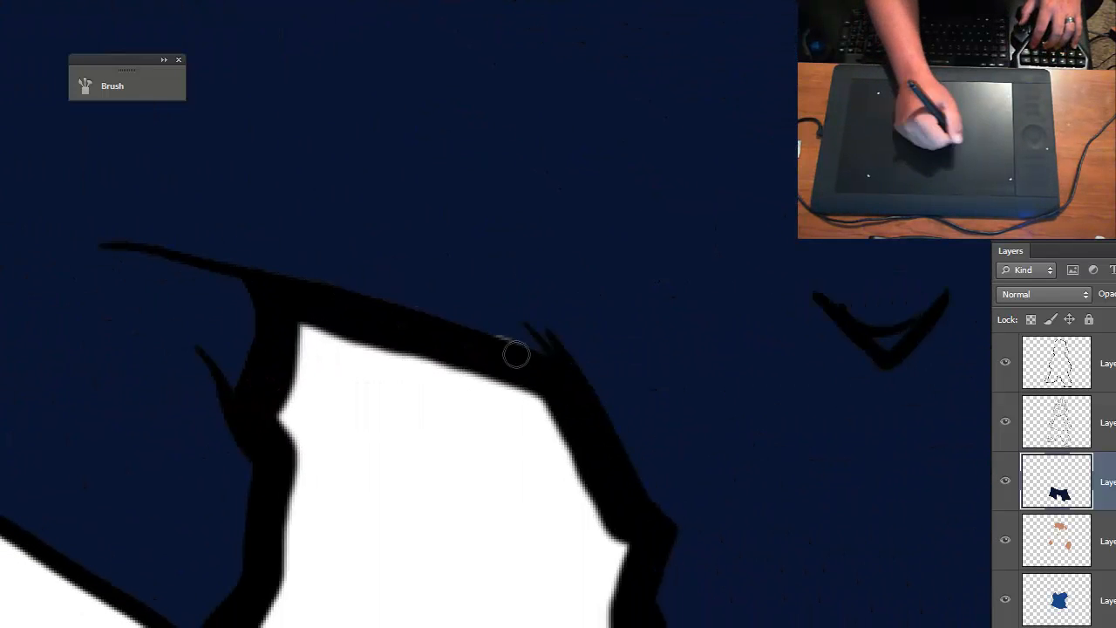
key("ctrl+minus")
key("ctrl+minus")
key("ctrl+minus")
left_click_drag(701, 392, 716, 287)
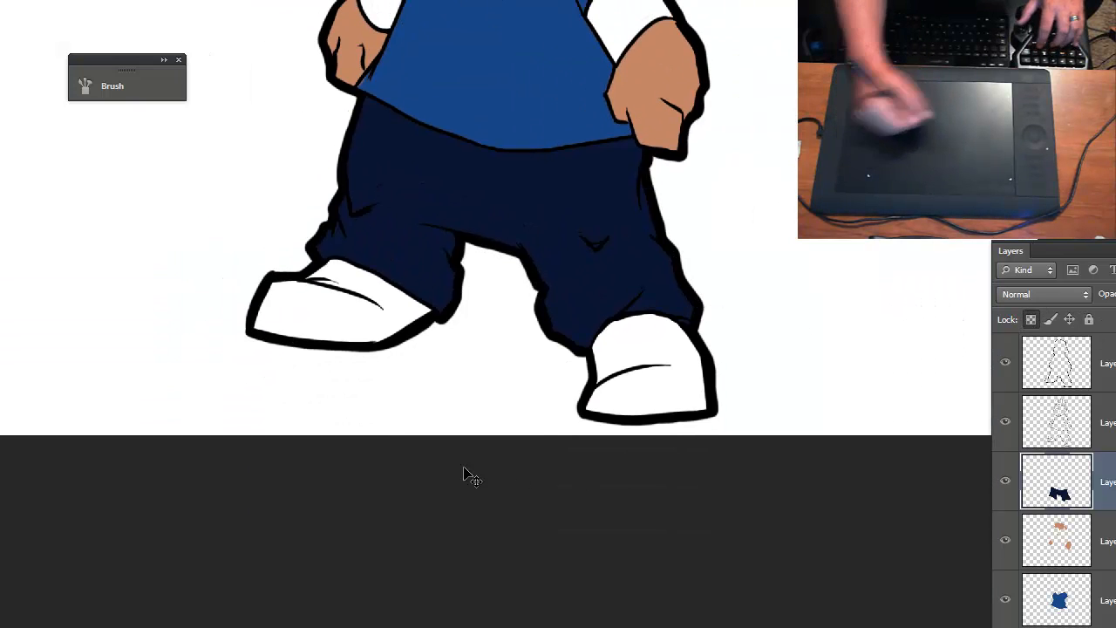
- Set the foreground color to the neutral near-black 0d0d0d for the beard
key("ctrl+plus")
key("ctrl+minus")
key("ctrl+minus")
key("ctrl+plus")
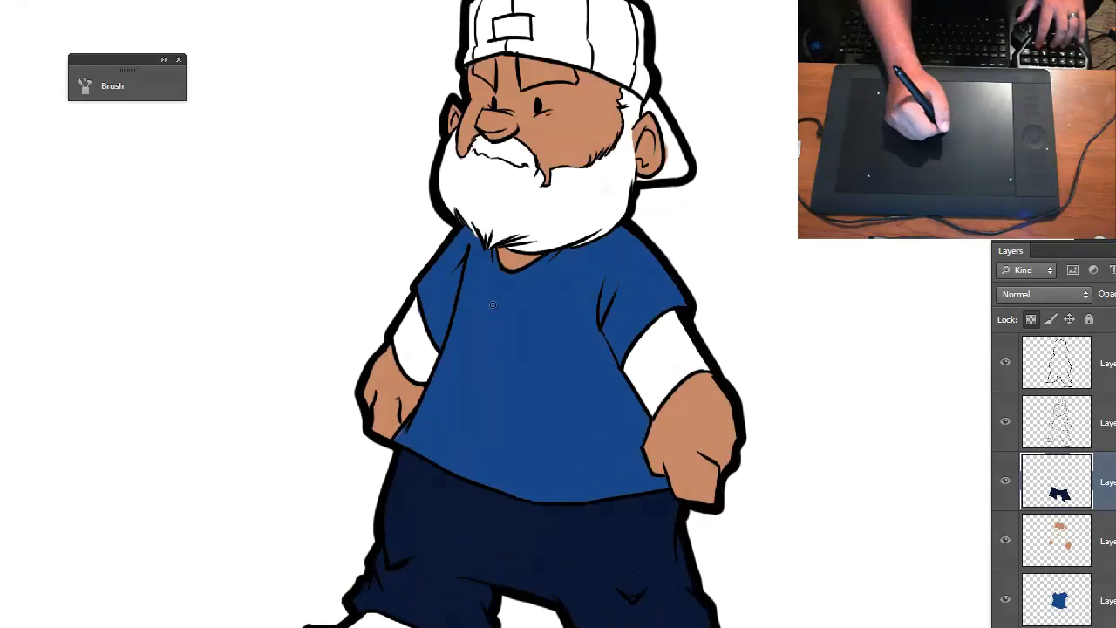
key("ctrl+plus")
key("ctrl+plus")
mouse_move(518, 189)
left_mouse_down()
mouse_move(439, 428)
mouse_move(516, 256)
left_mouse_up()
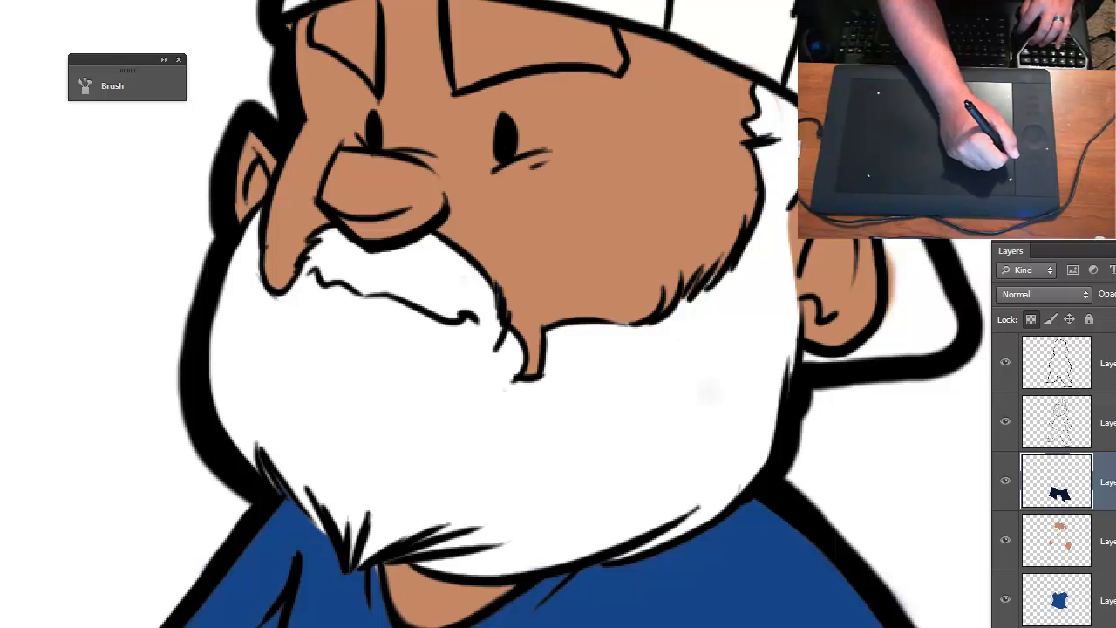
key("n")
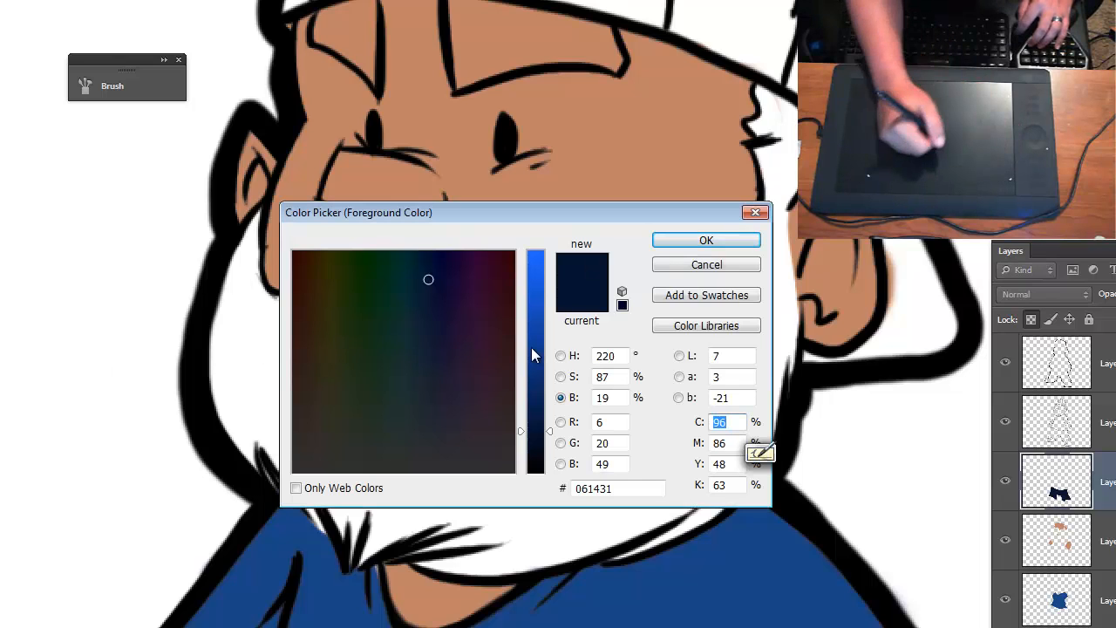
left_click_drag(536, 434, 540, 452)
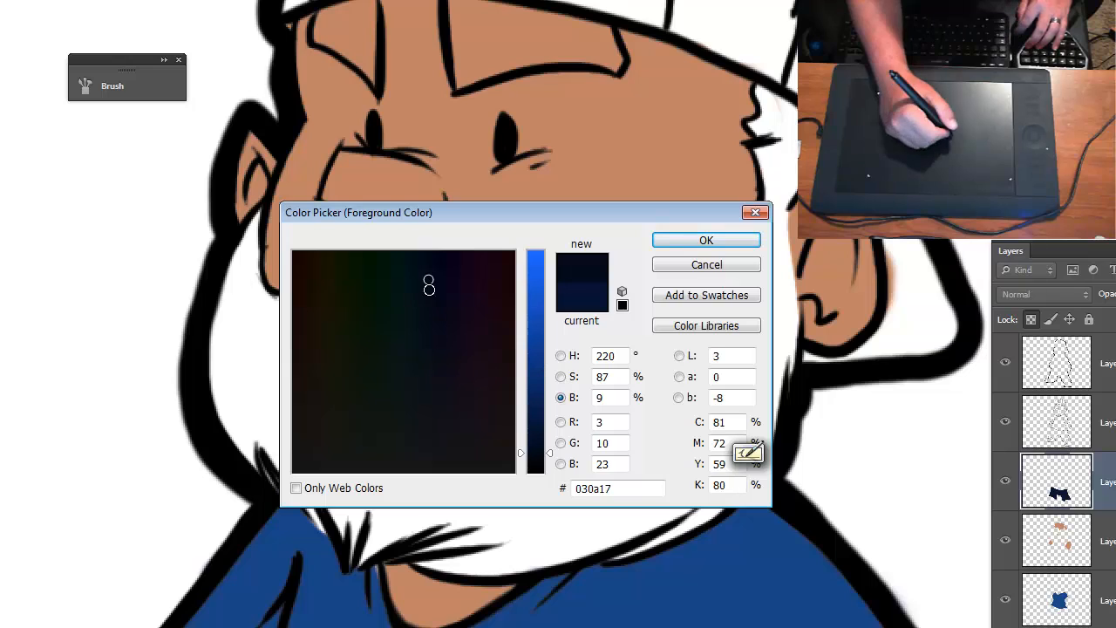
left_click(440, 264)
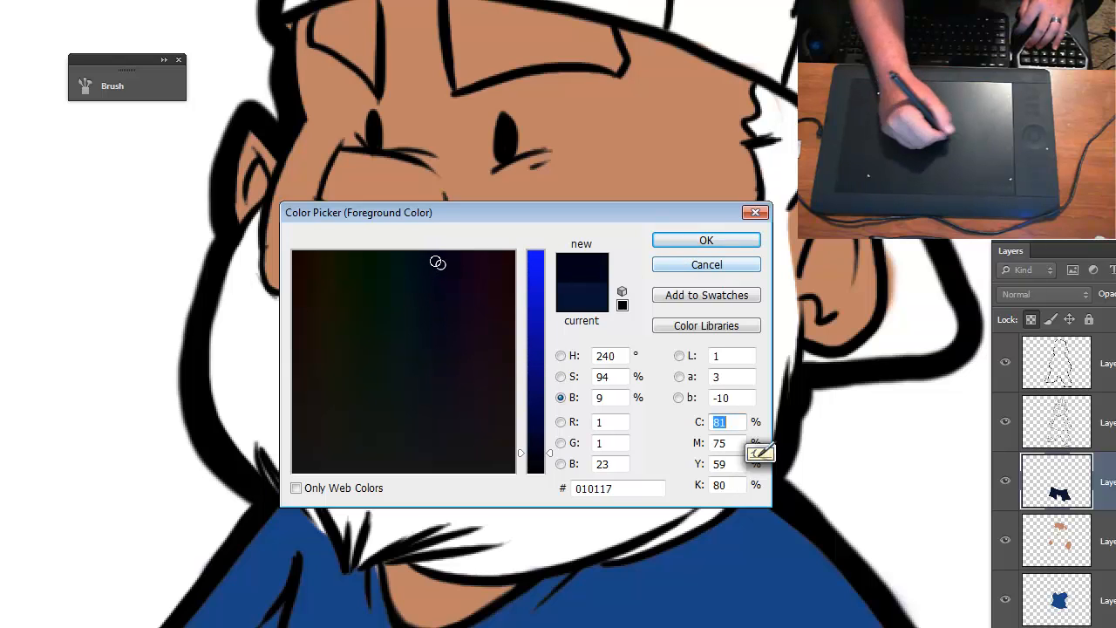
mouse_move(371, 263)
left_mouse_down()
mouse_move(316, 265)
mouse_move(419, 259)
mouse_move(287, 260)
mouse_move(440, 265)
left_mouse_up()
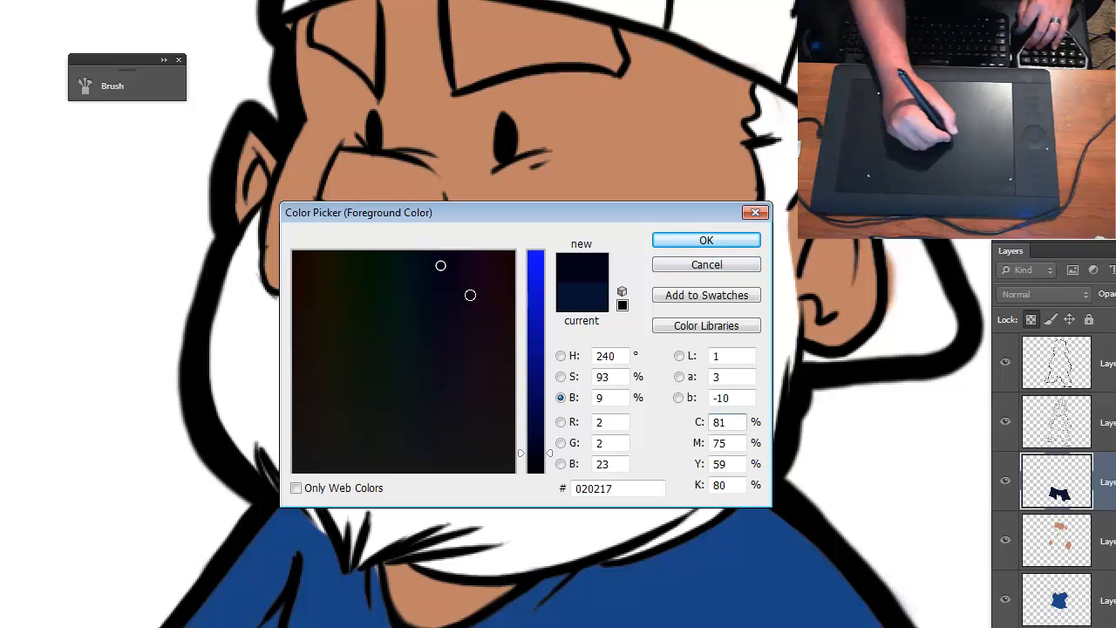
left_click(550, 455)
left_click_drag(550, 455, 545, 505)
left_click(444, 271)
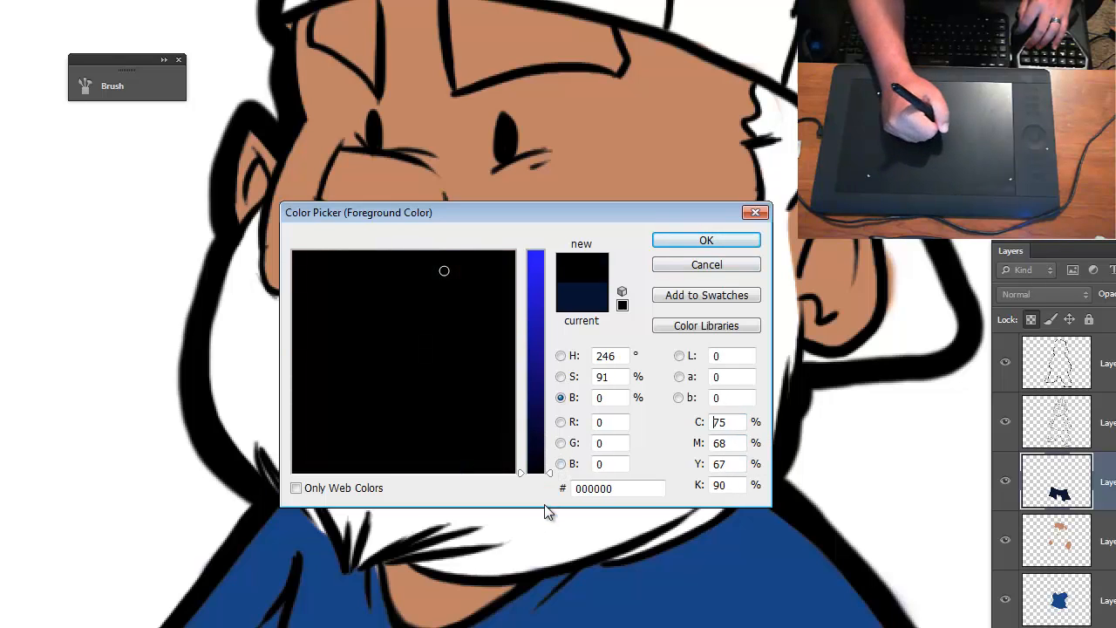
left_click_drag(544, 464, 558, 158)
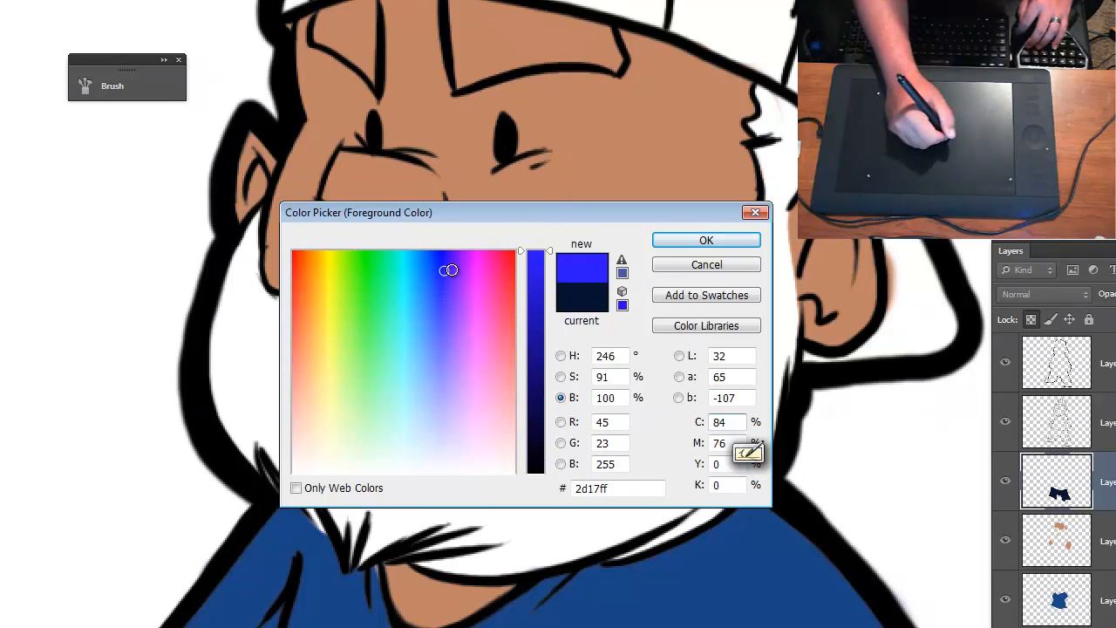
left_click_drag(436, 299, 295, 496)
left_click_drag(534, 301, 544, 461)
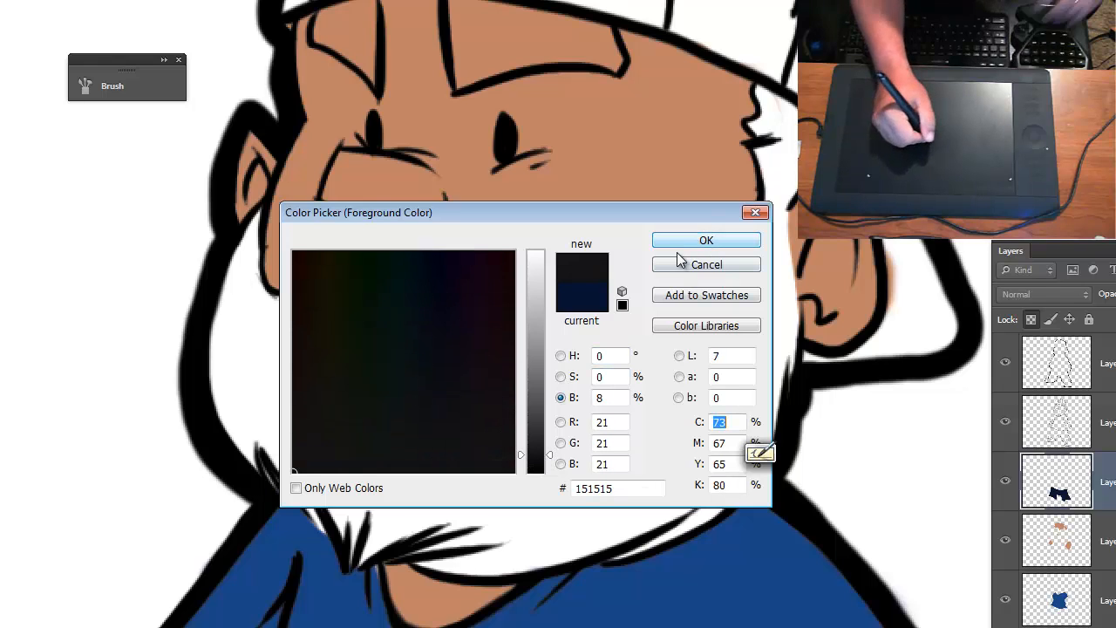
left_click_drag(551, 461, 552, 463)
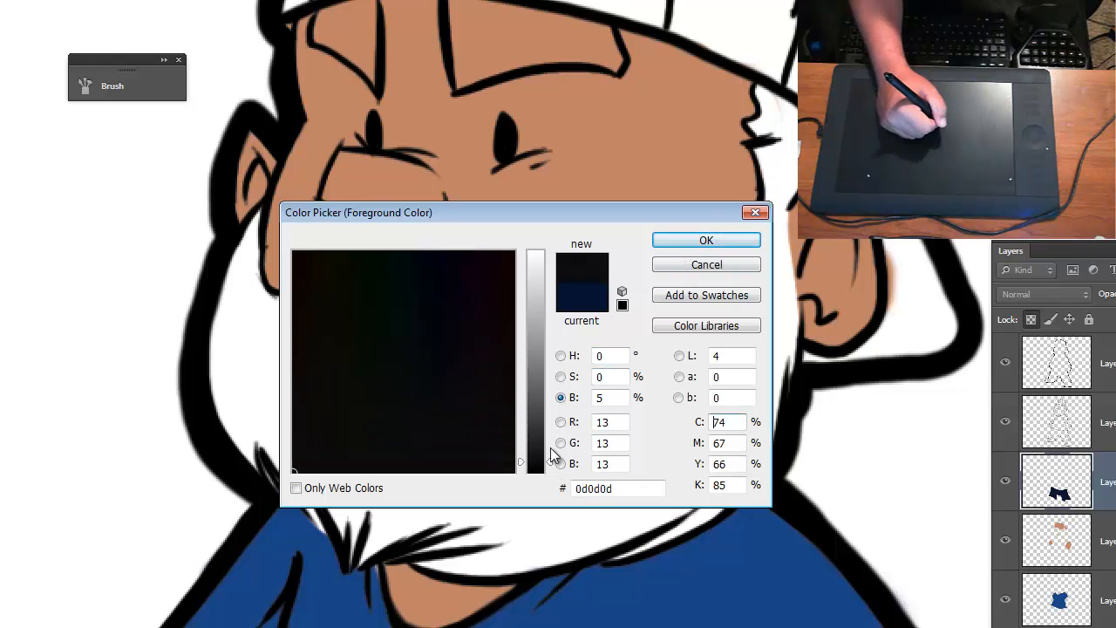
left_click(714, 244)
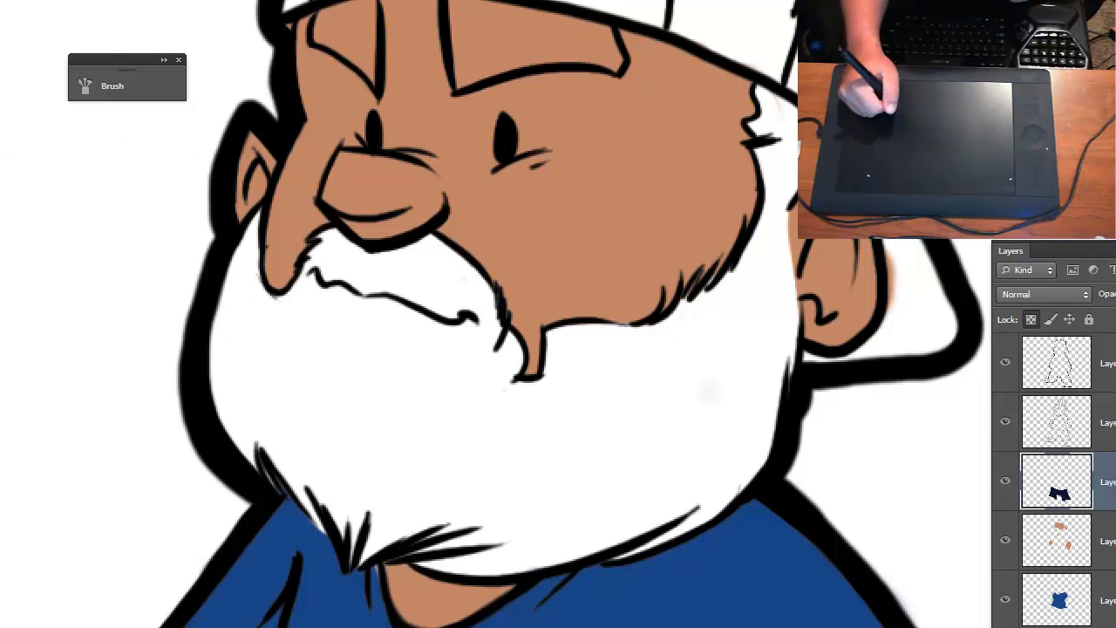
- Create a new layer, brush near-black along the beard's left edge, enlarge the brush and move the layer below the blue shirt layer
key("ctrl+shift+alt+n")
mouse_move(274, 233)
left_mouse_down()
mouse_move(240, 312)
mouse_move(251, 295)
mouse_move(240, 297)
mouse_move(225, 377)
mouse_move(232, 423)
left_mouse_up()
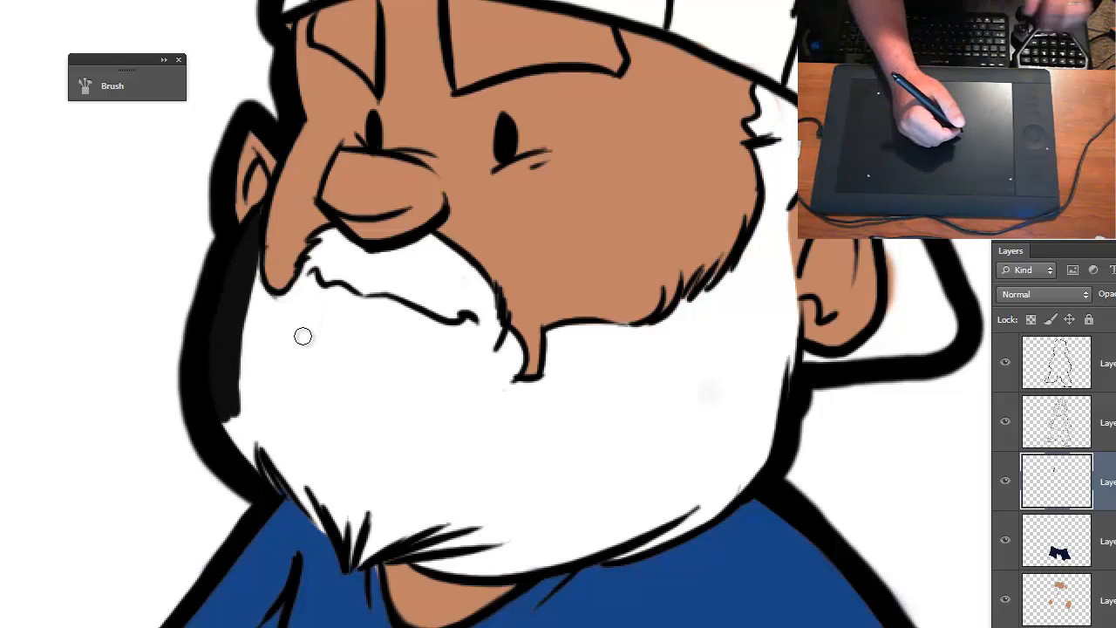
key("bracketright")
key("bracketright")
key("bracketright")
key("bracketright")
key("bracketright")
key("bracketright")
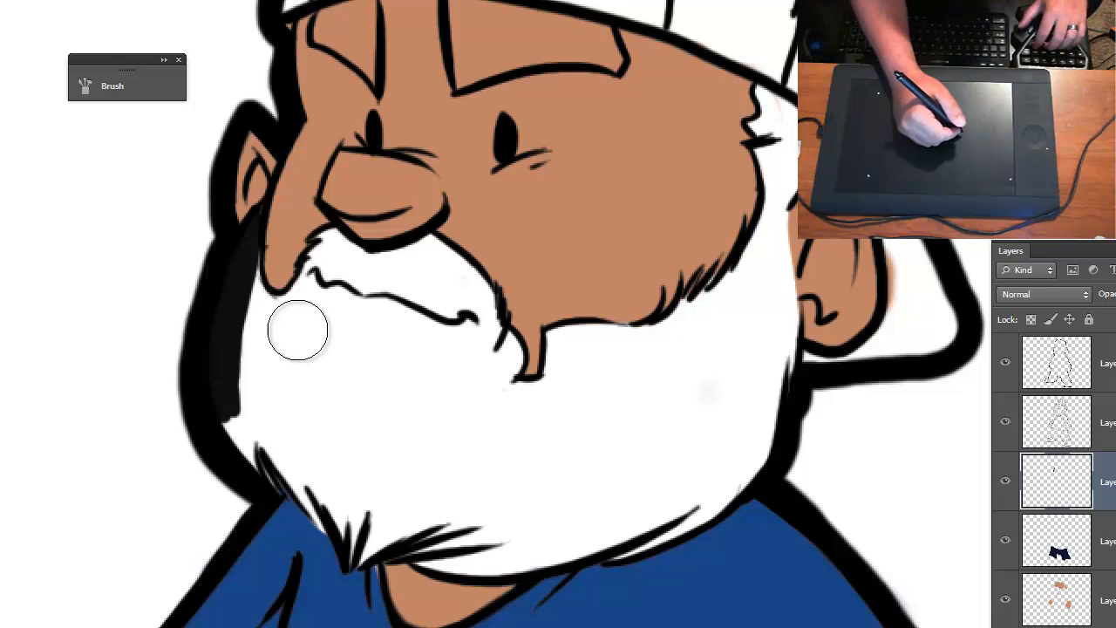
mouse_move(1103, 482)
left_mouse_down()
mouse_move(1103, 602)
mouse_move(1104, 514)
left_mouse_up()
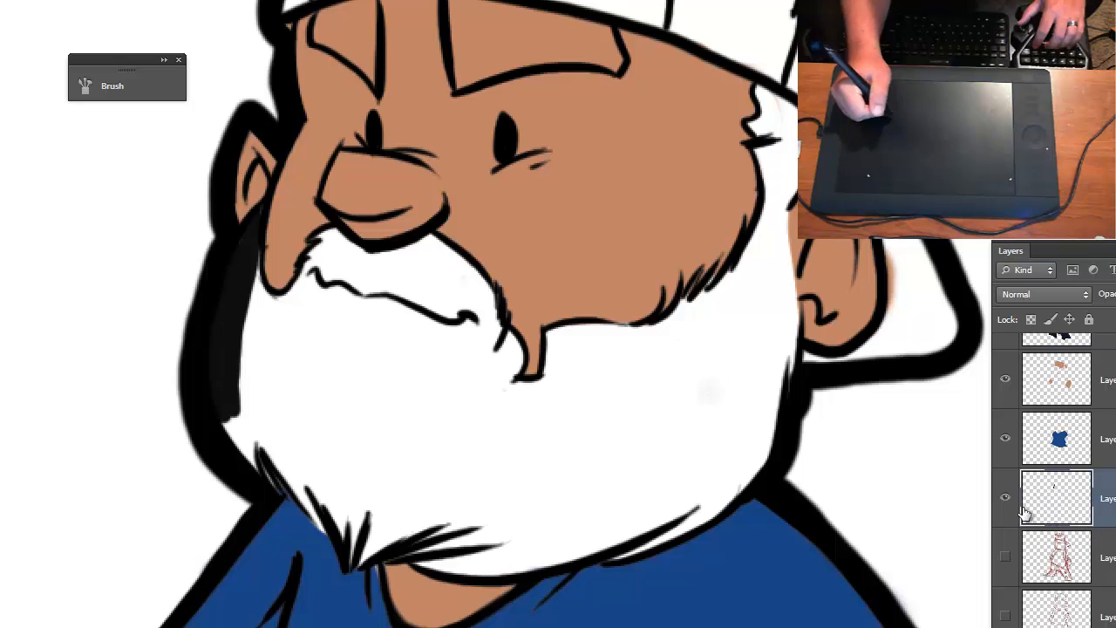
- Paint the whole beard and mustache near-black up to the outlines, and make the skin color layer active
mouse_move(274, 237)
left_mouse_down()
mouse_move(344, 237)
mouse_move(336, 370)
mouse_move(257, 357)
mouse_move(346, 244)
mouse_move(406, 232)
mouse_move(394, 346)
mouse_move(449, 410)
mouse_move(546, 473)
mouse_move(587, 483)
mouse_move(663, 335)
mouse_move(726, 317)
mouse_move(730, 258)
mouse_move(756, 185)
mouse_move(752, 88)
mouse_move(797, 134)
mouse_move(794, 164)
mouse_move(755, 228)
mouse_move(762, 280)
mouse_move(775, 256)
mouse_move(767, 367)
mouse_move(777, 330)
mouse_move(759, 408)
mouse_move(650, 503)
mouse_move(530, 529)
mouse_move(339, 530)
mouse_move(284, 449)
mouse_move(271, 448)
mouse_move(256, 388)
mouse_move(331, 443)
mouse_move(386, 396)
mouse_move(456, 540)
mouse_move(538, 596)
left_mouse_up()
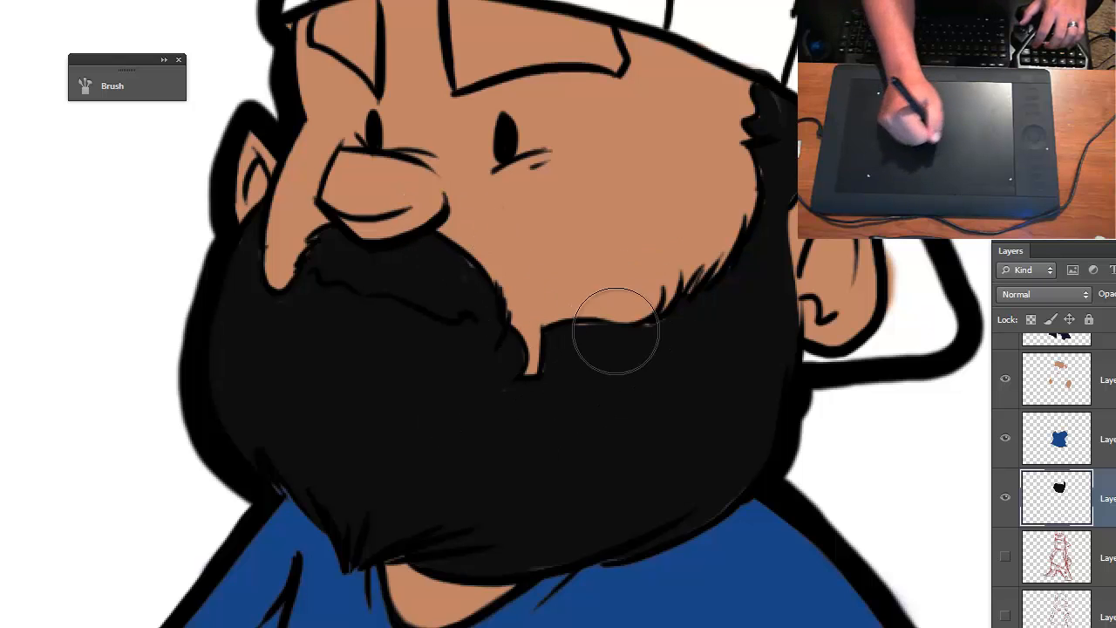
key("ctrl+plus")
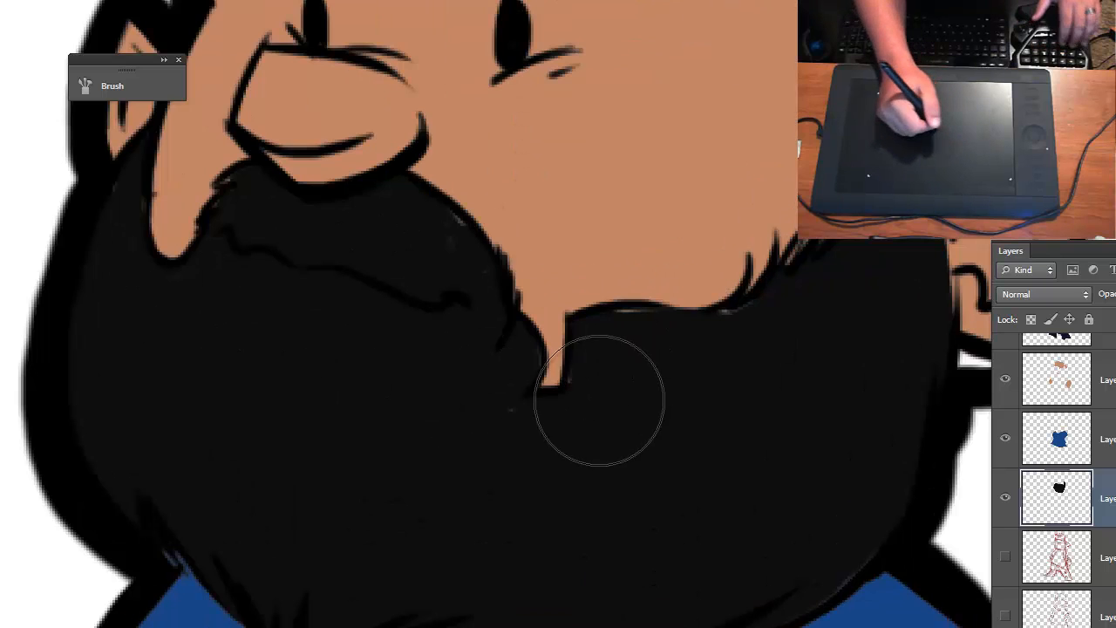
left_click(1092, 395)
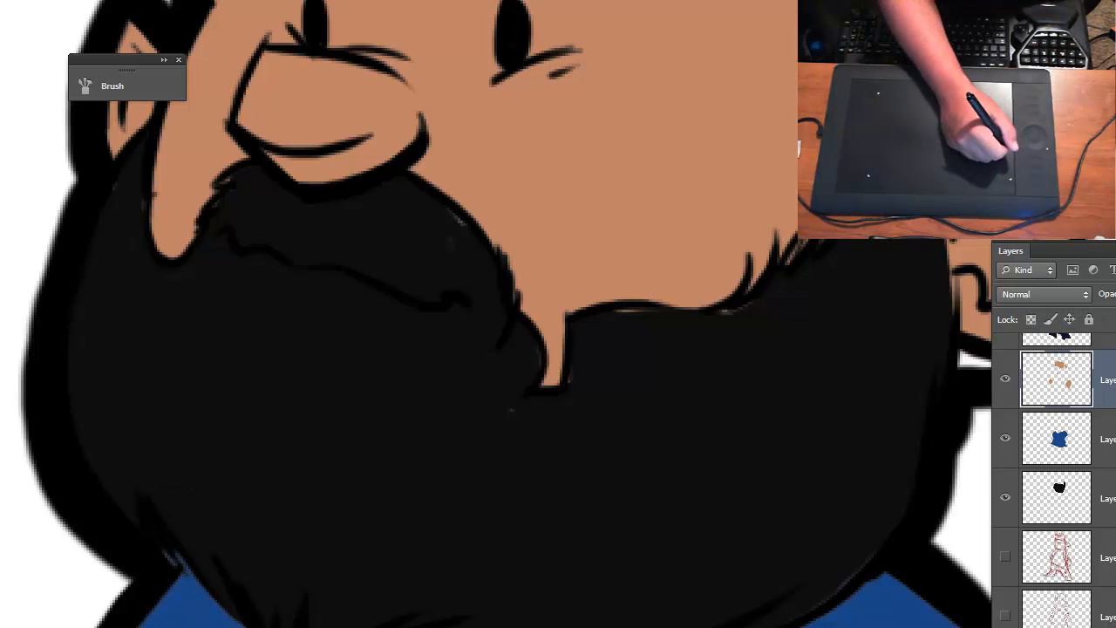
- Shrink the brush and clean up the stray pale slivers along the beard and mustache outlines on the skin color layer
key("bracketleft")
key("bracketleft")
key("bracketleft")
key("bracketleft")
key("bracketleft")
key("bracketleft")
key("bracketleft")
key("bracketleft")
key("bracketleft")
key("bracketleft")
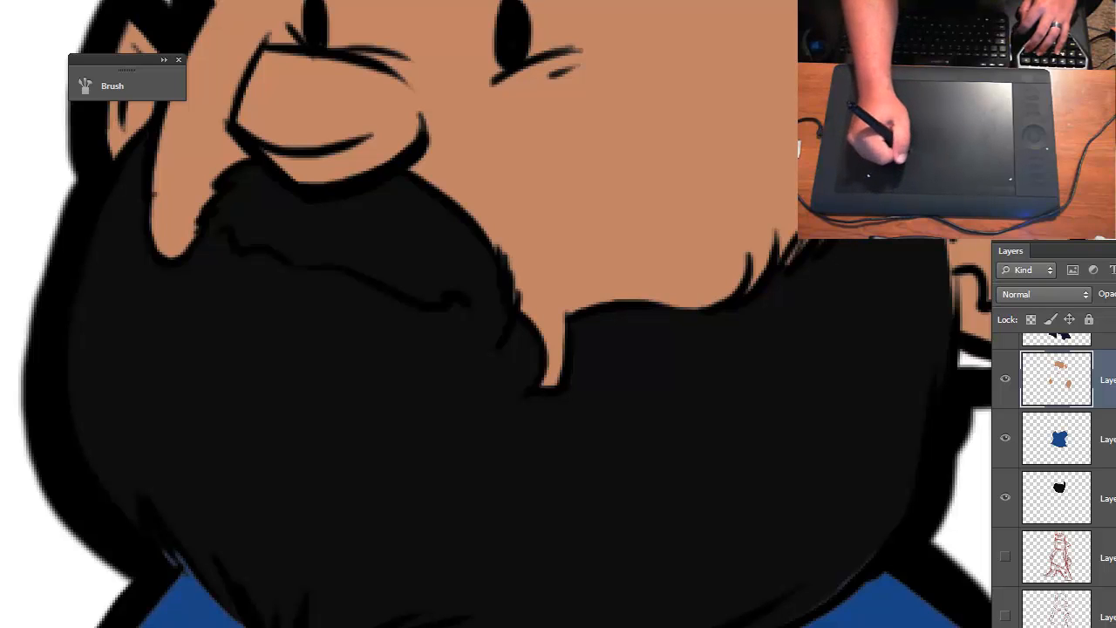
mouse_move(892, 246)
left_mouse_down()
mouse_move(740, 191)
mouse_move(688, 201)
mouse_move(758, 215)
mouse_move(715, 255)
left_mouse_up()
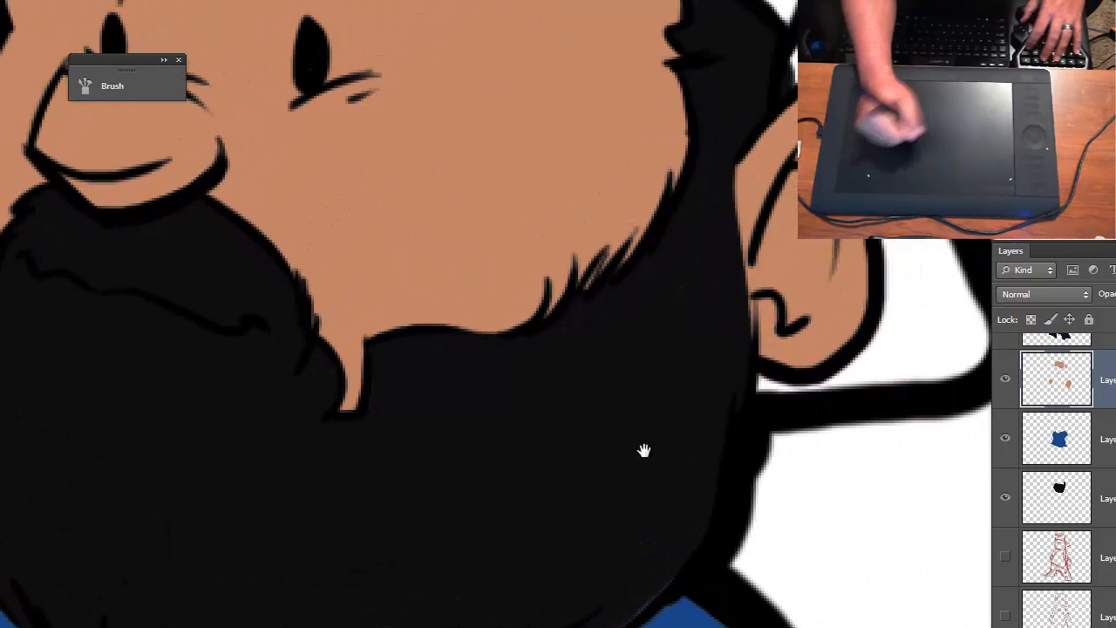
left_click_drag(643, 450, 708, 384)
key("ctrl+minus")
key("ctrl+minus")
key("ctrl+minus")
key("ctrl+plus")
key("ctrl+plus")
left_click_drag(648, 438, 733, 481)
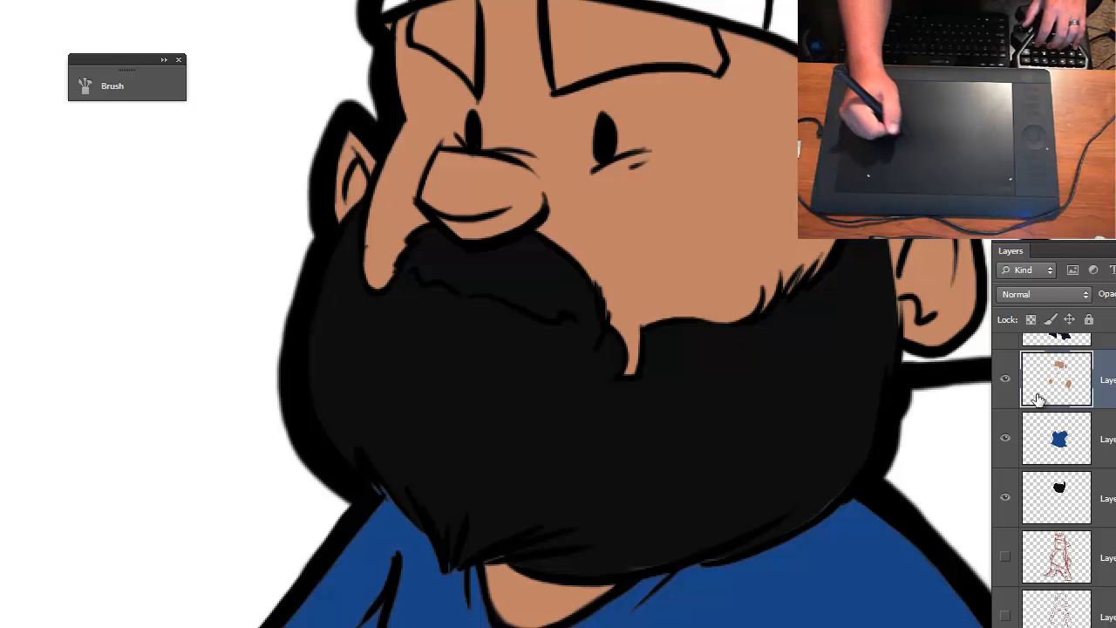
left_click(1062, 491)
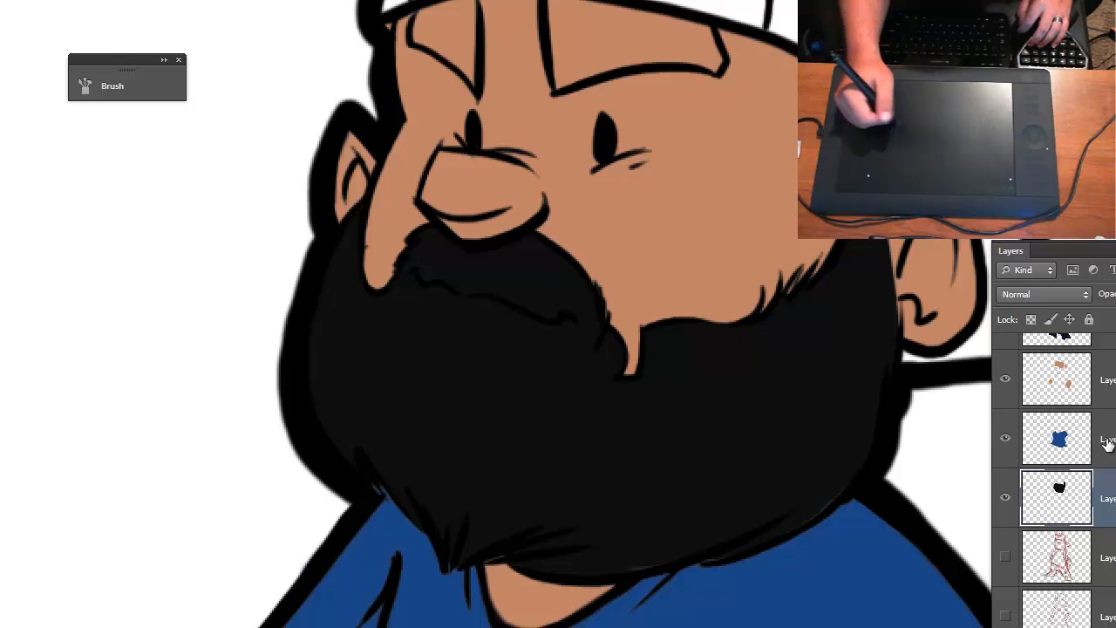
left_click(1070, 392)
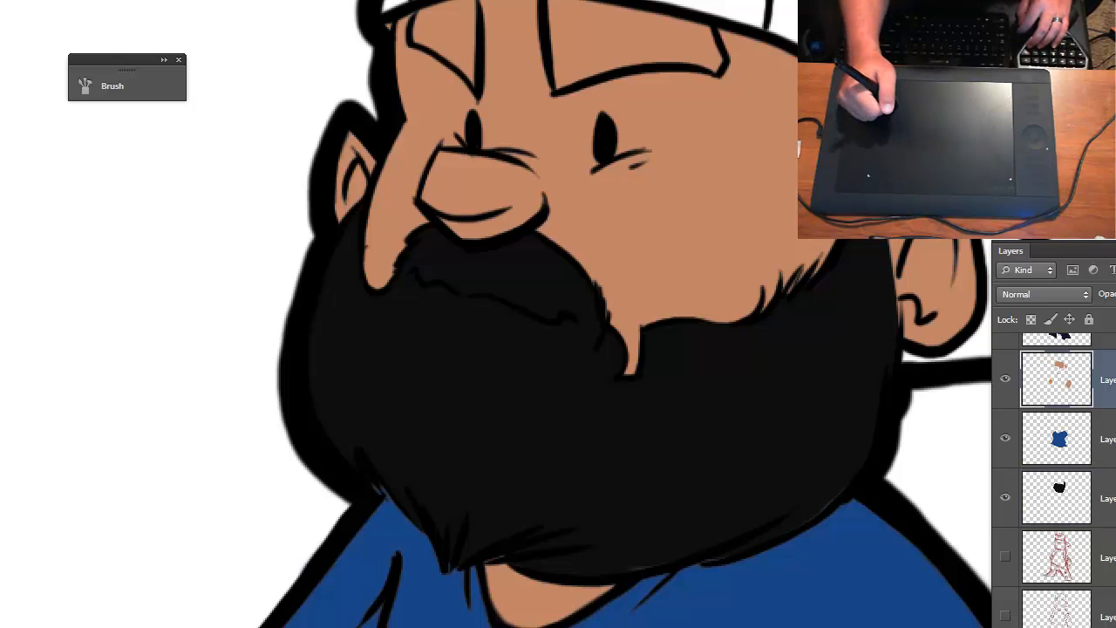
left_click(1115, 627)
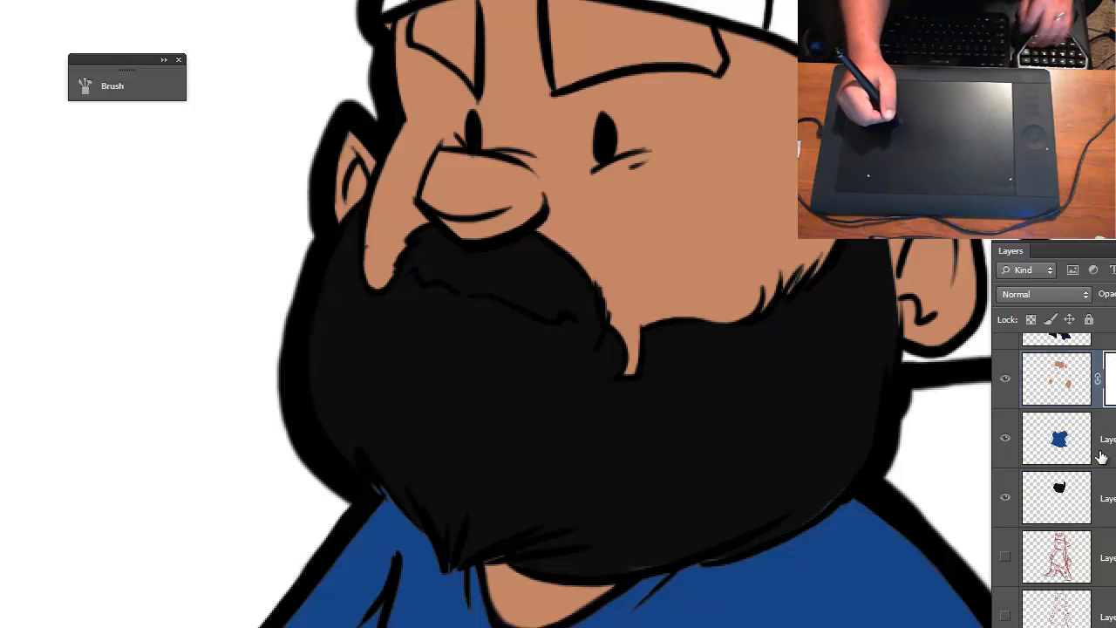
key("ctrl+z")
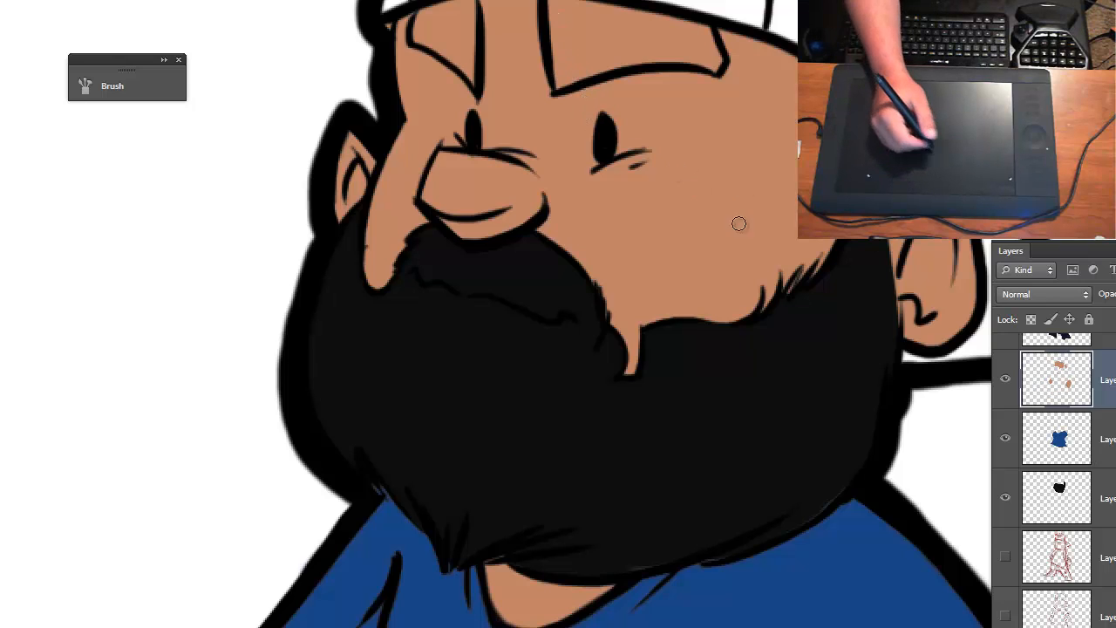
- On the beard color layer, paint near-black over the hair under the cap's front edge and beneath the eyebrow areas
left_click(1056, 495)
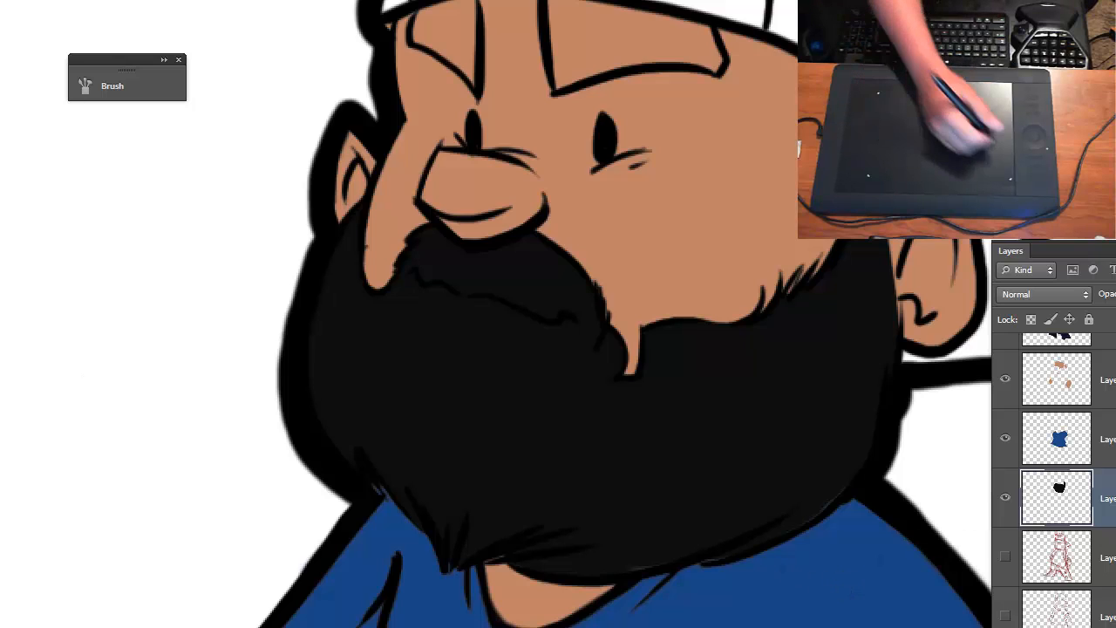
key("e")
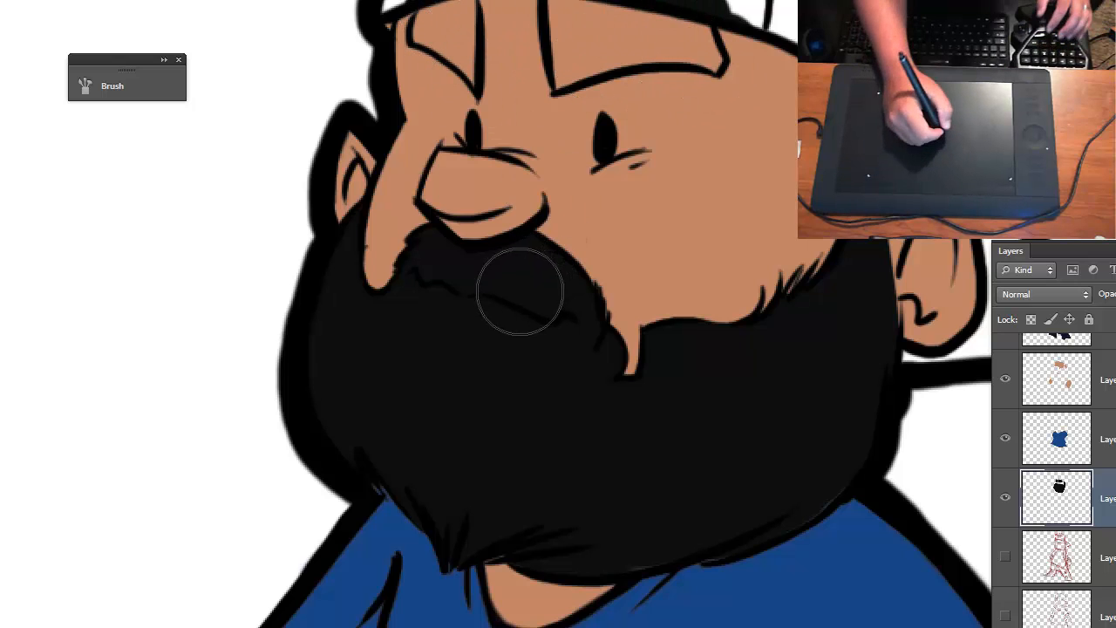
- On the skin color layer, erase the skin inside the larger eyebrow's outline to reveal the near-black underneath
left_click(1106, 381)
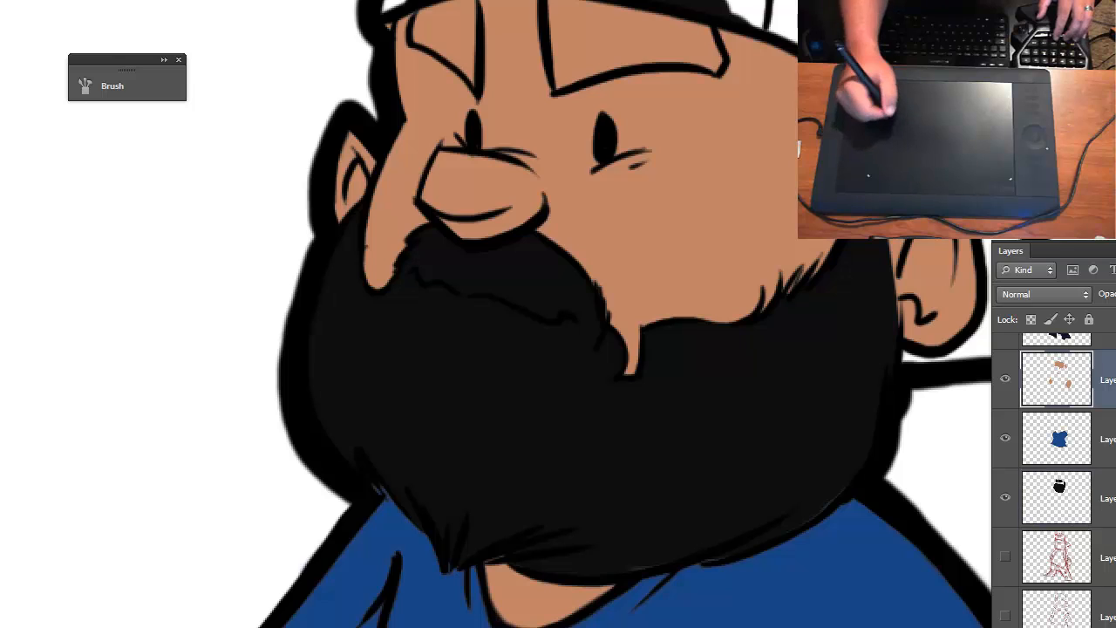
key("ctrl+shift+alt+n")
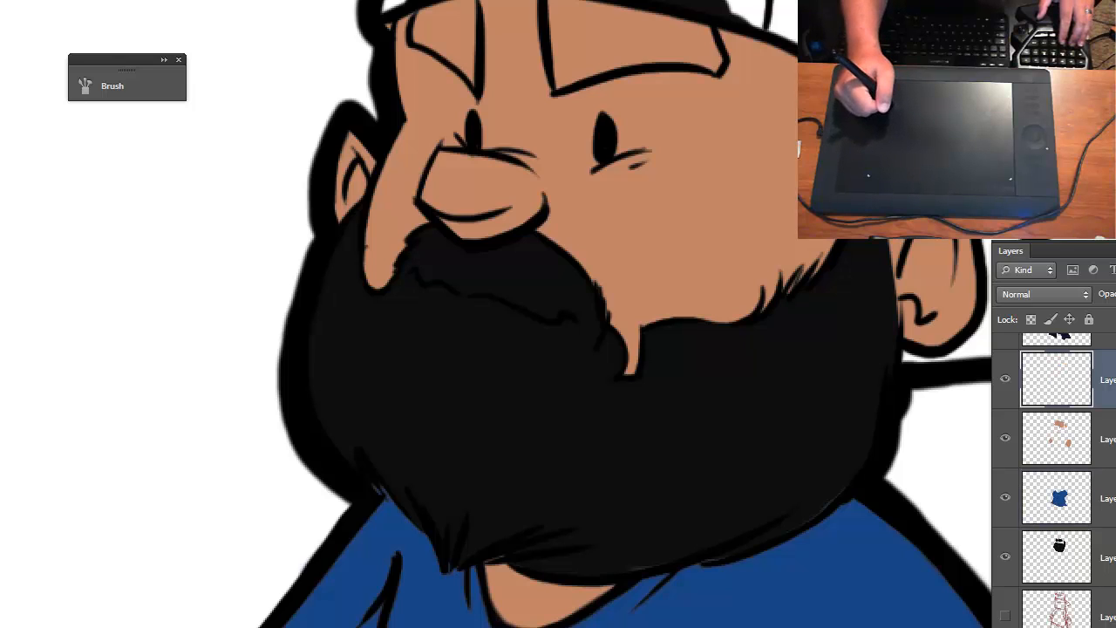
key("ctrl+z")
left_click(1083, 366)
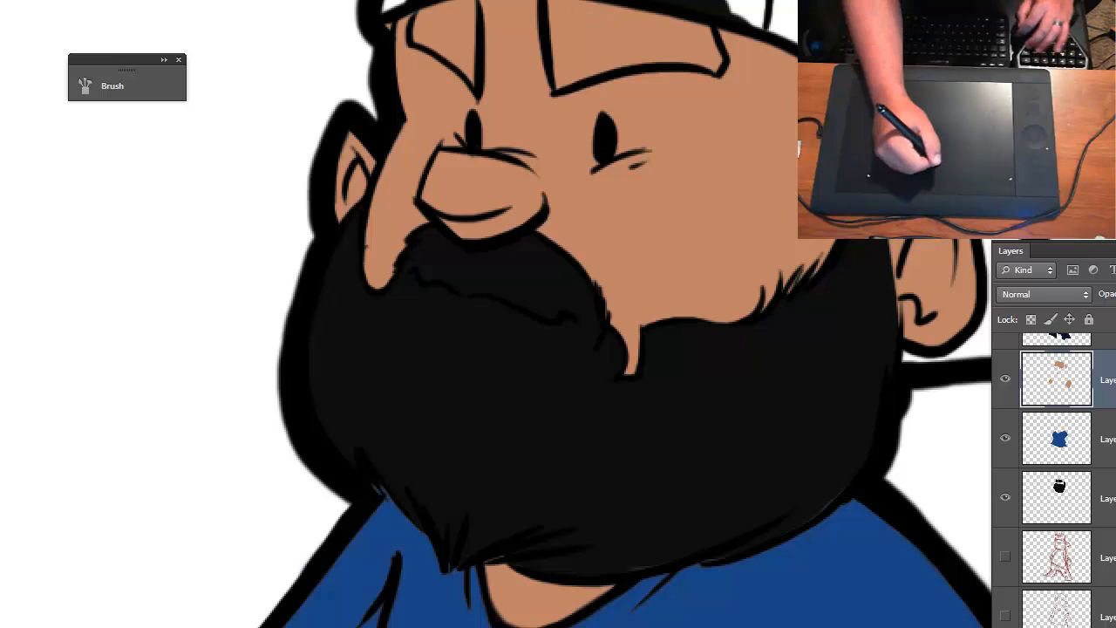
left_click_drag(554, 27, 557, 82)
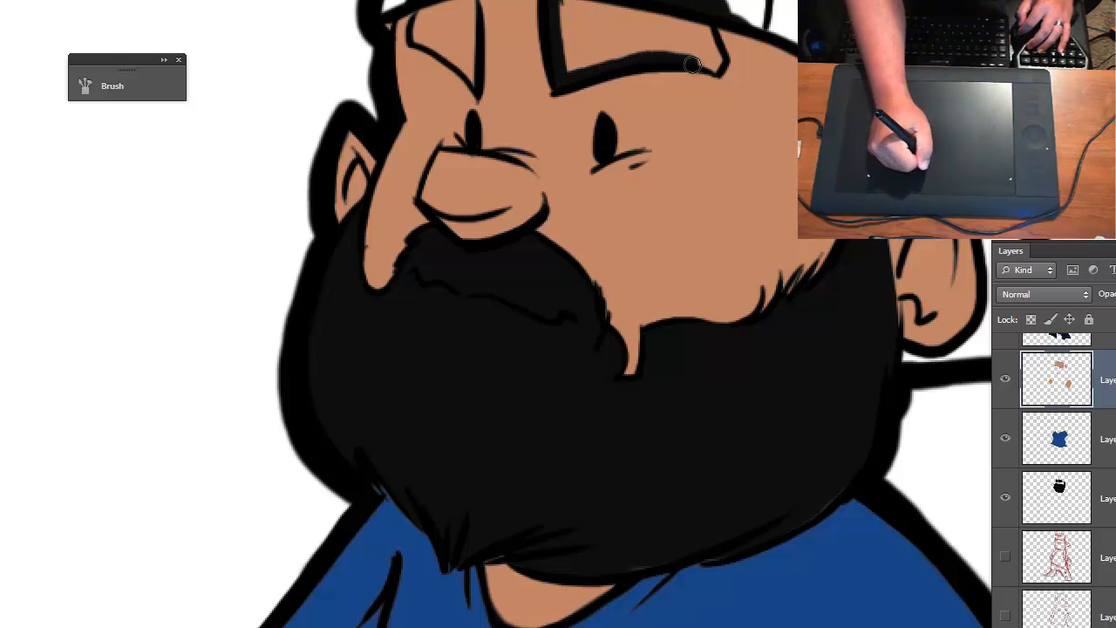
mouse_move(709, 36)
left_mouse_down()
mouse_move(714, 77)
mouse_move(711, 51)
mouse_move(714, 65)
mouse_move(563, 77)
left_mouse_up()
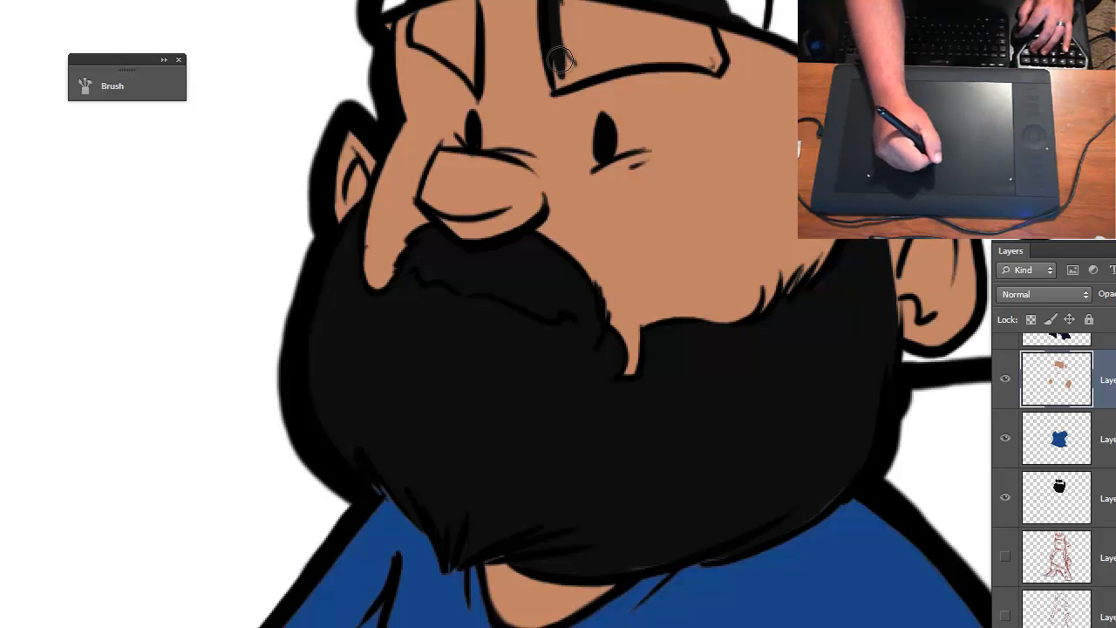
mouse_move(553, 12)
left_mouse_down()
mouse_move(563, 88)
mouse_move(628, 32)
mouse_move(623, 23)
mouse_move(591, 49)
mouse_move(592, 37)
mouse_move(565, 64)
mouse_move(564, 7)
mouse_move(694, 34)
mouse_move(719, 65)
mouse_move(650, 57)
mouse_move(594, 69)
mouse_move(643, 62)
mouse_move(651, 33)
left_mouse_up()
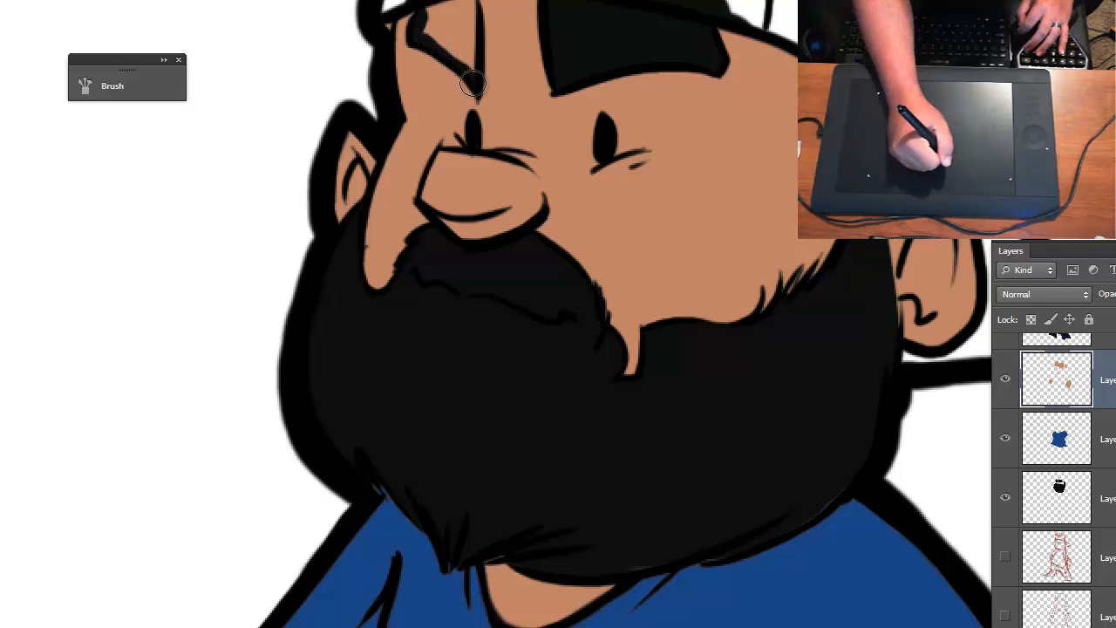
- Erase the skin color inside the smaller eyebrow up to its outlines, redoing the stroke that crossed the edge
mouse_move(472, 83)
left_mouse_down()
mouse_move(472, 7)
mouse_move(471, 60)
mouse_move(468, 7)
mouse_move(440, 11)
mouse_move(458, 6)
mouse_move(431, 24)
mouse_move(452, 57)
mouse_move(484, 57)
left_mouse_up()
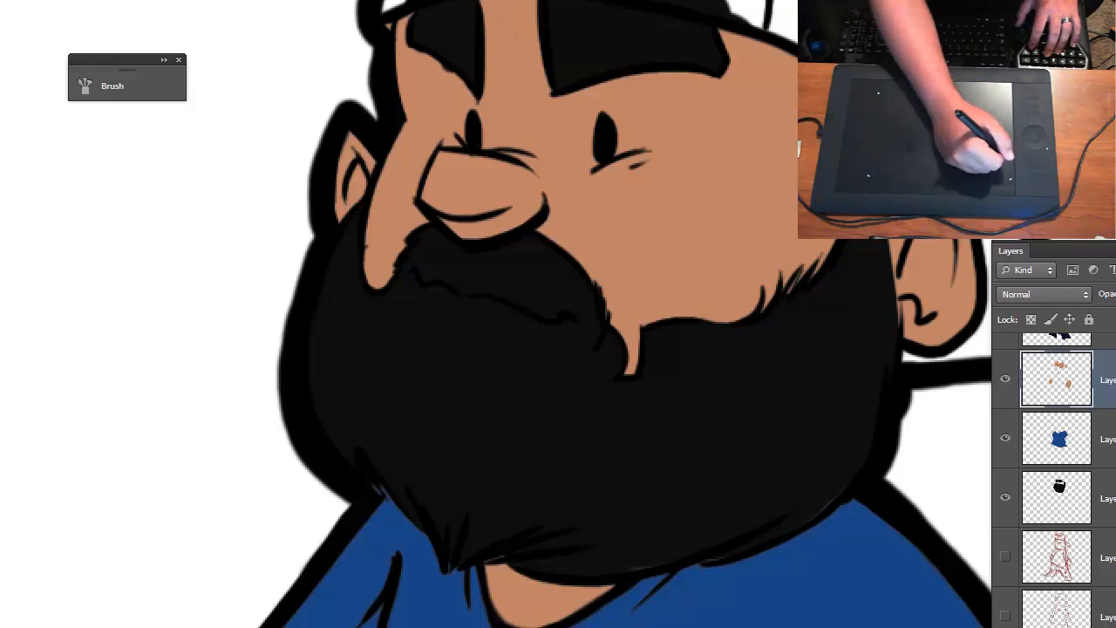
key("ctrl+z")
mouse_move(422, 19)
left_mouse_down()
mouse_move(449, 9)
mouse_move(467, 52)
left_mouse_up()
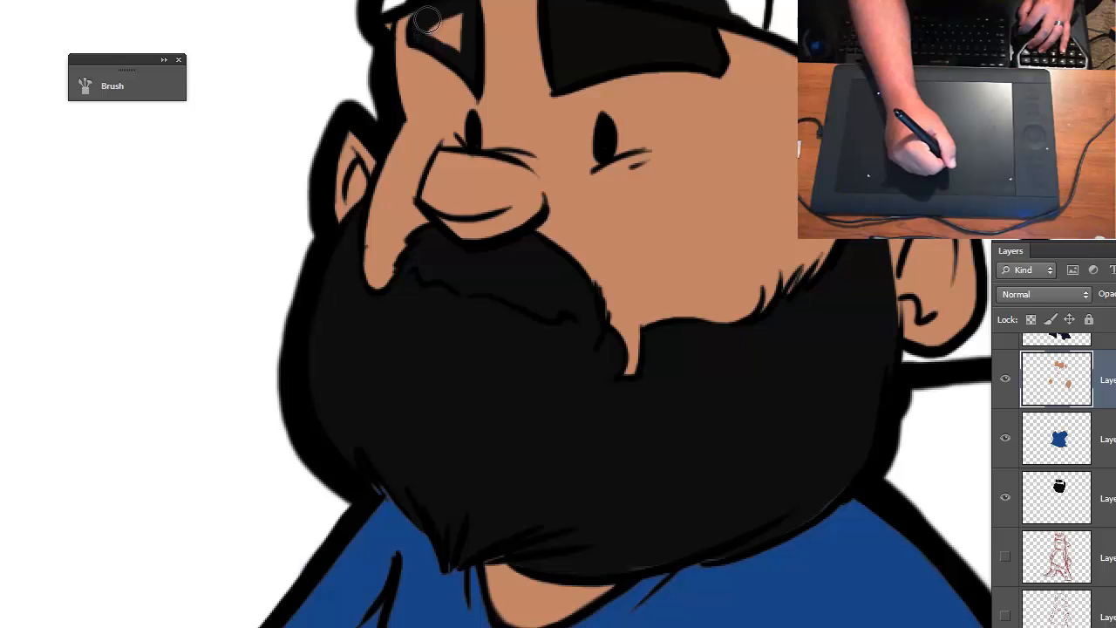
mouse_move(445, 23)
left_mouse_down()
mouse_move(420, 17)
mouse_move(417, 27)
mouse_move(458, 16)
mouse_move(389, 34)
left_mouse_up()
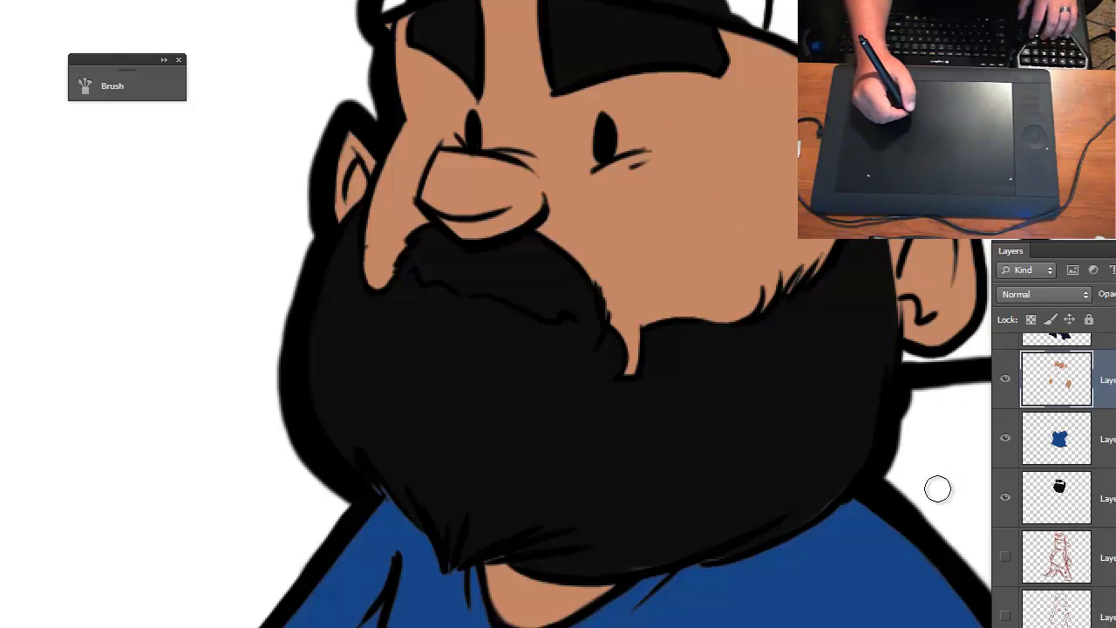
- Turn on layer locking for the finished skin, beard and navy pants color layers
key("ctrl+minus")
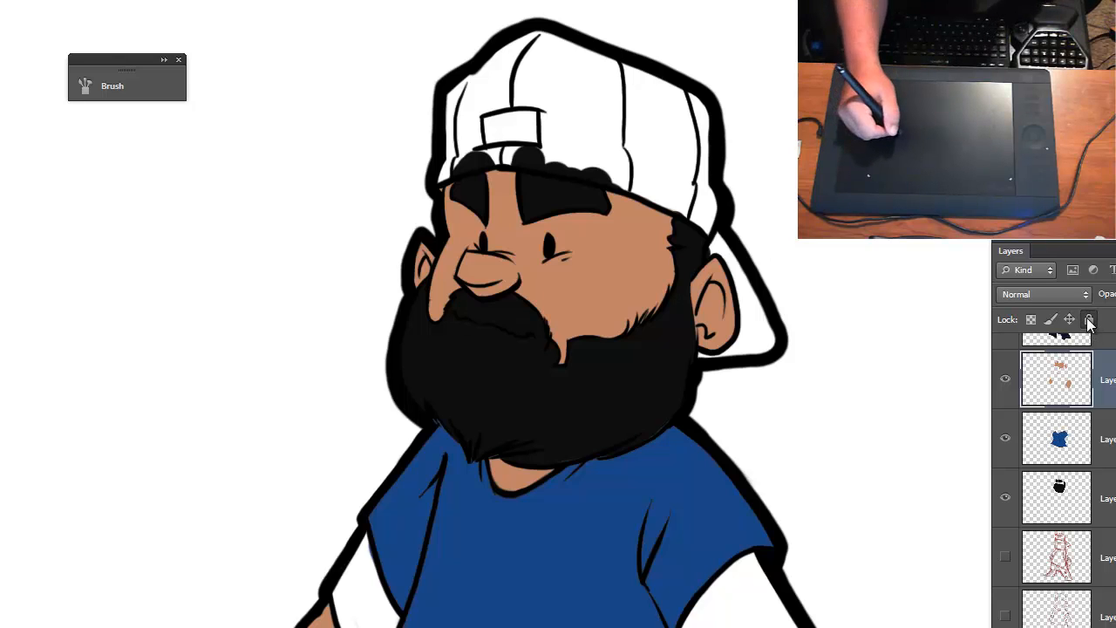
left_click(1089, 319)
left_click(1079, 477)
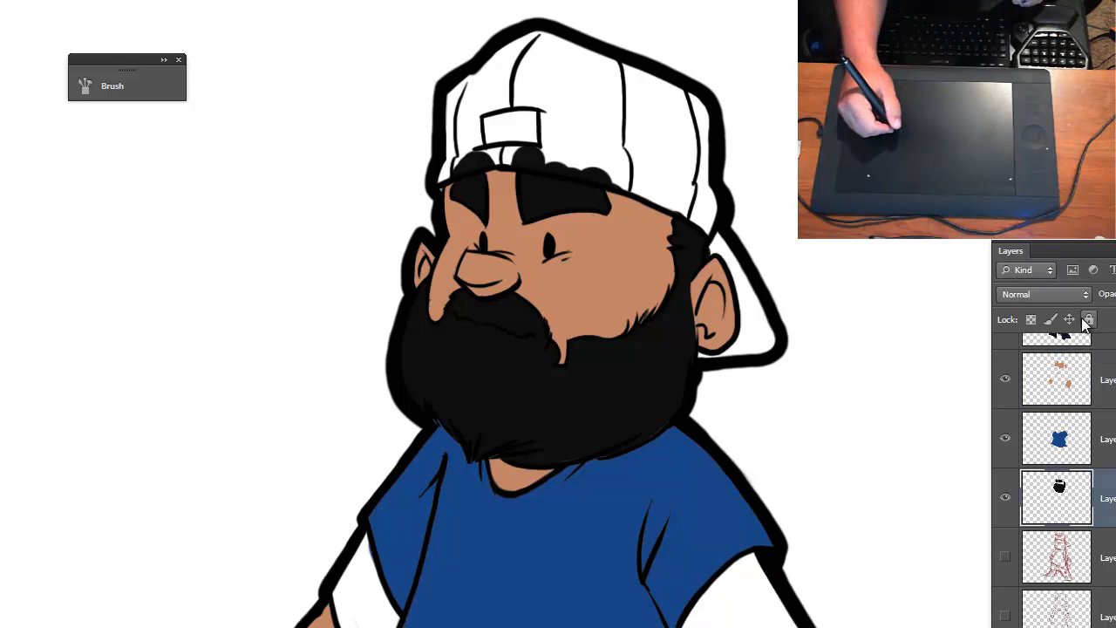
left_click(1089, 320)
left_click(1074, 340)
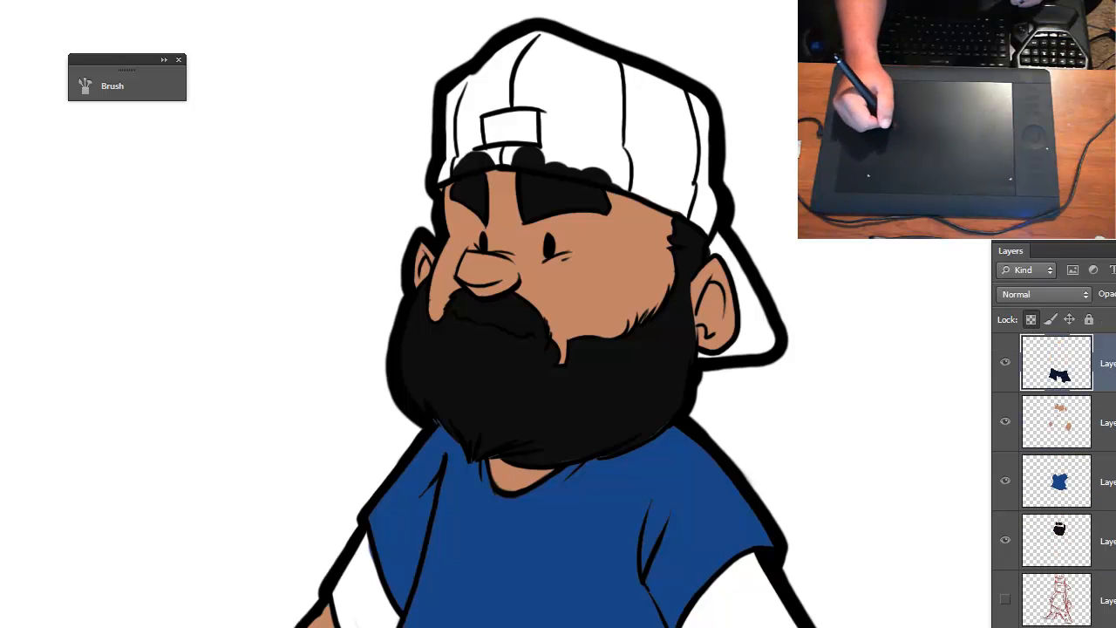
- Create a new layer above the skin layer and paint the crown of the cap dark gray 484848
left_click(1076, 423)
key("ctrl+shift+alt+n")
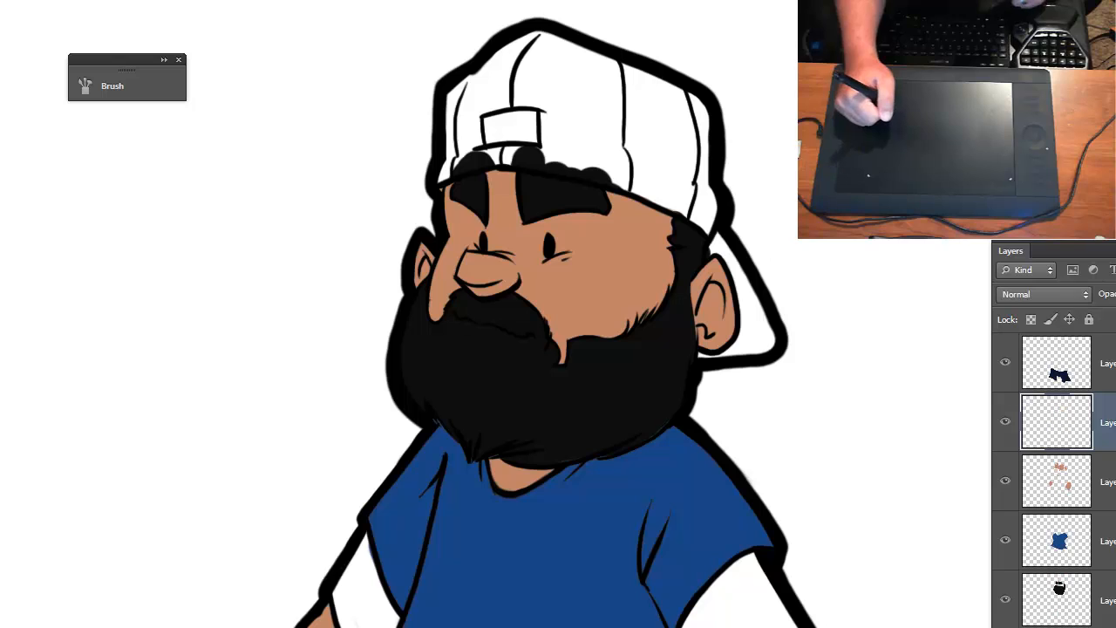
key("n")
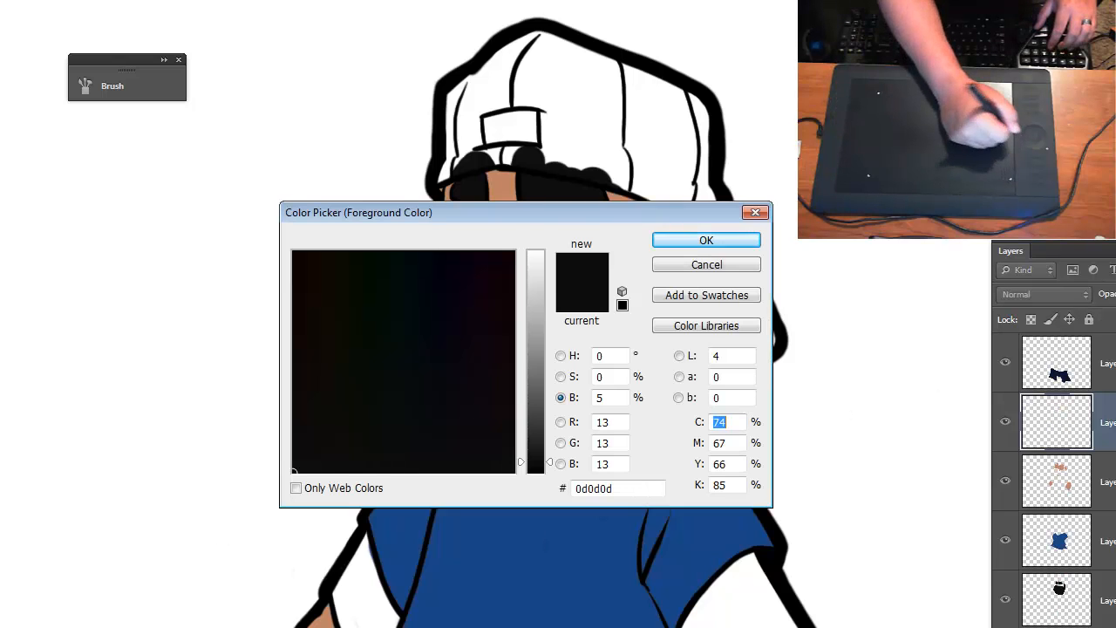
left_click_drag(537, 381, 537, 417)
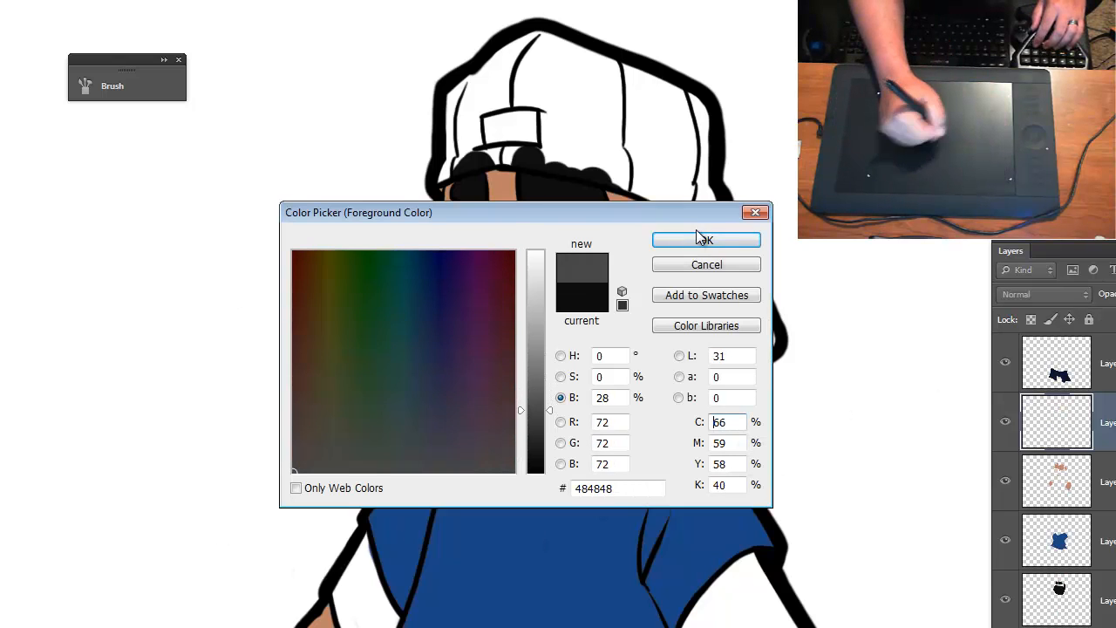
left_click(671, 239)
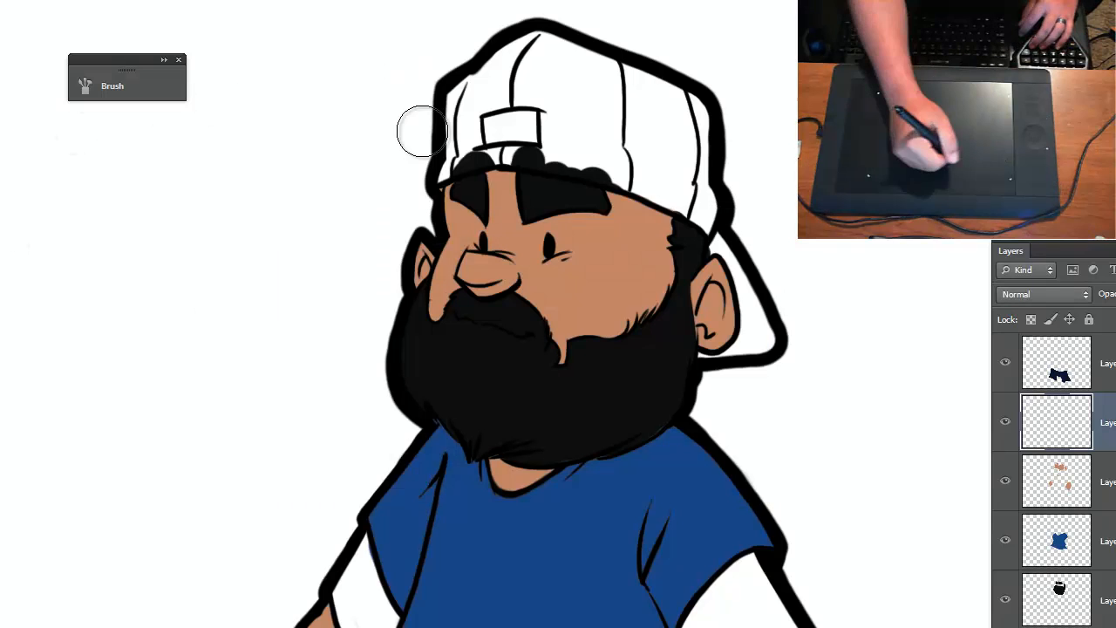
mouse_move(441, 175)
left_mouse_down()
mouse_move(585, 155)
mouse_move(704, 216)
mouse_move(684, 117)
mouse_move(646, 89)
mouse_move(542, 54)
mouse_move(473, 103)
mouse_move(456, 146)
mouse_move(506, 131)
mouse_move(647, 151)
mouse_move(544, 111)
mouse_move(511, 57)
mouse_move(441, 147)
mouse_move(439, 193)
left_mouse_up()
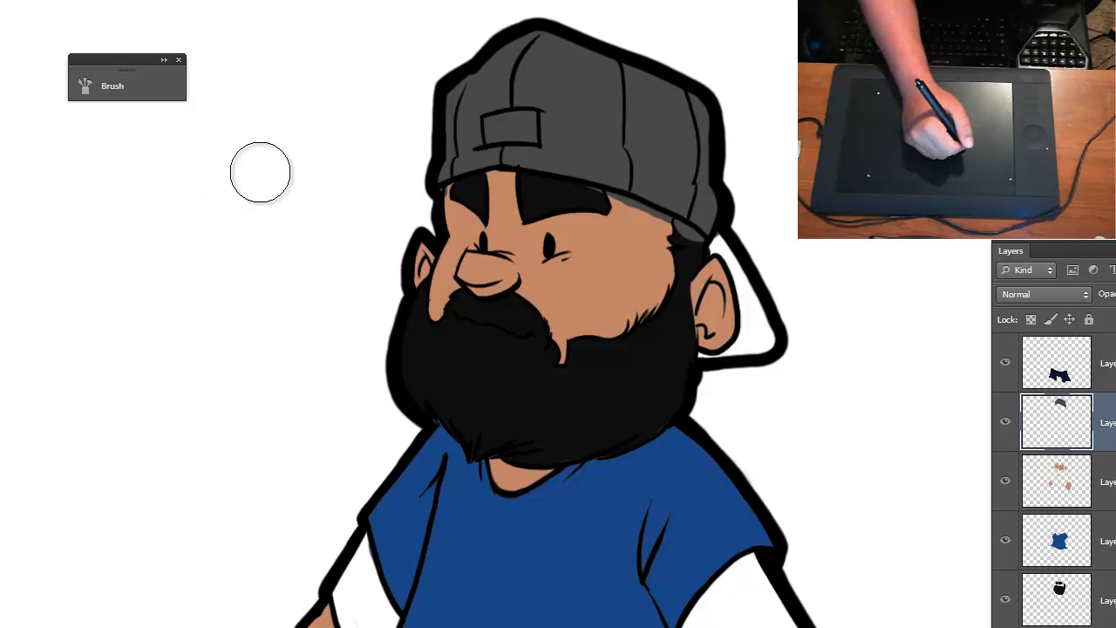
- Erase the gray that spills below the cap's edge over the eyebrow, forehead and sideburn
key("ctrl+plus")
key("ctrl+plus")
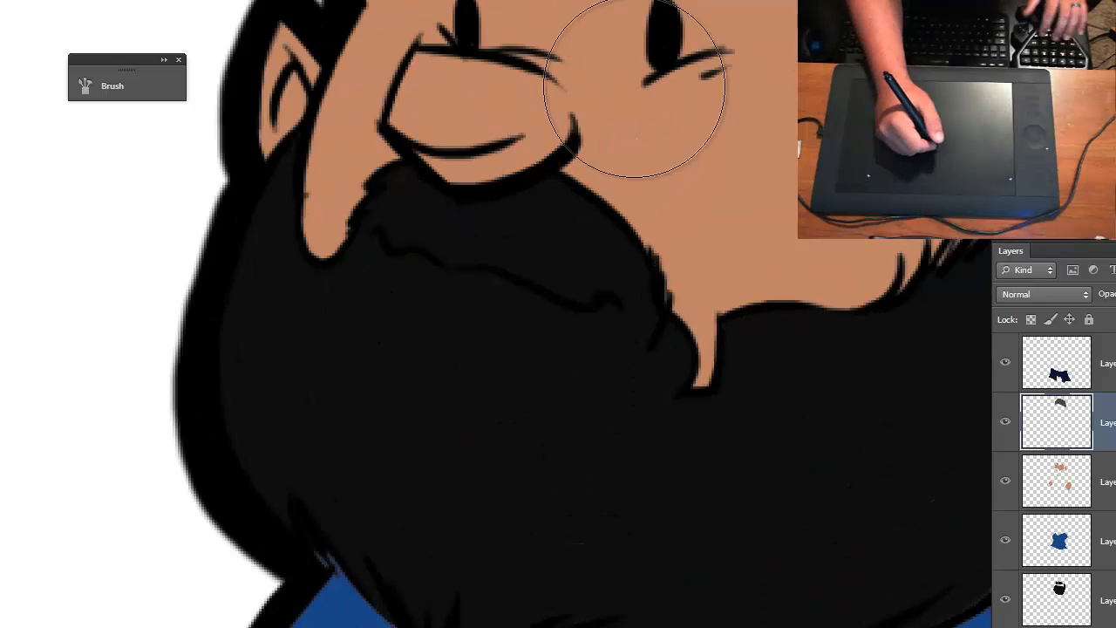
scroll(453, 227, "up", 5)
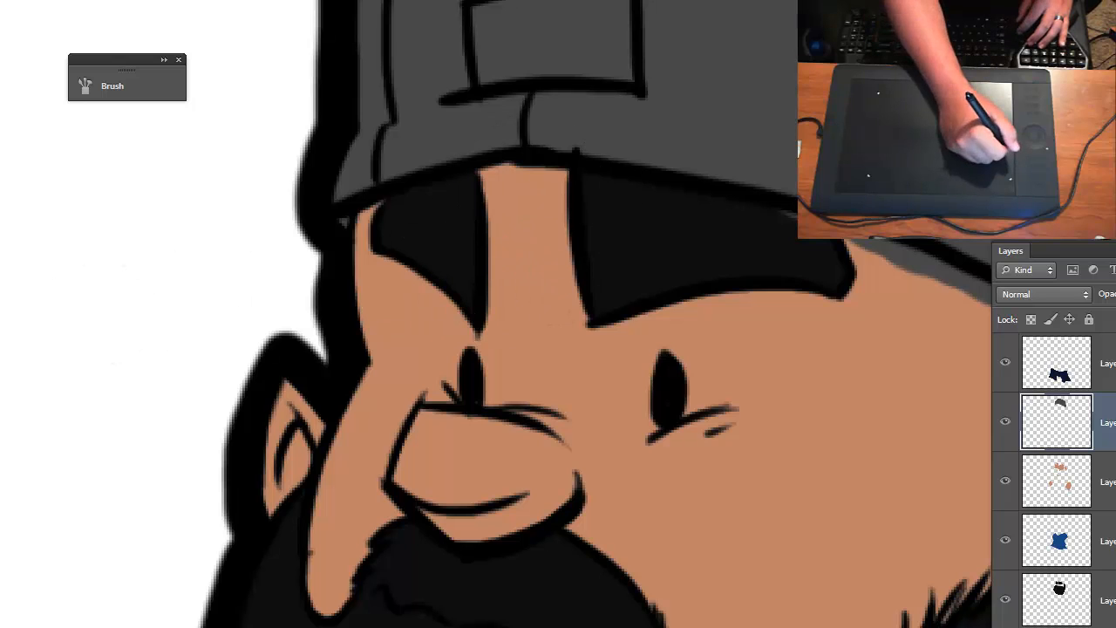
left_click_drag(758, 271, 326, 194)
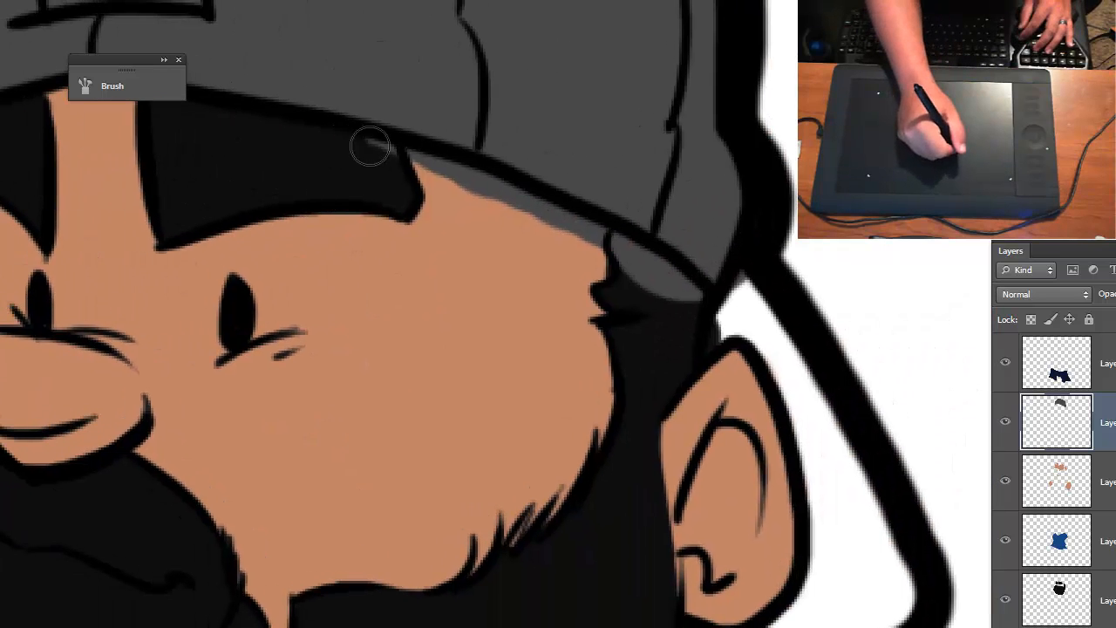
mouse_move(370, 149)
left_mouse_down()
mouse_move(473, 180)
mouse_move(663, 279)
mouse_move(632, 273)
left_mouse_up()
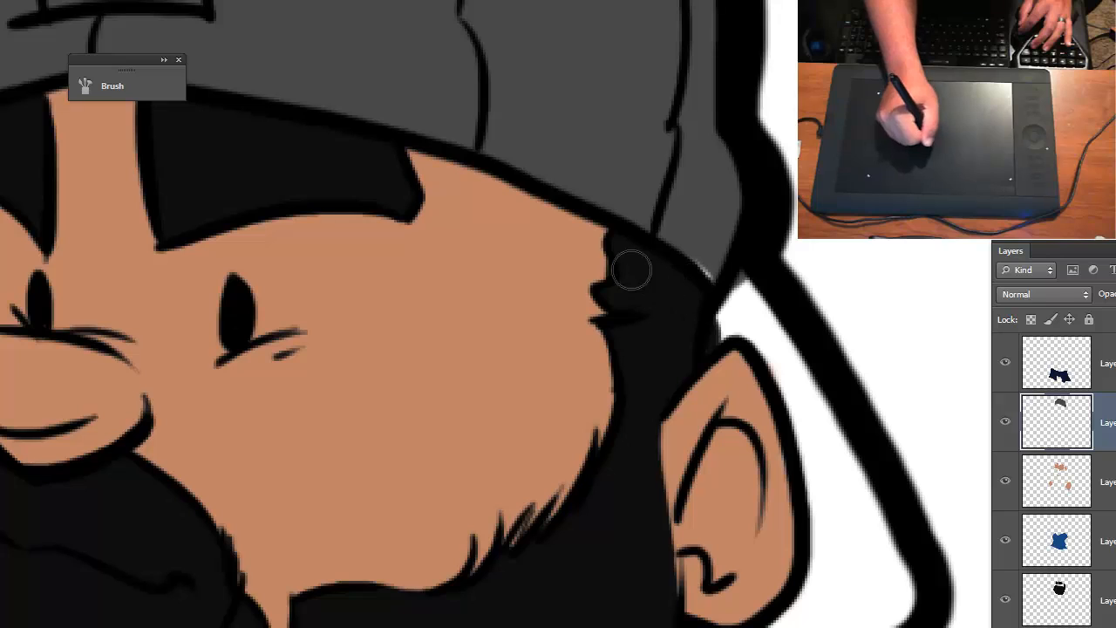
key("ctrl+z")
mouse_move(360, 147)
left_mouse_down()
mouse_move(542, 207)
mouse_move(651, 267)
mouse_move(676, 302)
left_mouse_up()
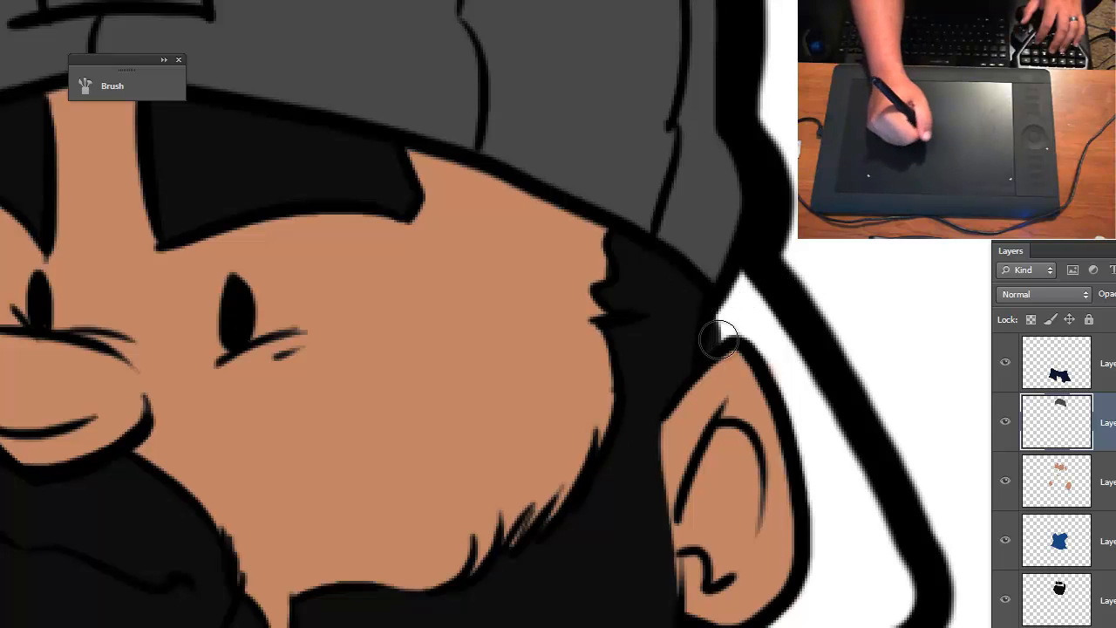
- Lock the transparent pixels of the gray cap layer and create a new layer above it
key("ctrl+minus")
key("ctrl+minus")
left_click_drag(602, 360, 555, 321)
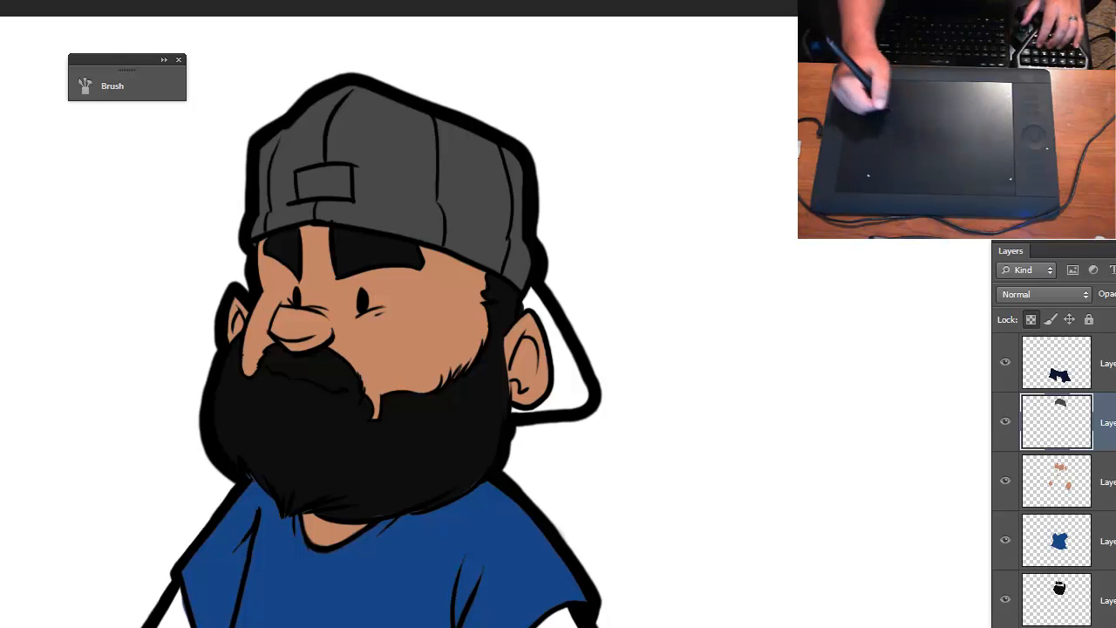
key("ctrl+shift+alt+n")
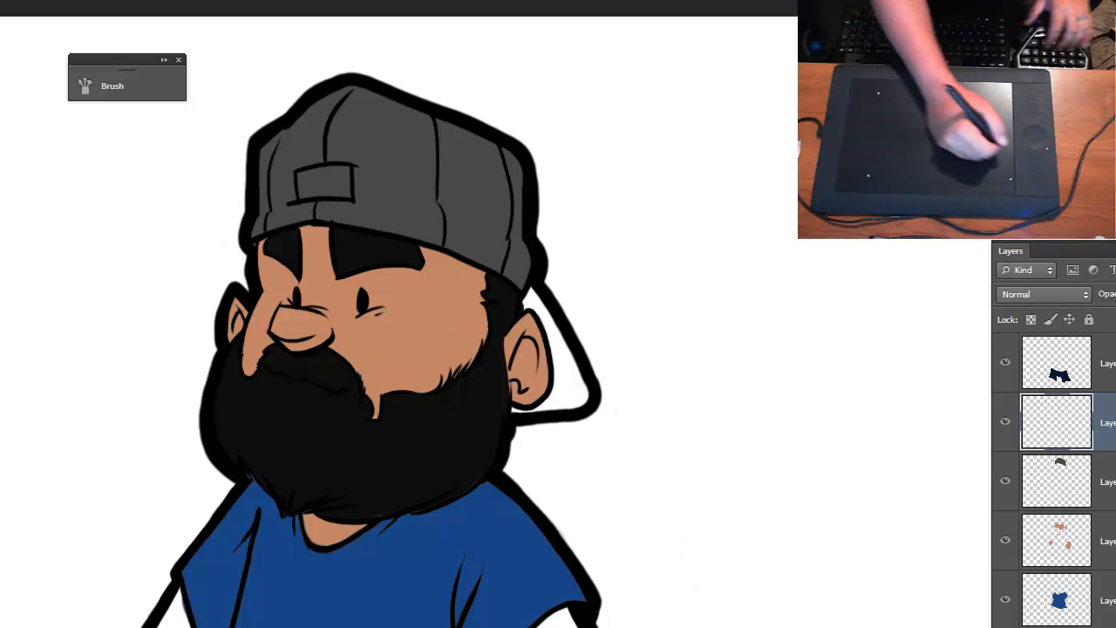
- Try painting the cap's brim behind the ear in green 00ad25, and undo the strokes
left_click(2, 235)
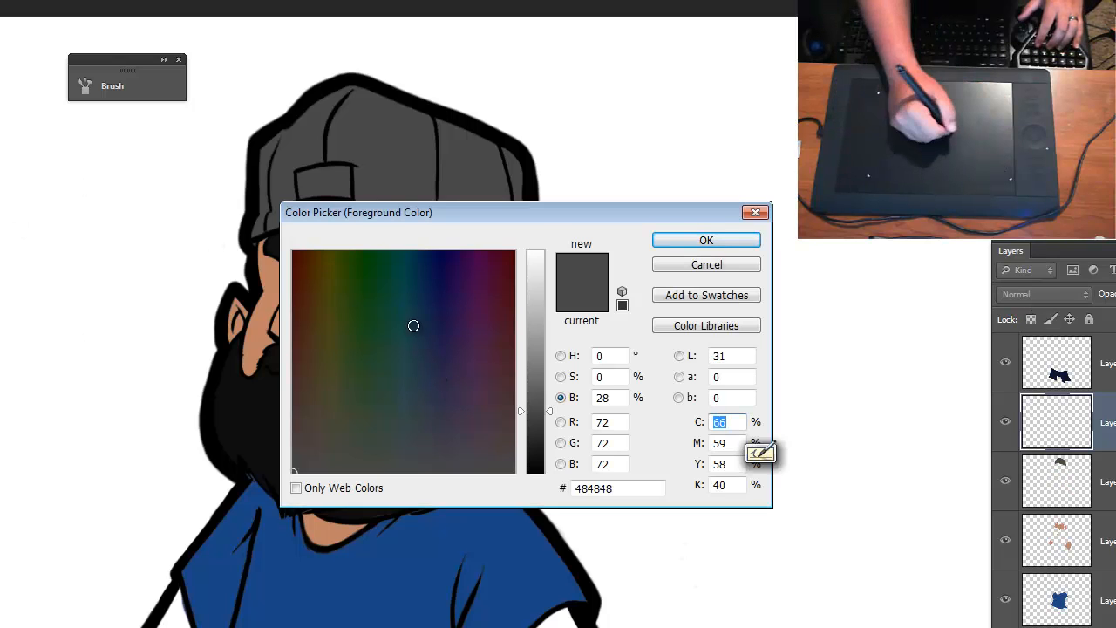
left_click_drag(551, 334, 550, 290)
mouse_move(370, 253)
left_mouse_down()
mouse_move(369, 241)
mouse_move(373, 309)
mouse_move(377, 238)
left_mouse_up()
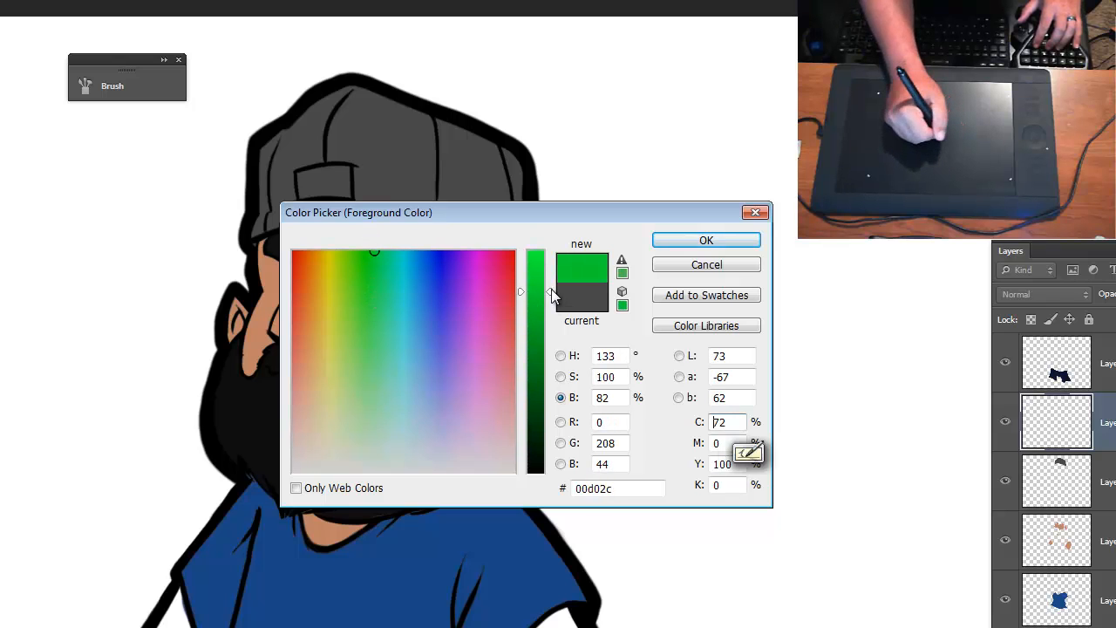
mouse_move(551, 294)
left_mouse_down()
mouse_move(546, 331)
mouse_move(692, 317)
left_mouse_up()
left_click(659, 242)
key("ctrl+plus")
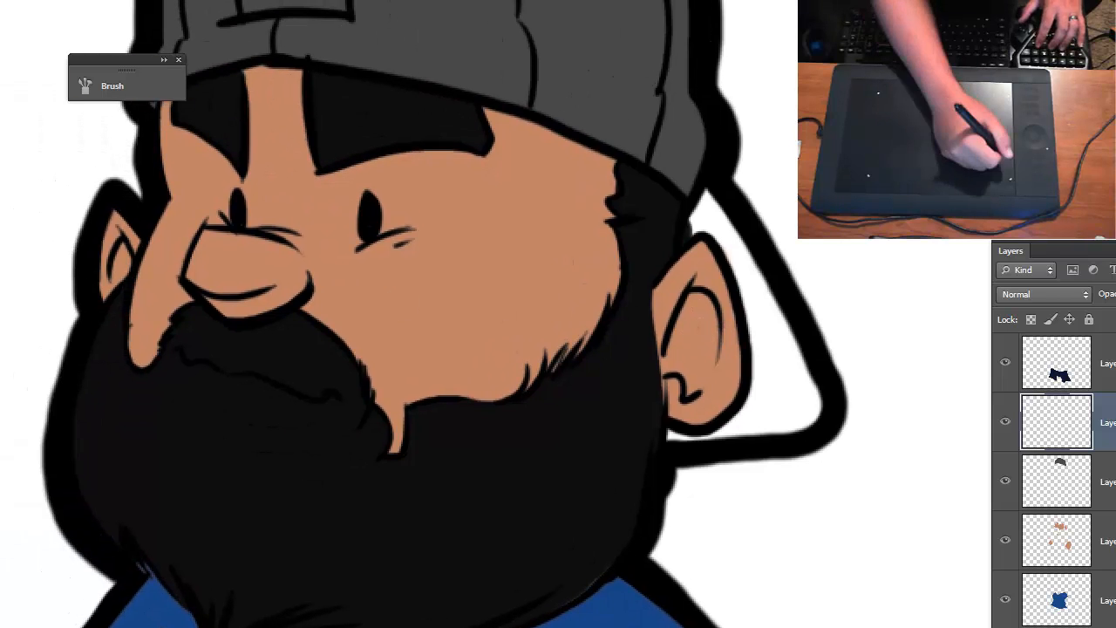
mouse_move(717, 230)
left_mouse_down()
mouse_move(707, 204)
mouse_move(688, 236)
mouse_move(714, 214)
mouse_move(773, 335)
mouse_move(760, 293)
mouse_move(776, 370)
mouse_move(765, 343)
mouse_move(768, 419)
mouse_move(783, 390)
mouse_move(797, 422)
mouse_move(807, 406)
mouse_move(793, 417)
mouse_move(765, 394)
mouse_move(745, 419)
mouse_move(668, 431)
mouse_move(760, 415)
left_mouse_up()
key("ctrl+alt+z")
key("ctrl+alt+z")
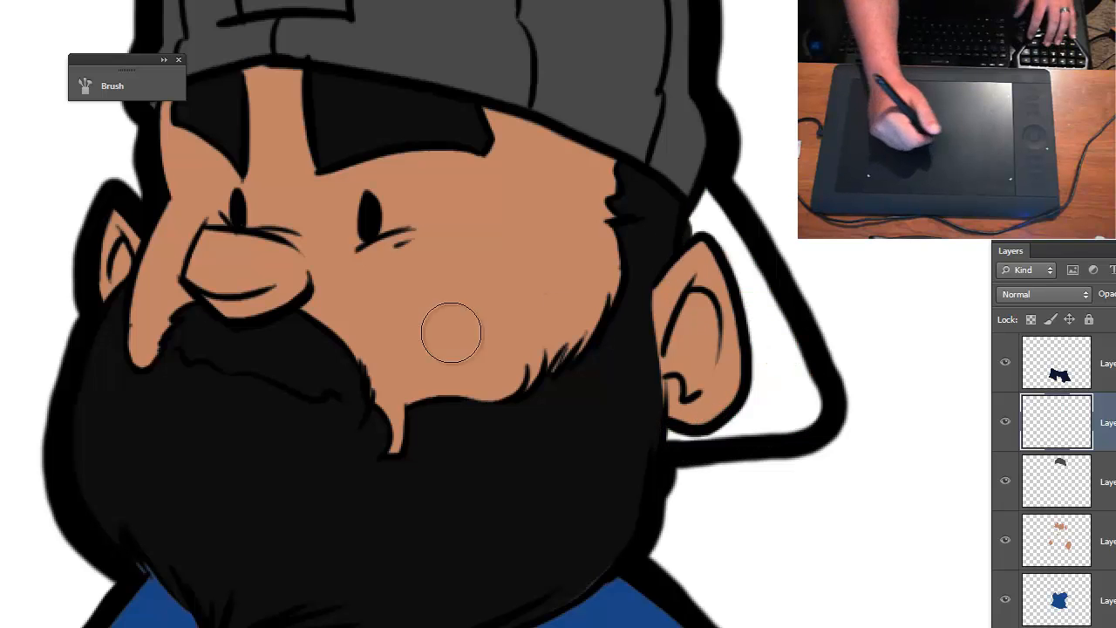
- Set the painting color to brighter green 00ff36 and fill the cap's brim behind the ear
key("n")
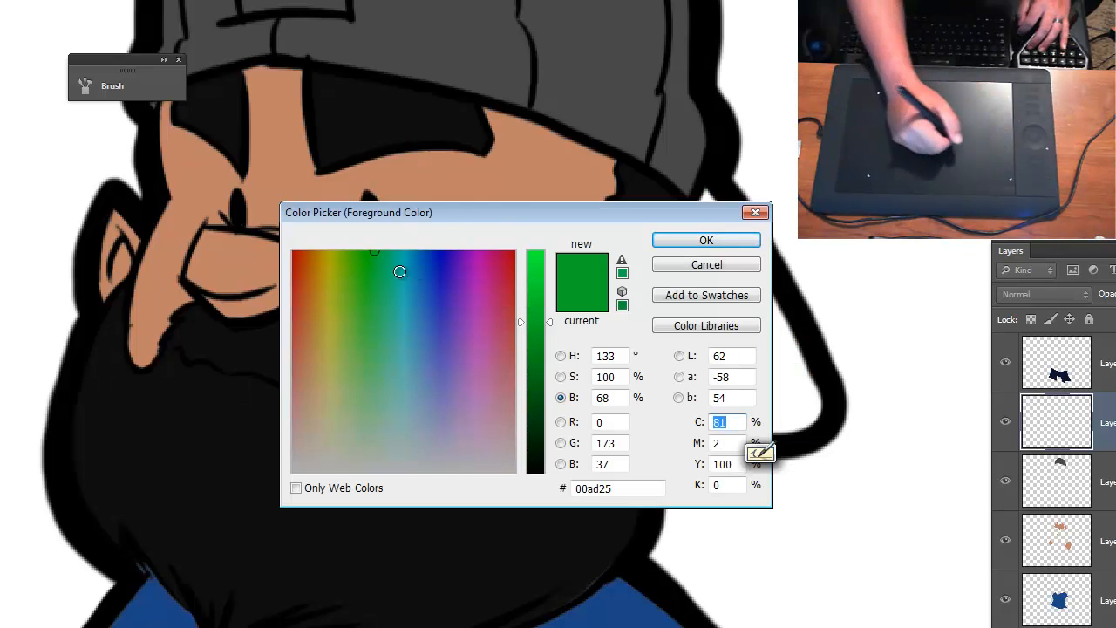
left_click_drag(540, 310, 549, 226)
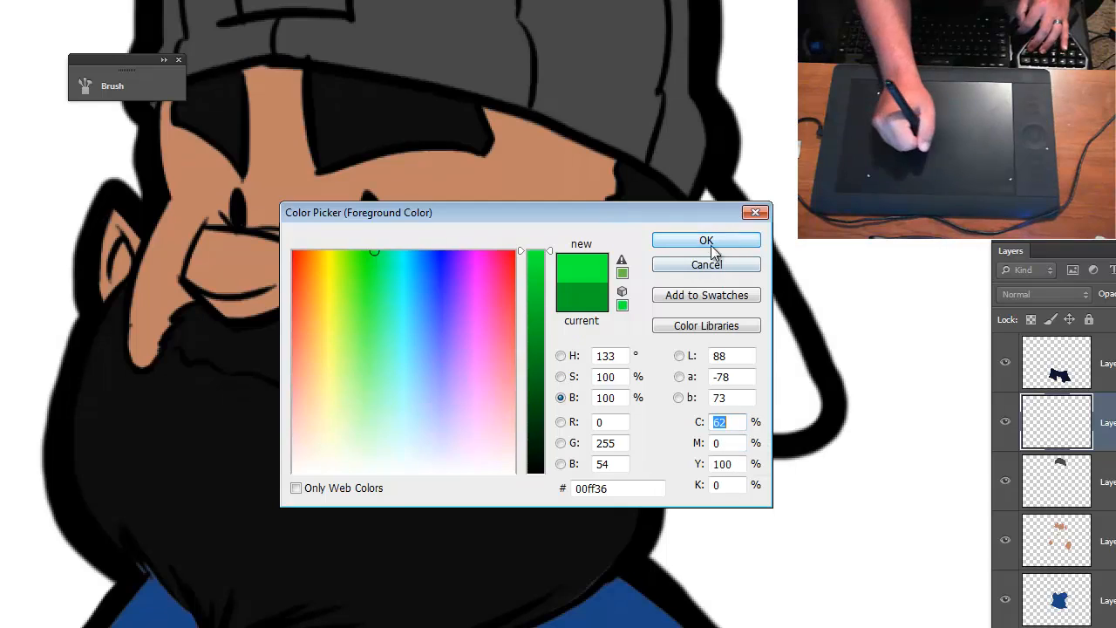
left_click(706, 240)
mouse_move(710, 198)
left_mouse_down()
mouse_move(692, 236)
mouse_move(712, 203)
mouse_move(687, 241)
mouse_move(709, 207)
mouse_move(745, 271)
mouse_move(717, 217)
mouse_move(743, 260)
mouse_move(771, 368)
mouse_move(769, 336)
mouse_move(768, 399)
mouse_move(759, 433)
mouse_move(758, 420)
mouse_move(689, 440)
mouse_move(671, 431)
mouse_move(783, 419)
mouse_move(792, 373)
left_mouse_up()
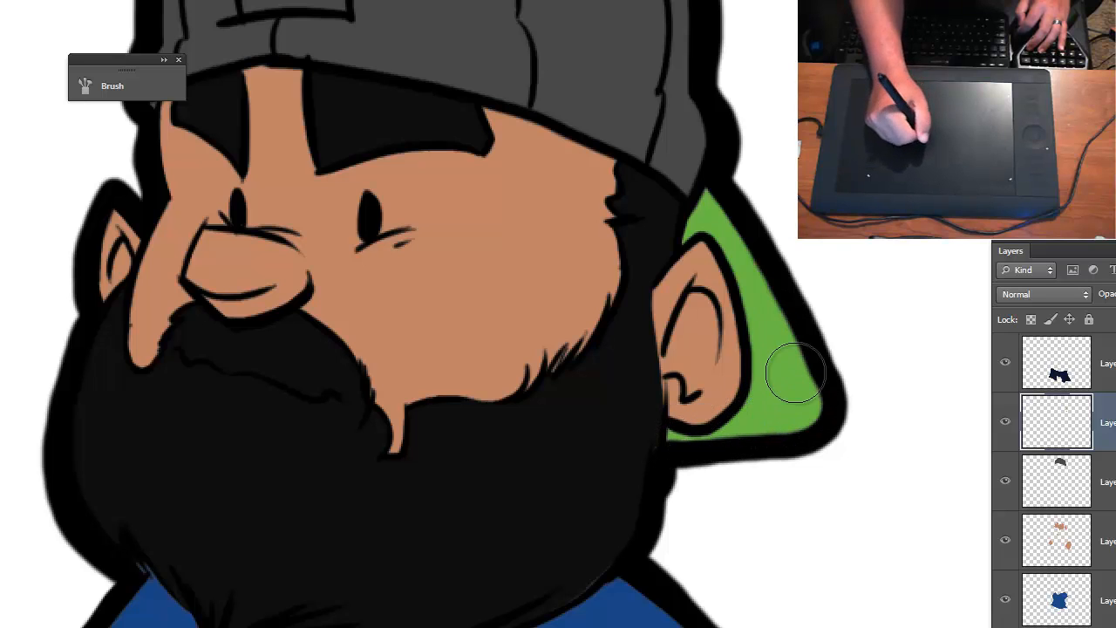
- Paint the small rectangular patch on the front of the cap in the same green
key("ctrl+0")
key("ctrl+minus")
key("ctrl+plus")
key("ctrl+plus")
left_click_drag(351, 283, 570, 546)
mouse_move(472, 251)
left_mouse_down()
mouse_move(569, 264)
mouse_move(567, 213)
mouse_move(493, 222)
mouse_move(546, 243)
mouse_move(500, 230)
mouse_move(535, 241)
mouse_move(495, 247)
mouse_move(546, 238)
left_mouse_up()
- Lock the transparent pixels of the layer holding the green brim and patch
key("ctrl+minus")
key("ctrl+minus")
left_click_drag(586, 449, 707, 208)
left_click_drag(634, 364, 633, 234)
key("ctrl+minus")
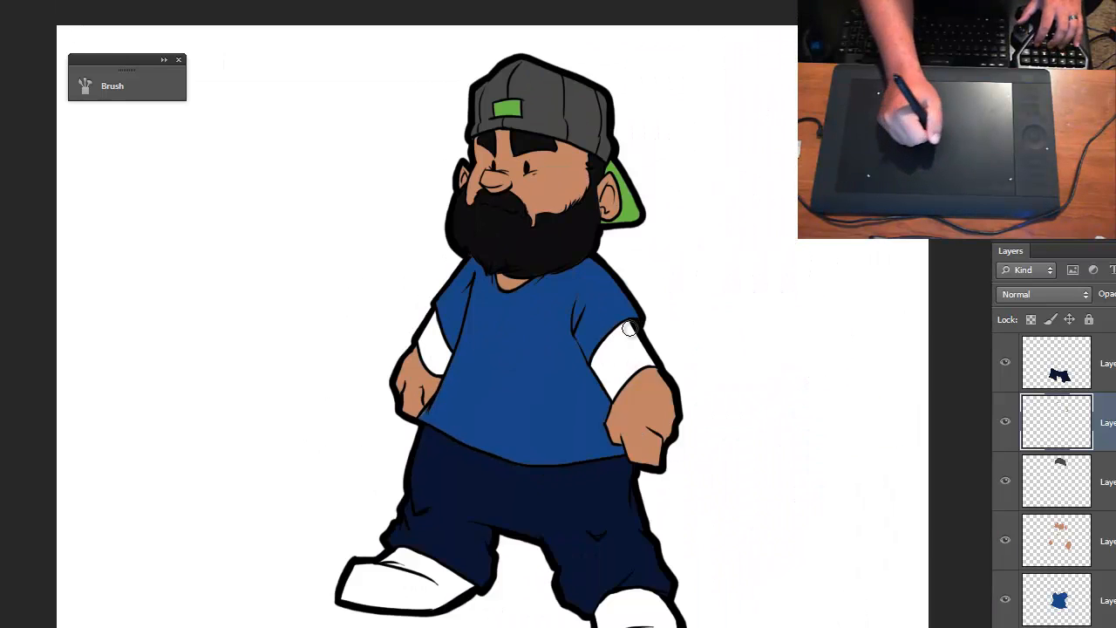
key("ctrl+plus")
left_click_drag(523, 407, 607, 368)
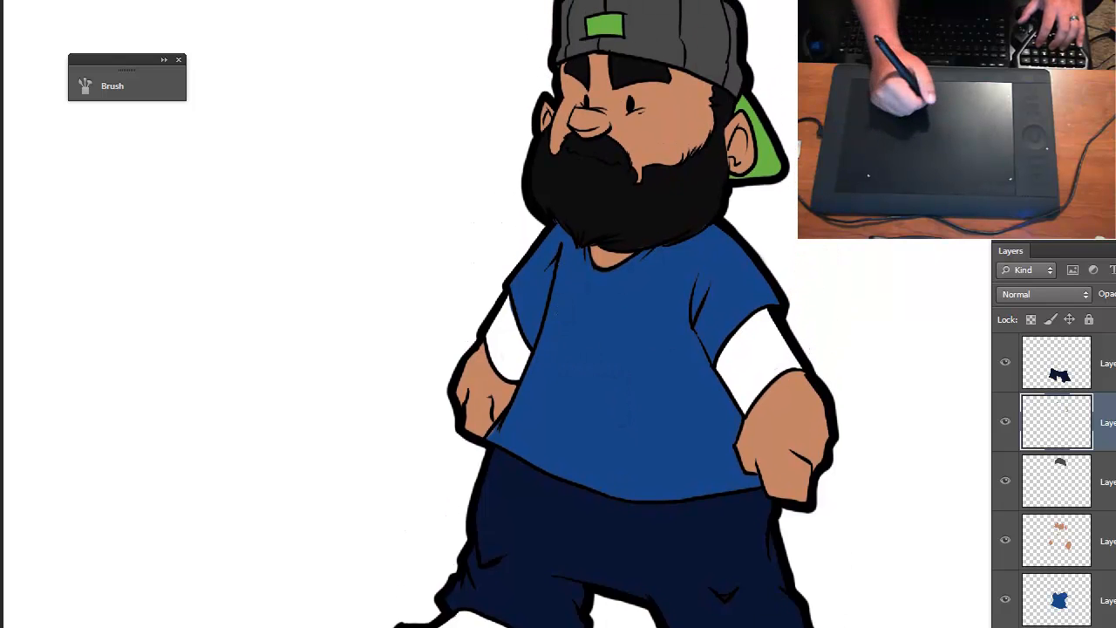
key("ctrl+minus")
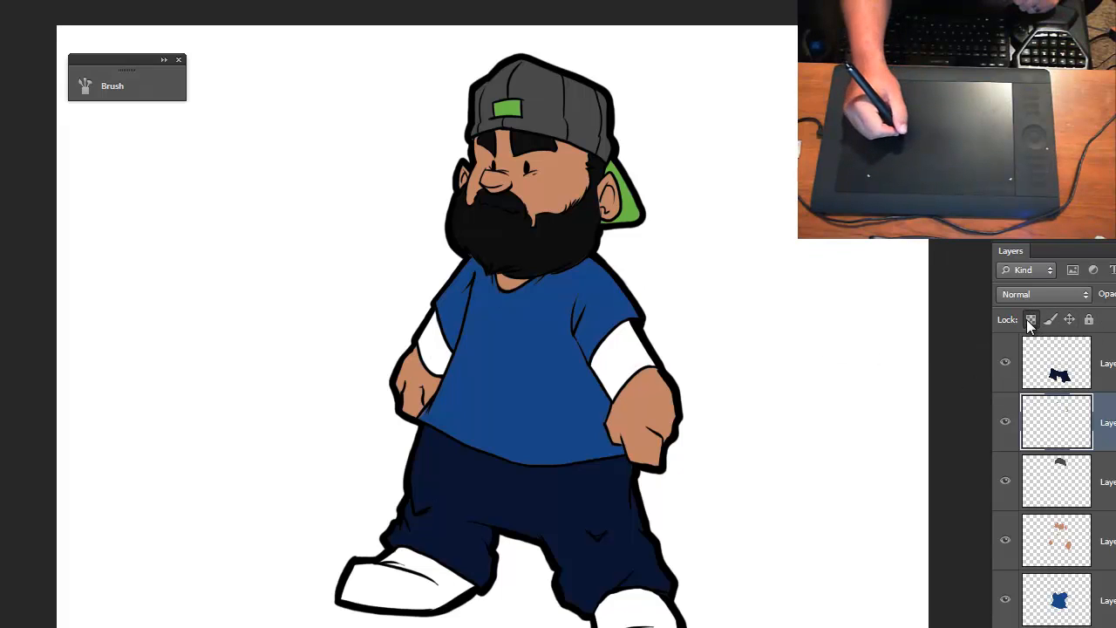
- Look through the layer stack and check the transparency lock on the skin color layer
scroll(1056, 480, "down", 3)
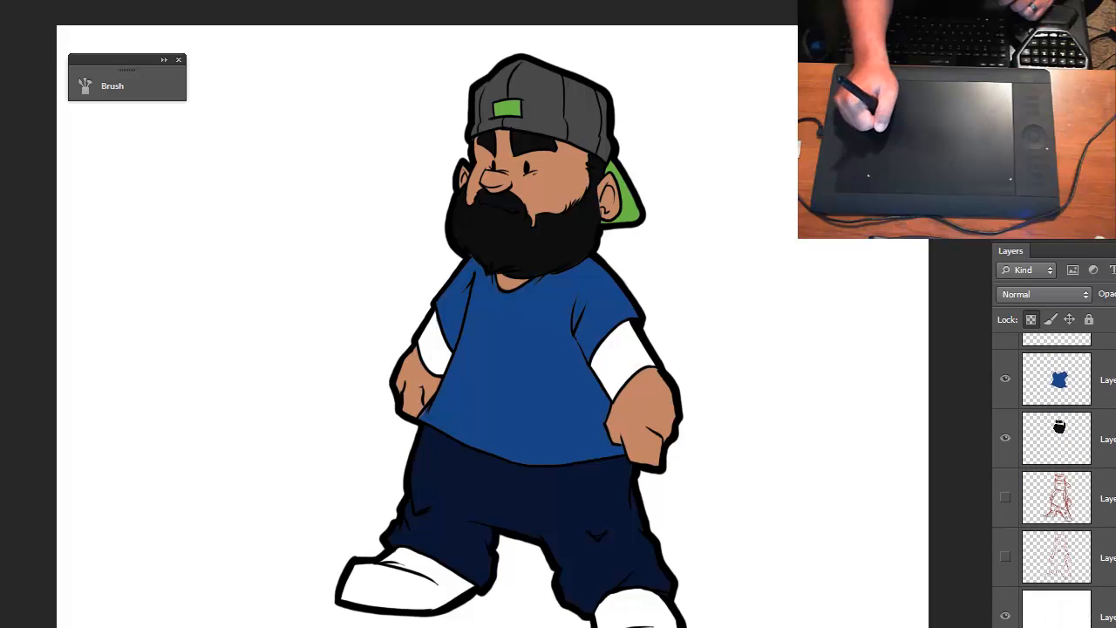
scroll(1056, 480, "up", 3)
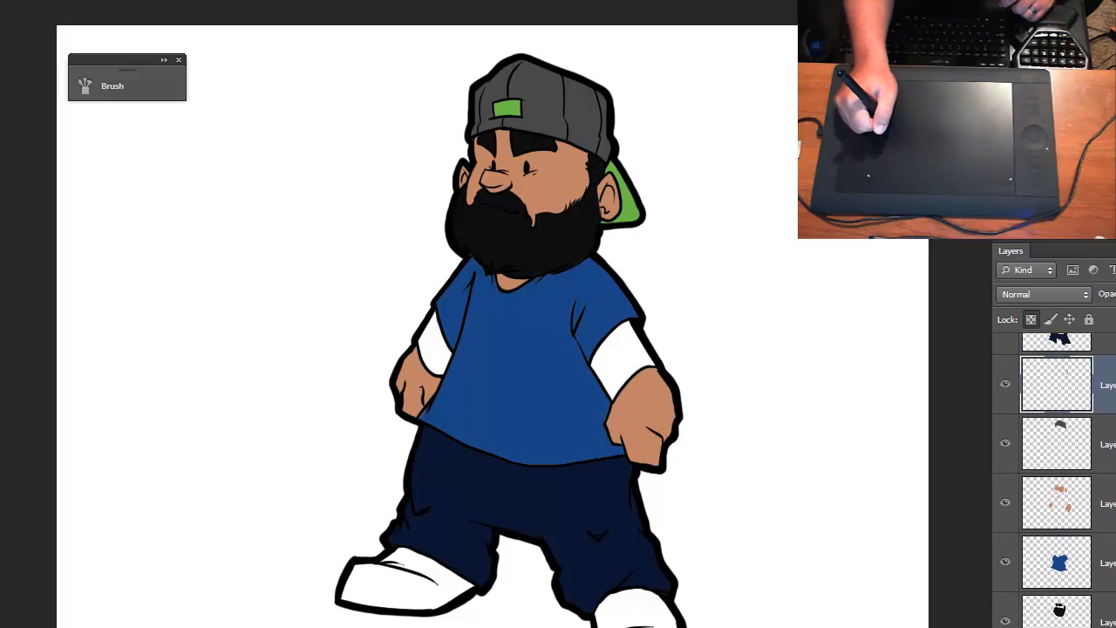
scroll(1055, 480, "up", 1)
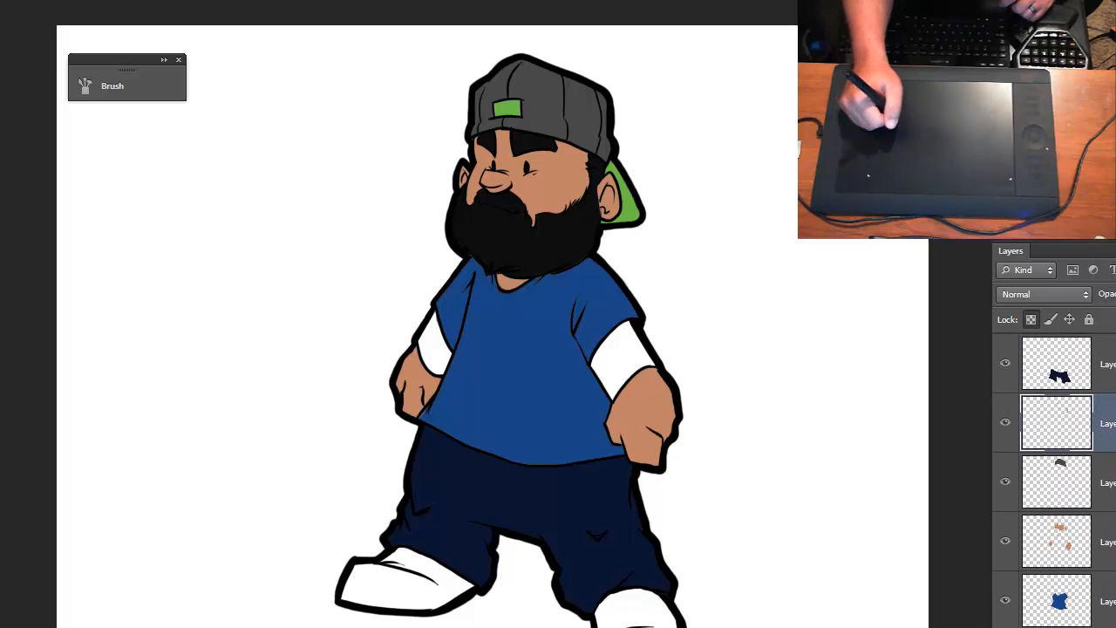
left_click(1108, 541)
left_click(1090, 321)
left_click(1031, 321)
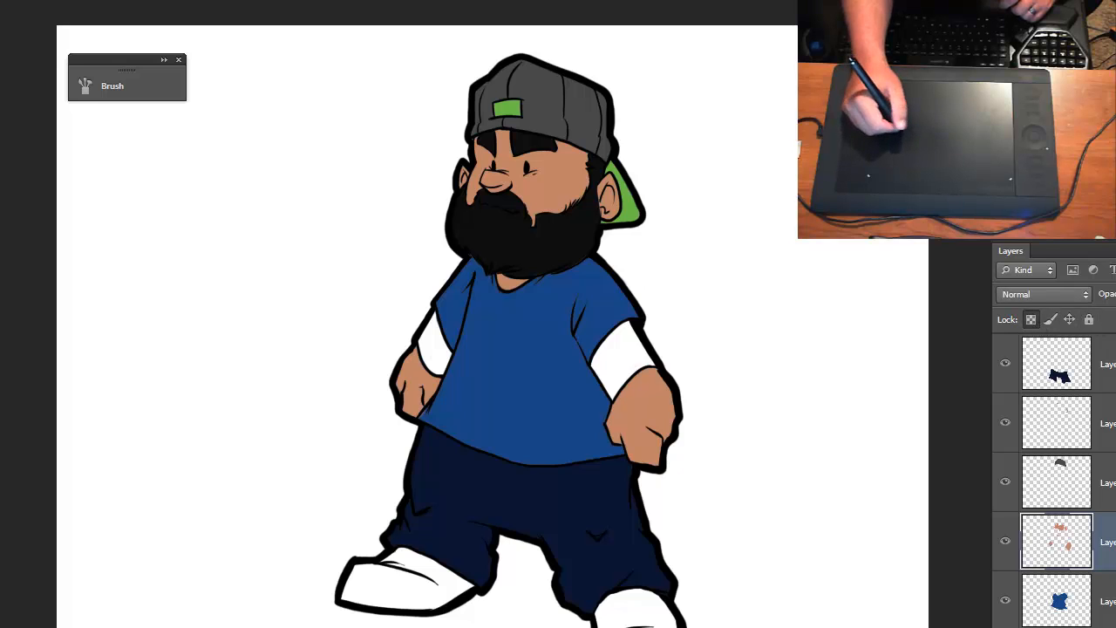
scroll(1056, 480, "up", 2)
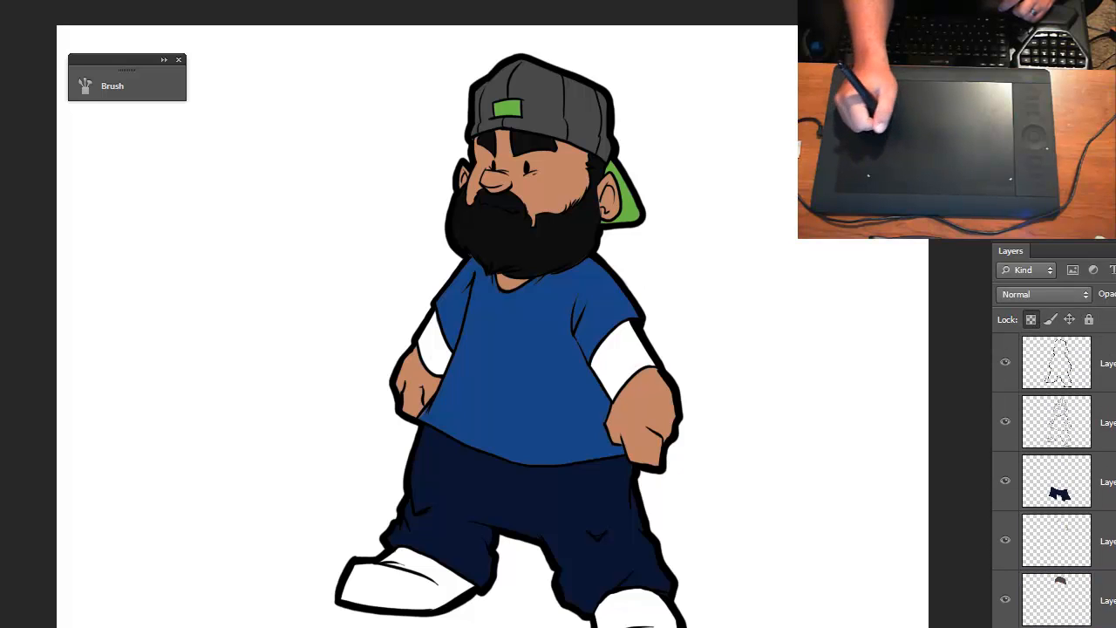
scroll(1055, 479, "down", 2)
scroll(1055, 479, "up", 2)
- Select the two line art layers above the colors and merge them into one layer
left_click(1073, 340)
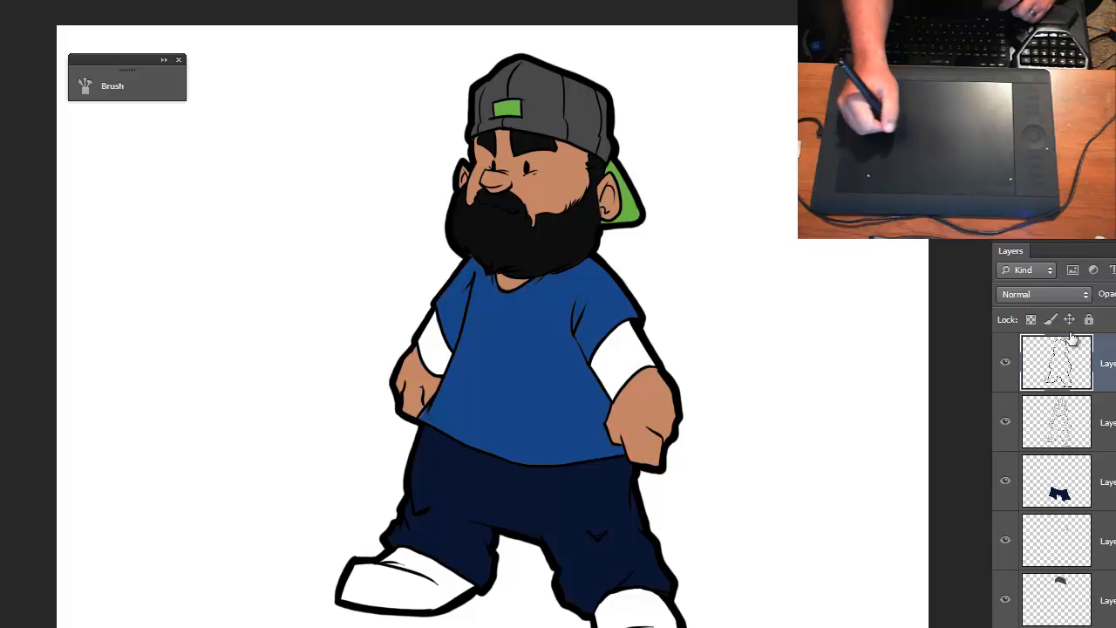
left_click(1107, 423)
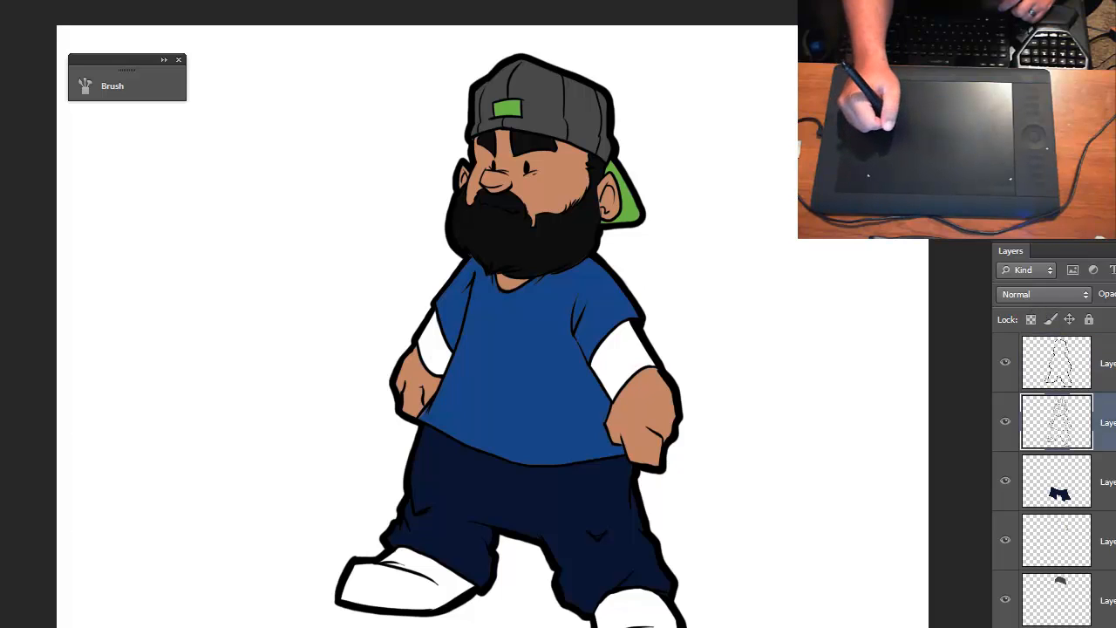
left_click(1094, 389)
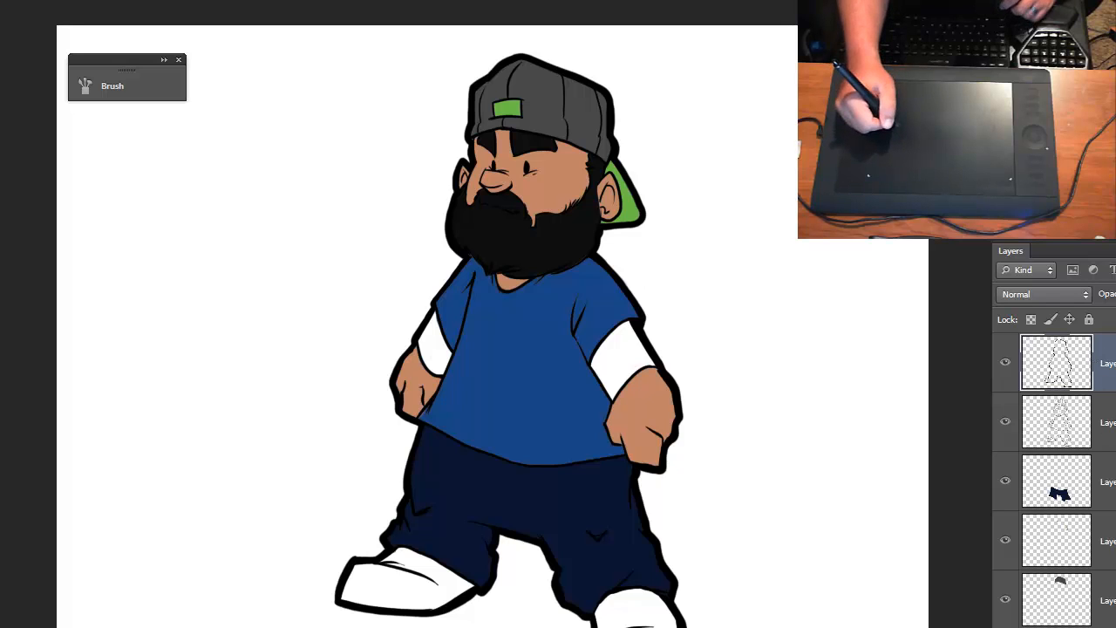
left_click(1106, 423, "shift")
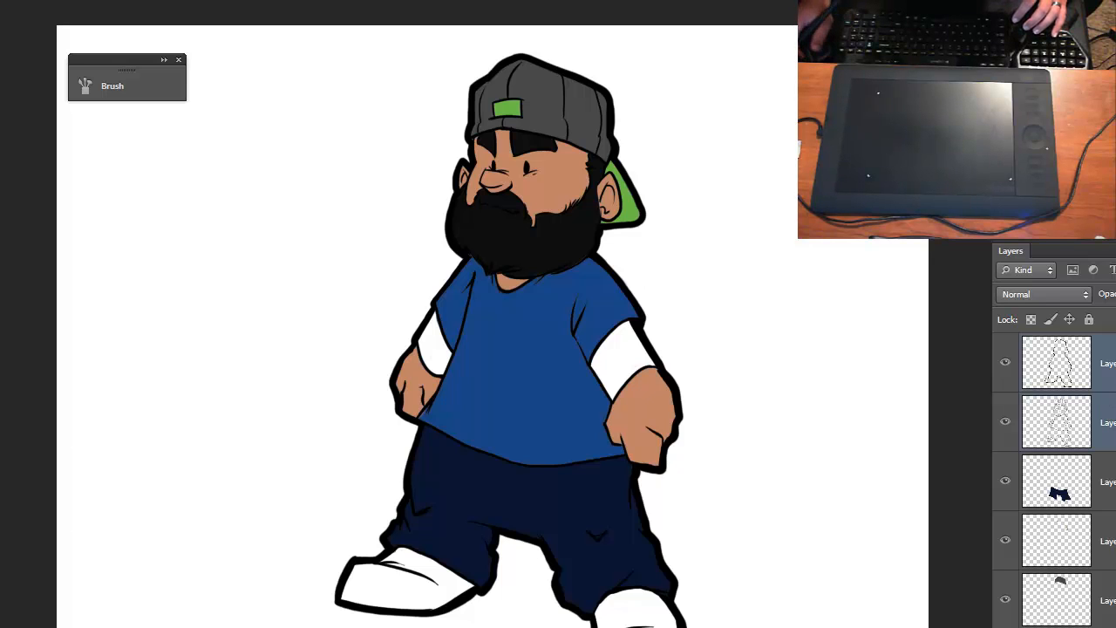
key("ctrl+e")
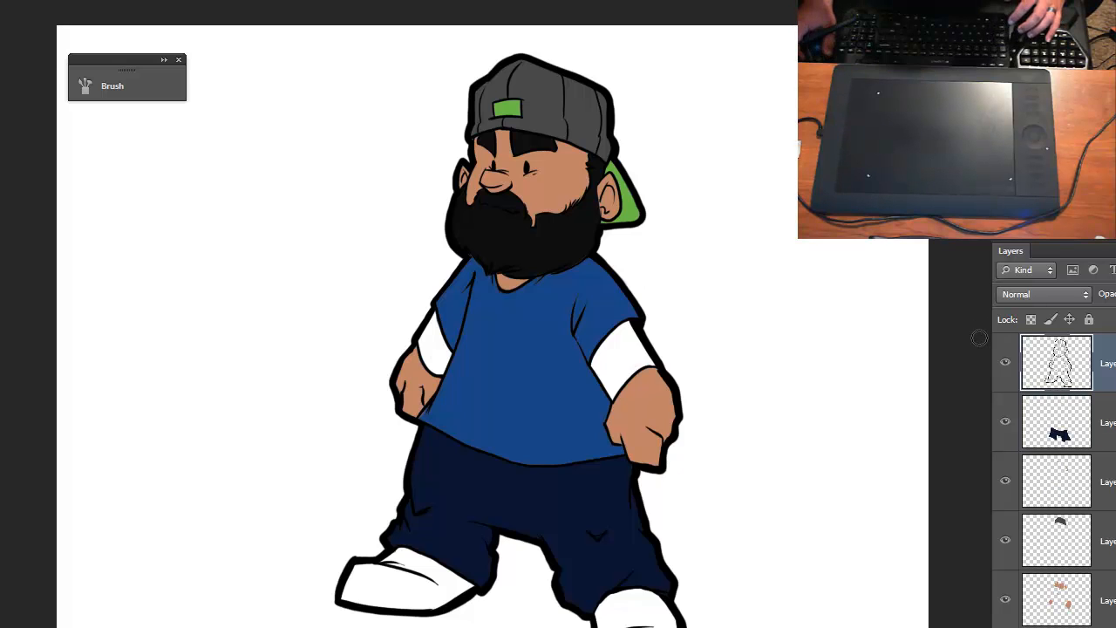
- Hide the merged line art layer to examine the flat colors alone, and show it again
left_click(1005, 365)
left_click(1005, 365)
left_click(1005, 366)
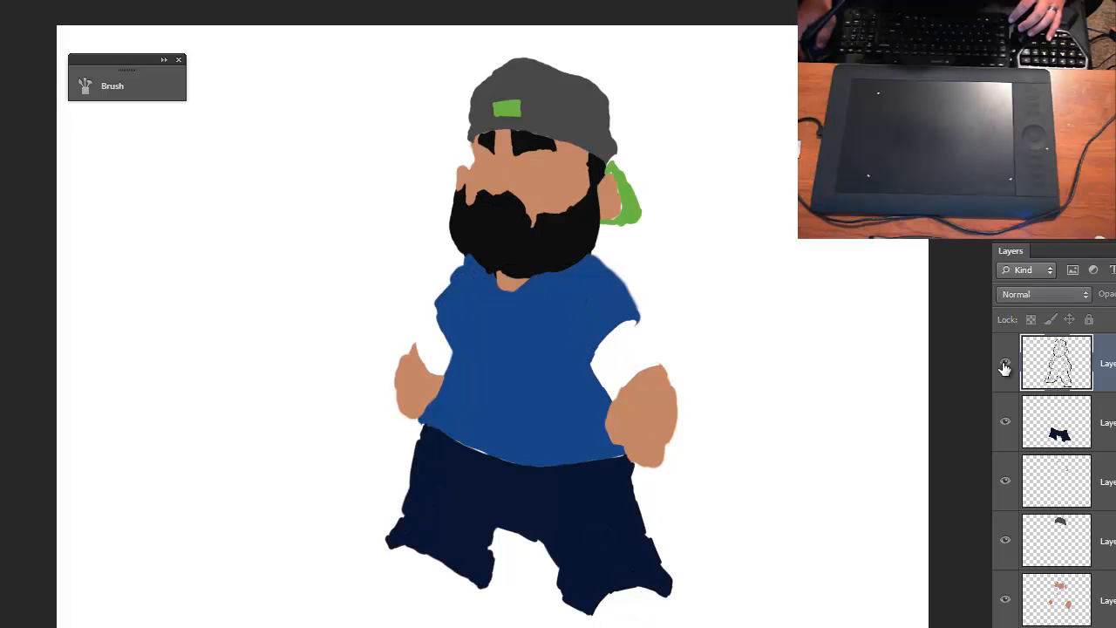
left_click(1004, 367)
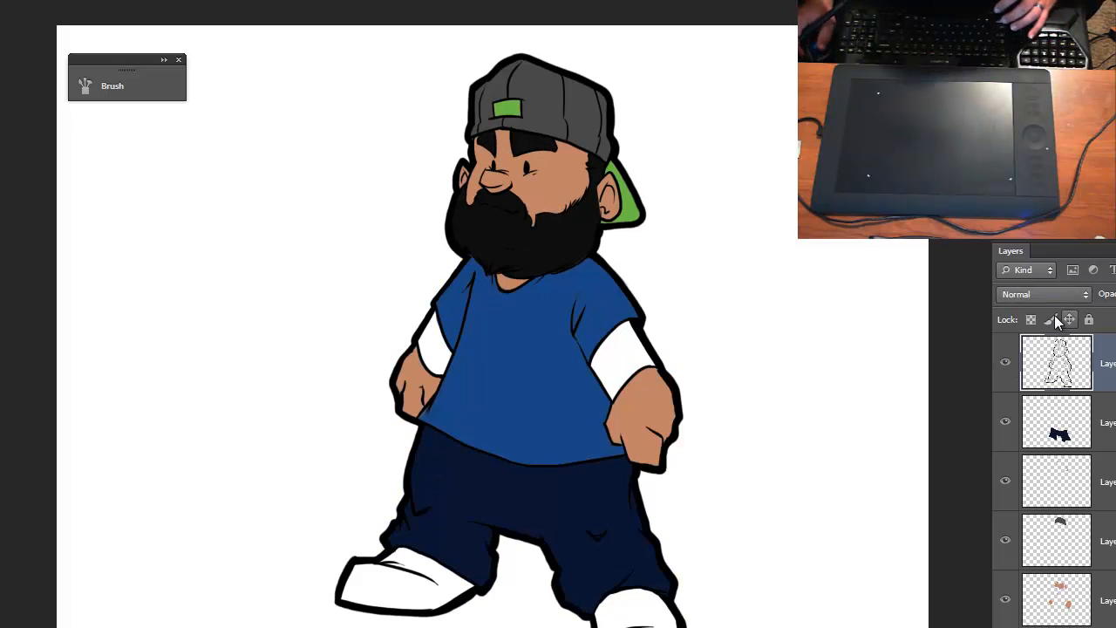
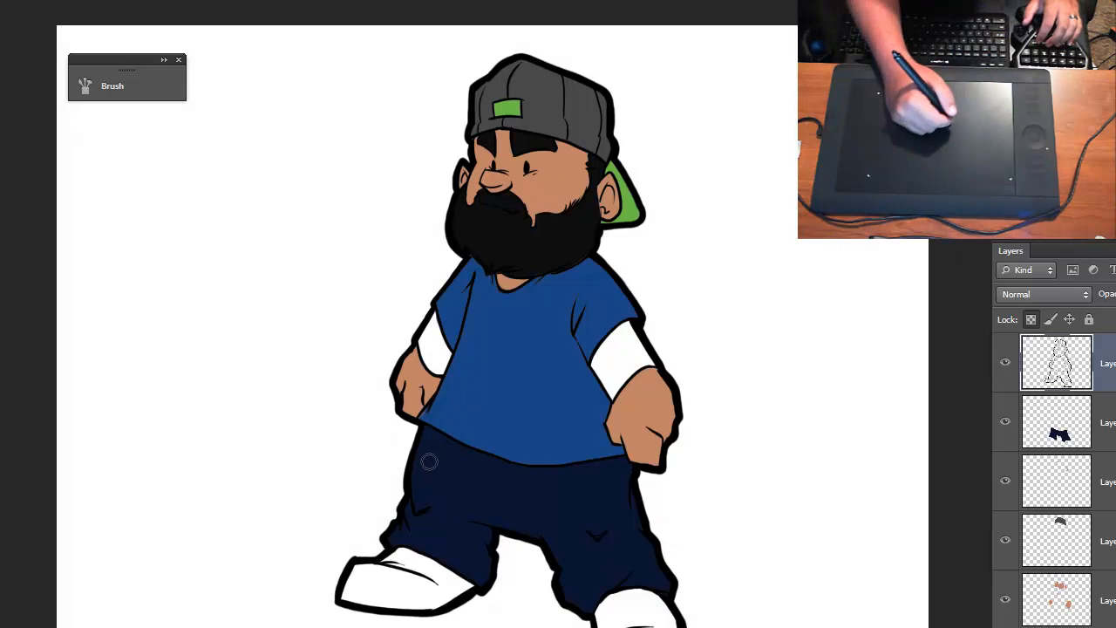
- Select the blue shirt layer and darken the foreground blue to 33% brightness (#102d55)
scroll(1056, 479, "down", 5)
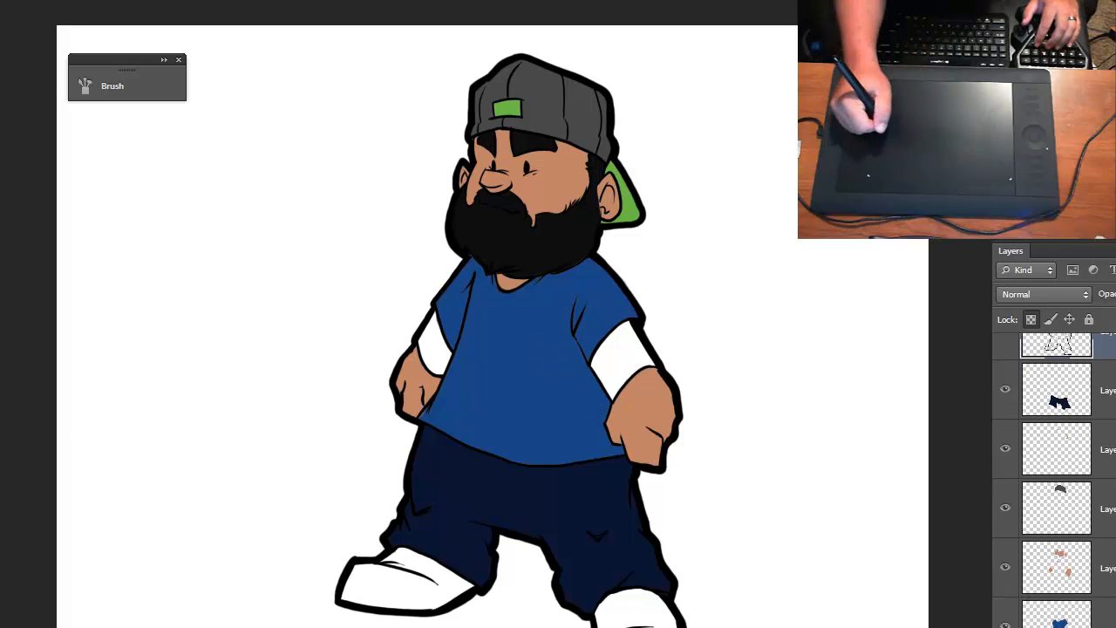
left_click(1057, 439)
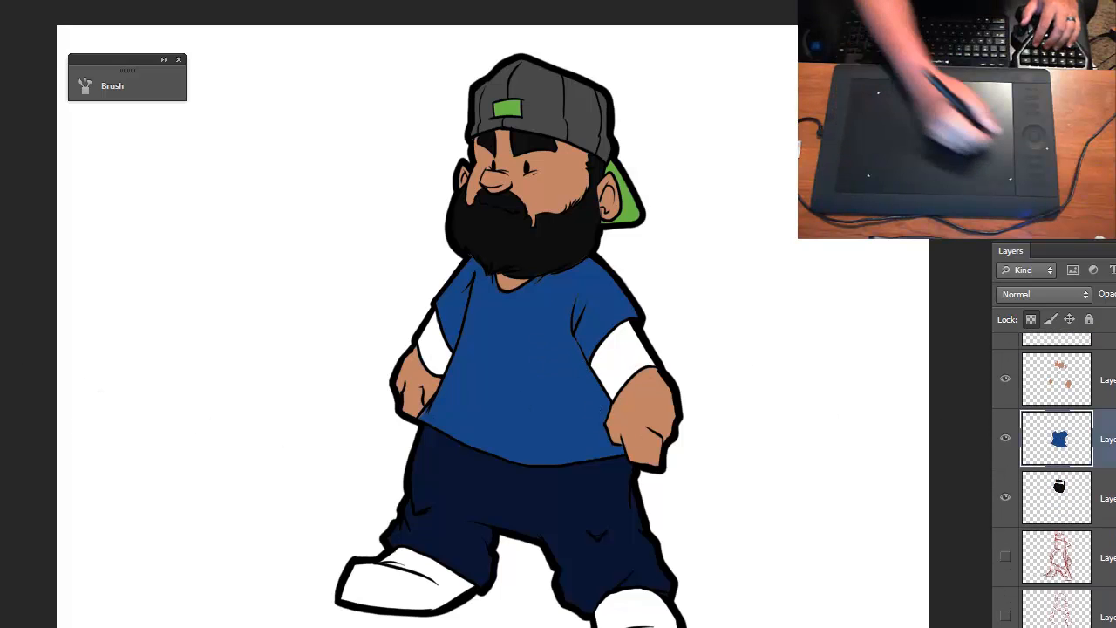
key("space")
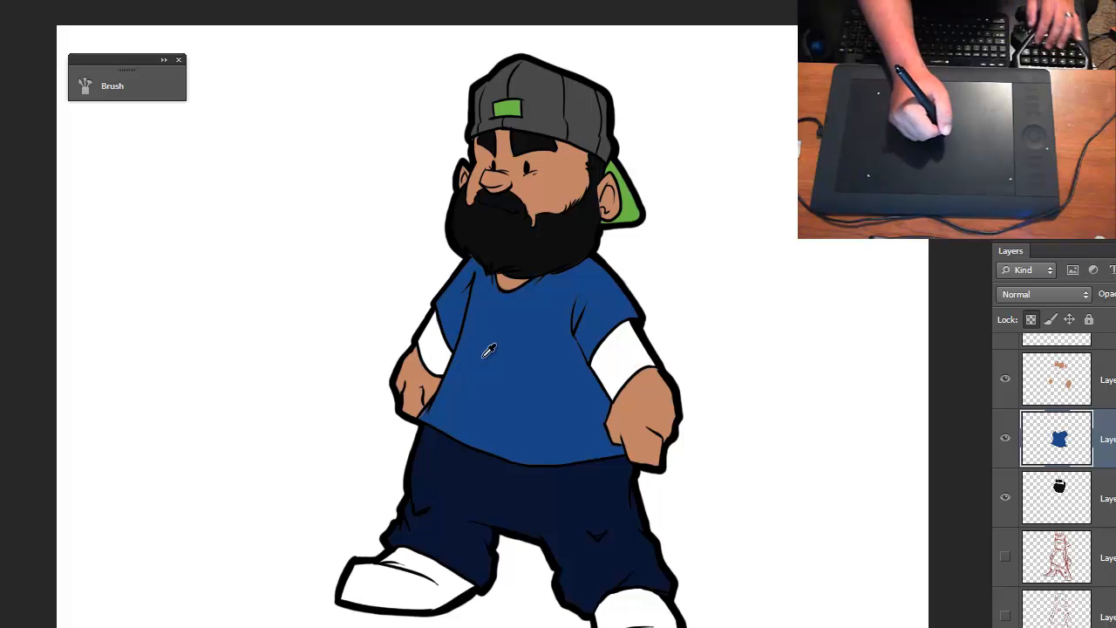
left_click(3, 441)
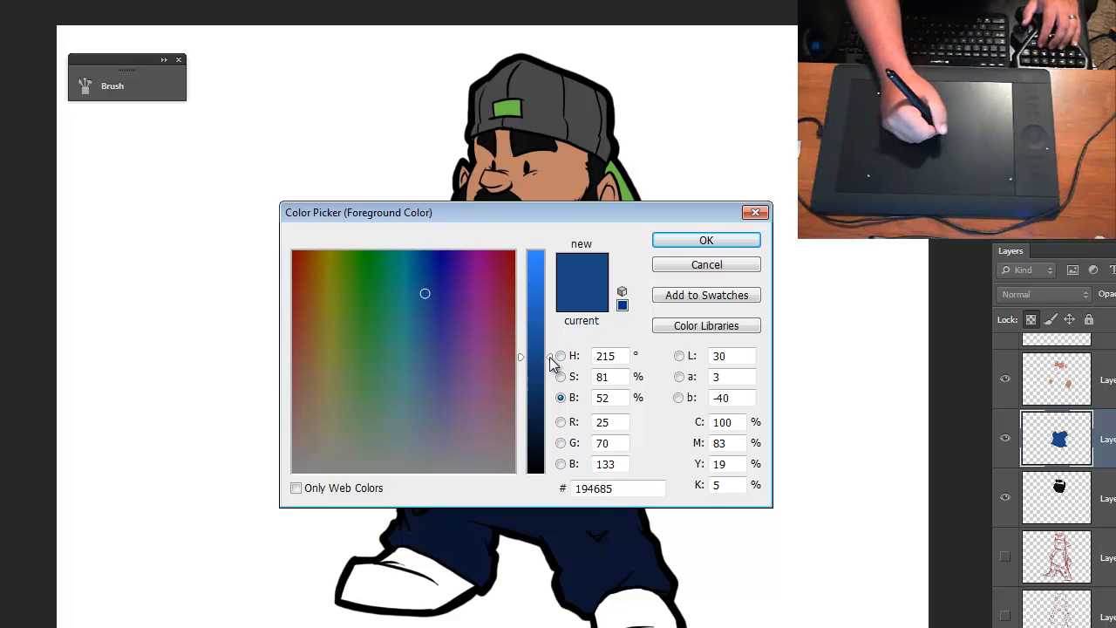
left_click_drag(550, 358, 545, 406)
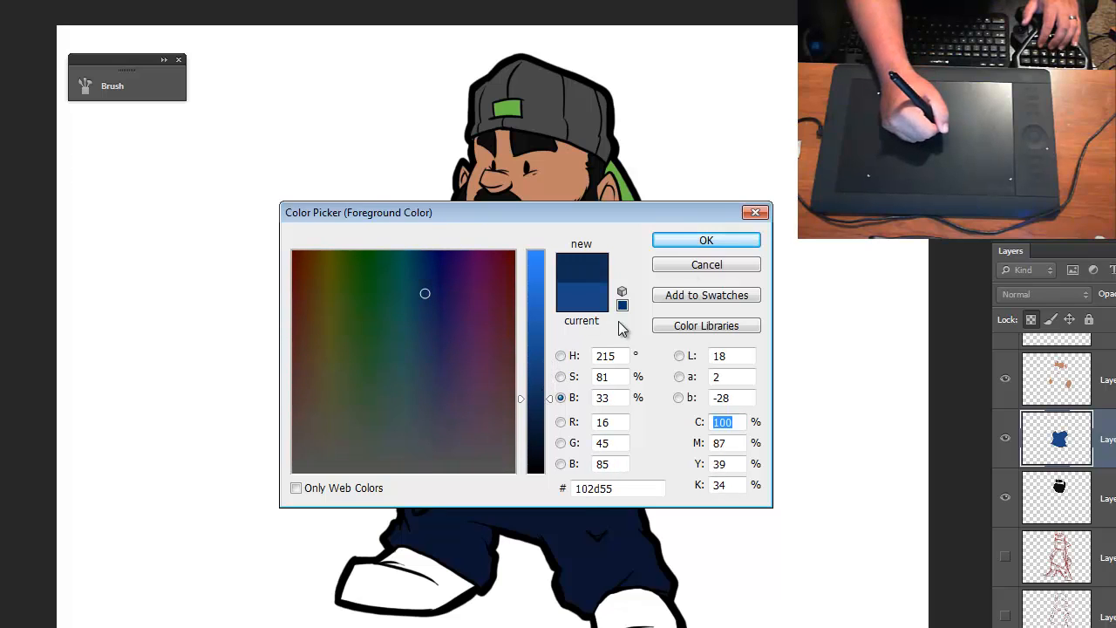
left_click(706, 240)
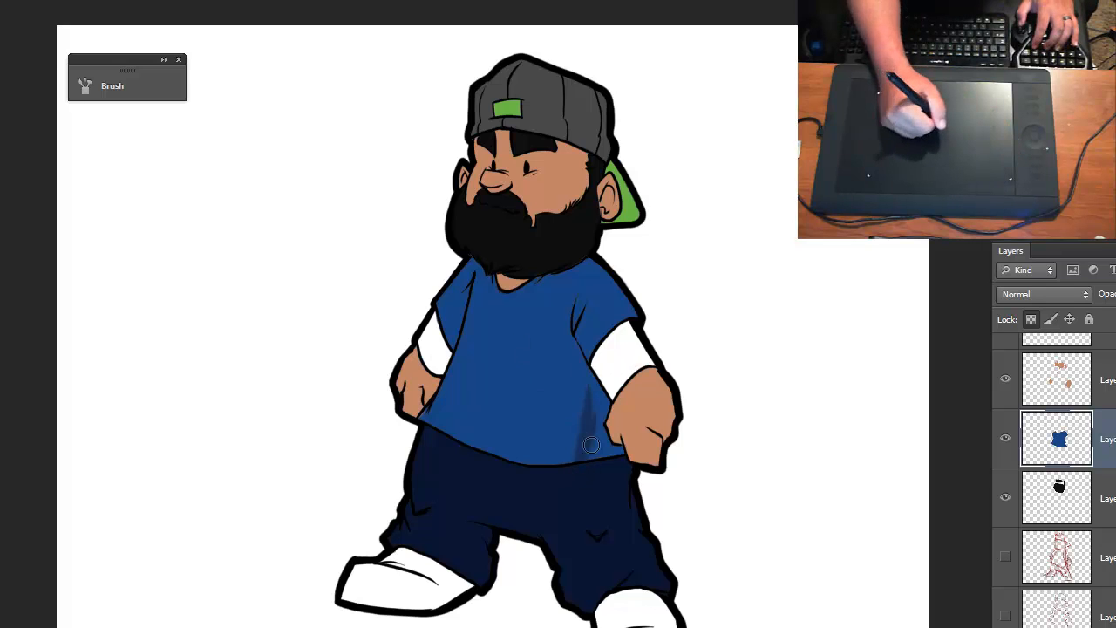
- Try a dark shadow stroke on the shirt beside the larger hand, and undo it
mouse_move(591, 445)
left_mouse_down()
mouse_move(586, 470)
mouse_move(585, 342)
left_mouse_up()
key("ctrl+alt+z")
key("ctrl+alt+z")
left_click(552, 464, "ctrl")
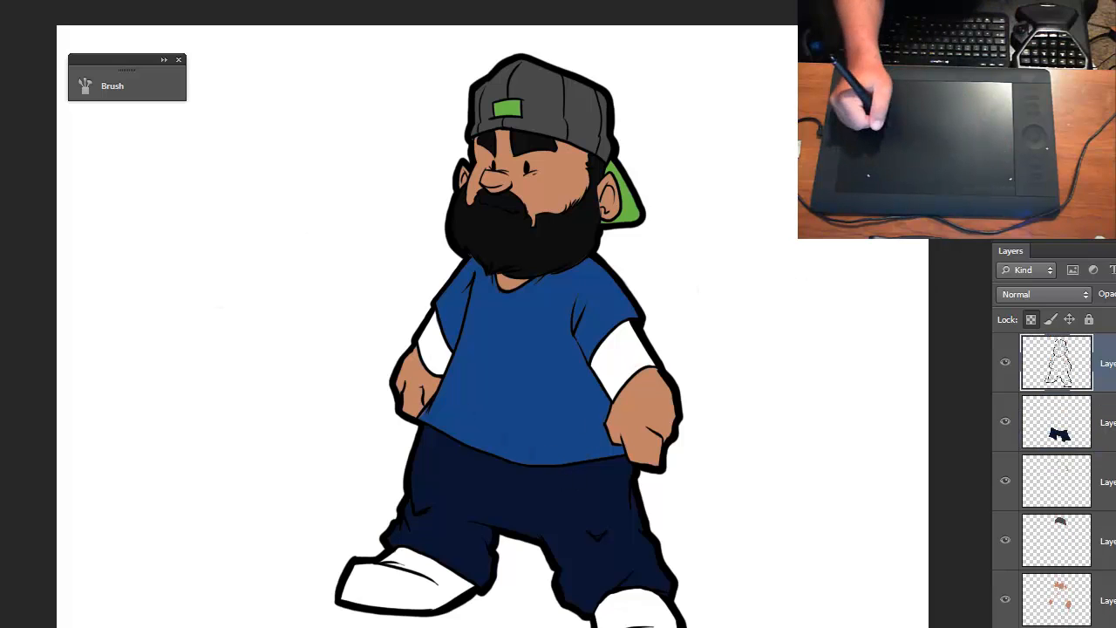
- Reselect the blue shirt layer and accept the dark blue #102d55 as the foreground color
scroll(1056, 479, "down", 1)
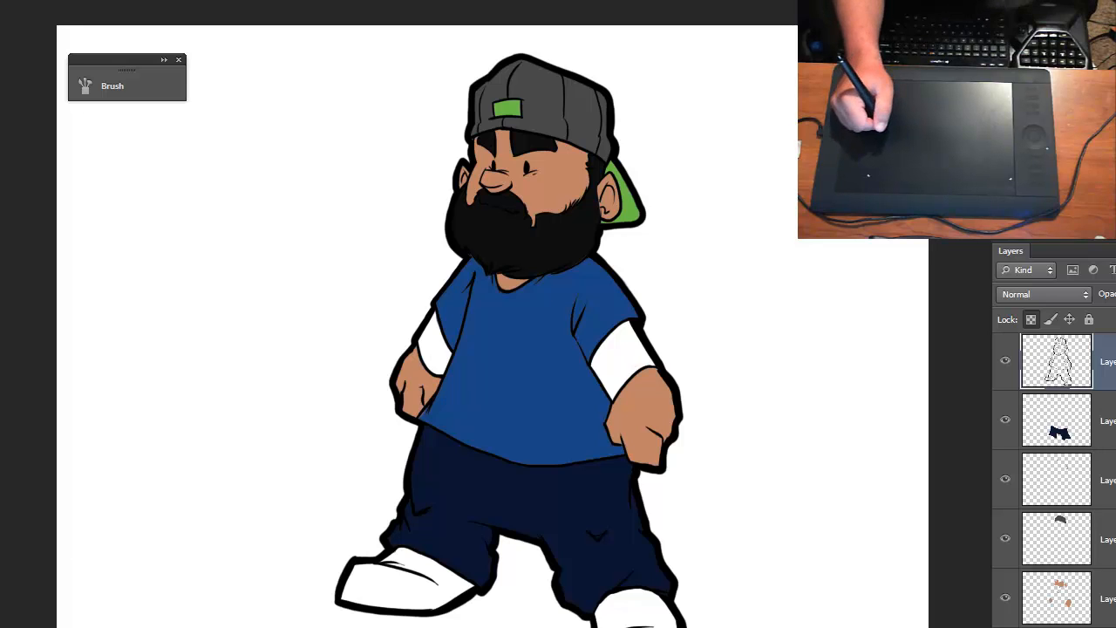
scroll(1102, 451, "down", 5)
left_click(1101, 450)
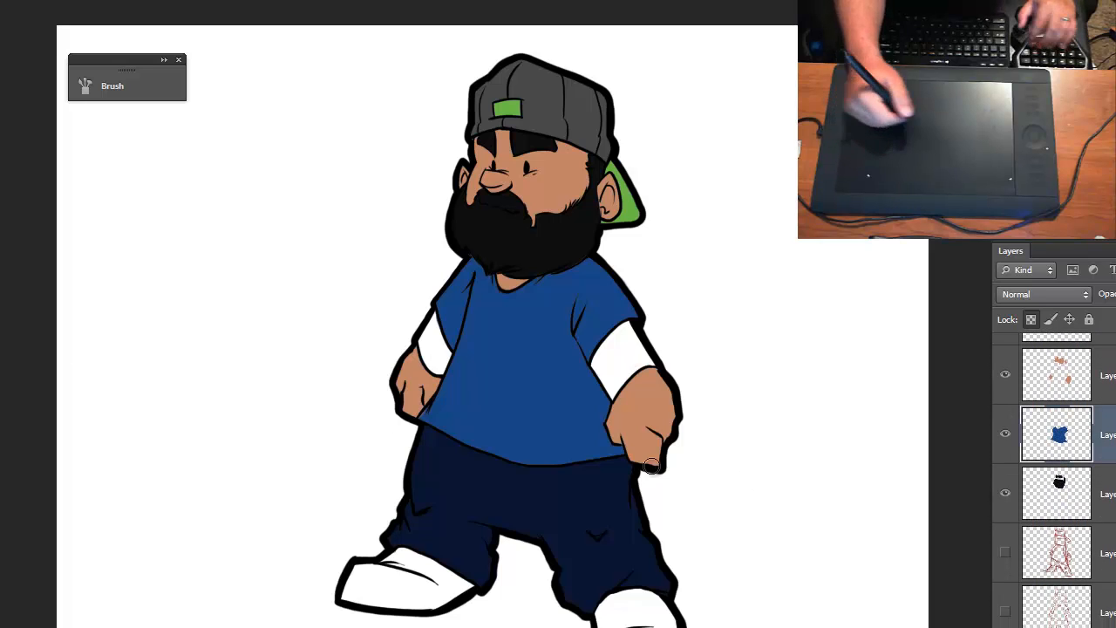
left_click(2, 331)
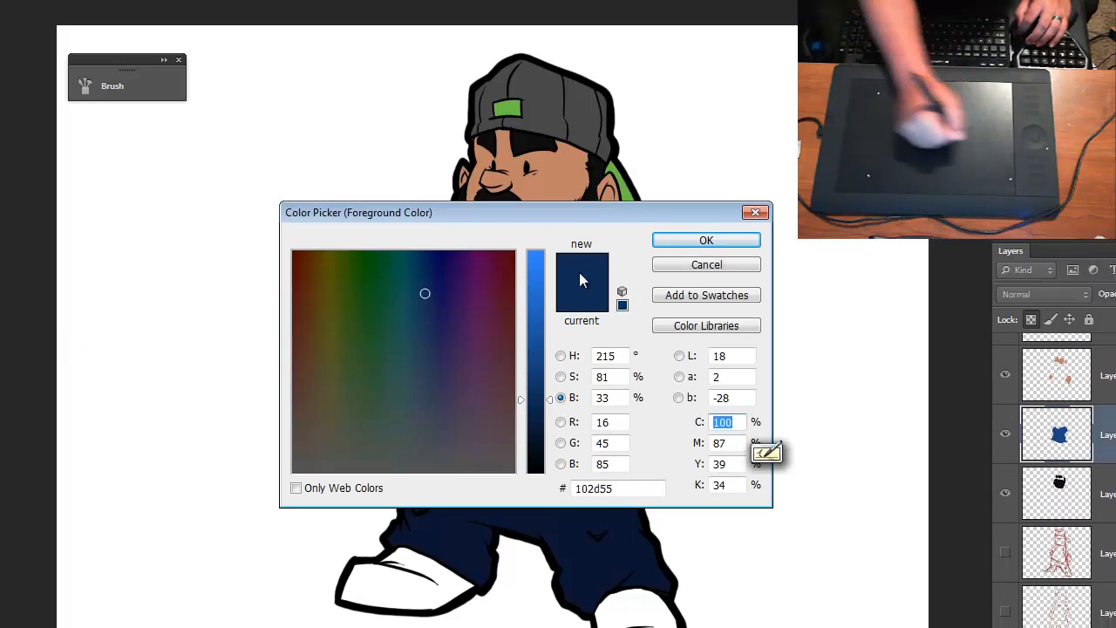
left_click(670, 240)
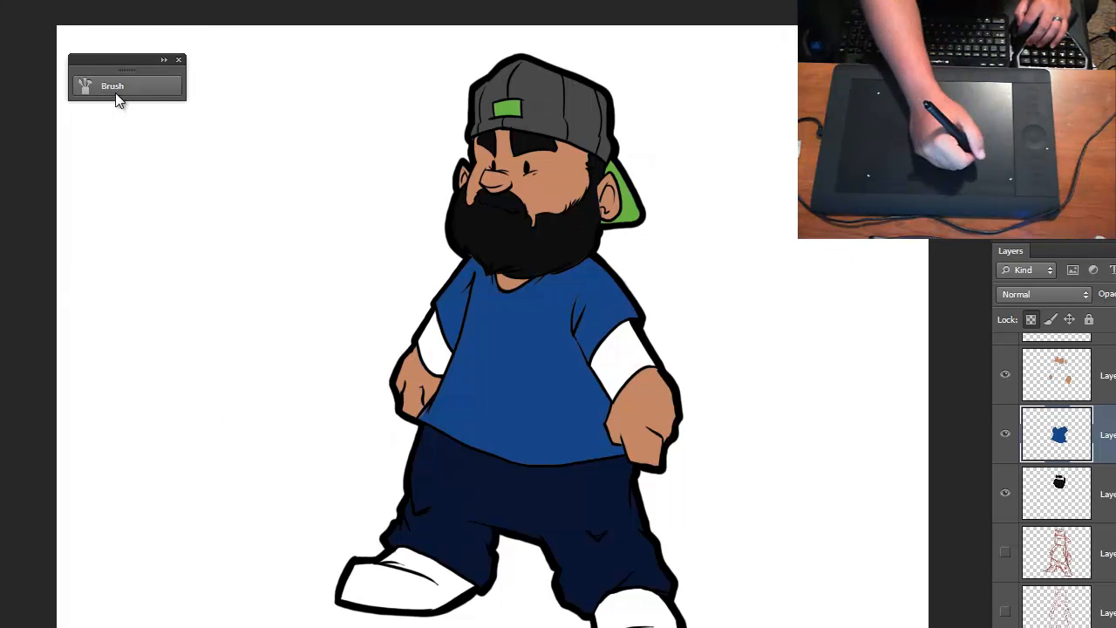
- Check the brush tip shape settings for the hard round brush
left_click_drag(116, 92, 113, 100)
left_click(112, 94)
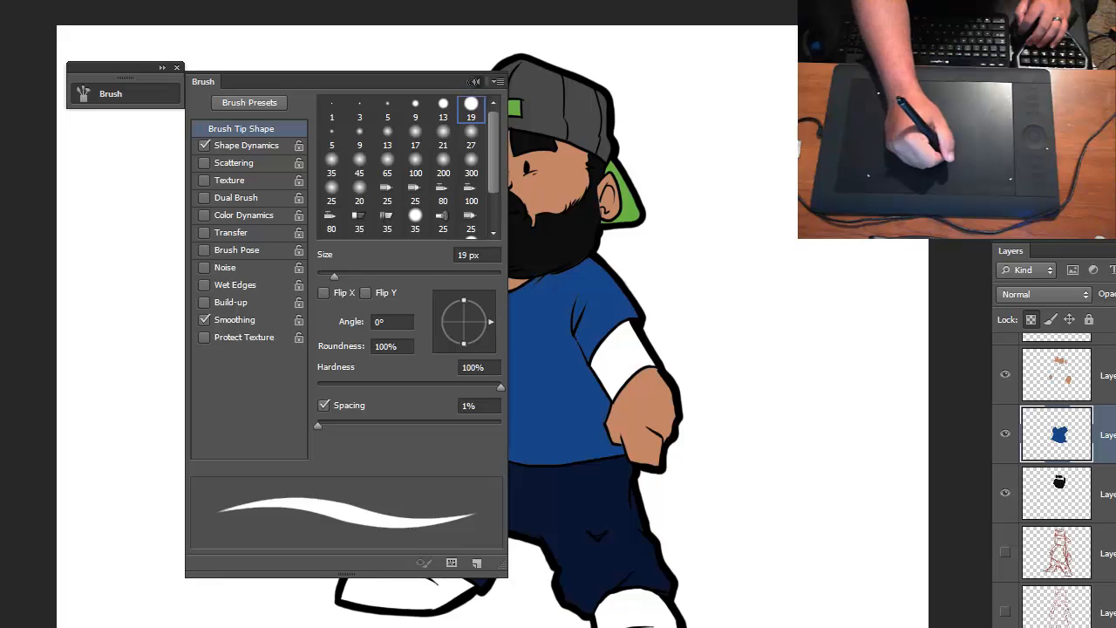
left_click(477, 82)
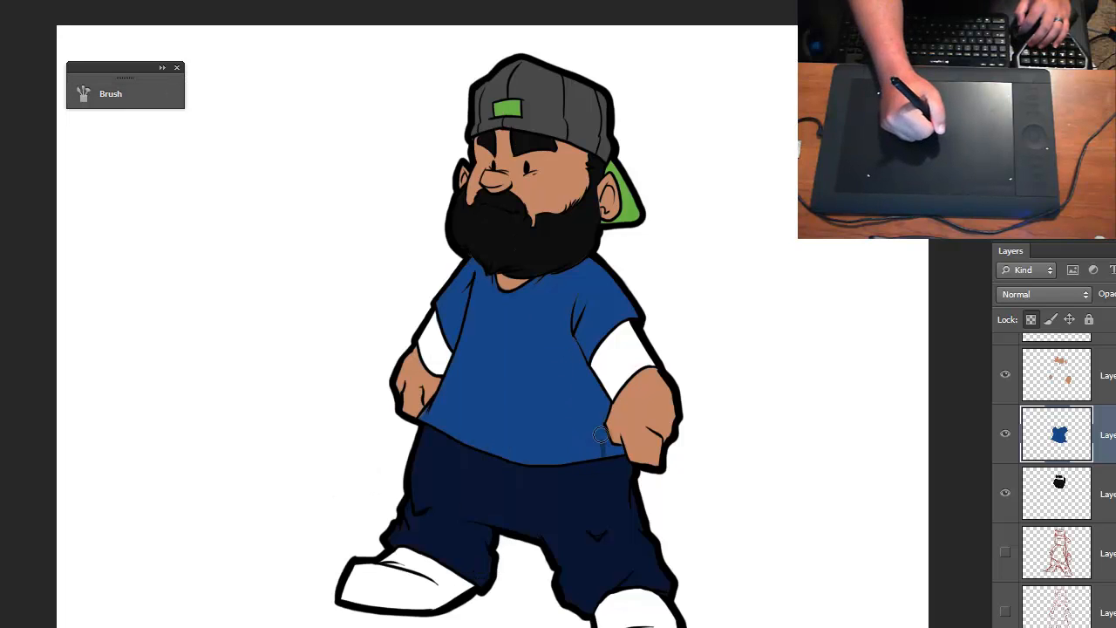
- Try shading the shirt's edge from the hem up beside the larger hand, and undo the strokes
mouse_move(601, 435)
left_mouse_down()
mouse_move(609, 464)
mouse_move(596, 422)
left_mouse_up()
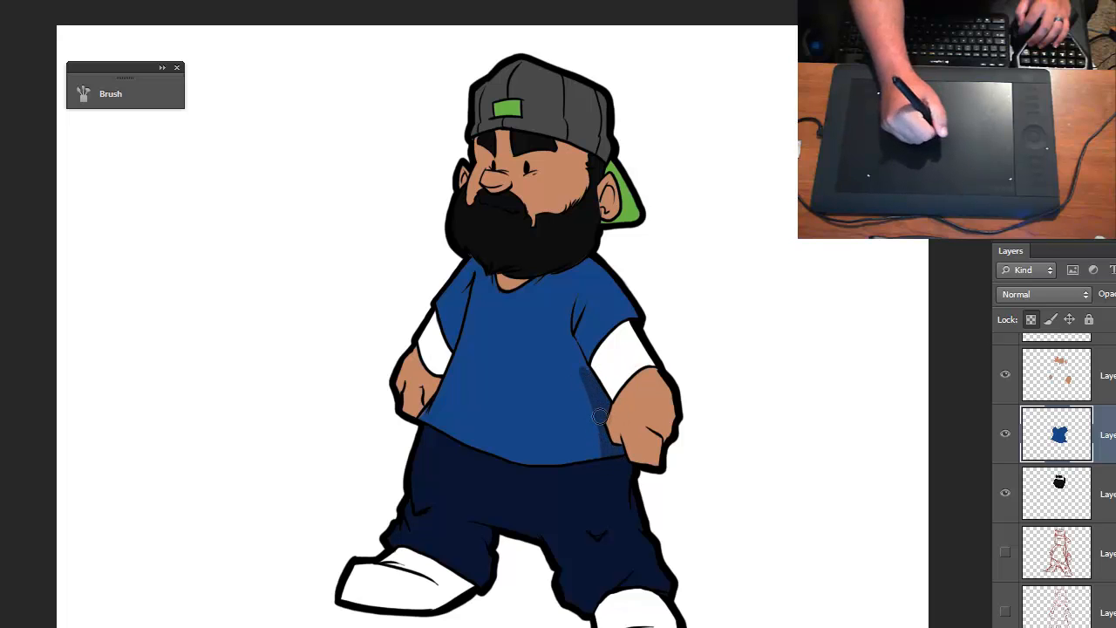
key("ctrl+plus")
key("ctrl+plus")
left_click_drag(596, 408, 433, 267)
key("ctrl+alt+z")
key("ctrl+alt+z")
key("ctrl+alt+z")
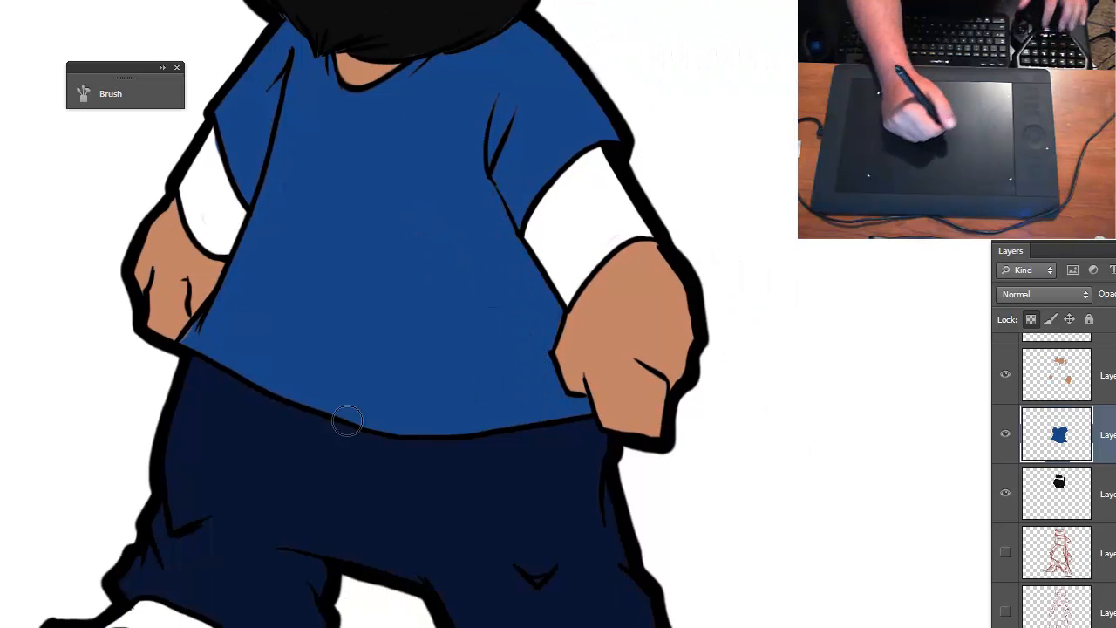
- Review the brush's size, hardness and spacing settings
left_click(83, 93)
left_click(105, 94)
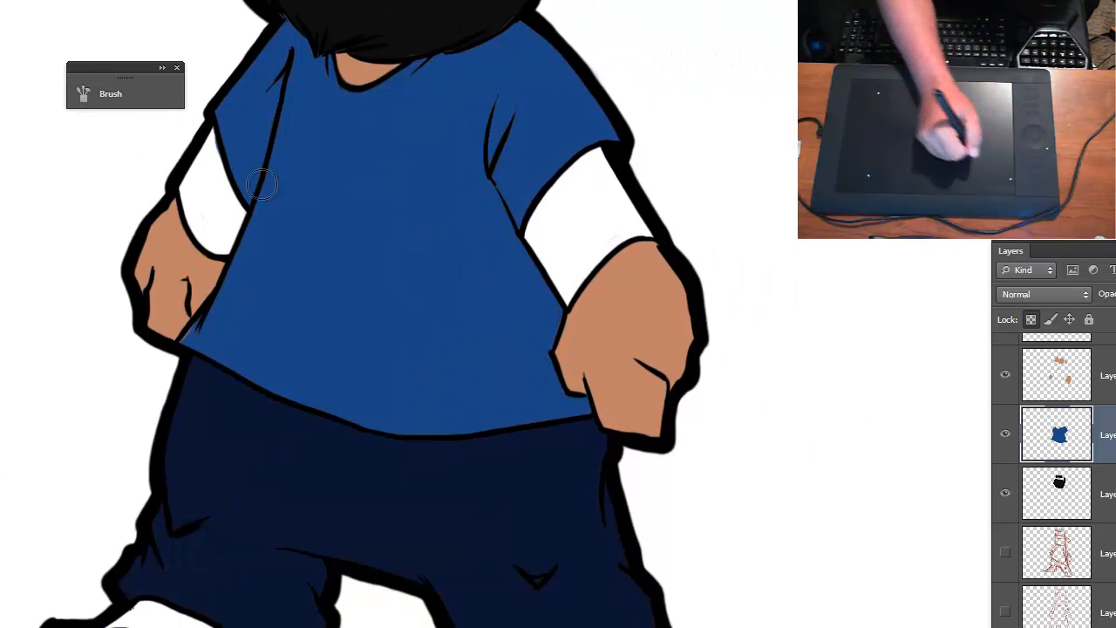
left_click(141, 94)
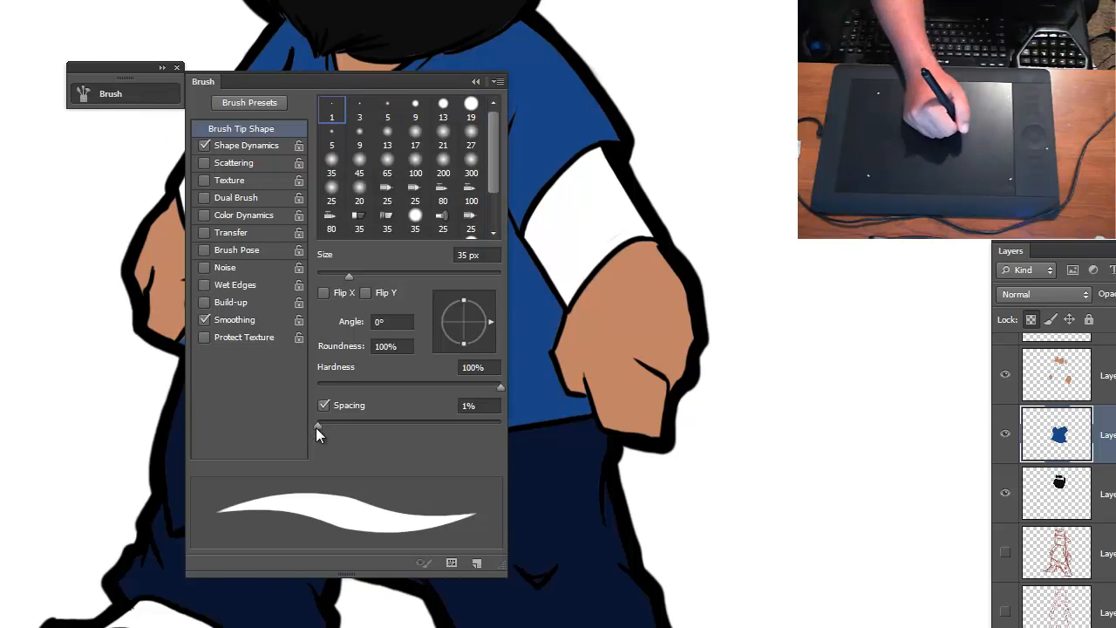
left_click(475, 82)
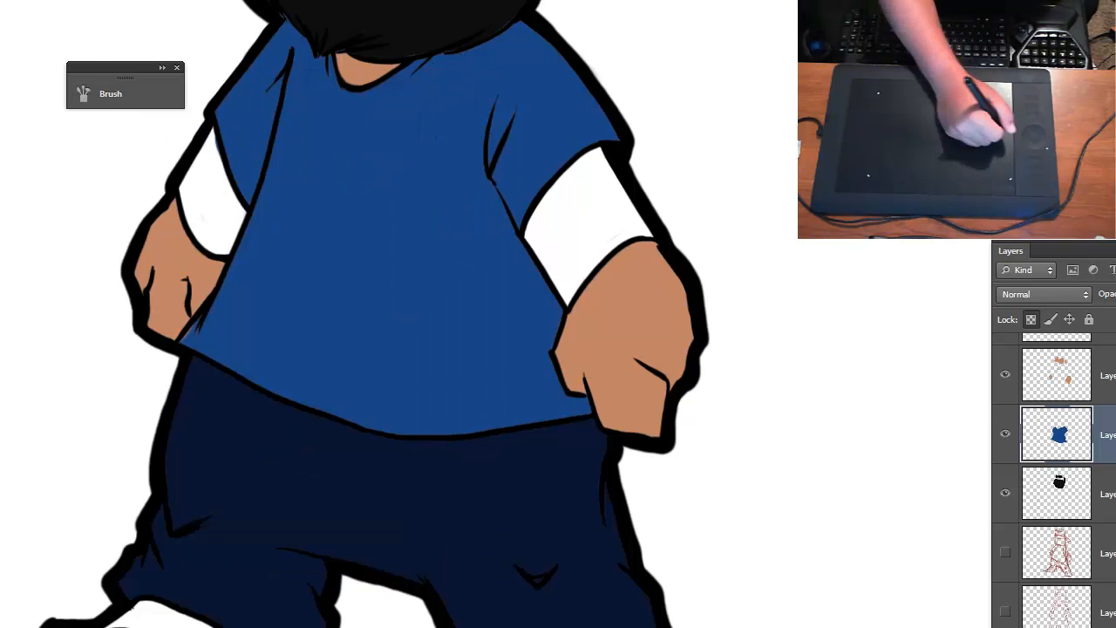
- Sample the shirt's blue as the foreground color and darken it for shading
left_click(2, 401)
left_click(369, 149)
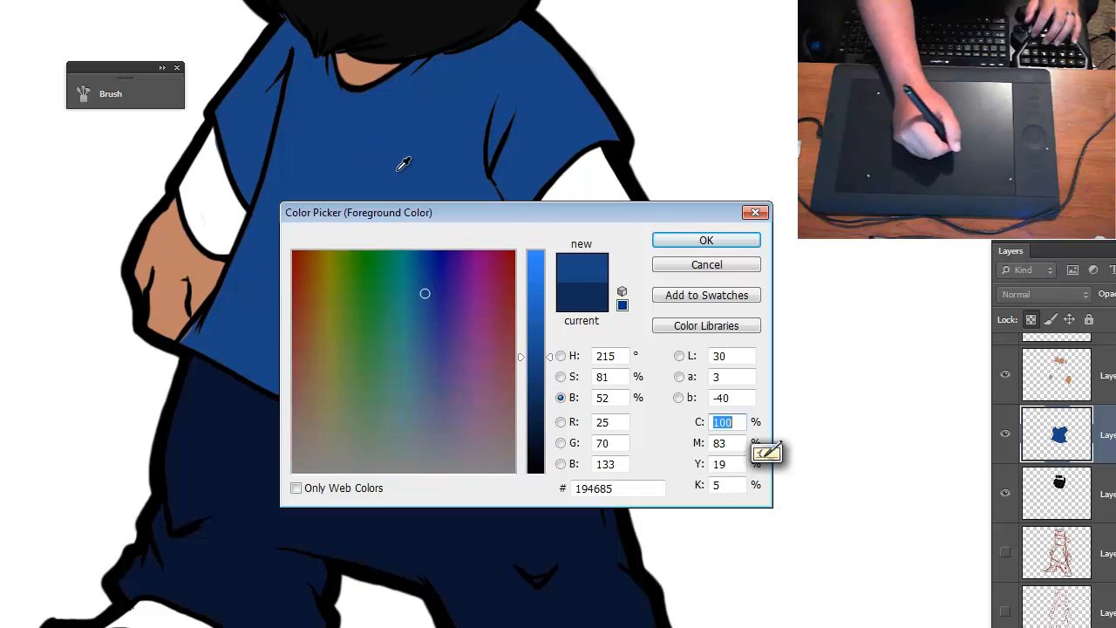
mouse_move(553, 361)
left_mouse_down()
mouse_move(553, 406)
mouse_move(536, 358)
left_mouse_up()
left_click(723, 240)
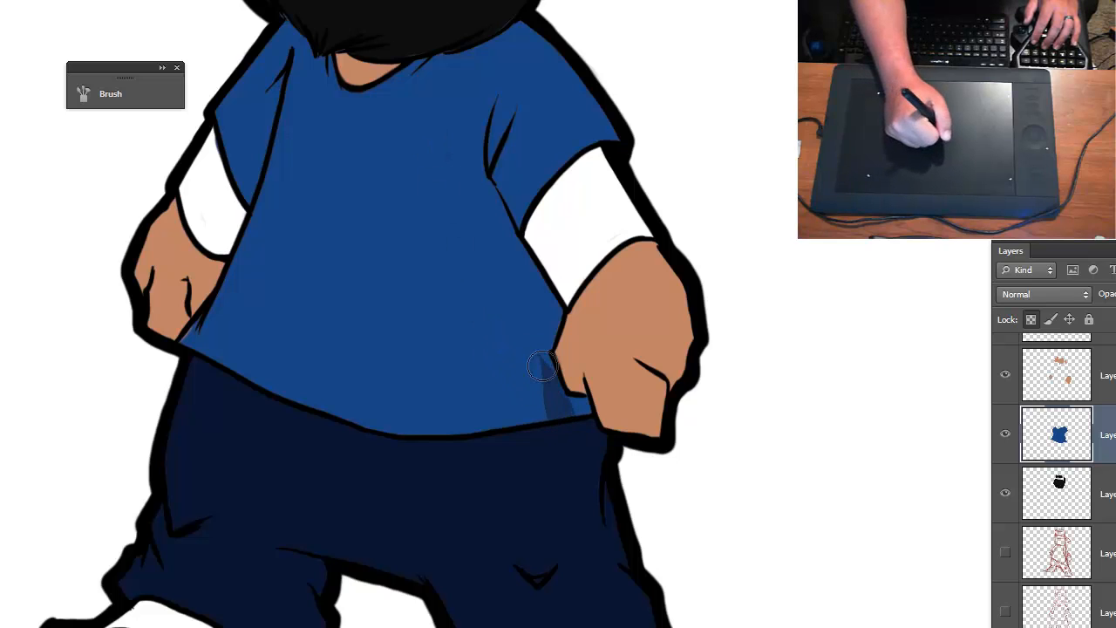
- Paint a dark blue shadow along the shirt's edge beside the larger hand, up into the armpit fold and sleeve
left_click_drag(559, 405, 534, 332)
mouse_move(567, 408)
left_mouse_down()
mouse_move(594, 431)
mouse_move(547, 361)
mouse_move(554, 288)
mouse_move(552, 346)
mouse_move(563, 320)
mouse_move(523, 193)
mouse_move(557, 320)
mouse_move(498, 179)
left_mouse_up()
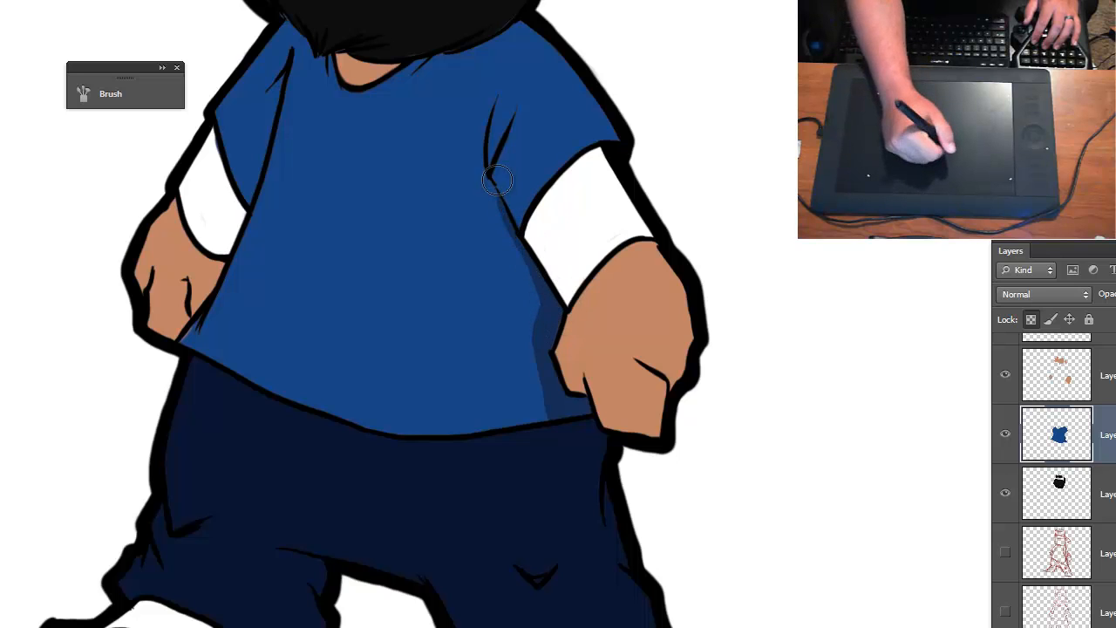
mouse_move(522, 248)
left_mouse_down()
mouse_move(546, 291)
mouse_move(525, 237)
mouse_move(555, 325)
mouse_move(524, 252)
left_mouse_up()
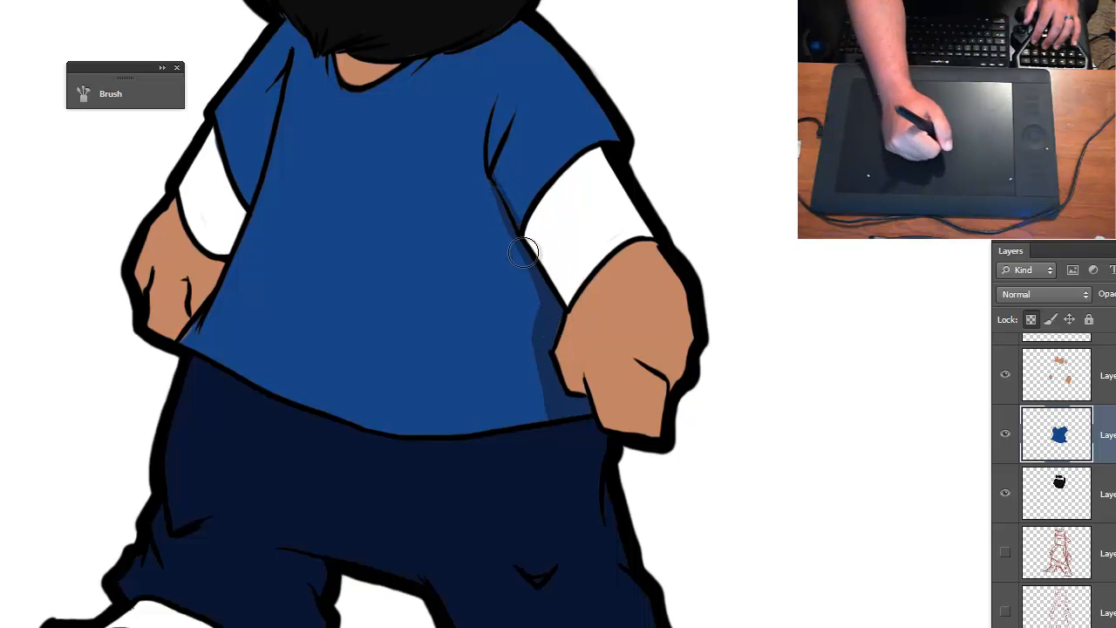
mouse_move(491, 164)
left_mouse_down()
mouse_move(520, 233)
mouse_move(497, 165)
mouse_move(504, 192)
left_mouse_up()
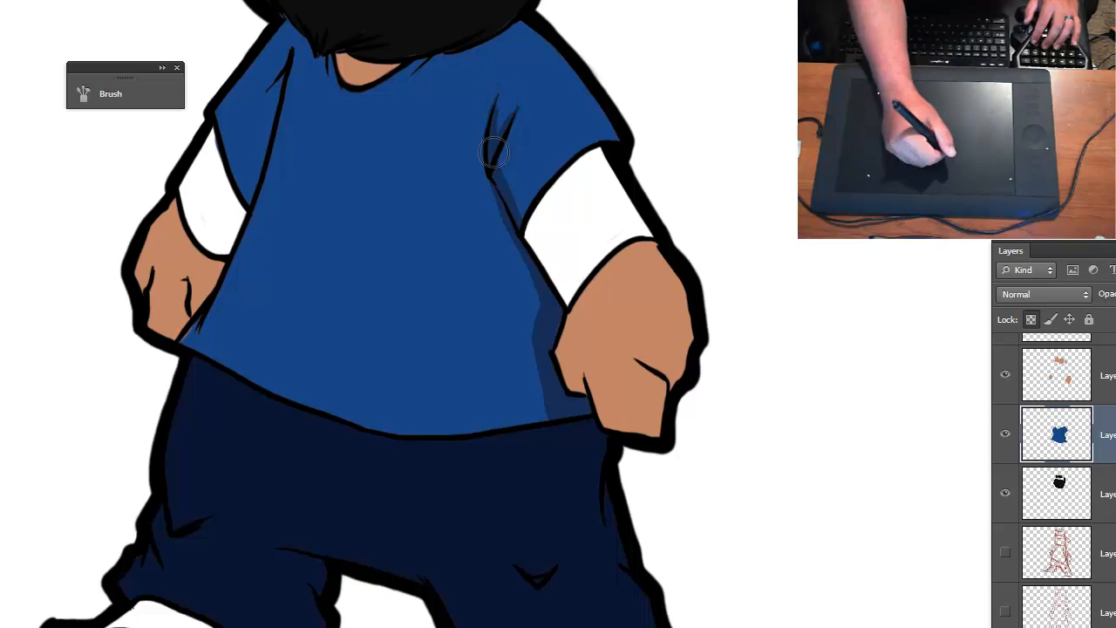
left_click_drag(517, 198, 532, 231)
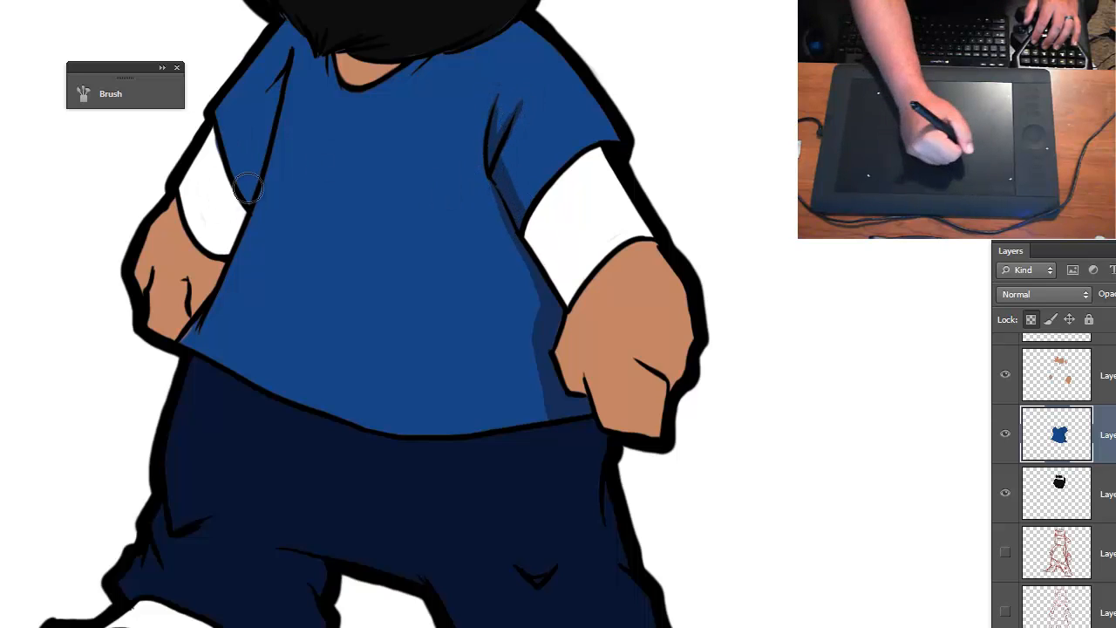
- Shade the opposite sleeve's inner fold and the shirt's side edge down to the hem in dark blue
left_click_drag(251, 187, 245, 206)
mouse_move(254, 168)
left_mouse_down()
mouse_move(248, 207)
mouse_move(278, 126)
left_mouse_up()
left_click_drag(249, 196, 284, 77)
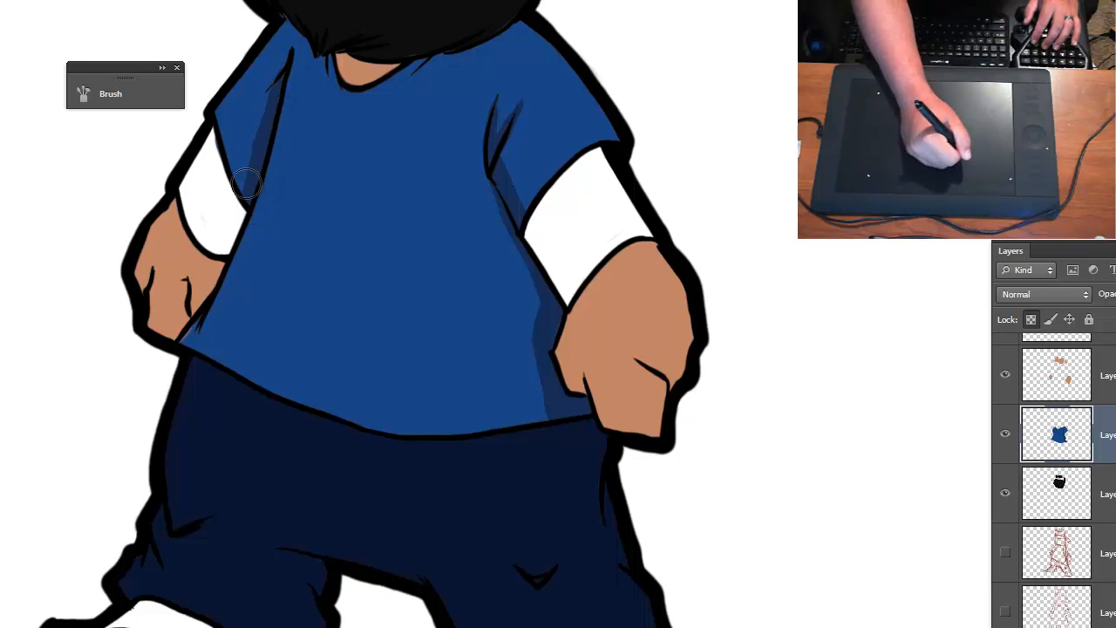
left_click_drag(246, 184, 266, 116)
mouse_move(251, 168)
left_mouse_down()
mouse_move(260, 142)
mouse_move(234, 197)
mouse_move(254, 150)
left_mouse_up()
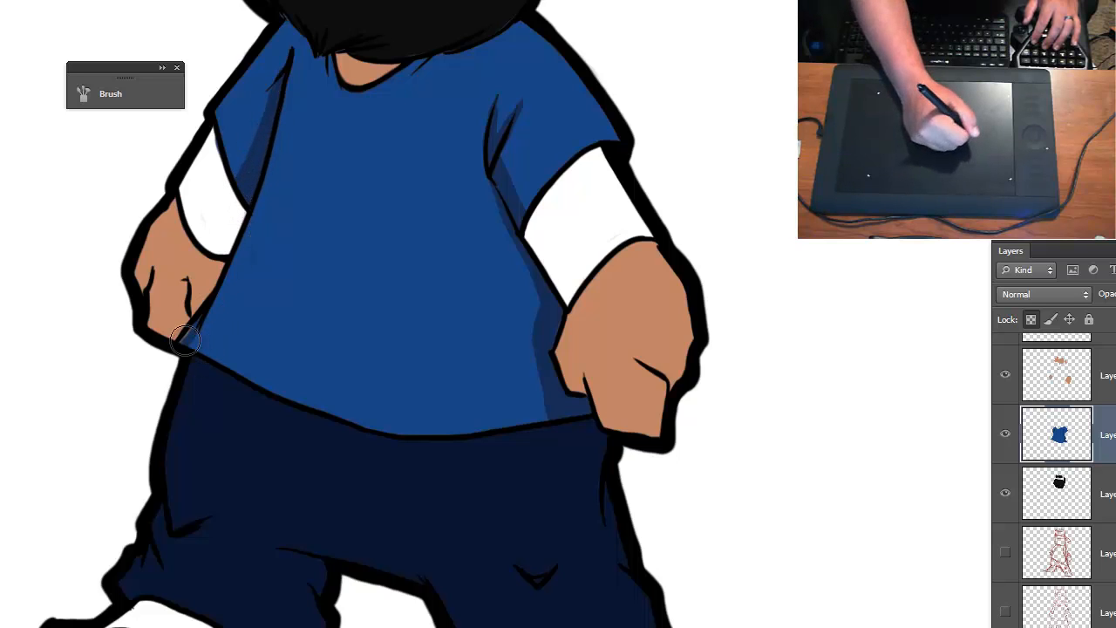
mouse_move(220, 276)
left_mouse_down()
mouse_move(201, 340)
mouse_move(235, 240)
mouse_move(202, 363)
mouse_move(254, 198)
mouse_move(209, 347)
mouse_move(251, 224)
left_mouse_up()
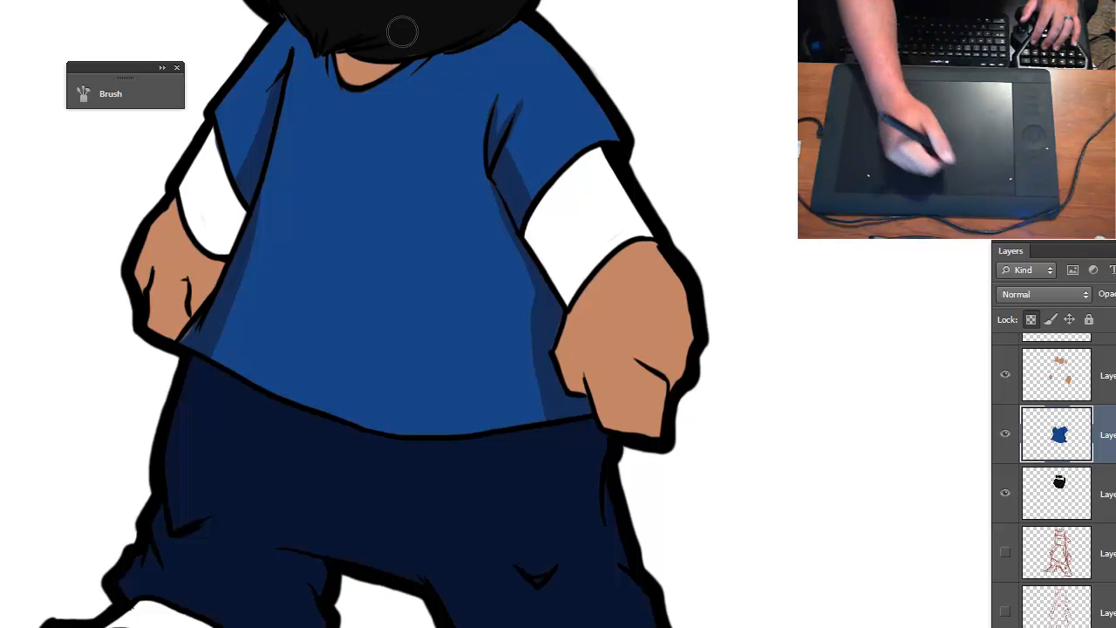
- Paint the beard's cast shadow across the top of the shirt and around the neckline
left_click_drag(293, 28, 328, 68)
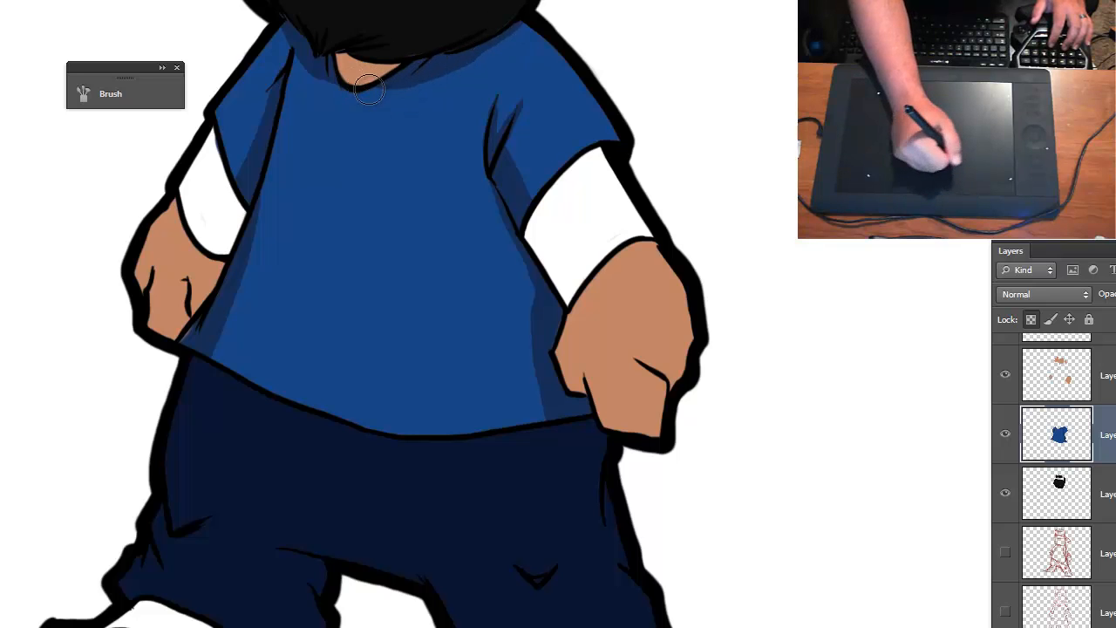
key("ctrl+minus")
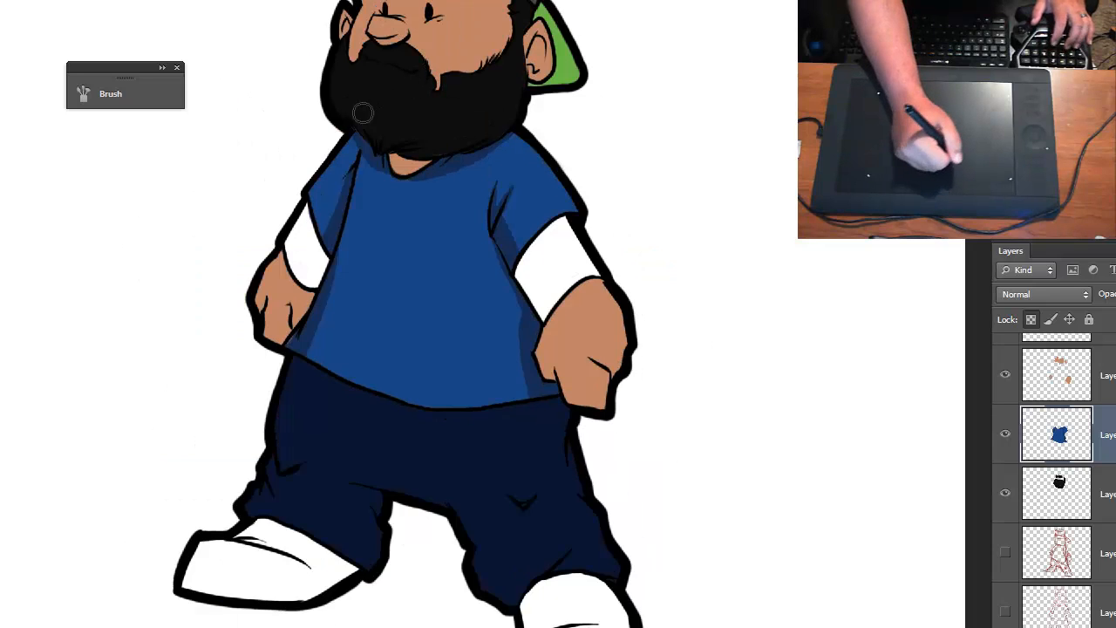
key("ctrl+plus")
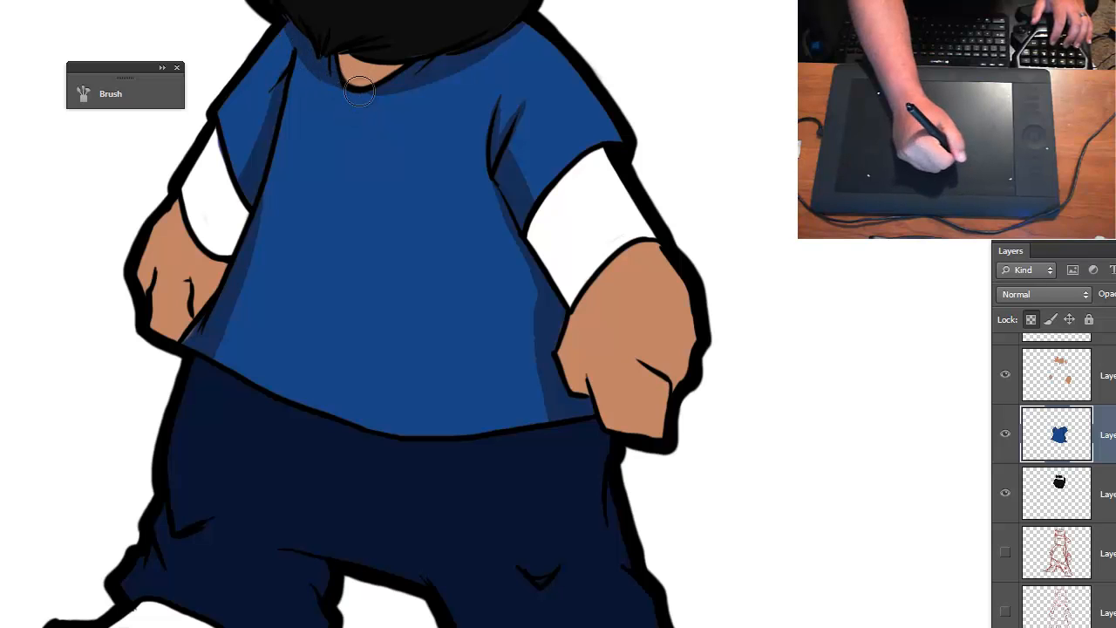
left_click_drag(360, 91, 398, 84)
key("ctrl+minus")
key("ctrl+minus")
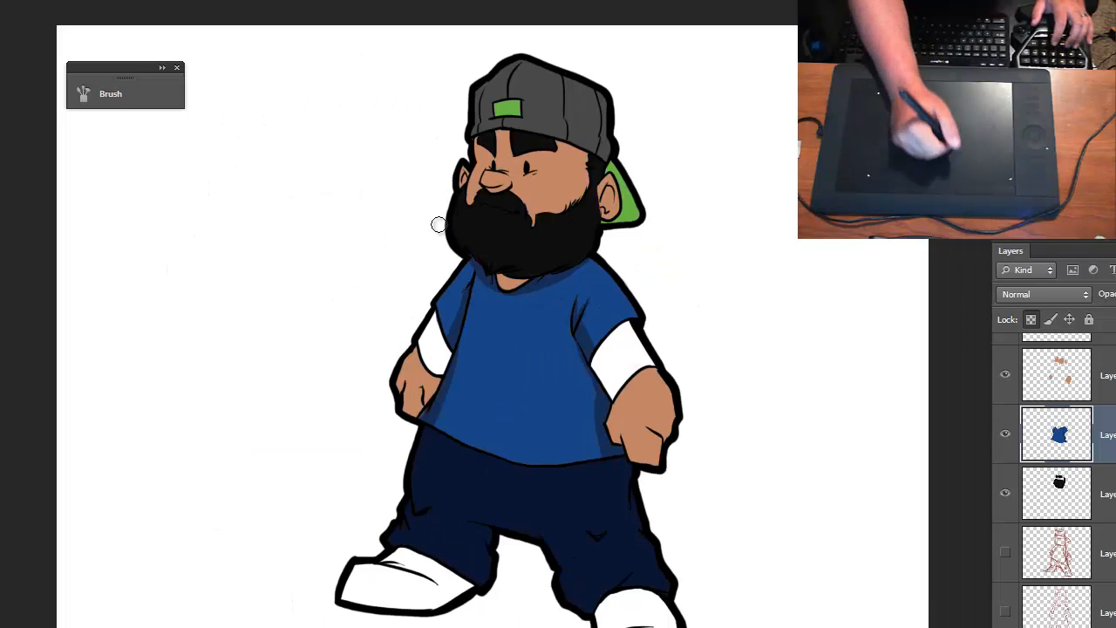
- Try widening the shirt's shadow beside the larger hand, and undo the stroke
key("ctrl+plus")
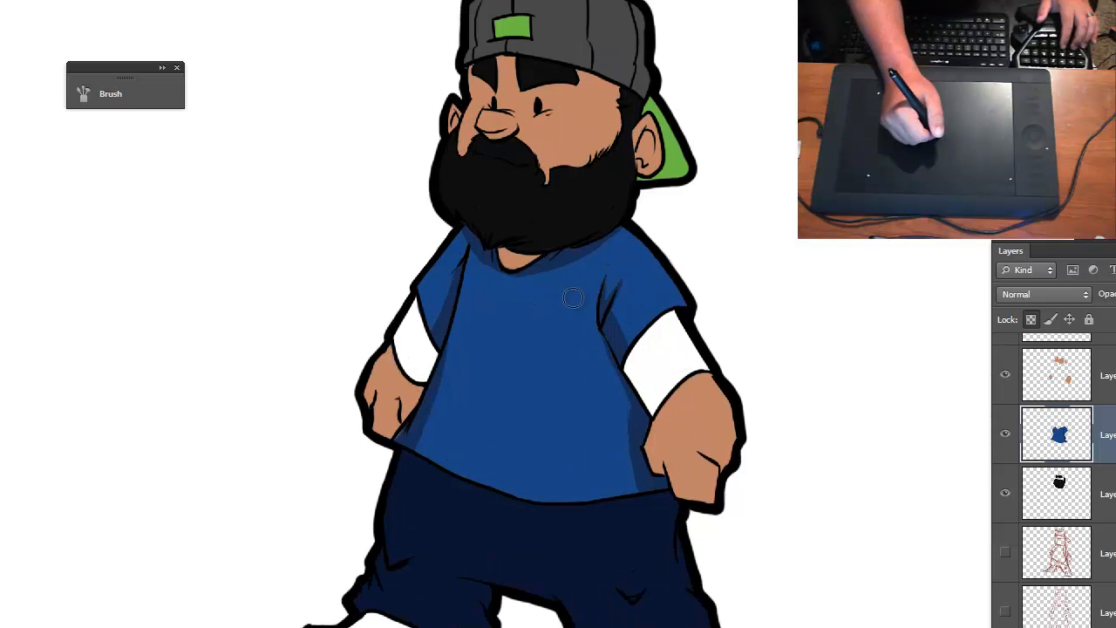
mouse_move(532, 437)
left_mouse_down()
mouse_move(484, 382)
mouse_move(500, 351)
left_mouse_up()
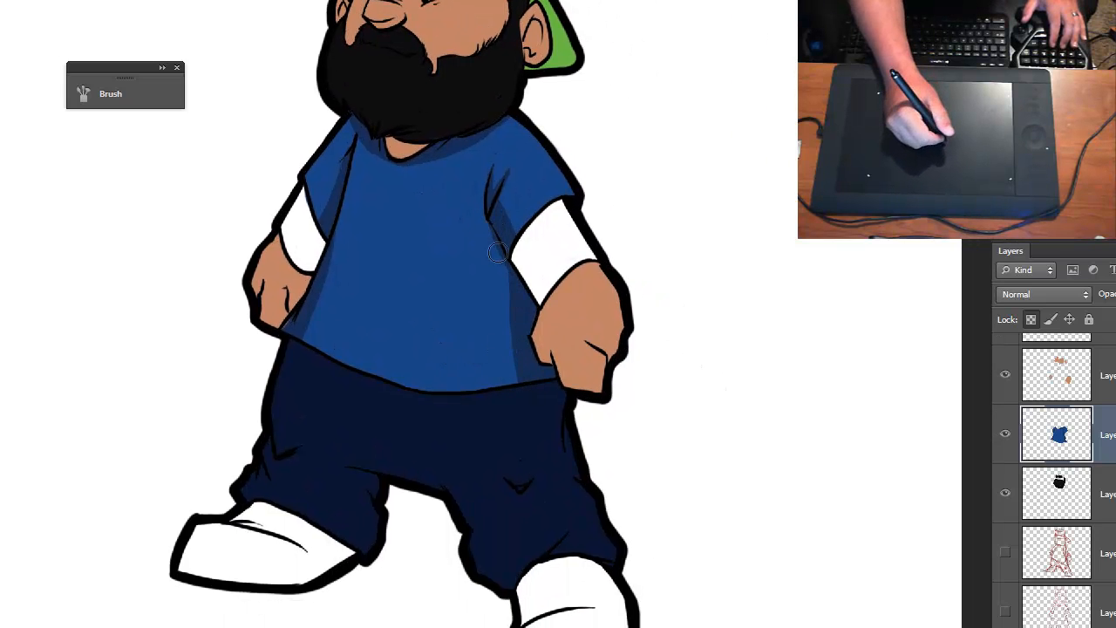
key("ctrl+z")
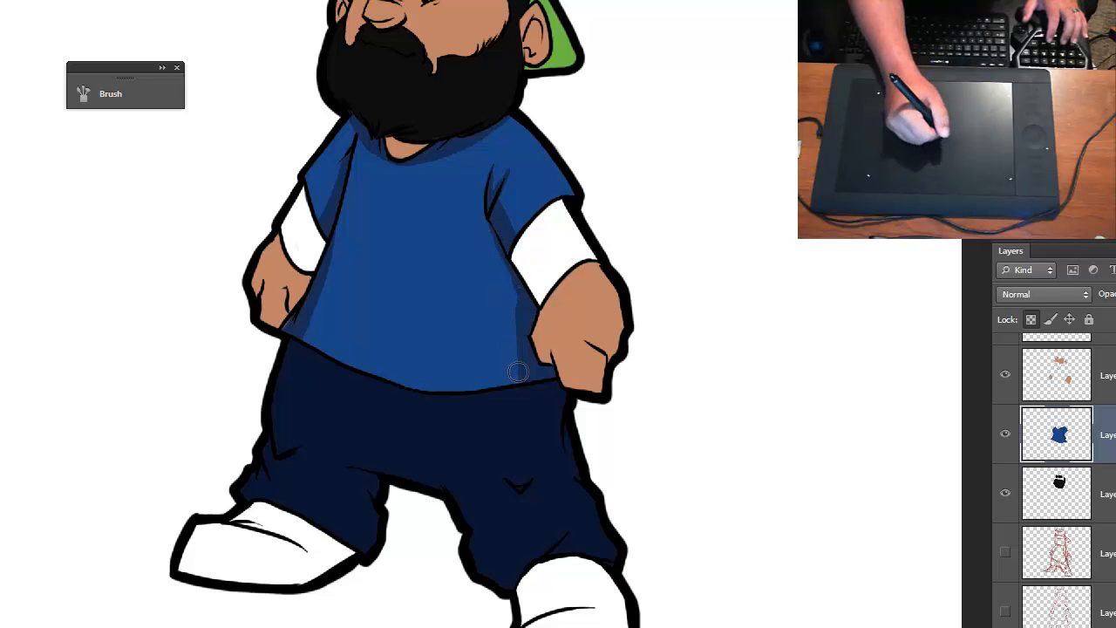
key("ctrl+minus")
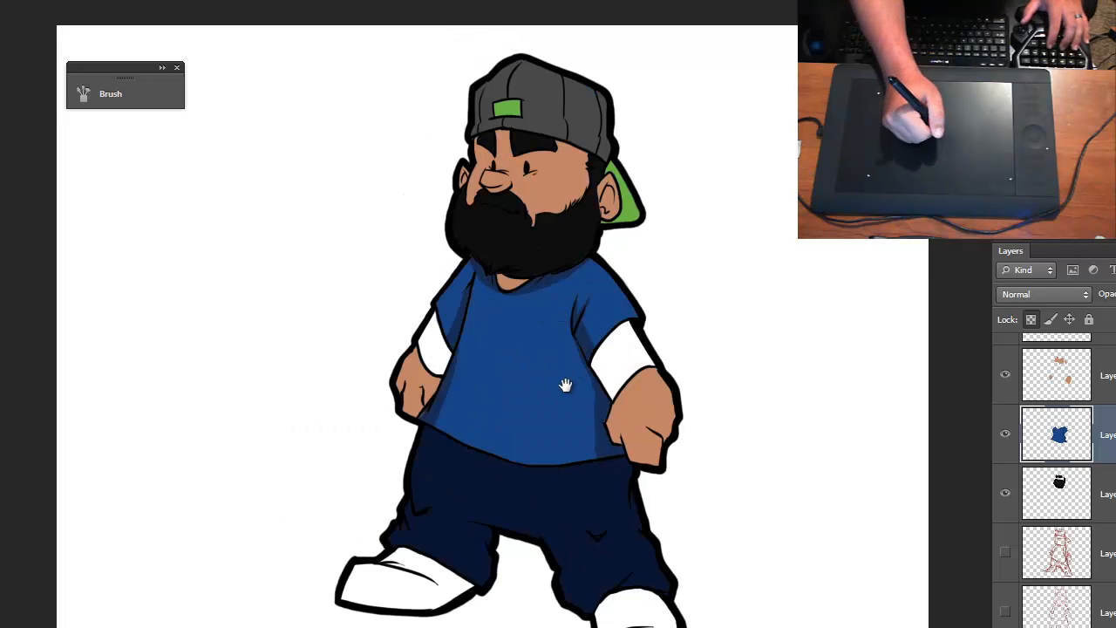
- Sample the pants' navy, darken it as the foreground color, and make the pants layer active
key("ctrl+plus")
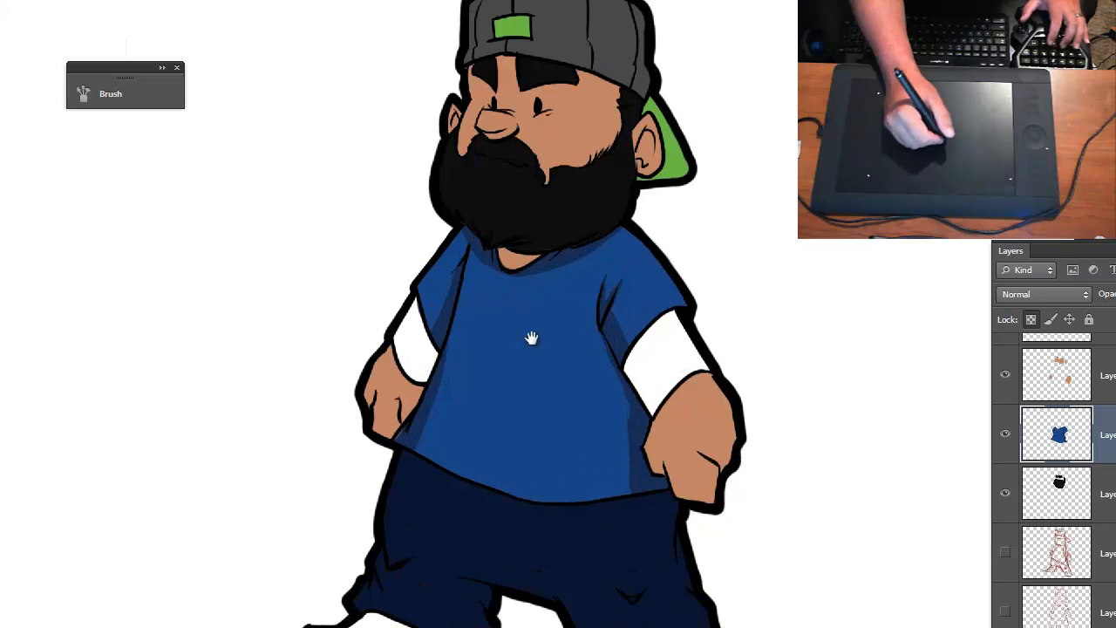
left_click_drag(531, 332, 468, 242)
left_click_drag(504, 357, 507, 352)
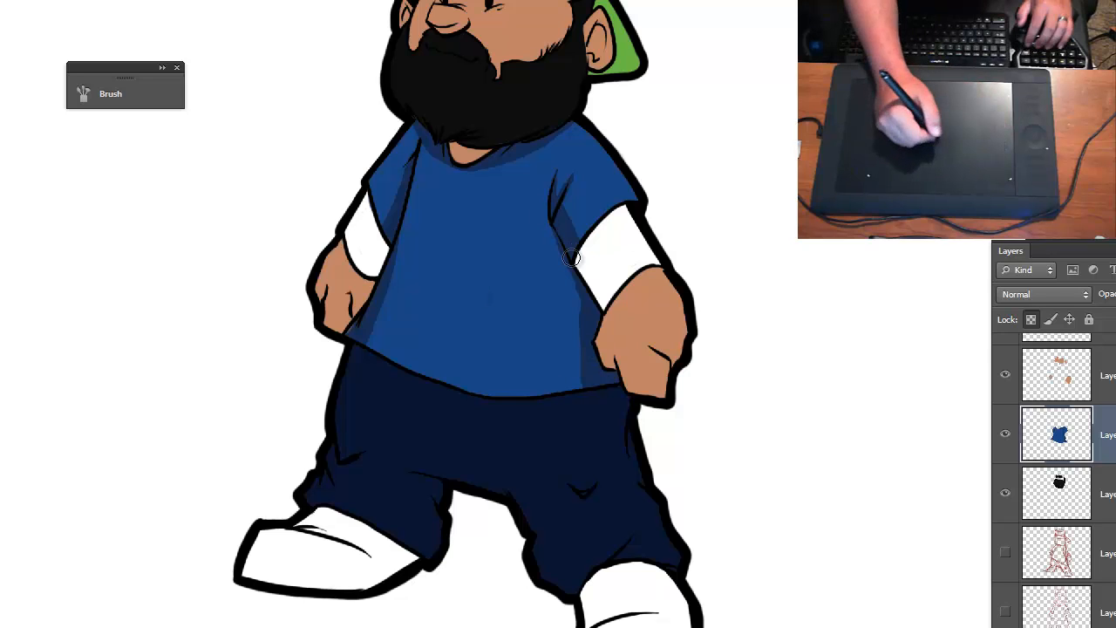
scroll(1067, 457, "up", 3)
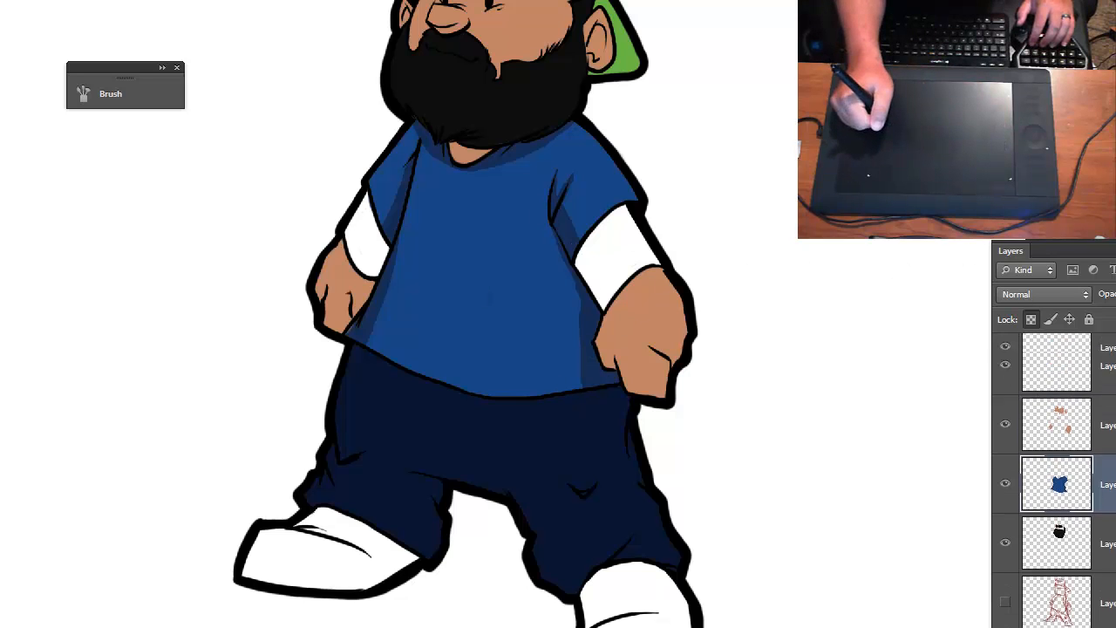
scroll(1067, 456, "up", 1)
left_click(1073, 422)
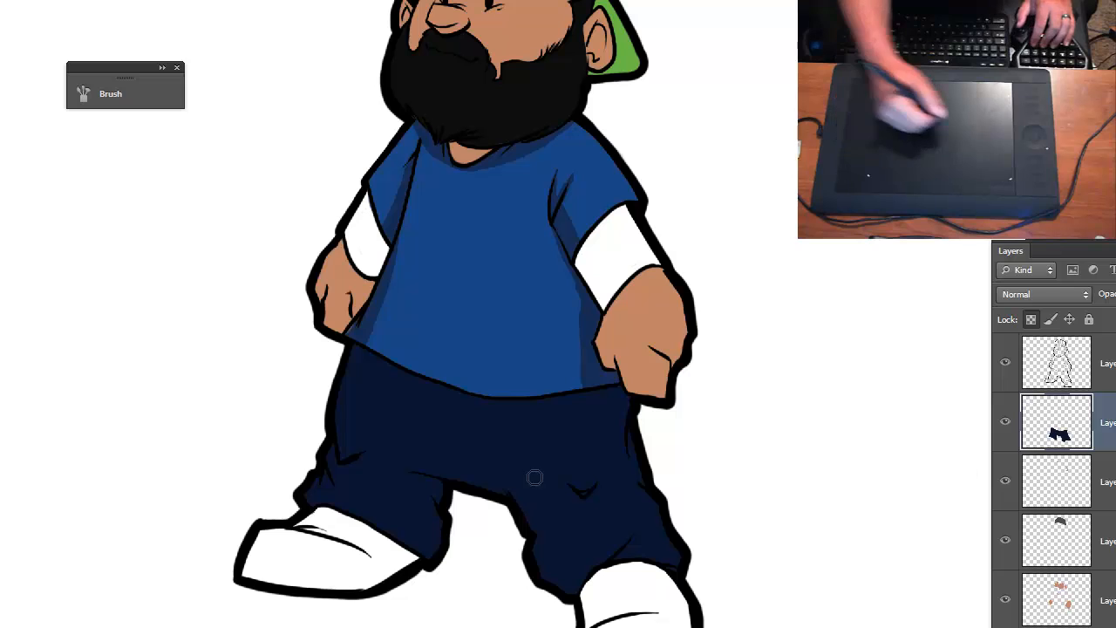
key("ctrl+z")
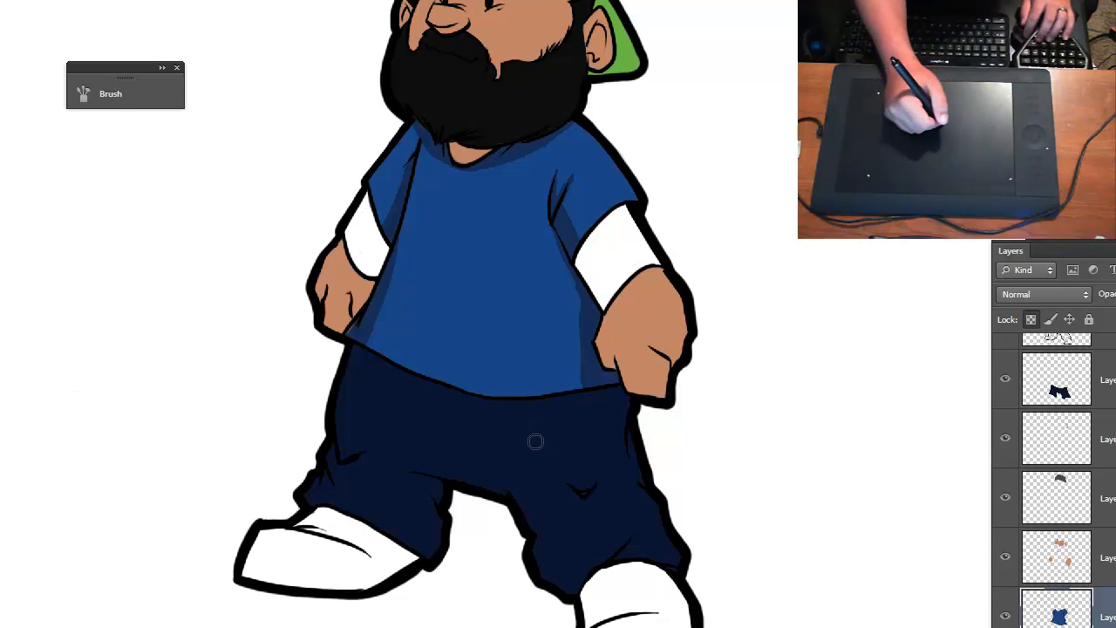
key("n")
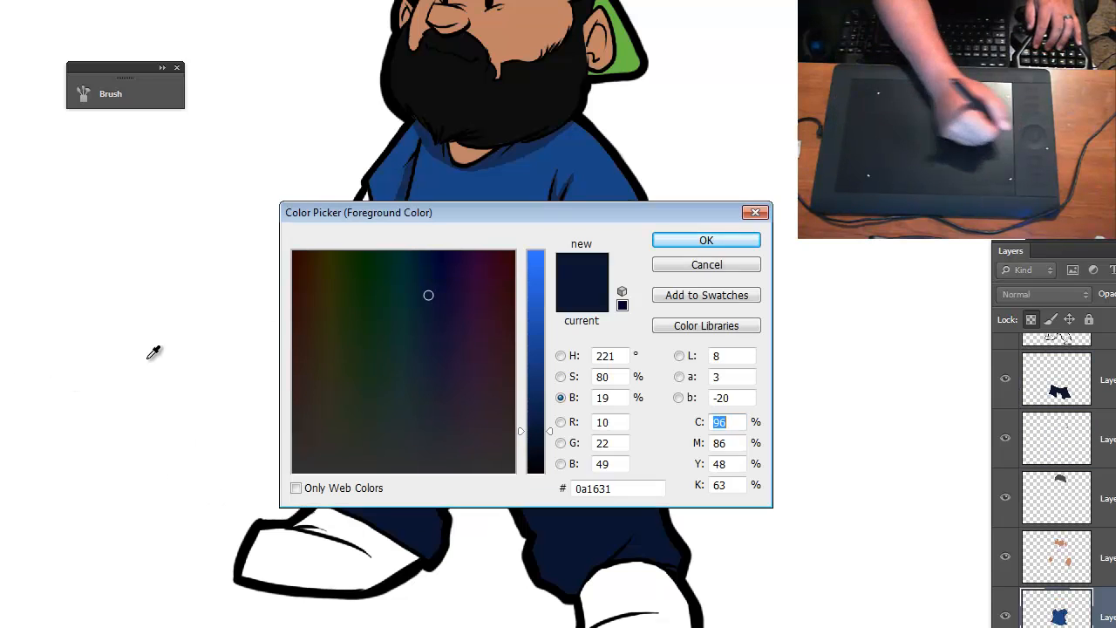
left_click_drag(552, 436, 553, 456)
left_click(684, 243)
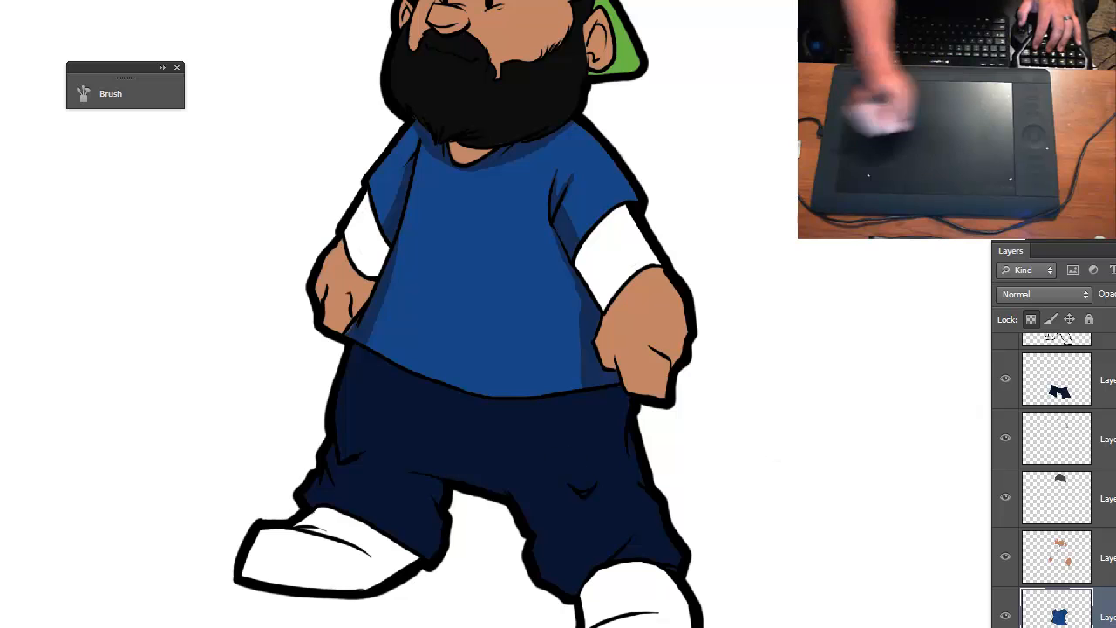
left_click(1082, 388)
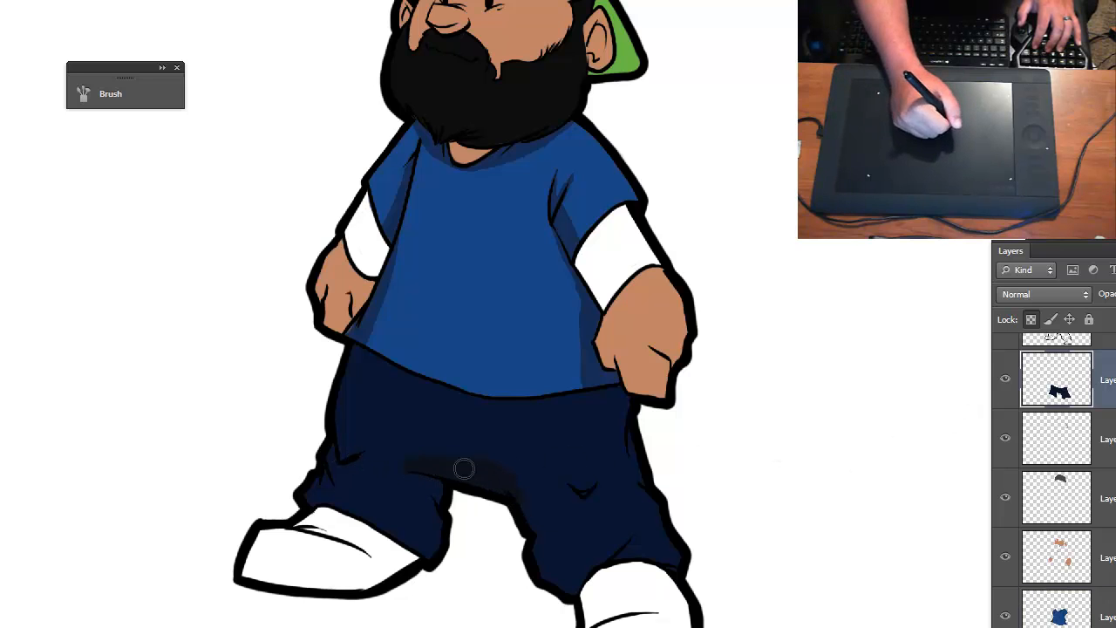
- Paint dark navy shadows on the pants around the crotch, along both outer sides, and down the lower legs
left_click_drag(456, 482, 534, 512)
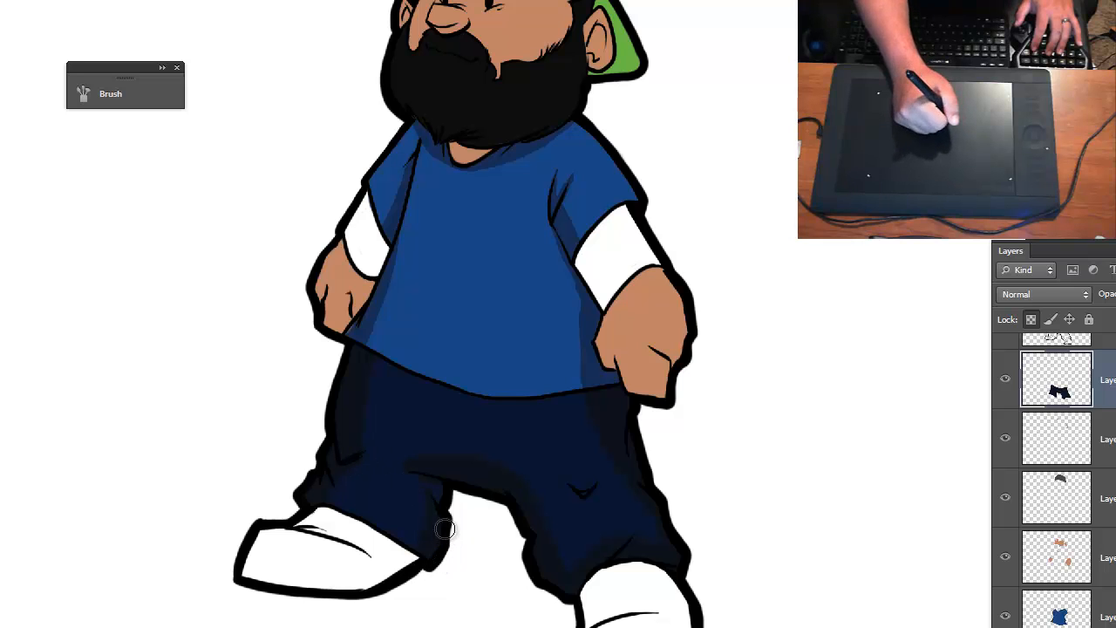
mouse_move(486, 373)
left_mouse_down()
mouse_move(471, 406)
mouse_move(438, 375)
mouse_move(444, 355)
left_mouse_up()
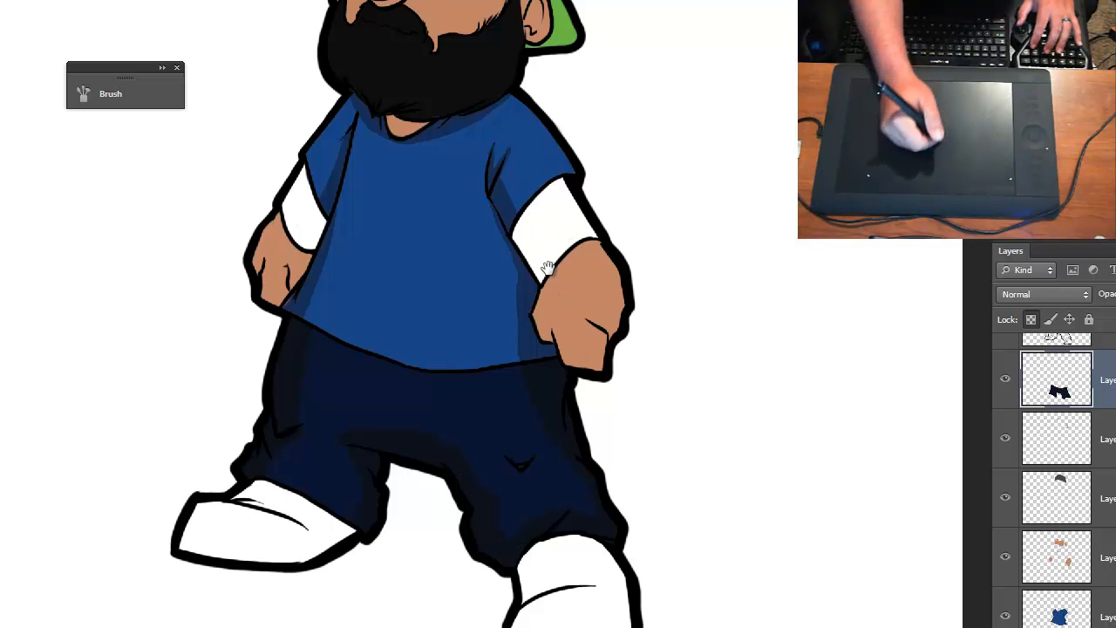
left_click_drag(544, 270, 601, 362)
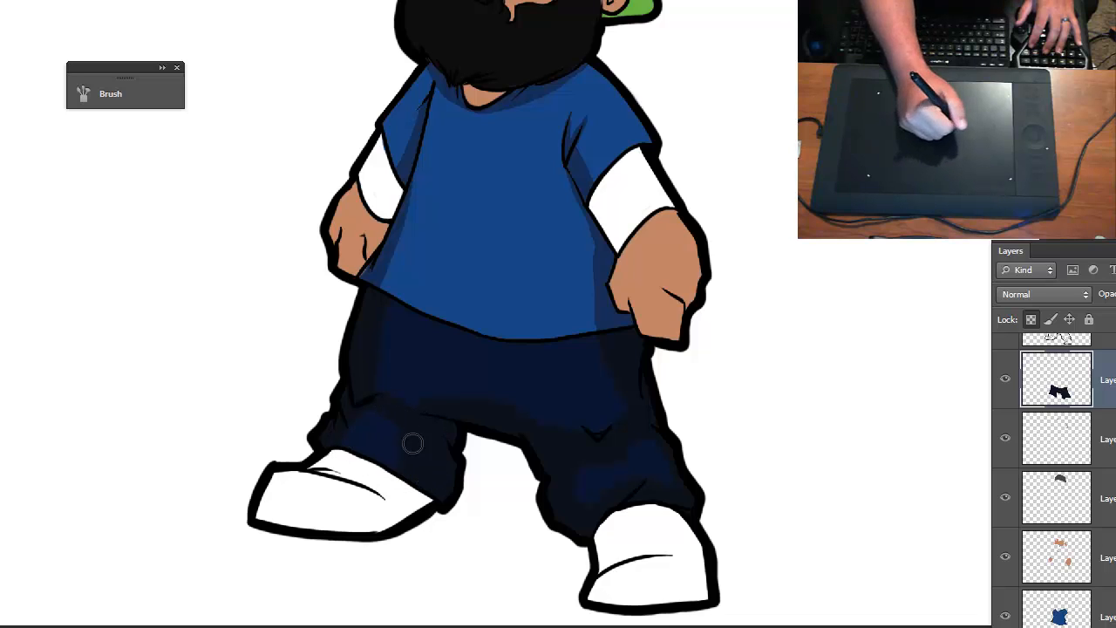
key("ctrl+minus")
key("ctrl+plus")
left_click_drag(746, 516, 708, 421)
- Try to rotate the canvas view
key("r")
left_click(739, 440)
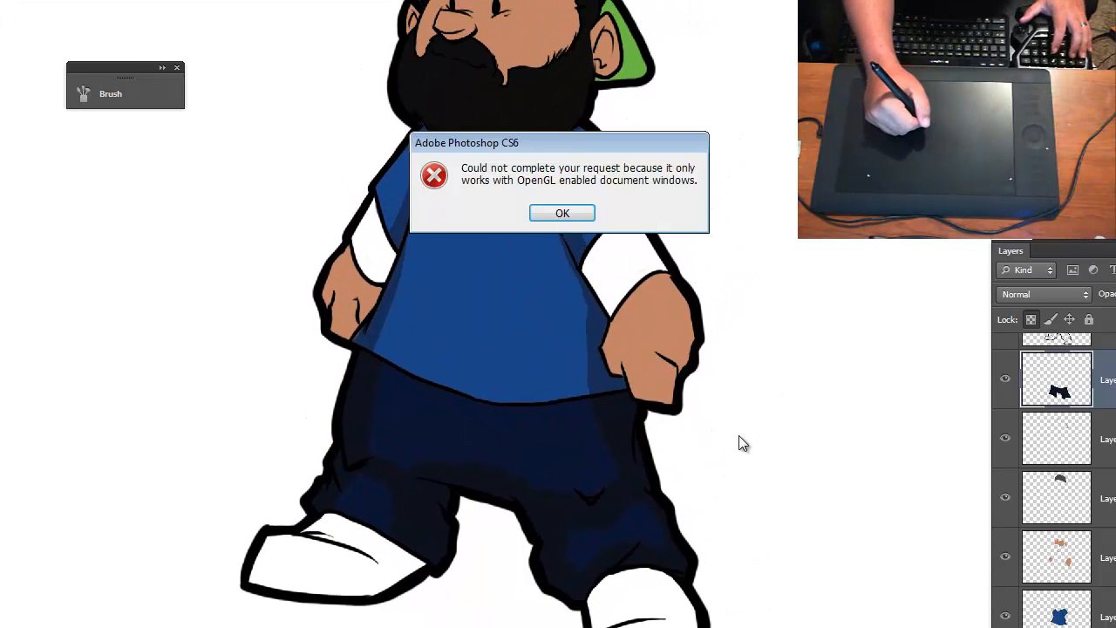
left_click(563, 212)
- Make the skin layer active and set the foreground color to a darker brown based on the face's skin tone
key("ctrl+plus")
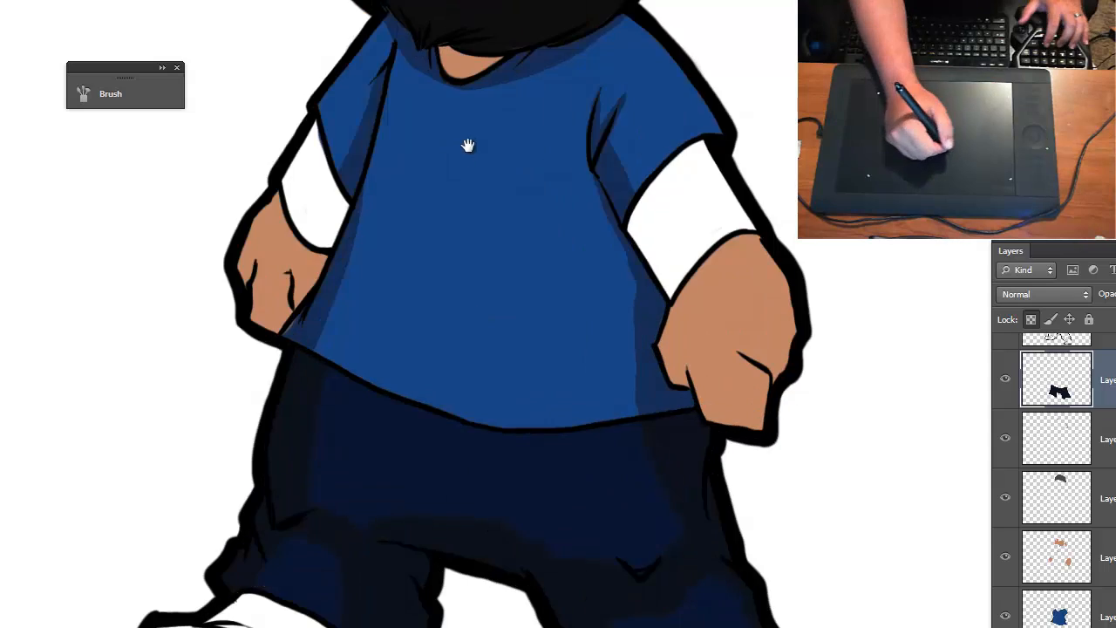
left_click_drag(465, 145, 463, 317)
key("ctrl+plus")
mouse_move(488, 252)
left_mouse_down()
mouse_move(523, 310)
mouse_move(558, 272)
left_mouse_up()
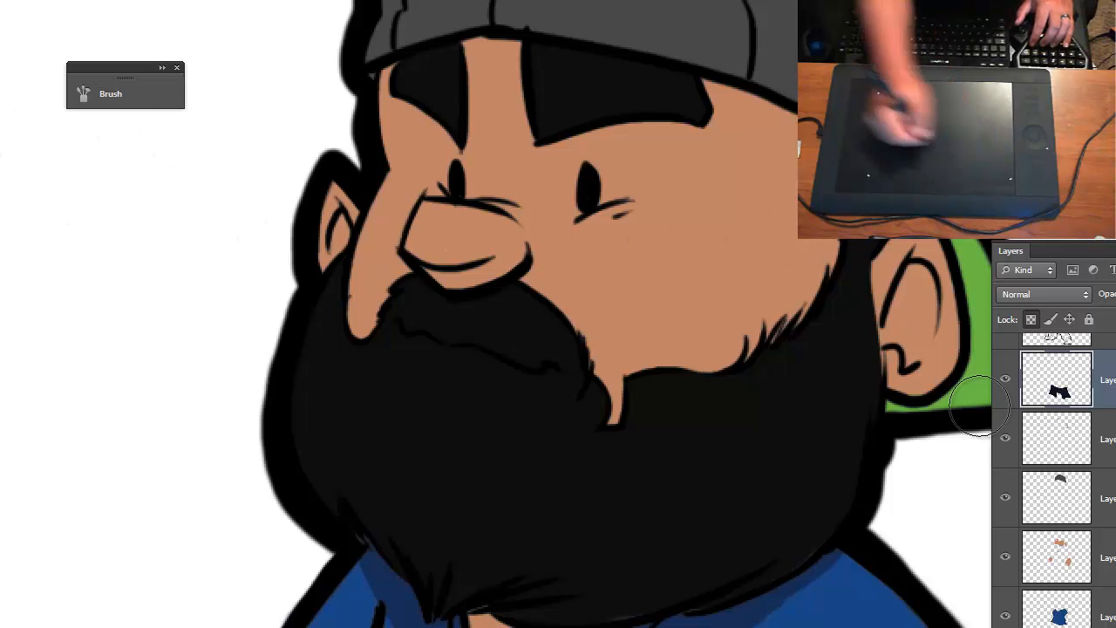
left_click(1096, 569)
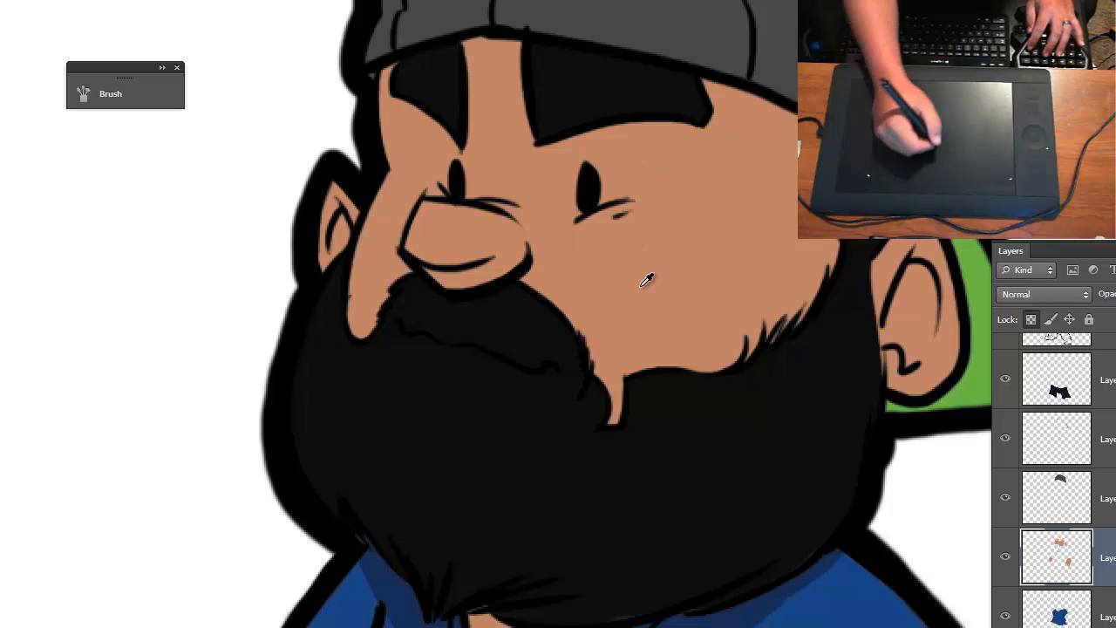
left_click(4, 366)
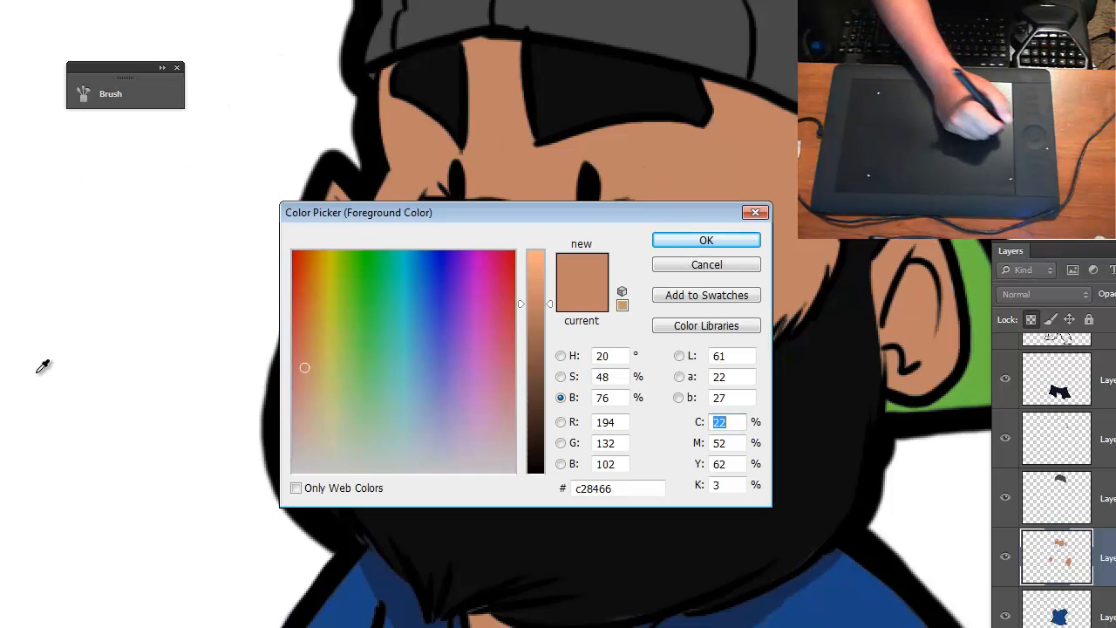
left_click_drag(550, 312, 553, 353)
left_click(676, 241)
- Shade the underside of the nose, the creases by both eyes, and the skin beneath both eyebrows in darker brown
mouse_move(408, 260)
left_mouse_down()
mouse_move(440, 265)
mouse_move(434, 274)
mouse_move(474, 274)
mouse_move(439, 272)
mouse_move(481, 260)
mouse_move(500, 272)
mouse_move(482, 276)
mouse_move(509, 249)
mouse_move(464, 279)
mouse_move(501, 272)
left_mouse_up()
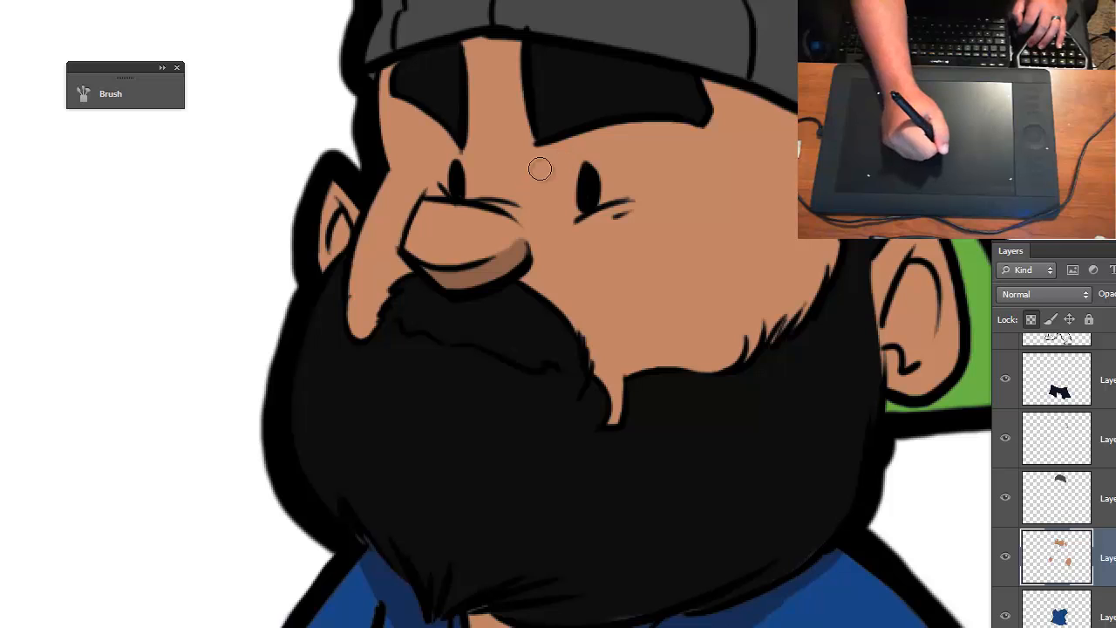
mouse_move(605, 210)
left_mouse_down()
mouse_move(623, 209)
mouse_move(564, 219)
left_mouse_up()
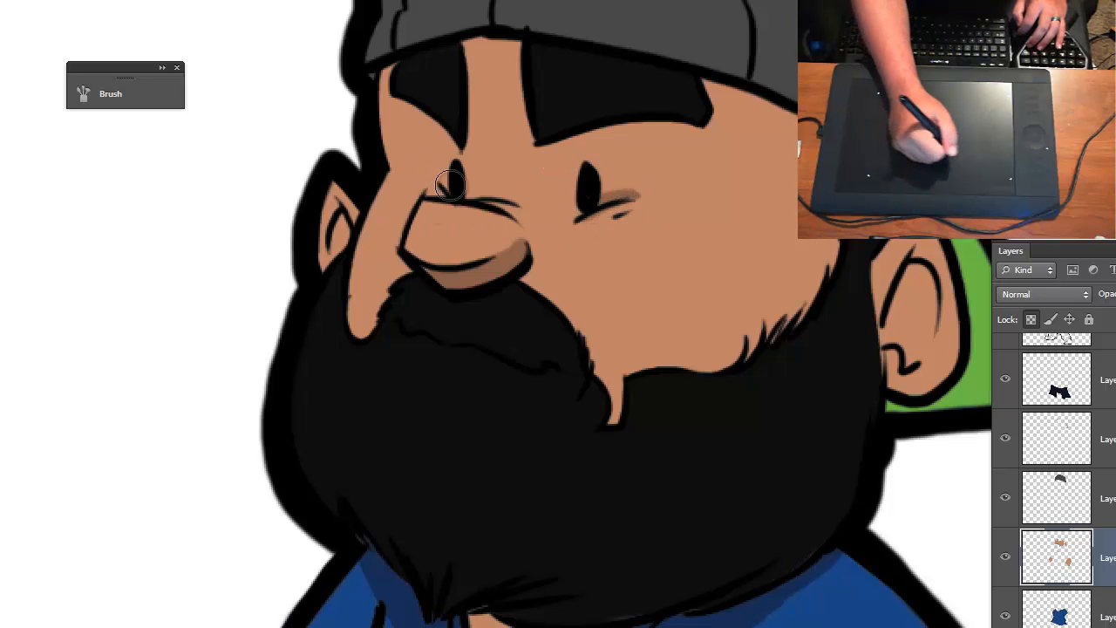
mouse_move(493, 204)
left_mouse_down()
mouse_move(510, 232)
mouse_move(493, 205)
mouse_move(521, 218)
mouse_move(494, 201)
mouse_move(535, 210)
left_mouse_up()
mouse_move(578, 130)
left_mouse_down()
mouse_move(557, 154)
mouse_move(577, 172)
mouse_move(607, 129)
mouse_move(576, 147)
mouse_move(603, 115)
left_mouse_up()
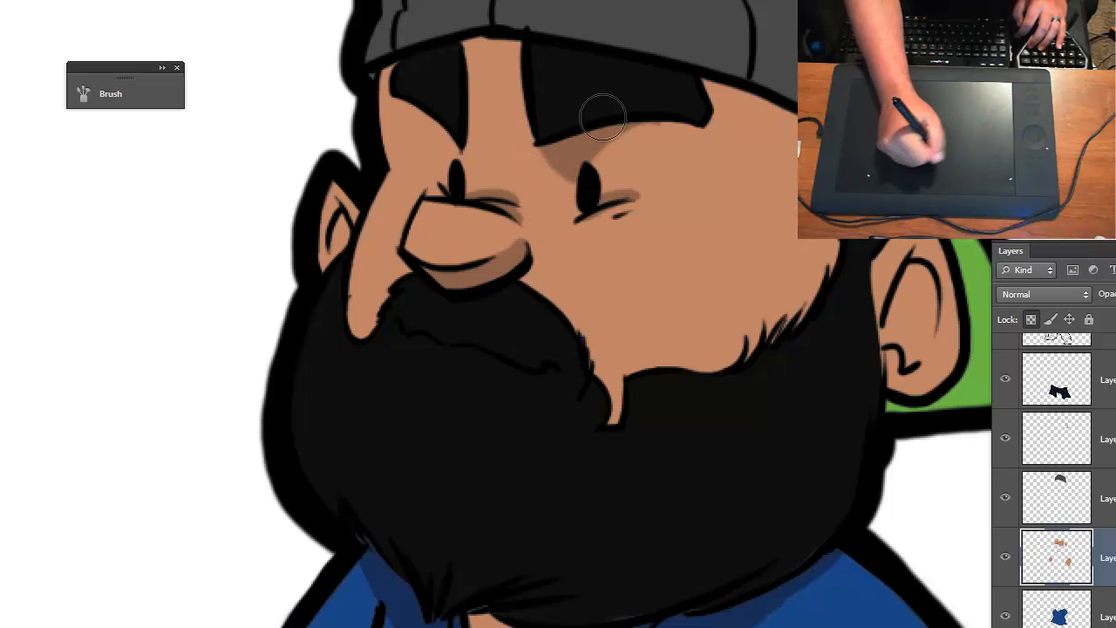
left_click_drag(461, 163, 413, 81)
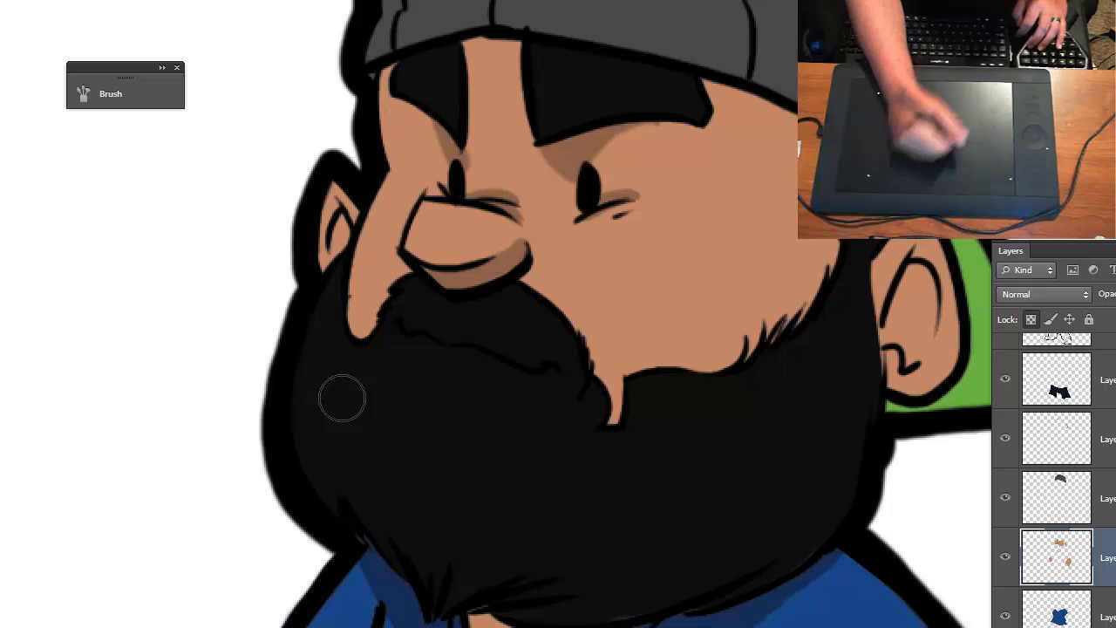
- Enlarge the brush and fill the inner hollows of both ears with the darker skin shade
key("]")
mouse_move(351, 233)
left_mouse_down()
mouse_move(339, 254)
mouse_move(346, 228)
left_mouse_up()
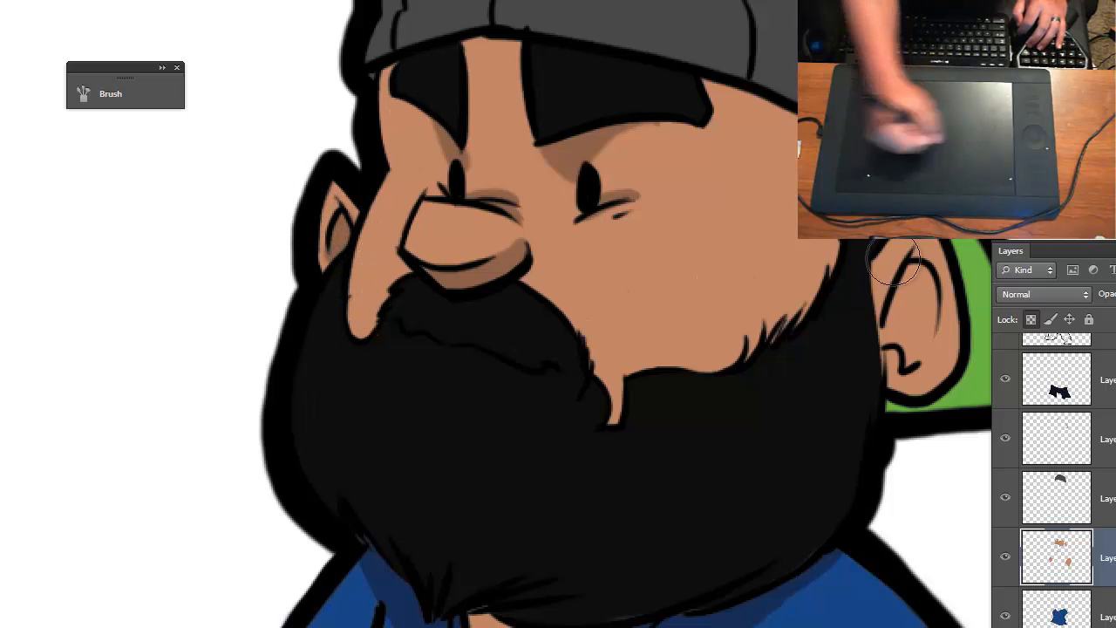
mouse_move(916, 298)
left_mouse_down()
mouse_move(885, 323)
mouse_move(909, 353)
mouse_move(898, 349)
mouse_move(922, 291)
mouse_move(912, 288)
mouse_move(925, 288)
left_mouse_up()
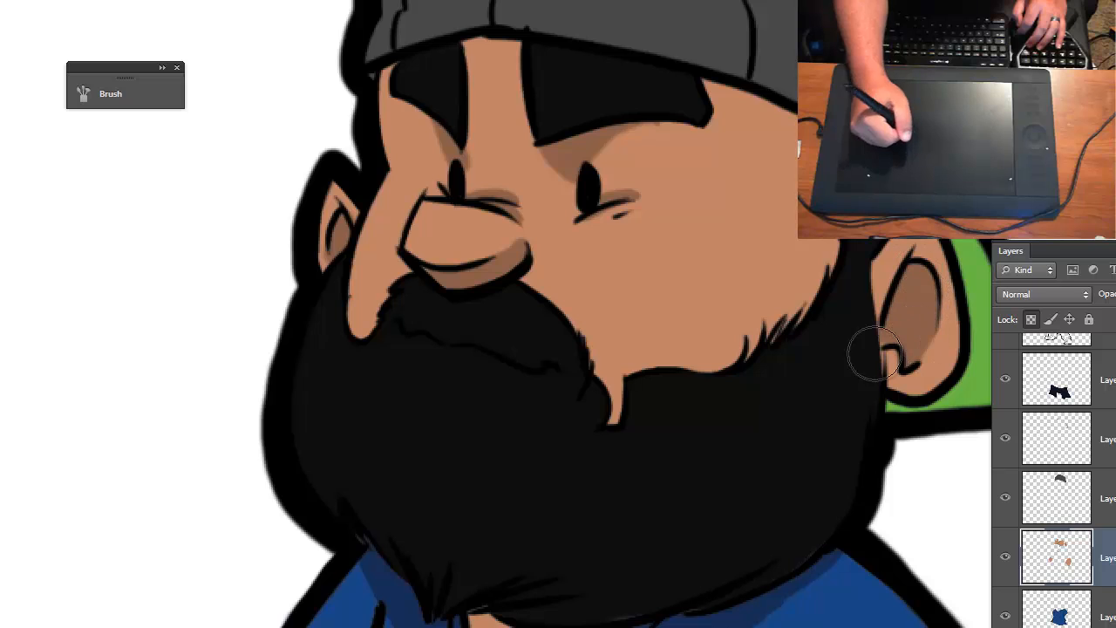
- Paint the cap's cast shadow across the forehead and a broad shadow down the side of the face beside the sideburn
left_click_drag(740, 478, 696, 544)
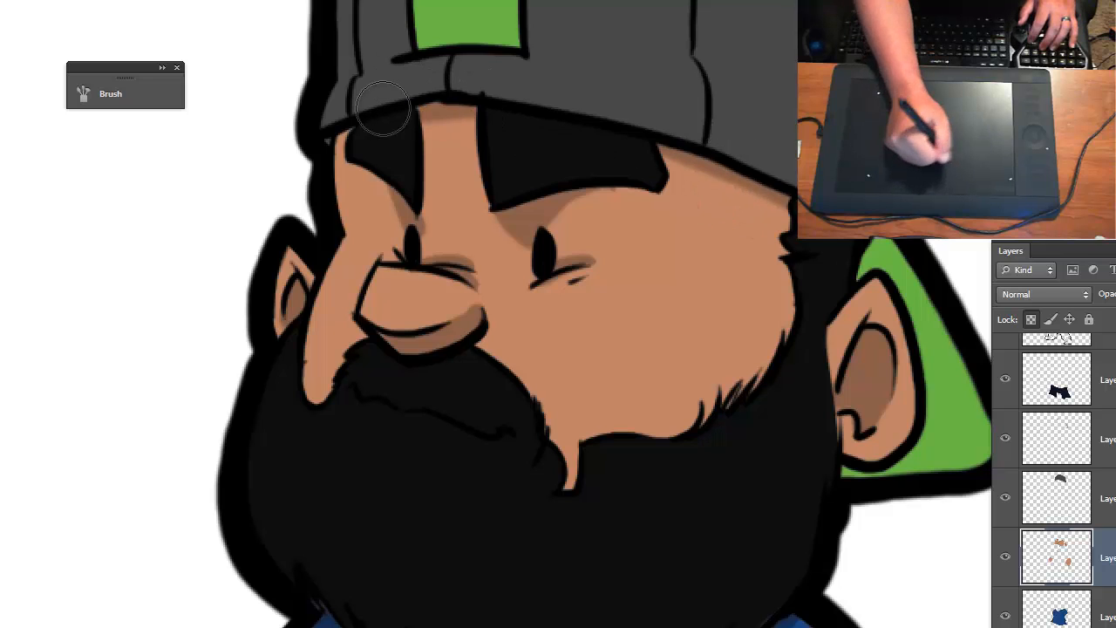
key("ctrl+minus")
key("ctrl+minus")
key("ctrl+minus")
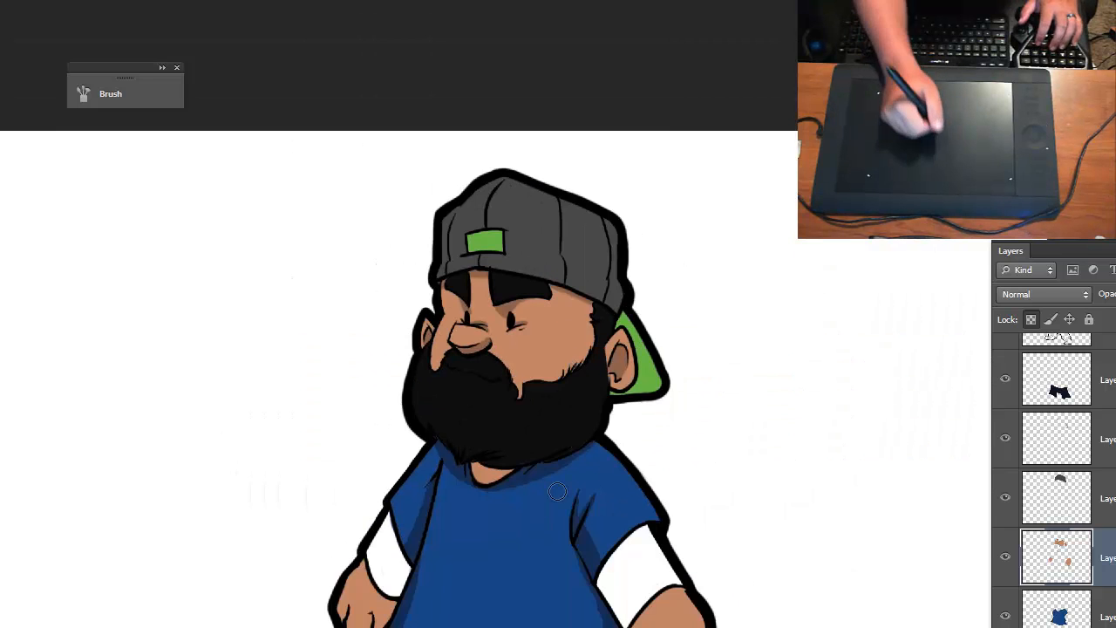
mouse_move(565, 517)
left_mouse_down()
mouse_move(563, 335)
mouse_move(532, 475)
left_mouse_up()
key("ctrl+plus")
key("ctrl+plus")
key("ctrl+plus")
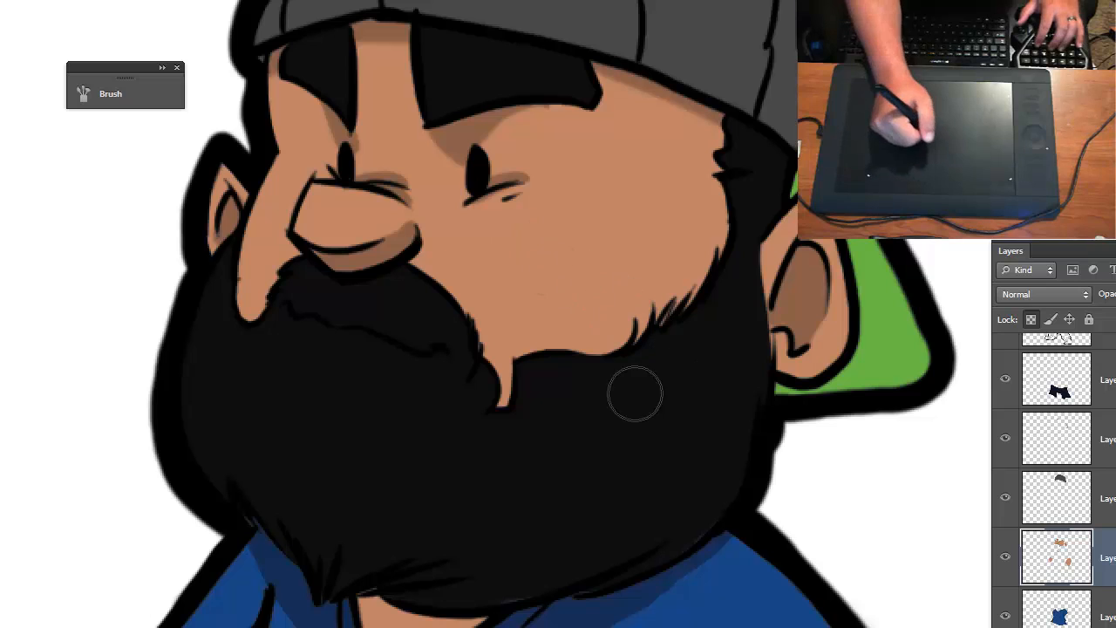
mouse_move(677, 325)
left_mouse_down()
mouse_move(650, 211)
mouse_move(665, 184)
mouse_move(665, 68)
mouse_move(718, 299)
left_mouse_up()
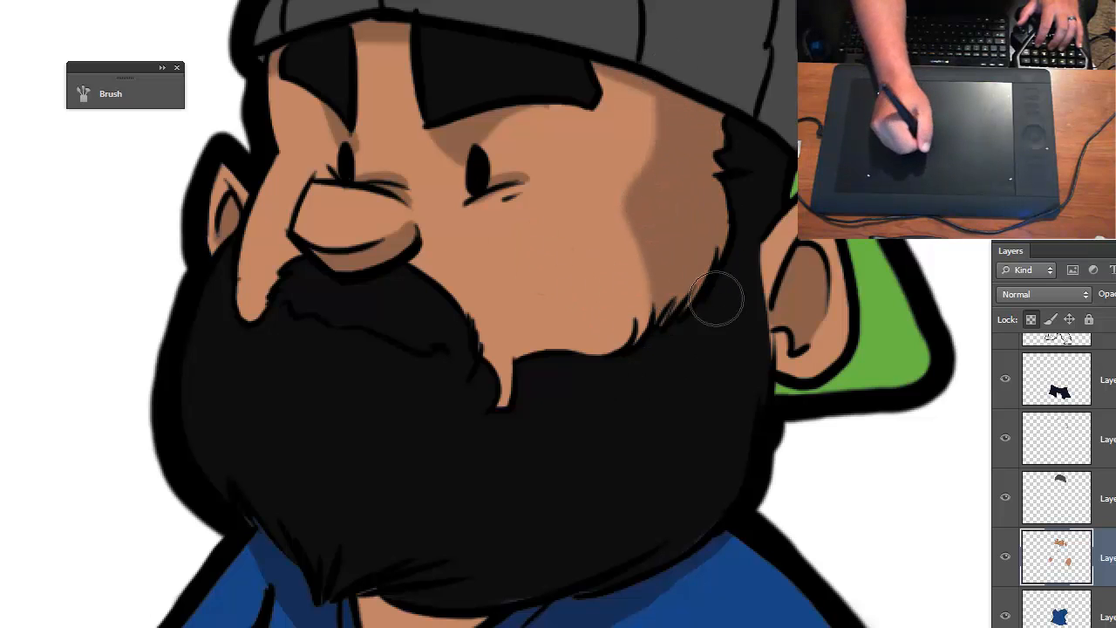
- Shade the edges, knuckles and finger areas of both hands with the darker skin tone
key("ctrl+minus")
key("ctrl+minus")
key("ctrl+minus")
mouse_move(637, 490)
left_mouse_down()
mouse_move(643, 389)
mouse_move(596, 258)
left_mouse_up()
key("ctrl+plus")
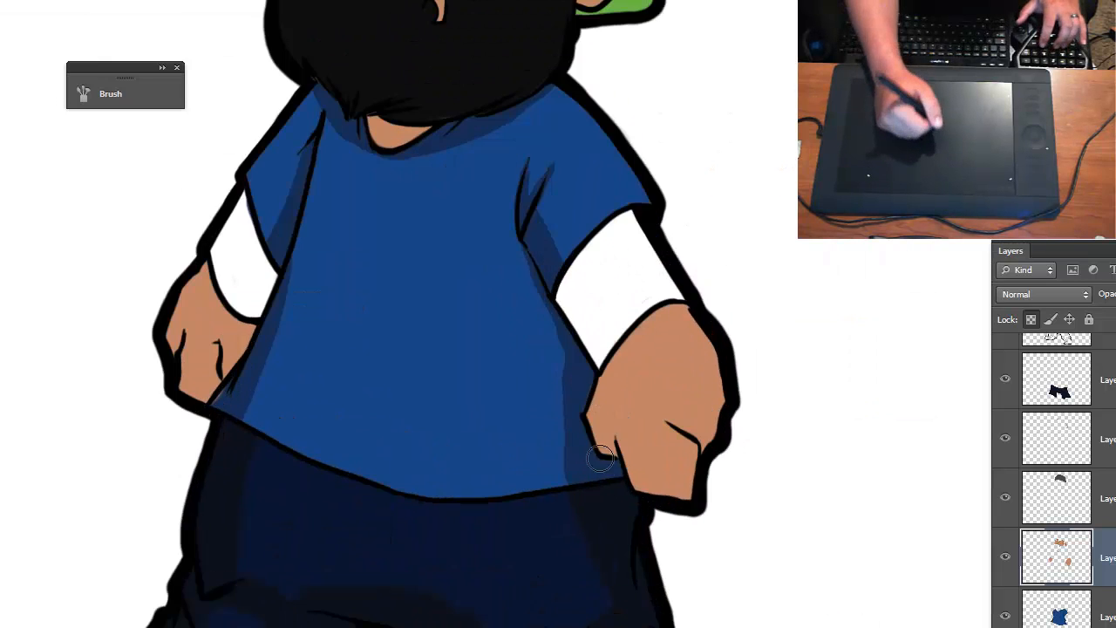
mouse_move(594, 407)
left_mouse_down()
mouse_move(614, 472)
mouse_move(600, 405)
mouse_move(594, 427)
mouse_move(626, 340)
mouse_move(596, 404)
mouse_move(653, 332)
left_mouse_up()
mouse_move(616, 451)
left_mouse_down()
mouse_move(649, 496)
mouse_move(648, 486)
mouse_move(713, 480)
mouse_move(662, 503)
mouse_move(692, 486)
mouse_move(702, 447)
left_mouse_up()
left_click_drag(703, 452, 721, 367)
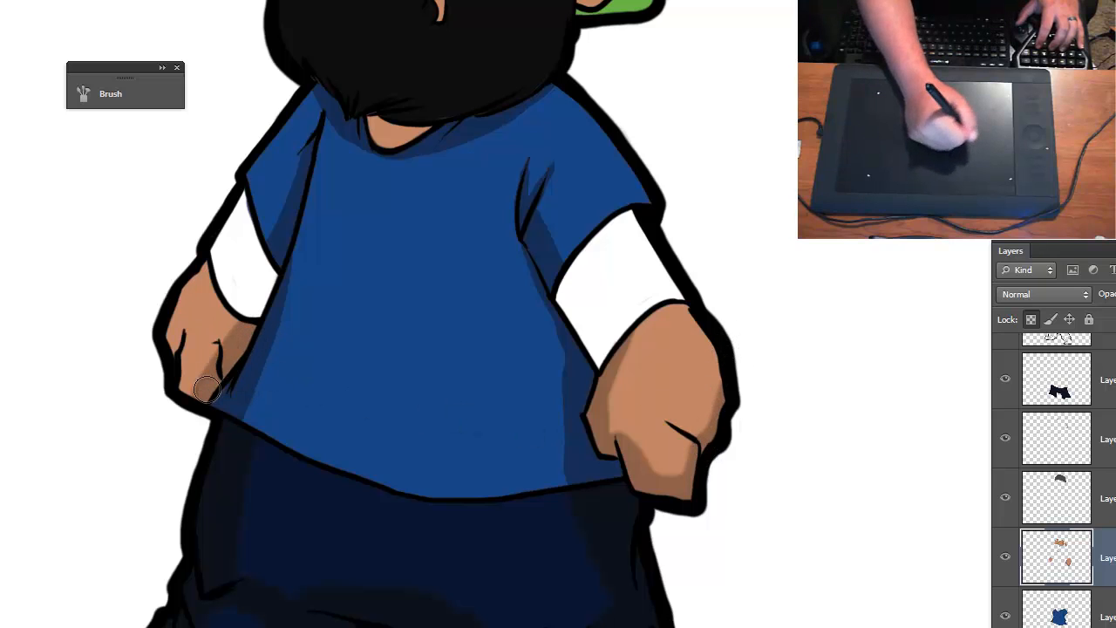
left_click_drag(197, 378, 162, 320)
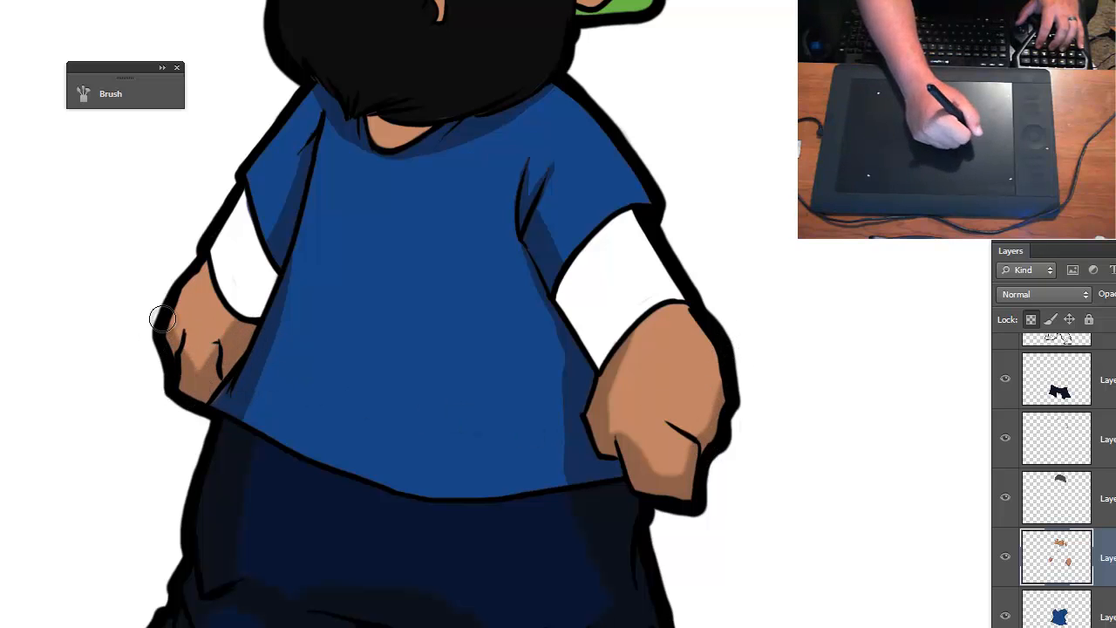
- Make the cap layer active and set the foreground color to a darker shade of the cap's grey
key("ctrl+minus")
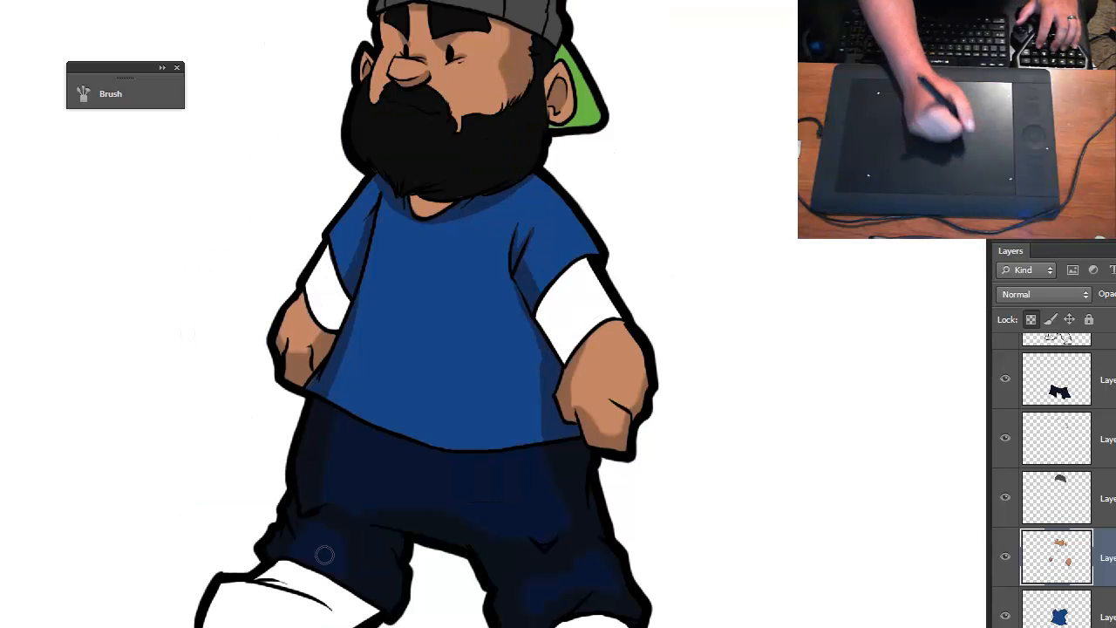
key("ctrl+minus")
key("ctrl+plus")
left_click_drag(698, 506, 709, 484)
key("ctrl+minus")
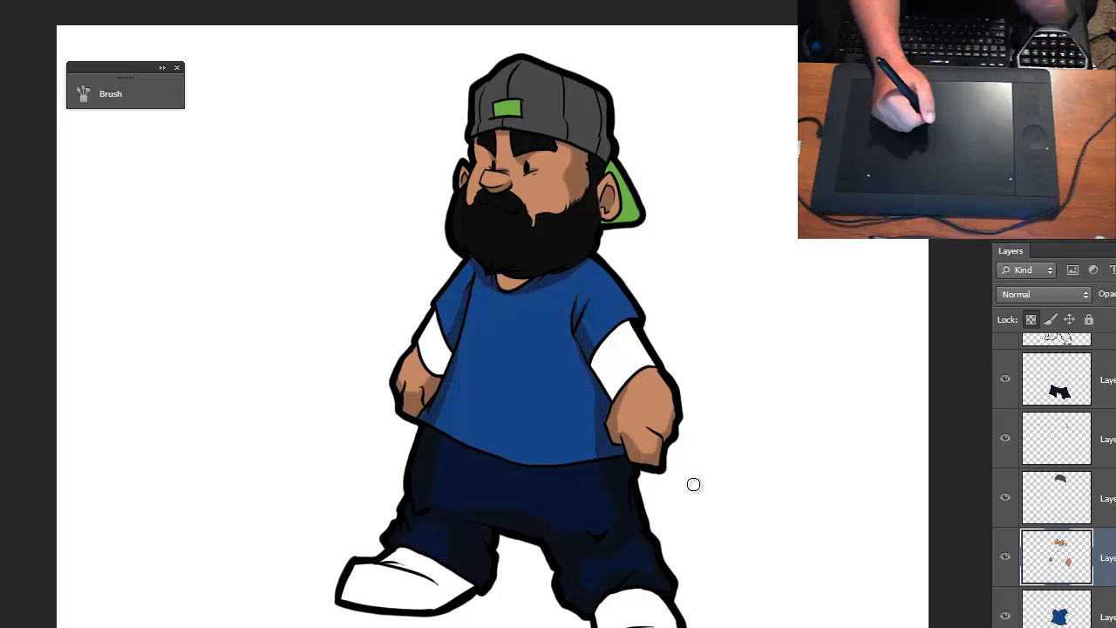
left_click(1084, 500)
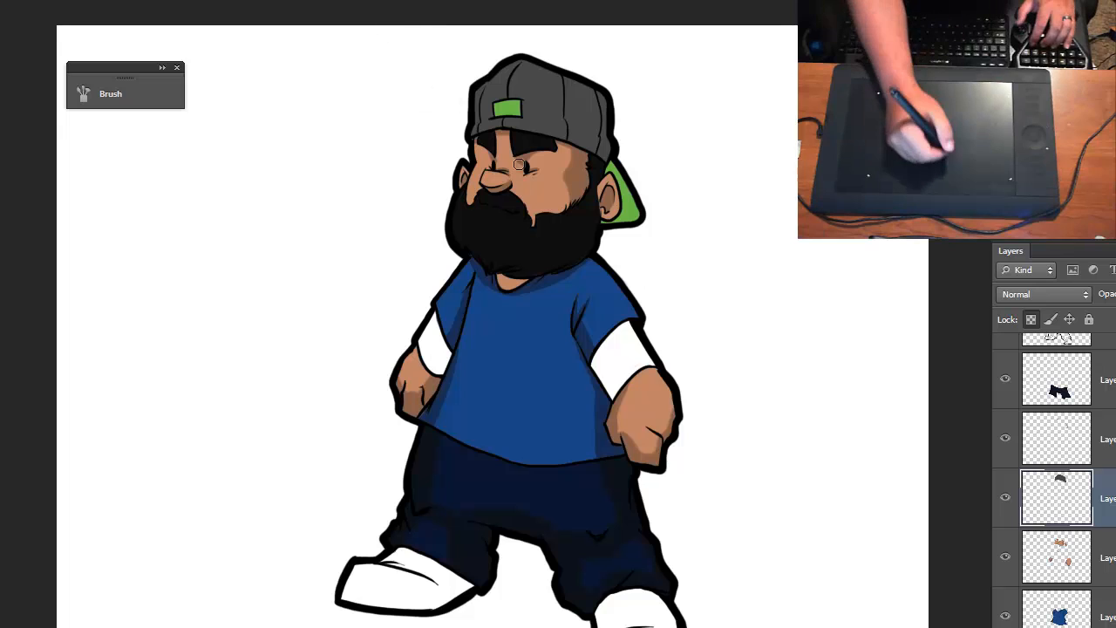
key("ctrl+plus")
key("ctrl+plus")
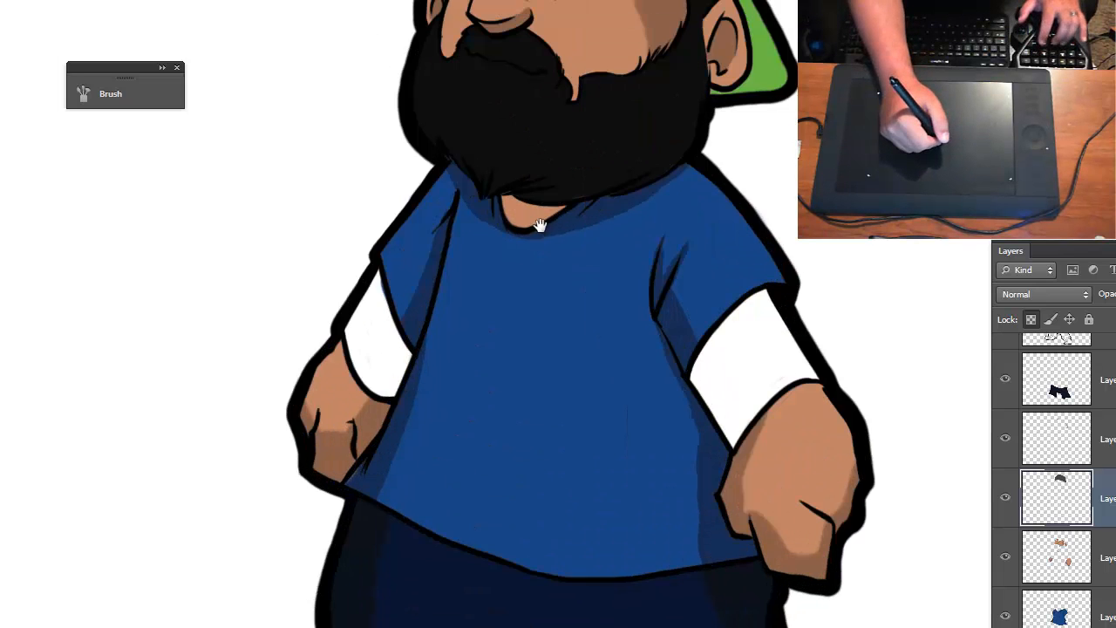
mouse_move(540, 155)
left_mouse_down()
mouse_move(515, 274)
mouse_move(489, 320)
mouse_move(486, 371)
left_mouse_up()
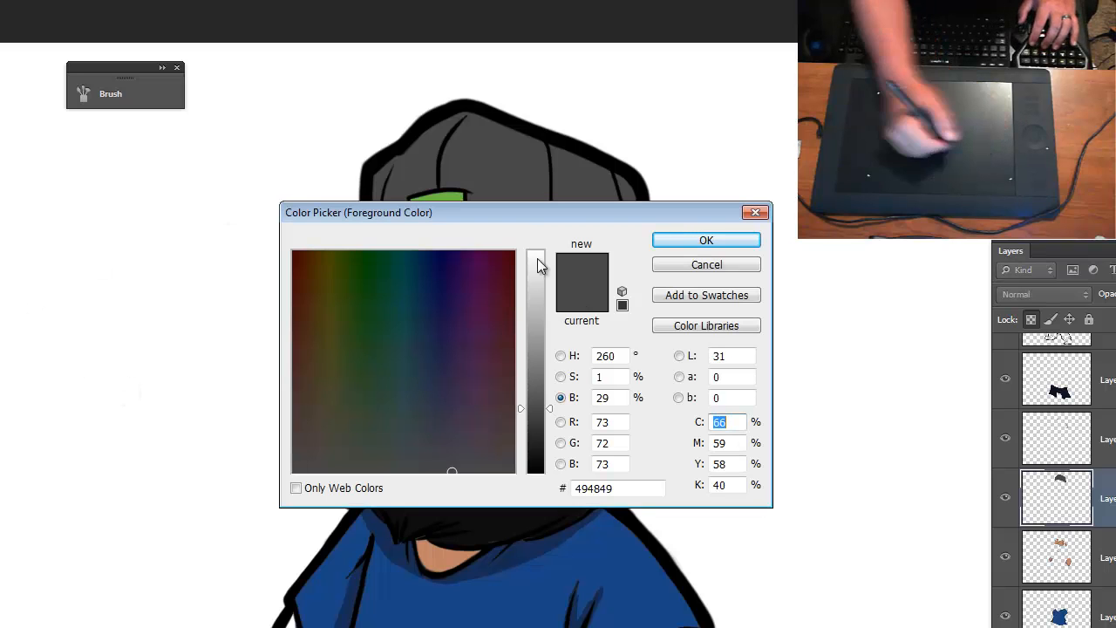
left_click_drag(542, 409, 533, 437)
left_click(687, 247)
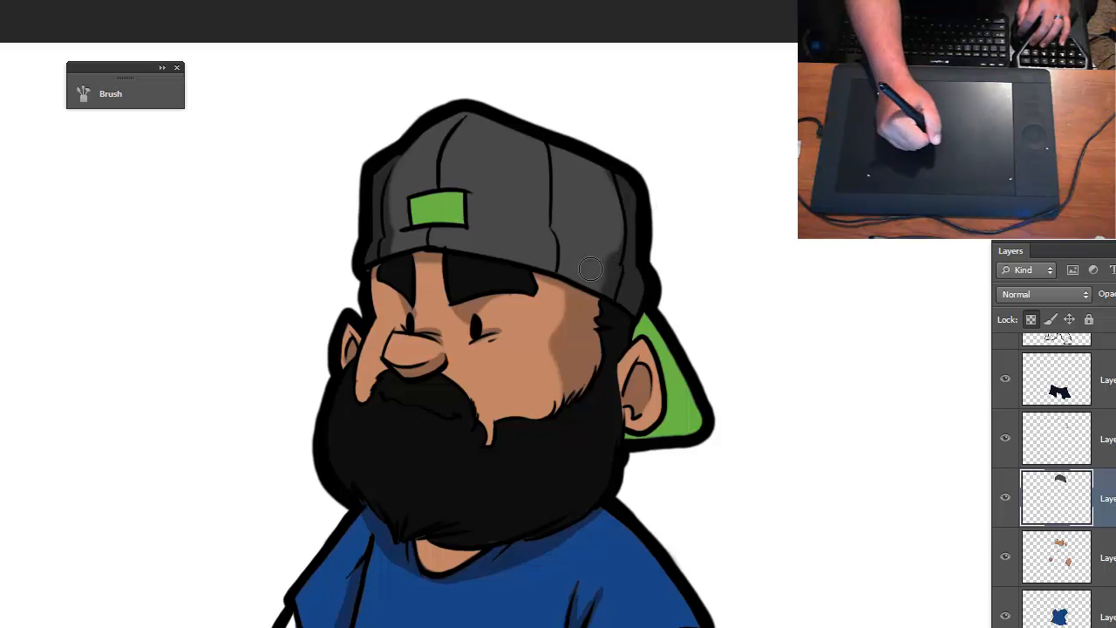
- Shade the cap with the darker grey along its panel seams and across the lower band above the forehead
left_click_drag(551, 252, 553, 129)
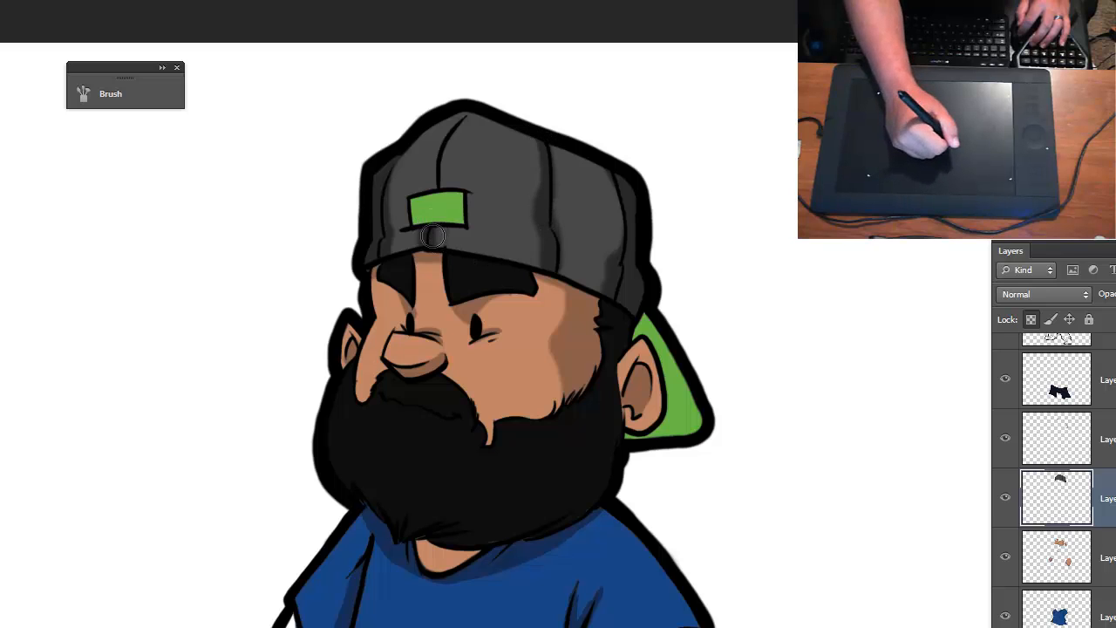
left_click_drag(439, 171, 465, 106)
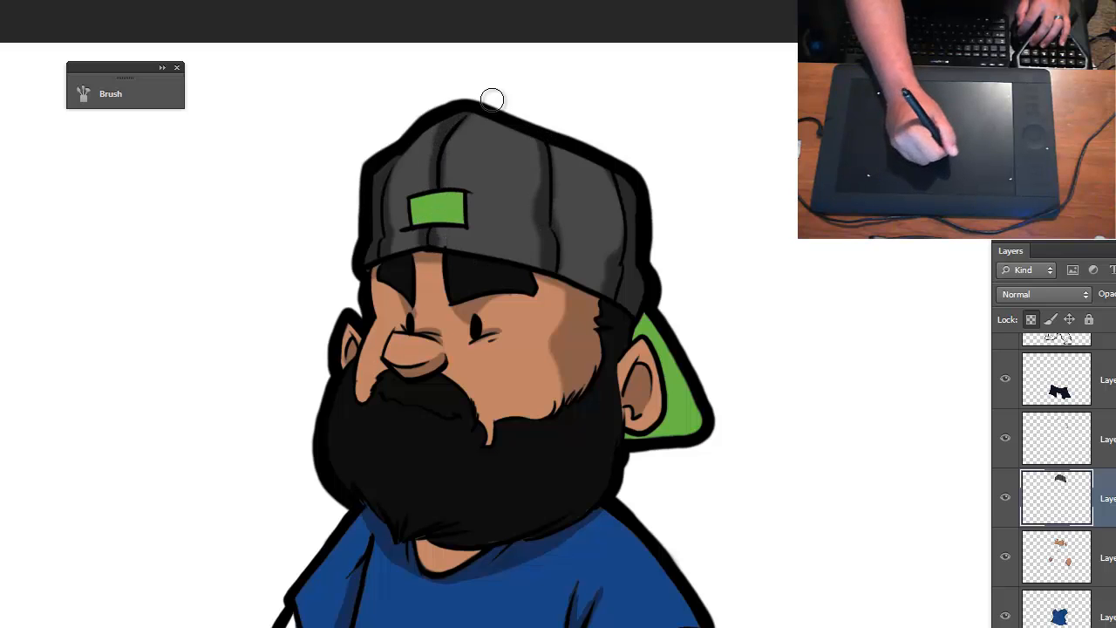
mouse_move(550, 279)
left_mouse_down()
mouse_move(610, 279)
mouse_move(544, 259)
mouse_move(614, 285)
mouse_move(406, 251)
left_mouse_up()
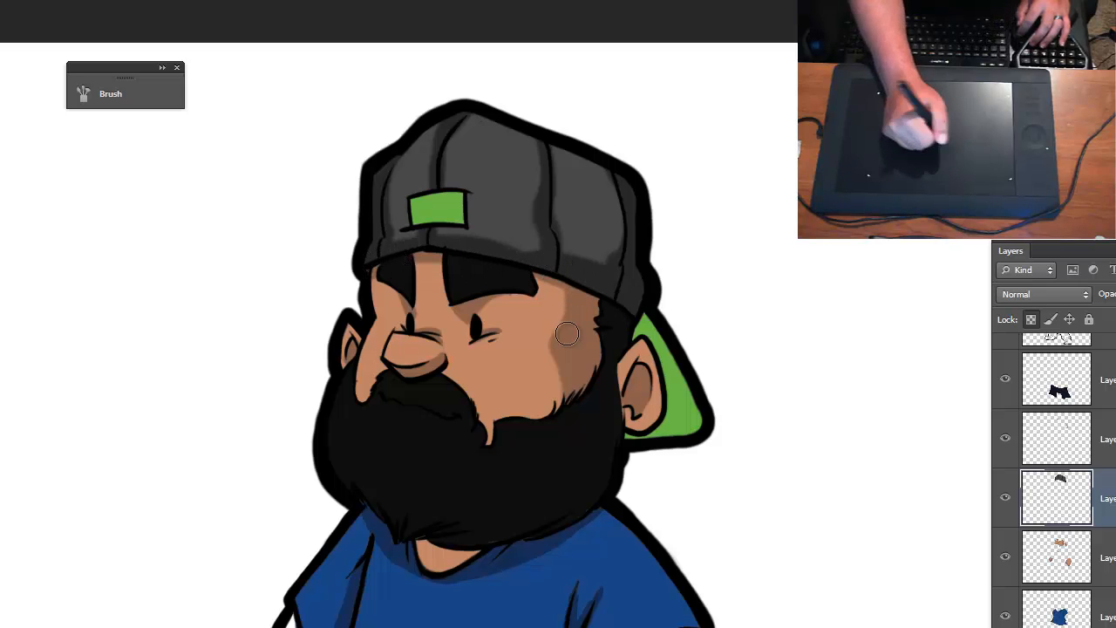
- Make the green cap-accent layer active, set a darker green as the foreground color, and shade the brim behind the ear
key("ctrl+minus")
left_click_drag(653, 427, 546, 353)
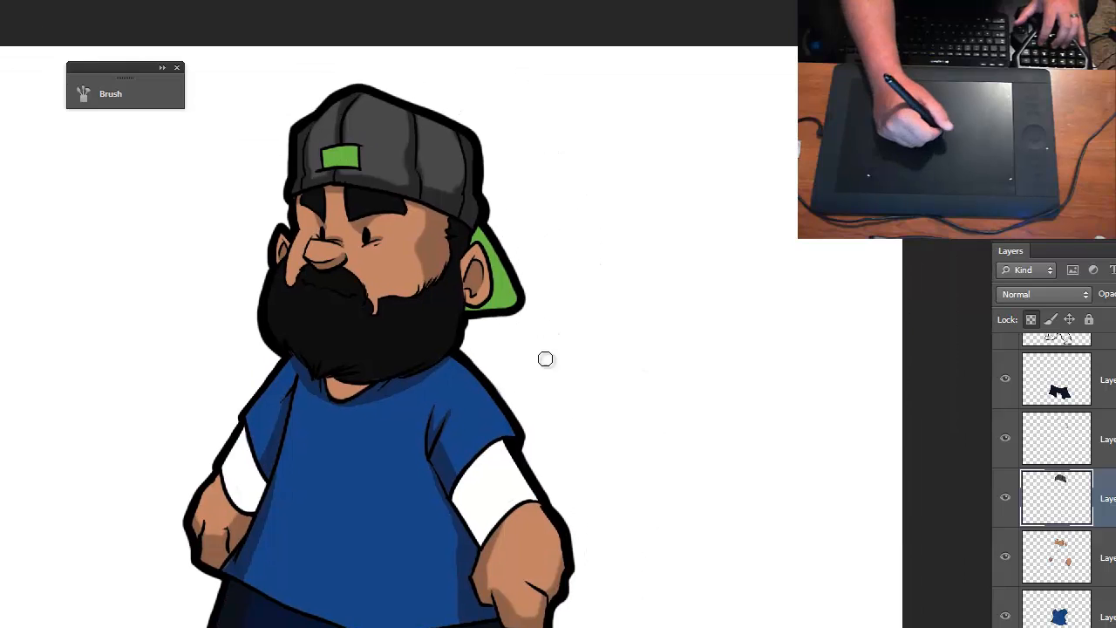
key("ctrl+plus")
left_click(1069, 441)
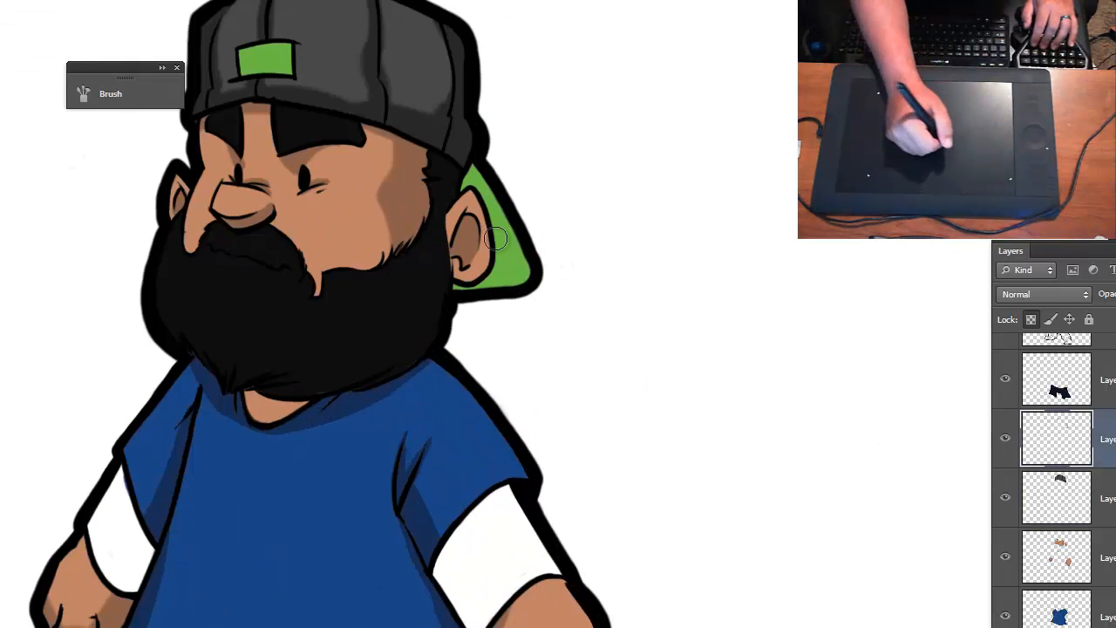
left_click(1112, 166)
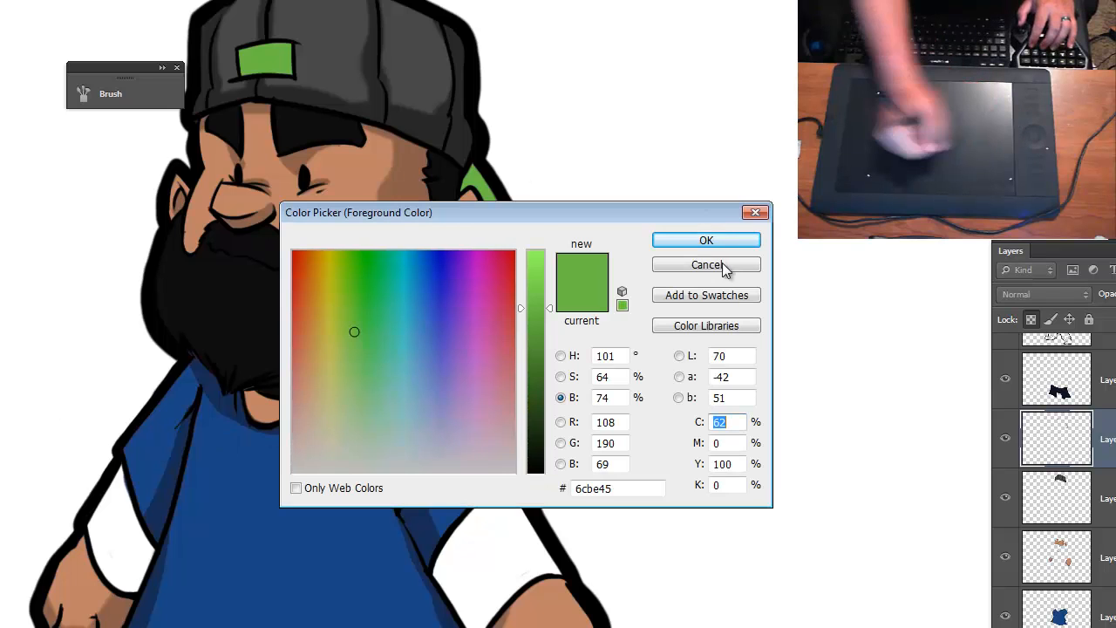
left_click(535, 371)
left_click(681, 244)
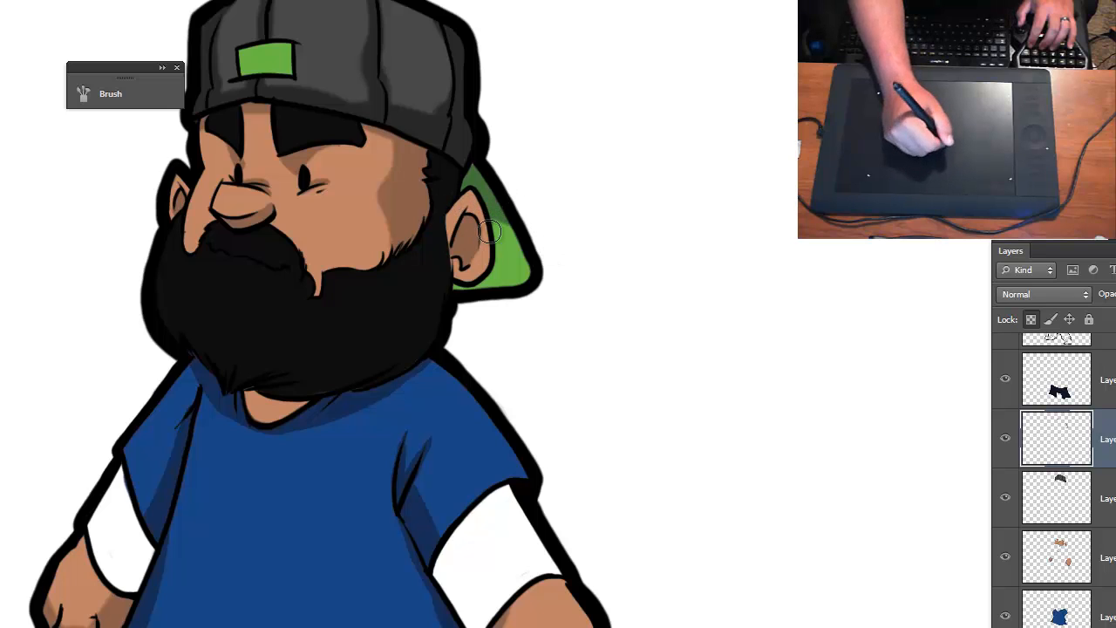
mouse_move(496, 250)
left_mouse_down()
mouse_move(471, 281)
mouse_move(511, 207)
mouse_move(464, 287)
left_mouse_up()
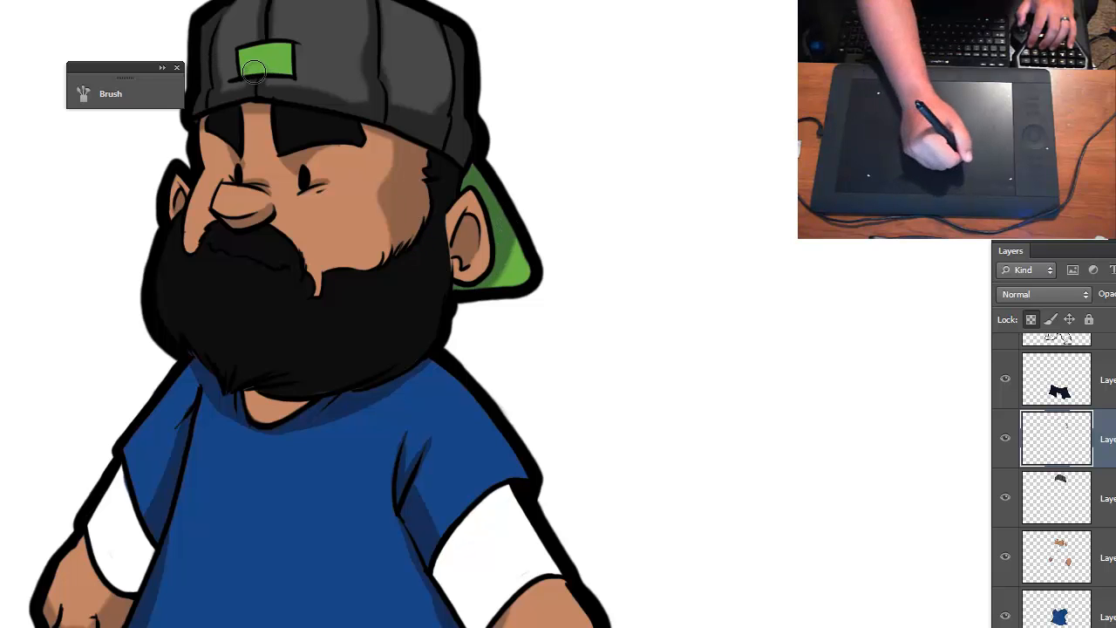
- Make the skin layer active and set the foreground color to a brighter tone of the base skin color
key("ctrl+minus")
key("ctrl+minus")
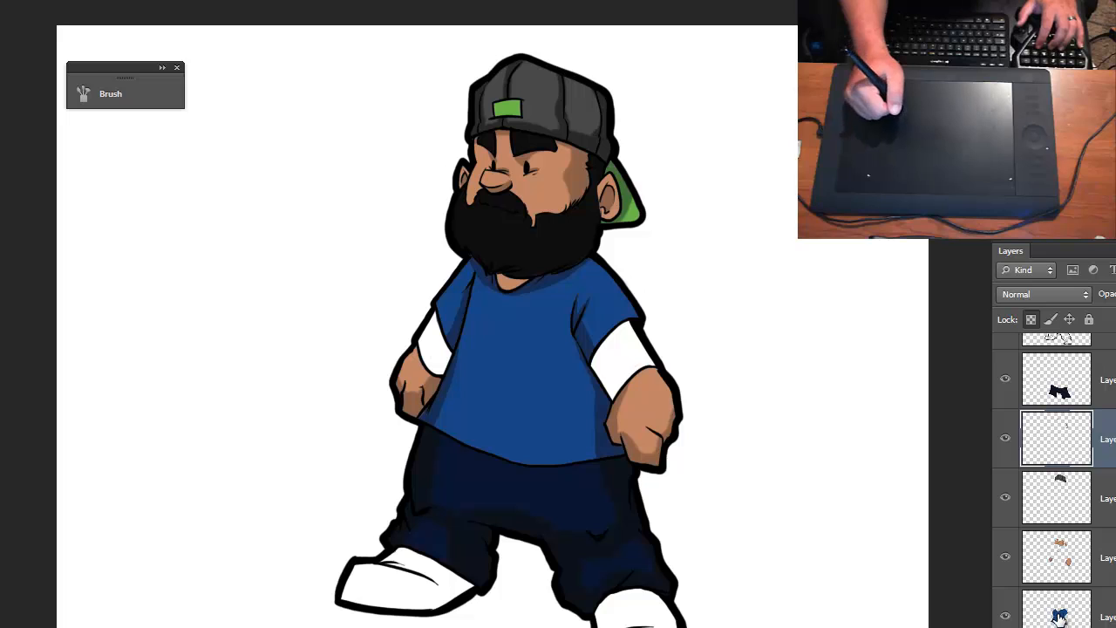
scroll(1054, 414, "up", 1)
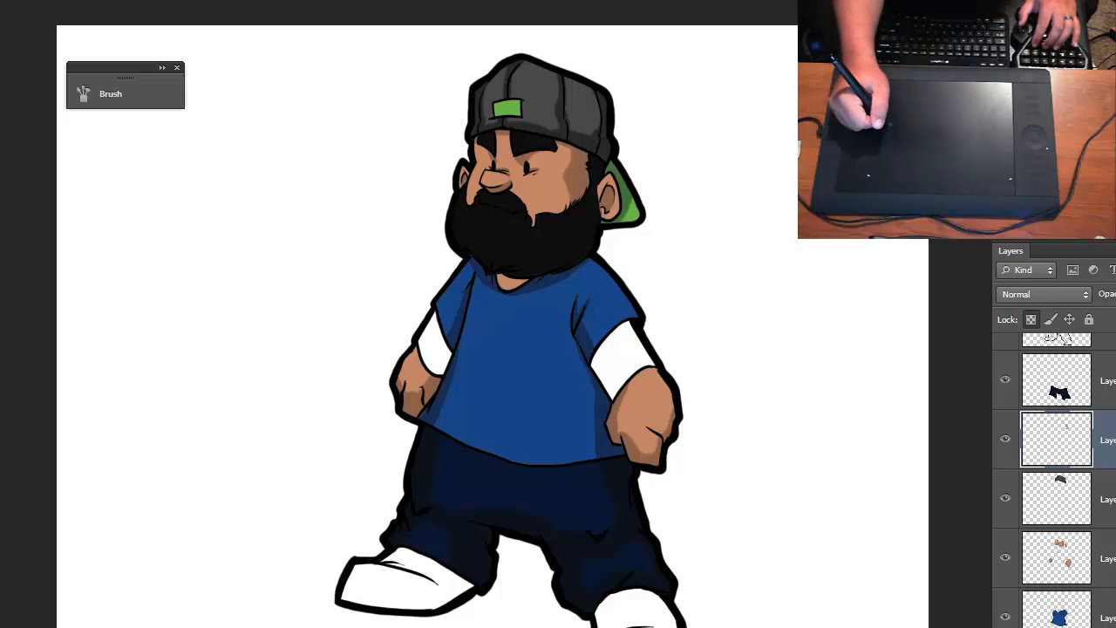
scroll(1053, 454, "down", 2)
left_click(1054, 487)
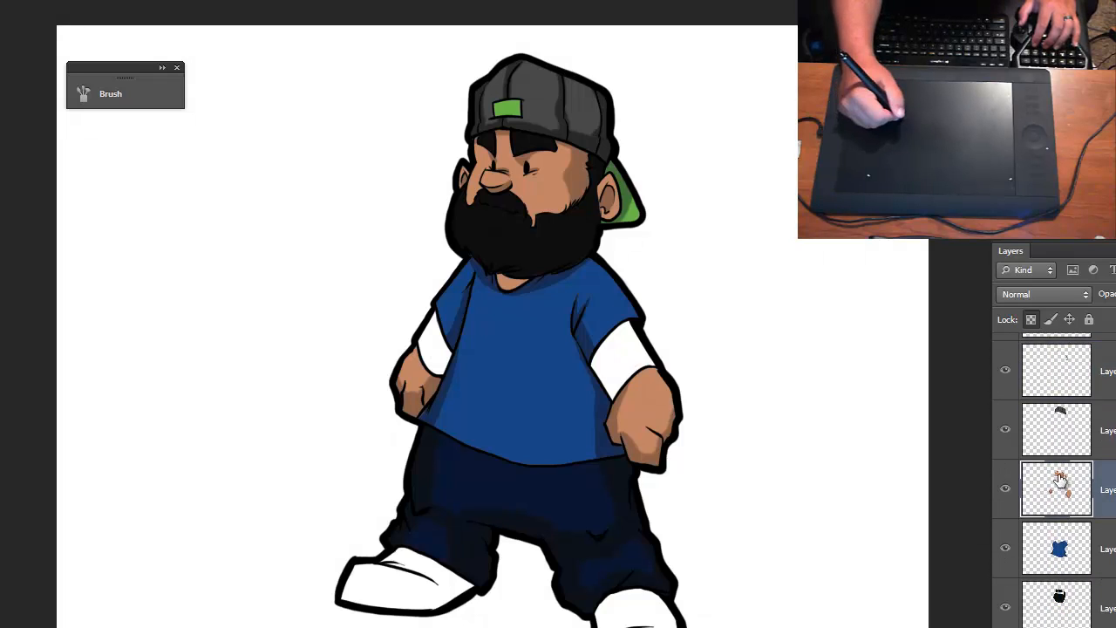
key("ctrl+plus")
key("ctrl+plus")
left_click_drag(546, 80, 509, 347)
key("ctrl+plus")
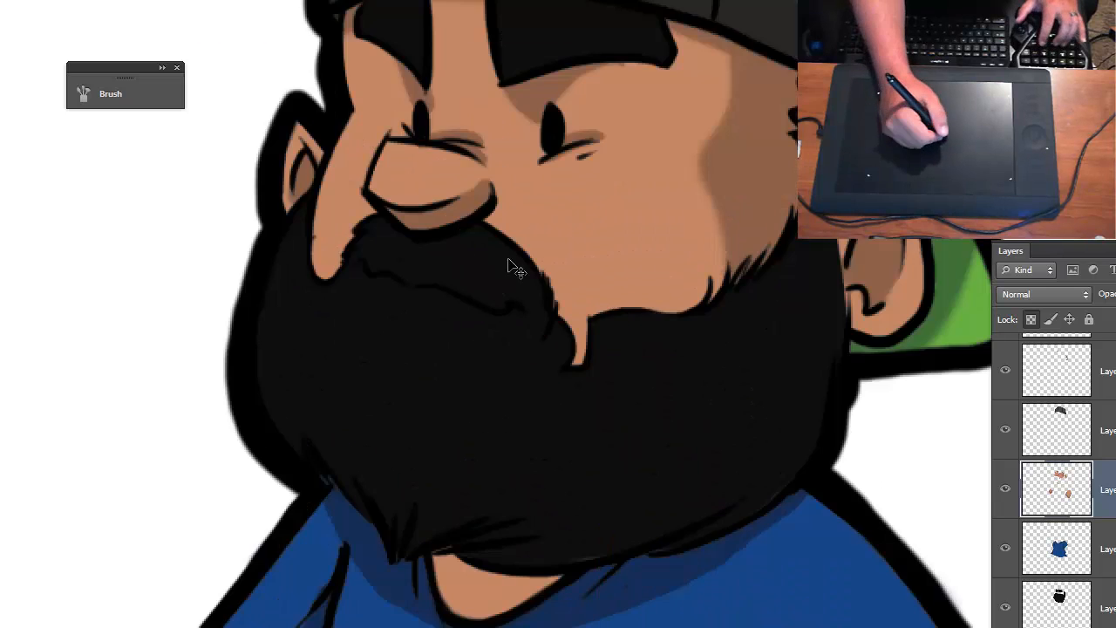
key("ctrl+plus")
left_click_drag(526, 255, 529, 321)
key("ctrl+minus")
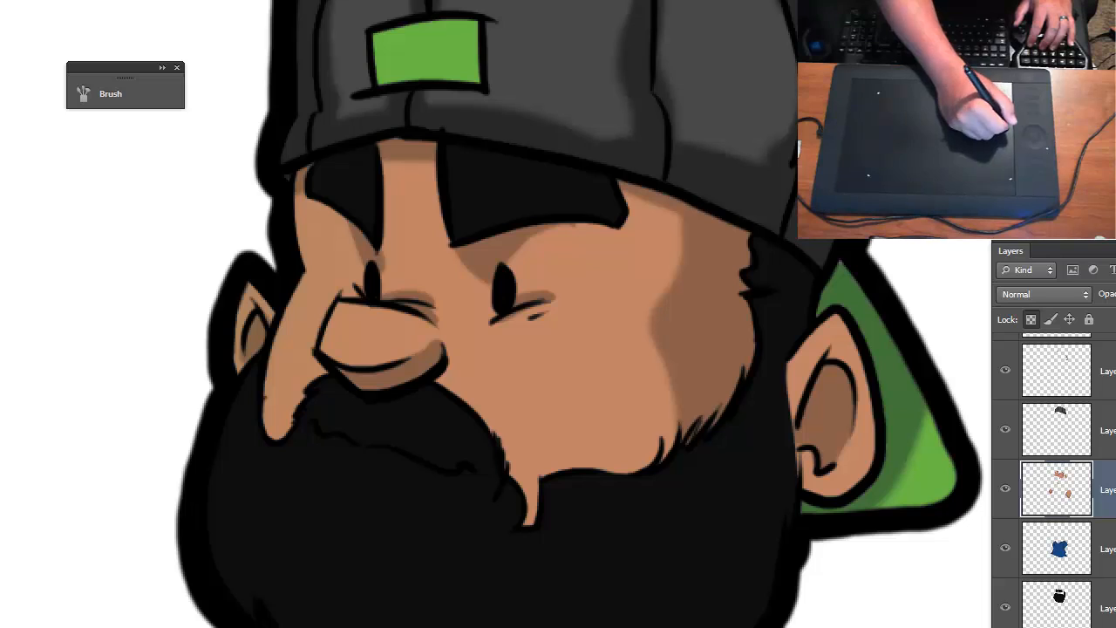
key("n")
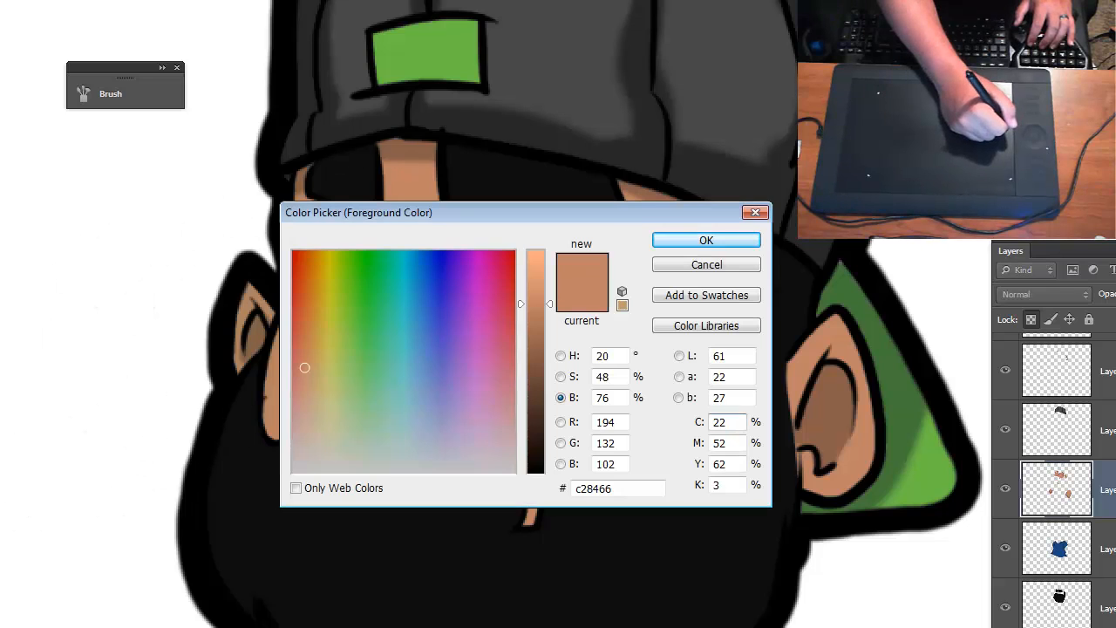
left_click_drag(527, 274, 541, 212)
key("Return")
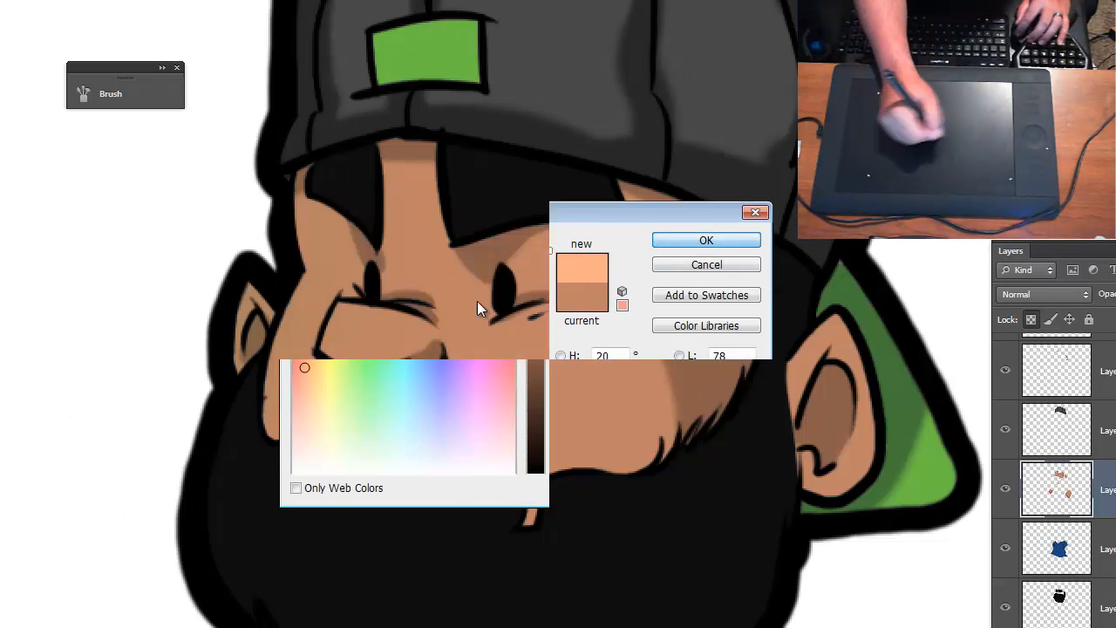
- Adjust the brush size and paint a soft highlight on the upper part of the nose with the lighter skin tone
key("bracketleft")
key("bracketleft")
key("bracketleft")
key("bracketleft")
key("bracketleft")
key("bracketleft")
key("bracketleft")
key("bracketleft")
key("bracketleft")
key("bracketleft")
key("bracketleft")
key("bracketleft")
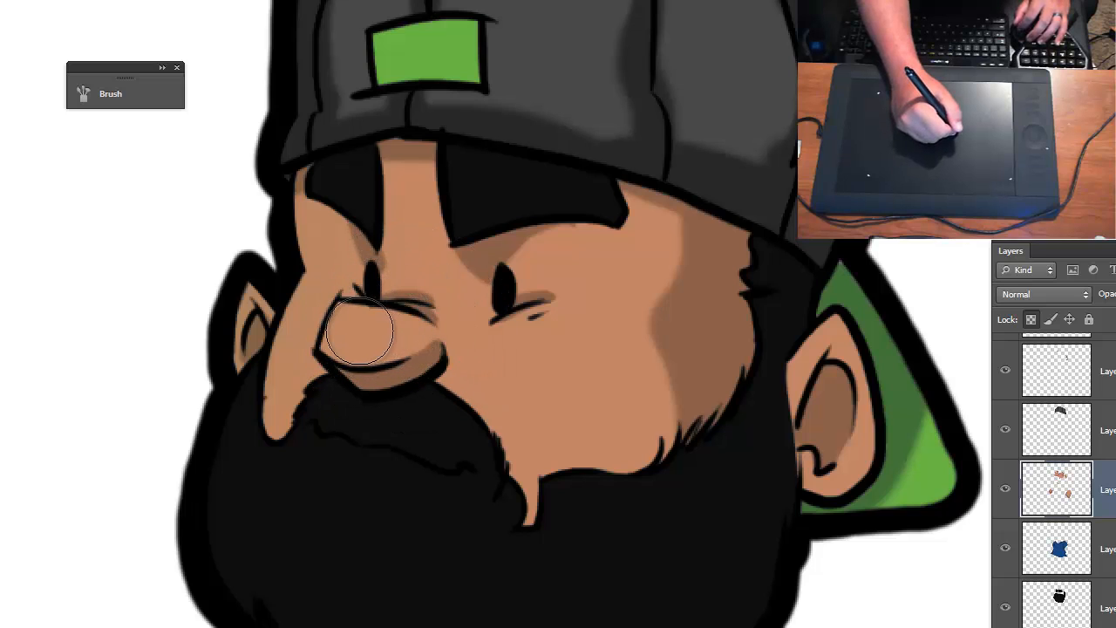
mouse_move(351, 329)
left_mouse_down()
mouse_move(400, 333)
mouse_move(394, 358)
mouse_move(389, 327)
left_mouse_up()
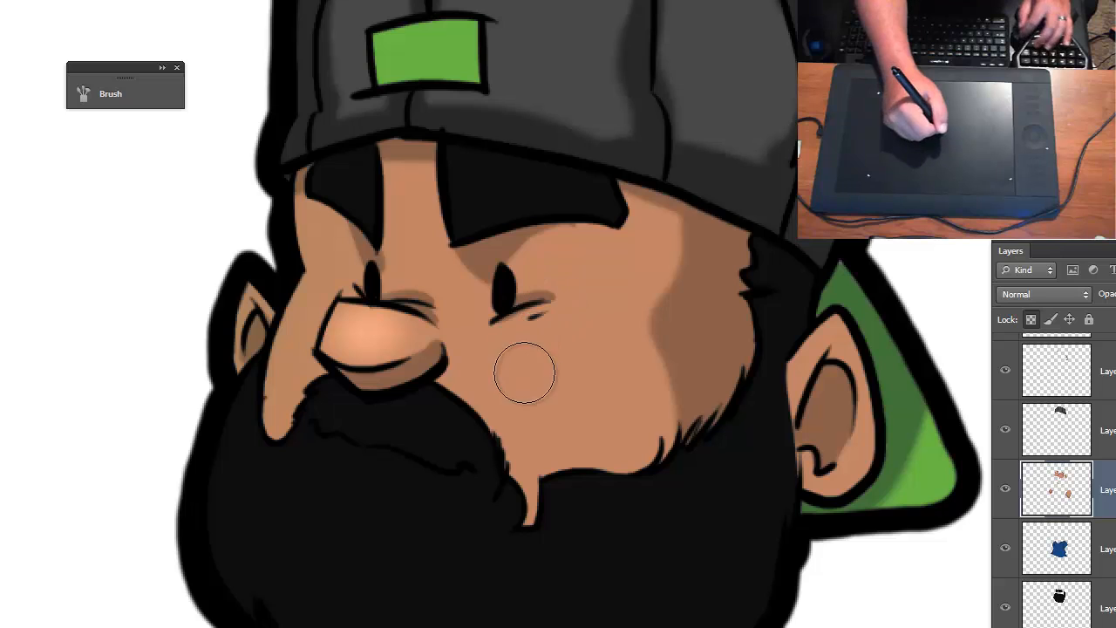
- Paint soft highlights on both cheeks with a larger brush, and touch up the nose highlight with a smaller one
key("bracketright")
key("bracketright")
key("bracketright")
key("bracketright")
mouse_move(520, 378)
left_mouse_down()
mouse_move(533, 372)
mouse_move(564, 392)
mouse_move(523, 410)
left_mouse_up()
left_click_drag(313, 317, 292, 335)
key("bracketleft")
key("bracketleft")
key("bracketleft")
key("bracketleft")
mouse_move(357, 319)
left_mouse_down()
mouse_move(382, 327)
mouse_move(367, 331)
left_mouse_up()
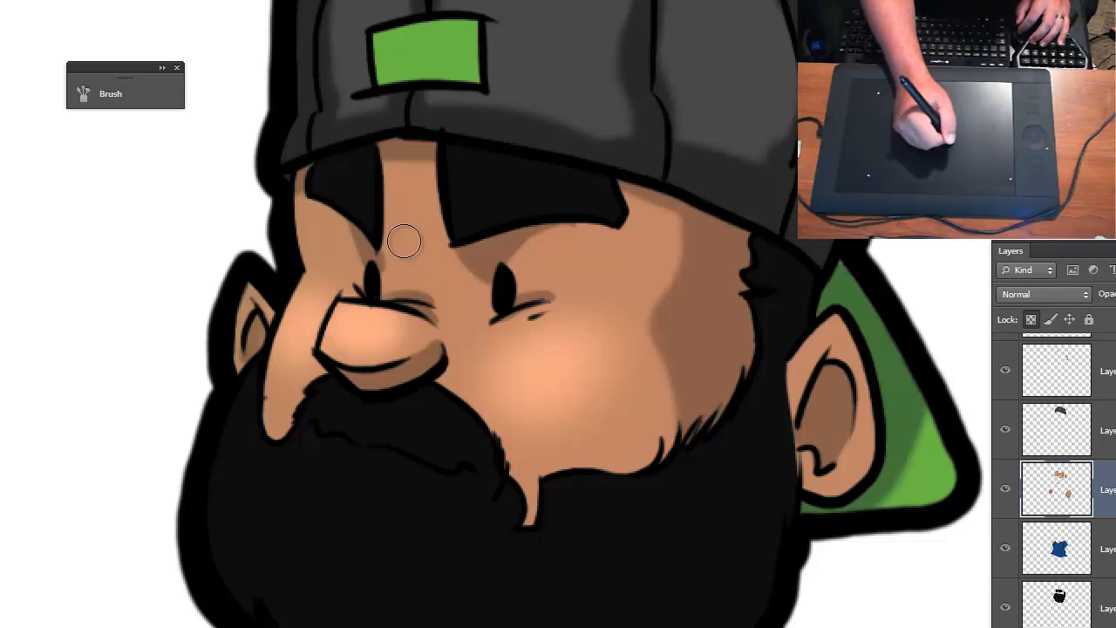
- Enlarge the brush, highlight the area between the eyebrows, and extend the glow on the broad cheek
key("bracketright")
key("bracketright")
left_click_drag(417, 255, 401, 202)
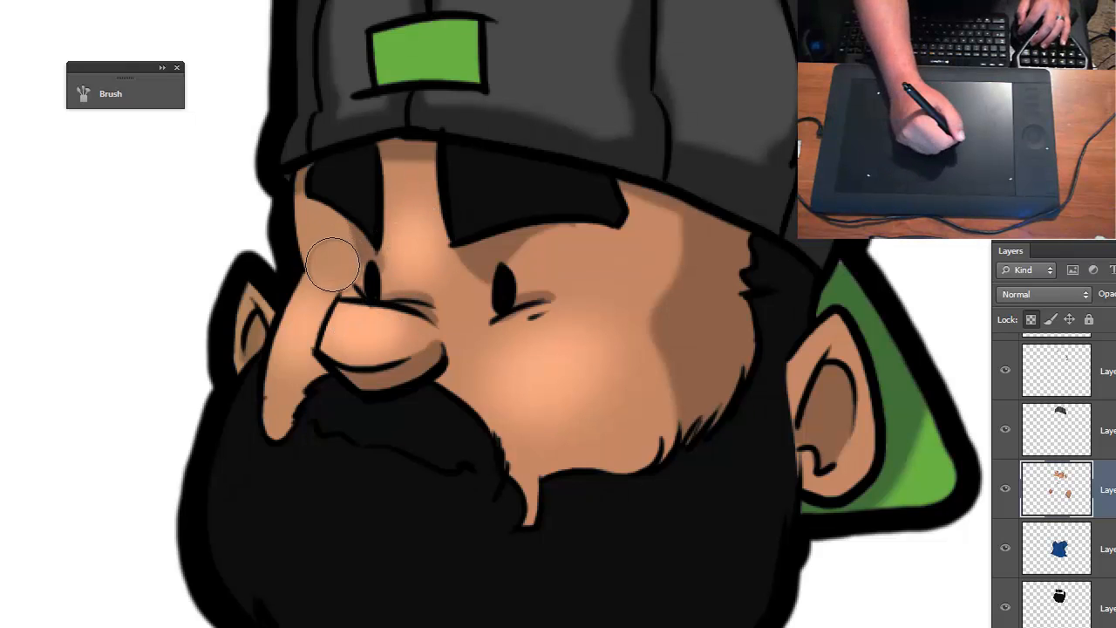
left_click_drag(553, 349, 621, 367)
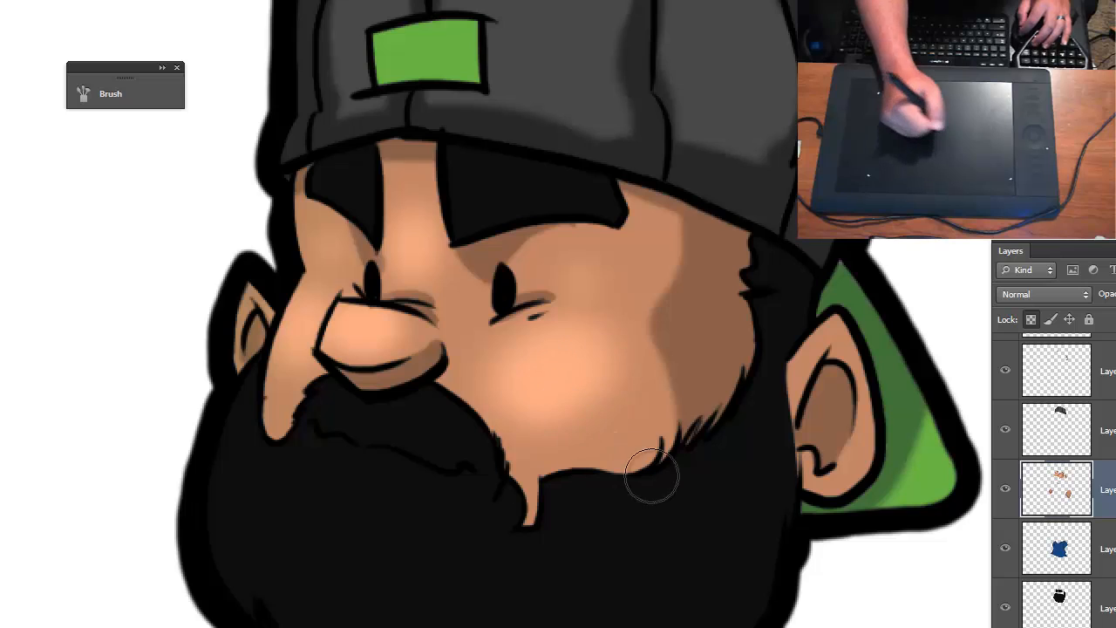
- Paint soft highlights on the neck and the backs of both hands with the lighter skin tone
key("space")
left_click_drag(627, 536, 692, 197)
mouse_move(466, 424)
left_mouse_down()
mouse_move(518, 431)
mouse_move(491, 427)
left_mouse_up()
key("ctrl+minus")
mouse_move(616, 477)
left_mouse_down()
mouse_move(625, 394)
mouse_move(659, 285)
left_mouse_up()
mouse_move(343, 355)
left_mouse_down()
mouse_move(337, 369)
mouse_move(365, 396)
left_mouse_up()
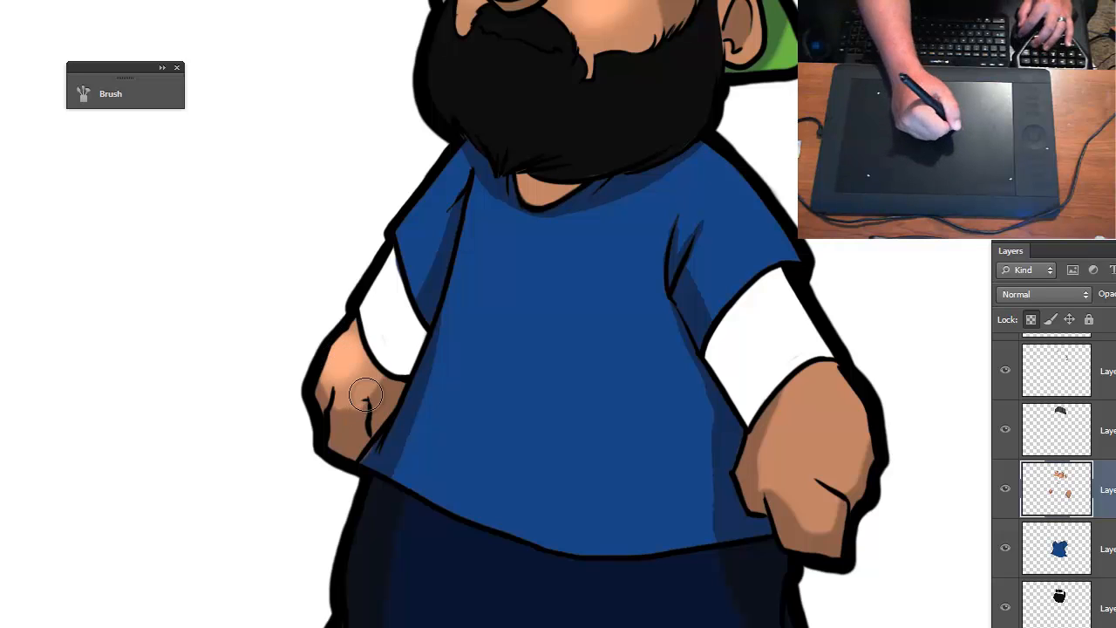
mouse_move(815, 424)
left_mouse_down()
mouse_move(810, 456)
mouse_move(806, 442)
mouse_move(816, 438)
mouse_move(821, 464)
mouse_move(830, 436)
mouse_move(797, 471)
mouse_move(791, 511)
left_mouse_up()
key("ctrl+minus")
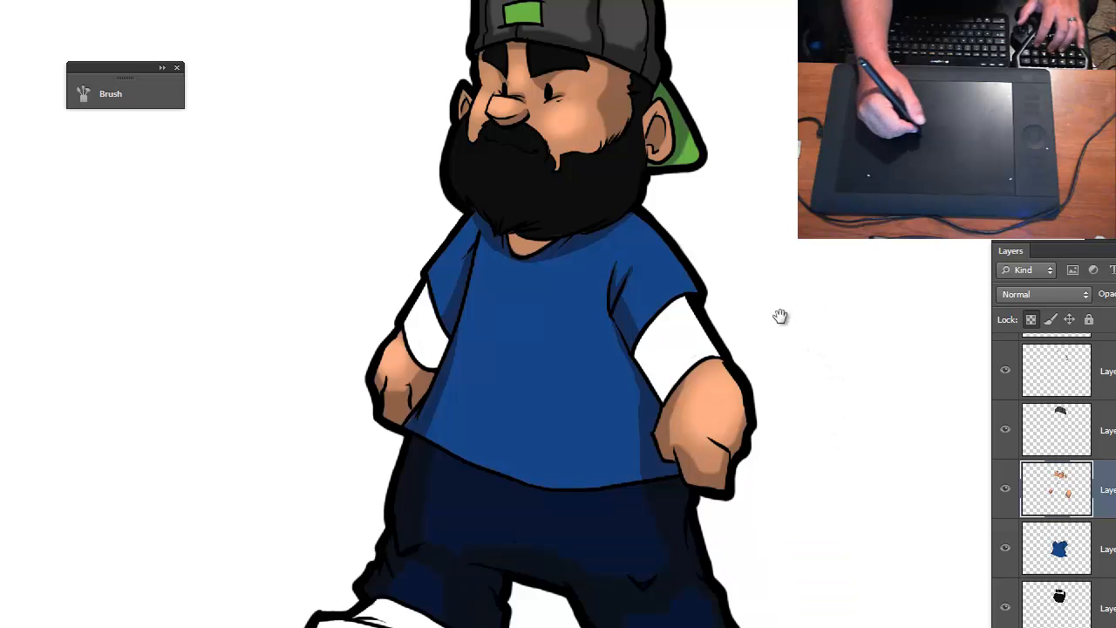
- Touch up the soft skin highlights on the face with the lighter skin tone
left_click_drag(780, 317, 812, 392)
key("ctrl+plus")
key("ctrl+plus")
key("ctrl+plus")
left_click_drag(682, 256, 558, 488)
left_click_drag(644, 179, 360, 544)
key("ctrl+minus")
key("ctrl+minus")
mouse_move(501, 379)
left_mouse_down()
mouse_move(547, 362)
mouse_move(516, 390)
mouse_move(542, 342)
mouse_move(496, 358)
left_mouse_up()
mouse_move(411, 316)
left_mouse_down()
mouse_move(456, 327)
mouse_move(428, 310)
mouse_move(410, 327)
left_mouse_up()
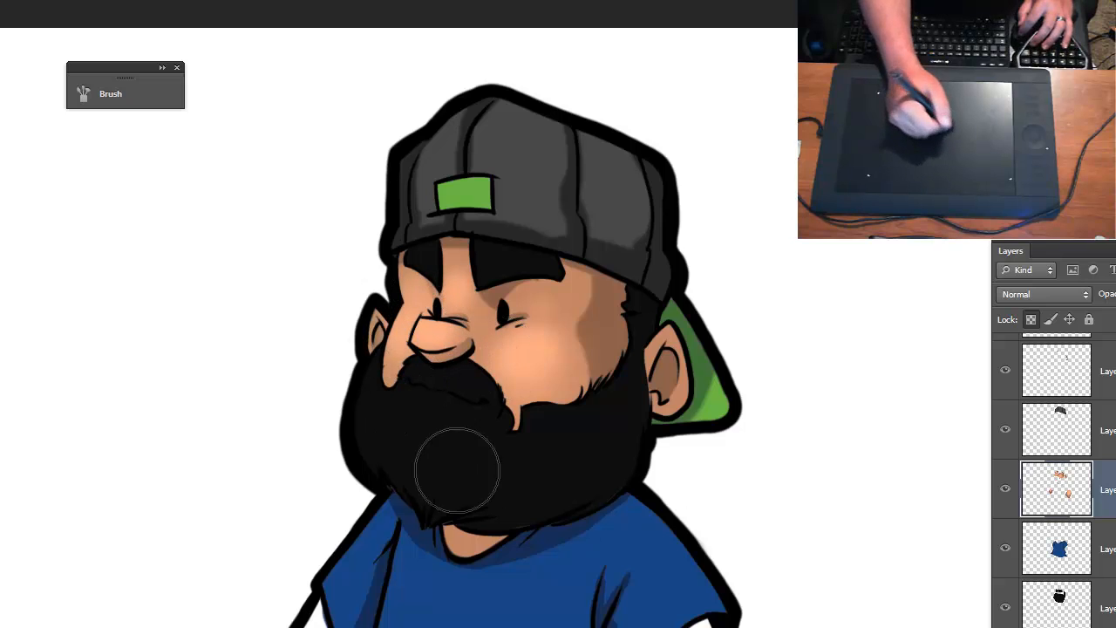
key("ctrl+minus")
mouse_move(571, 333)
left_mouse_down()
mouse_move(533, 329)
mouse_move(539, 319)
mouse_move(528, 318)
mouse_move(561, 333)
left_mouse_up()
key("ctrl+minus")
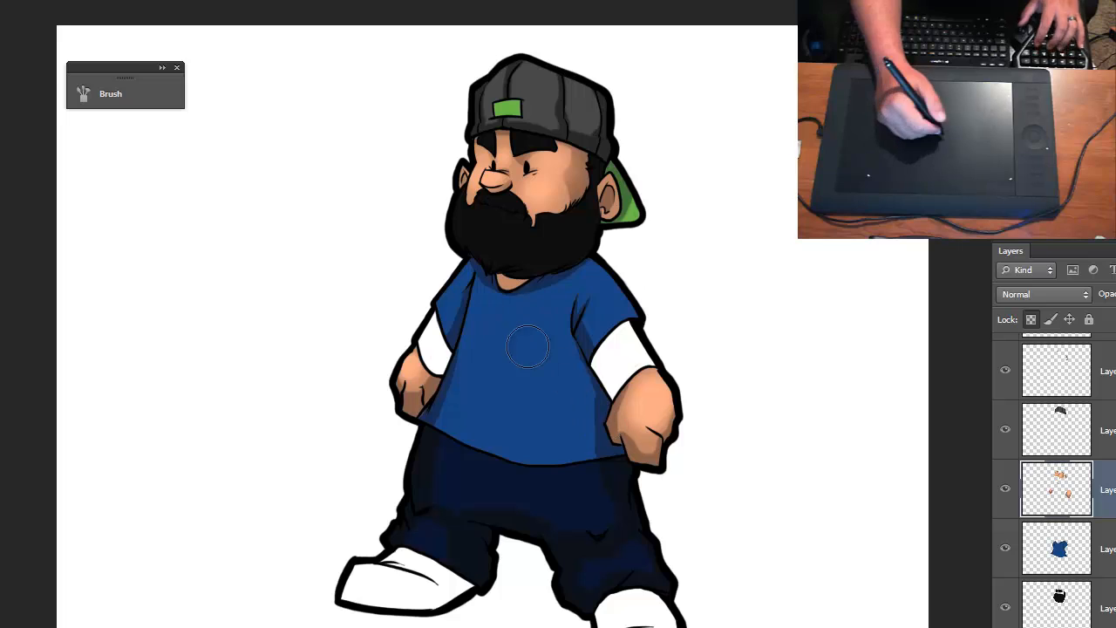
- Make the shirt layer active, set the foreground color to a brighter shade of its blue, and brush it over the shoulder
key("alt+bracketleft")
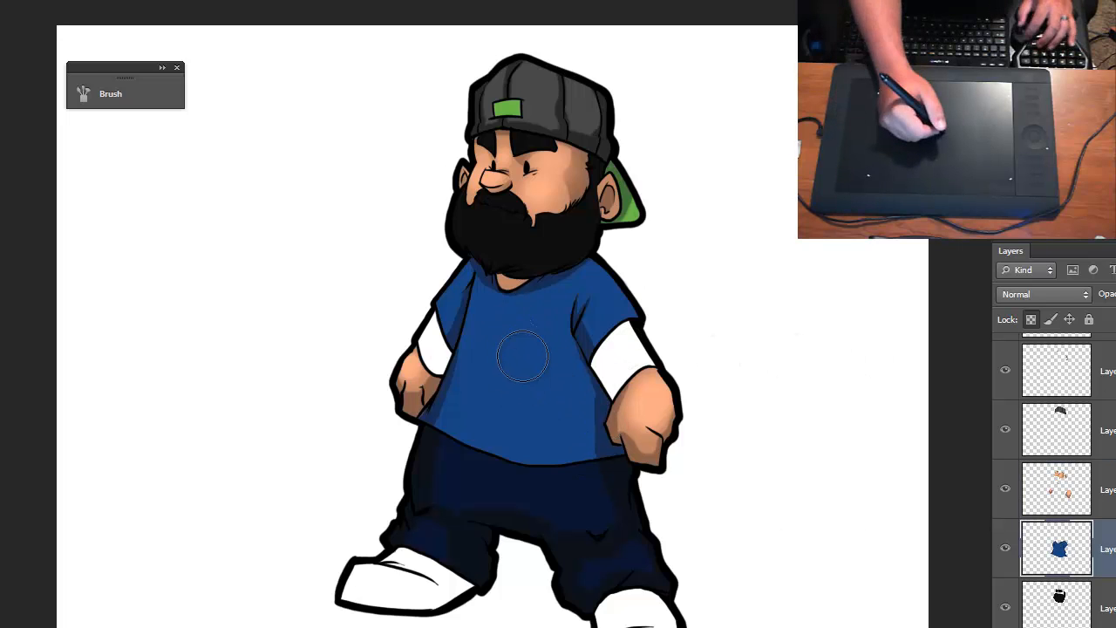
left_click(4, 445)
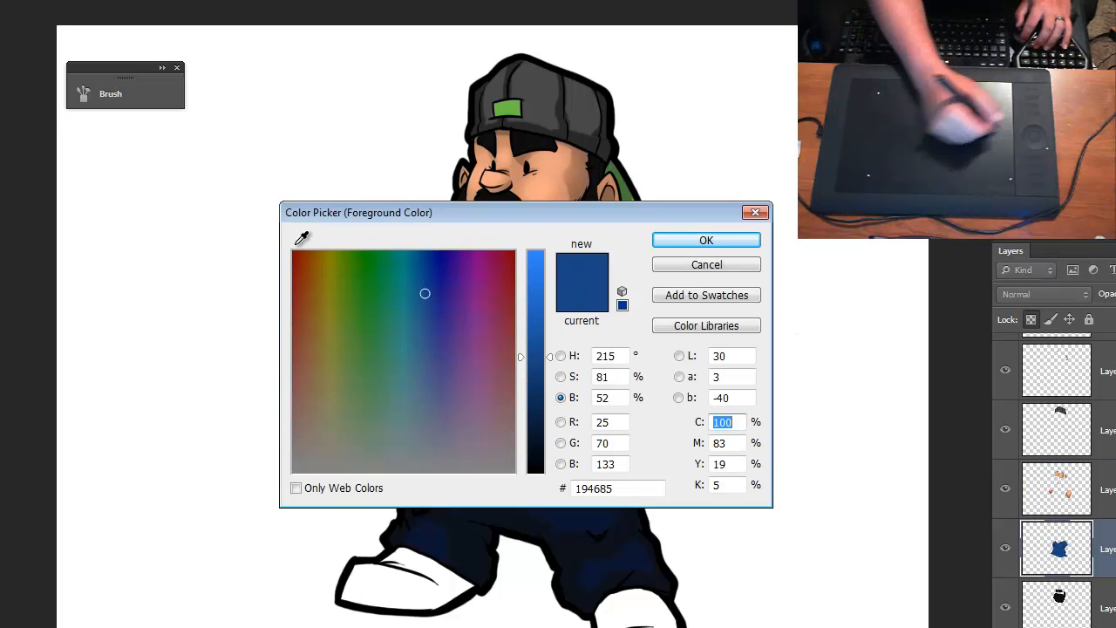
left_click_drag(535, 279, 536, 251)
left_click(656, 241)
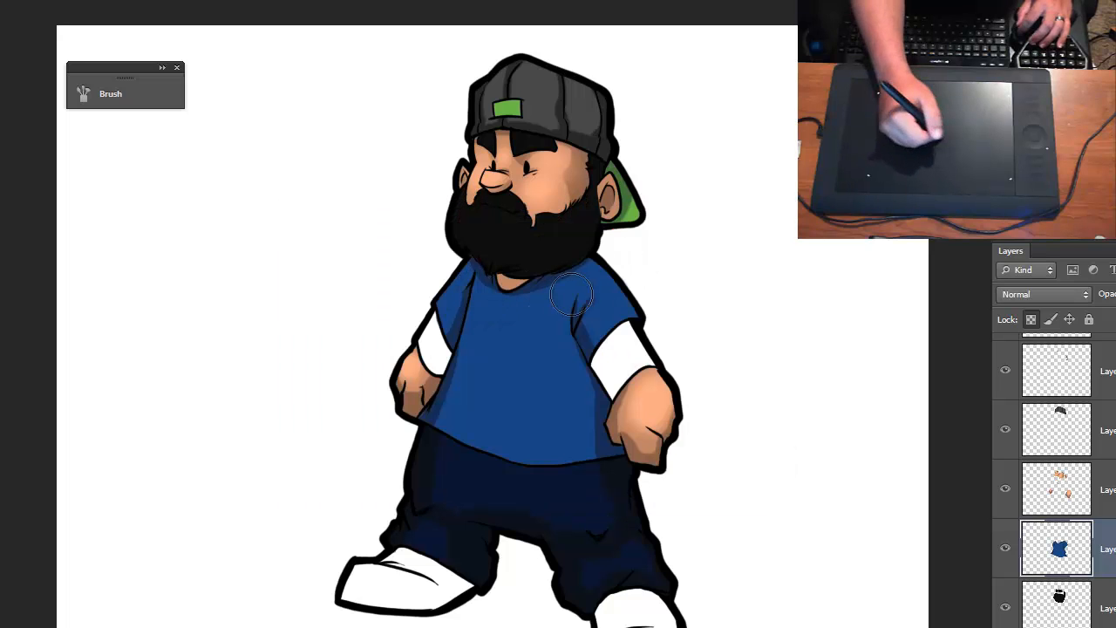
mouse_move(596, 284)
left_mouse_down()
mouse_move(621, 317)
mouse_move(616, 288)
mouse_move(605, 321)
mouse_move(582, 309)
mouse_move(614, 326)
mouse_move(588, 298)
mouse_move(606, 290)
left_mouse_up()
- Adjust the highlight color using the color picker's saturation mode and paint a broad soft highlight over the shirt's chest and belly
left_click(3, 441)
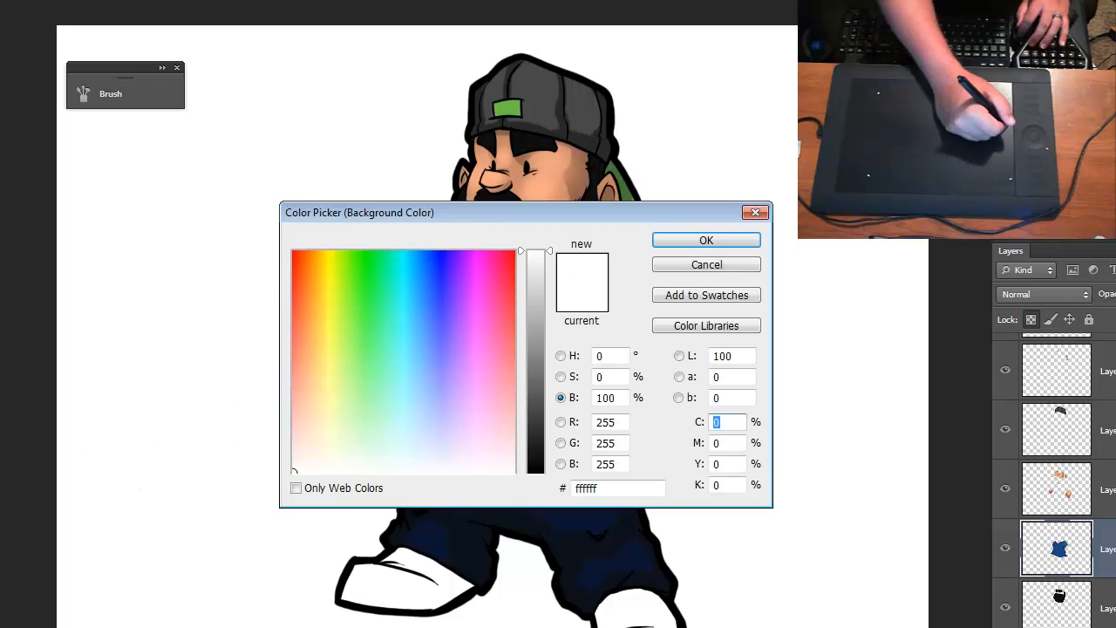
left_click(561, 378)
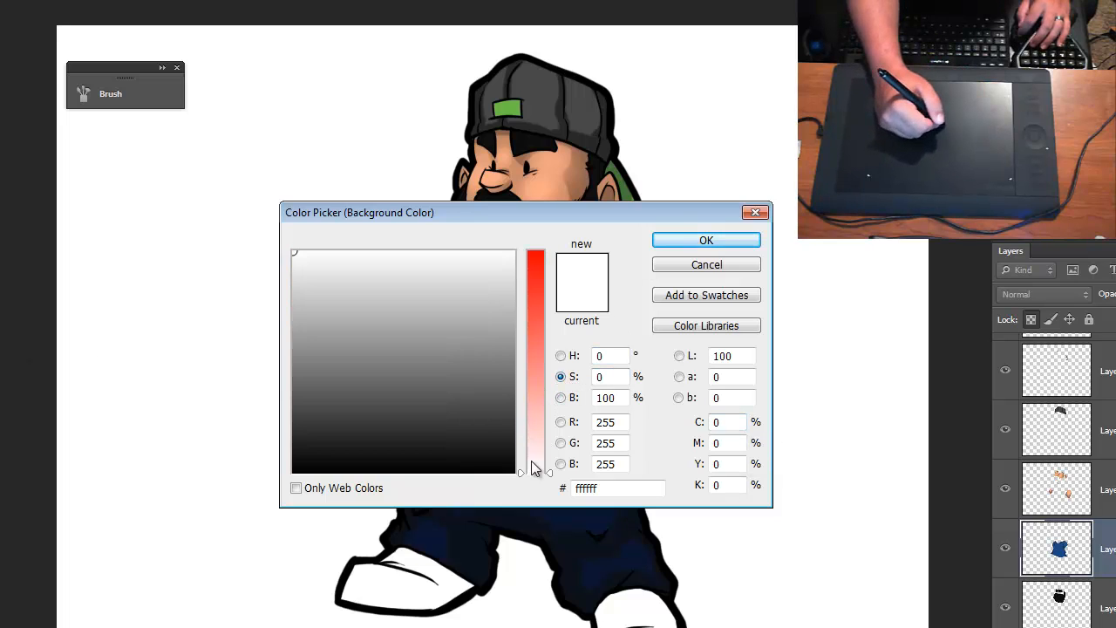
left_click_drag(584, 219, 568, 294)
left_click(552, 304)
left_click_drag(553, 381, 650, 325)
left_click(679, 322)
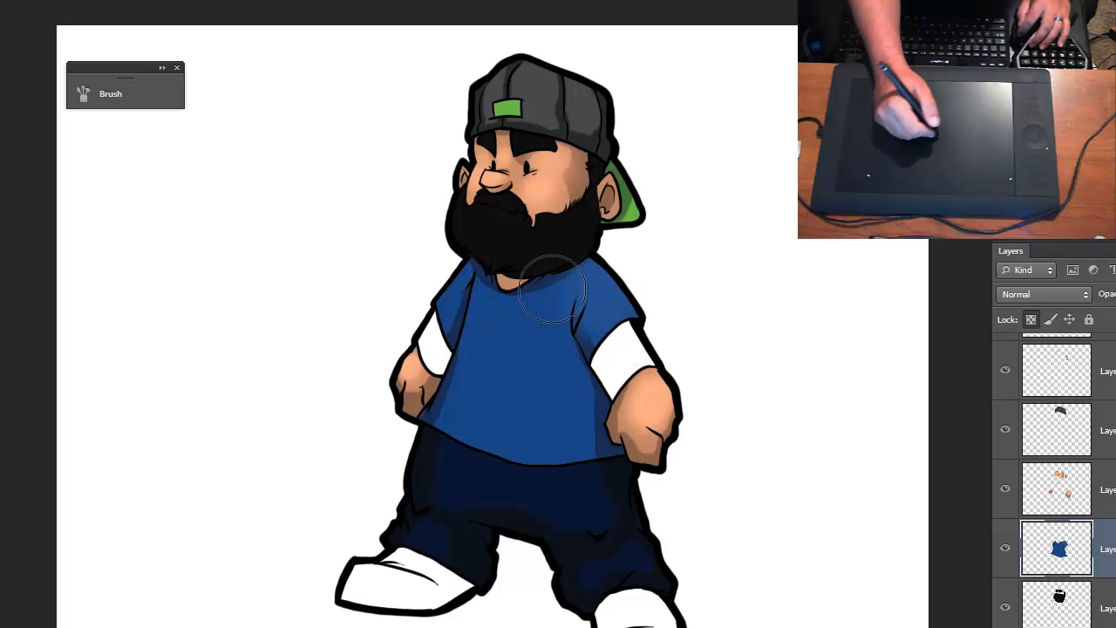
left_click_drag(523, 361, 540, 405)
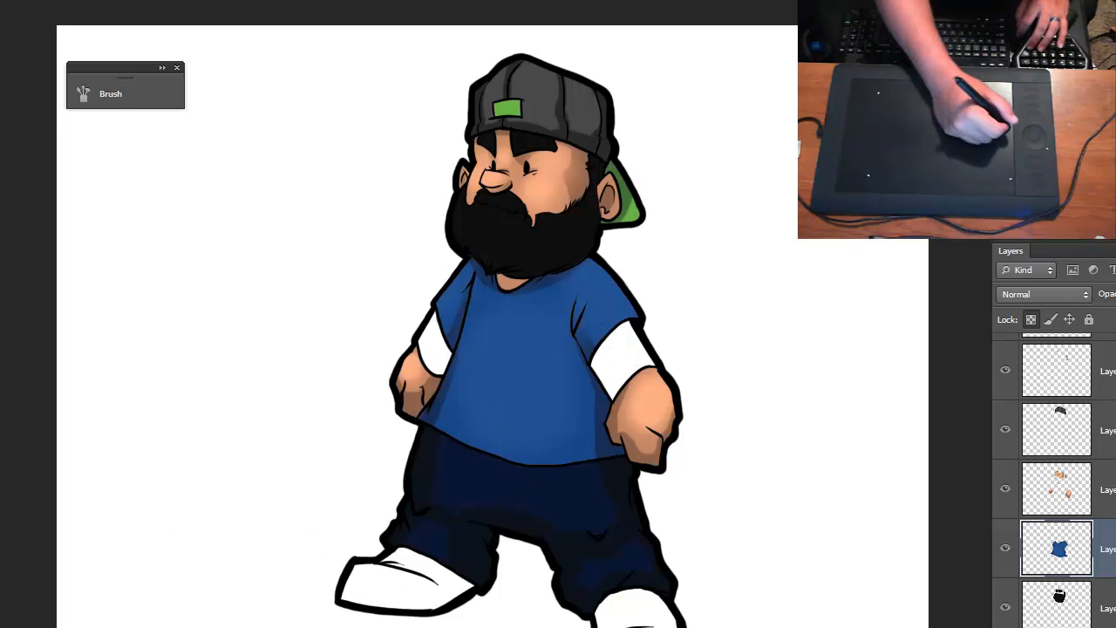
left_click(1012, 122)
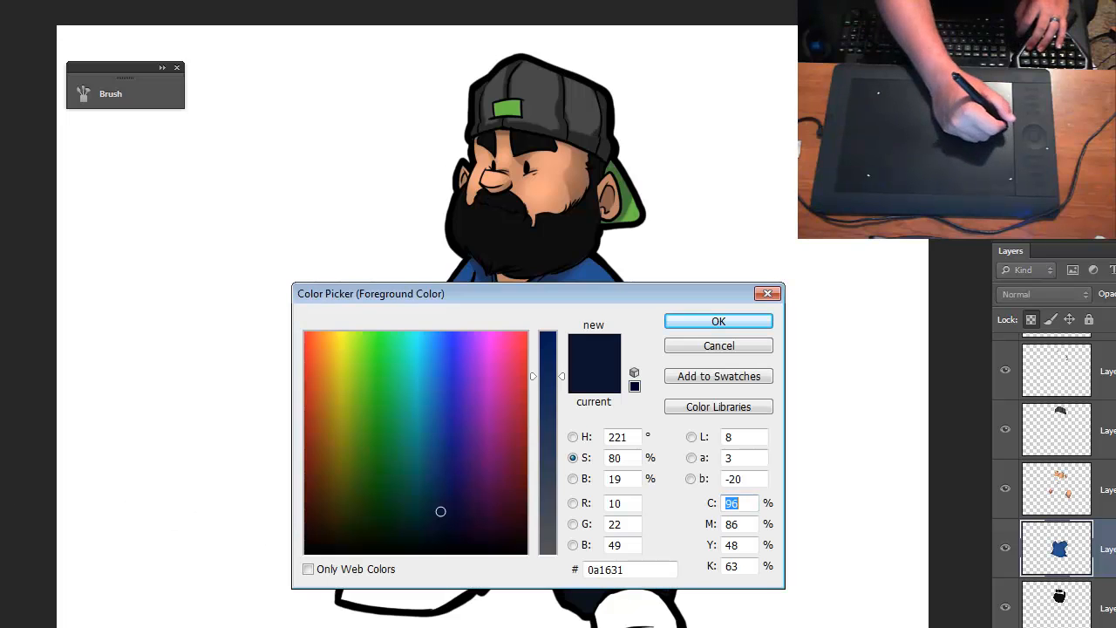
left_click(574, 437)
left_click(574, 459)
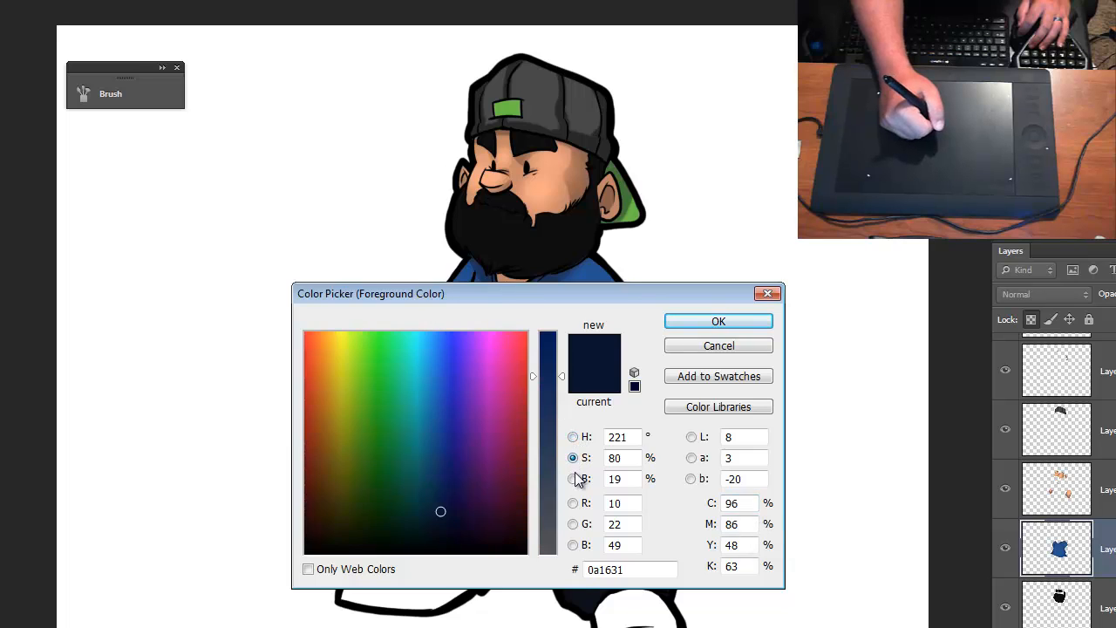
left_click(574, 479)
left_click(574, 438)
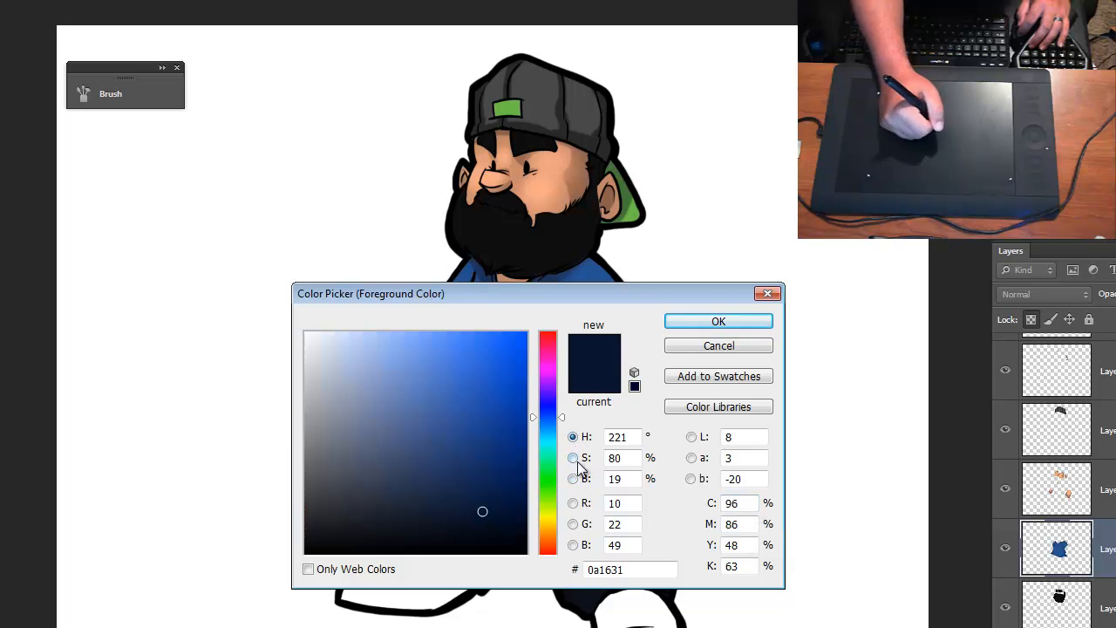
left_click(573, 458)
left_click(574, 438)
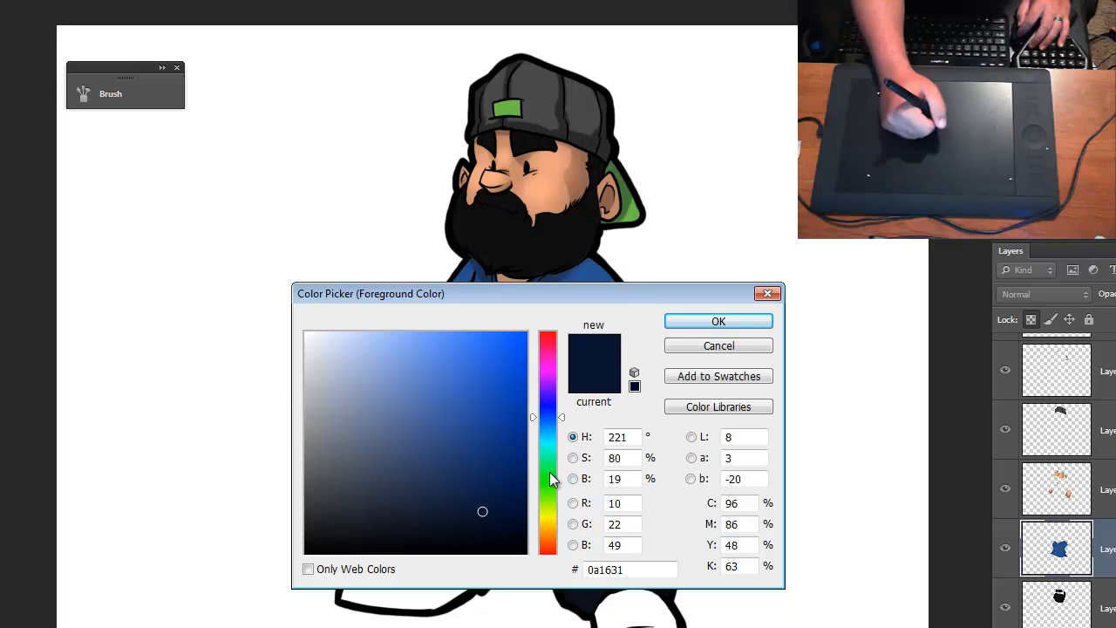
left_click(574, 458)
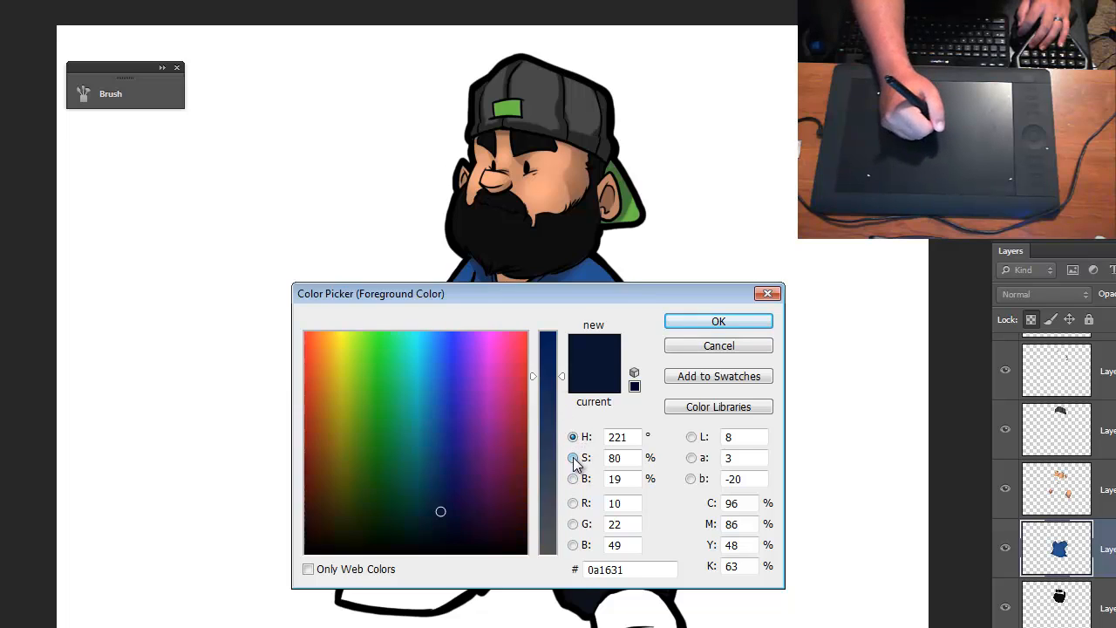
left_click(558, 365)
left_click_drag(558, 394, 562, 312)
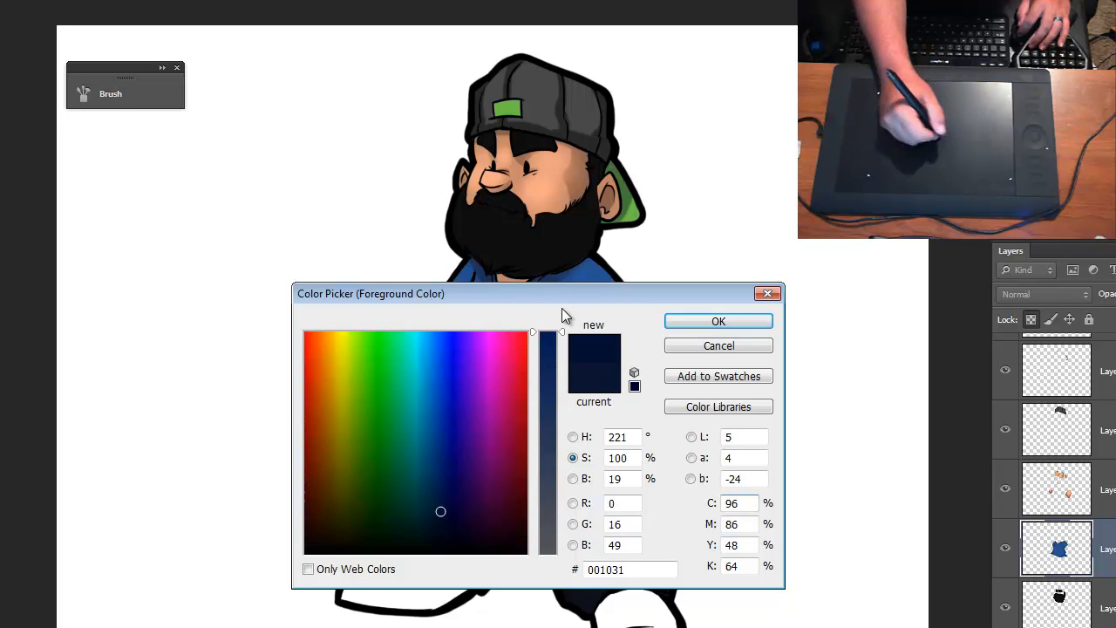
left_click(573, 479)
left_click_drag(556, 514, 571, 495)
left_click(574, 458)
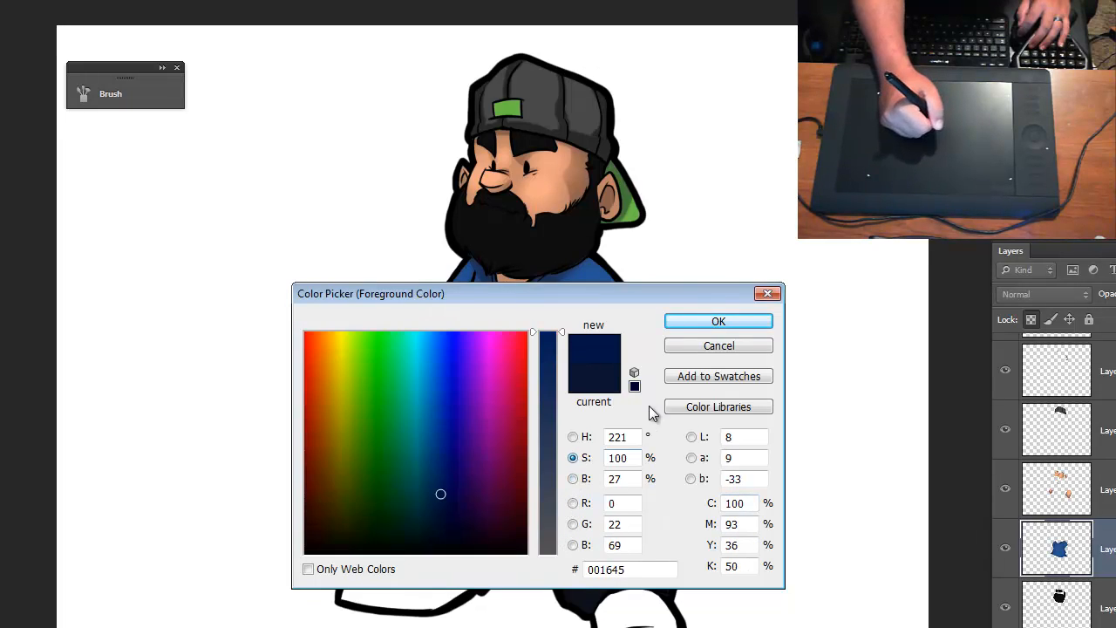
left_click(692, 348)
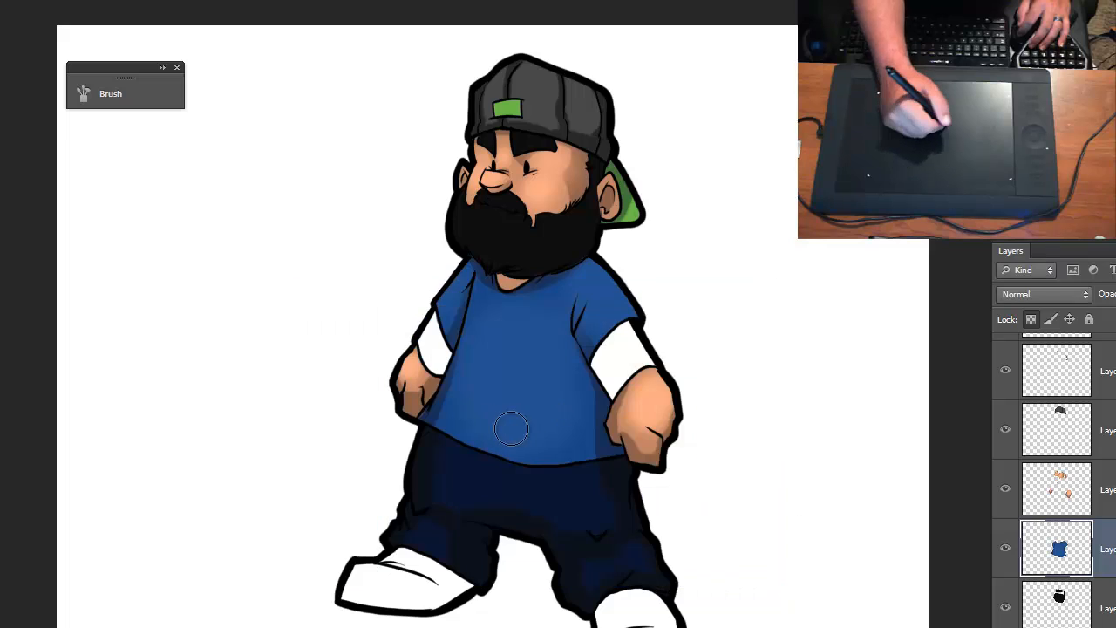
- Sample the dark navy from the pants and raise its saturation to 100% for the foreground color
left_click(493, 471, "alt")
left_click(0, 365)
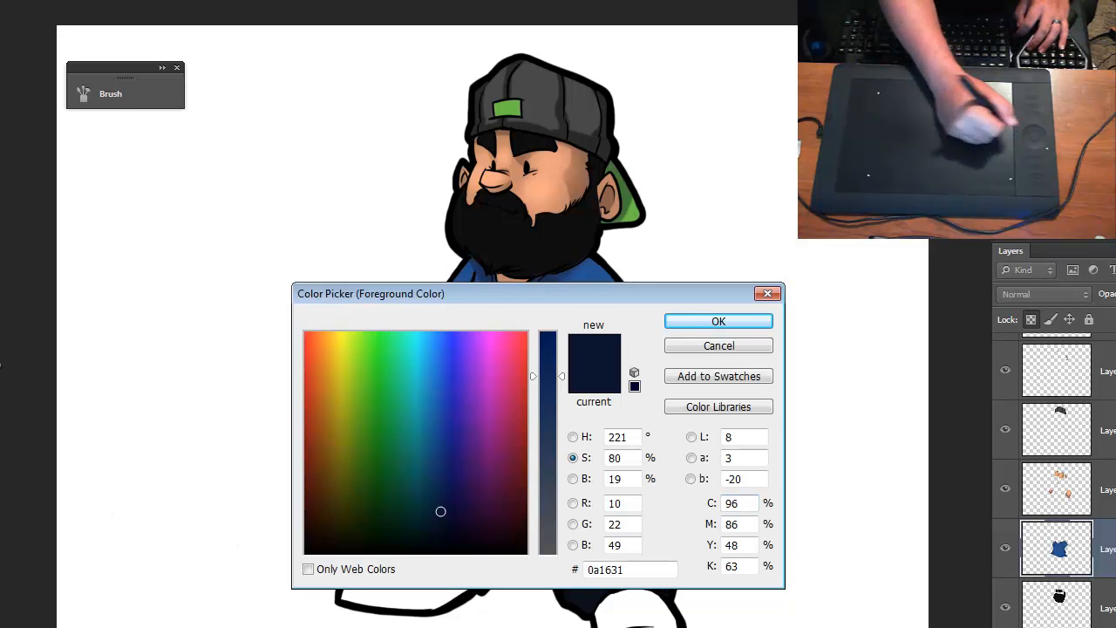
left_click_drag(563, 362, 558, 332)
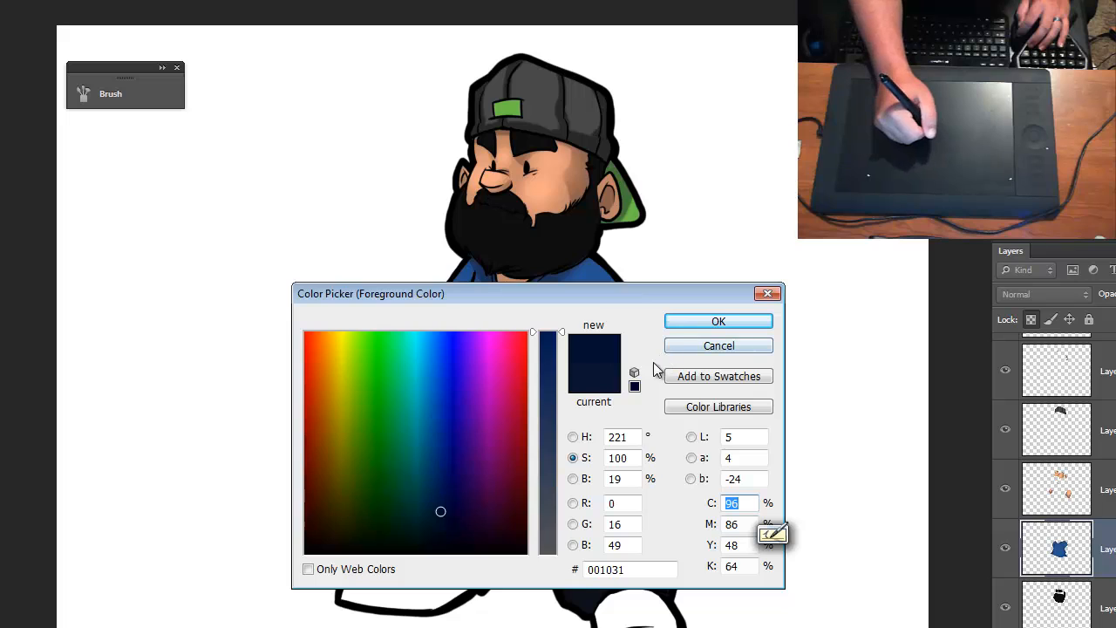
left_click(689, 323)
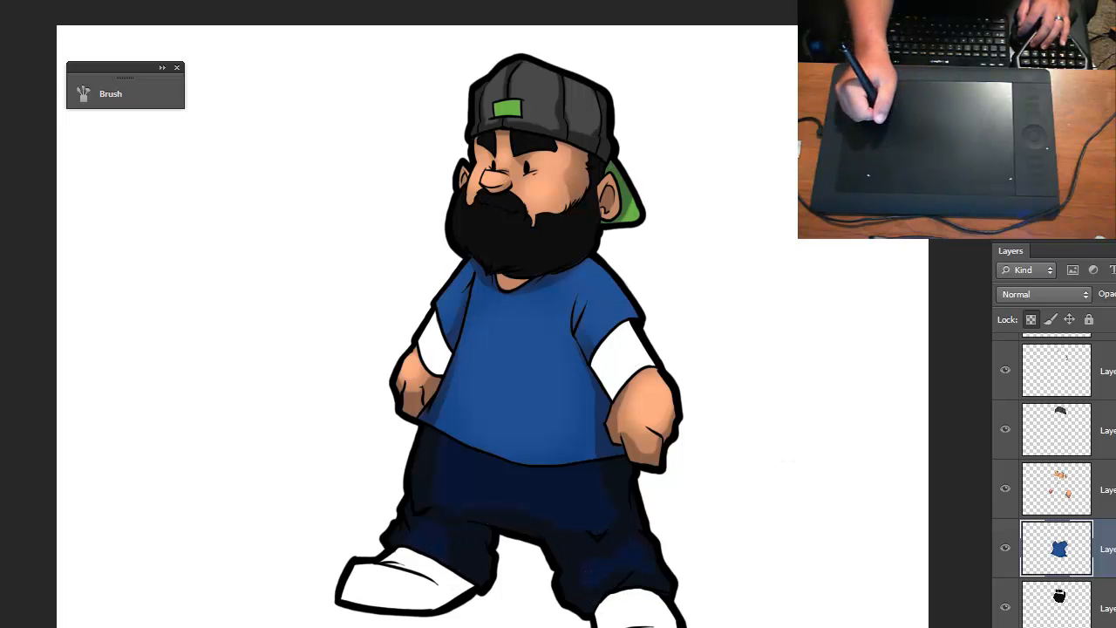
- Make the pants layer the active layer
scroll(1054, 480, "down", 3)
scroll(1055, 480, "up", 5)
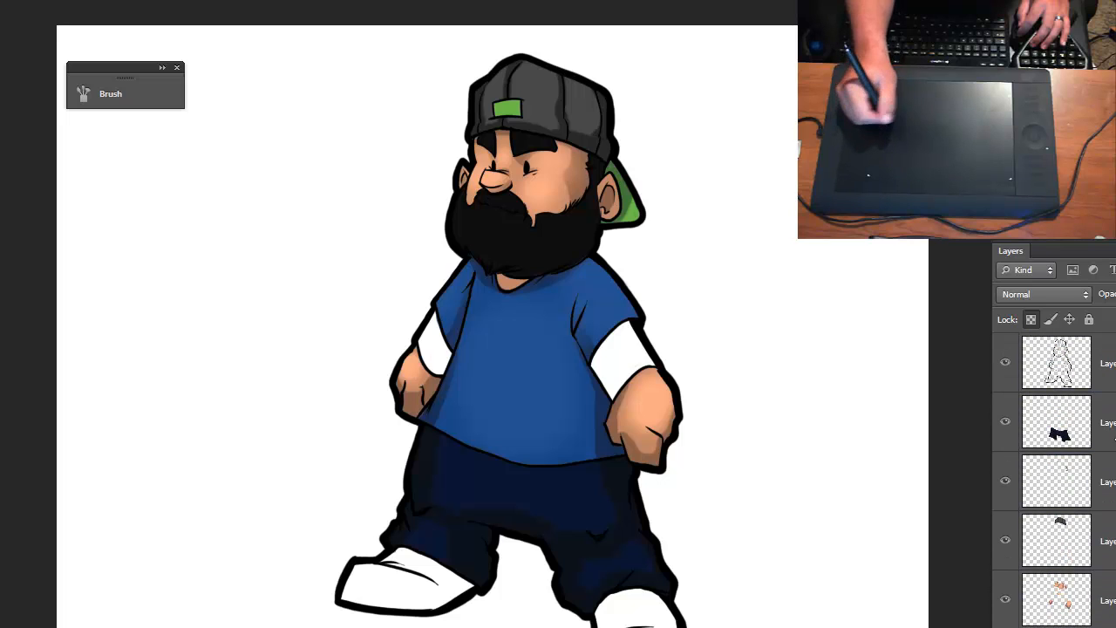
left_click(1090, 427)
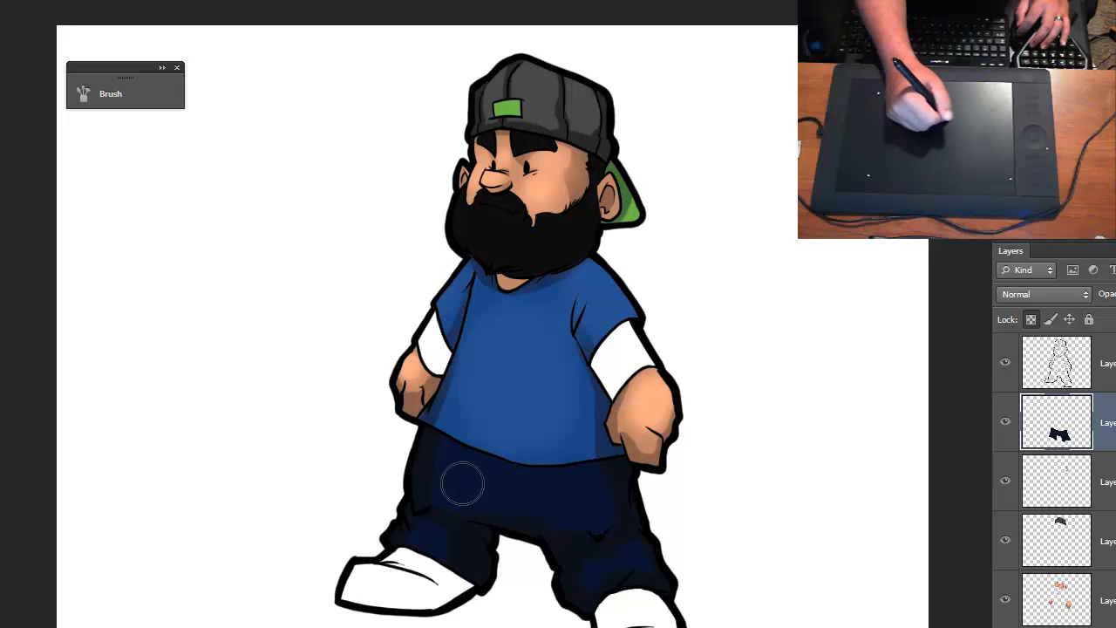
key("ctrl+plus")
key("ctrl+plus")
left_click_drag(527, 414, 486, 316)
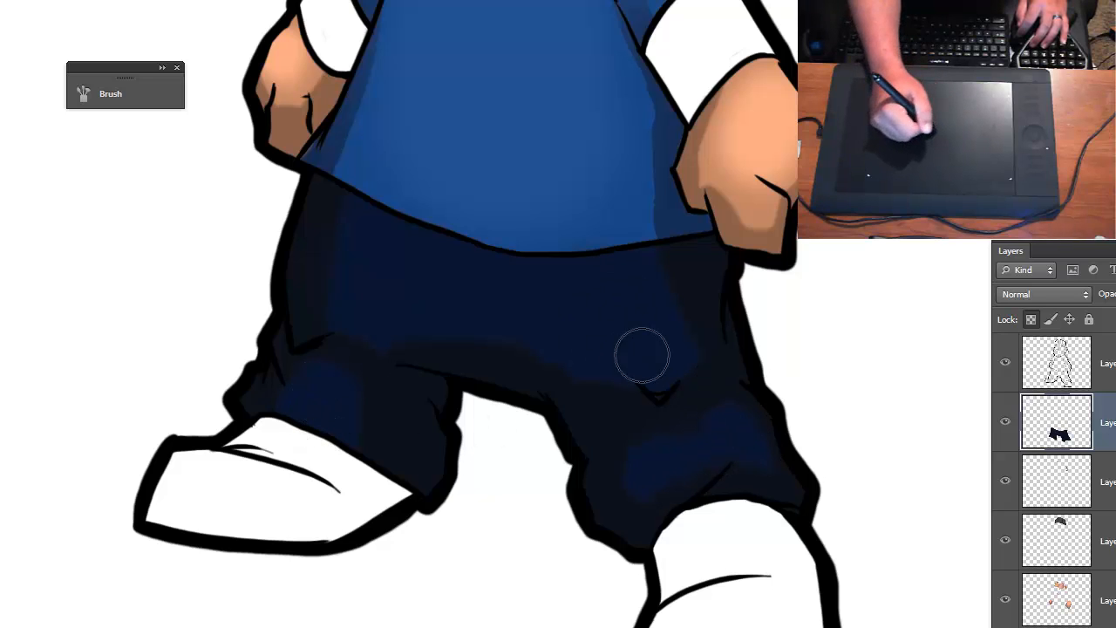
- Examine up close the hard edges between the navy base and the darker shadows on the pants
key("ctrl+minus")
key("ctrl+minus")
key("space")
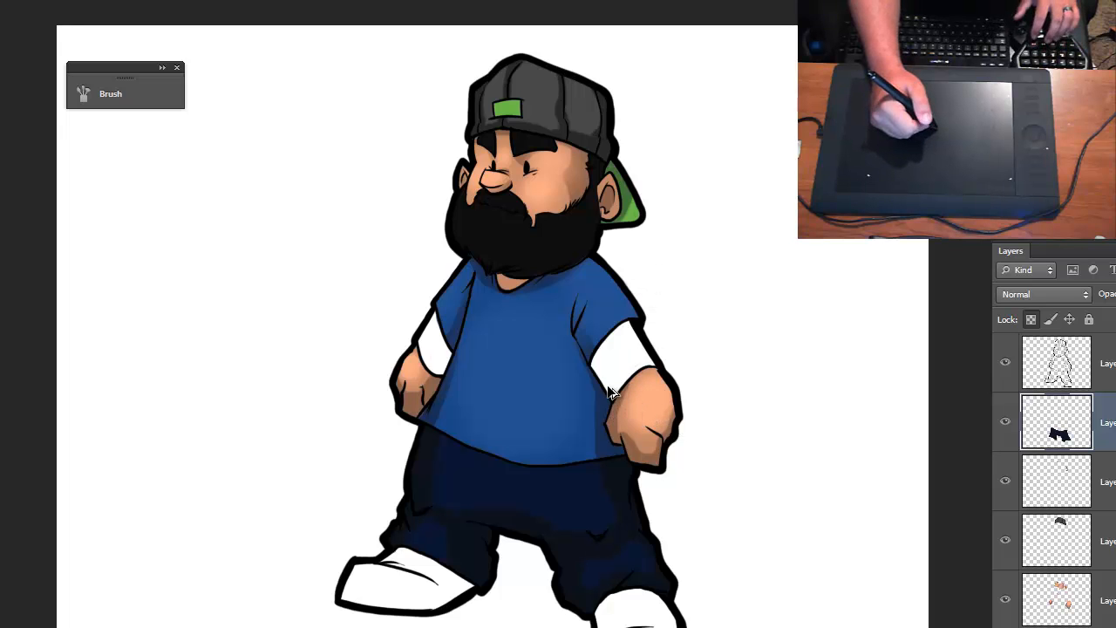
key("ctrl+plus")
key("ctrl+plus")
key("ctrl+plus")
key("ctrl+plus")
key("space")
left_click_drag(581, 494, 591, 200)
left_click_drag(586, 489, 599, 118)
key("ctrl+minus")
key("ctrl+plus")
key("ctrl+plus")
key("space")
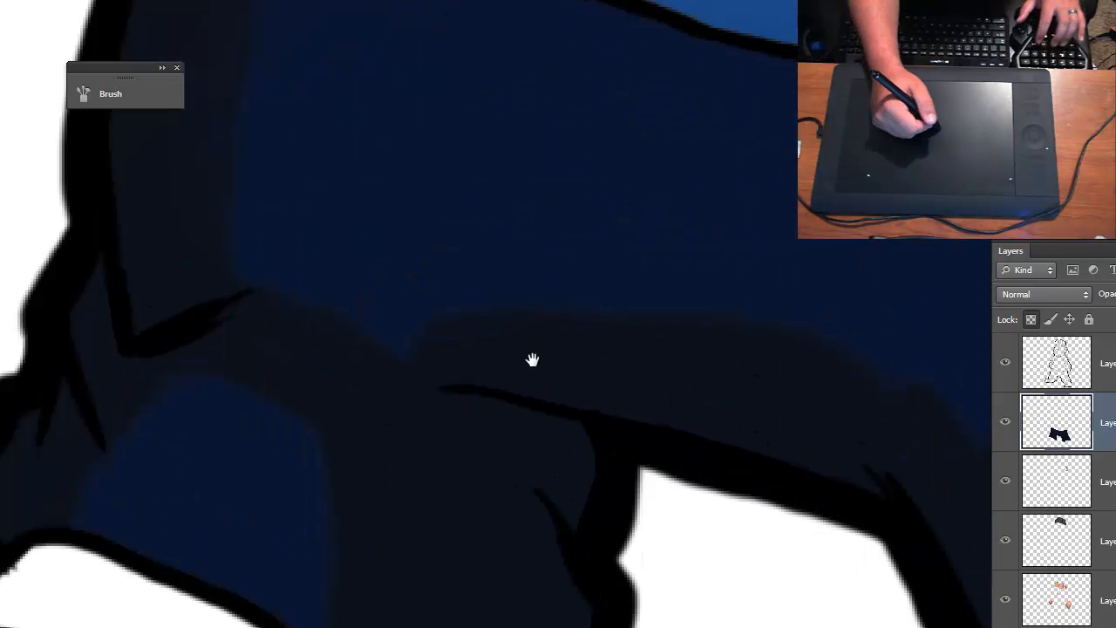
left_click_drag(531, 362, 567, 433)
key("ctrl+plus")
key("ctrl+plus")
key("ctrl+plus")
key("space")
left_click_drag(496, 480, 645, 375)
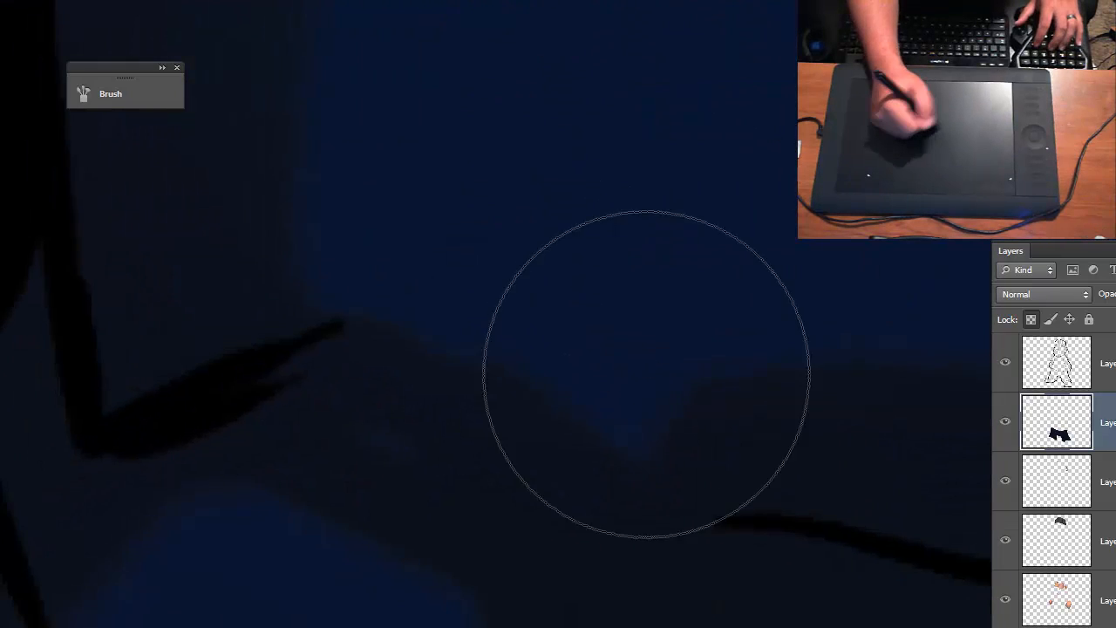
key("ctrl+plus")
key("space")
mouse_move(464, 324)
left_mouse_down()
mouse_move(615, 456)
mouse_move(453, 359)
mouse_move(516, 407)
left_mouse_up()
key("ctrl+minus")
key("space")
left_click_drag(542, 446, 500, 193)
key("ctrl+minus")
key("ctrl+minus")
key("space")
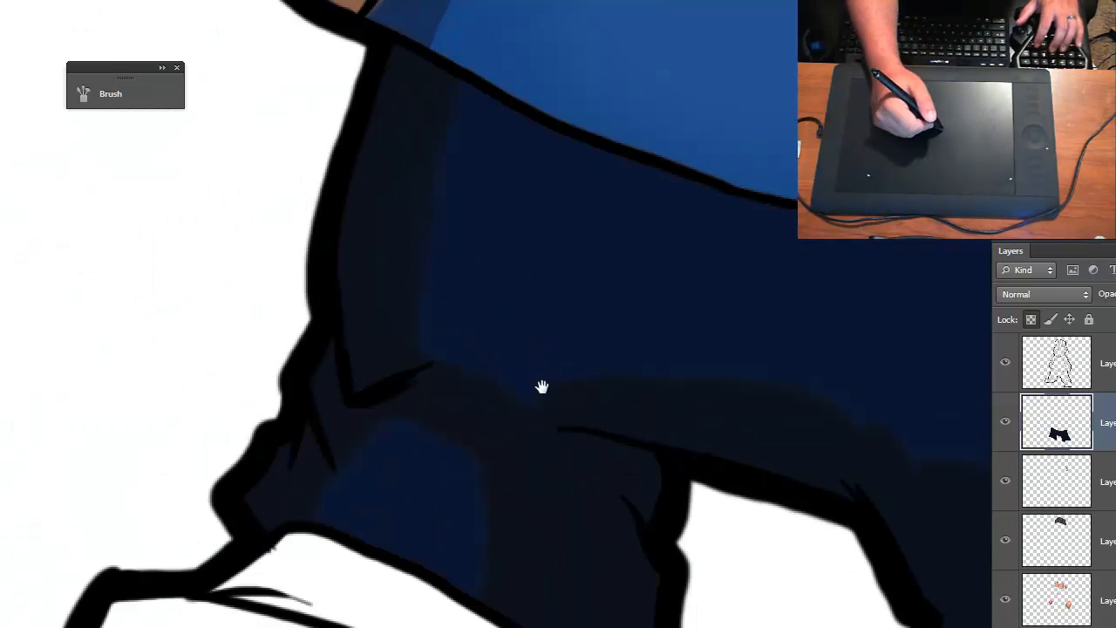
left_click_drag(566, 403, 375, 312)
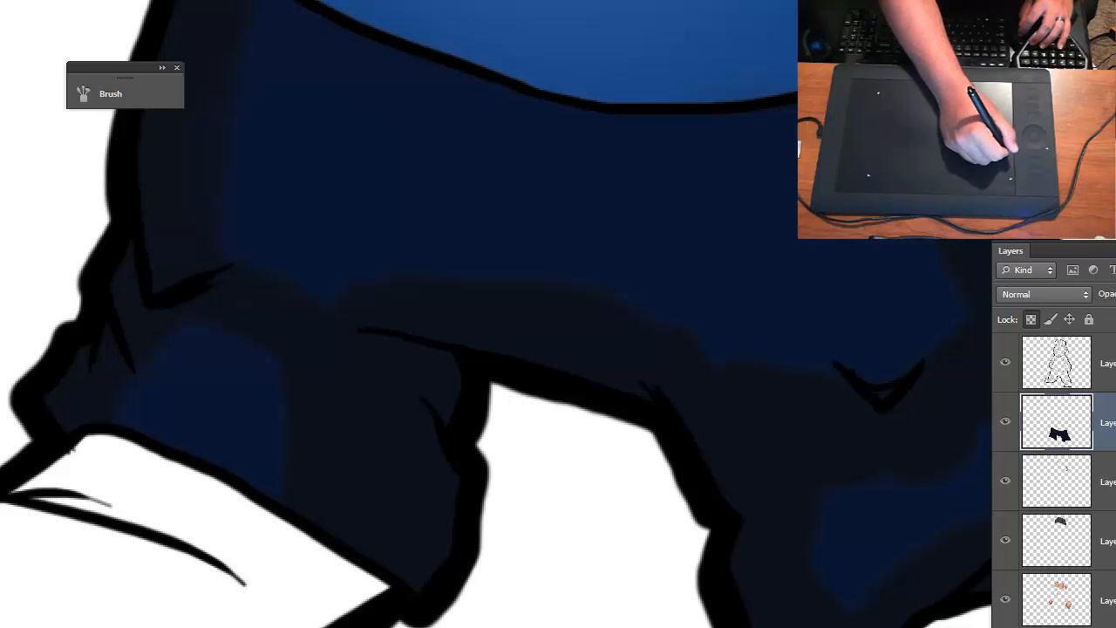
- Enlarge the brush and blend the shadow edges along the pants' sides, crotch and both legs into soft transitions
key("space")
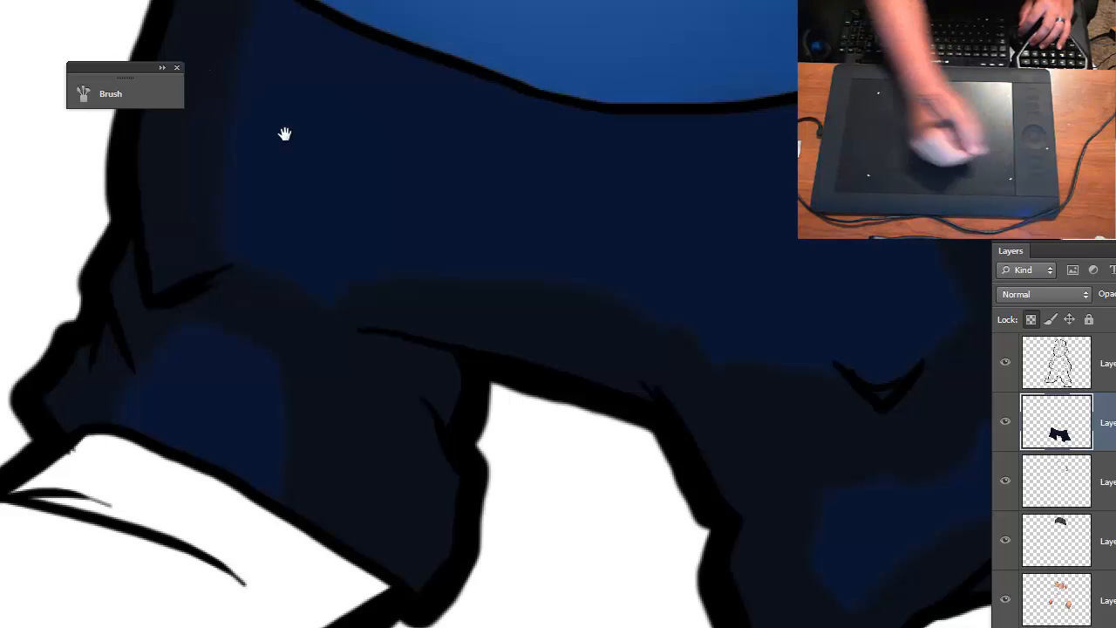
left_click_drag(282, 130, 408, 289)
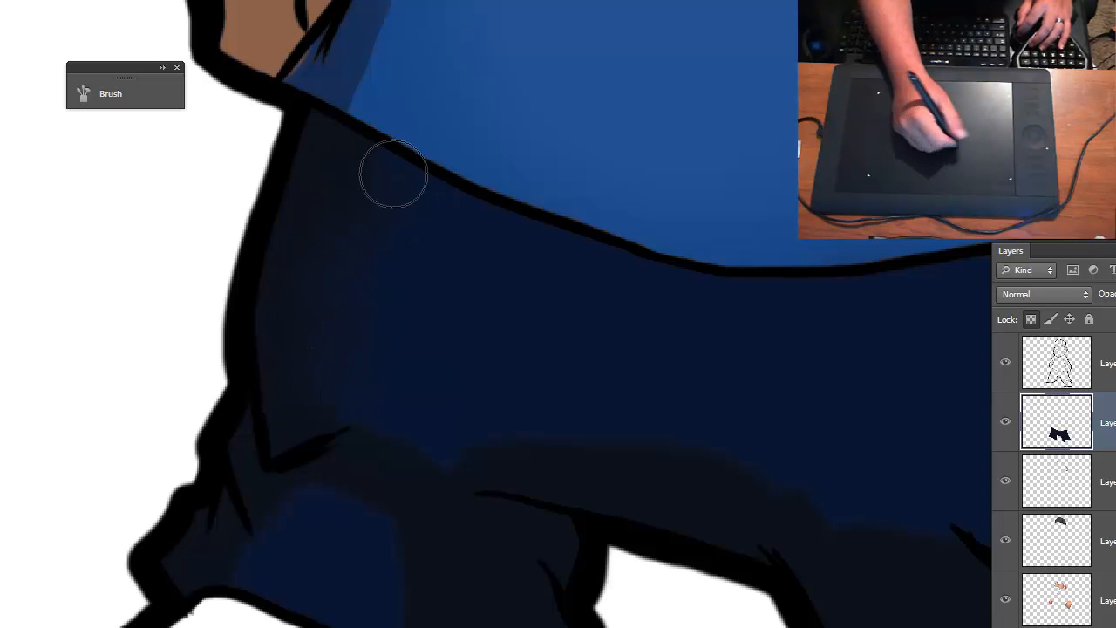
key("bracketright")
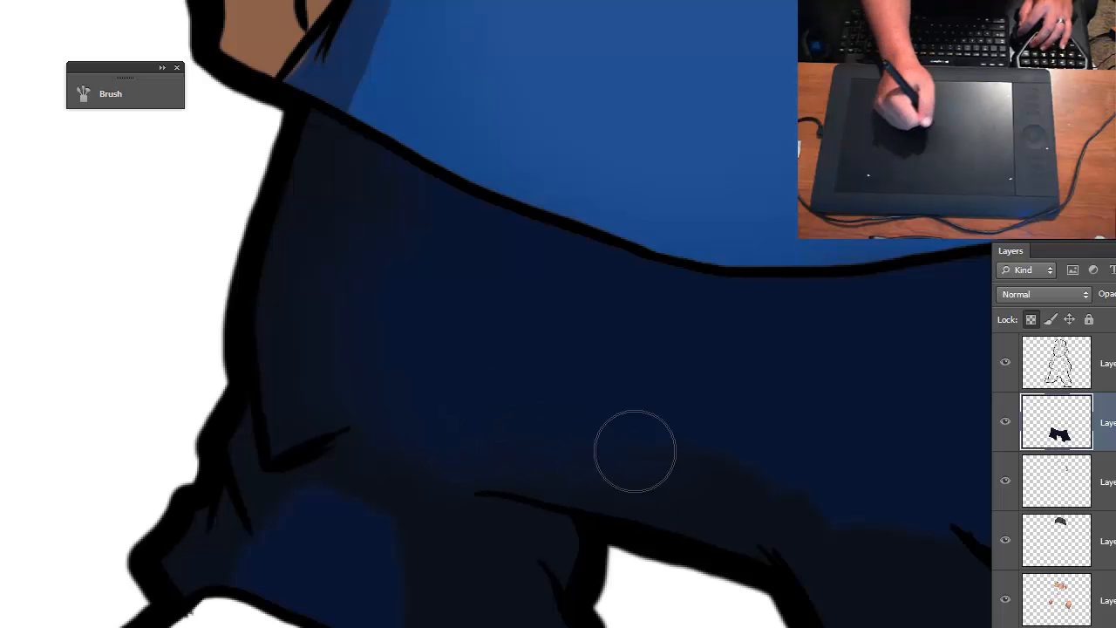
left_click_drag(790, 504, 366, 334)
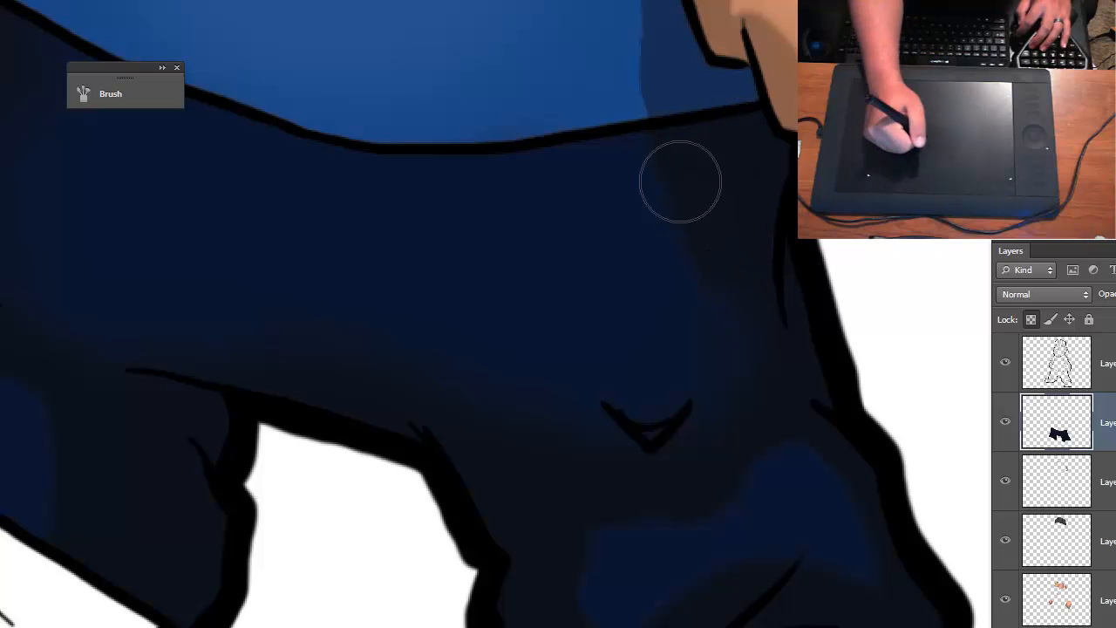
mouse_move(737, 181)
left_mouse_down()
mouse_move(668, 367)
mouse_move(536, 379)
left_mouse_up()
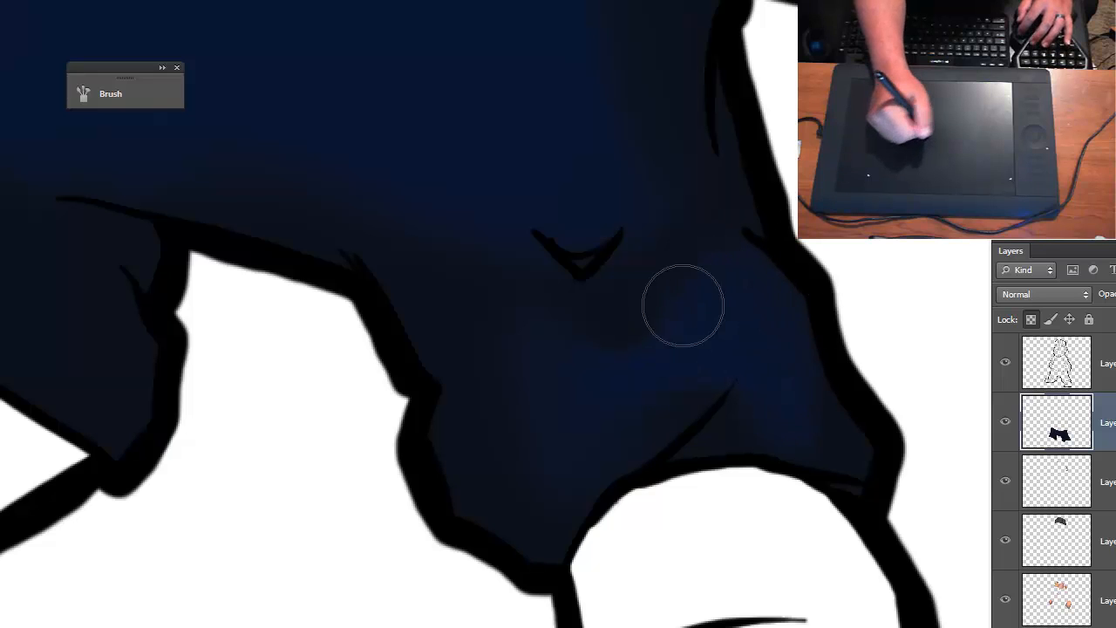
mouse_move(529, 403)
left_mouse_down()
mouse_move(769, 425)
mouse_move(881, 480)
left_mouse_up()
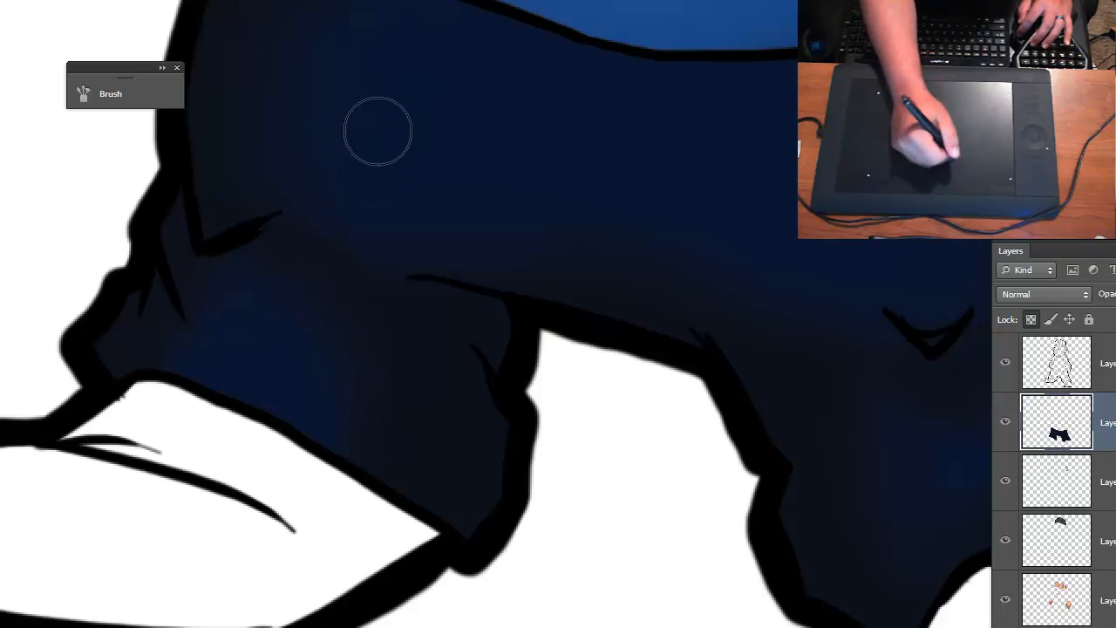
- Review the blended shading on the pants from afar and up close
key("ctrl+minus")
key("ctrl+minus")
key("ctrl+minus")
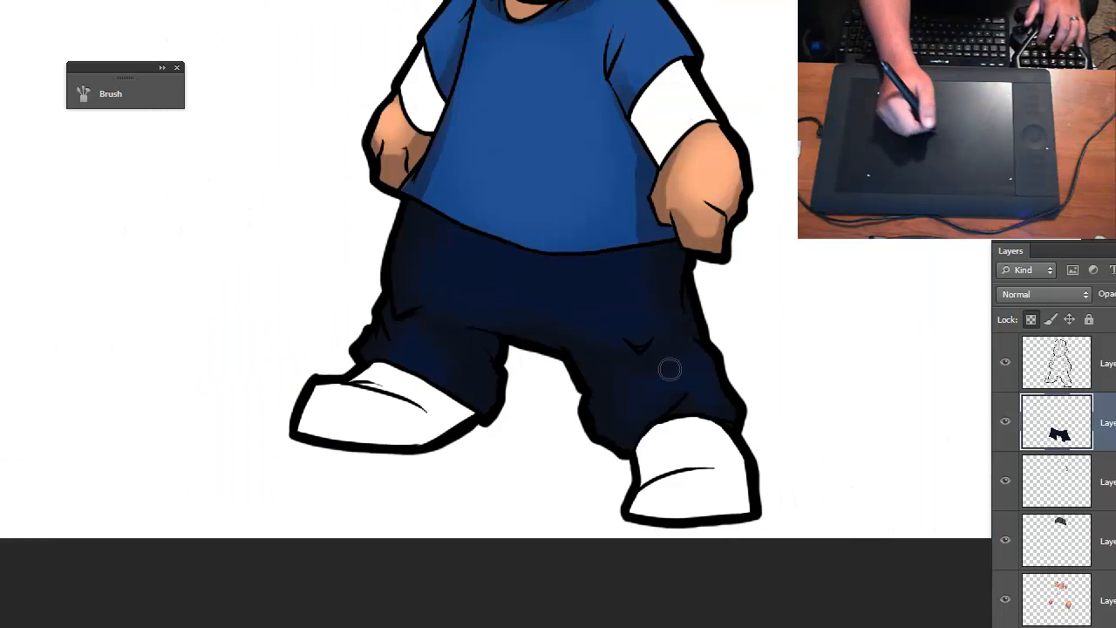
key("ctrl+plus")
key("ctrl+plus")
key("ctrl+plus")
left_click_drag(595, 501, 286, 68)
left_click_drag(650, 611, 457, 305)
key("ctrl+minus")
key("ctrl+minus")
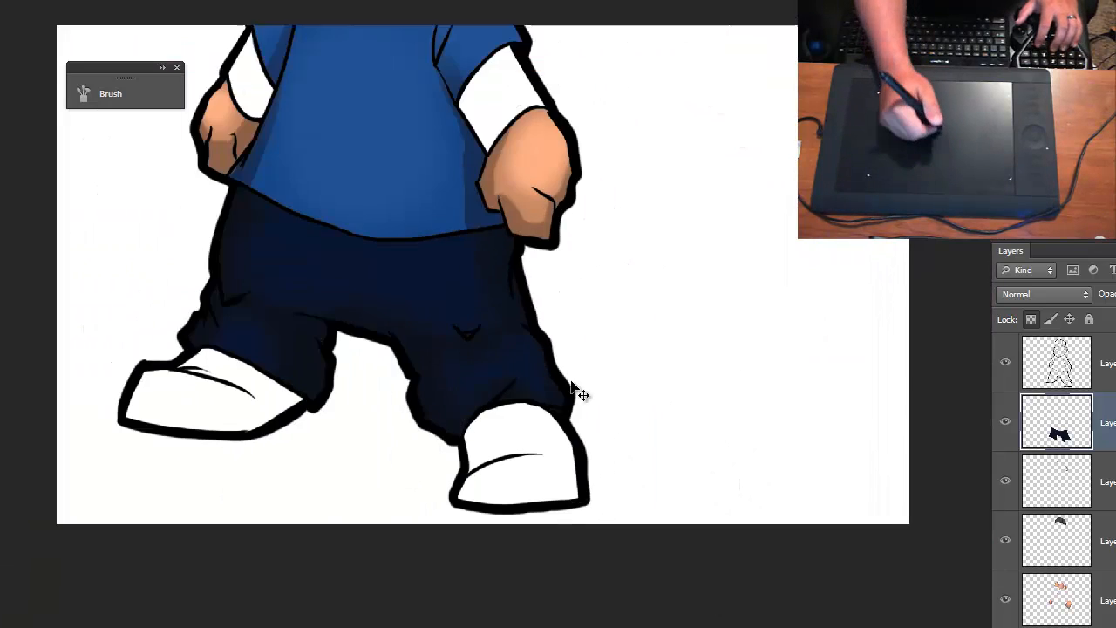
key("ctrl+minus")
key("ctrl+plus")
key("ctrl+plus")
key("ctrl+plus")
key("ctrl+plus")
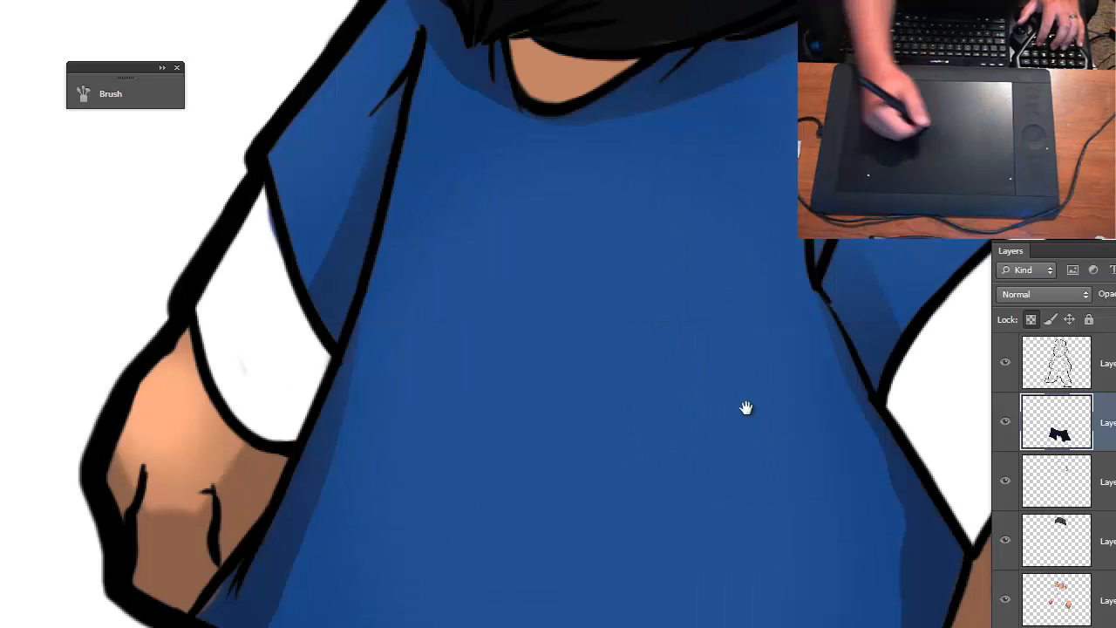
- Make the shirt layer active and soften the shadow edges along both sides of the shirt's body with the brush
left_click_drag(745, 409, 394, 163)
scroll(1057, 480, "down", 5)
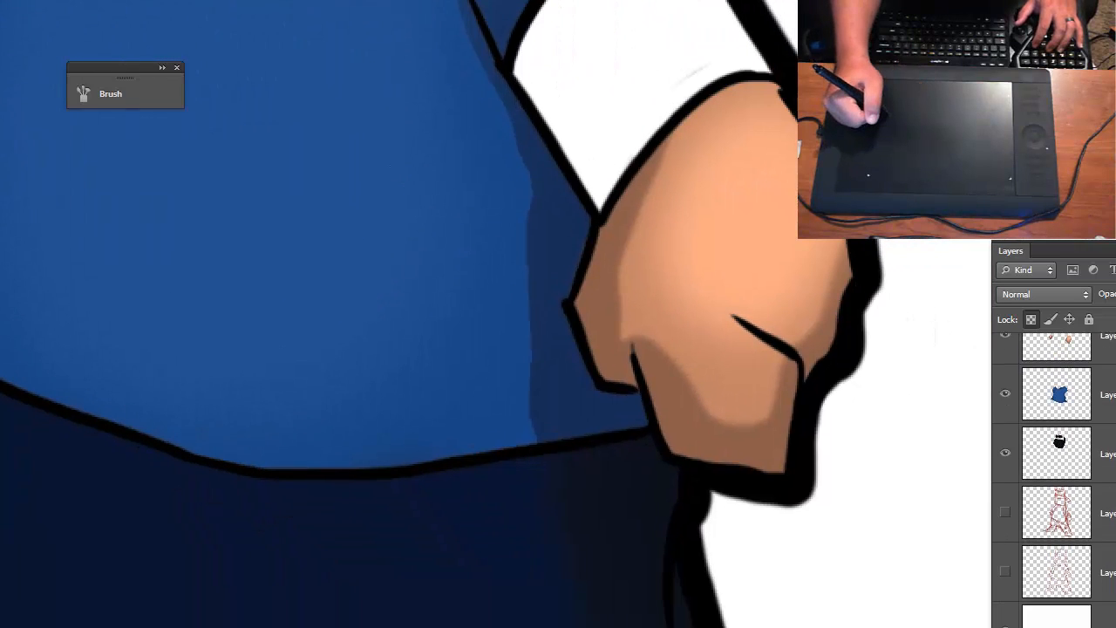
scroll(1058, 479, "up", 1)
left_click(1086, 429)
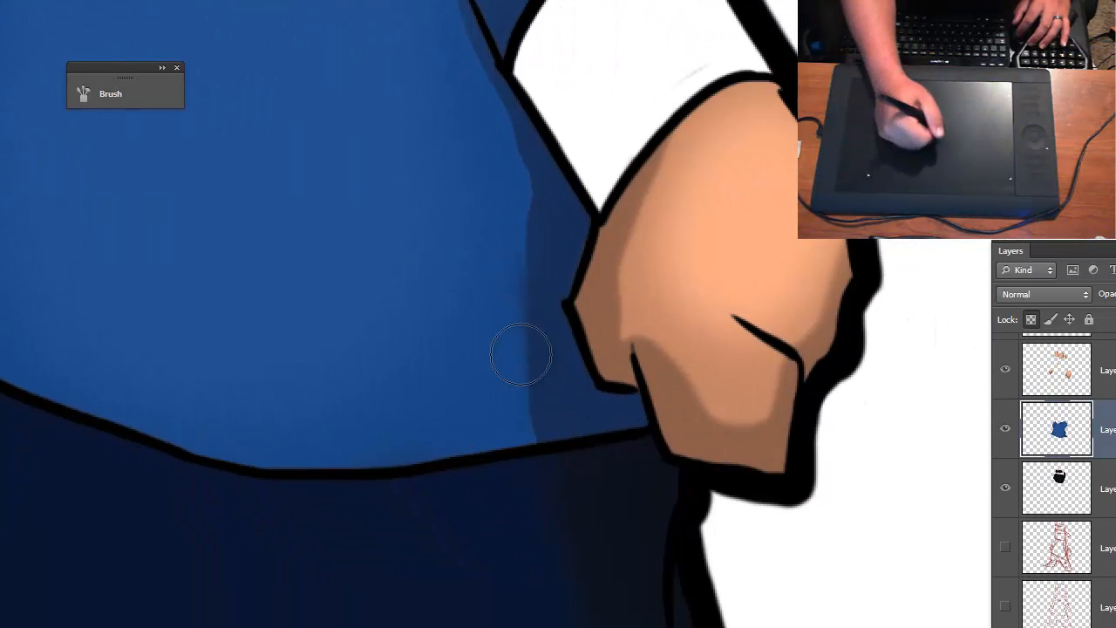
left_click_drag(521, 355, 551, 453)
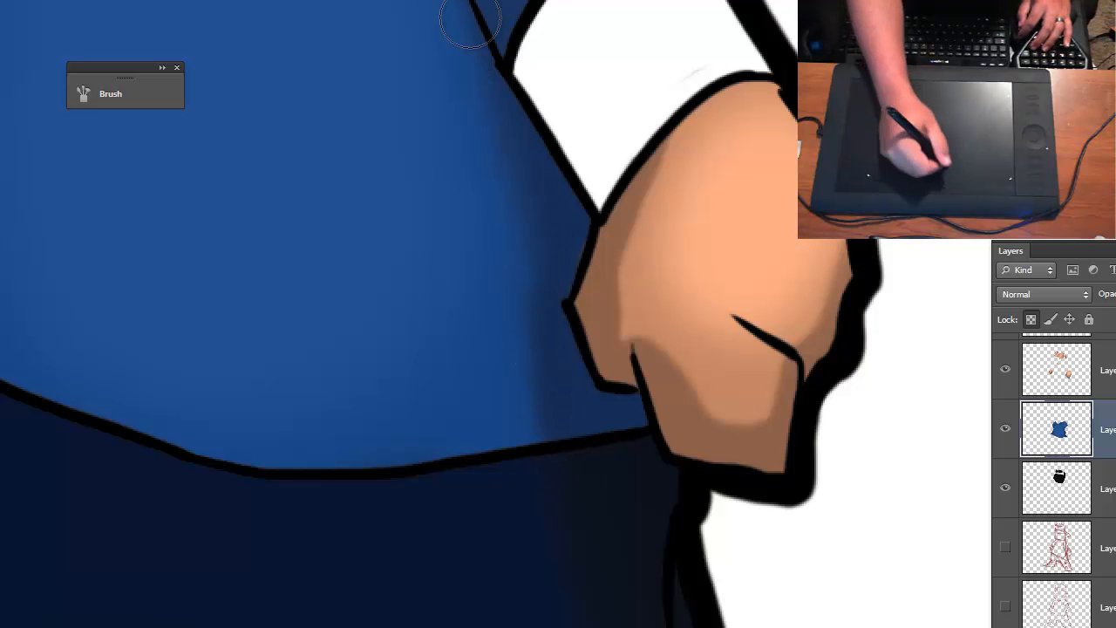
mouse_move(463, 439)
left_mouse_down()
mouse_move(540, 549)
mouse_move(625, 489)
mouse_move(634, 510)
left_mouse_up()
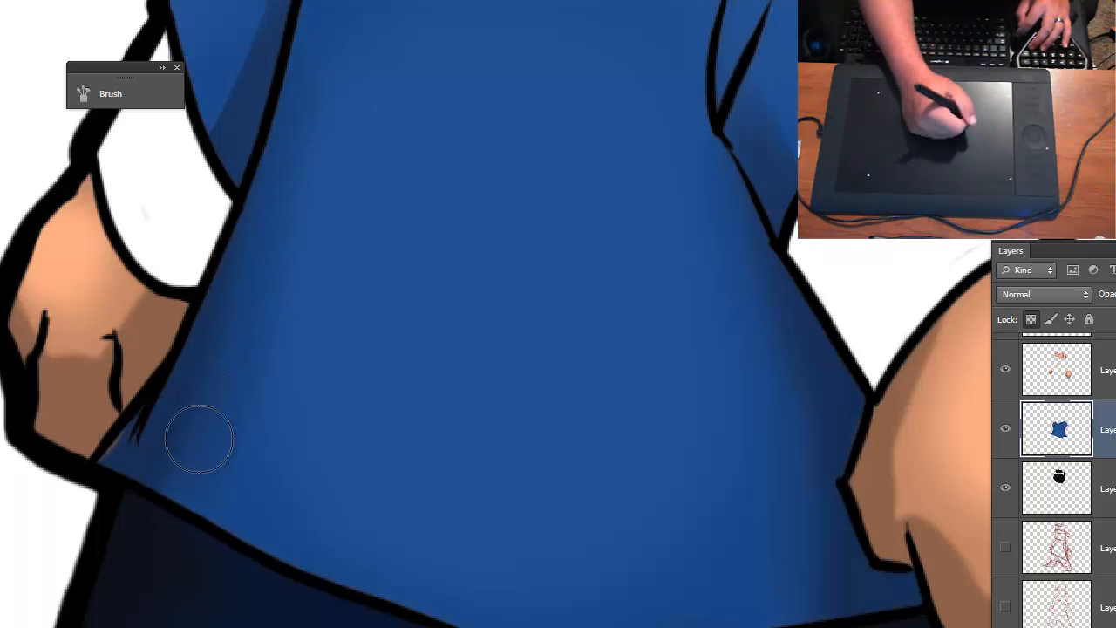
- Reduce the brush size and blend the shirt's shadow edges on the sleeve and beneath the beard
left_click_drag(274, 161, 217, 544)
key("[")
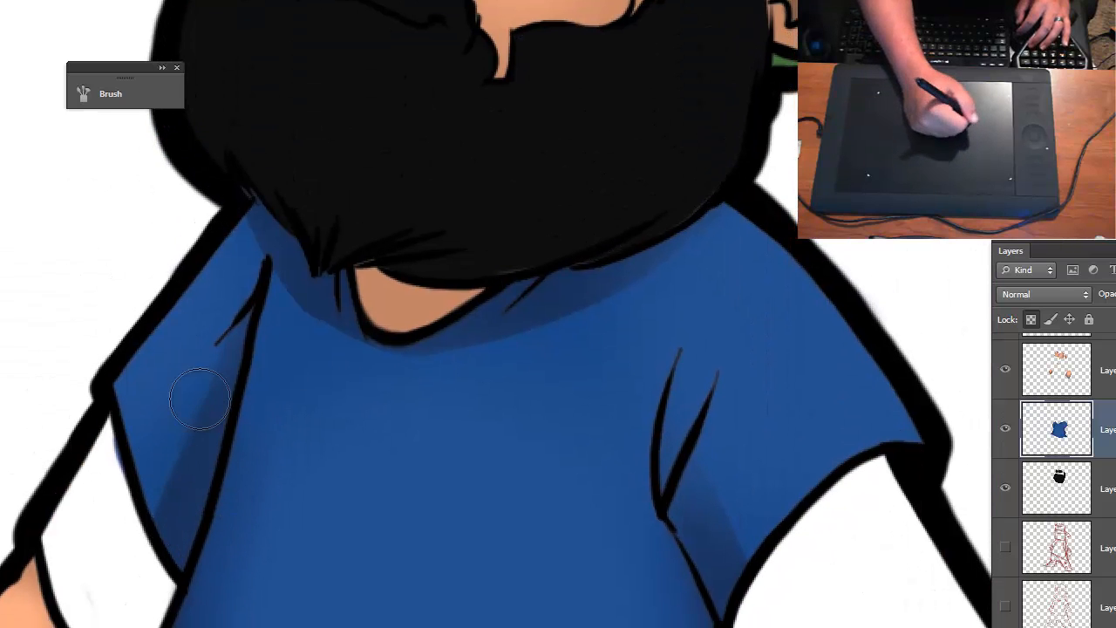
left_click_drag(199, 400, 169, 496)
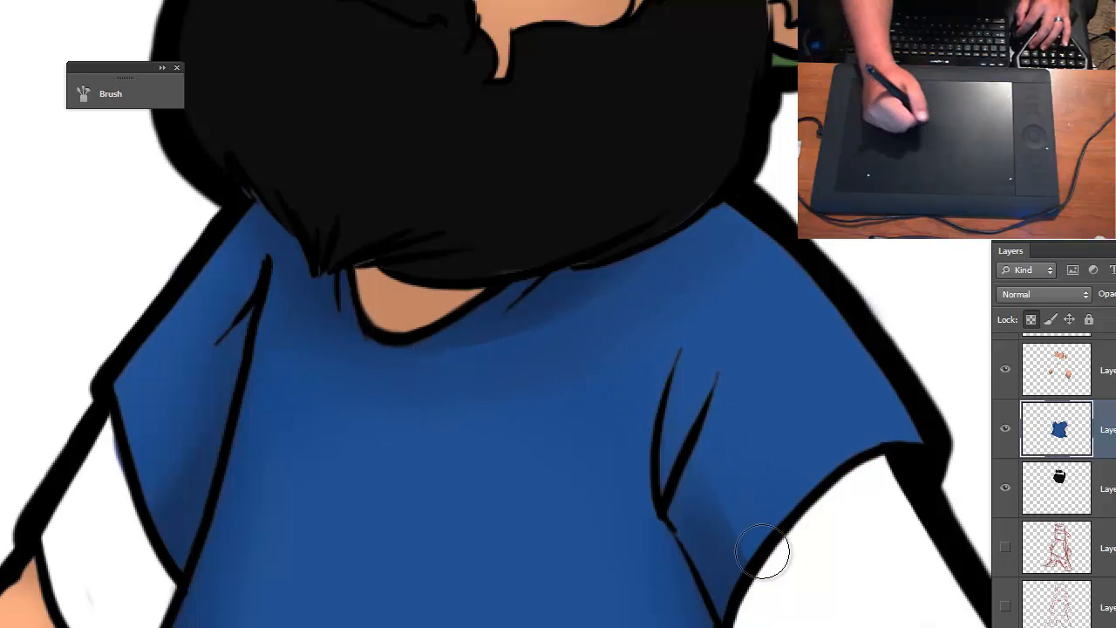
- Review the softened shading on the shirt and pants across the whole character
key("ctrl+minus")
key("ctrl+minus")
key("ctrl+minus")
left_click_drag(765, 520, 766, 332)
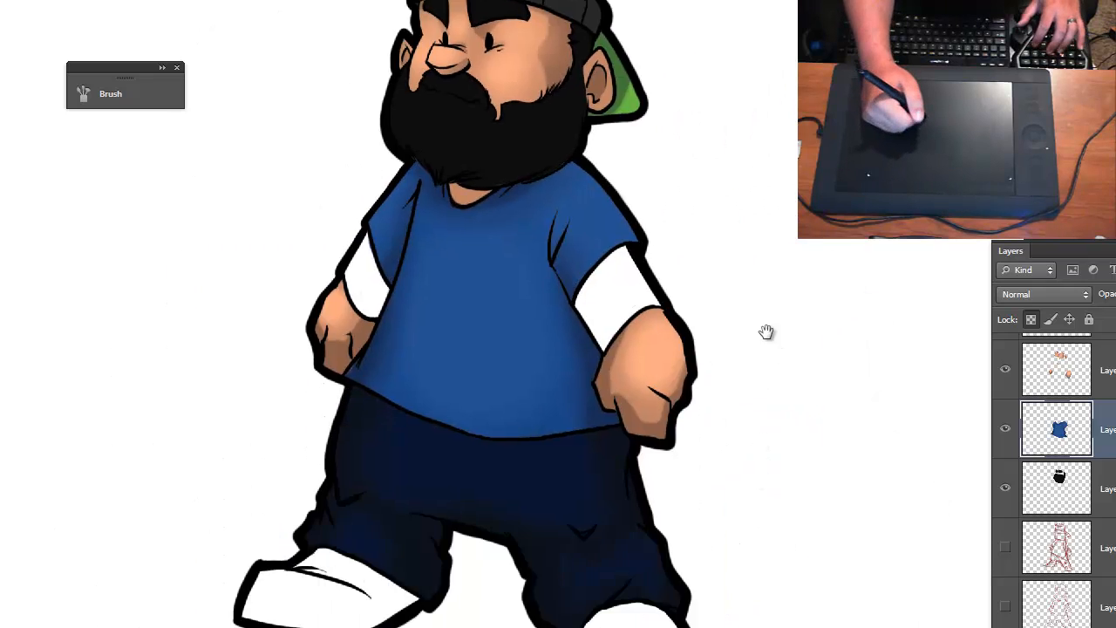
key("ctrl+minus")
key("ctrl+plus")
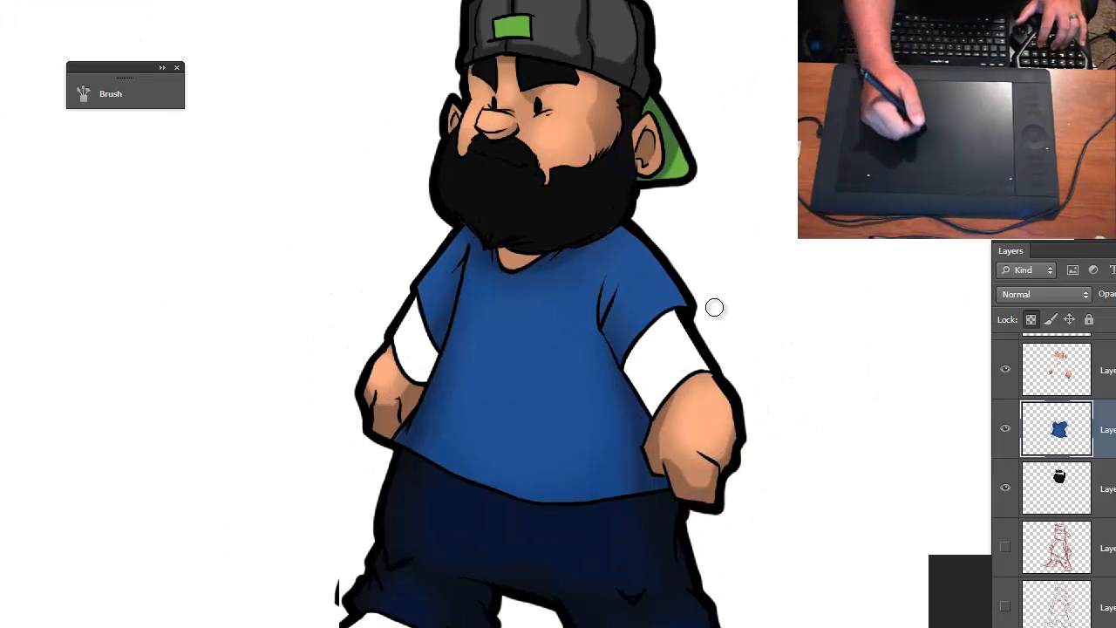
mouse_move(748, 428)
left_mouse_down()
mouse_move(767, 384)
mouse_move(754, 331)
mouse_move(788, 470)
left_mouse_up()
mouse_move(776, 404)
left_mouse_down()
mouse_move(776, 442)
mouse_move(742, 419)
mouse_move(788, 321)
left_mouse_up()
key("ctrl+minus")
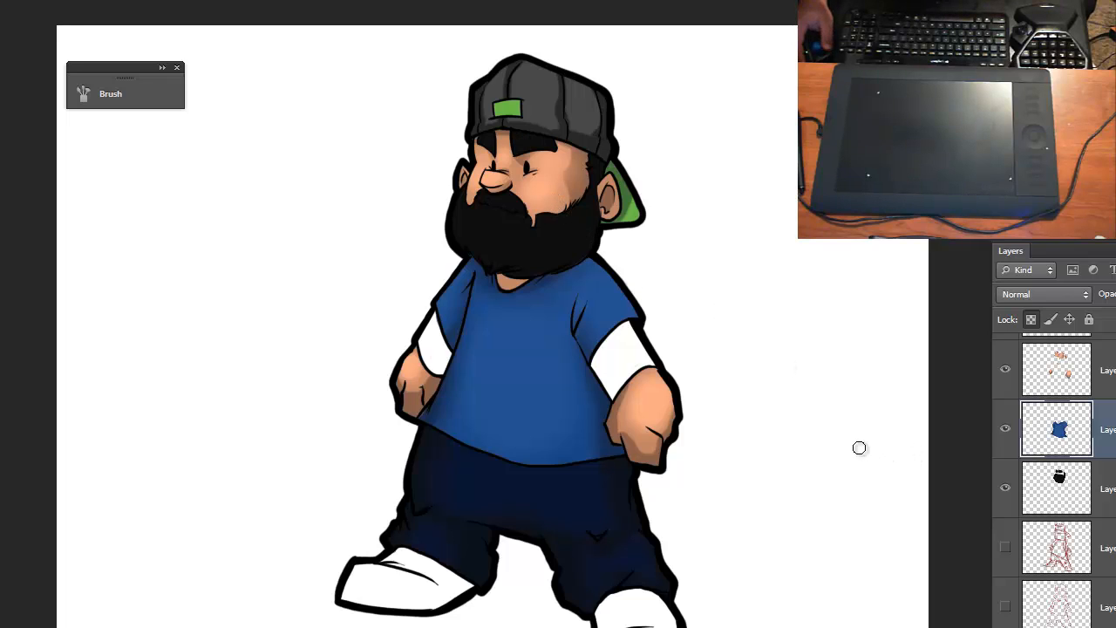
key("space")
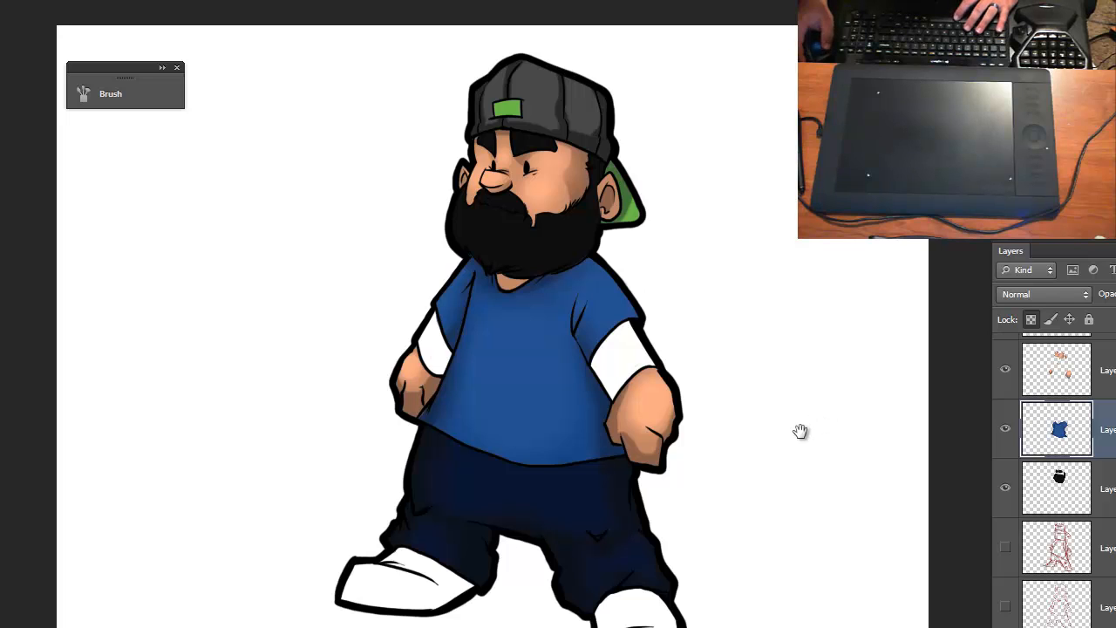